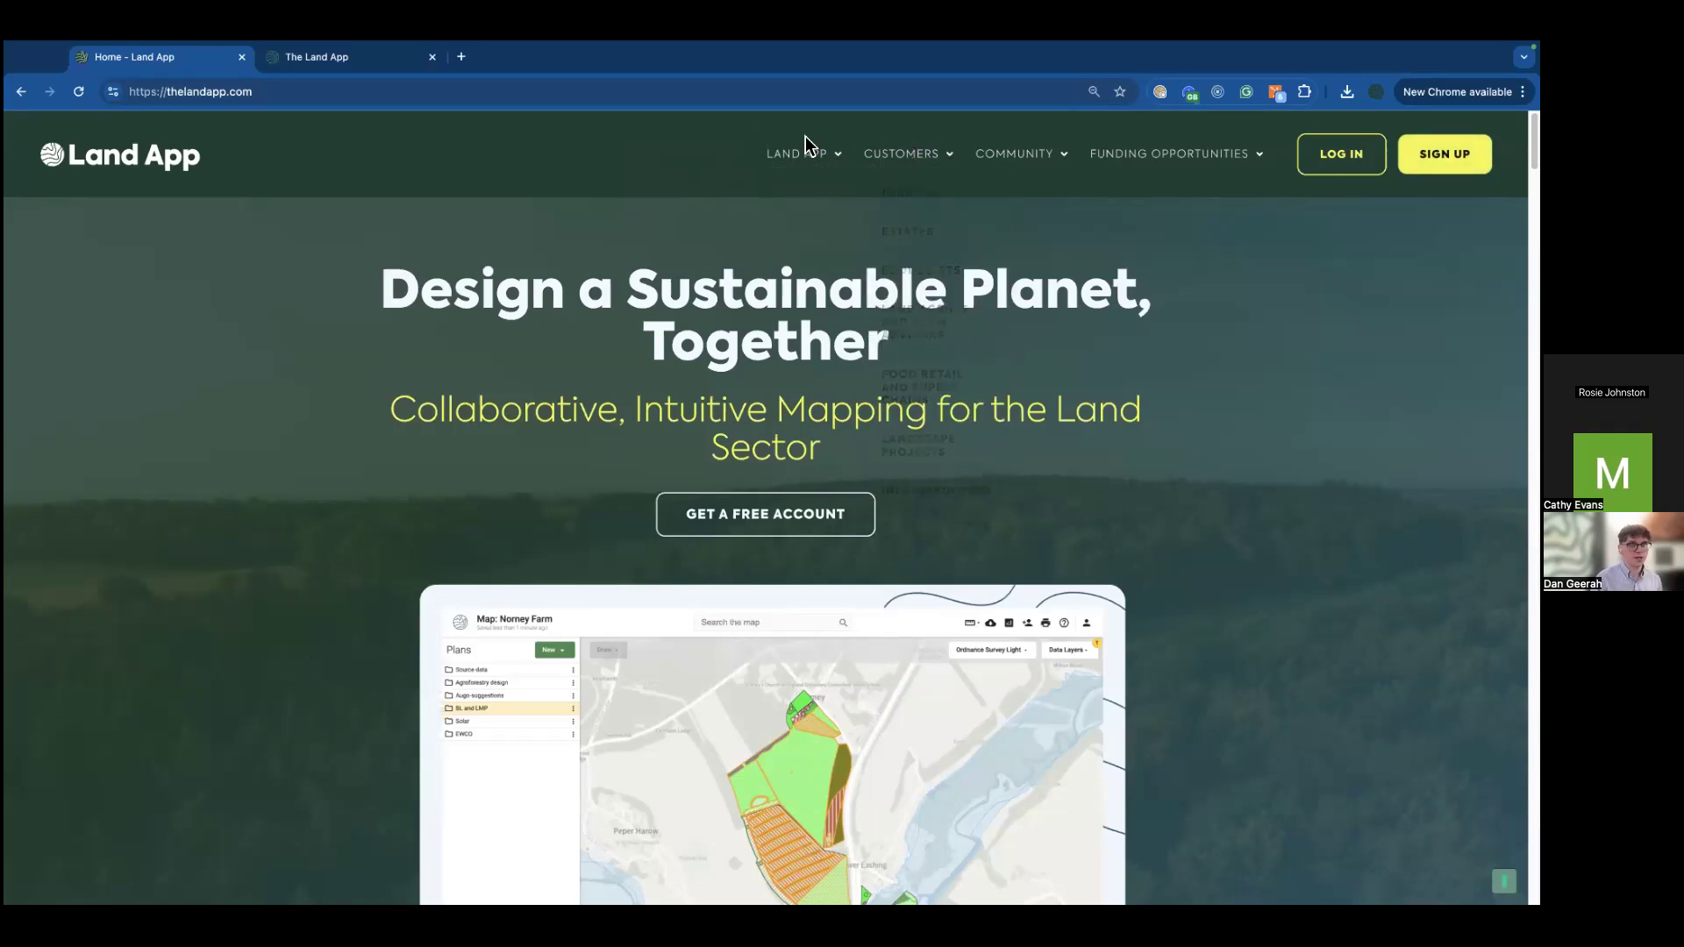
Step: Switch to The Land App tab showing the organisation's maps filtered to Demo Maps
click(344, 61)
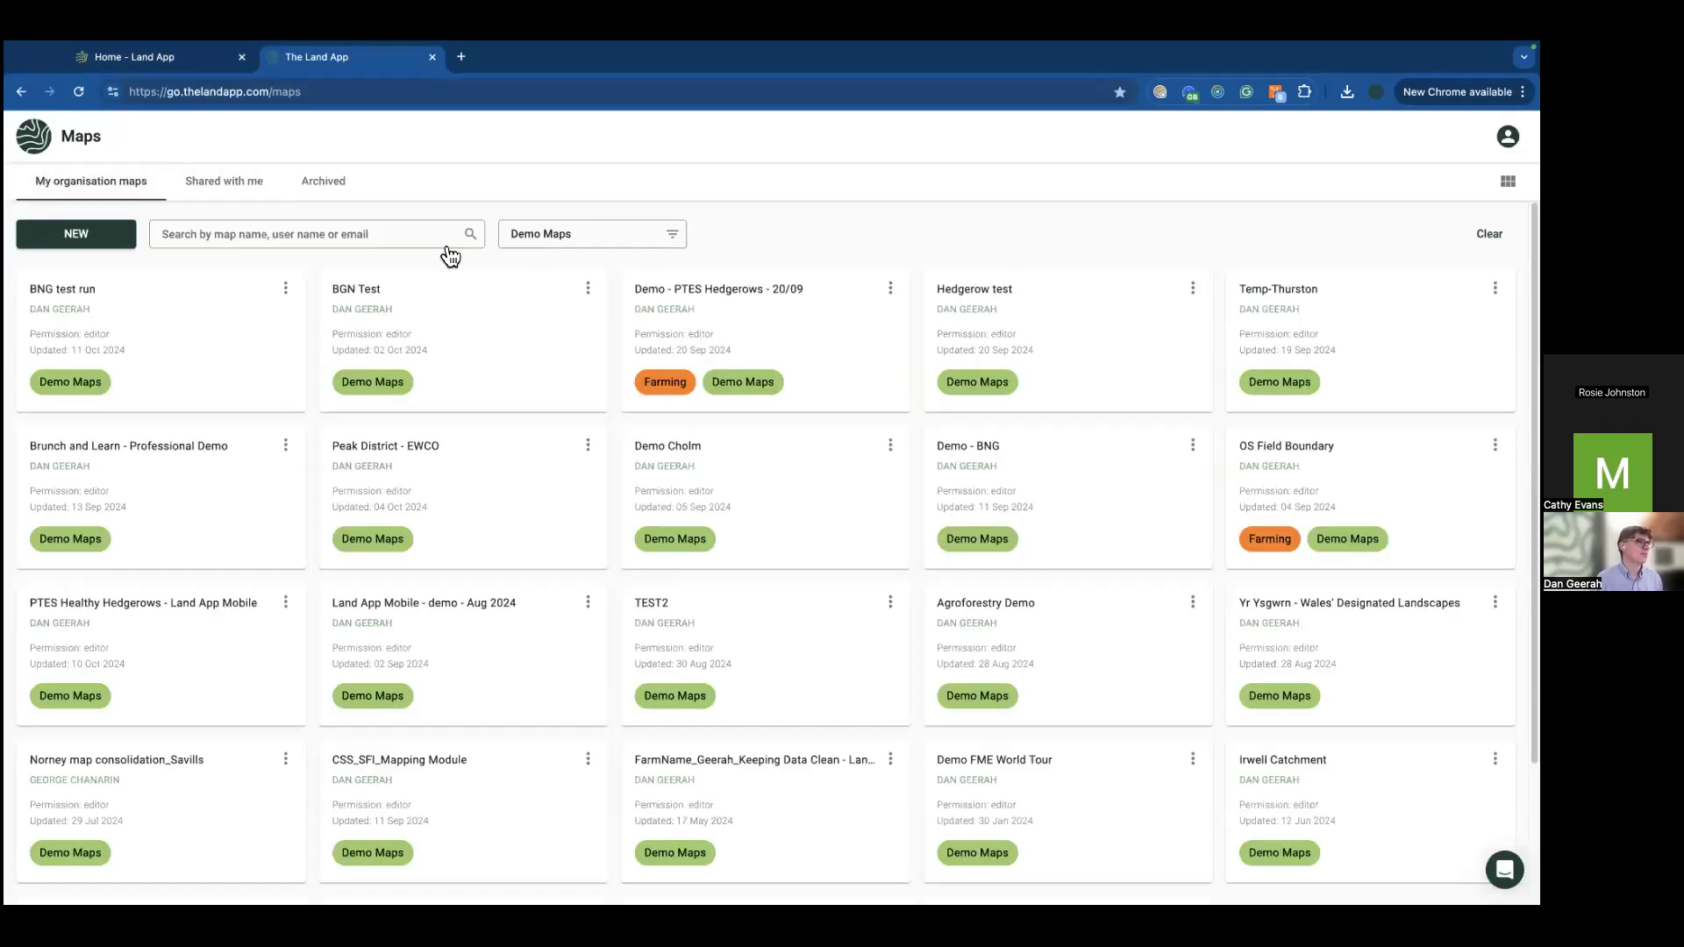
Step: Create an empty map 'Demo - BNG Webinar Oct 24' assigned to the Estate management team
click(104, 232)
text(Demo - BNG Webinar)
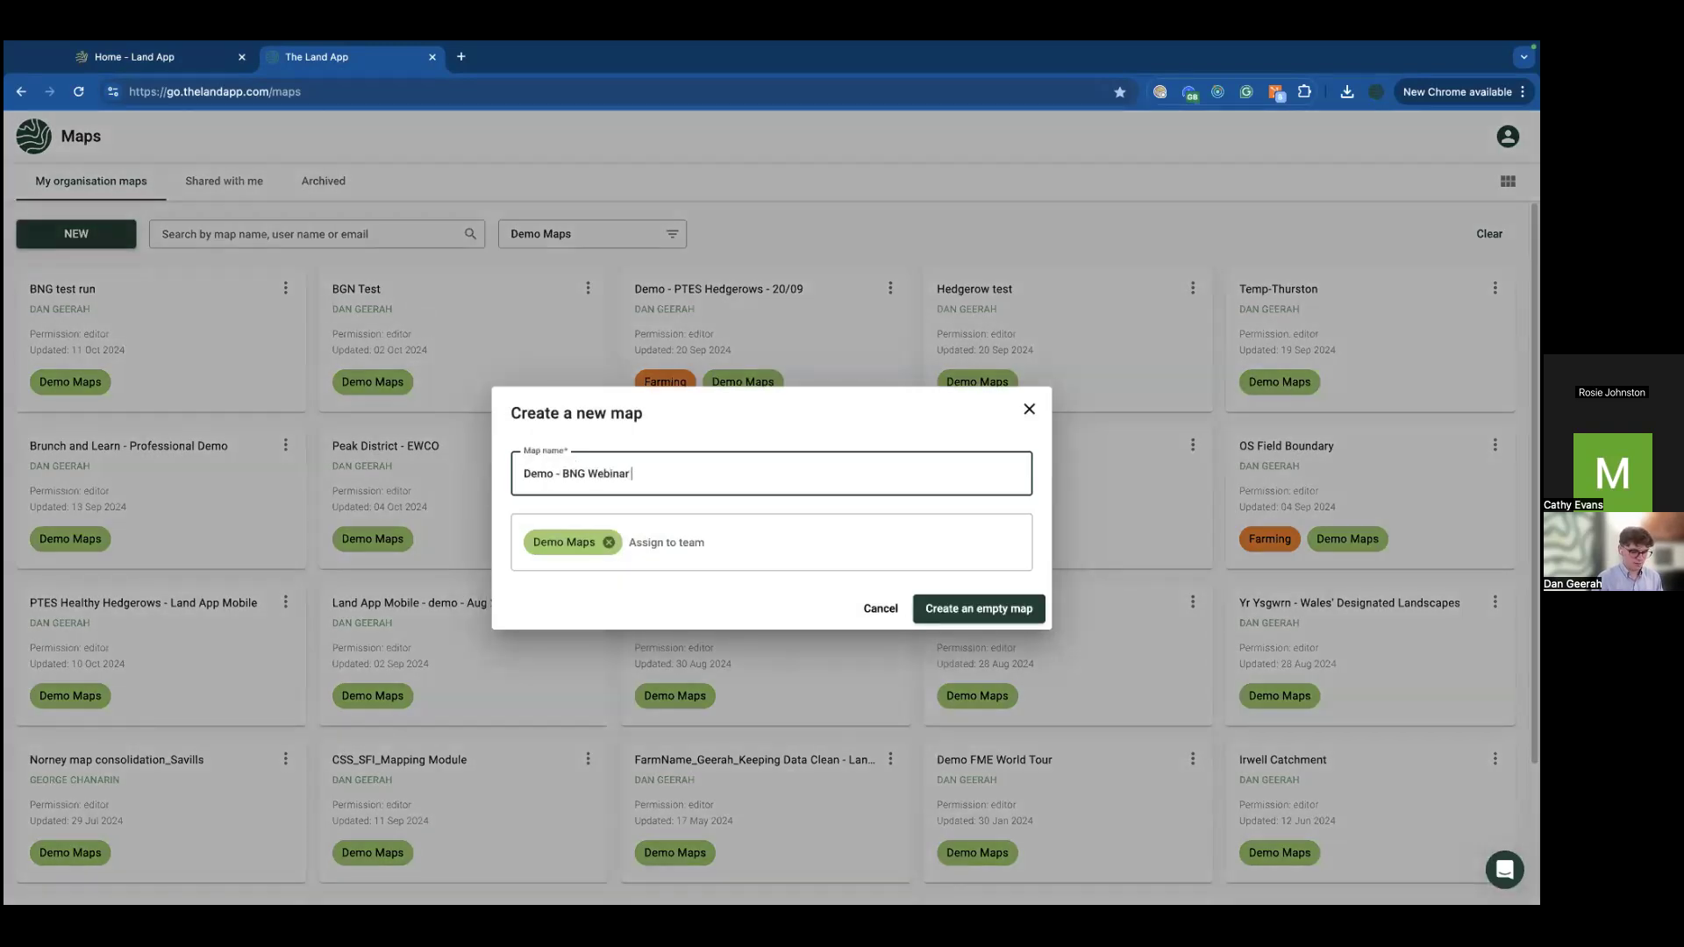
text( Oct 24)
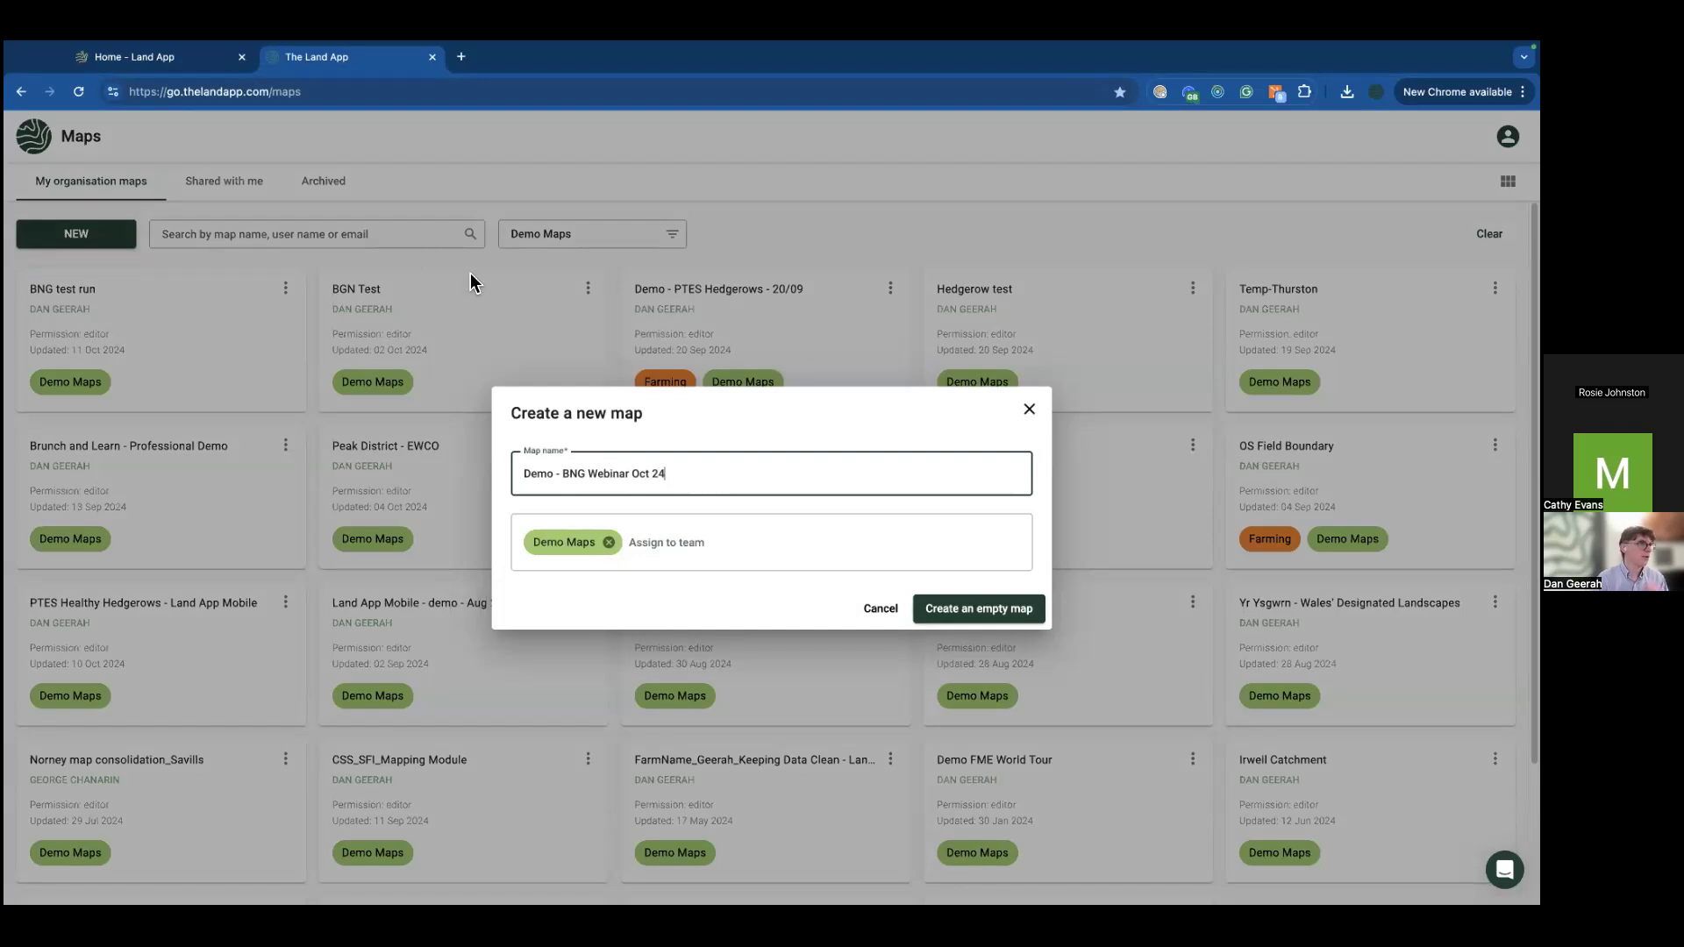
click(725, 537)
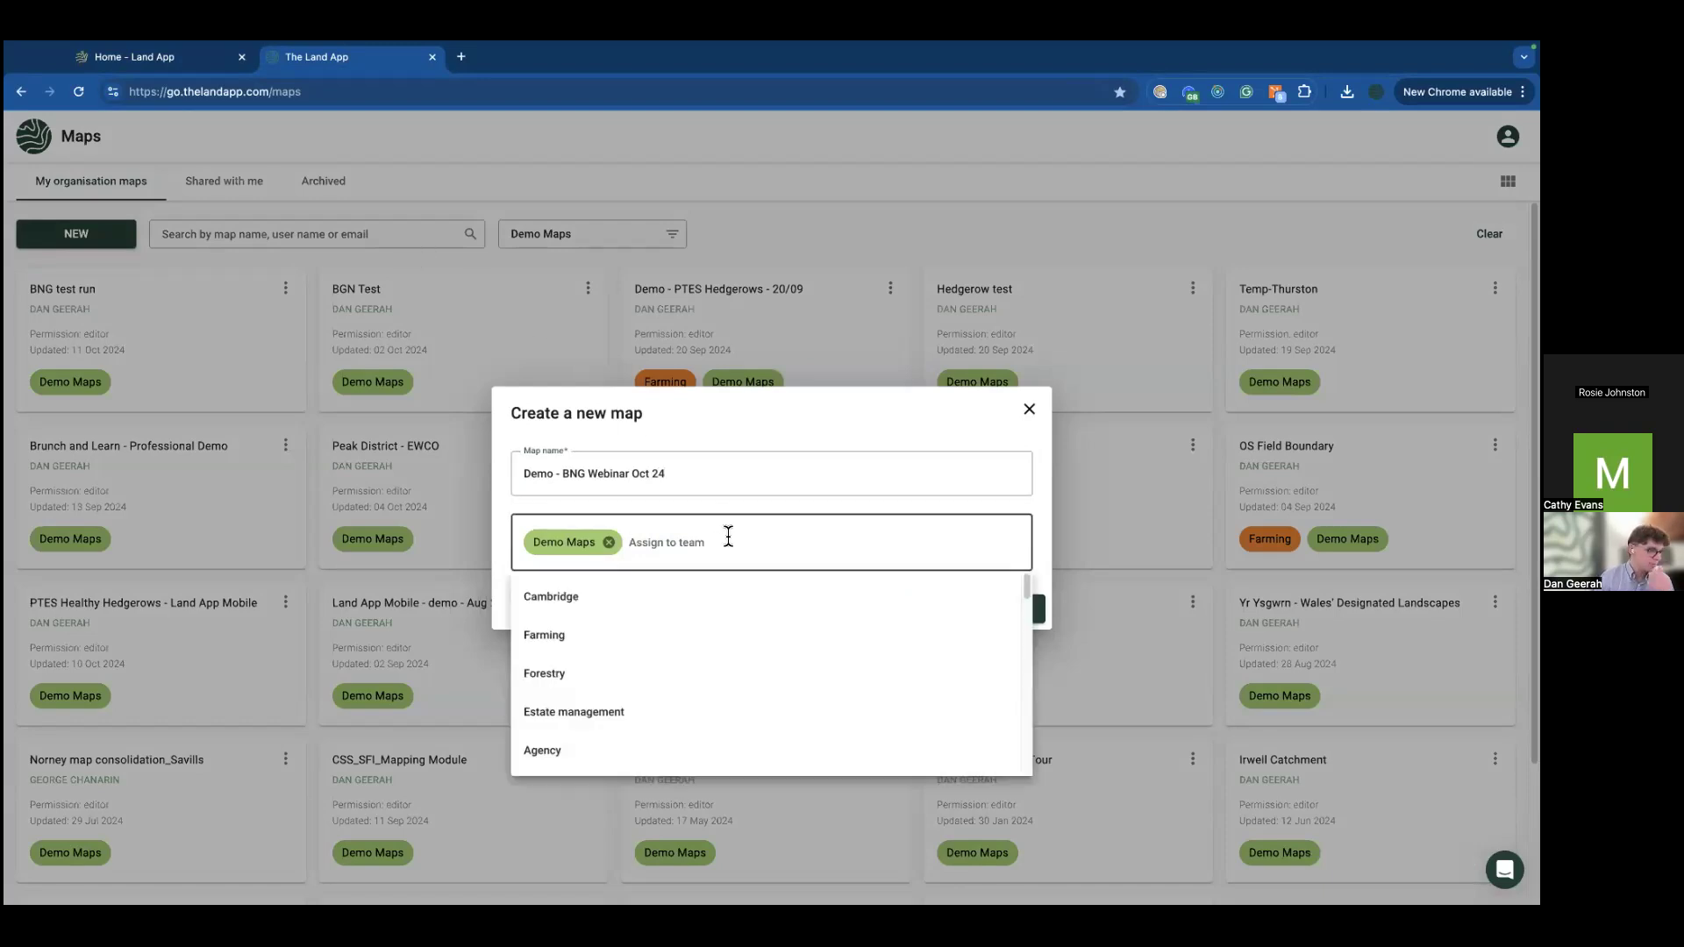
text(eco)
key(BackSpace)
key(BackSpace)
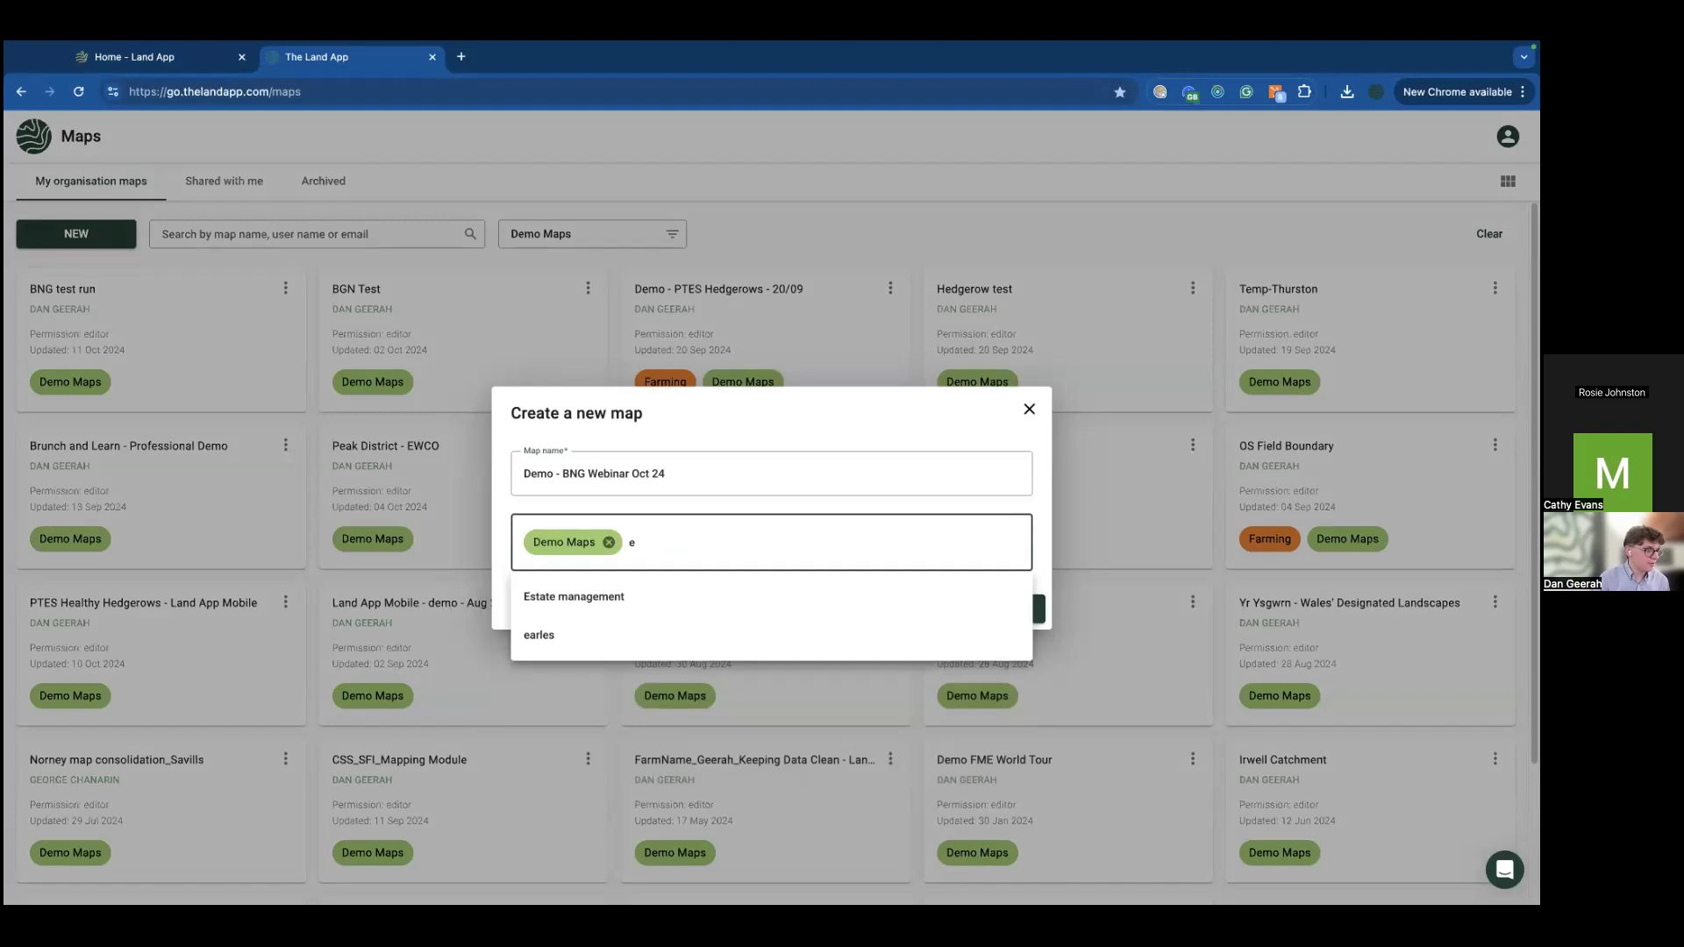
click(729, 595)
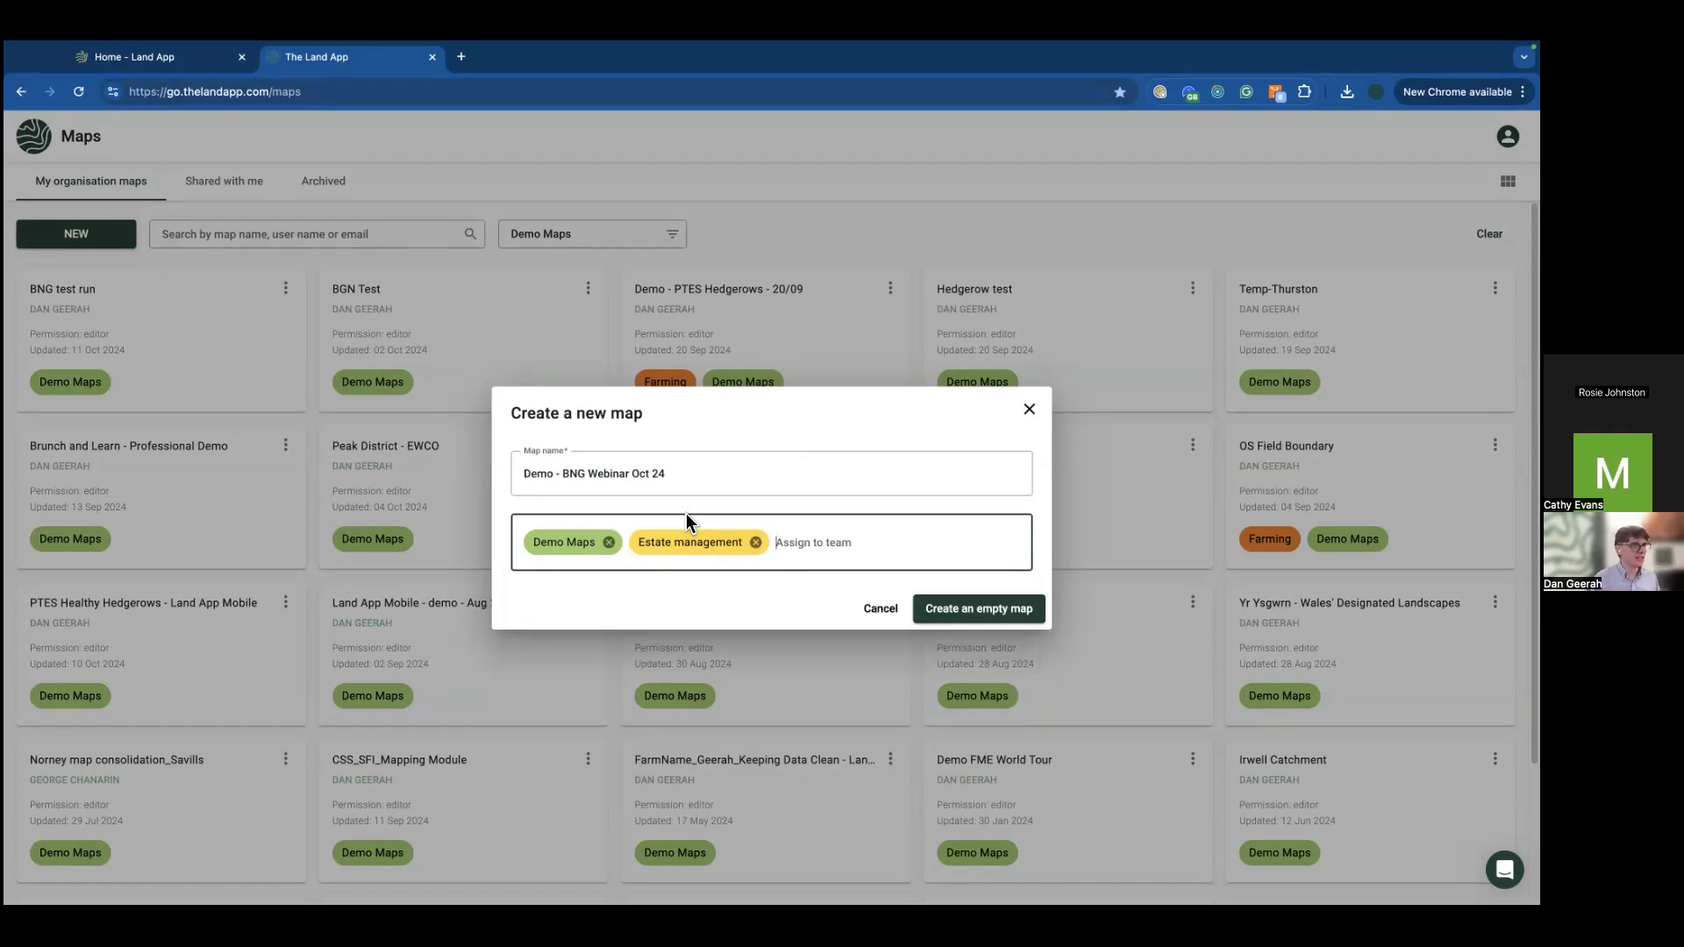
click(968, 608)
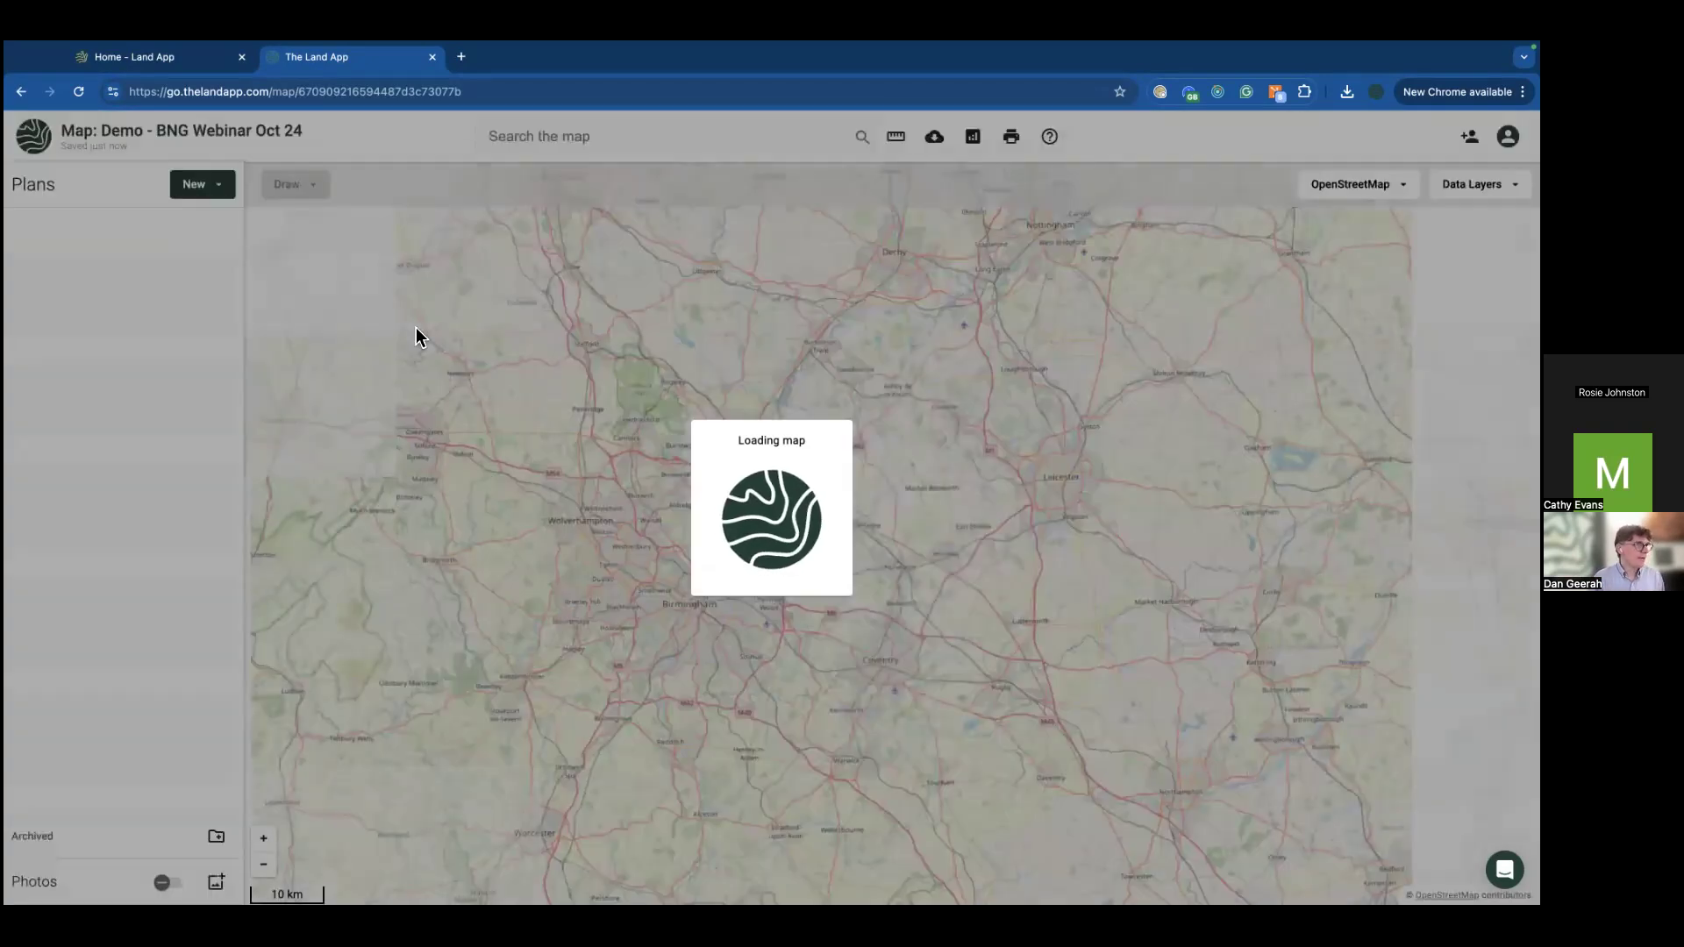
Step: Go full-screen and change the basemap from OpenStreetMap to Ordnance Survey Light
key(ctrl+super+f)
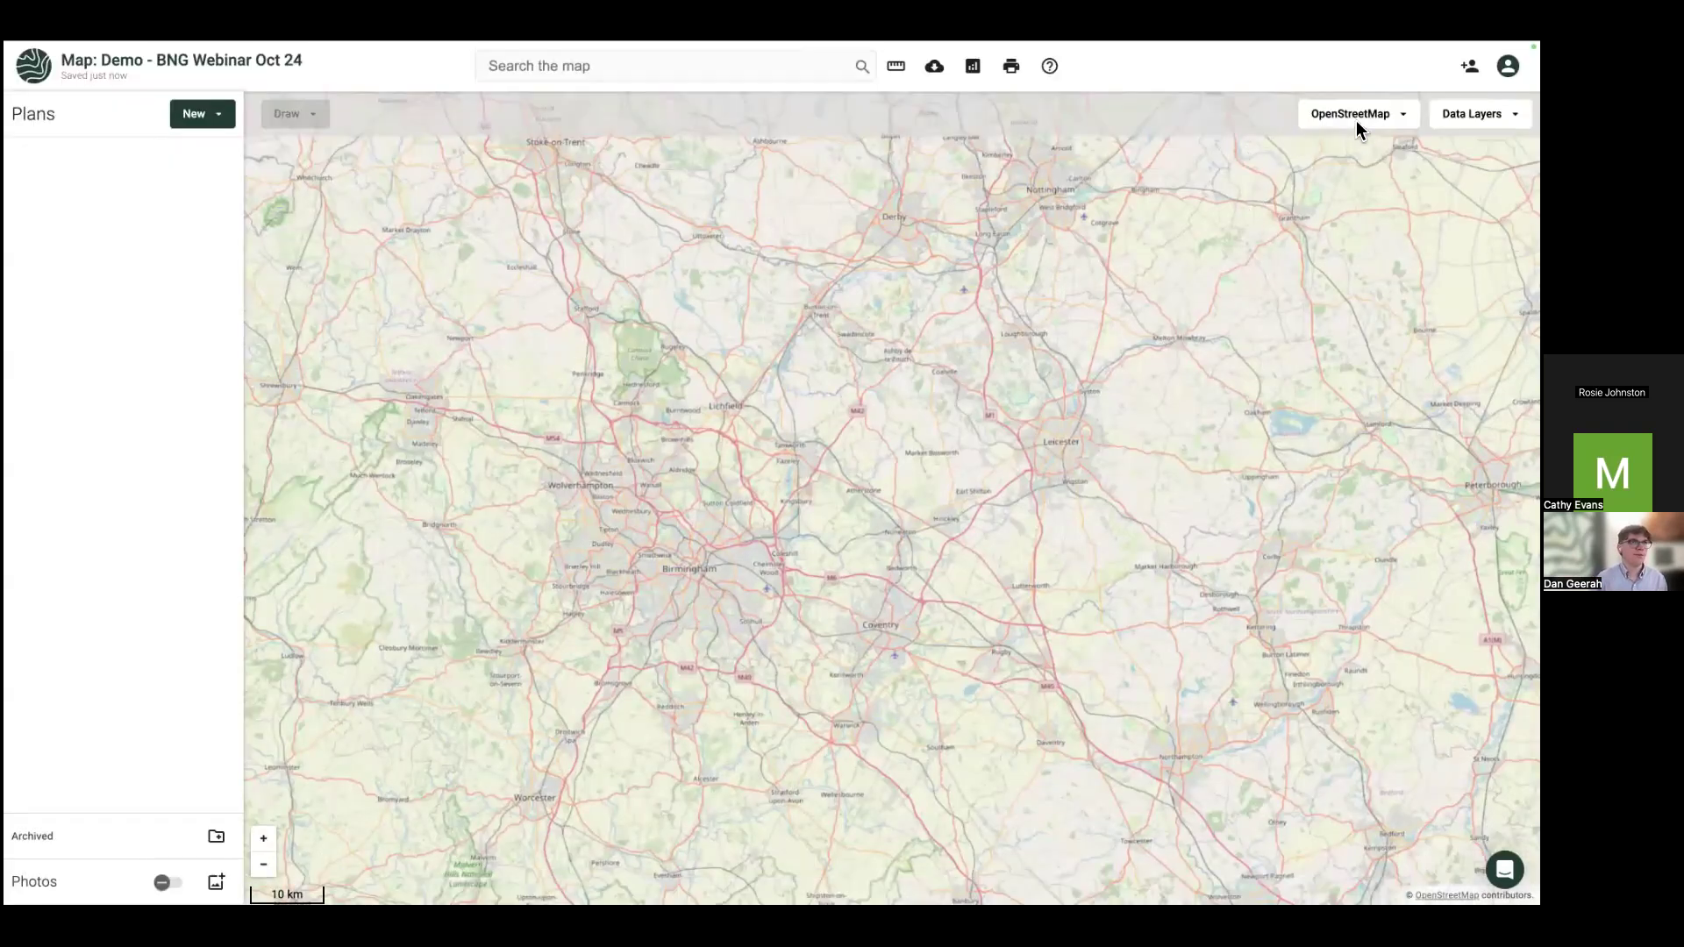
click(1356, 120)
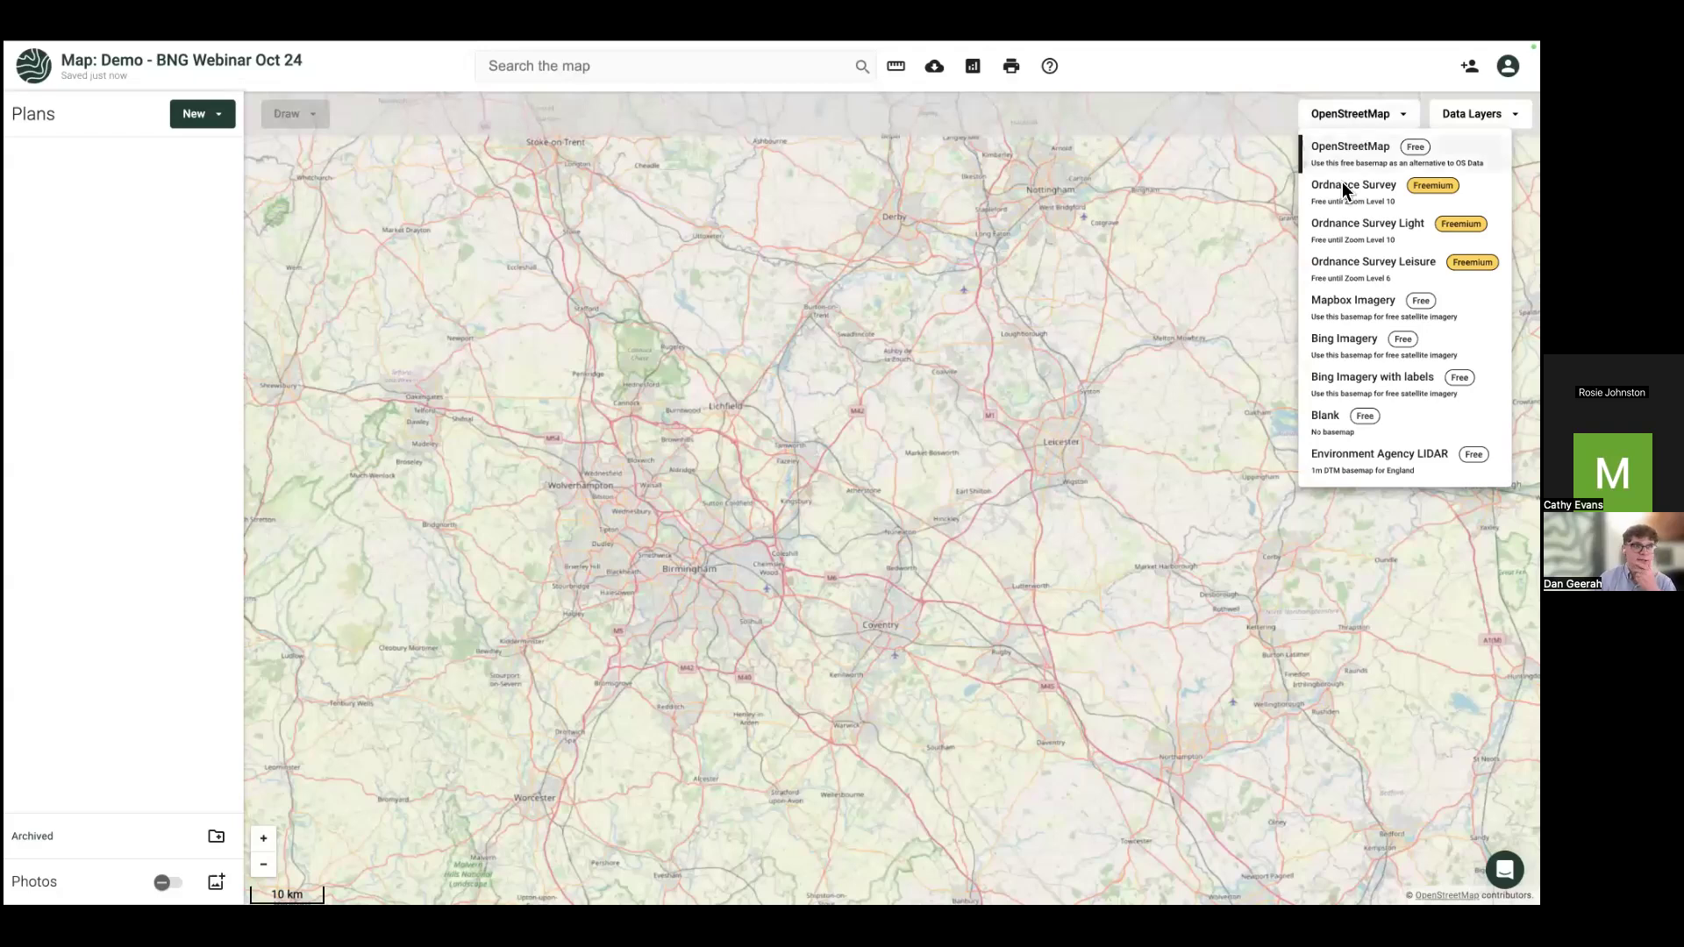
click(1365, 246)
drag(1305, 362, 1189, 374)
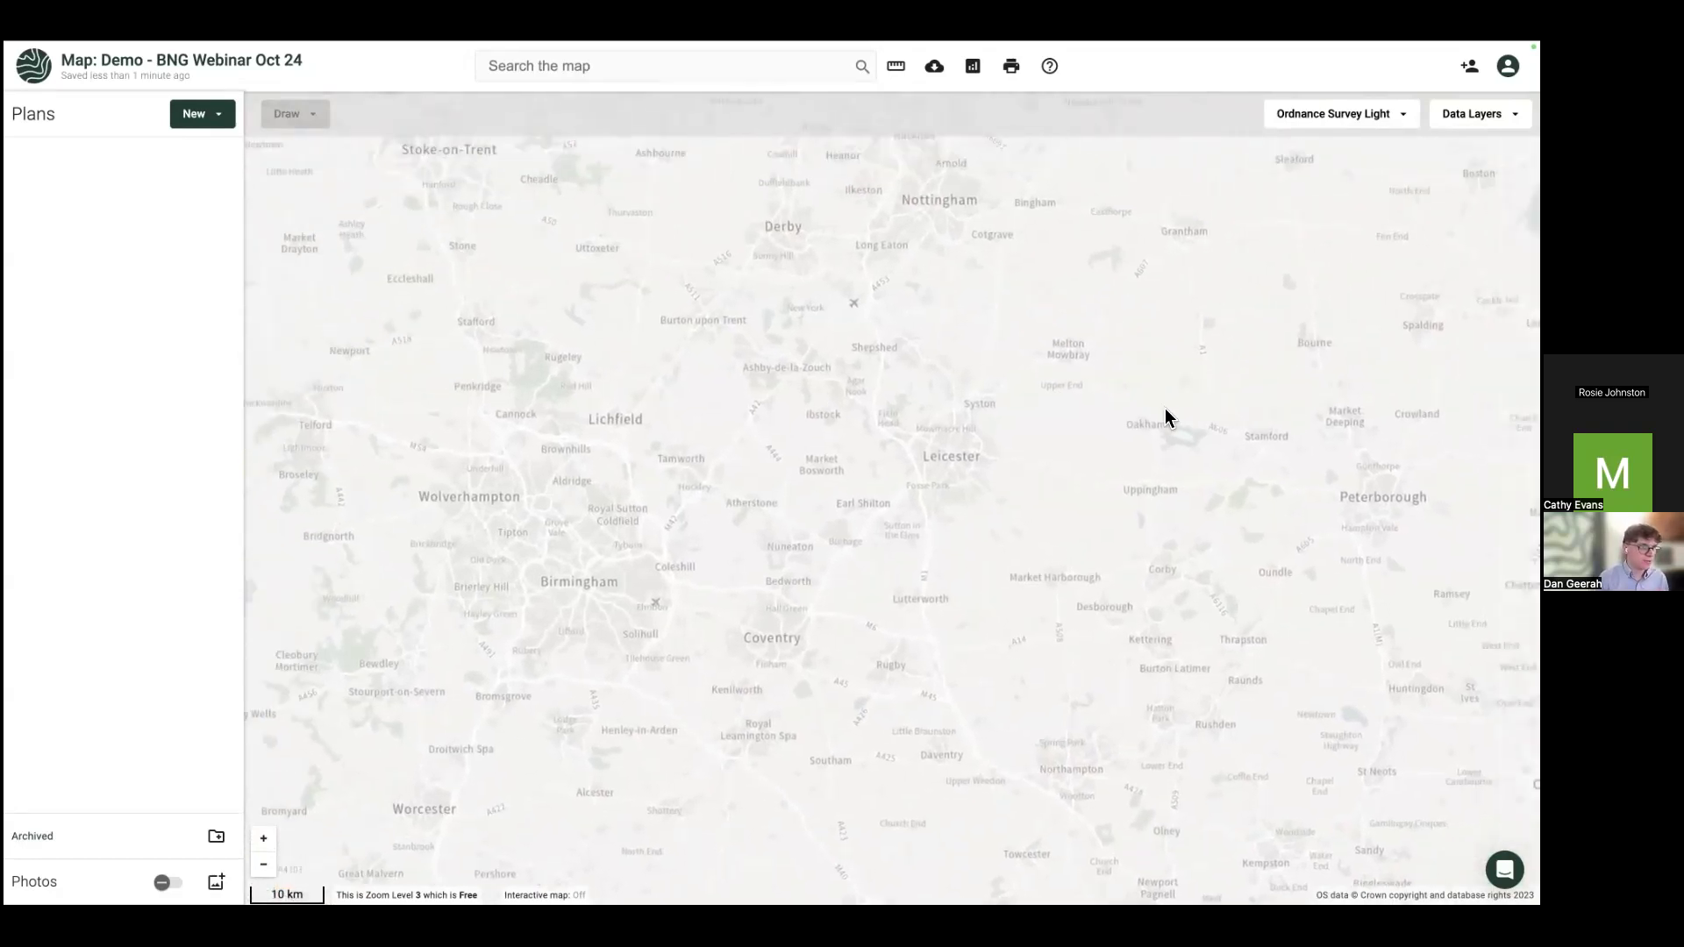
Step: Enable the Priority Habitat Inventory (England) data layer and zoom in near Caldecott and Gretton
click(1473, 114)
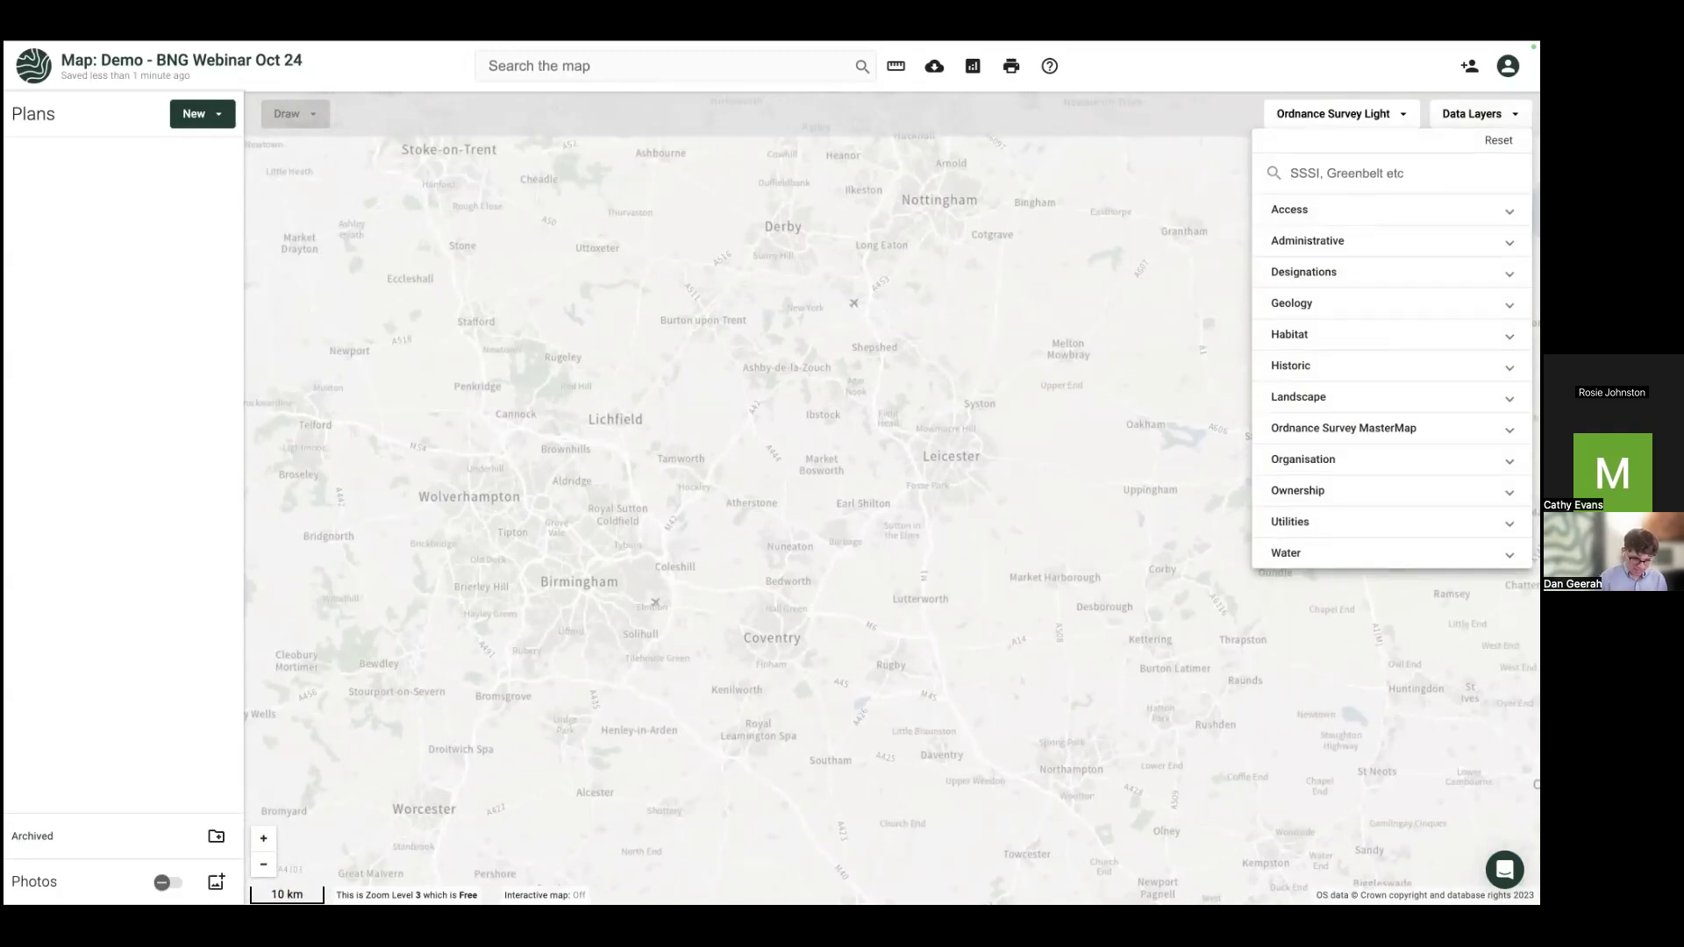
text(prio)
click(1344, 221)
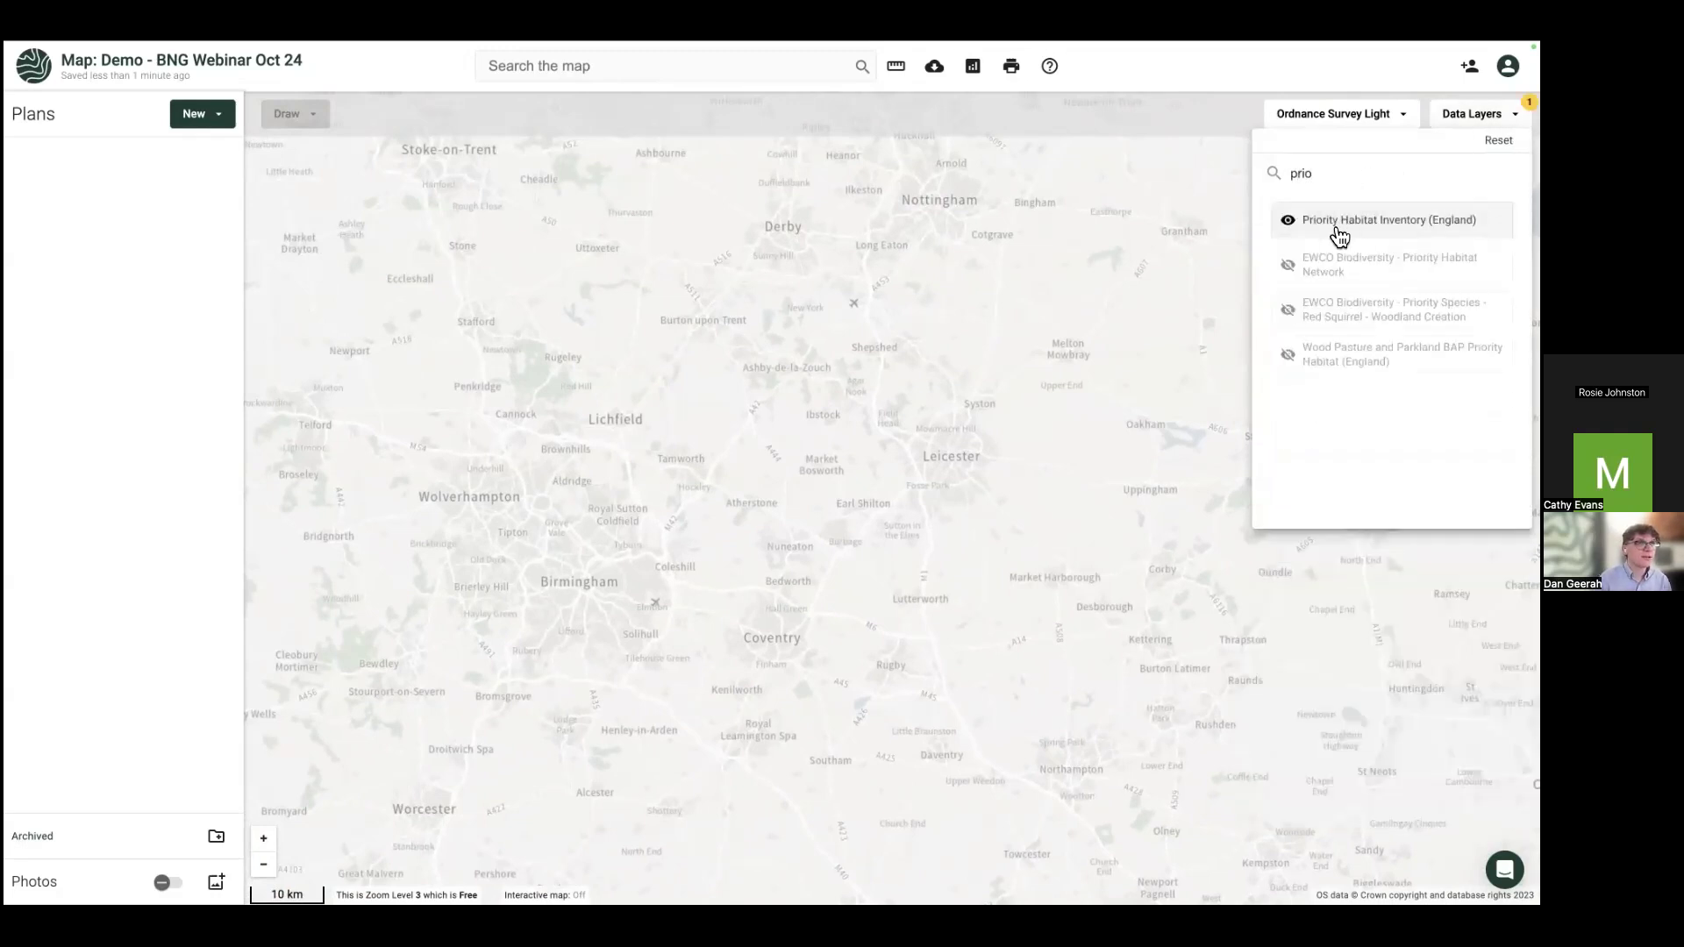
click(1147, 460)
scroll(1206, 496, up, 2)
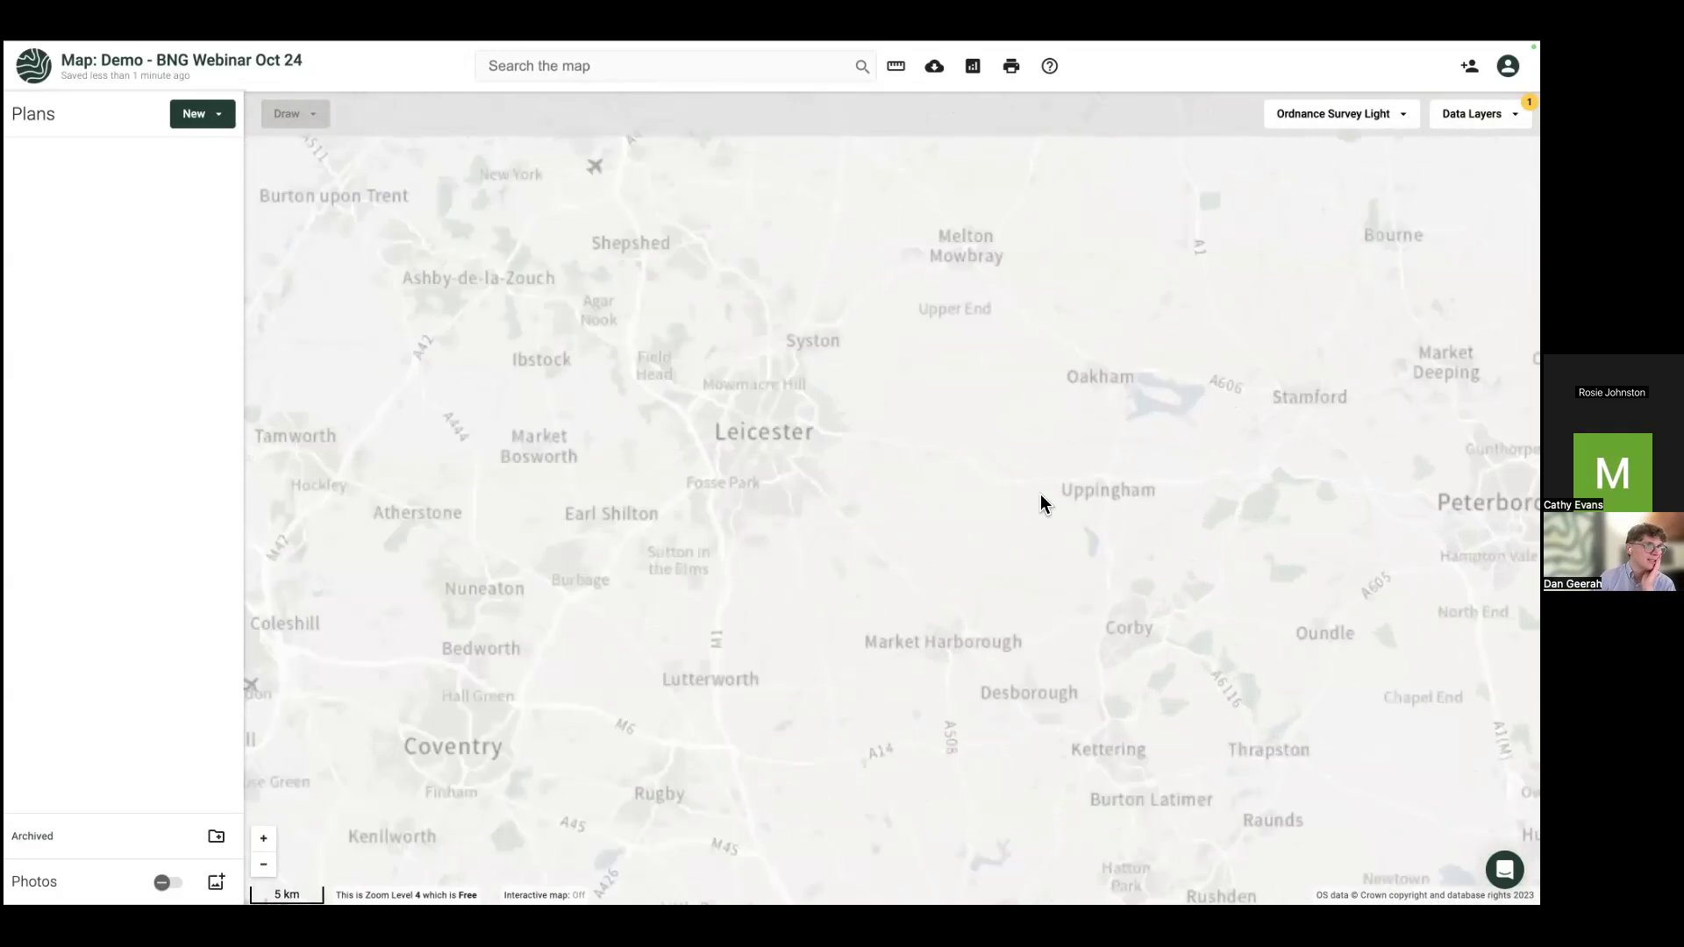
scroll(930, 464, up, 3)
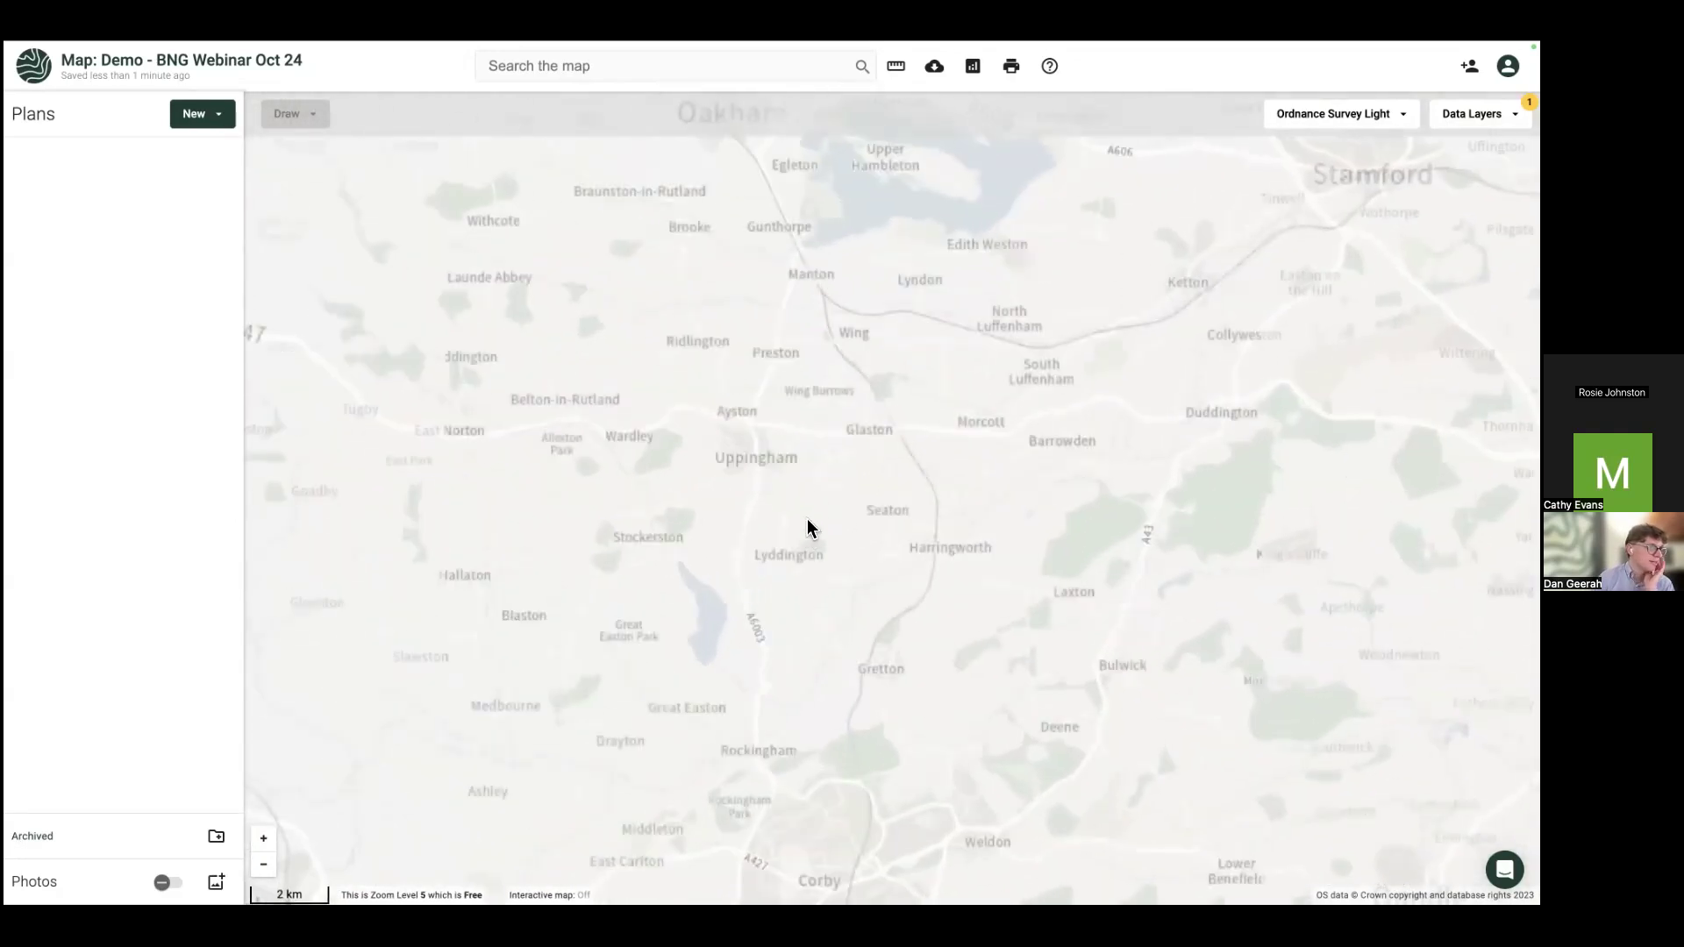
scroll(774, 506, up, 2)
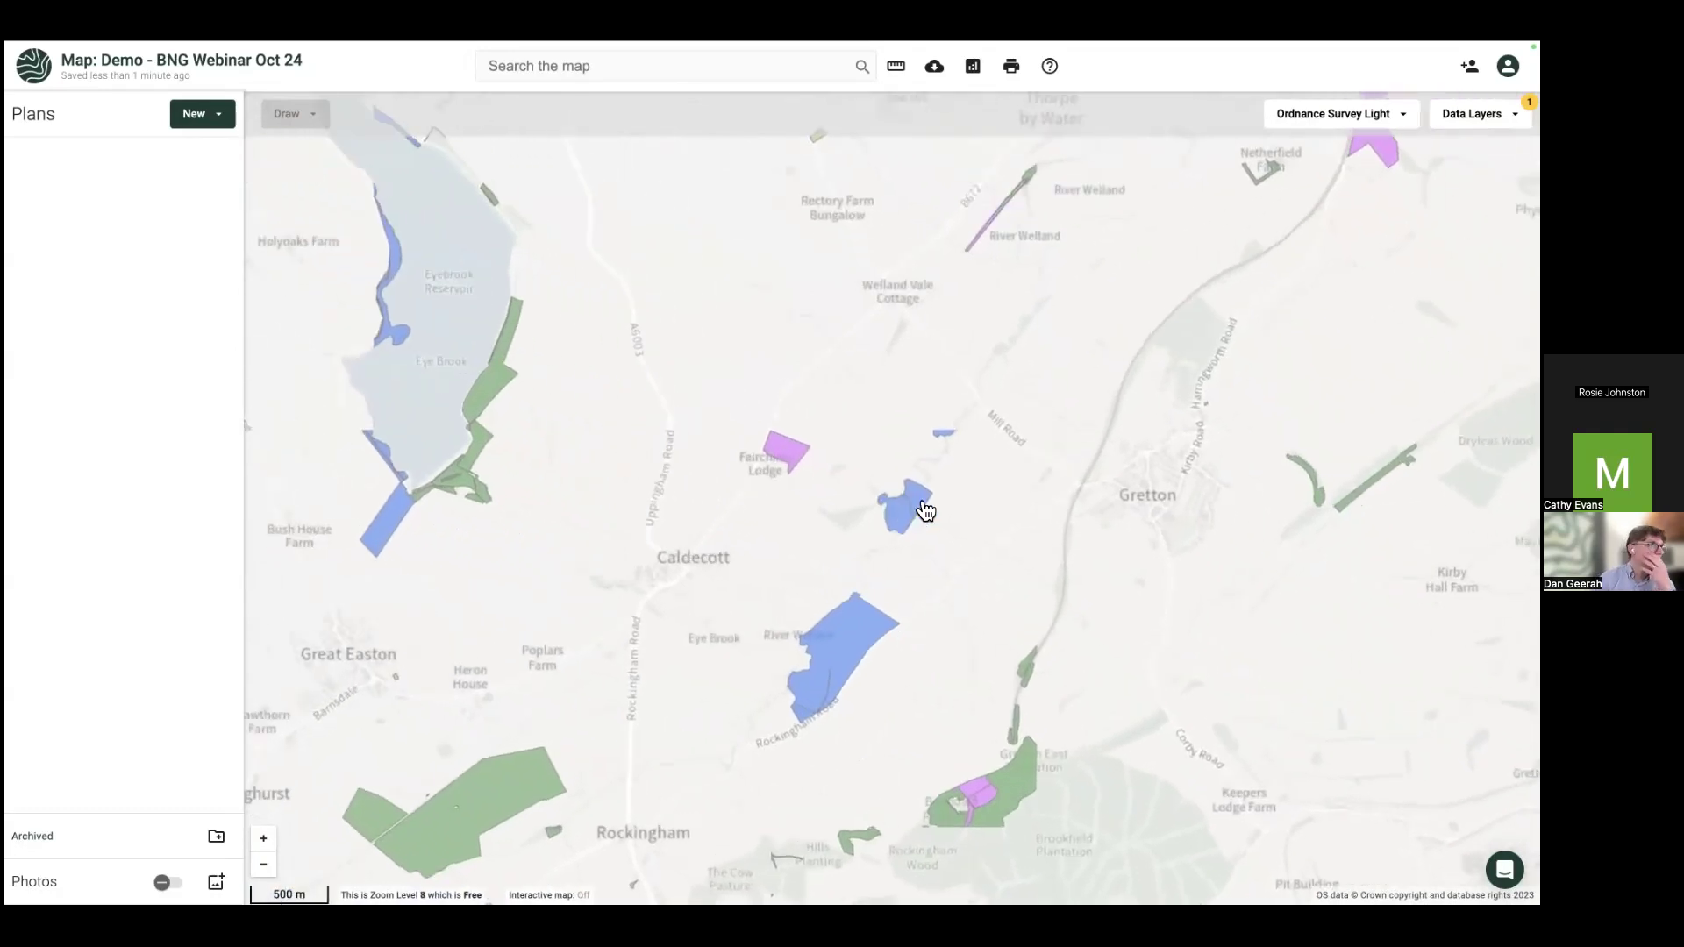
drag(1033, 535, 869, 648)
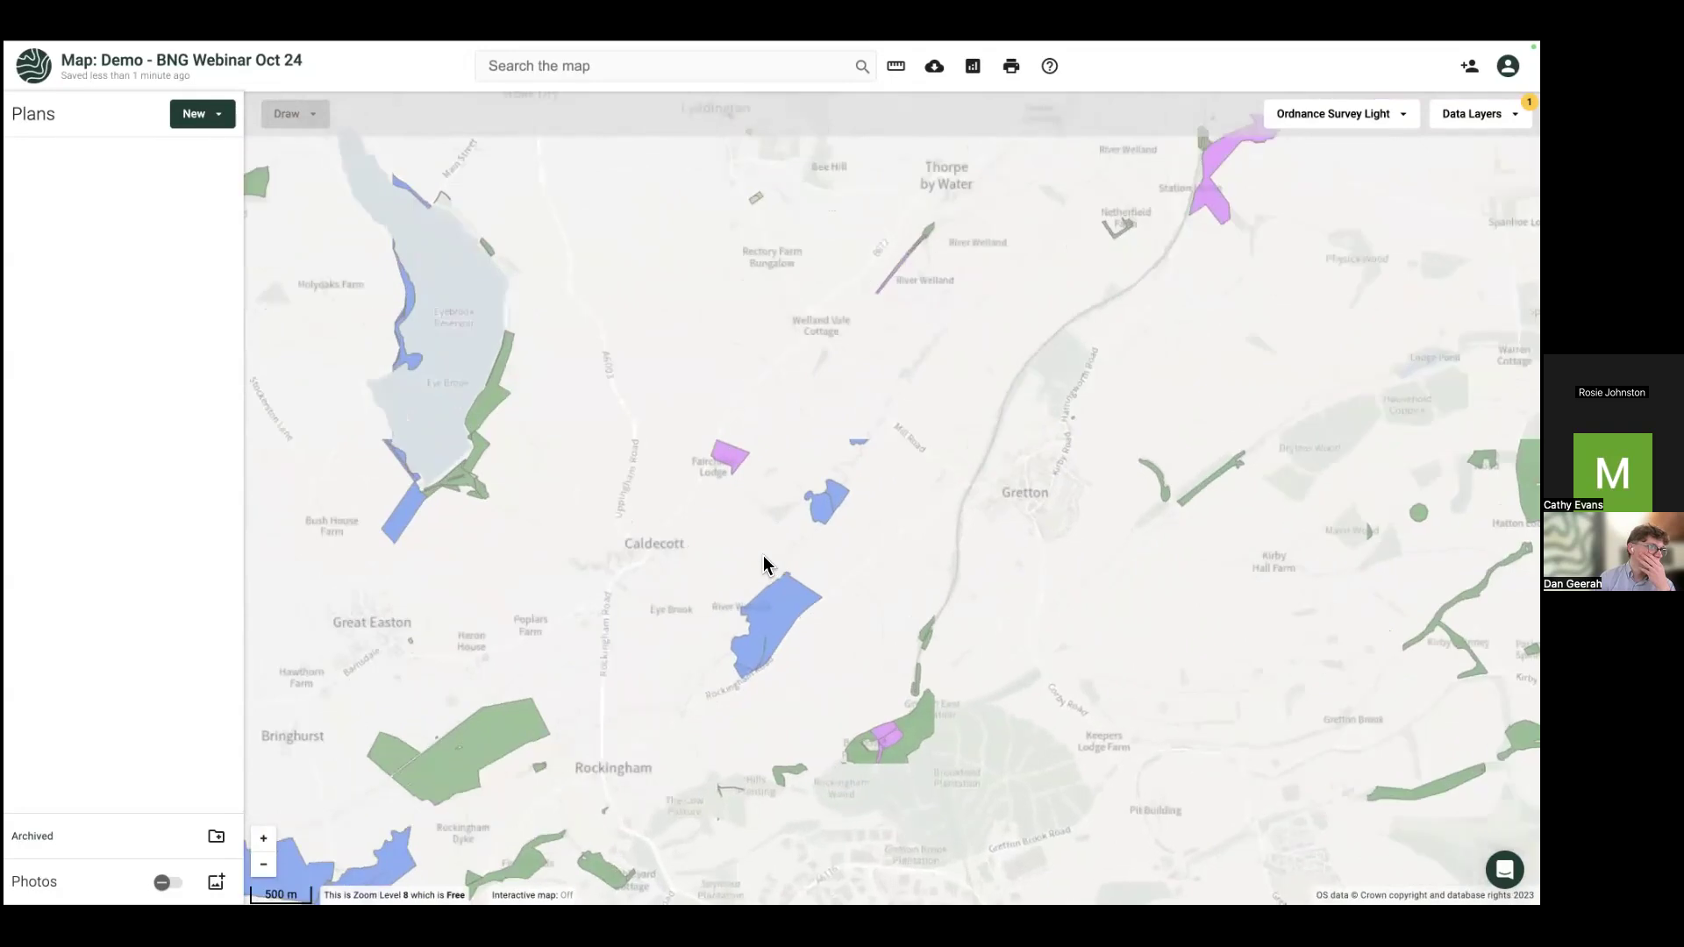
scroll(763, 561, up, 2)
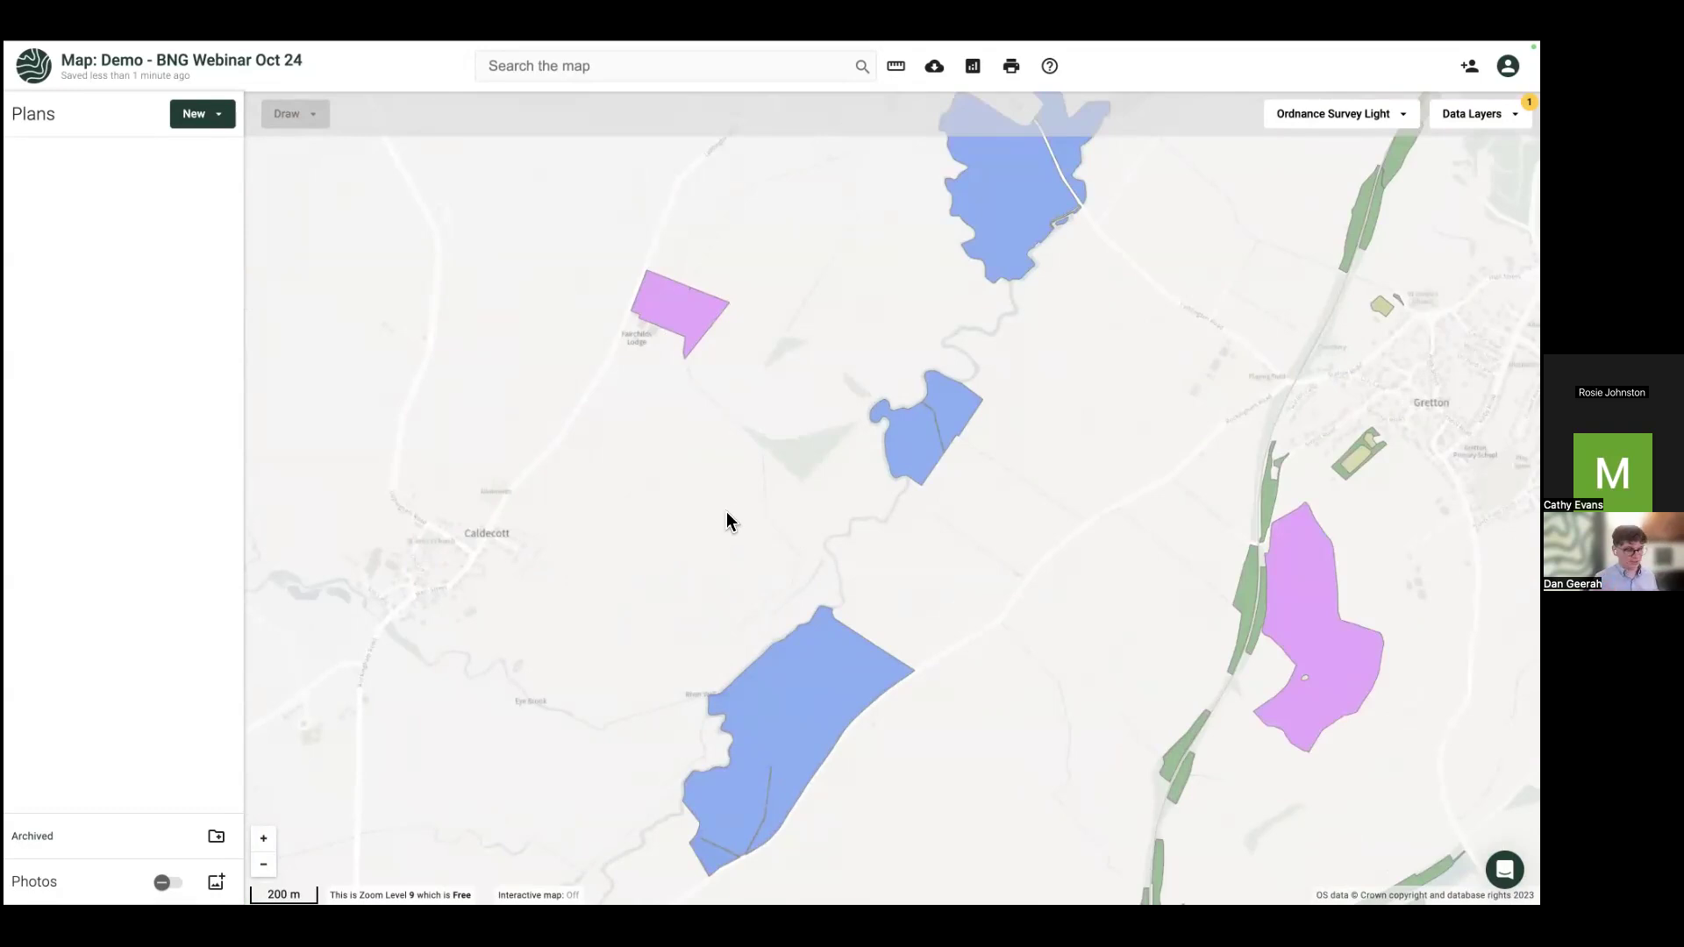
click(606, 72)
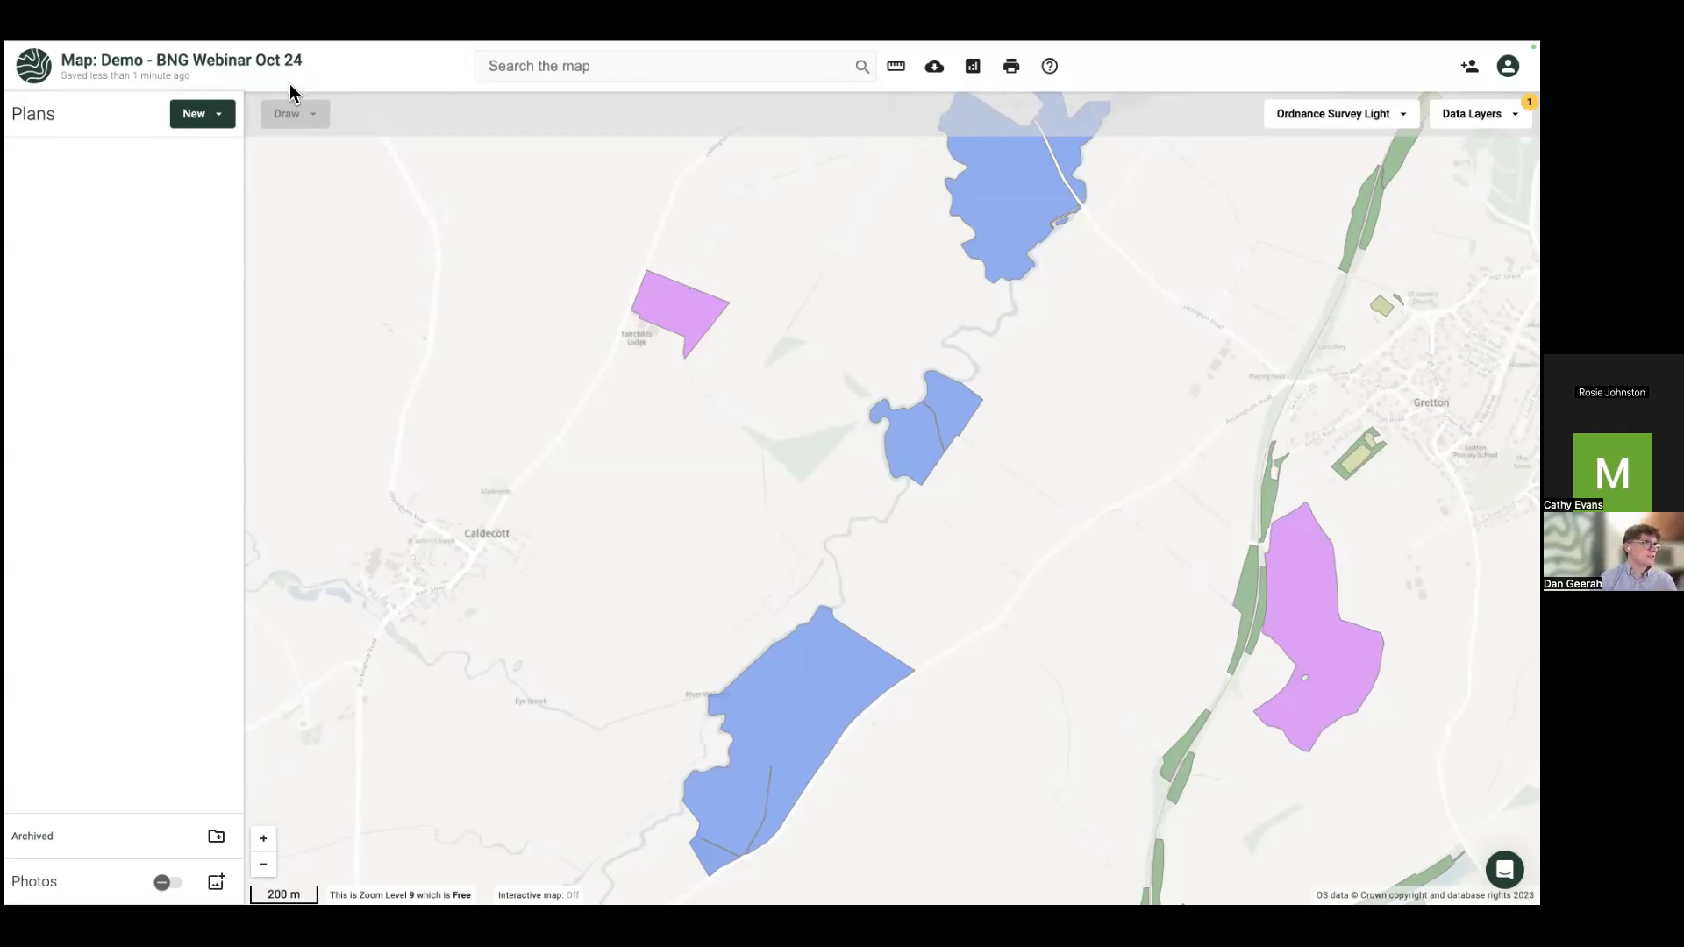
Step: Import a new plan by picking the target title parcel from Land Registry boundaries
click(214, 129)
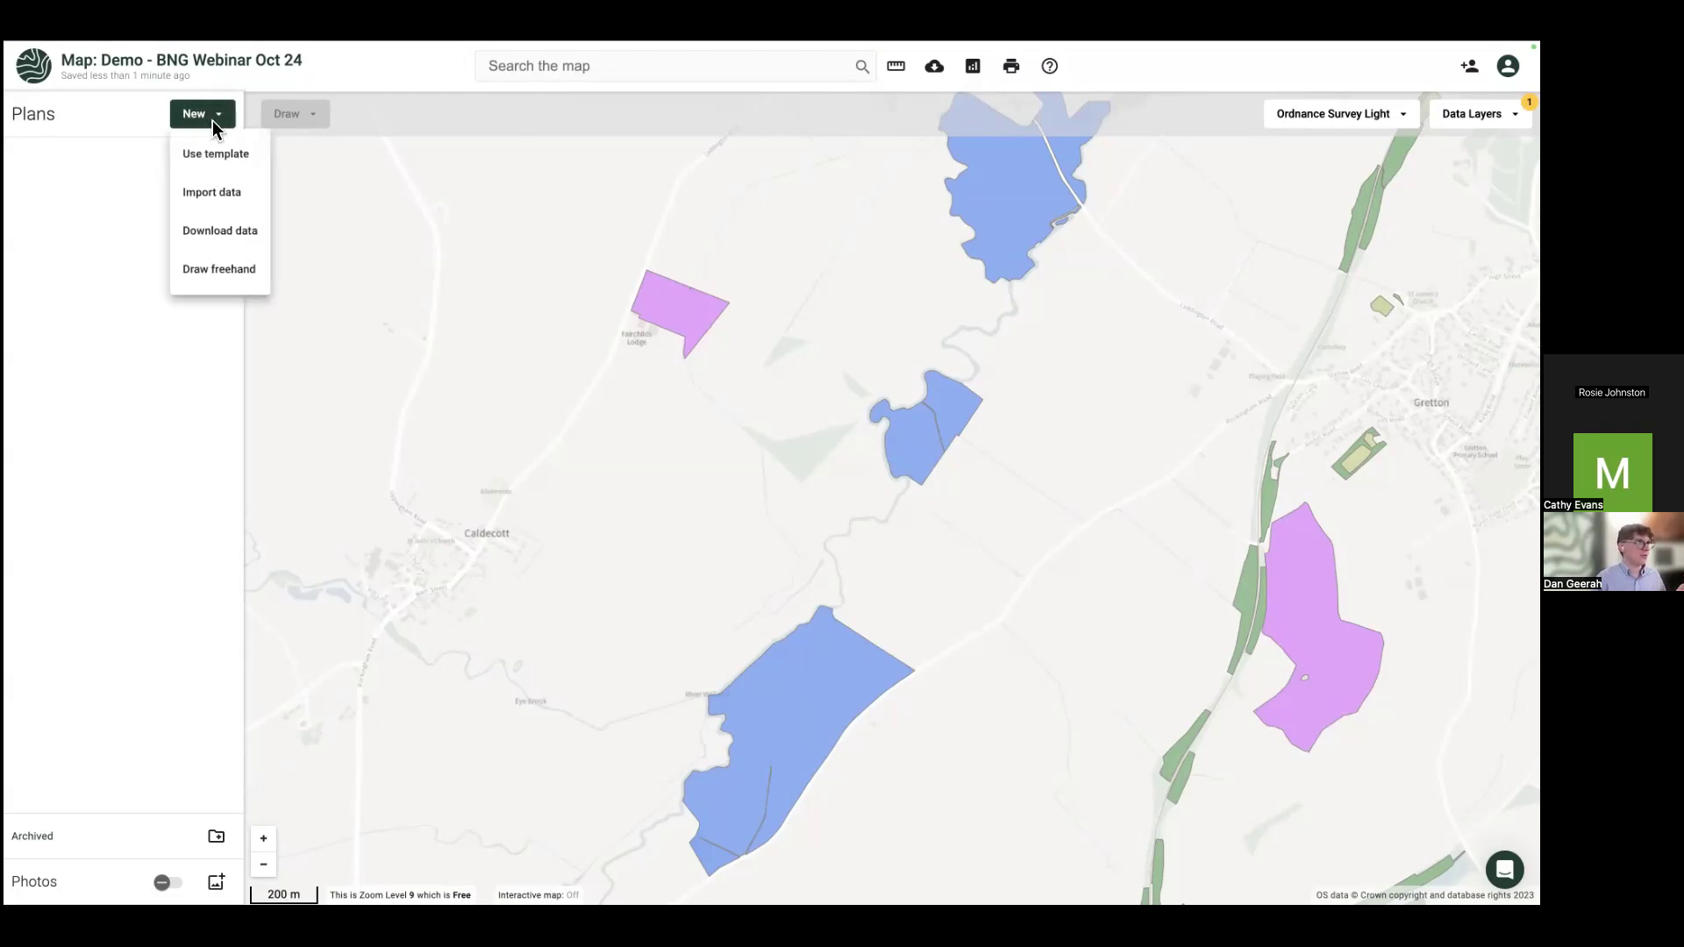
click(233, 197)
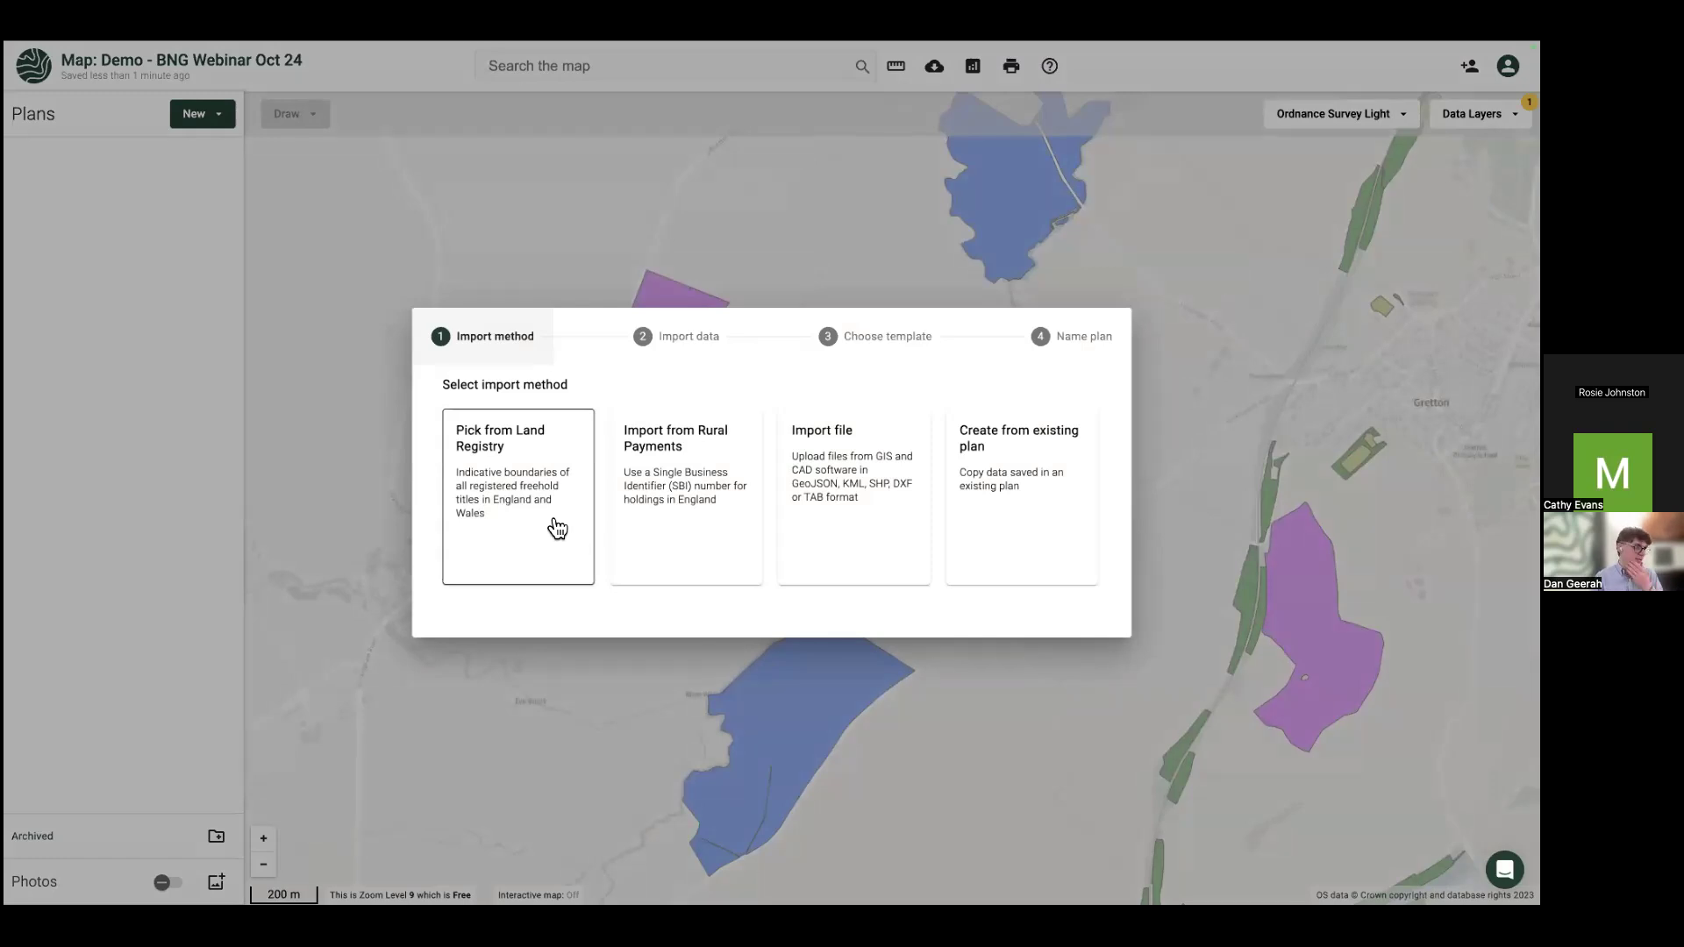
click(555, 525)
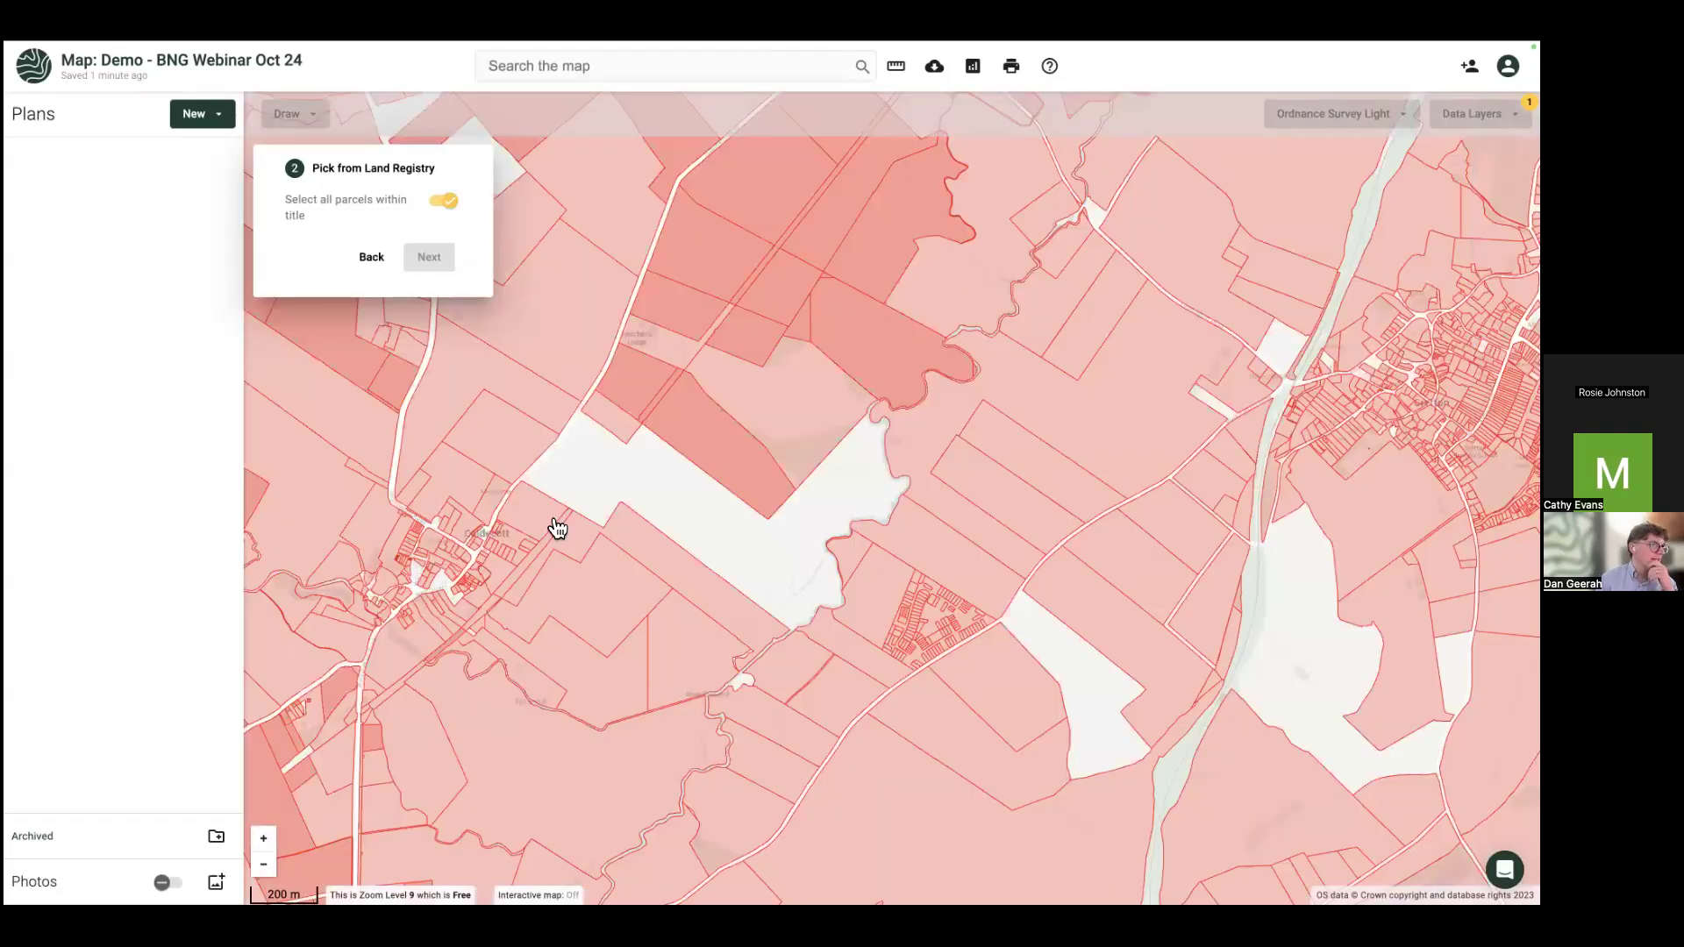
mouse_move(719, 493)
mouse_down()
mouse_move(695, 515)
mouse_move(718, 489)
mouse_up()
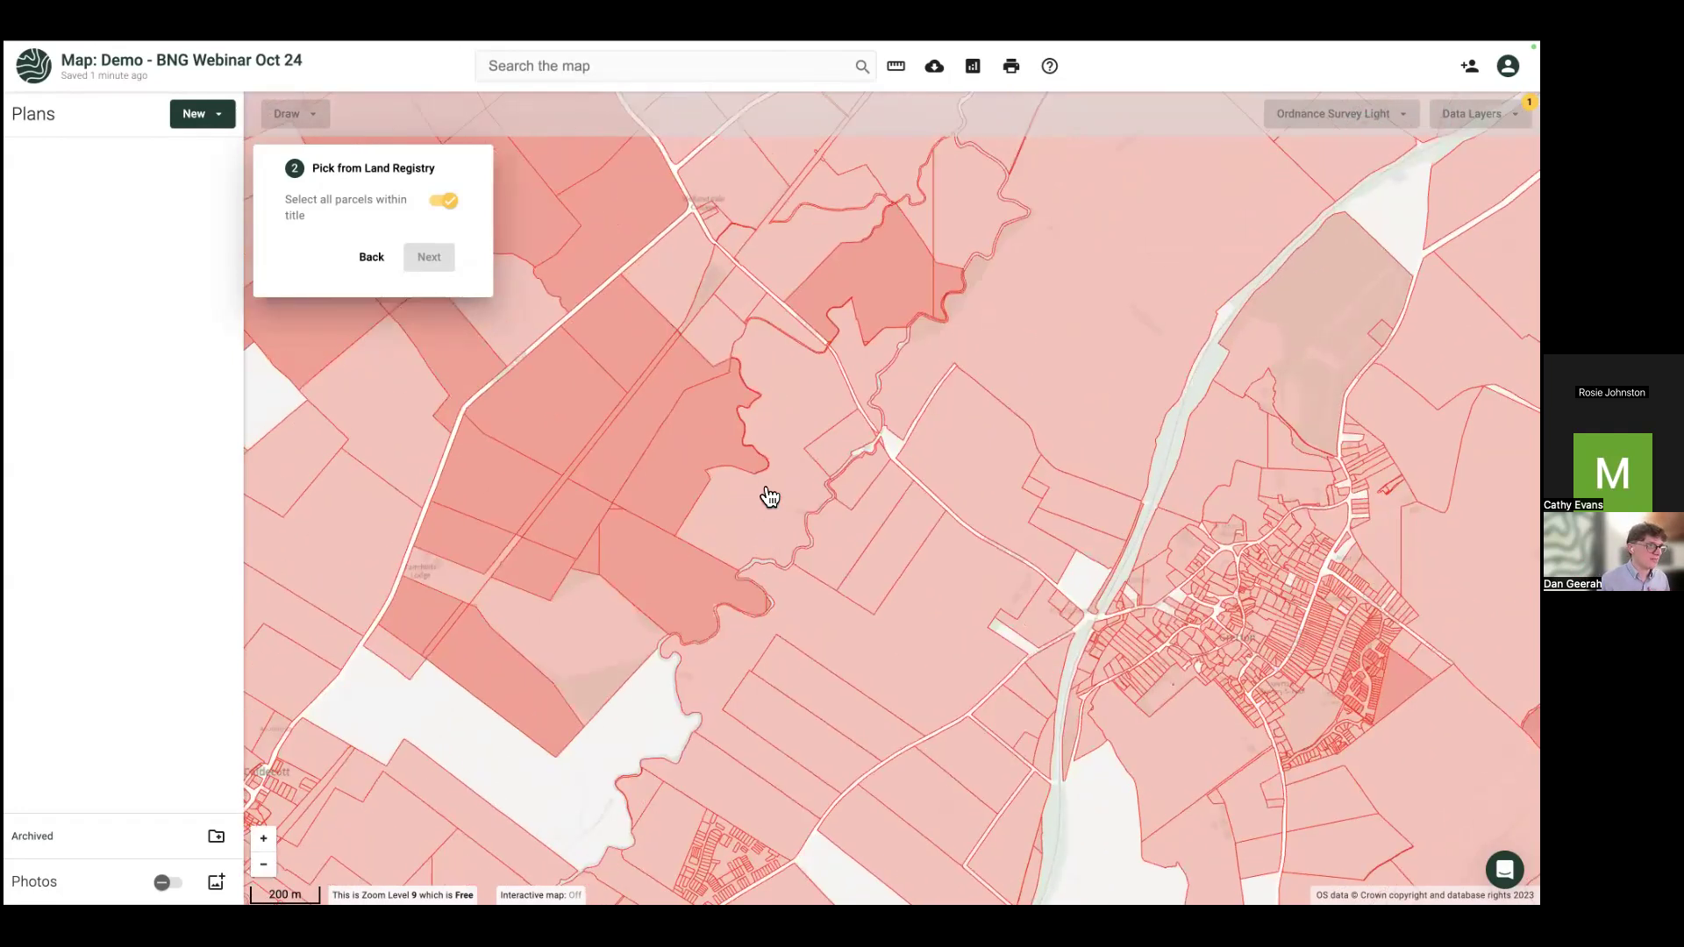
click(755, 550)
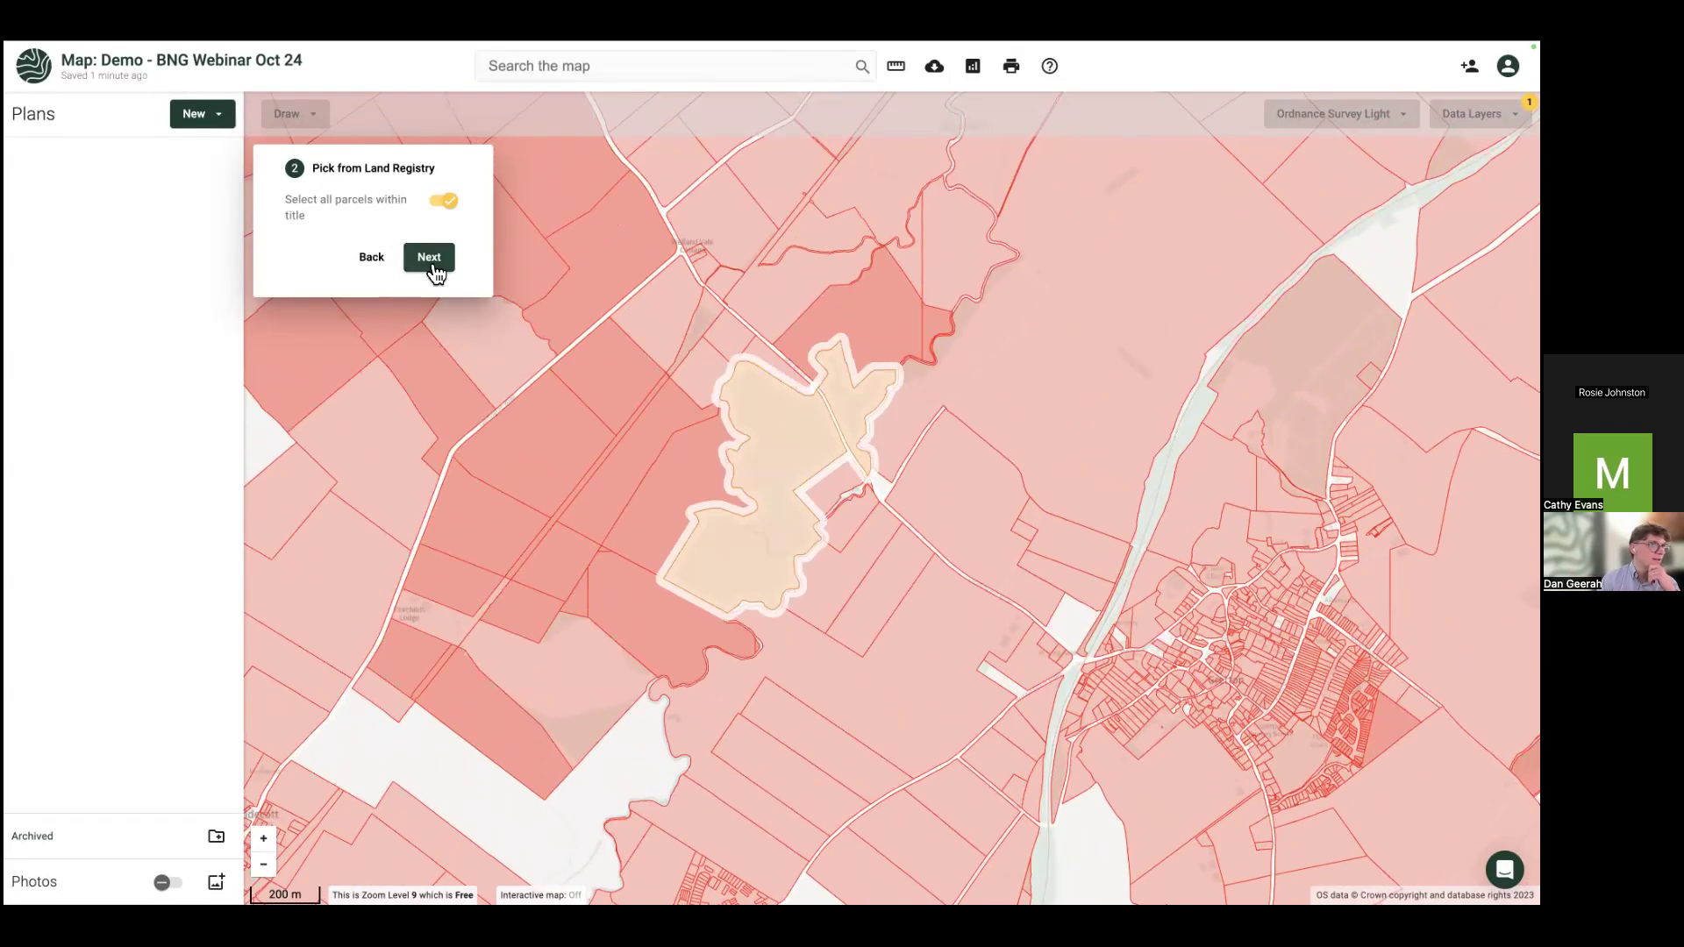
click(433, 271)
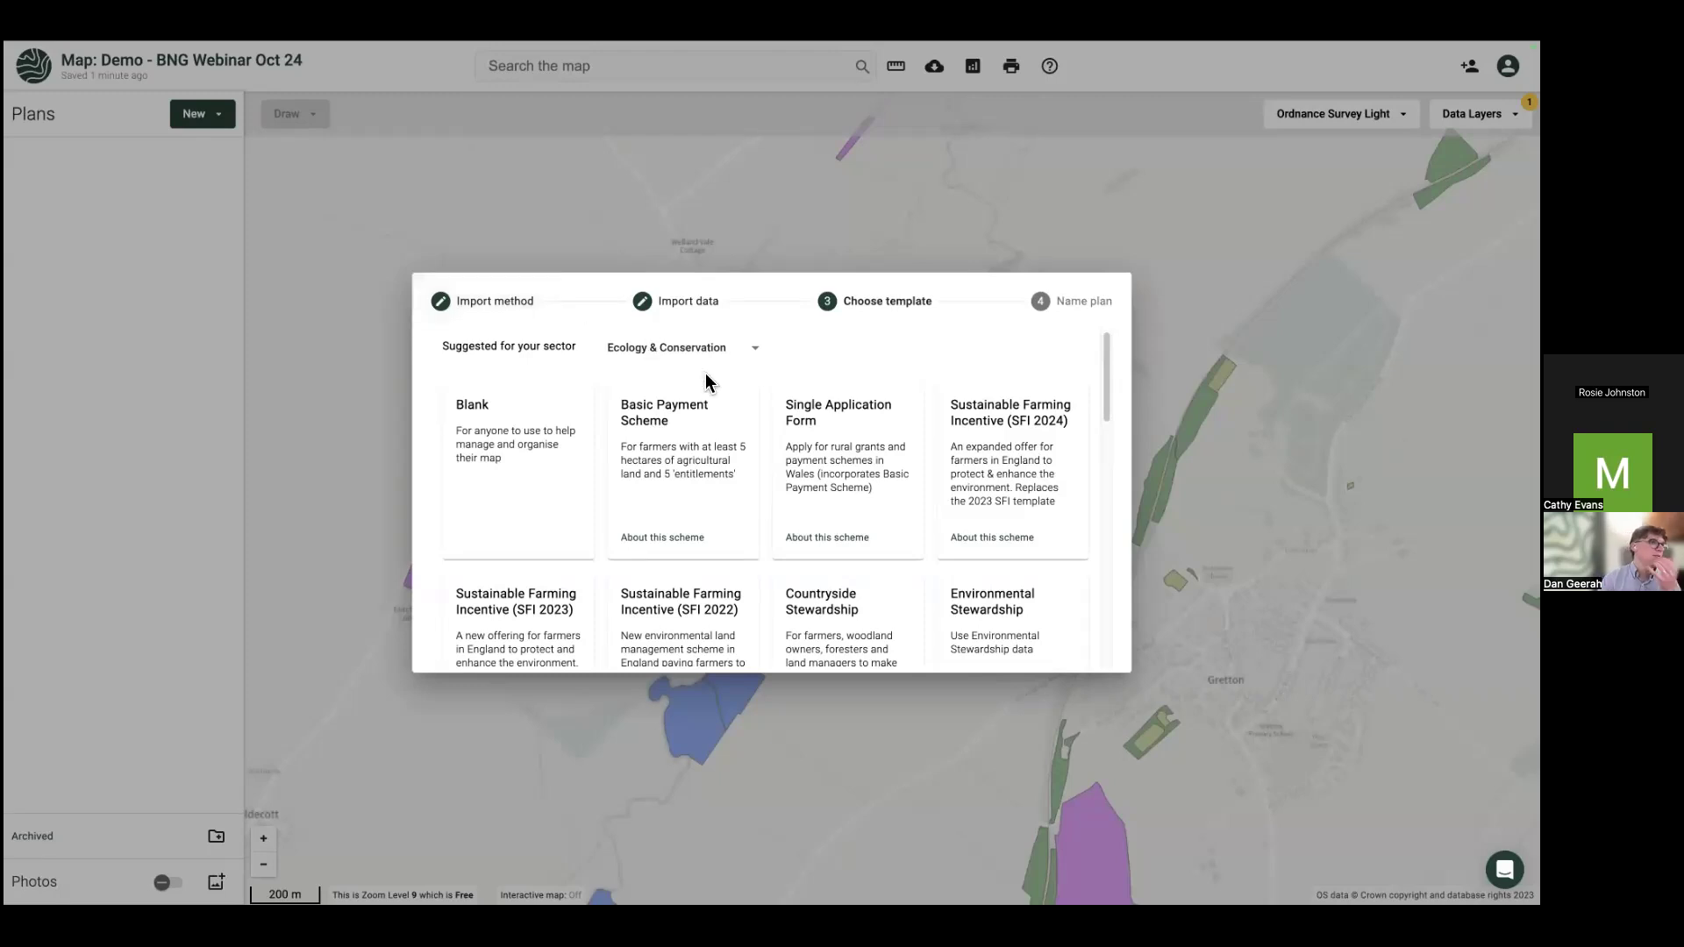
Step: Apply the Ownership Boundary template and finish the plan named 'LR Parcels'
scroll(550, 456, down, 5)
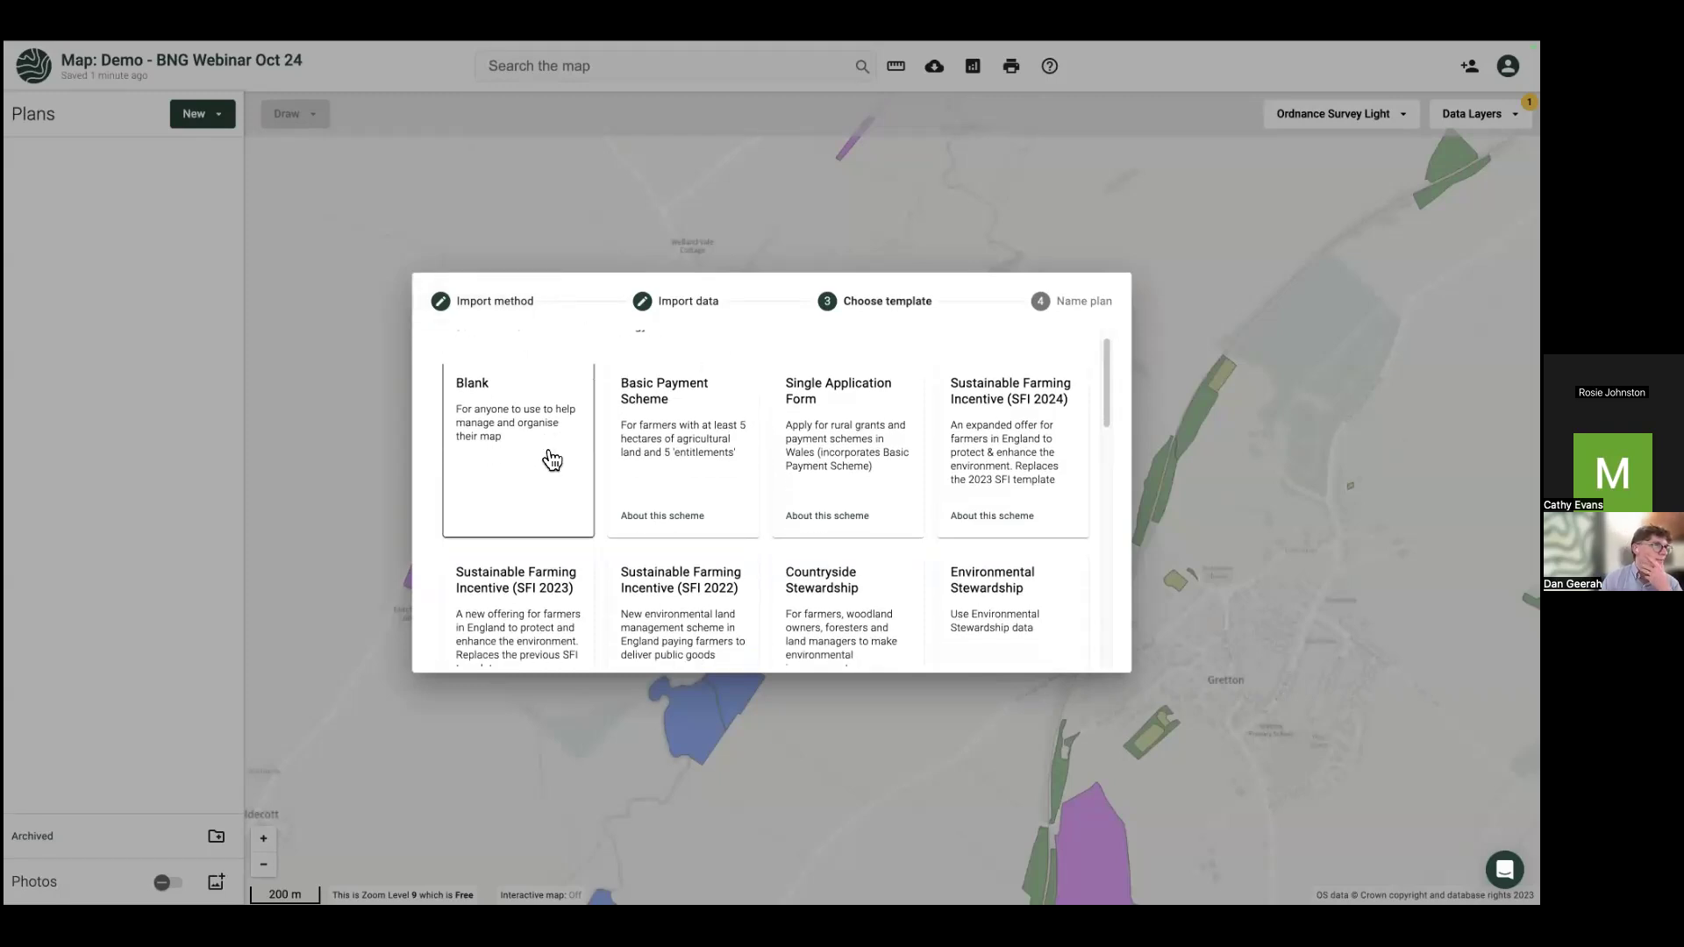
scroll(547, 453, down, 3)
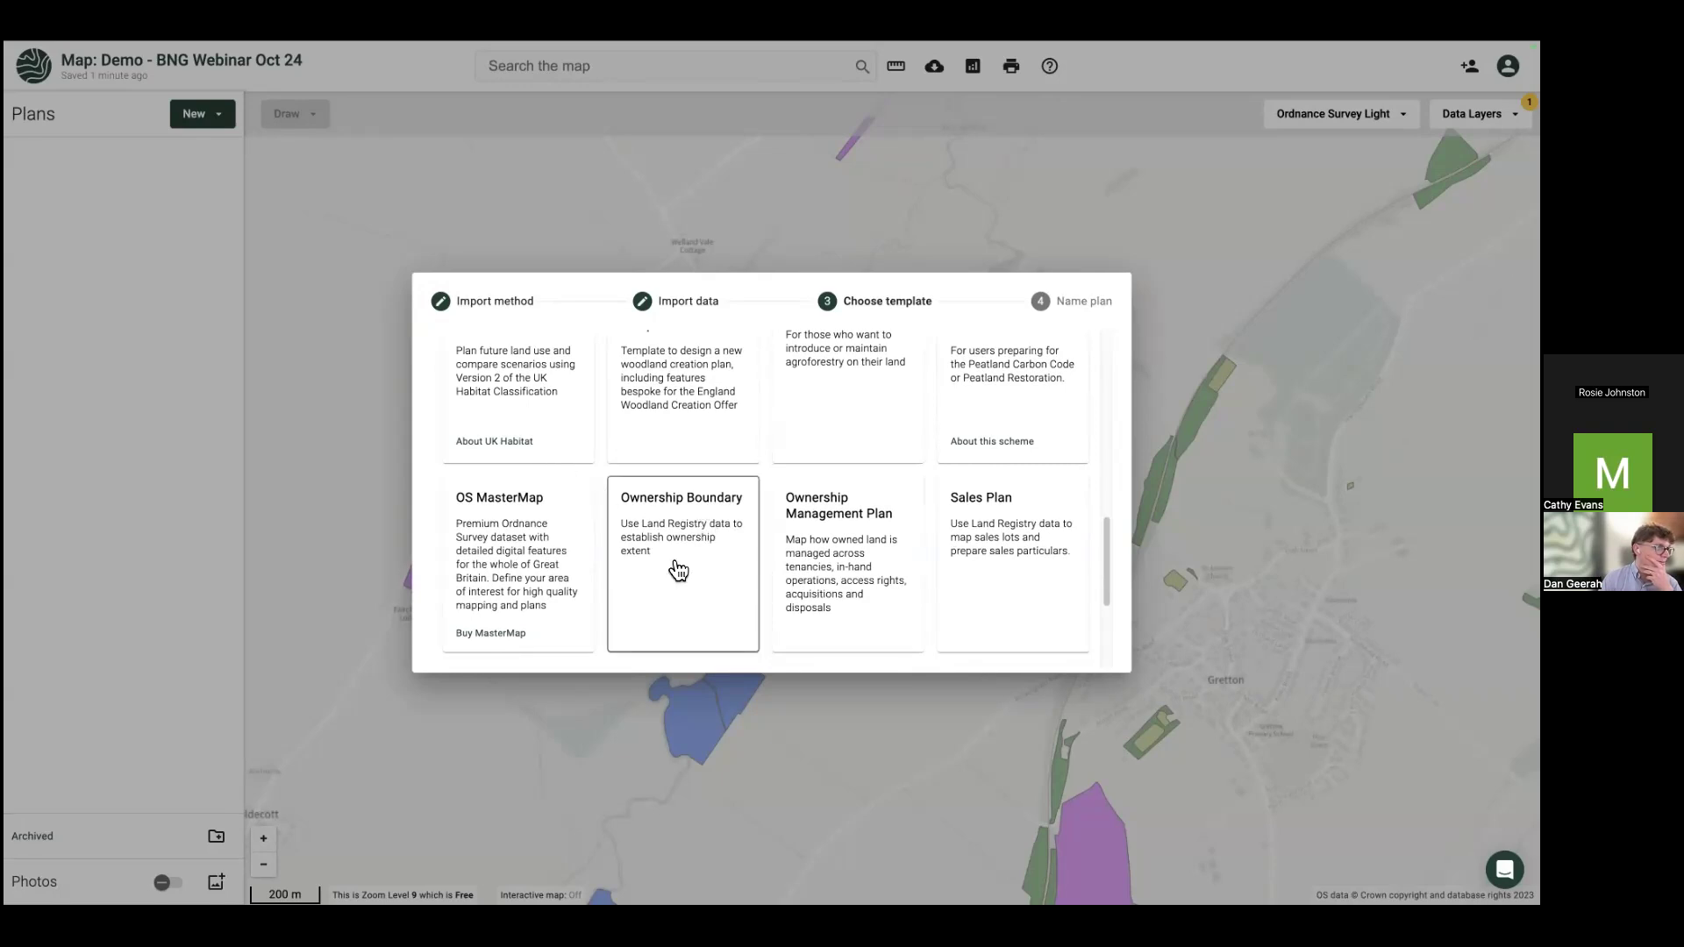
click(678, 568)
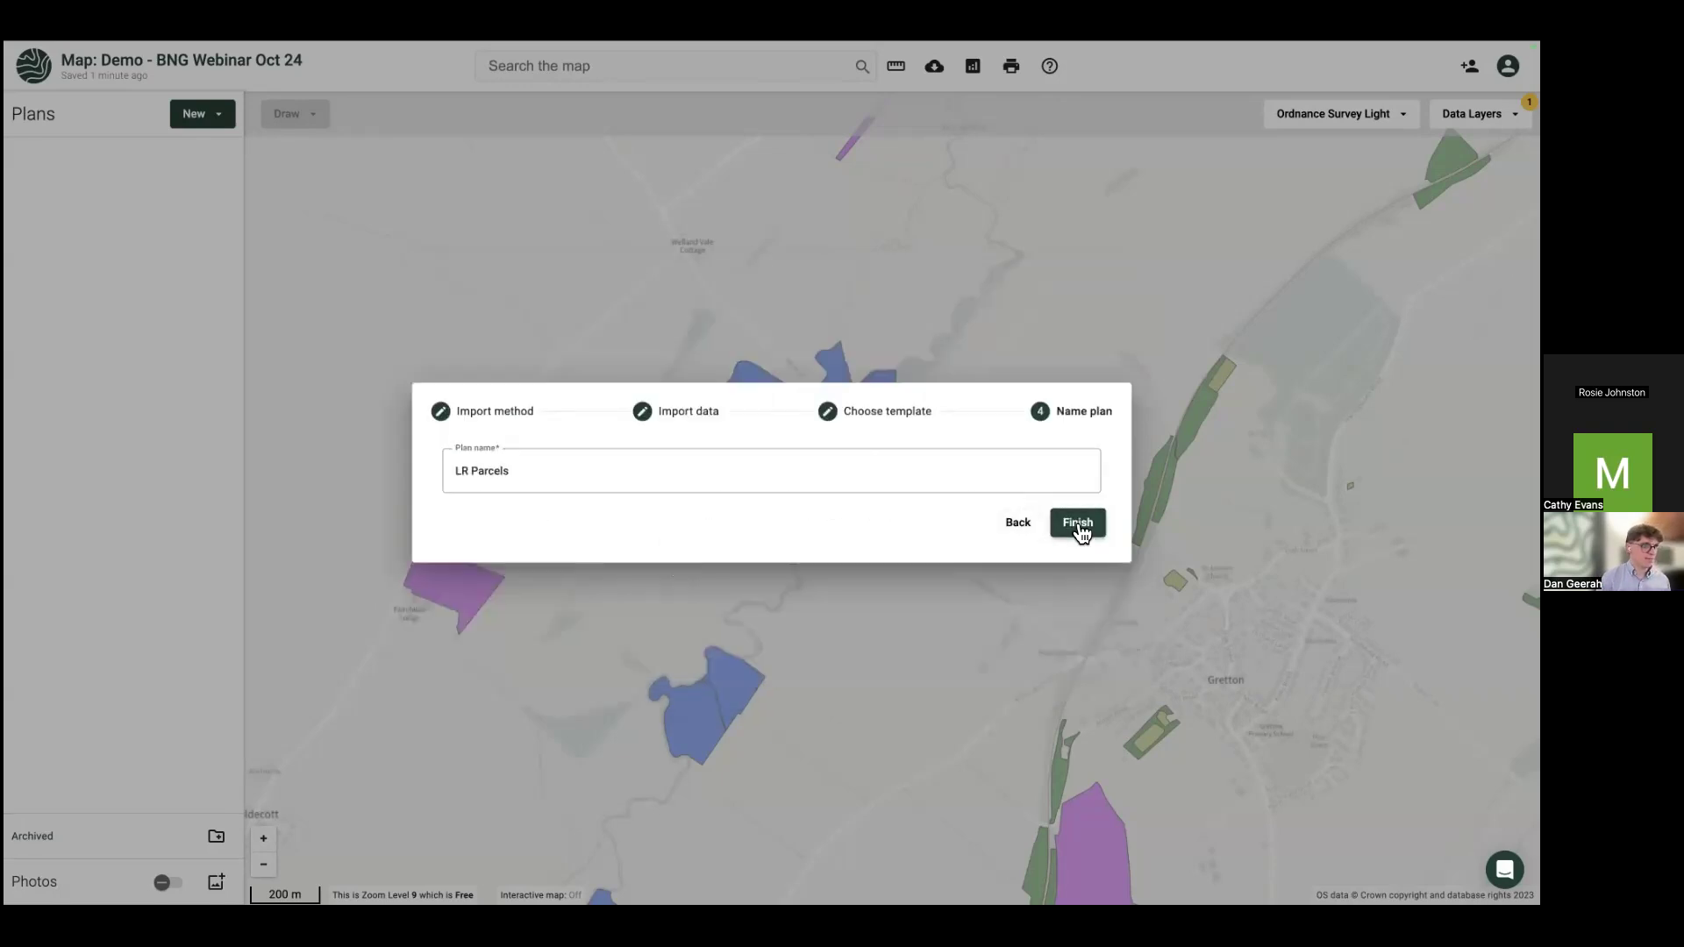
click(1077, 523)
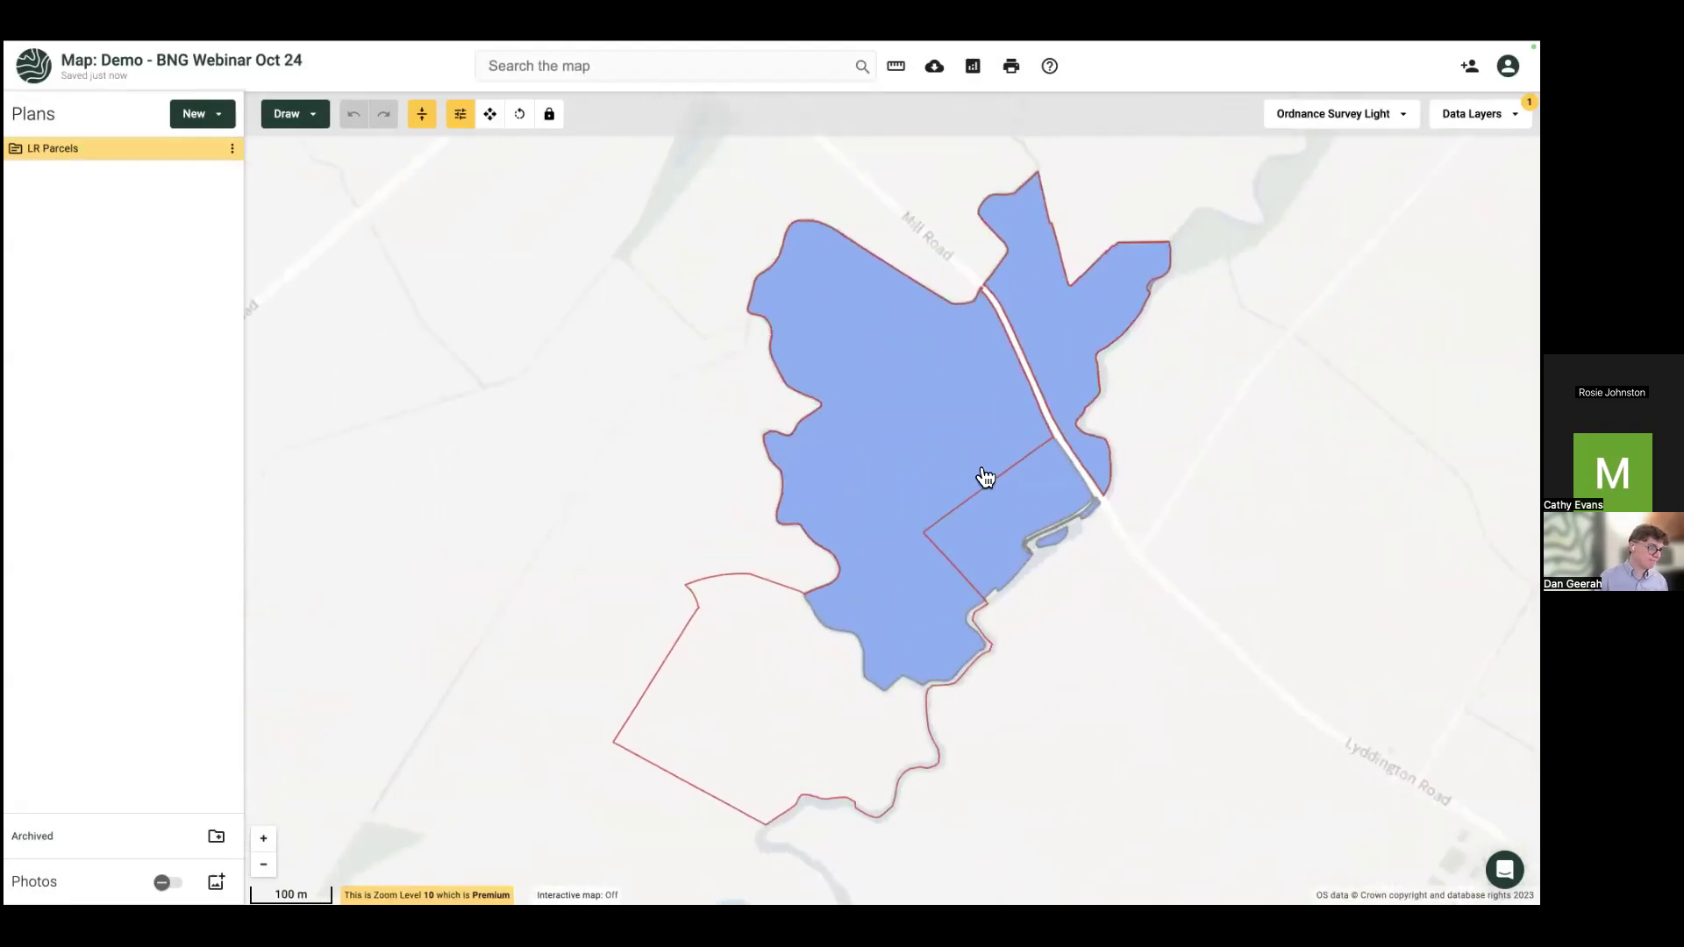
Step: Check the large parcel's details, then switch off the Priority Habitat data layer
click(898, 444)
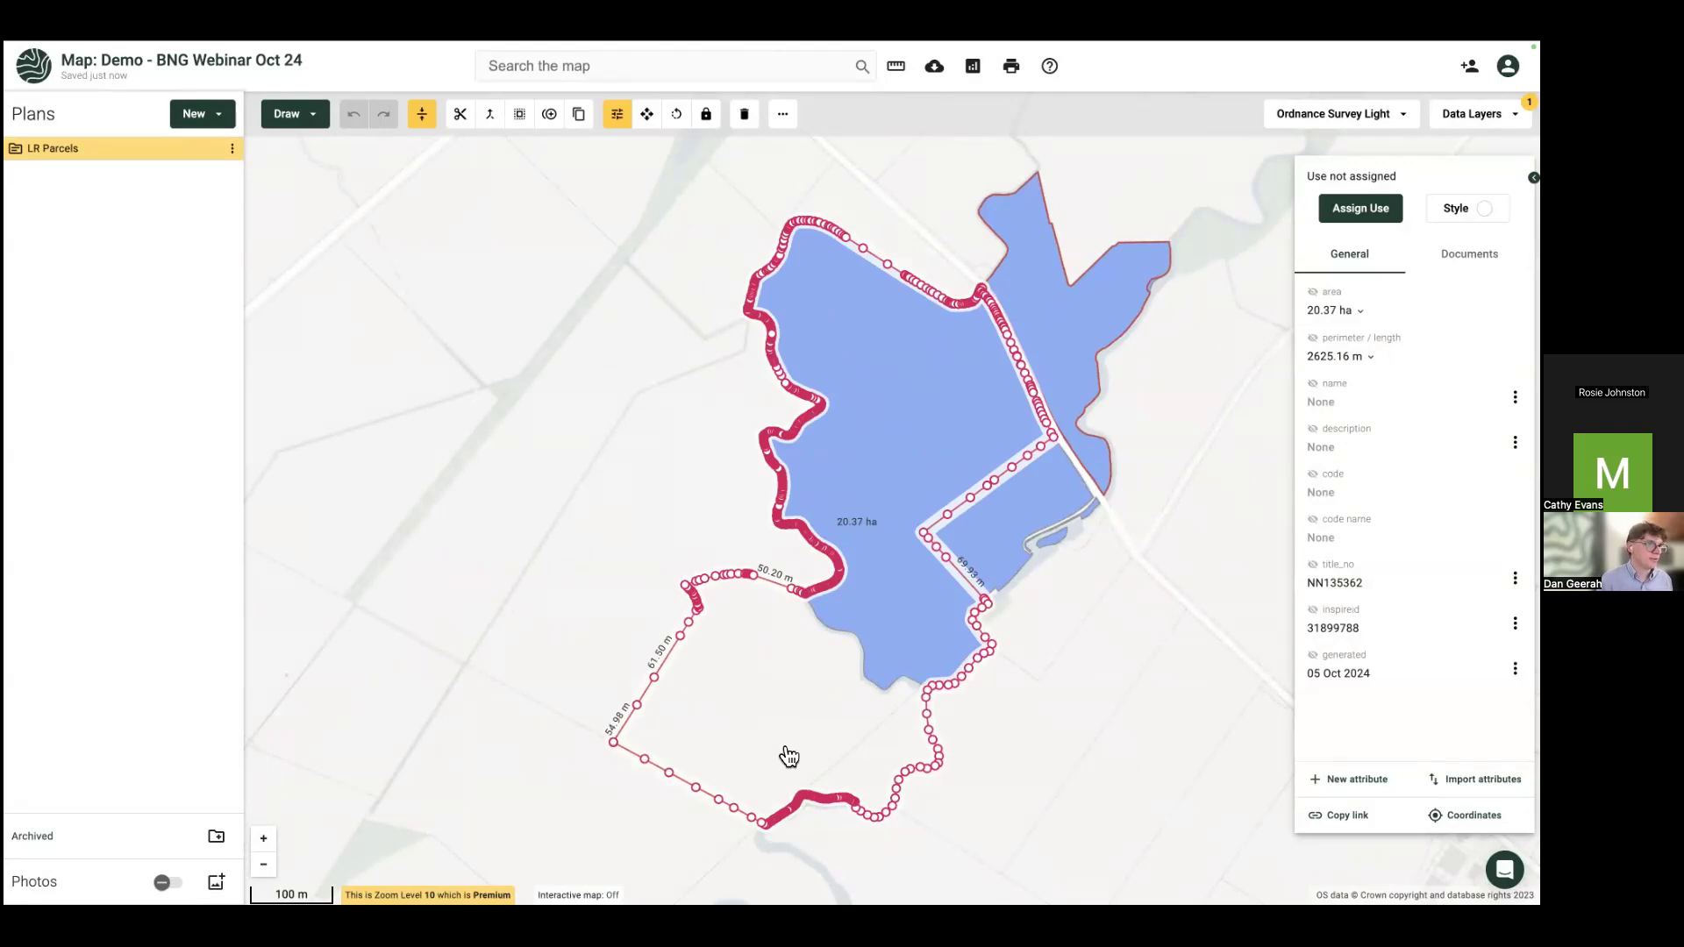
click(504, 445)
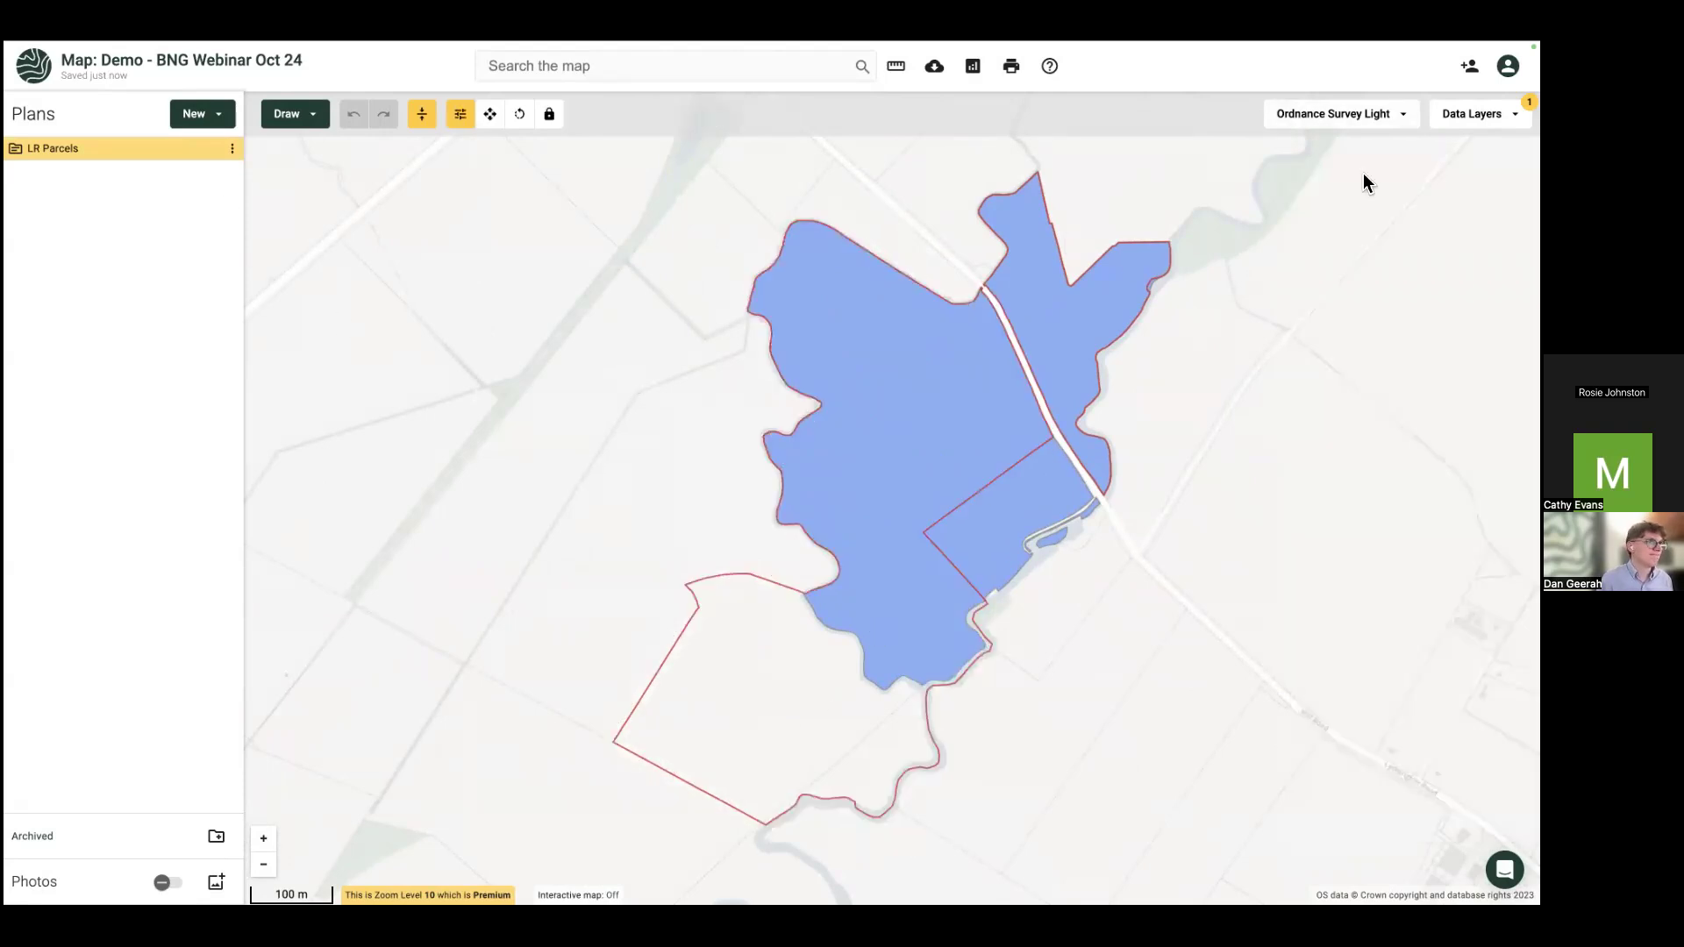
click(1474, 114)
click(1287, 219)
click(1347, 112)
click(1341, 116)
Step: Switch the basemap to Bing Imagery and centre the view on the parcels
click(1305, 360)
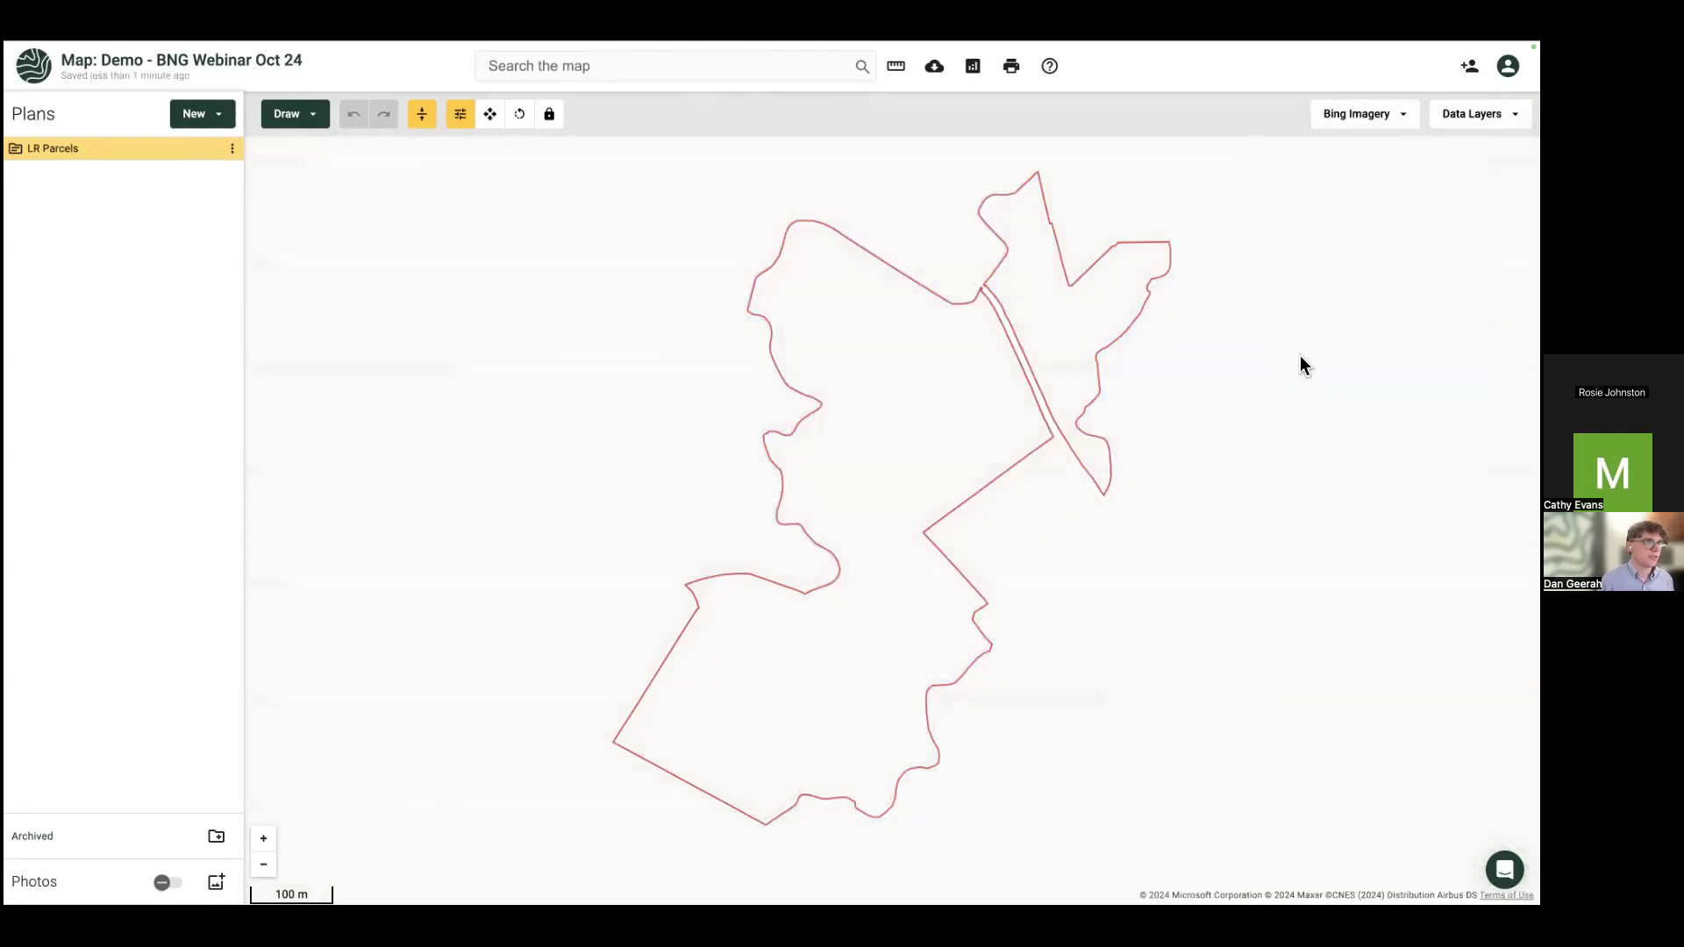
drag(751, 467, 695, 487)
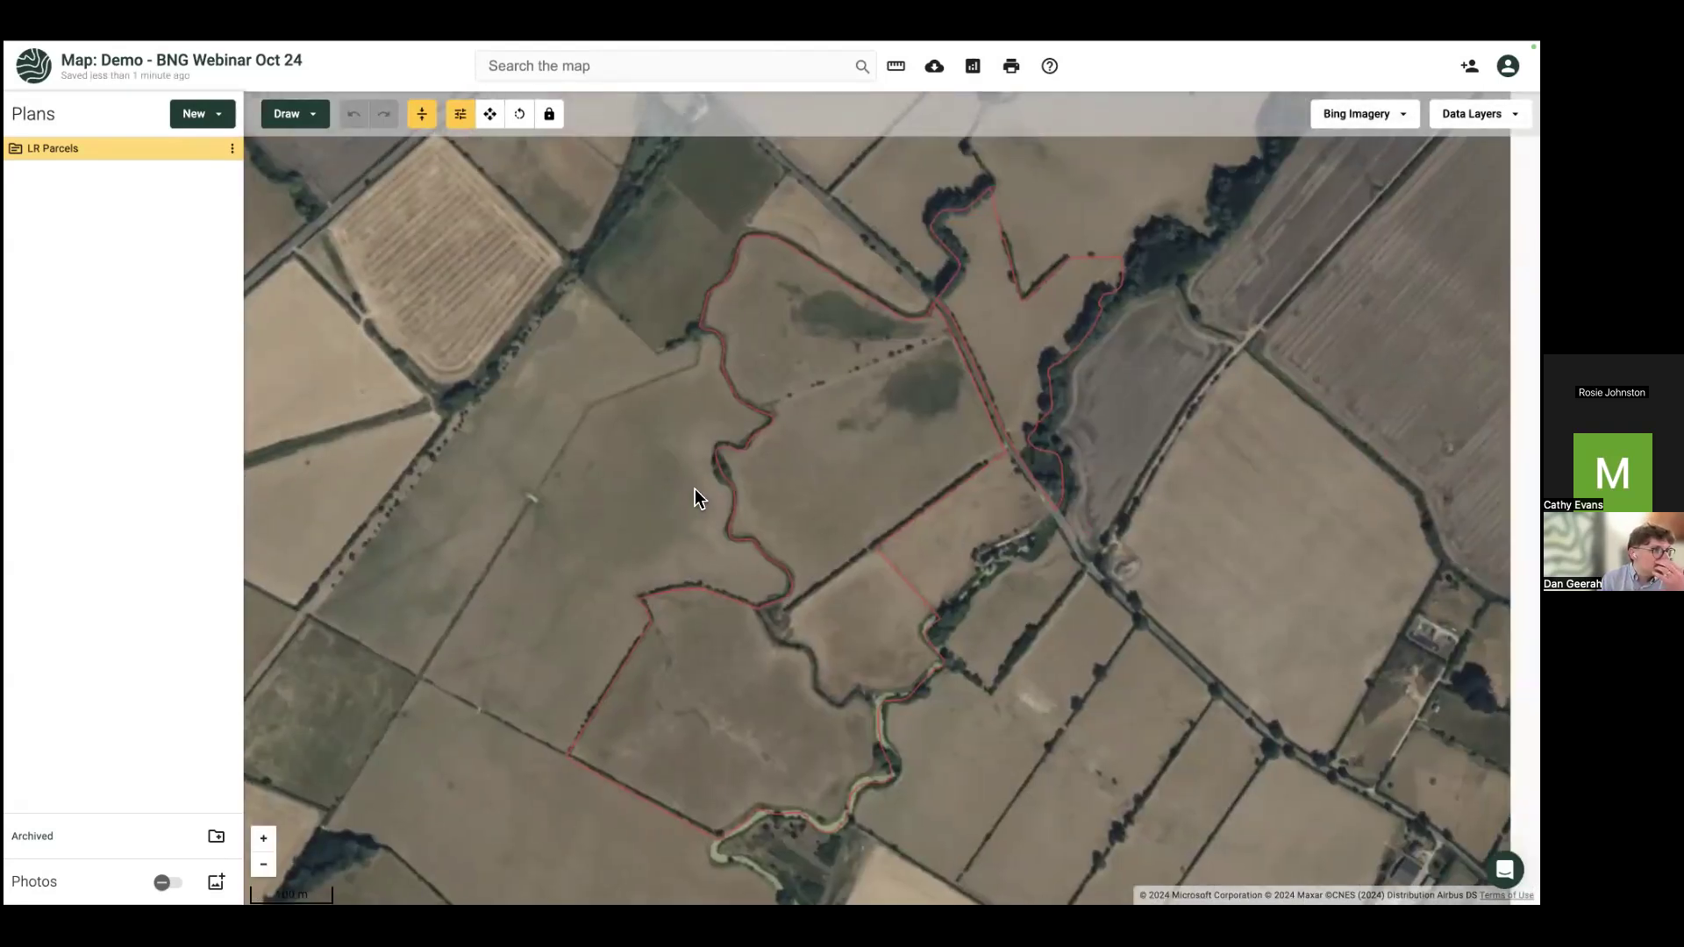
scroll(694, 487, down, 2)
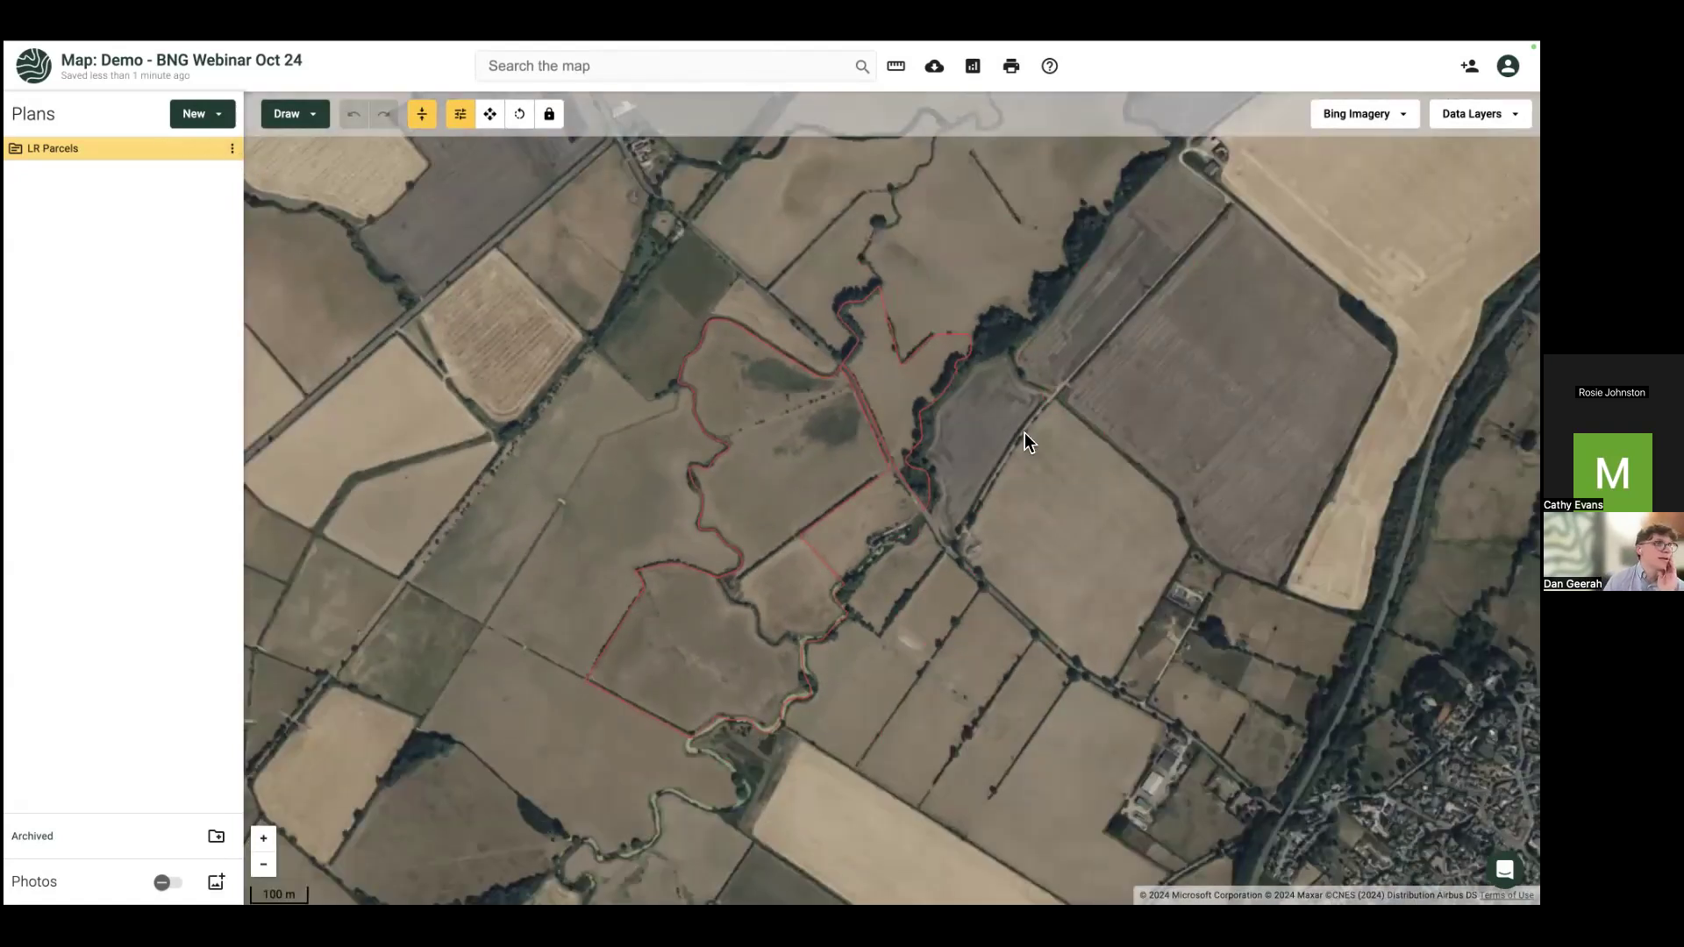
Step: Give both parcels a yellow fill at opacity 21 and show their title_no labels
click(788, 442)
click(811, 543)
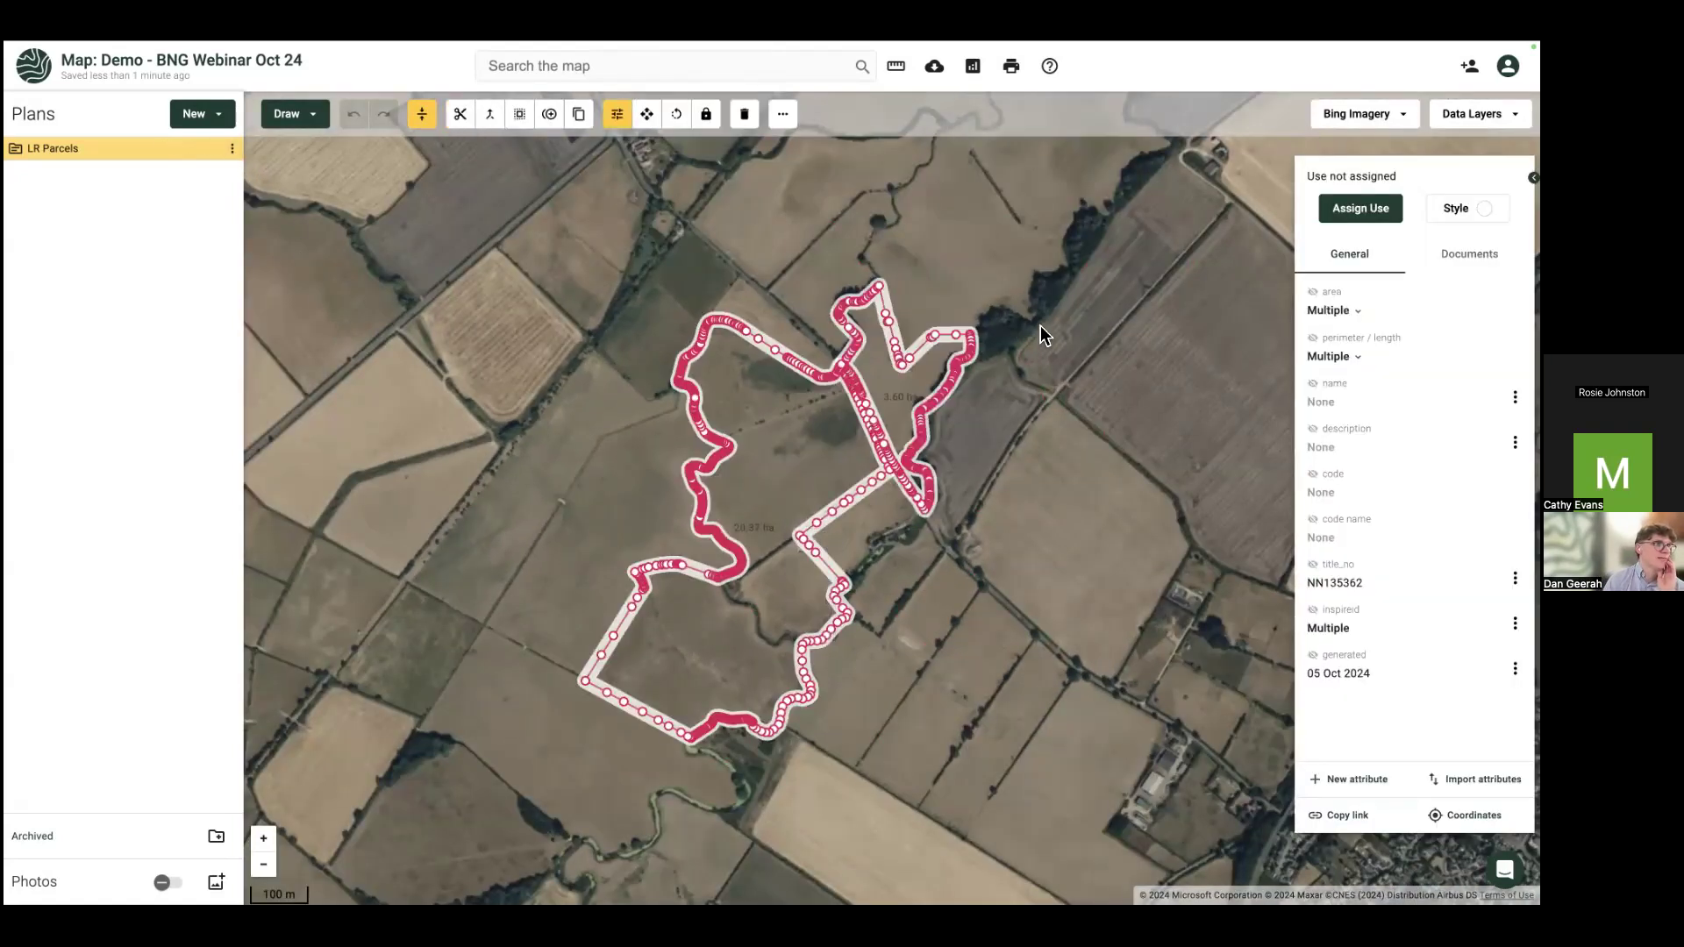
click(1467, 208)
drag(1316, 302, 1341, 302)
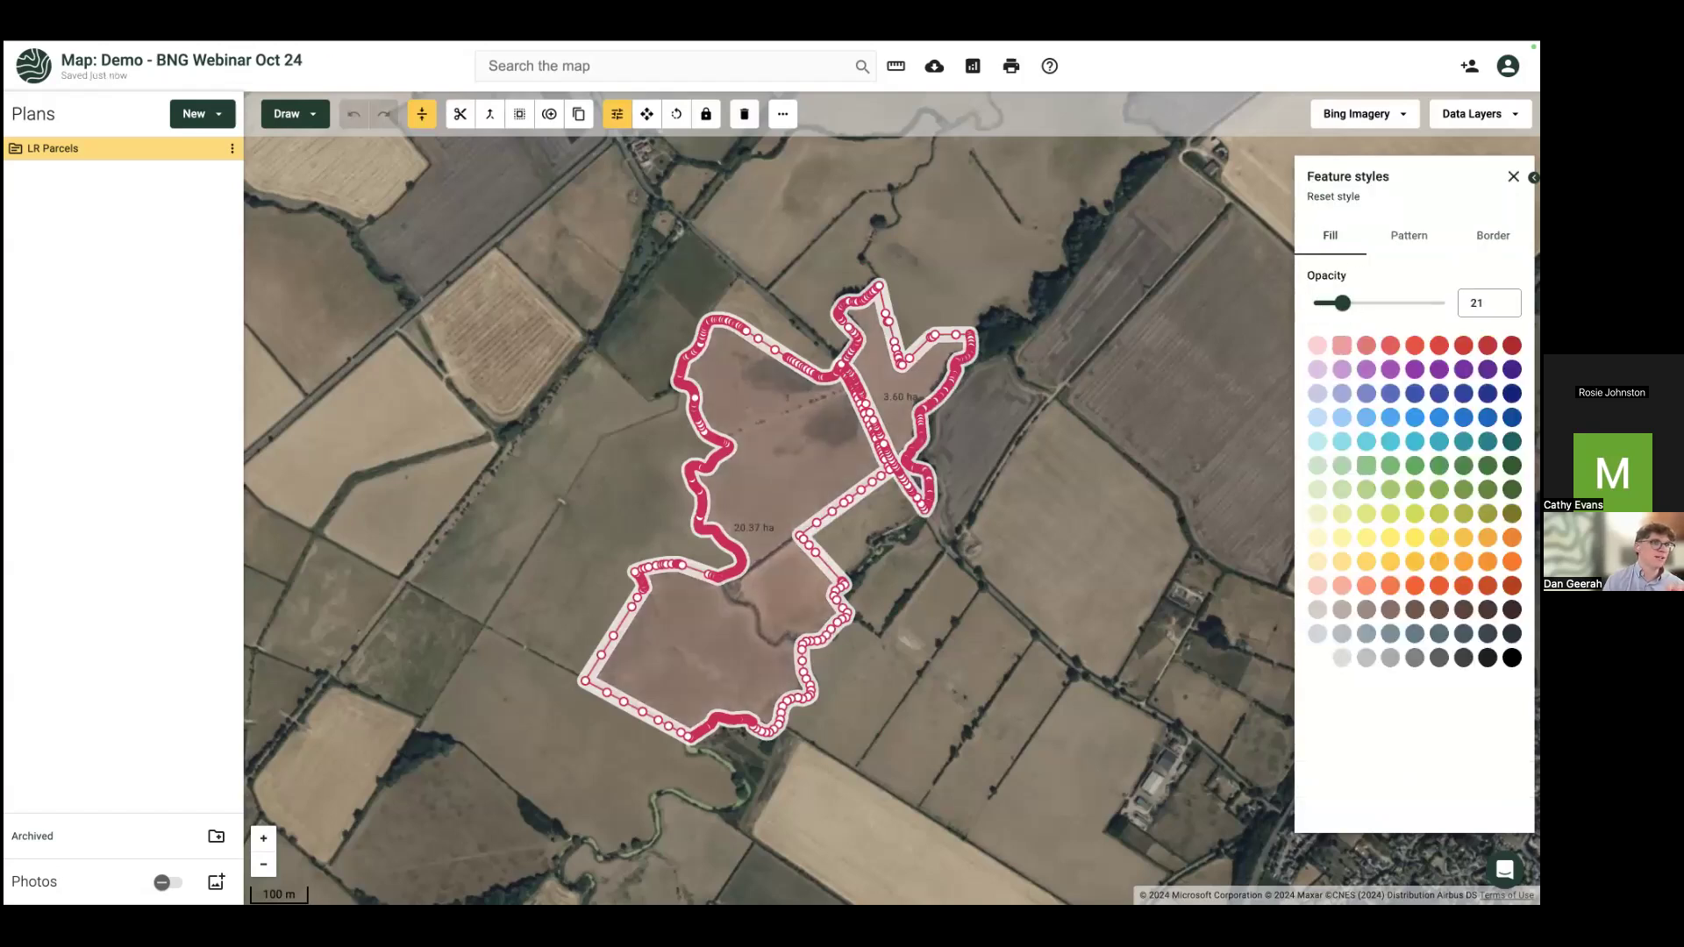
click(1350, 535)
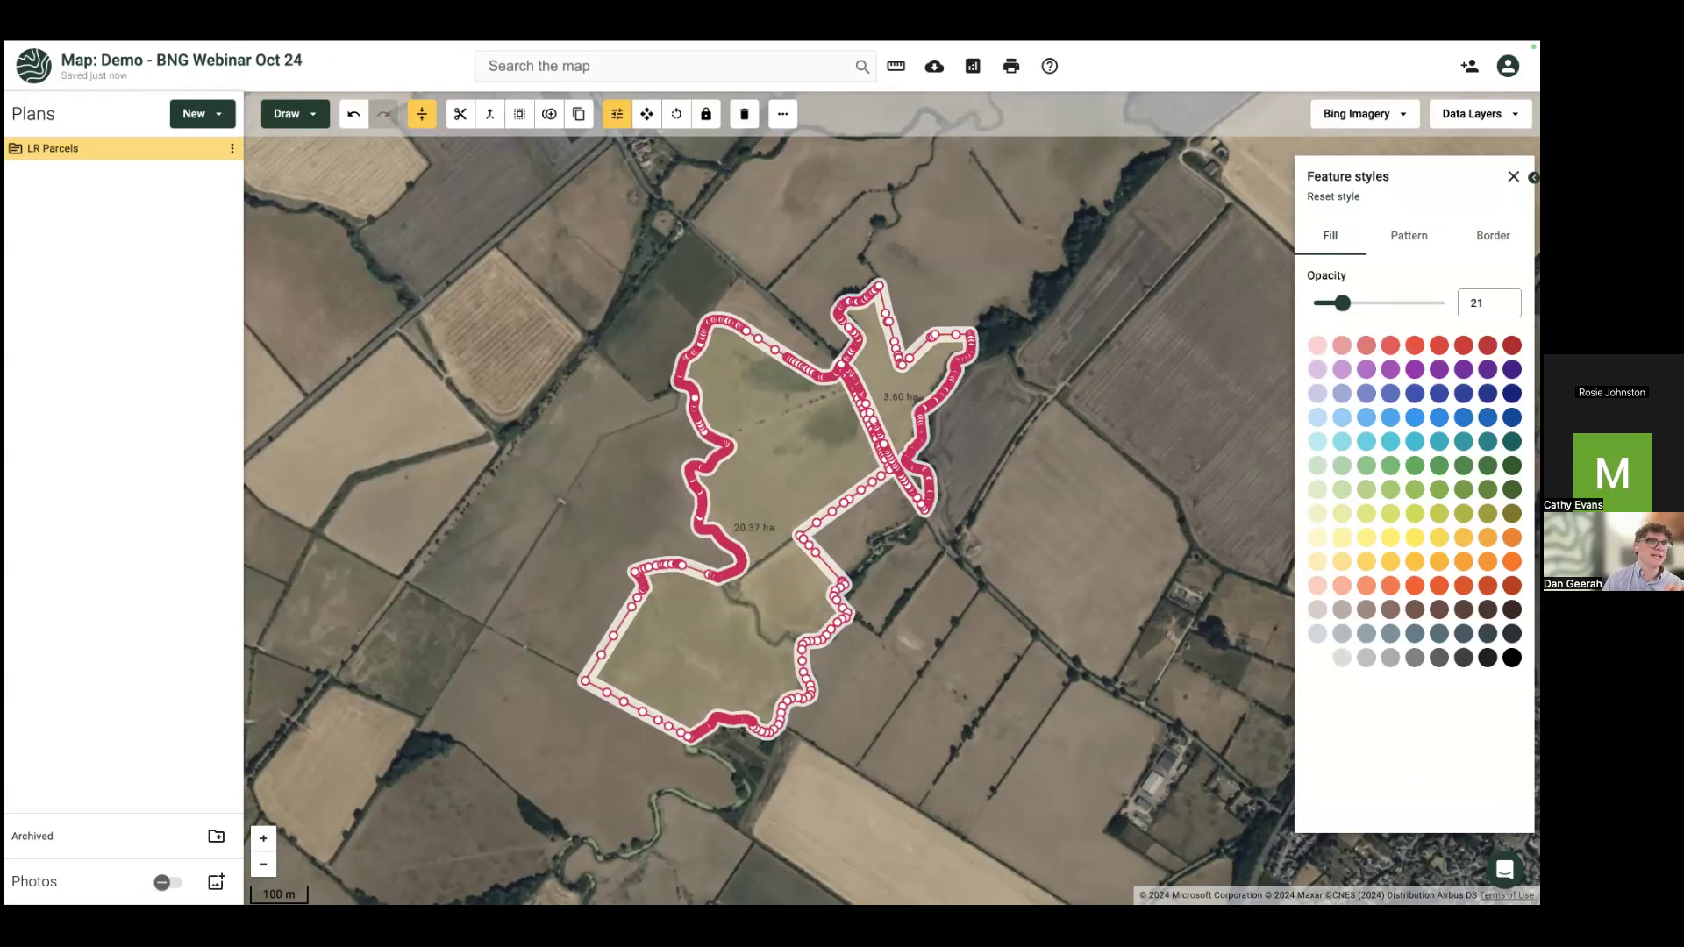
click(1513, 176)
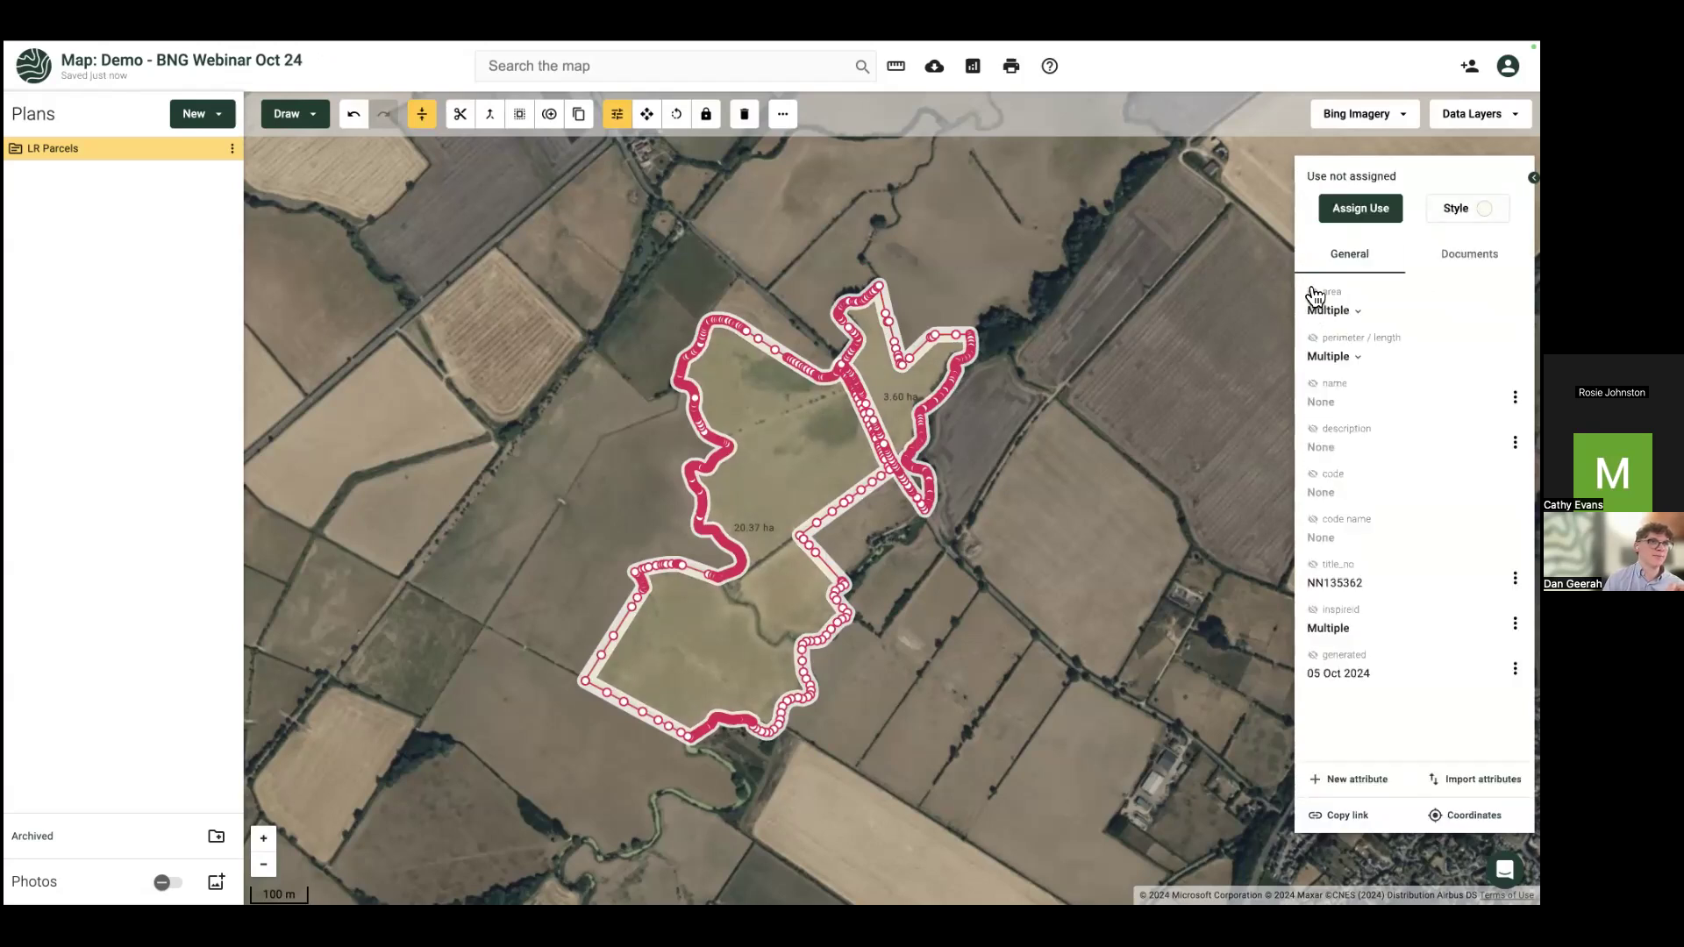
click(1313, 564)
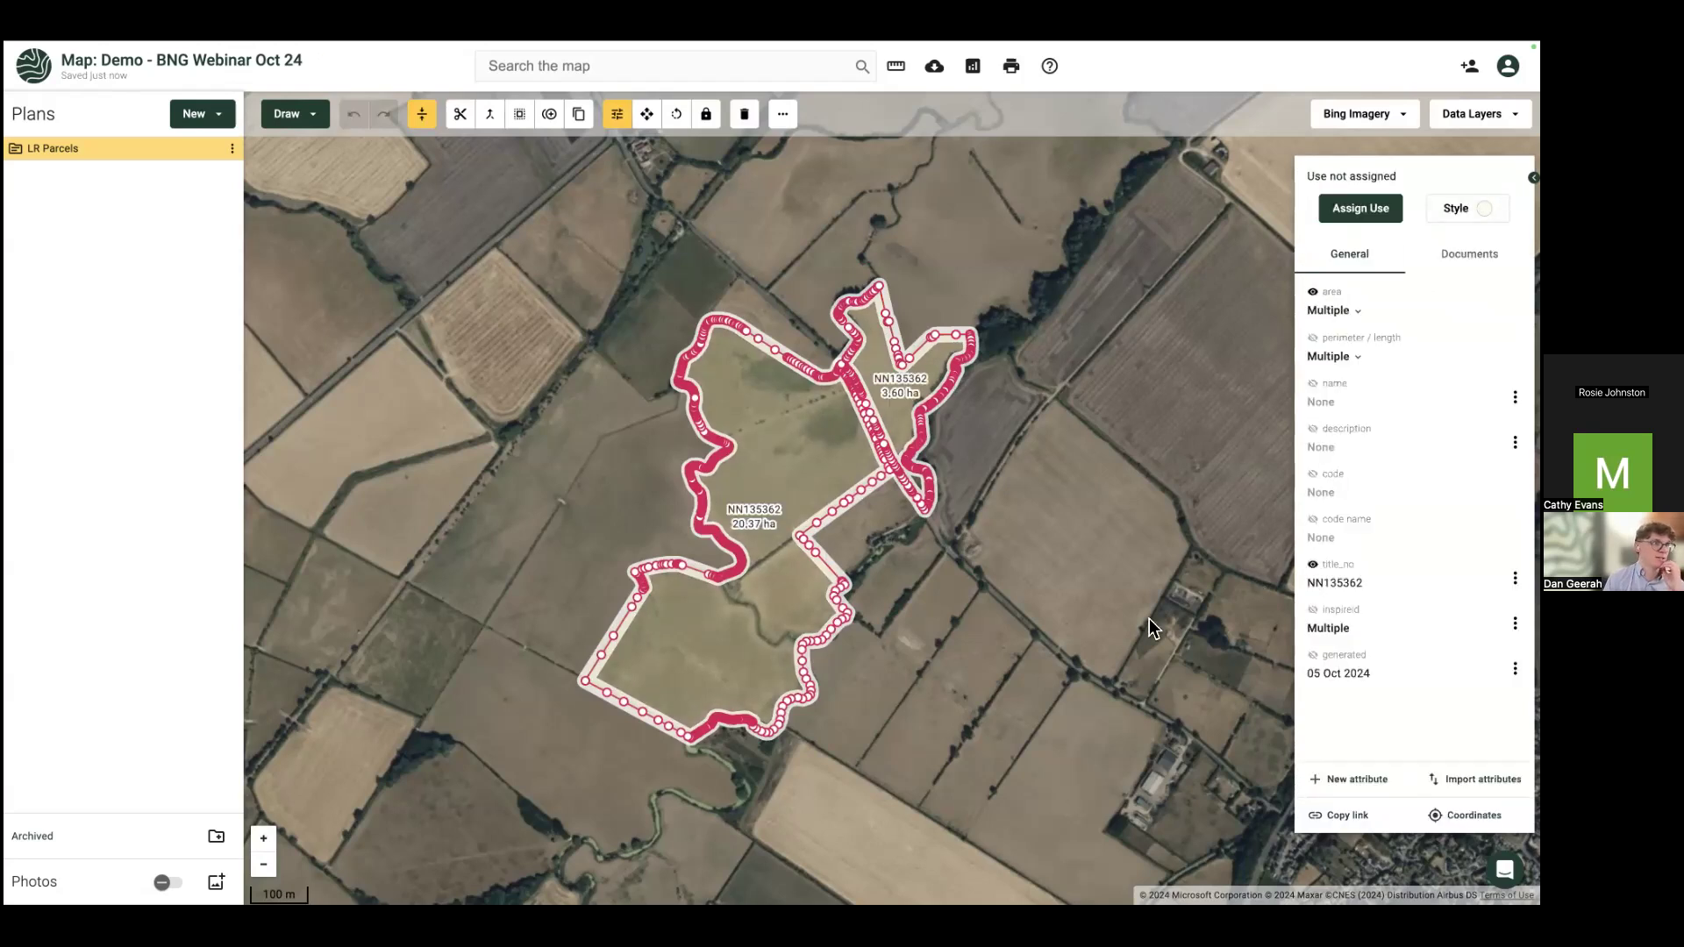
click(942, 676)
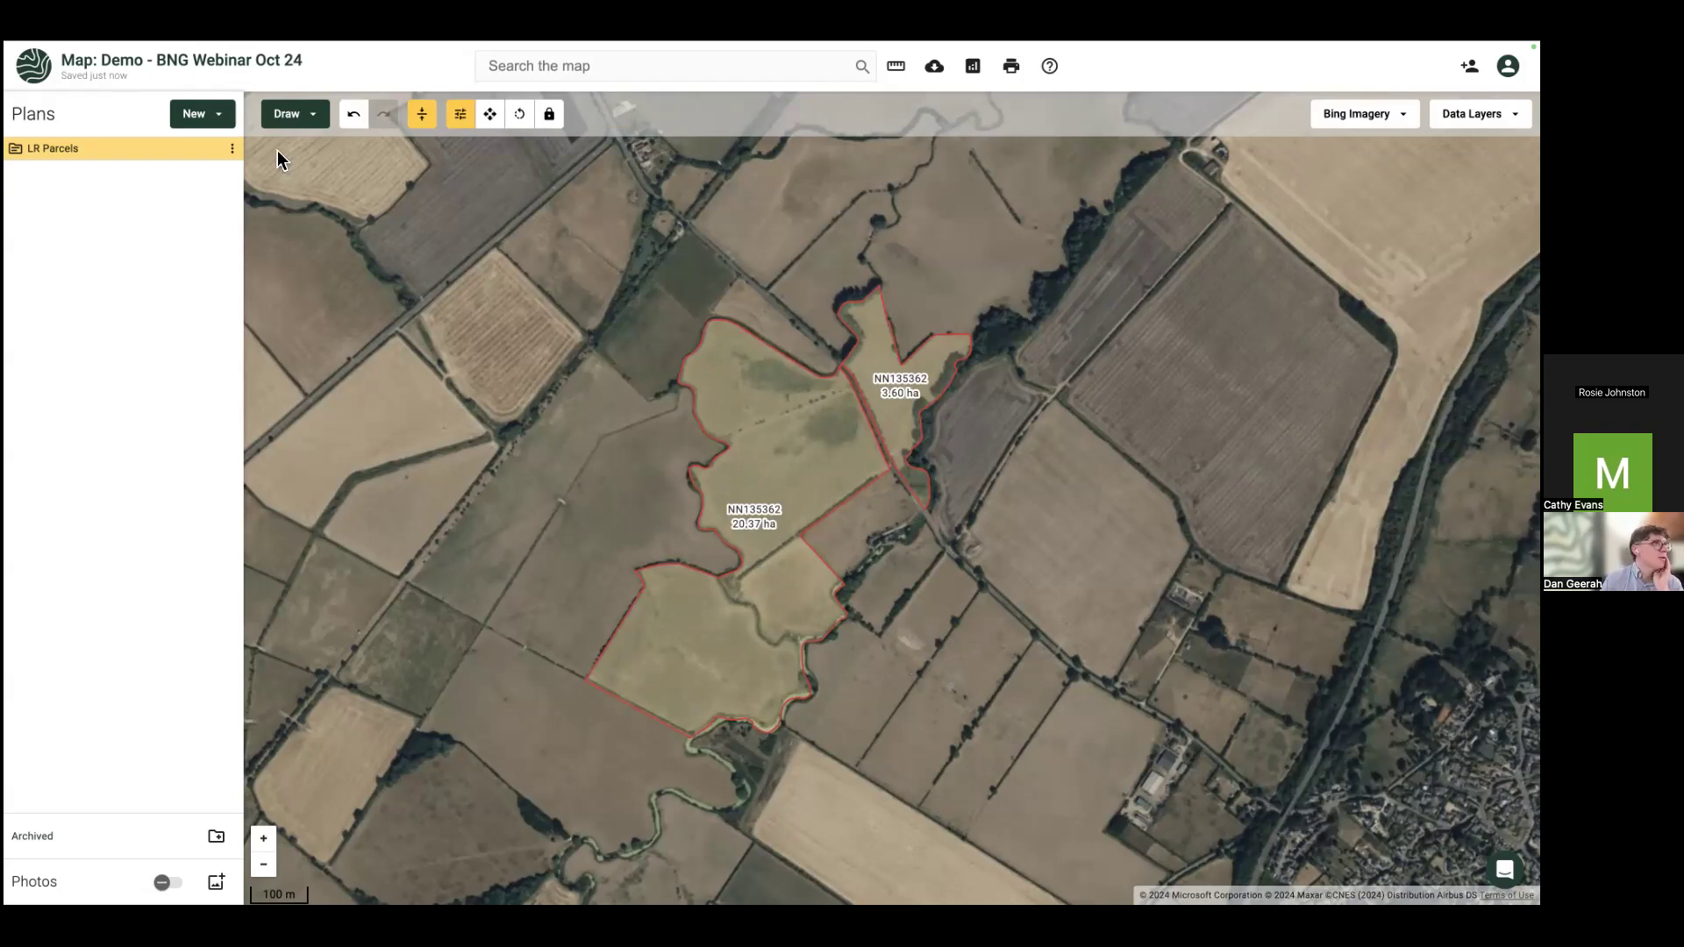
Step: Choose Download data from the New menu to list the available datasets
click(233, 149)
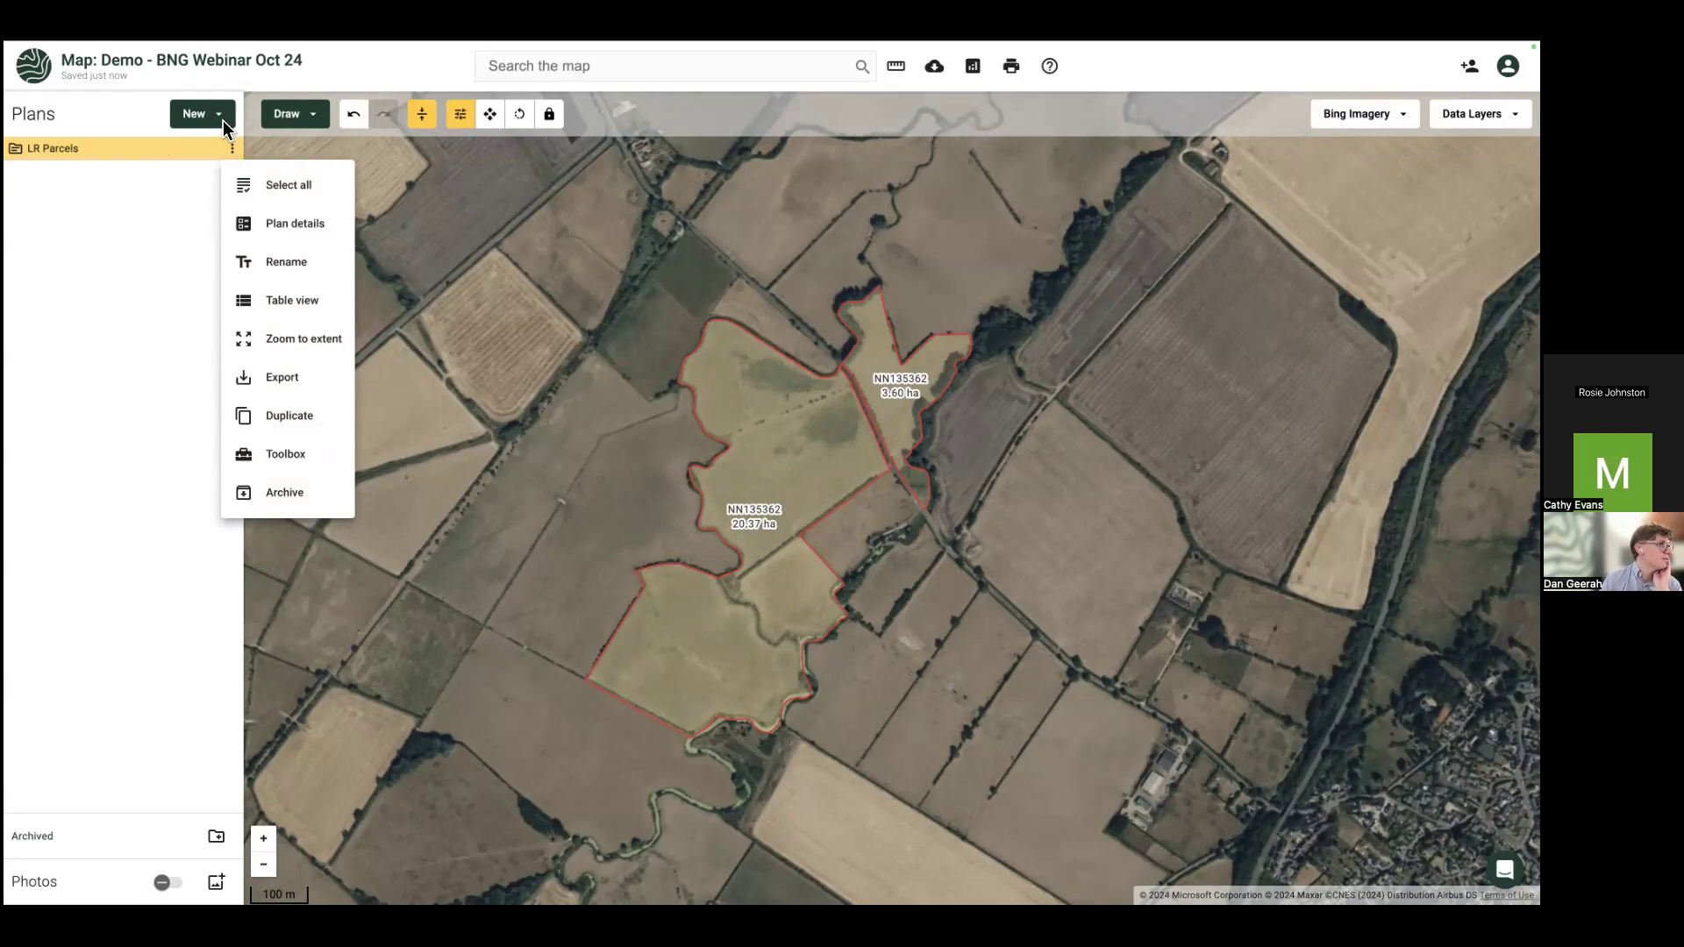
click(223, 119)
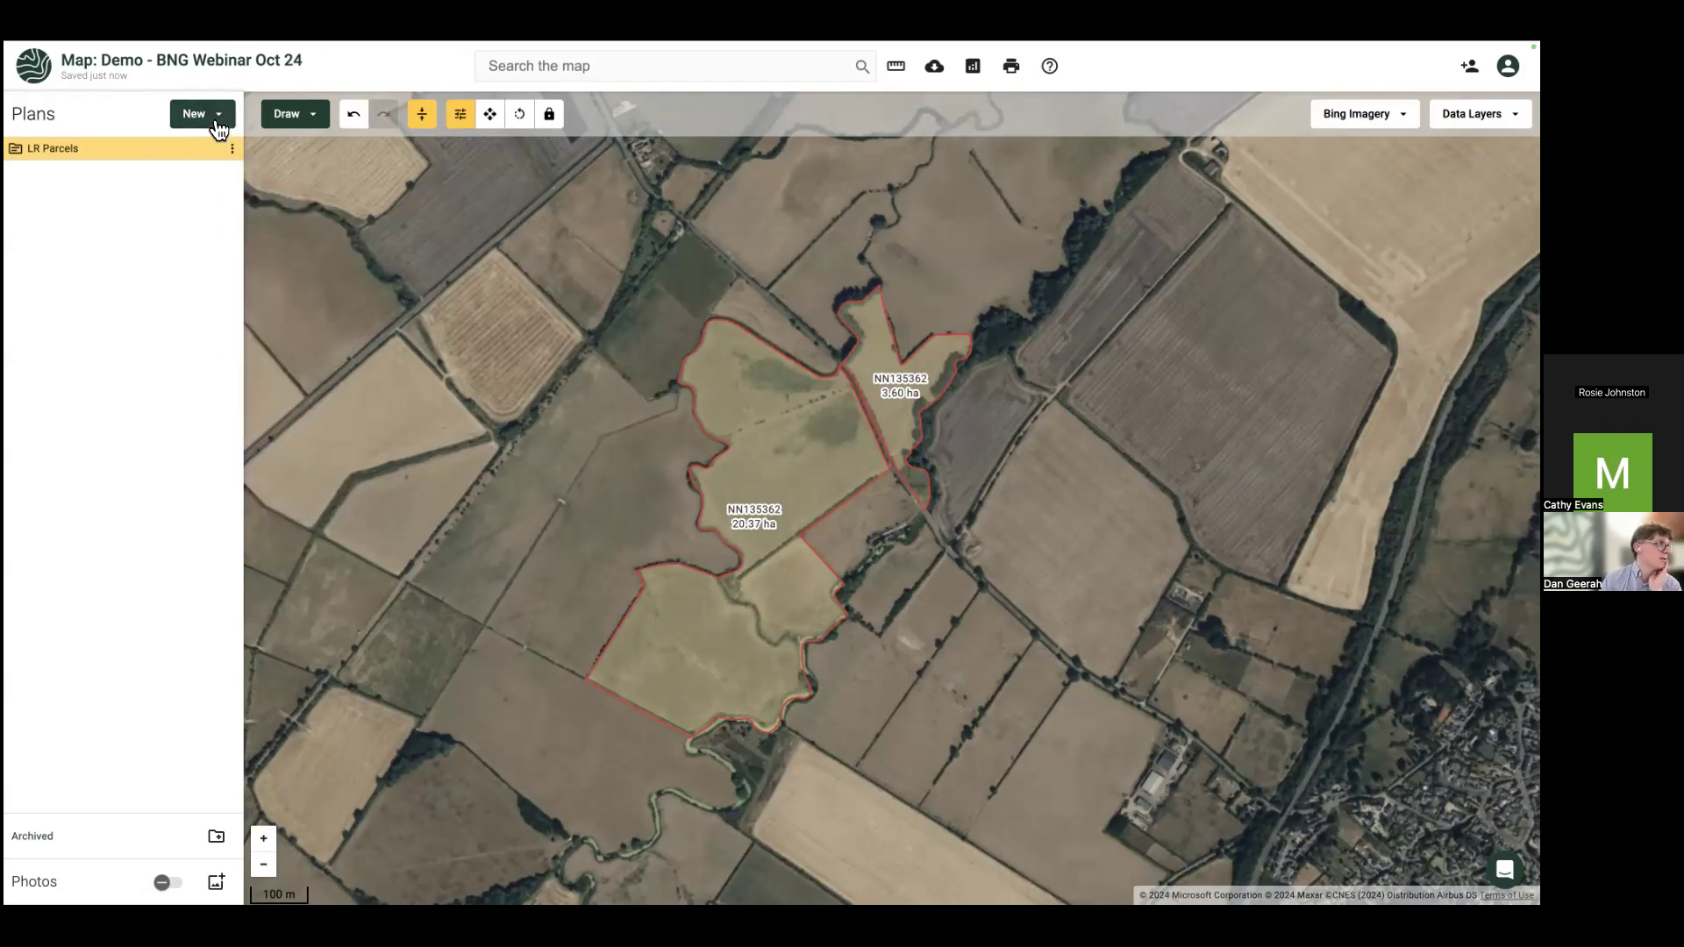
click(216, 123)
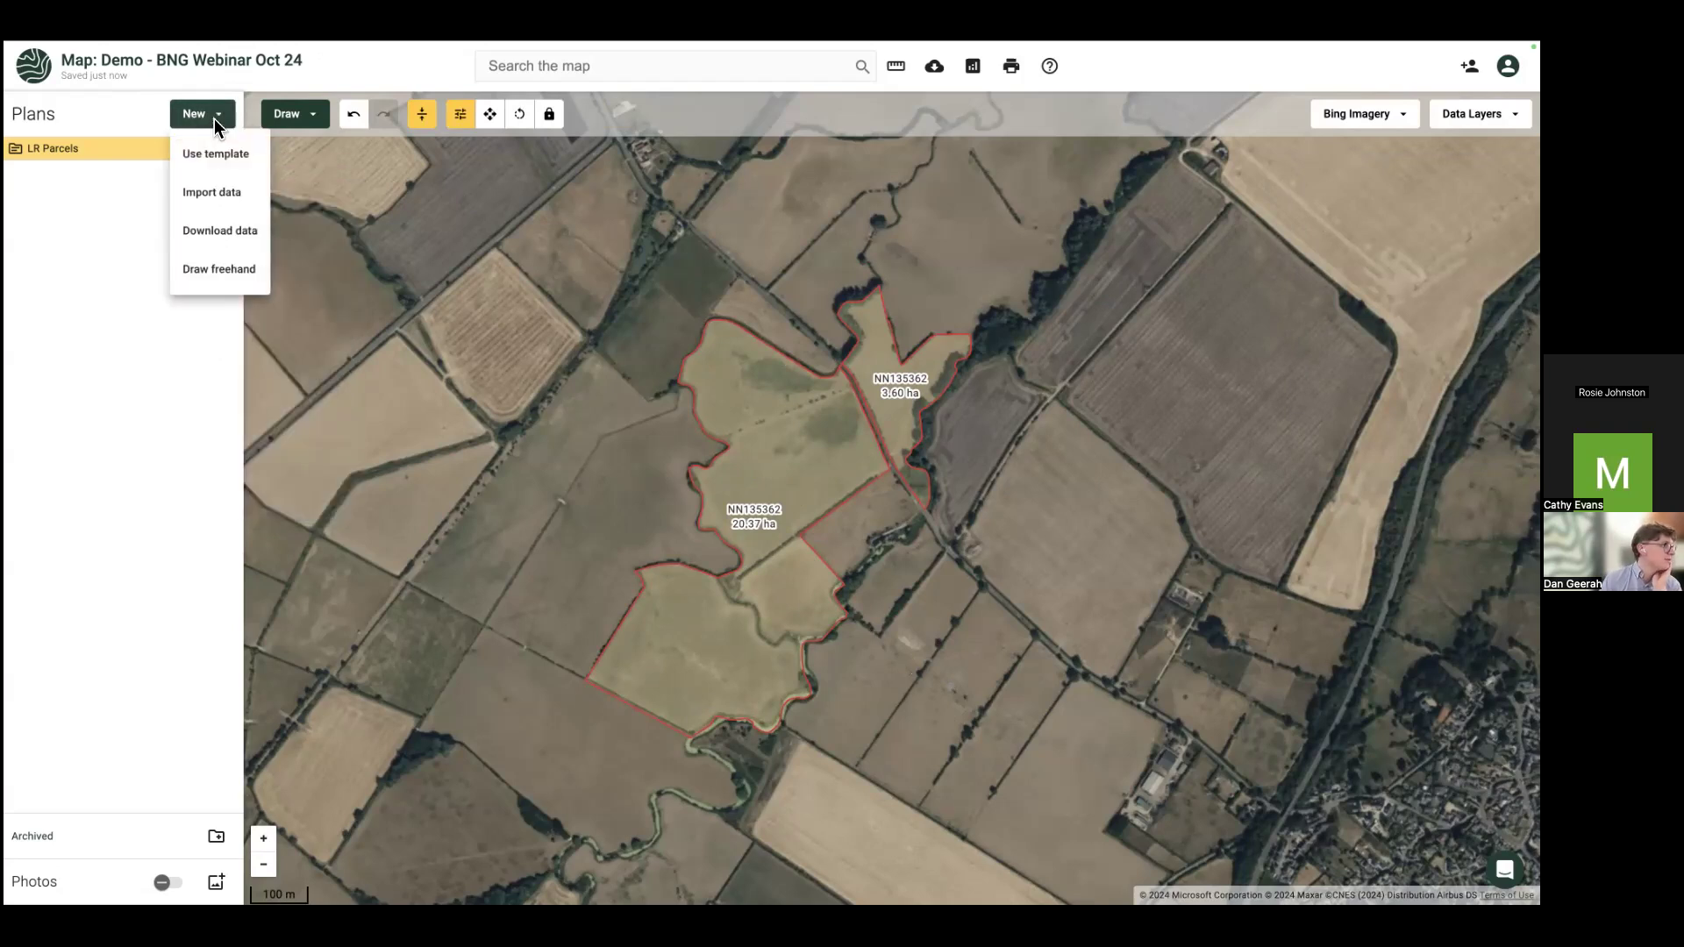
click(225, 235)
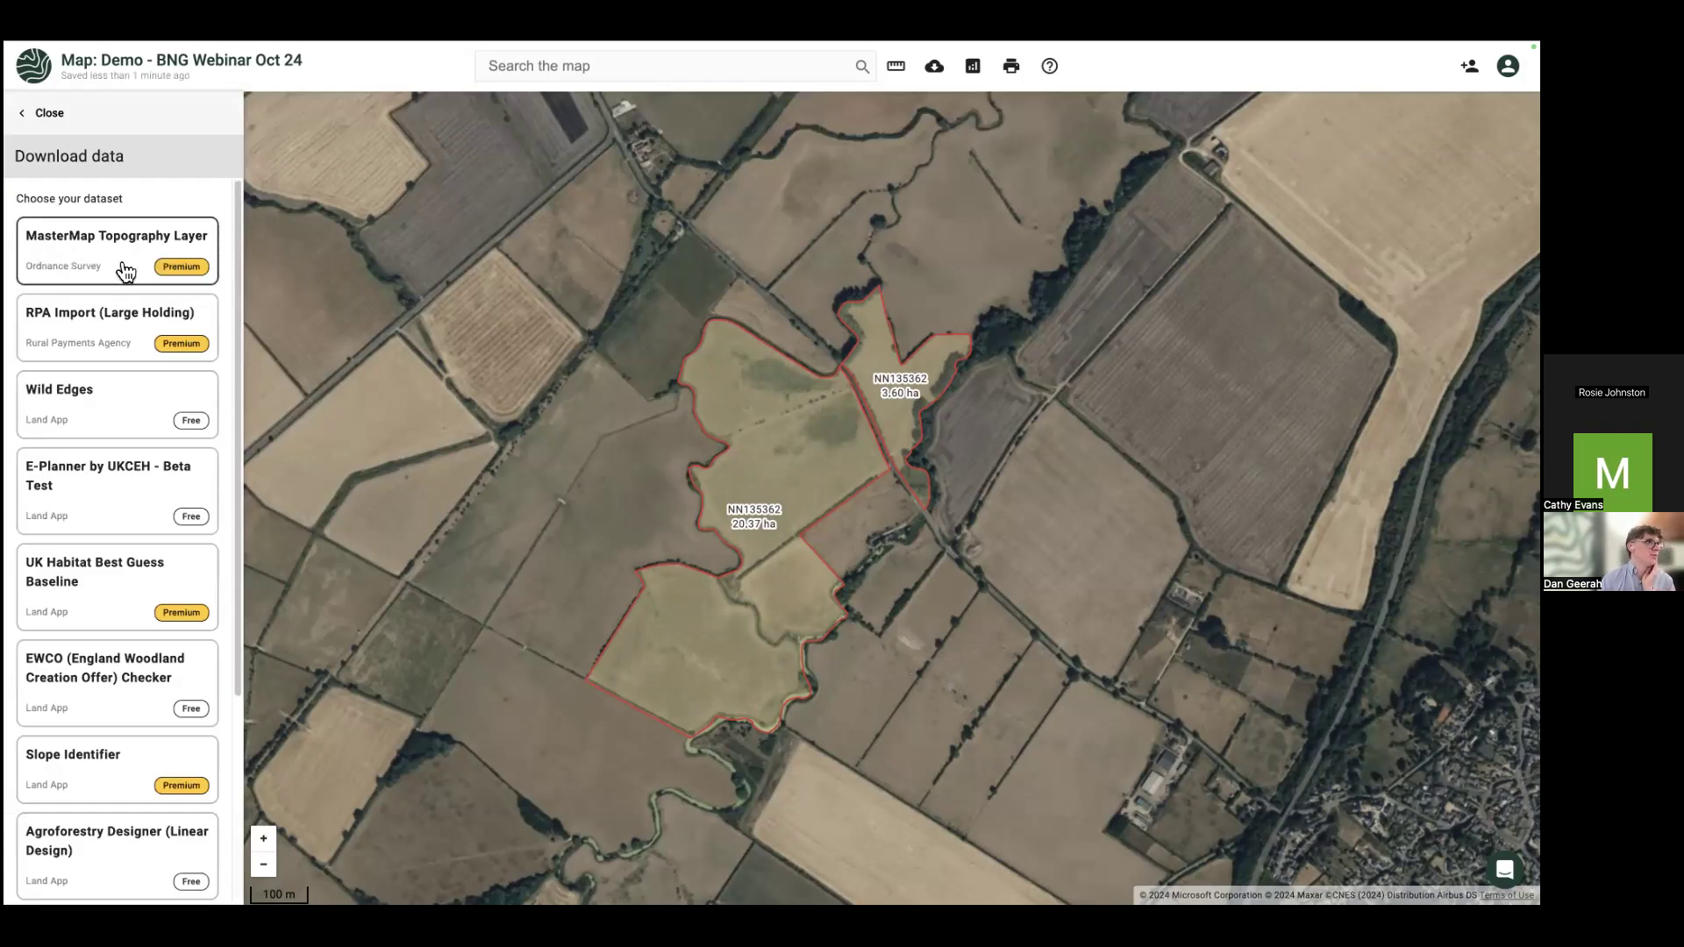
Step: Set up a MasterMap Topography Layer download over LR Parcels as new plan 'Site A'
click(126, 272)
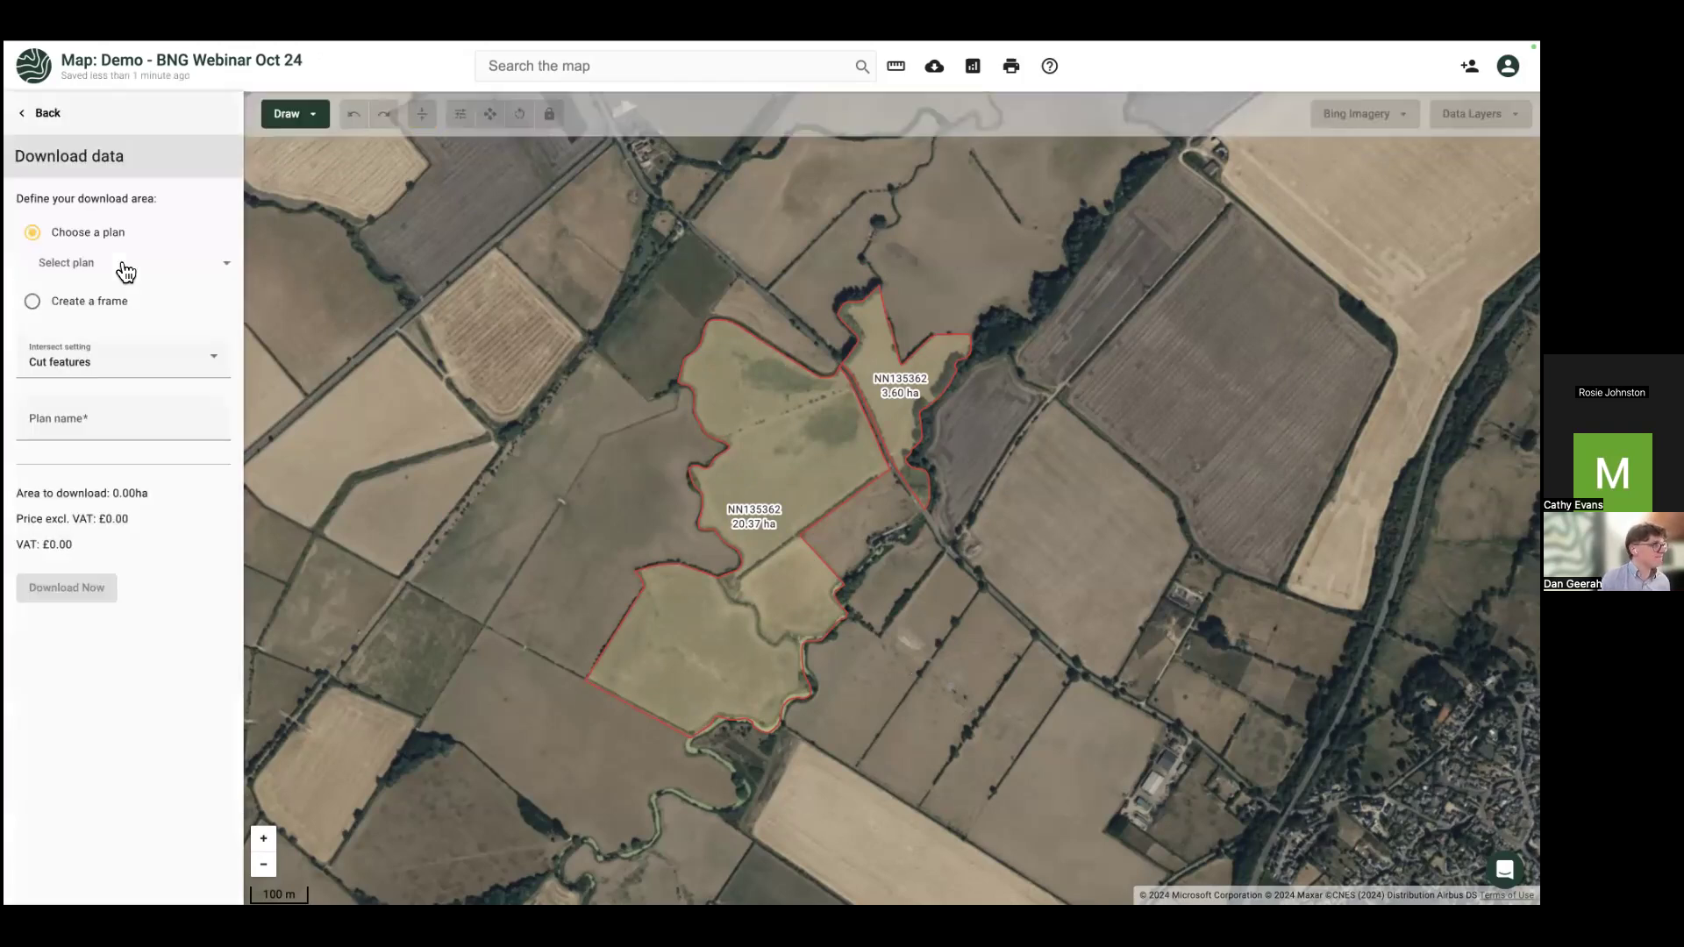
click(126, 272)
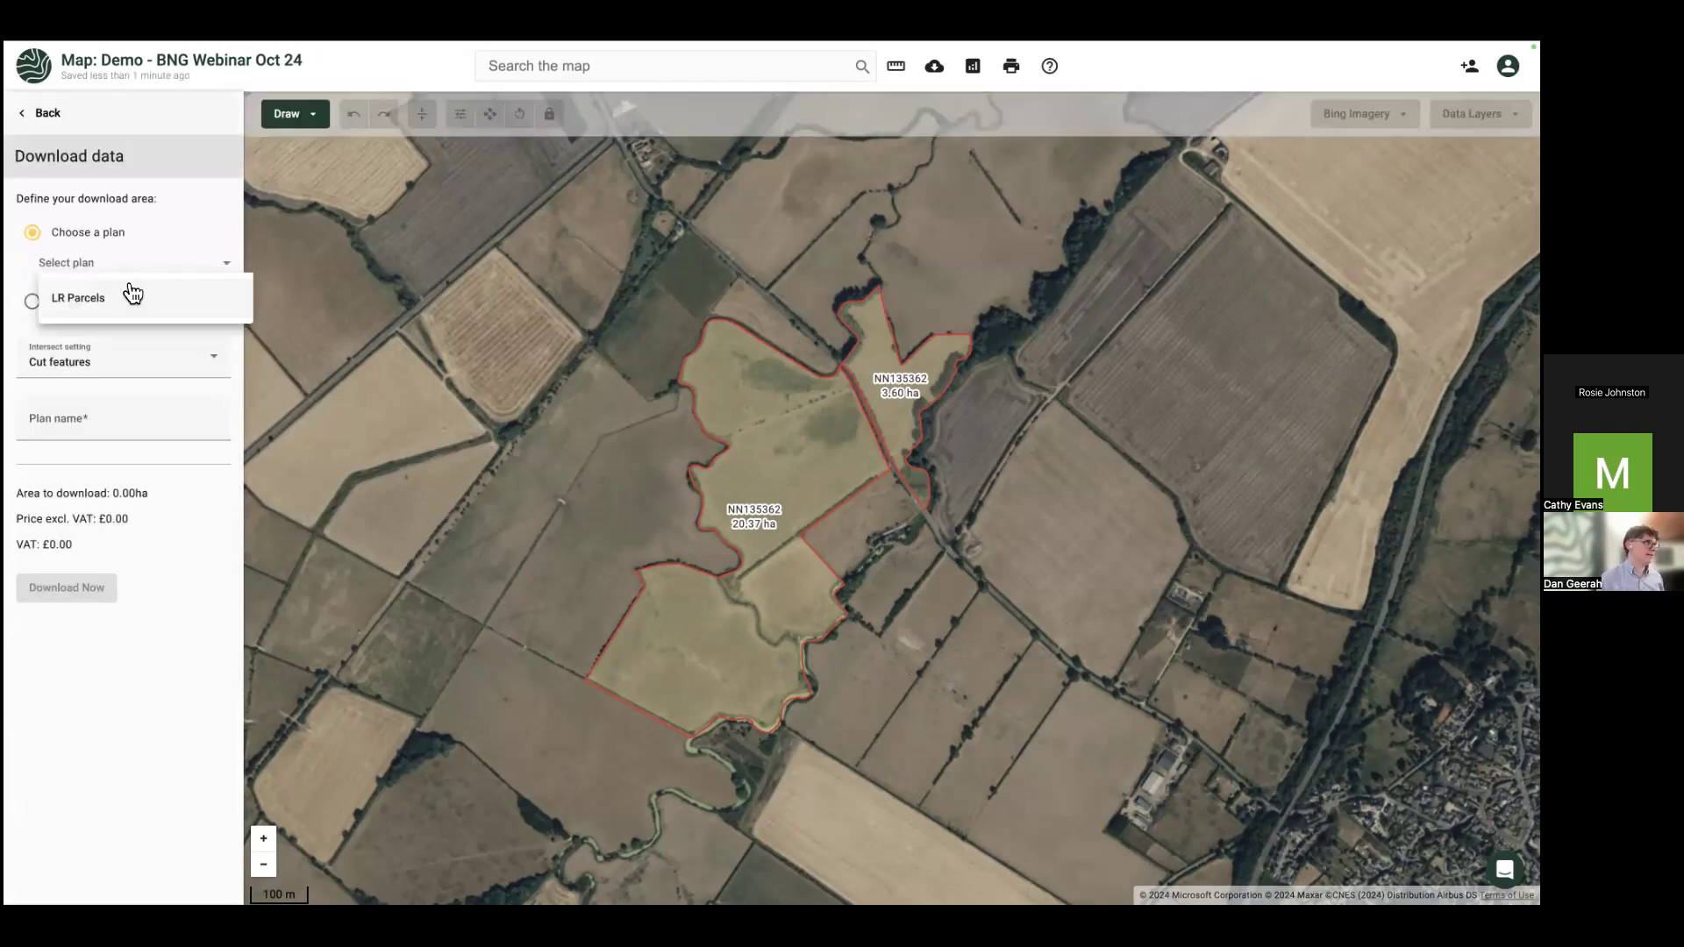
click(123, 302)
click(111, 422)
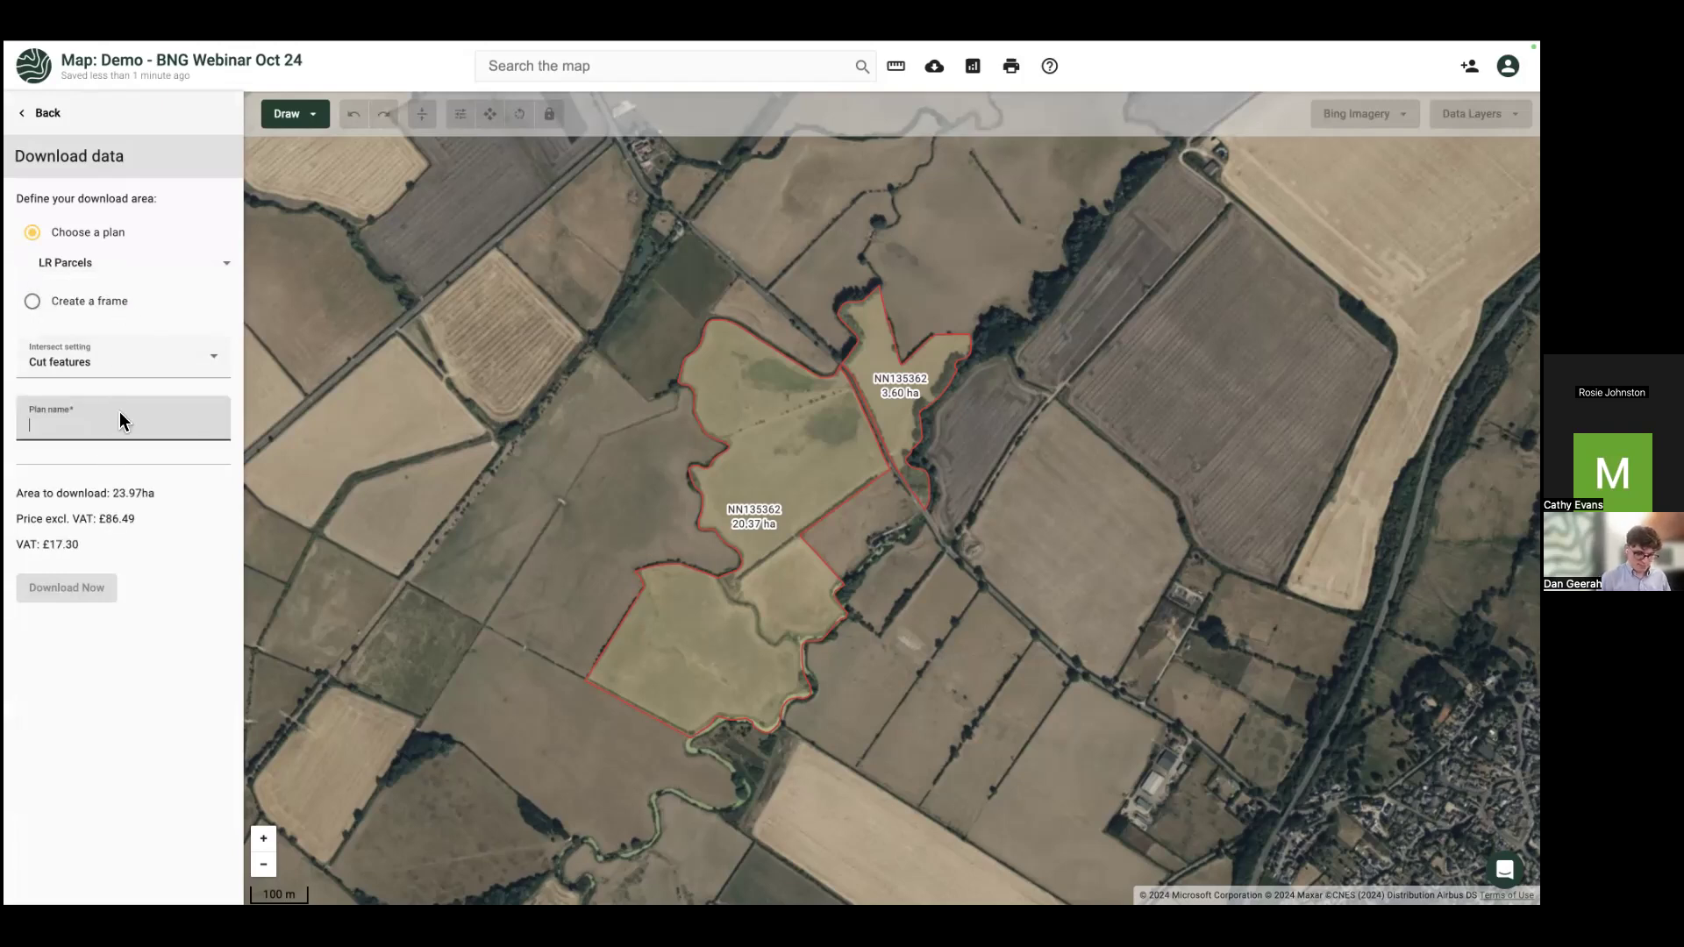
text(Site A)
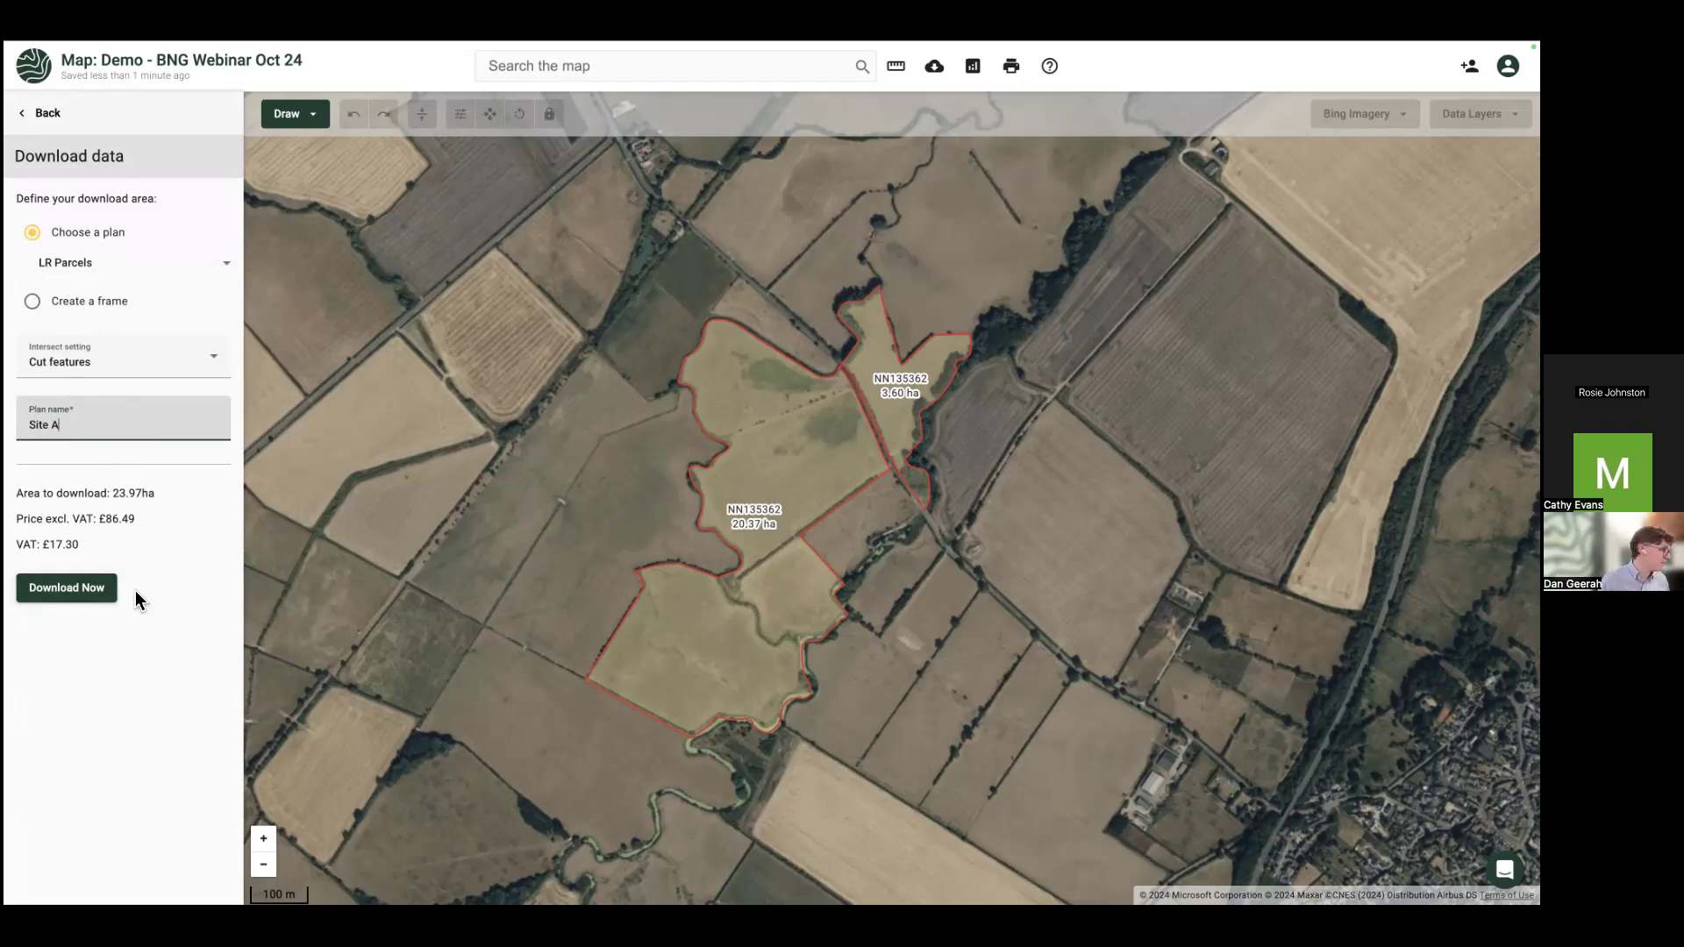
Step: Submit the download with the job code as Non-Billable and return to the map
click(98, 591)
text(Demo001)
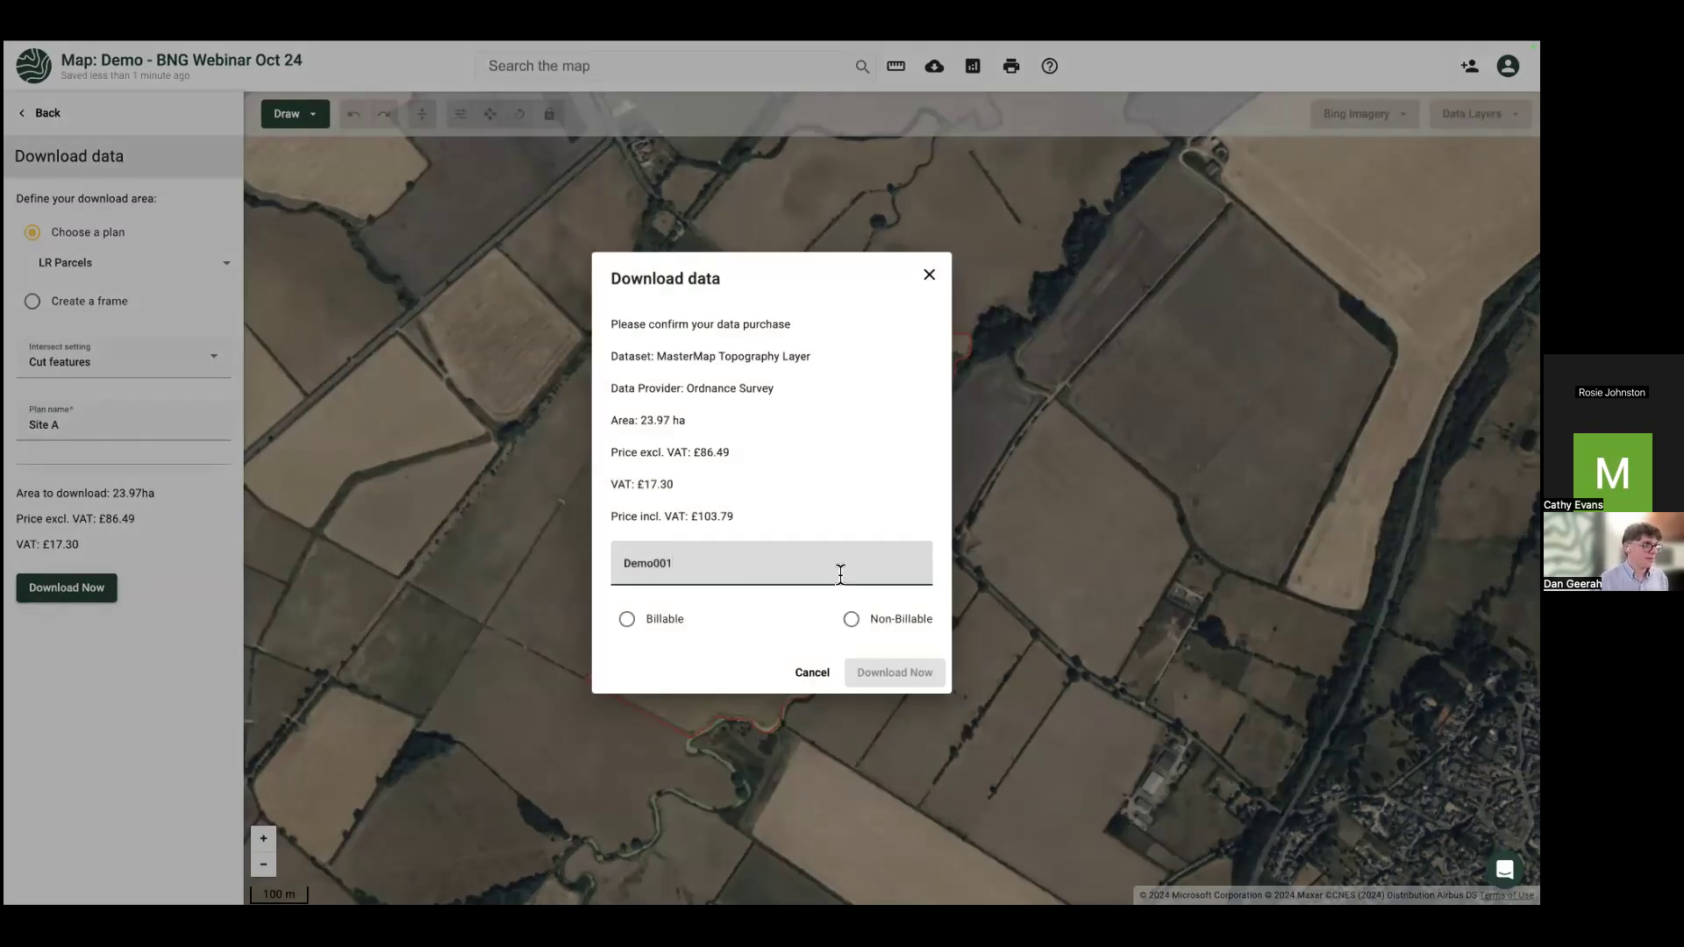
click(850, 619)
click(891, 676)
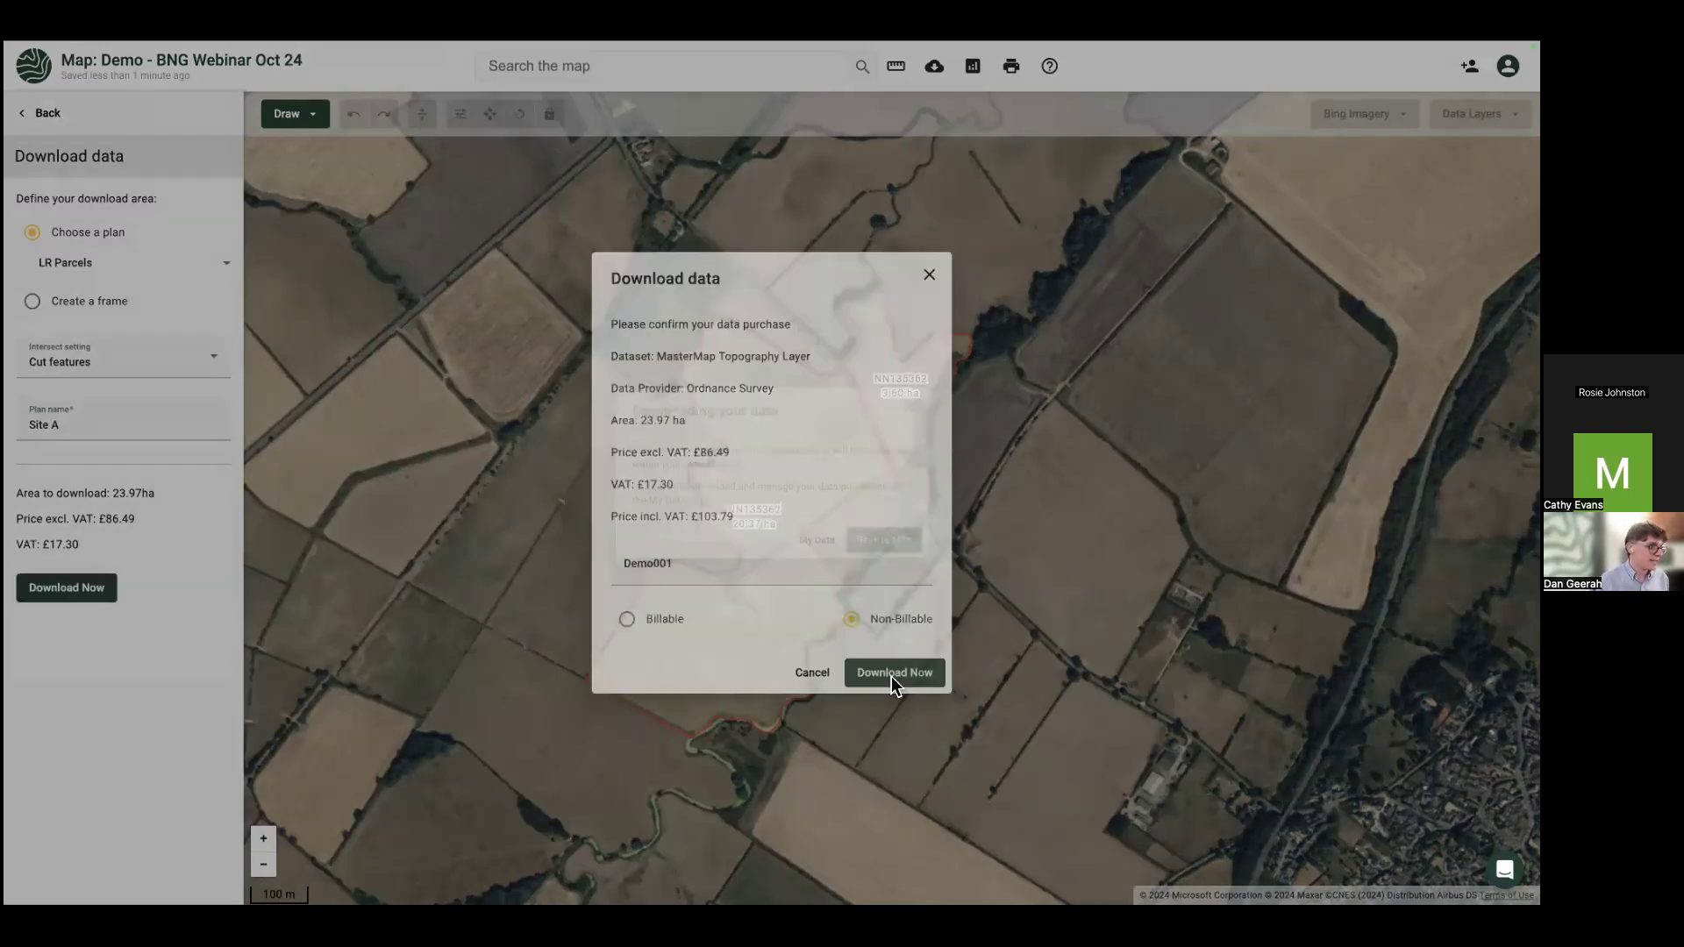
click(893, 555)
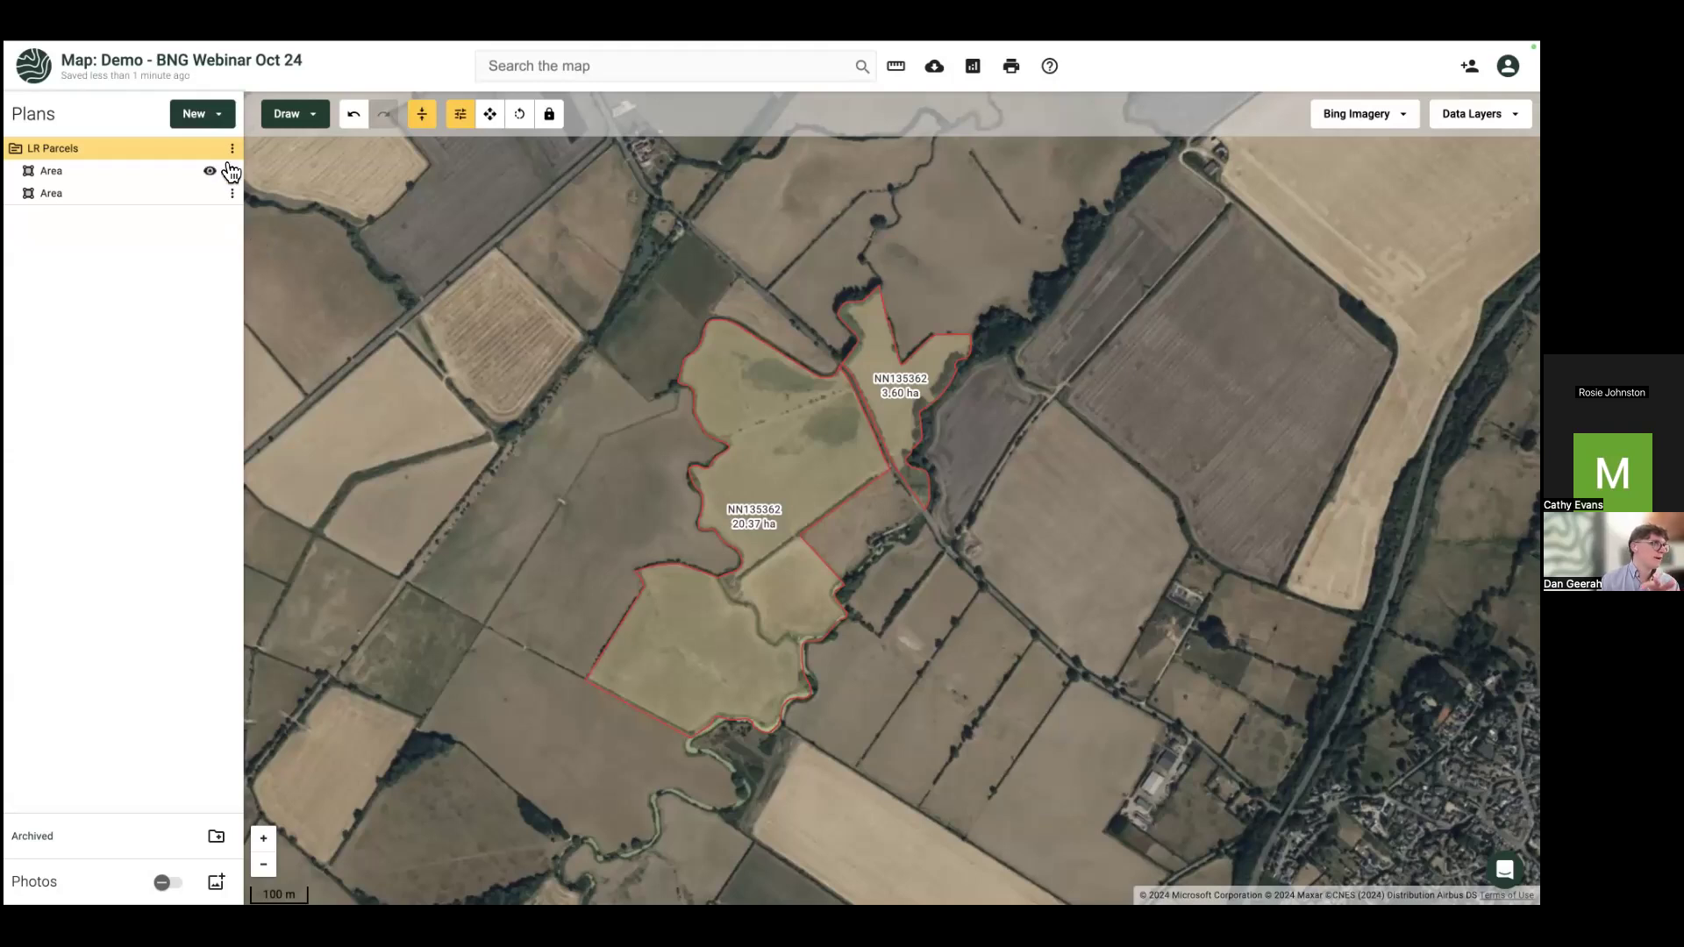
Step: Choose the UK Habitat Best Guess Baseline dataset for the Site A map
click(212, 115)
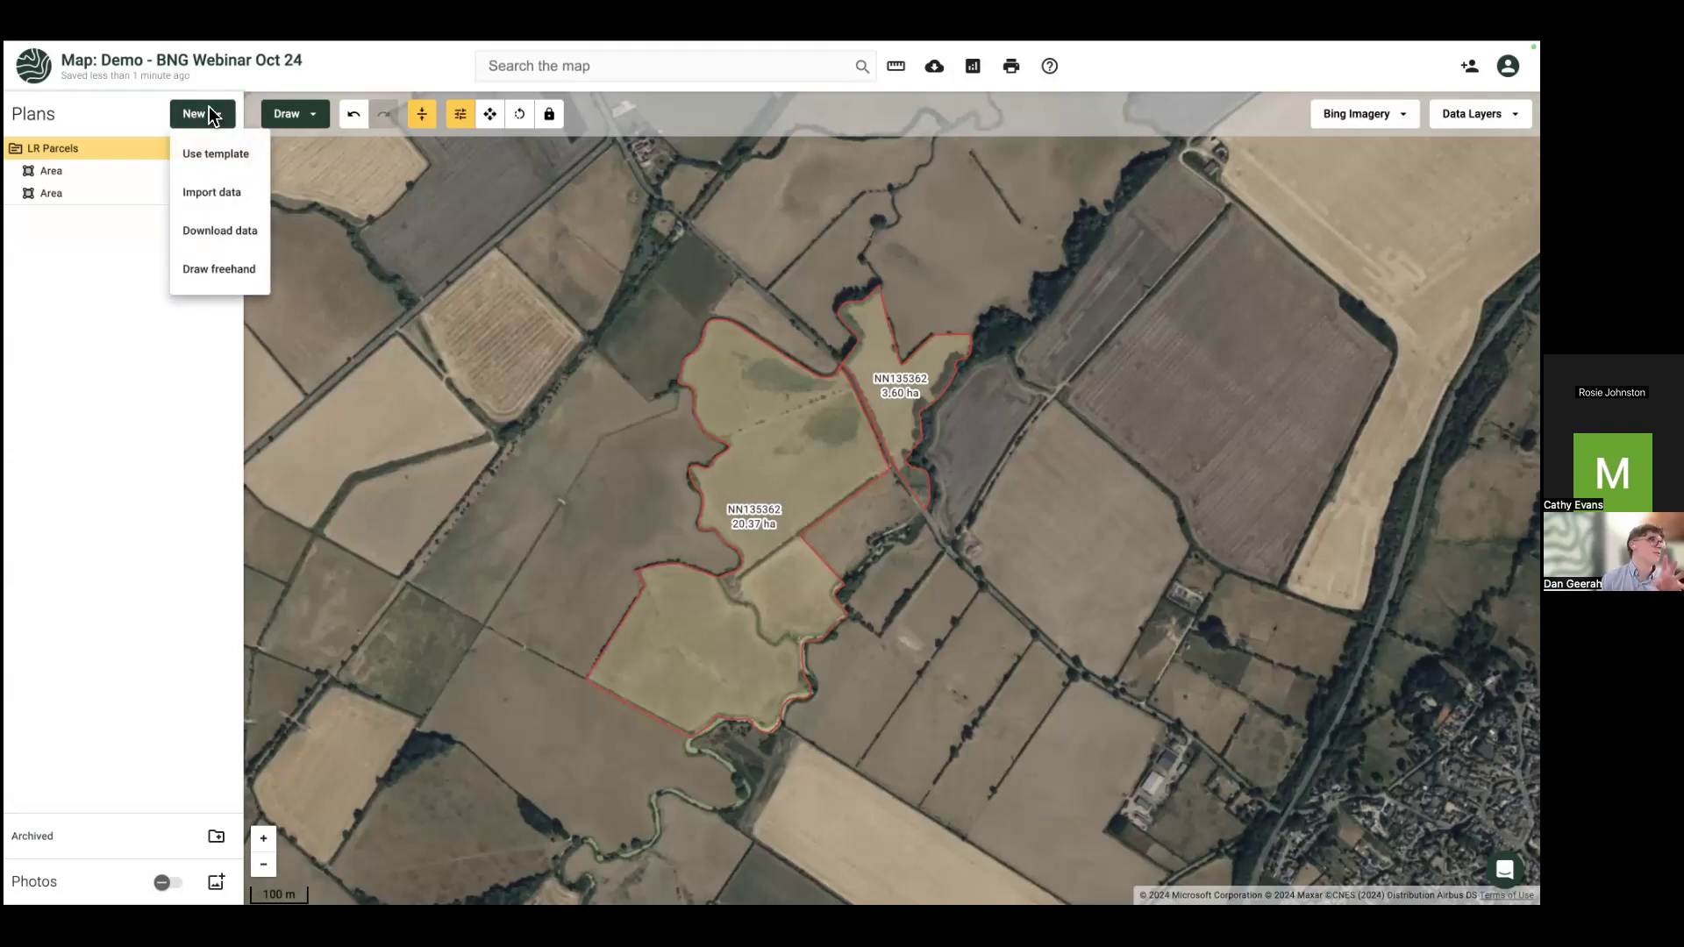
click(212, 230)
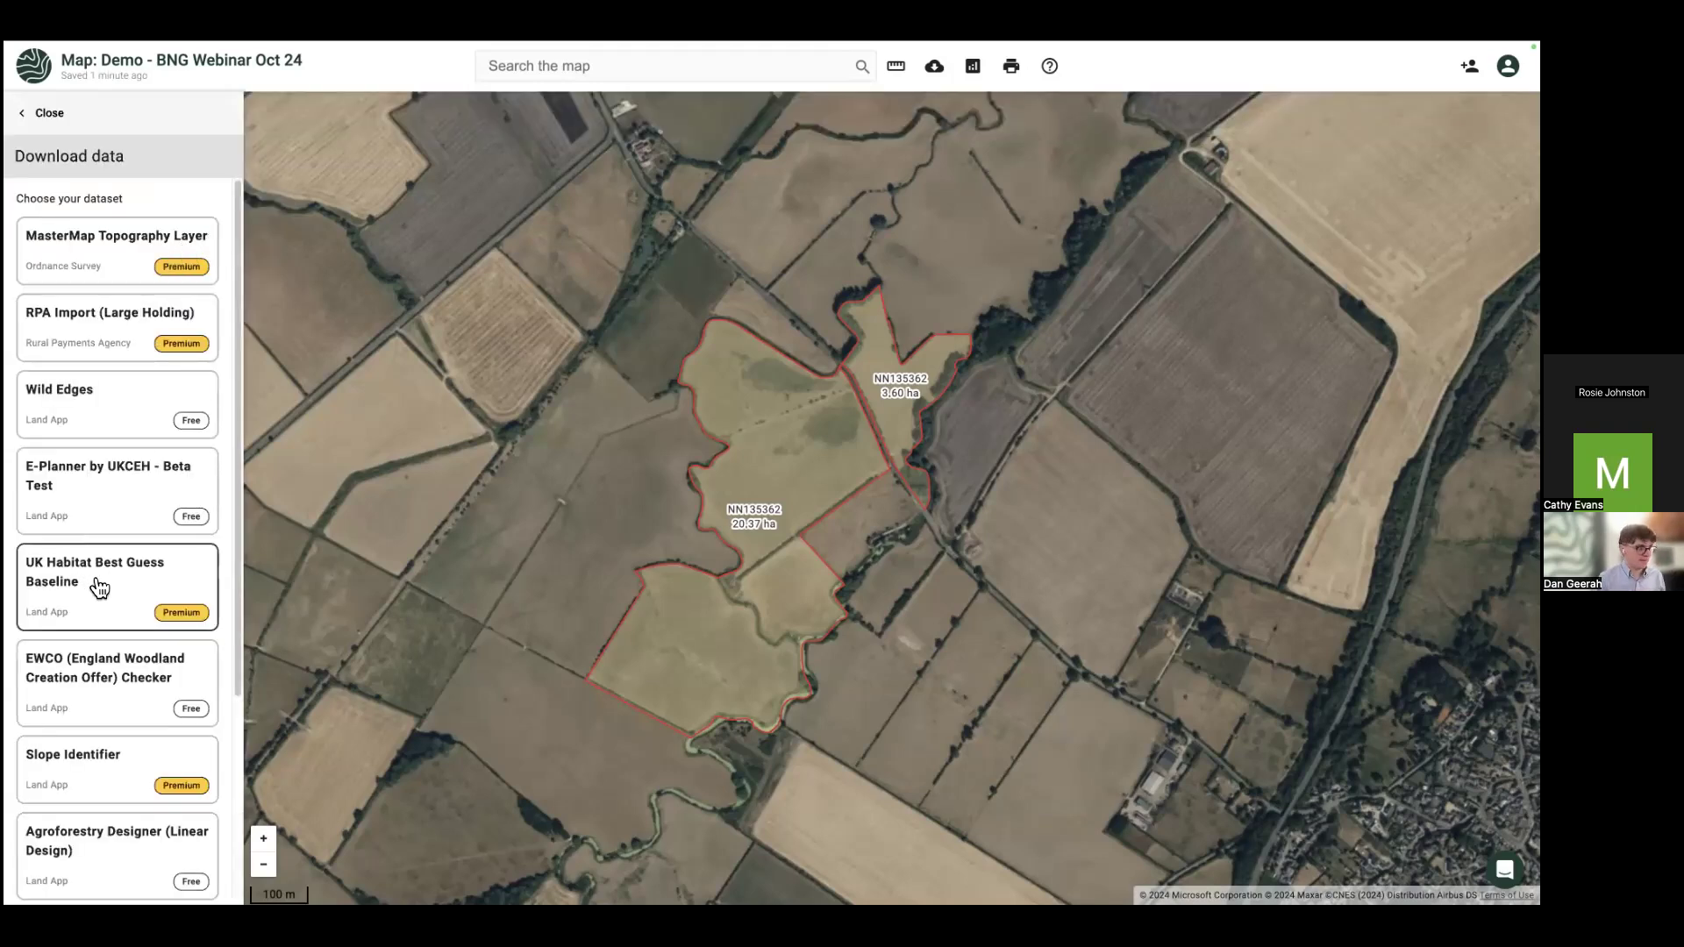
click(96, 581)
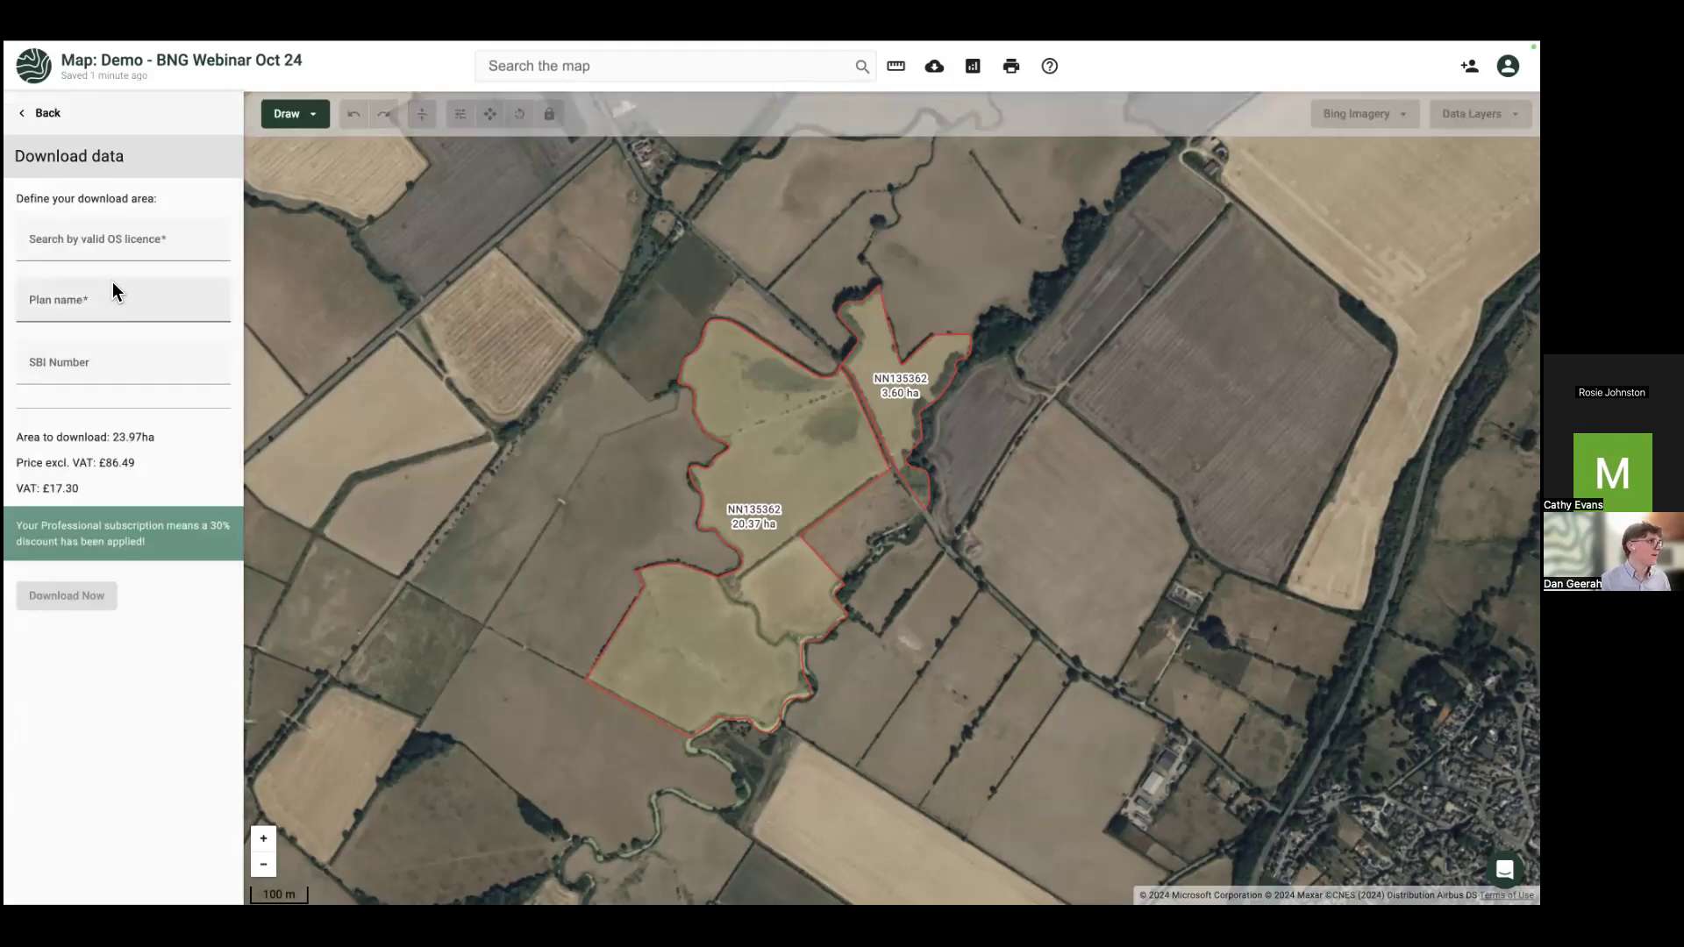
click(116, 244)
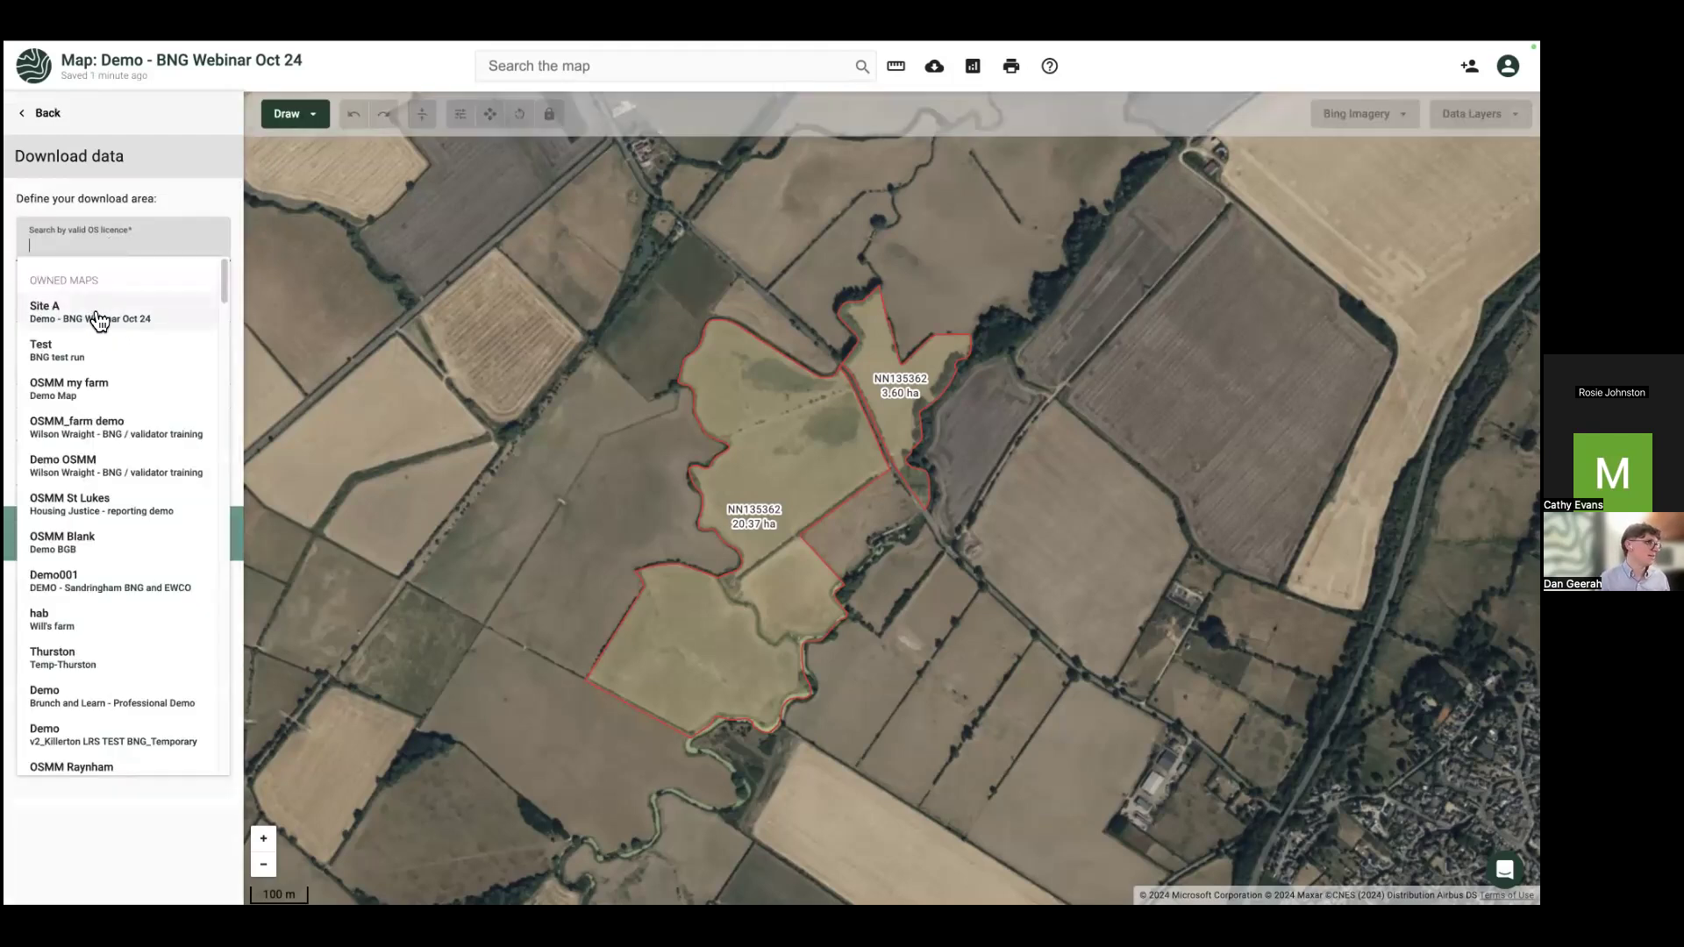
text(si)
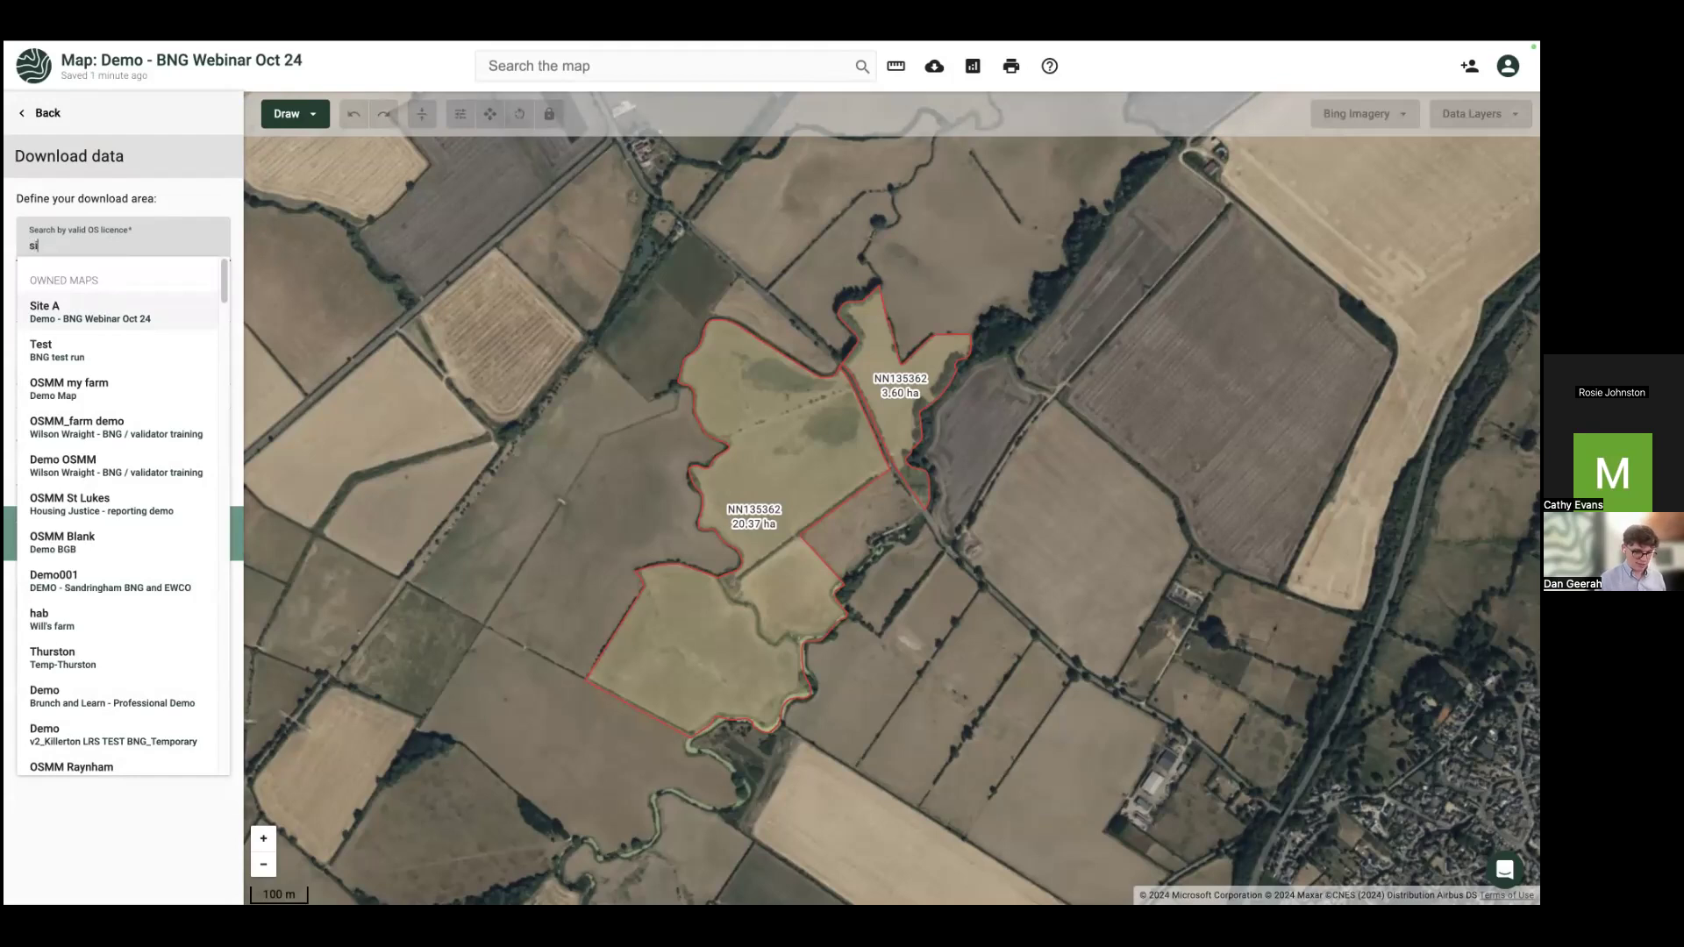
text(te a)
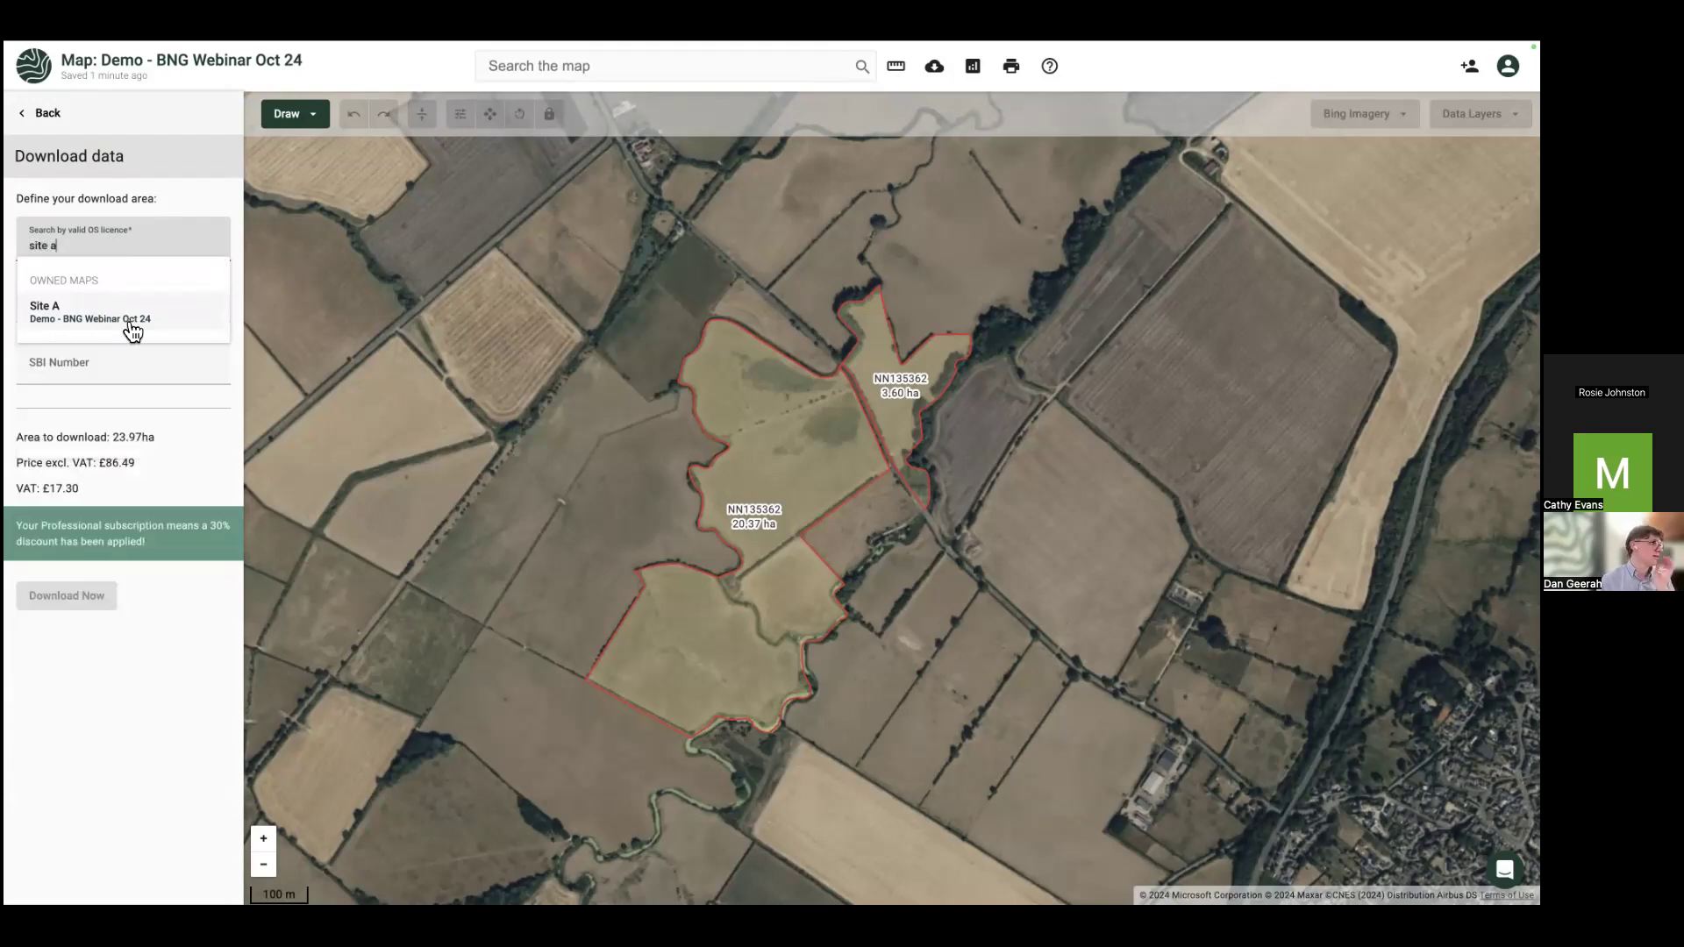
click(101, 325)
Step: Name the plan 'Site A', enter the SBI number, mark it non-billable and start the download
click(96, 302)
text(Site A)
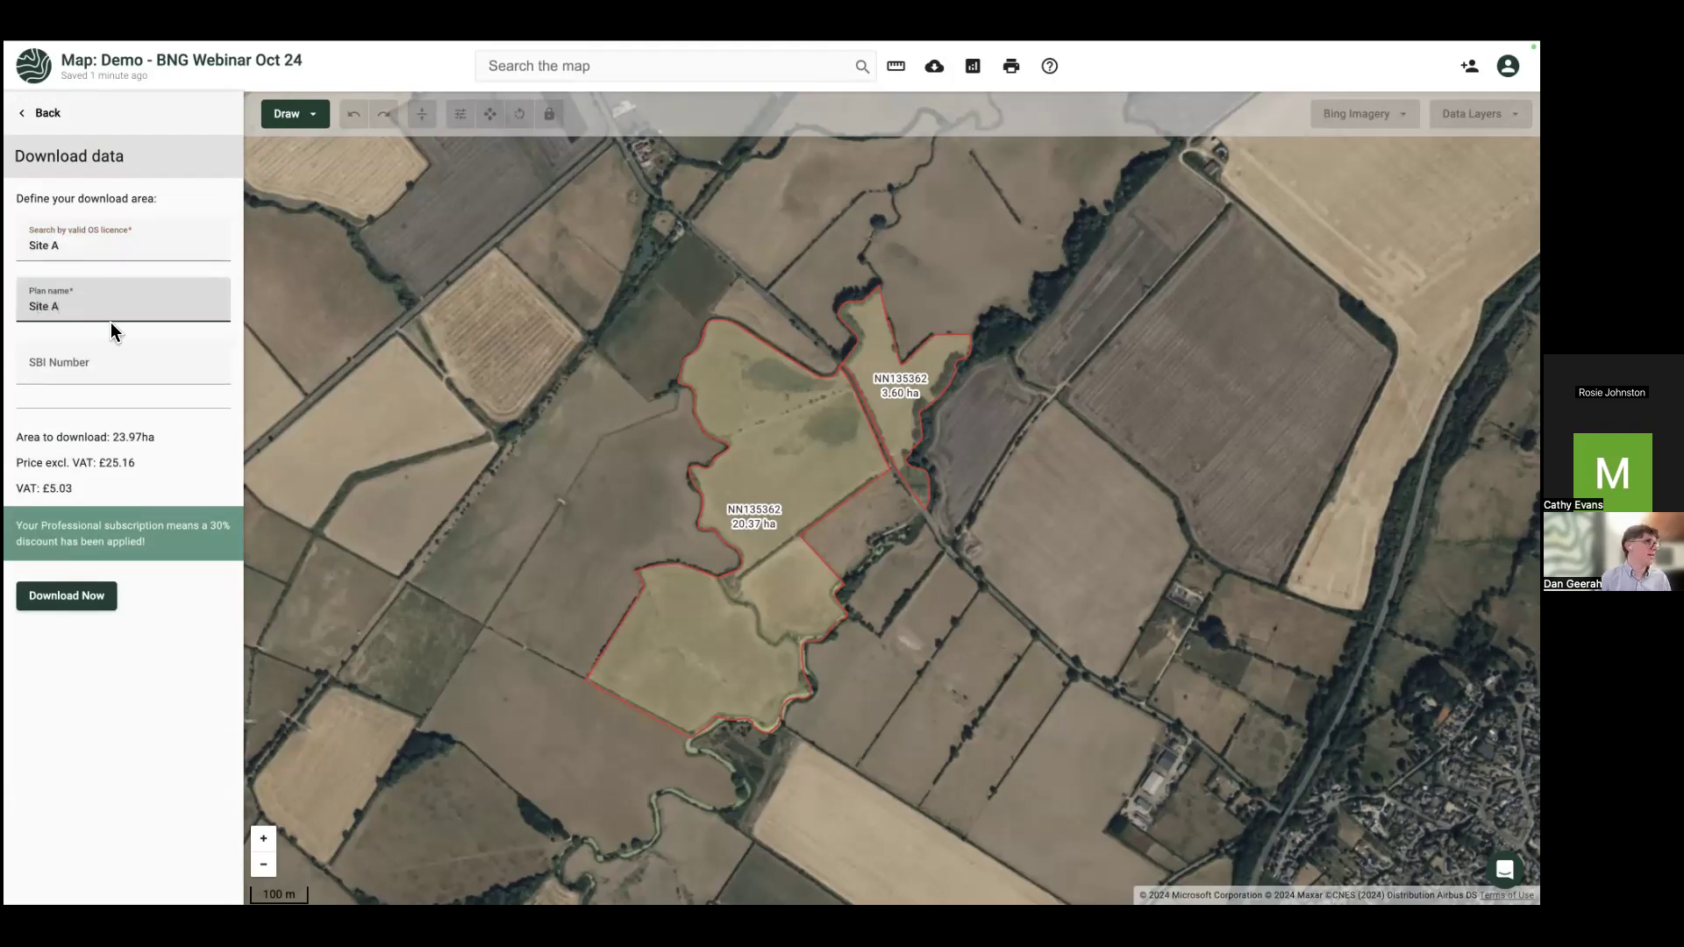
click(76, 366)
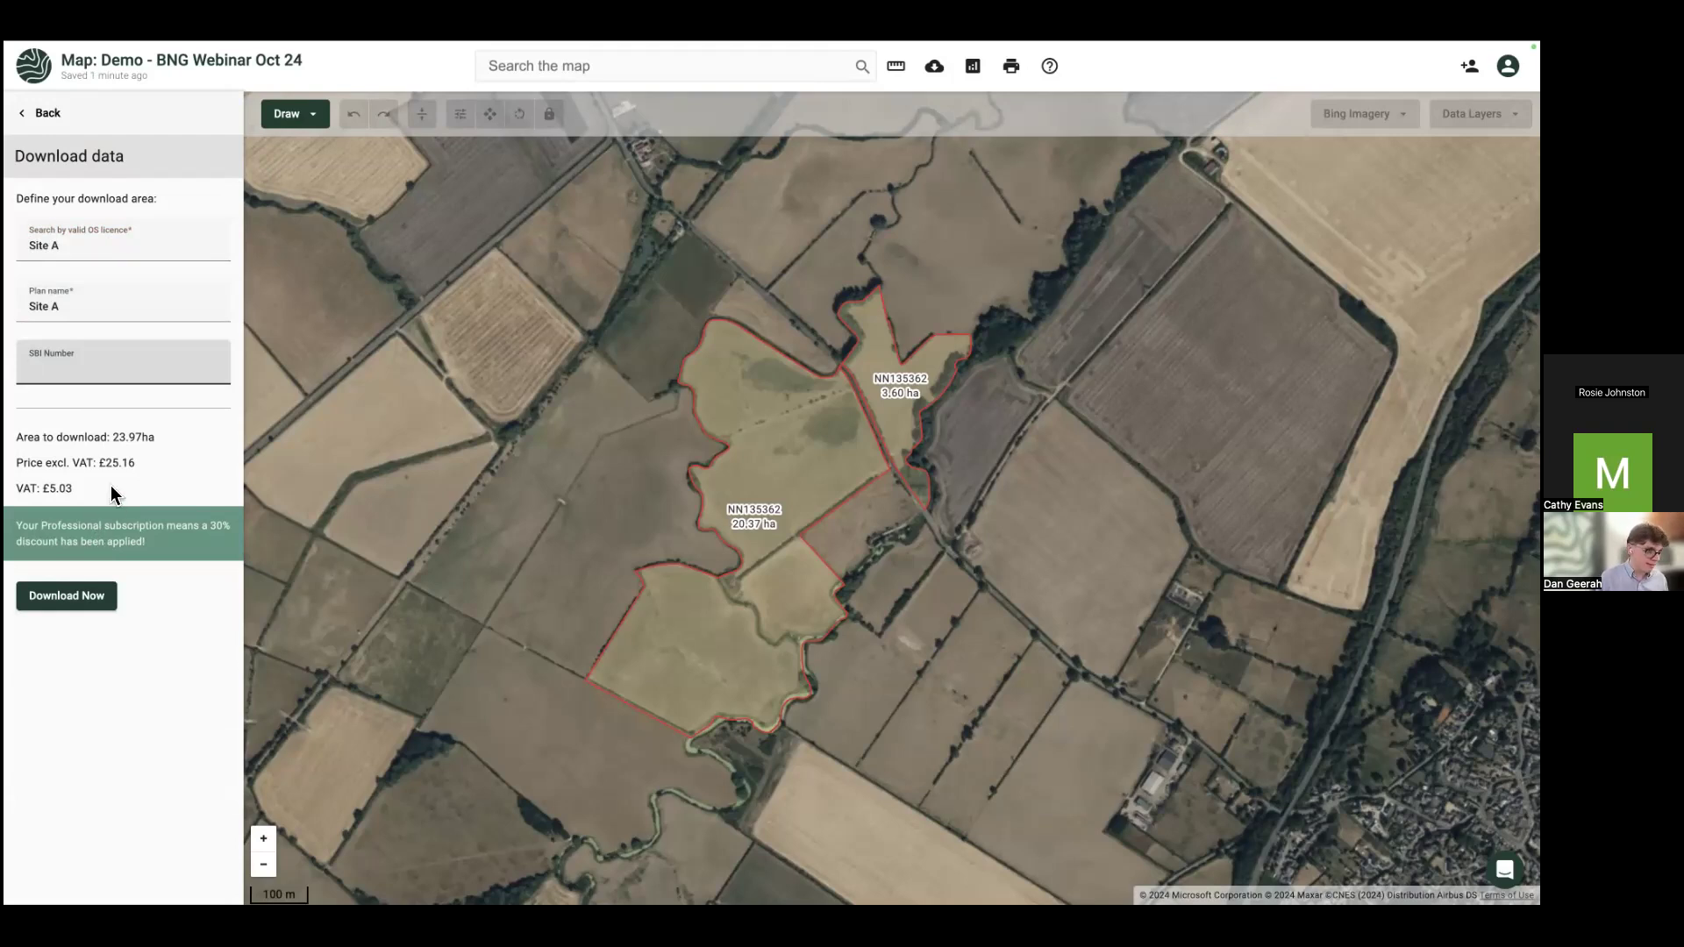
click(82, 597)
text(Demo001)
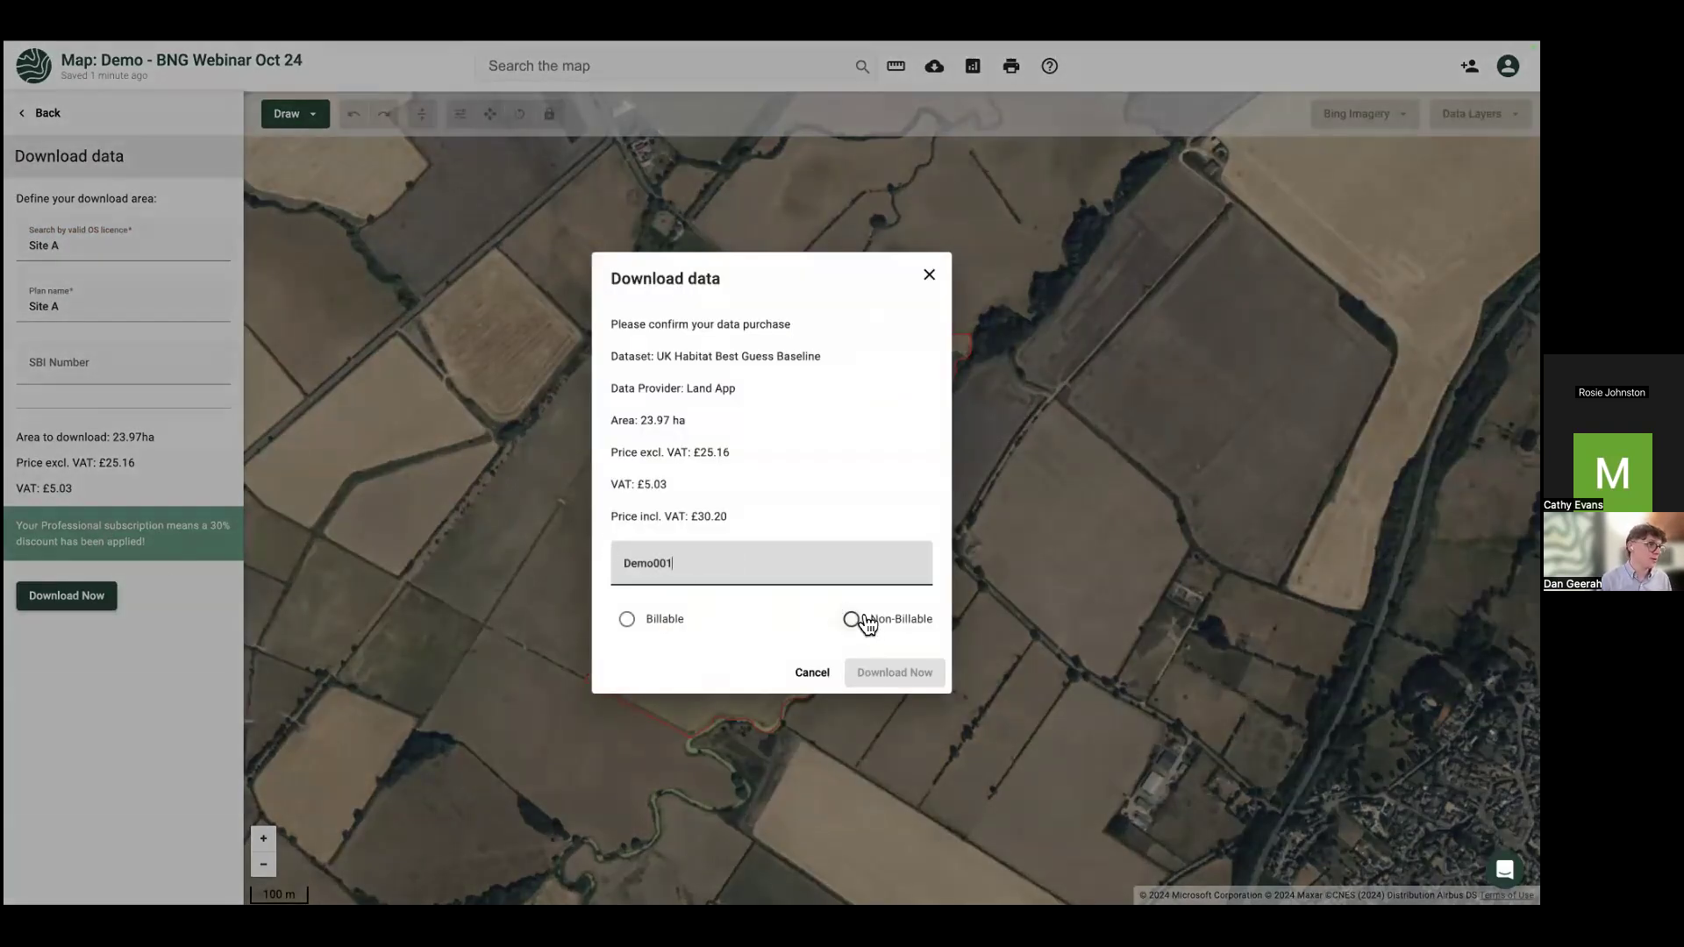
click(868, 623)
click(884, 670)
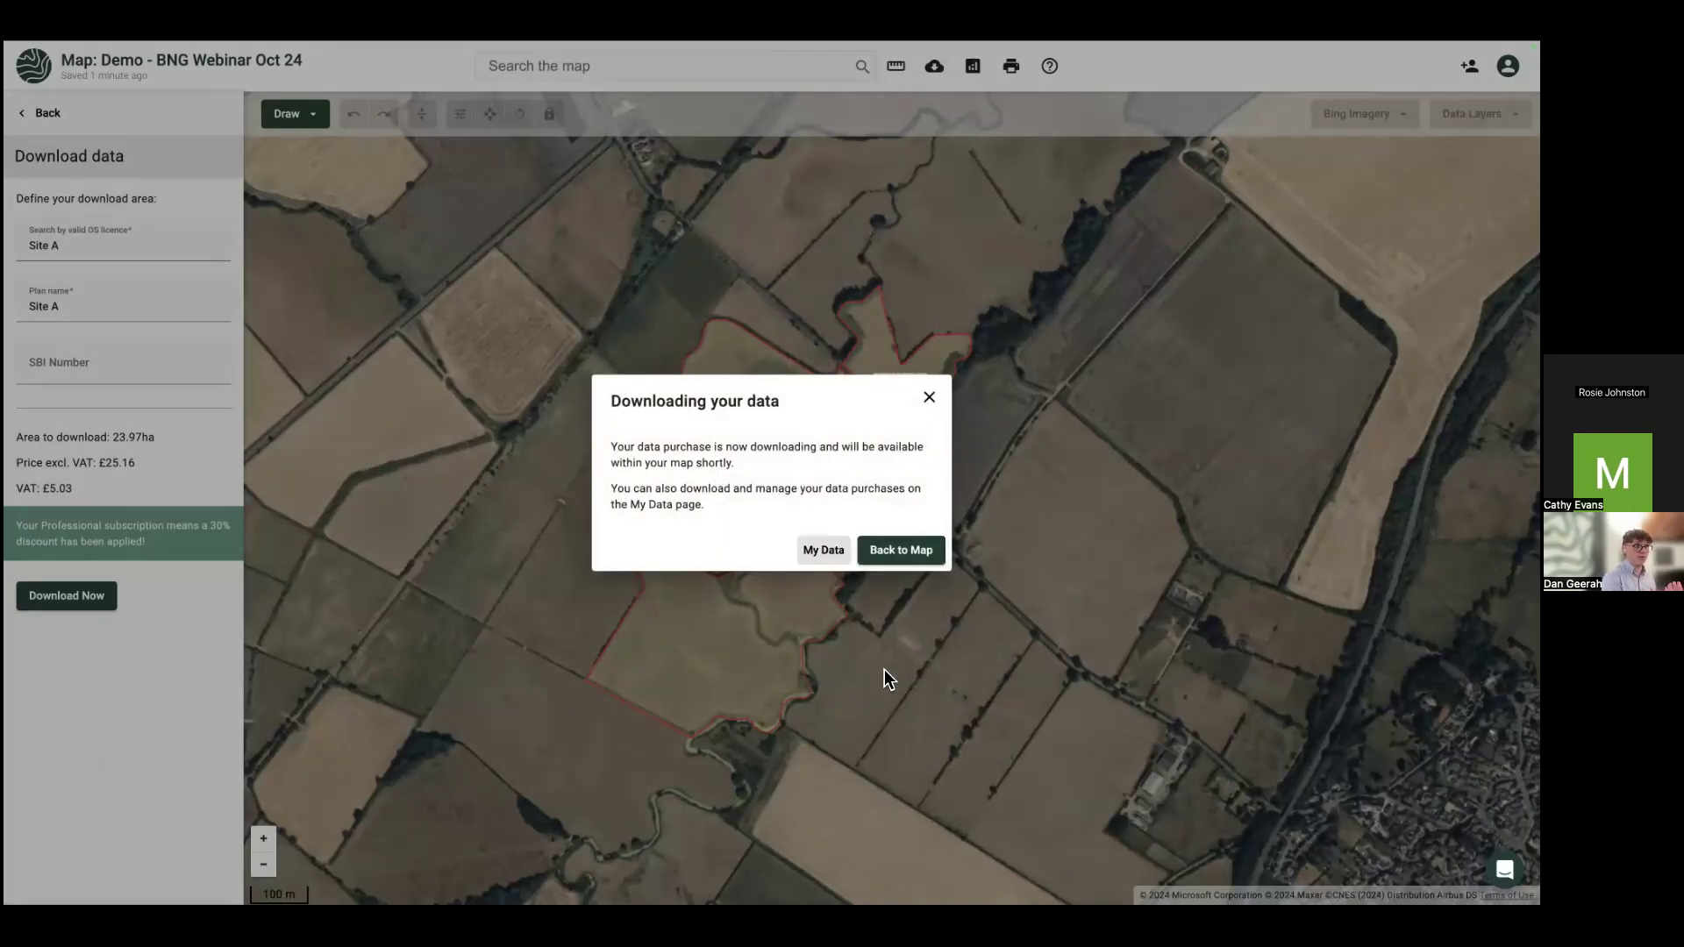
click(896, 553)
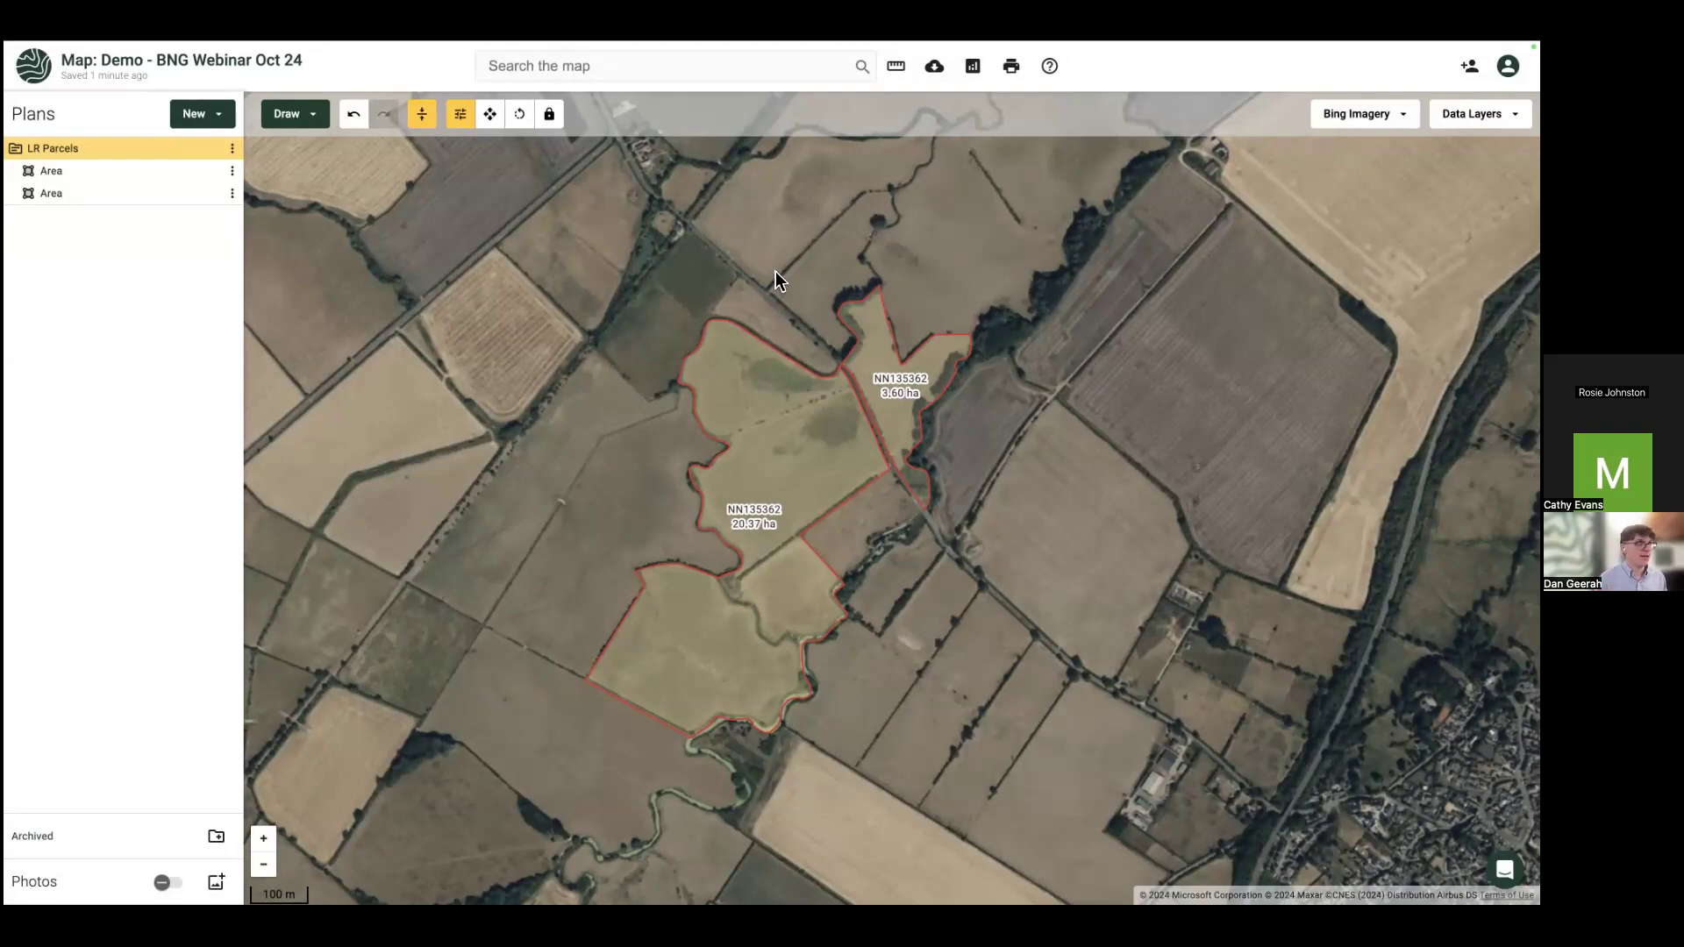
Step: Reload the page to load the downloaded plans and switch the basemap to Ordnance Survey Light
key(super+shift+f)
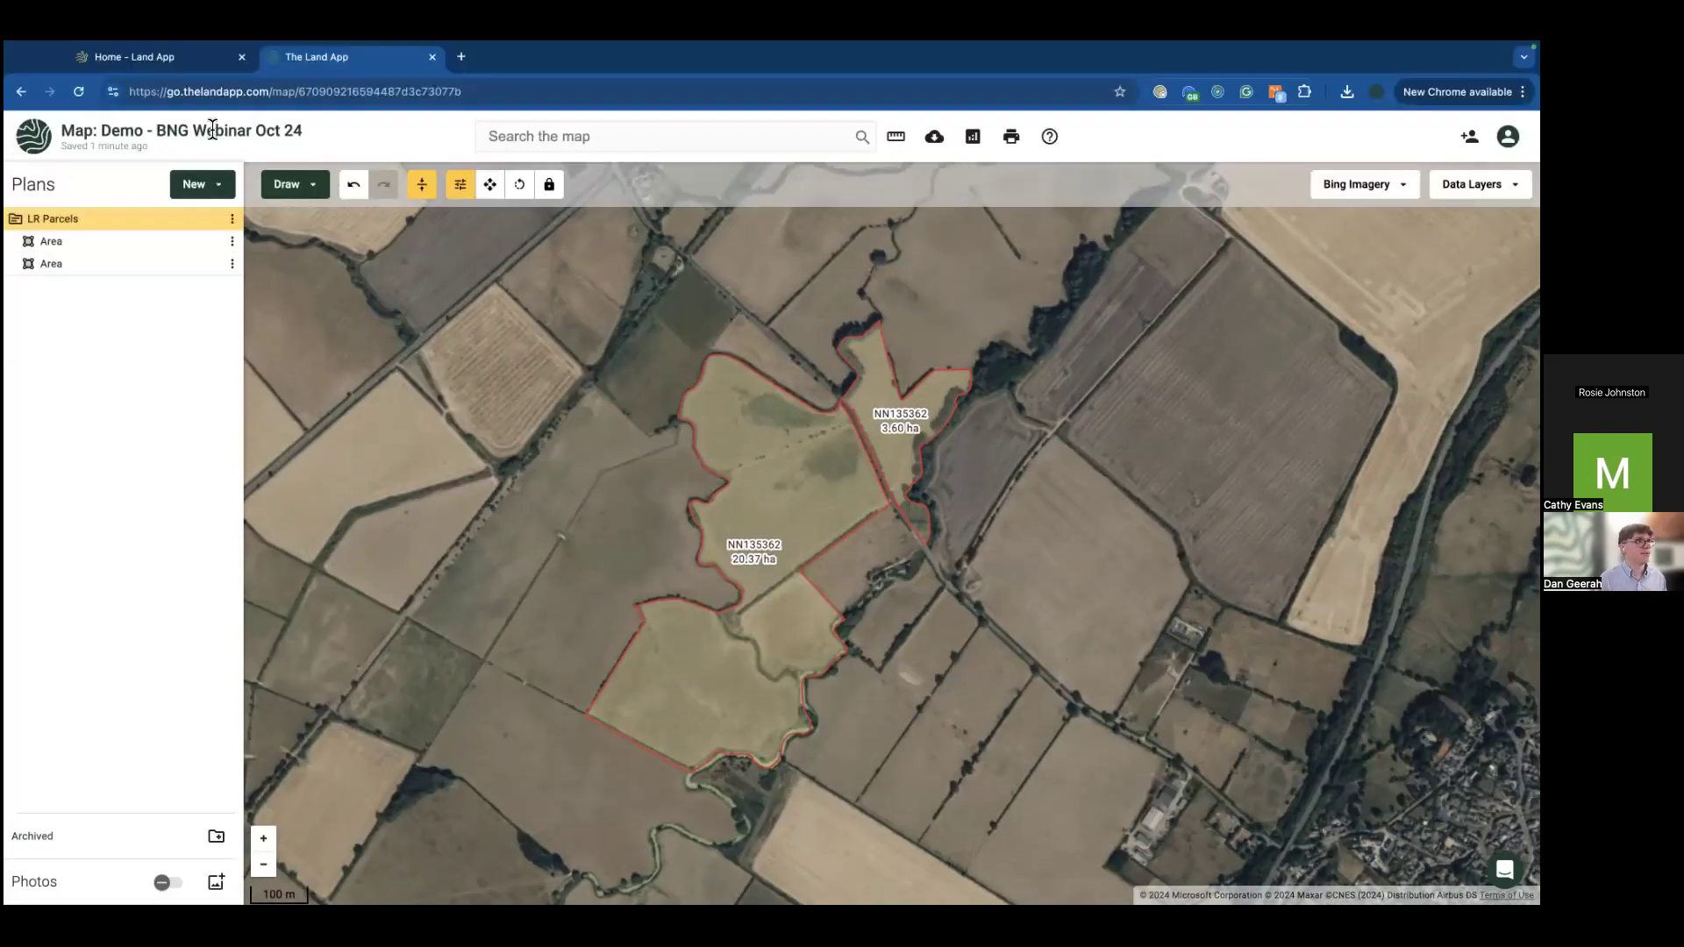
click(79, 92)
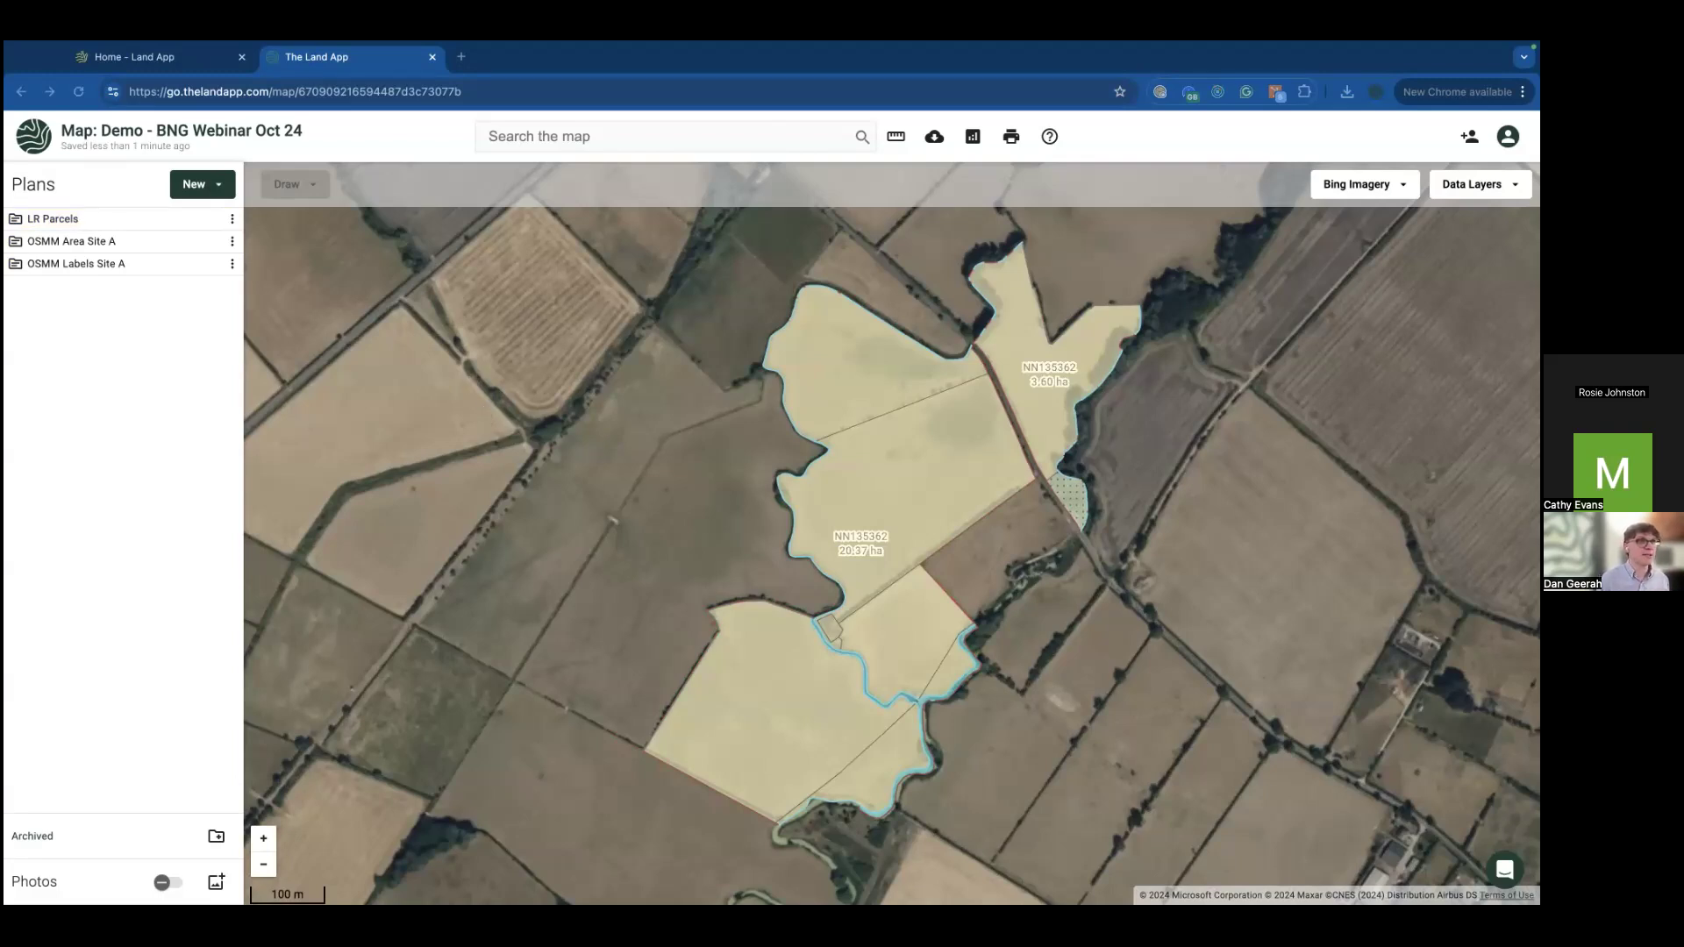
click(1357, 184)
click(1369, 295)
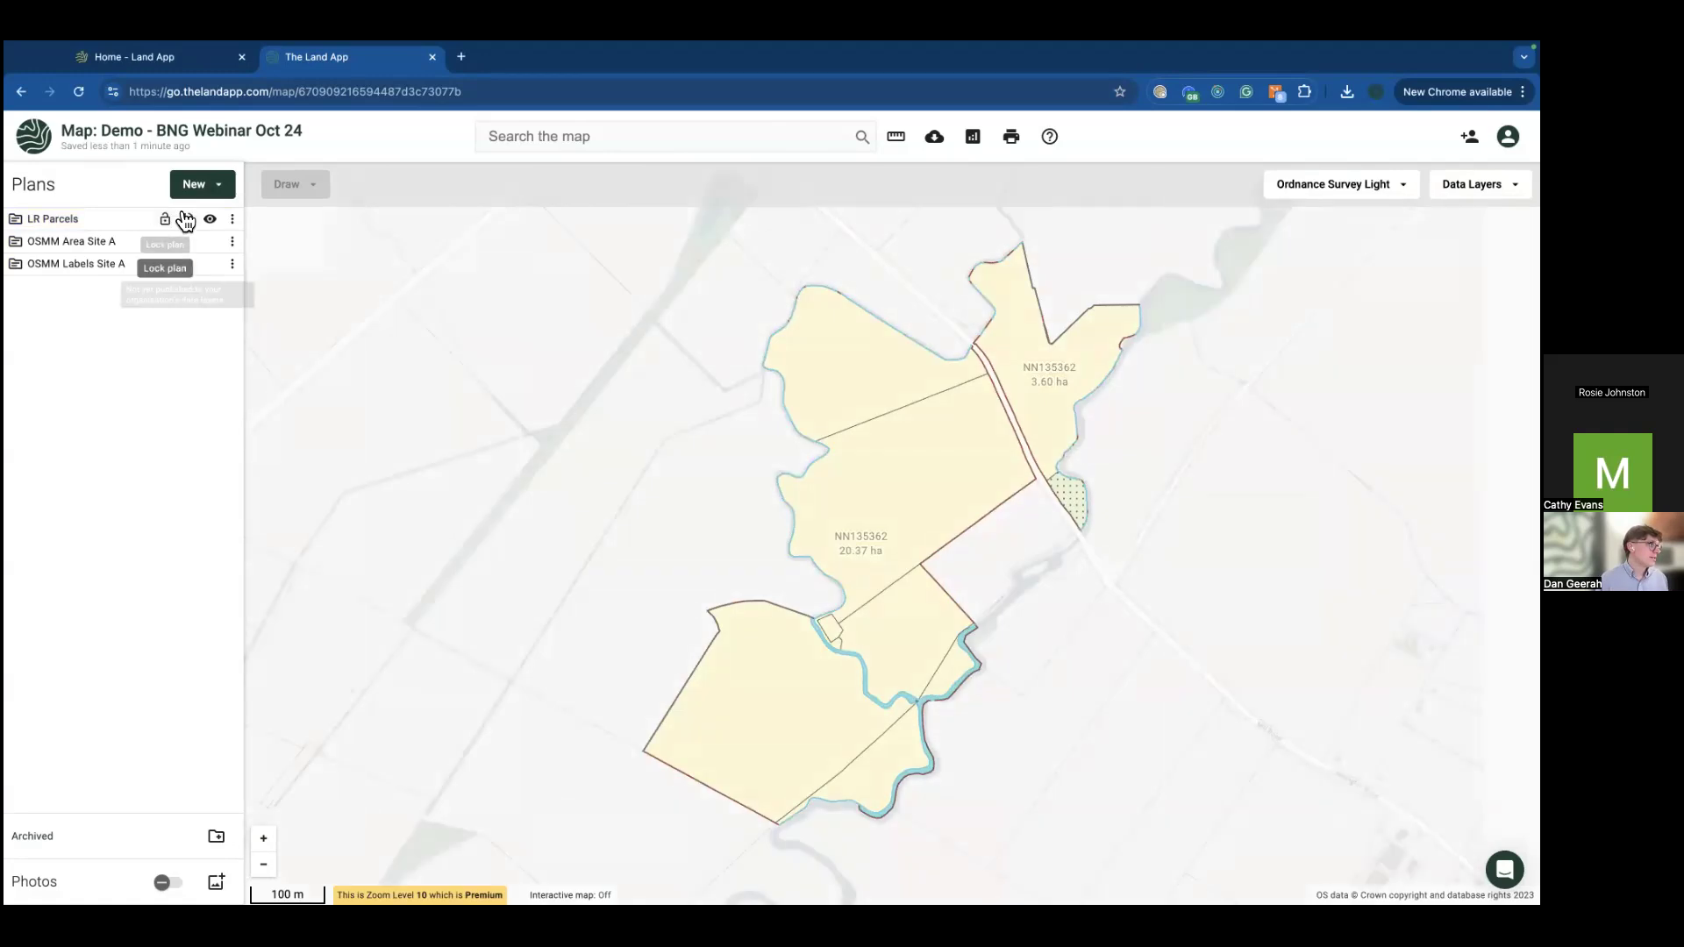
Step: Hide LR Parcels and OSMM Labels Site A, keep OSMM Area Site A visible, and select the 6.40 ha parcel
click(210, 219)
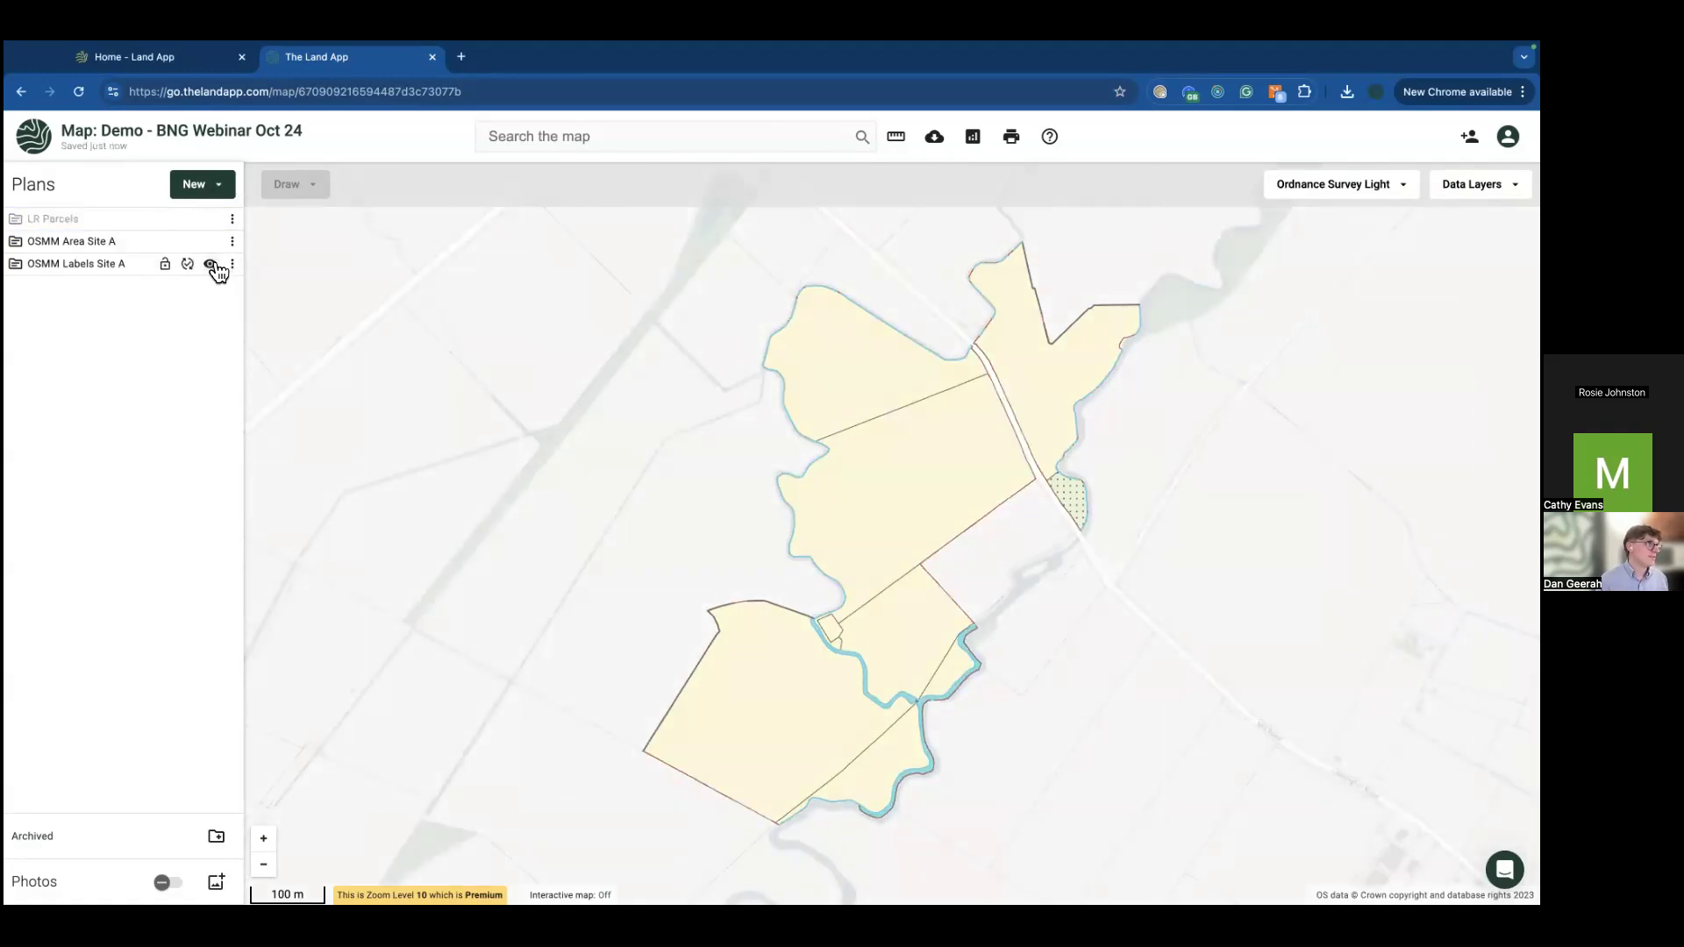
click(210, 263)
click(210, 242)
click(211, 242)
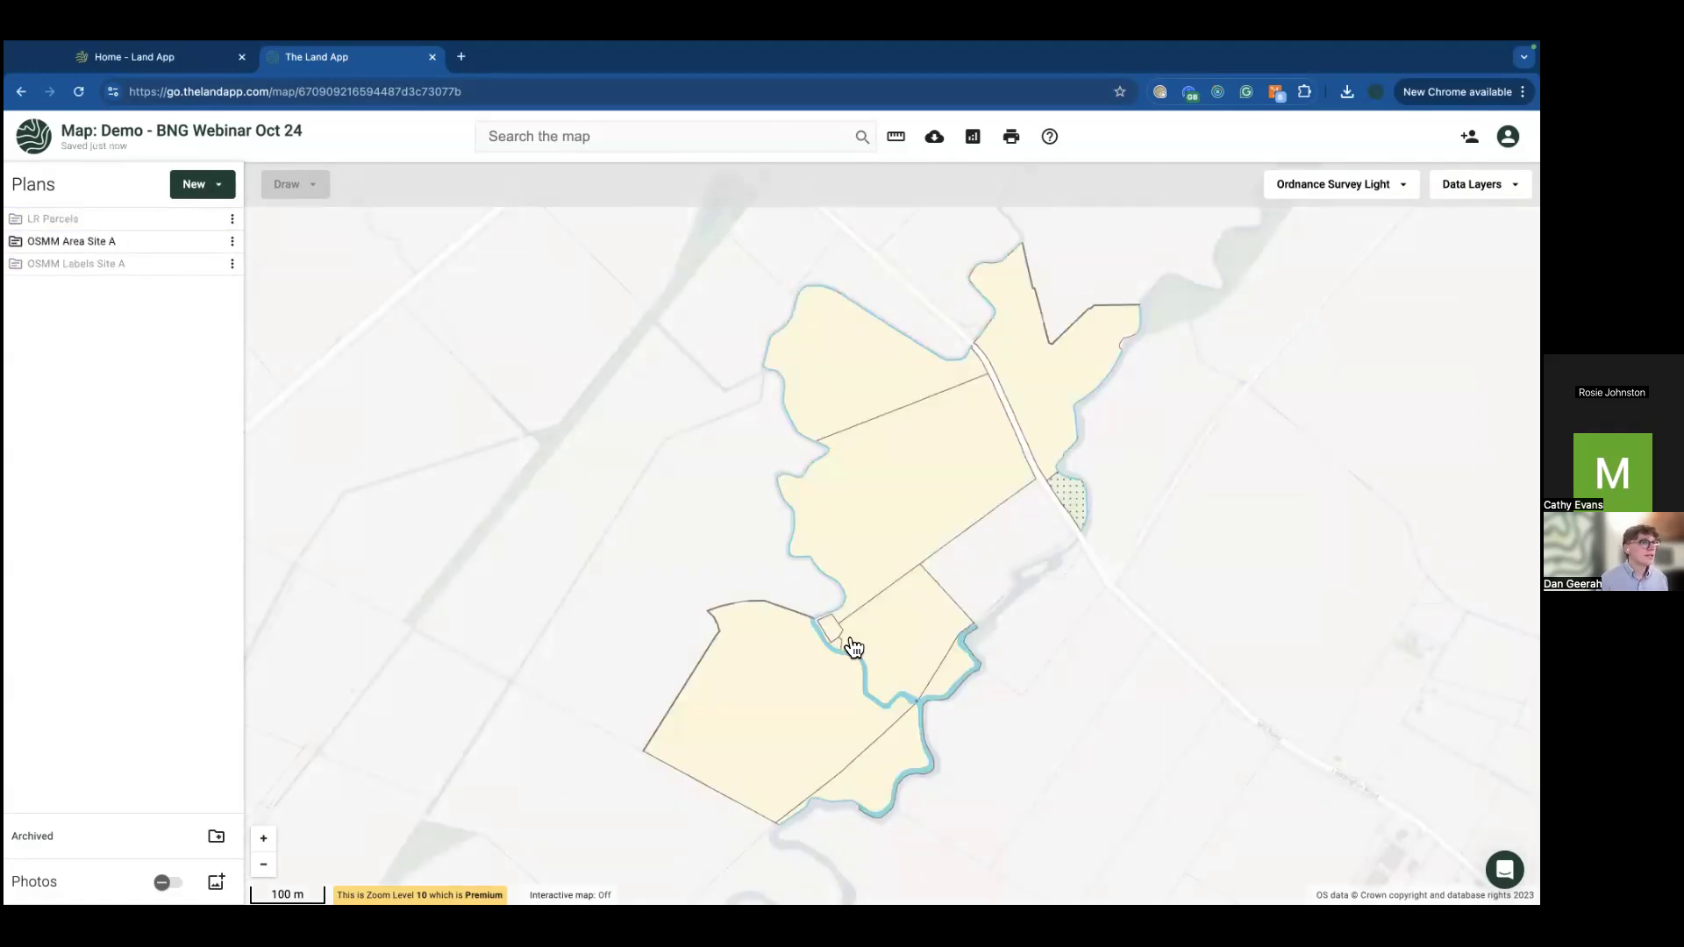
click(918, 659)
click(822, 733)
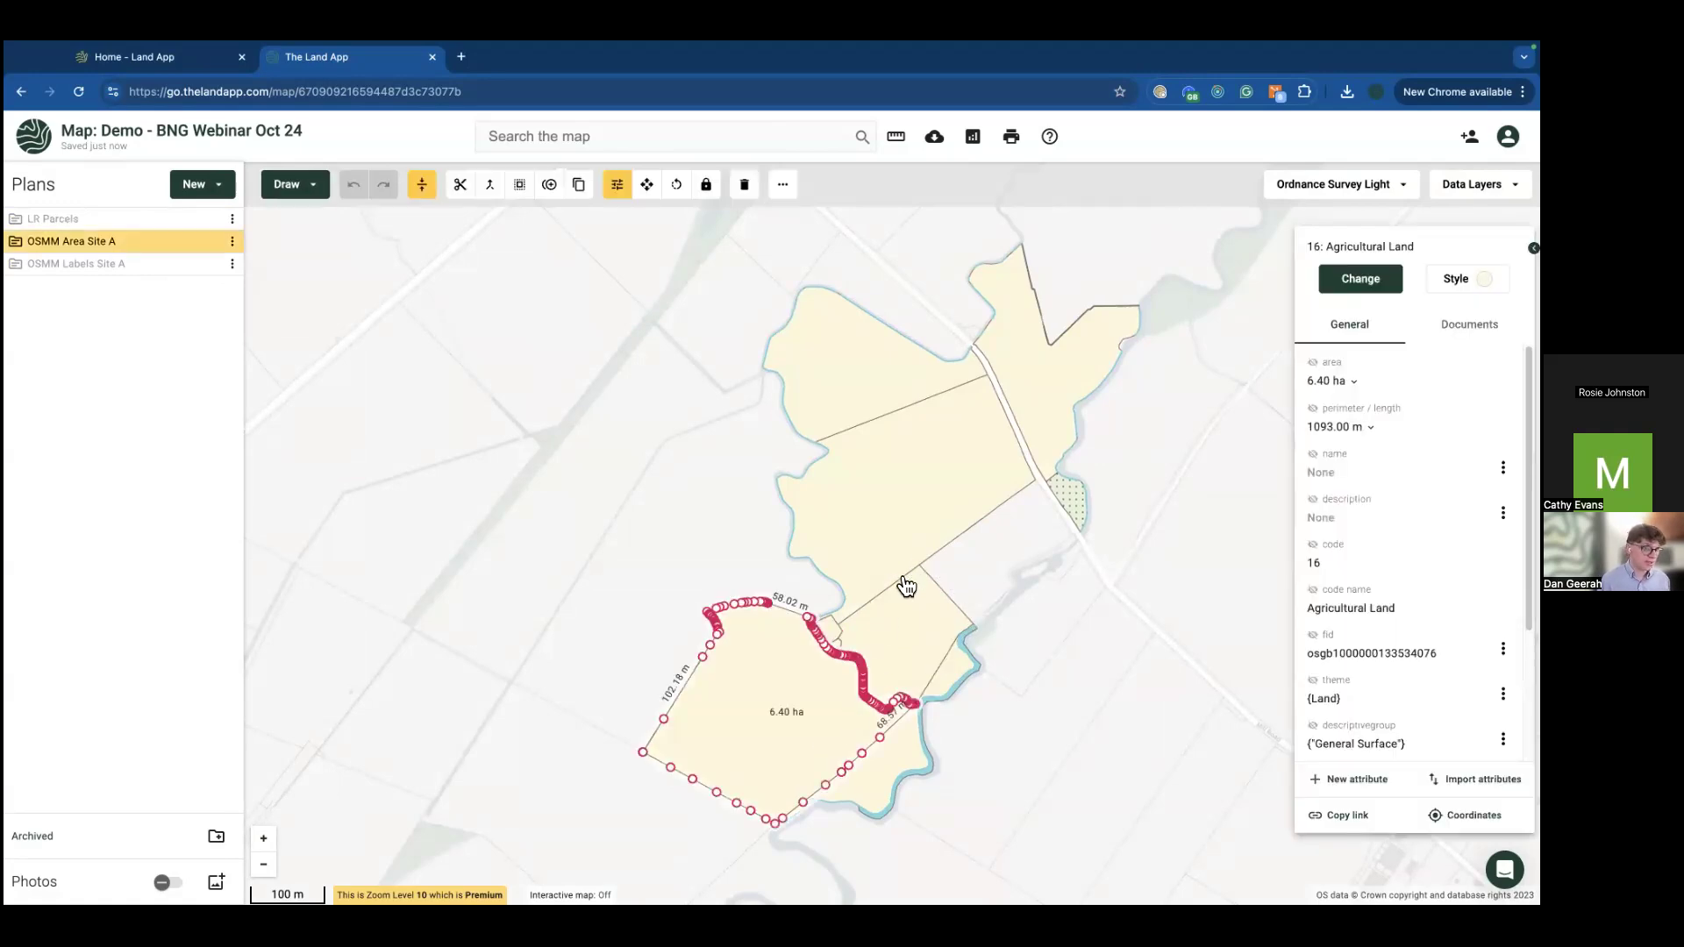
Step: Inspect the 6.57 ha northern parcel, the river's Inland Water details and the scrub patch
drag(815, 687, 753, 621)
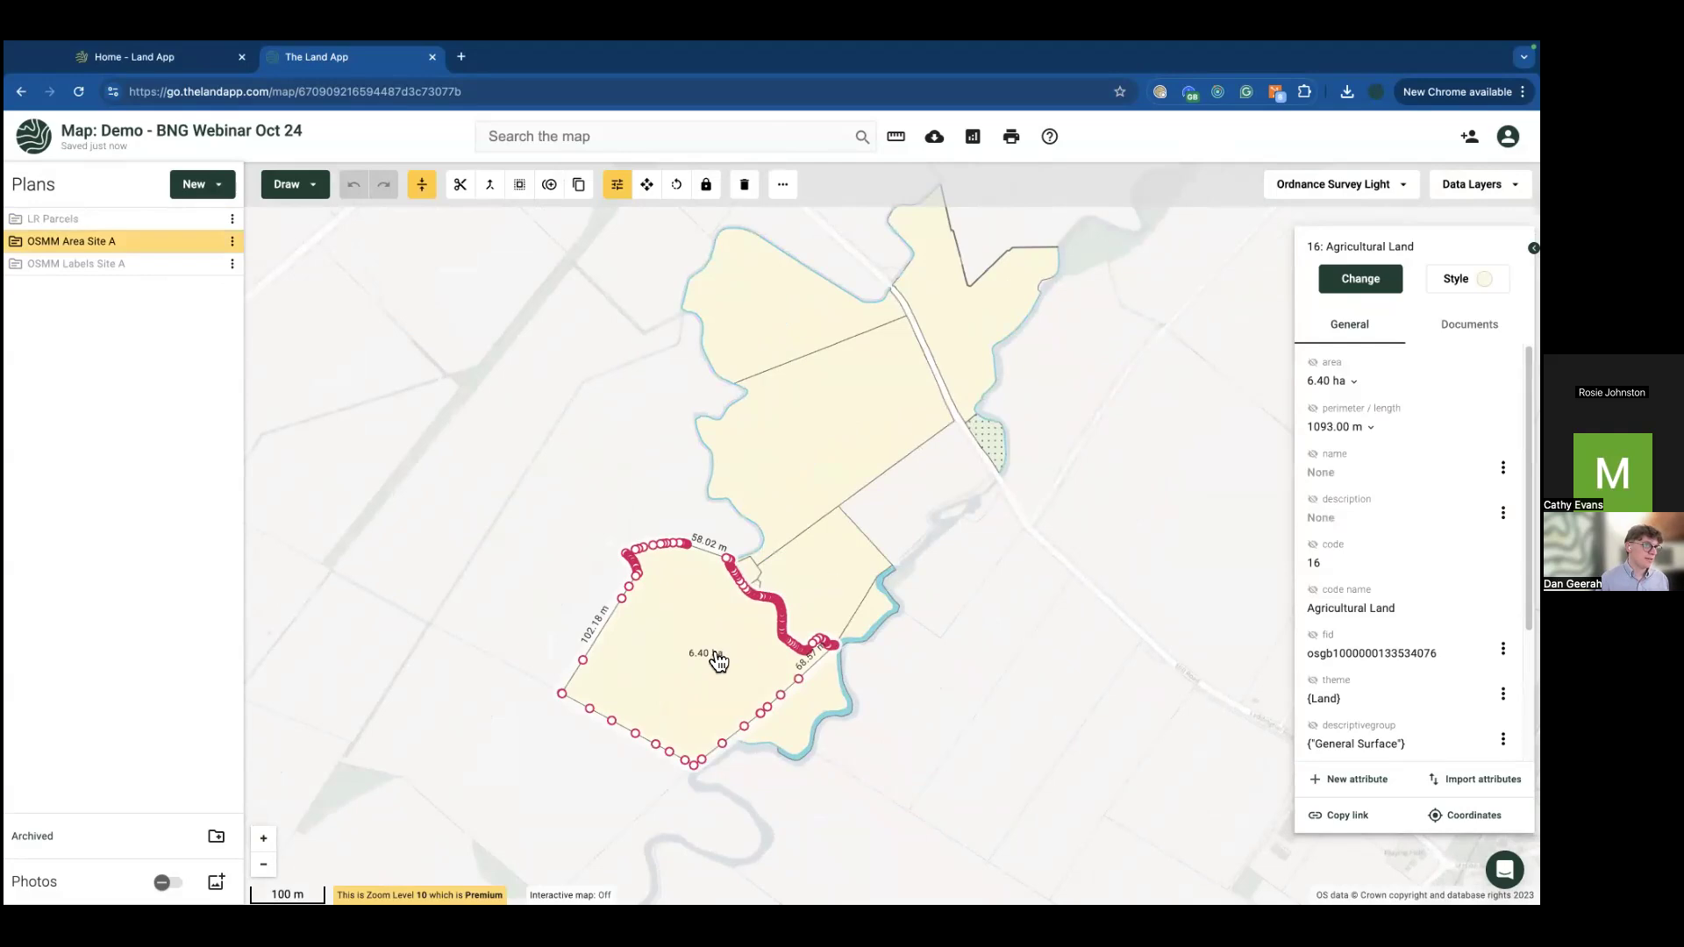
click(838, 586)
click(805, 485)
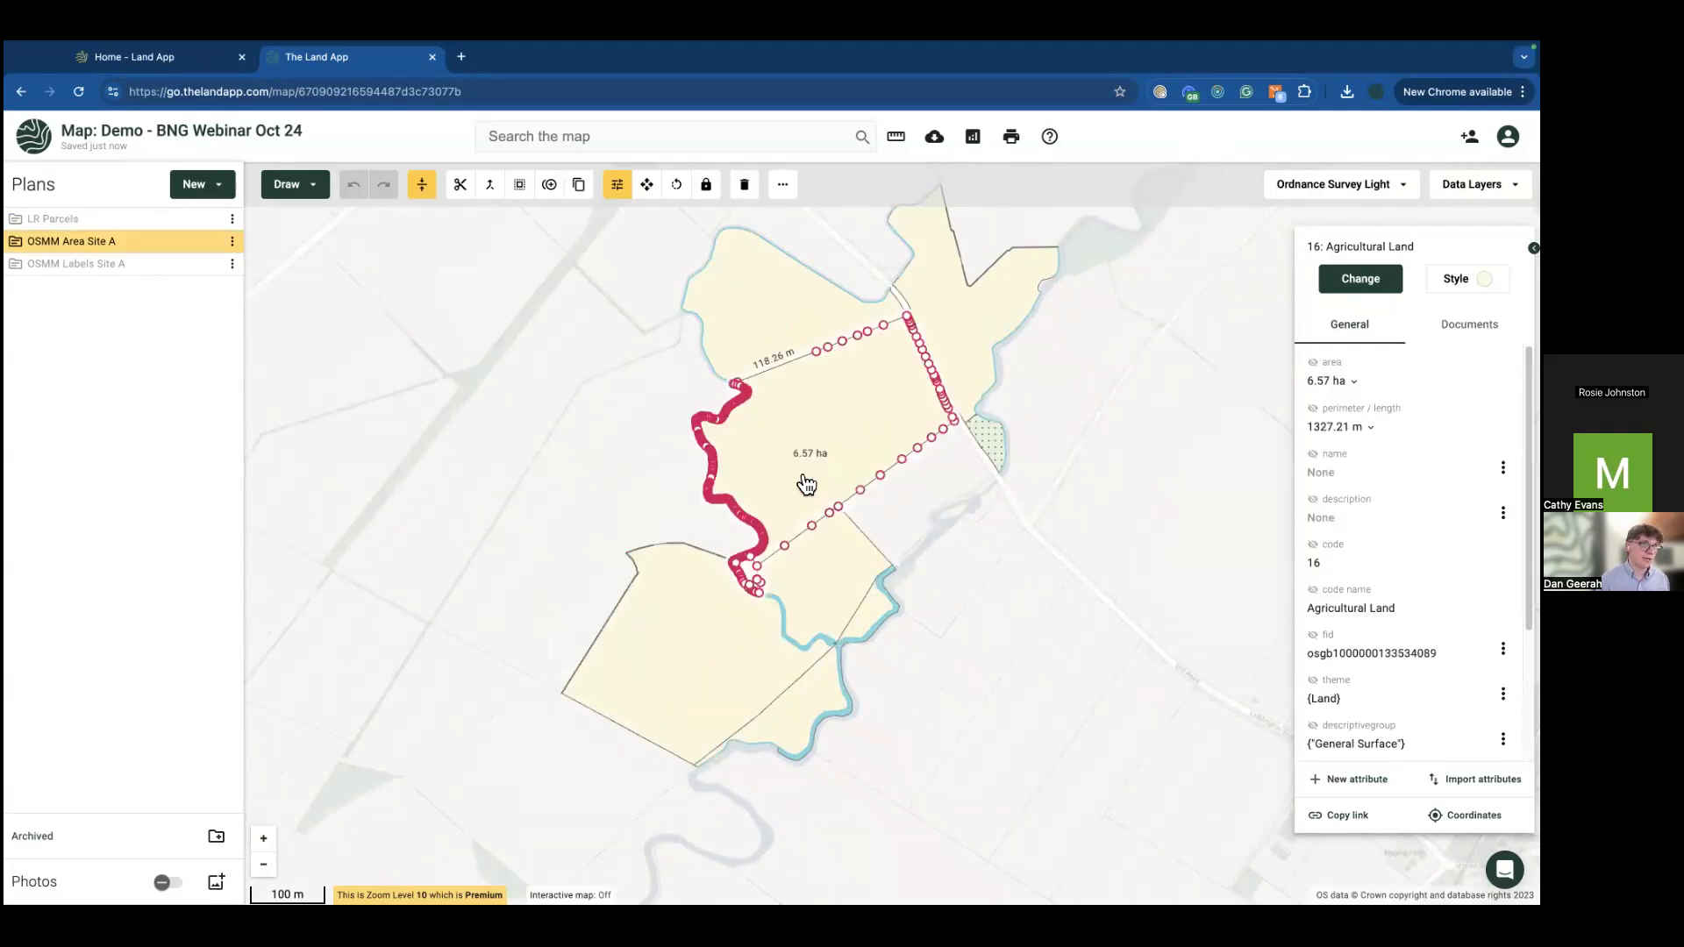
scroll(884, 627, up, 3)
click(880, 624)
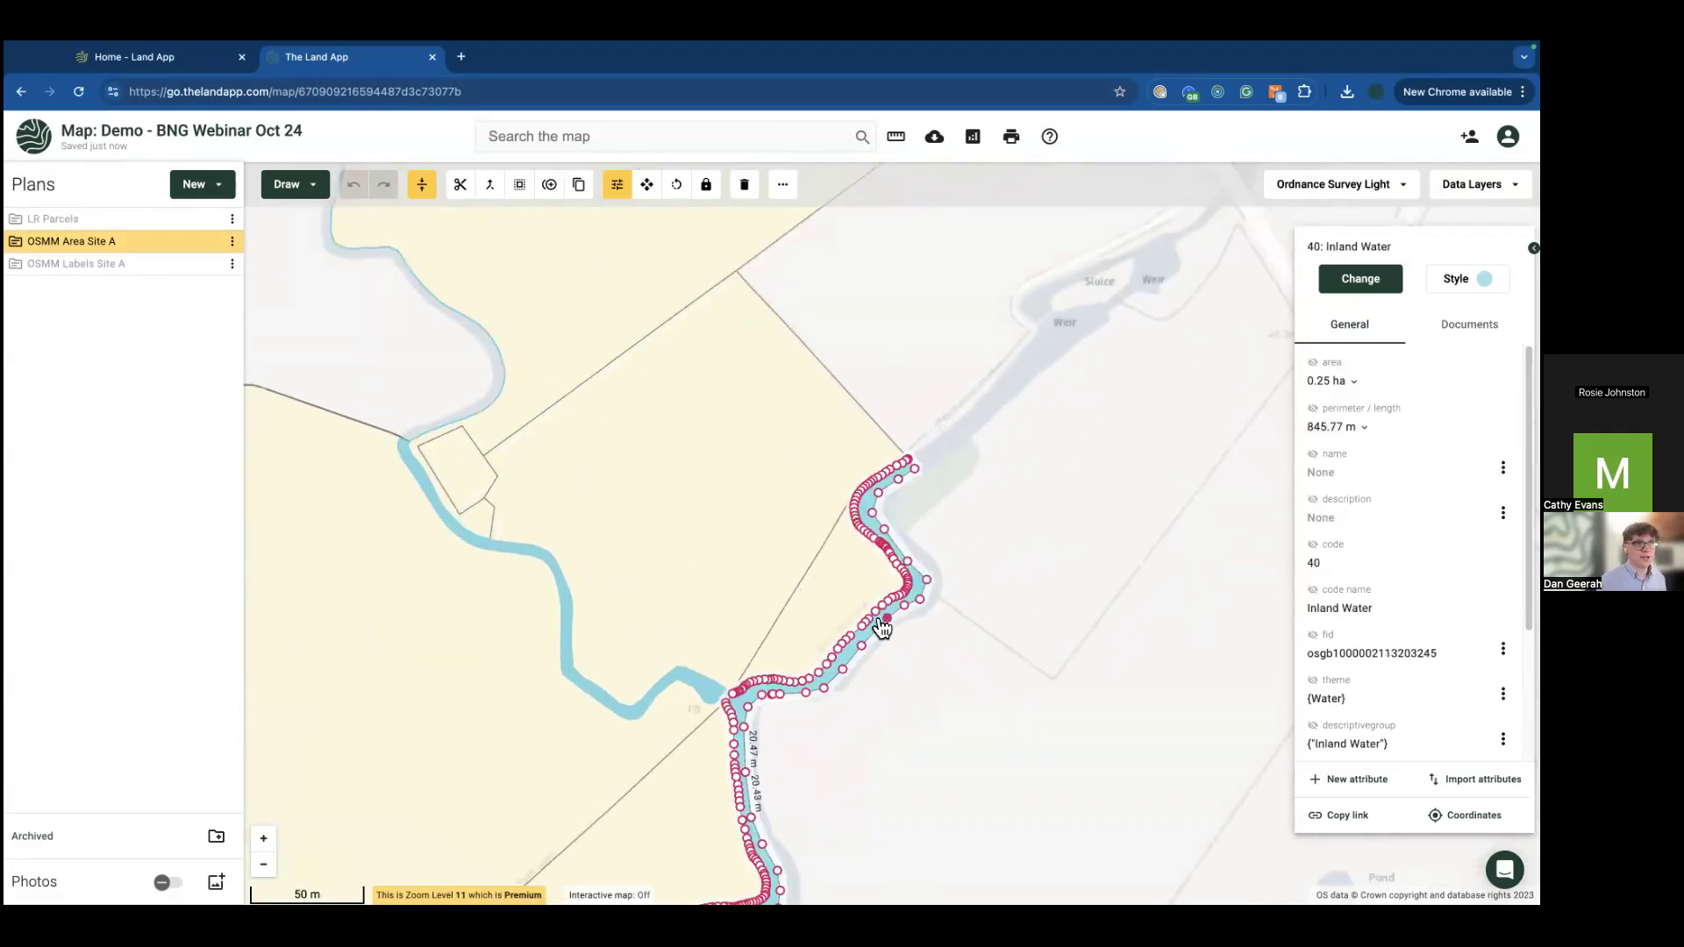
drag(980, 540, 763, 728)
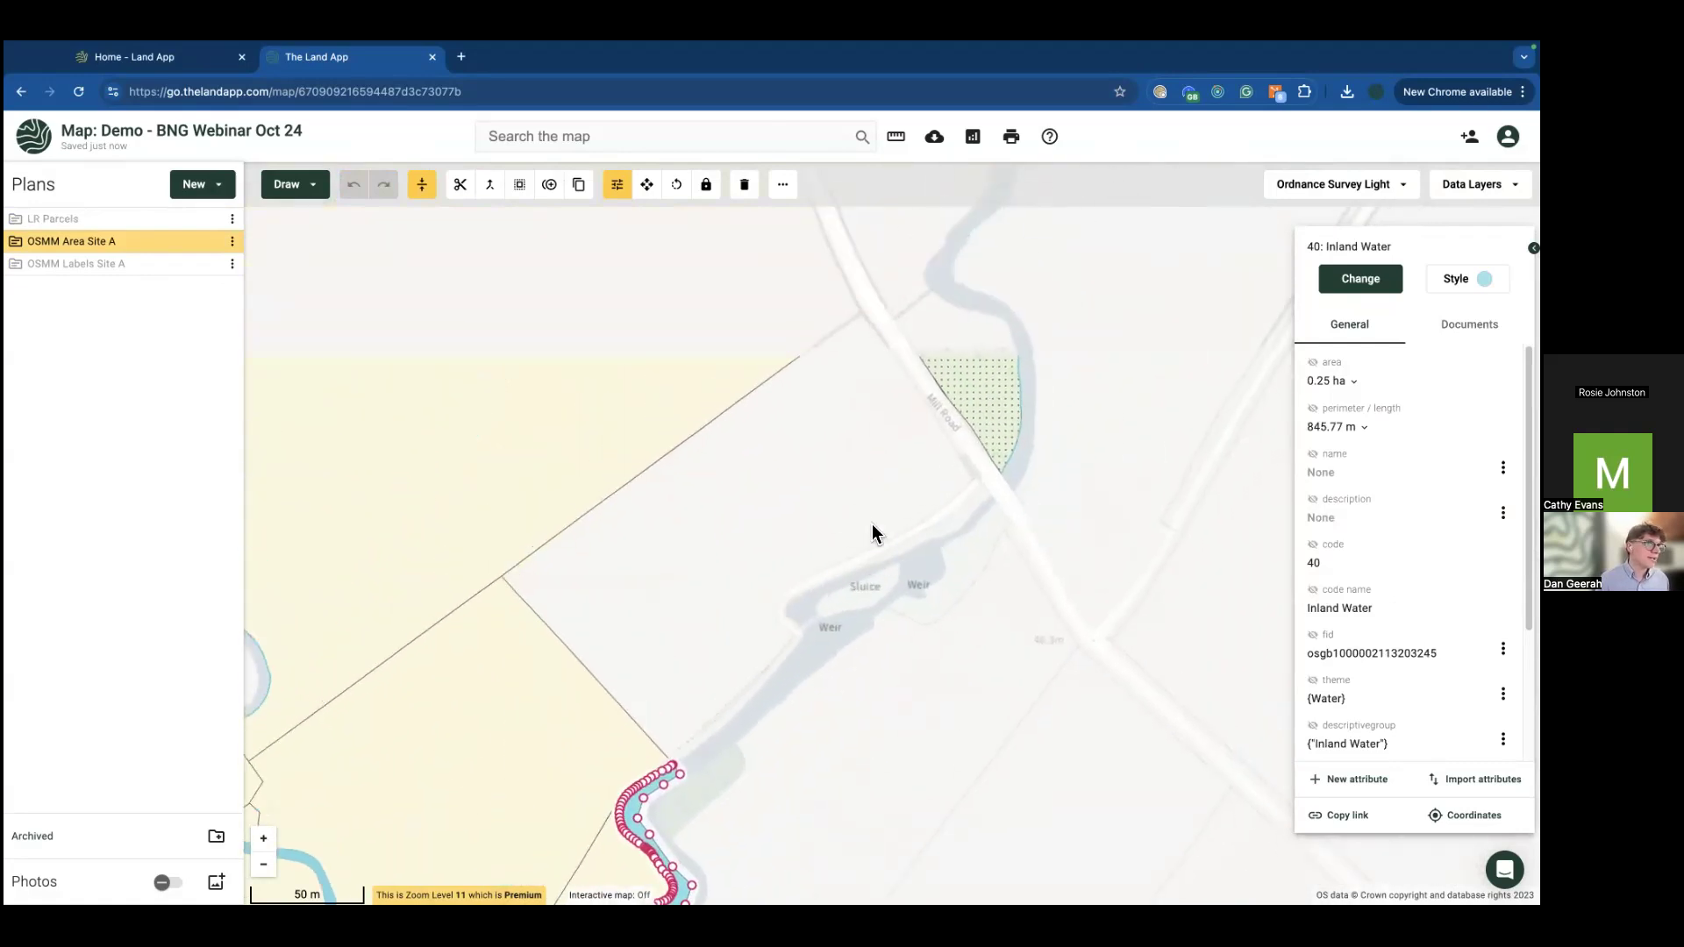
click(932, 434)
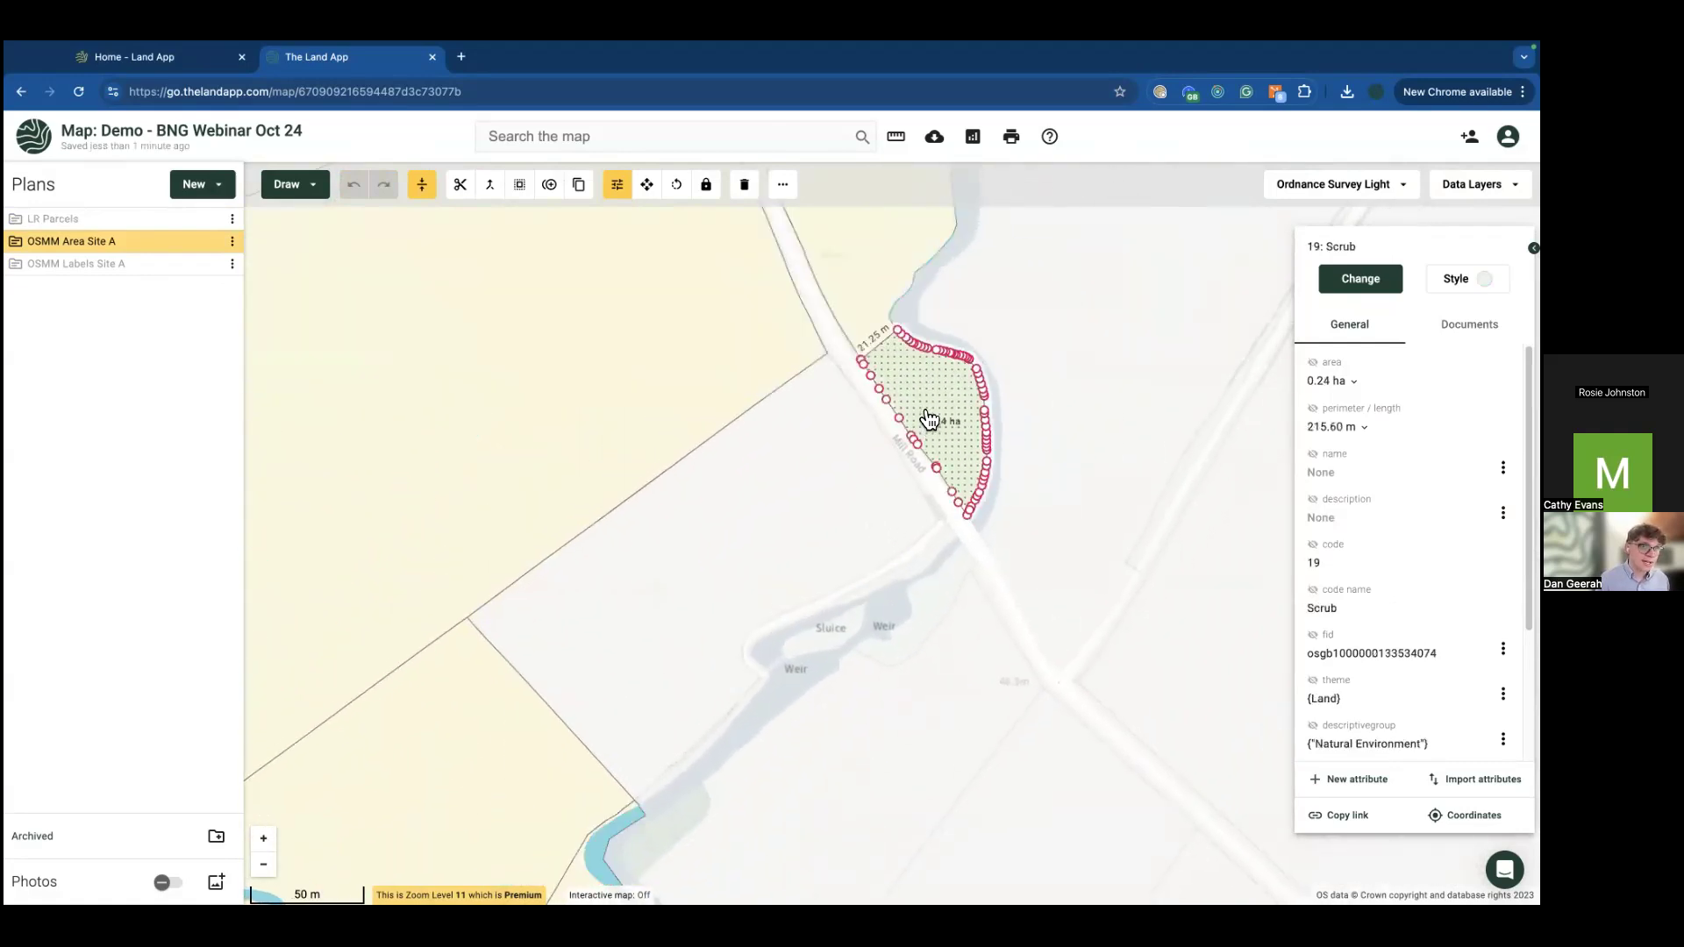
Step: Check the 3.35 ha agricultural parcel, then go full screen and zoom out over the whole site
drag(933, 462, 945, 653)
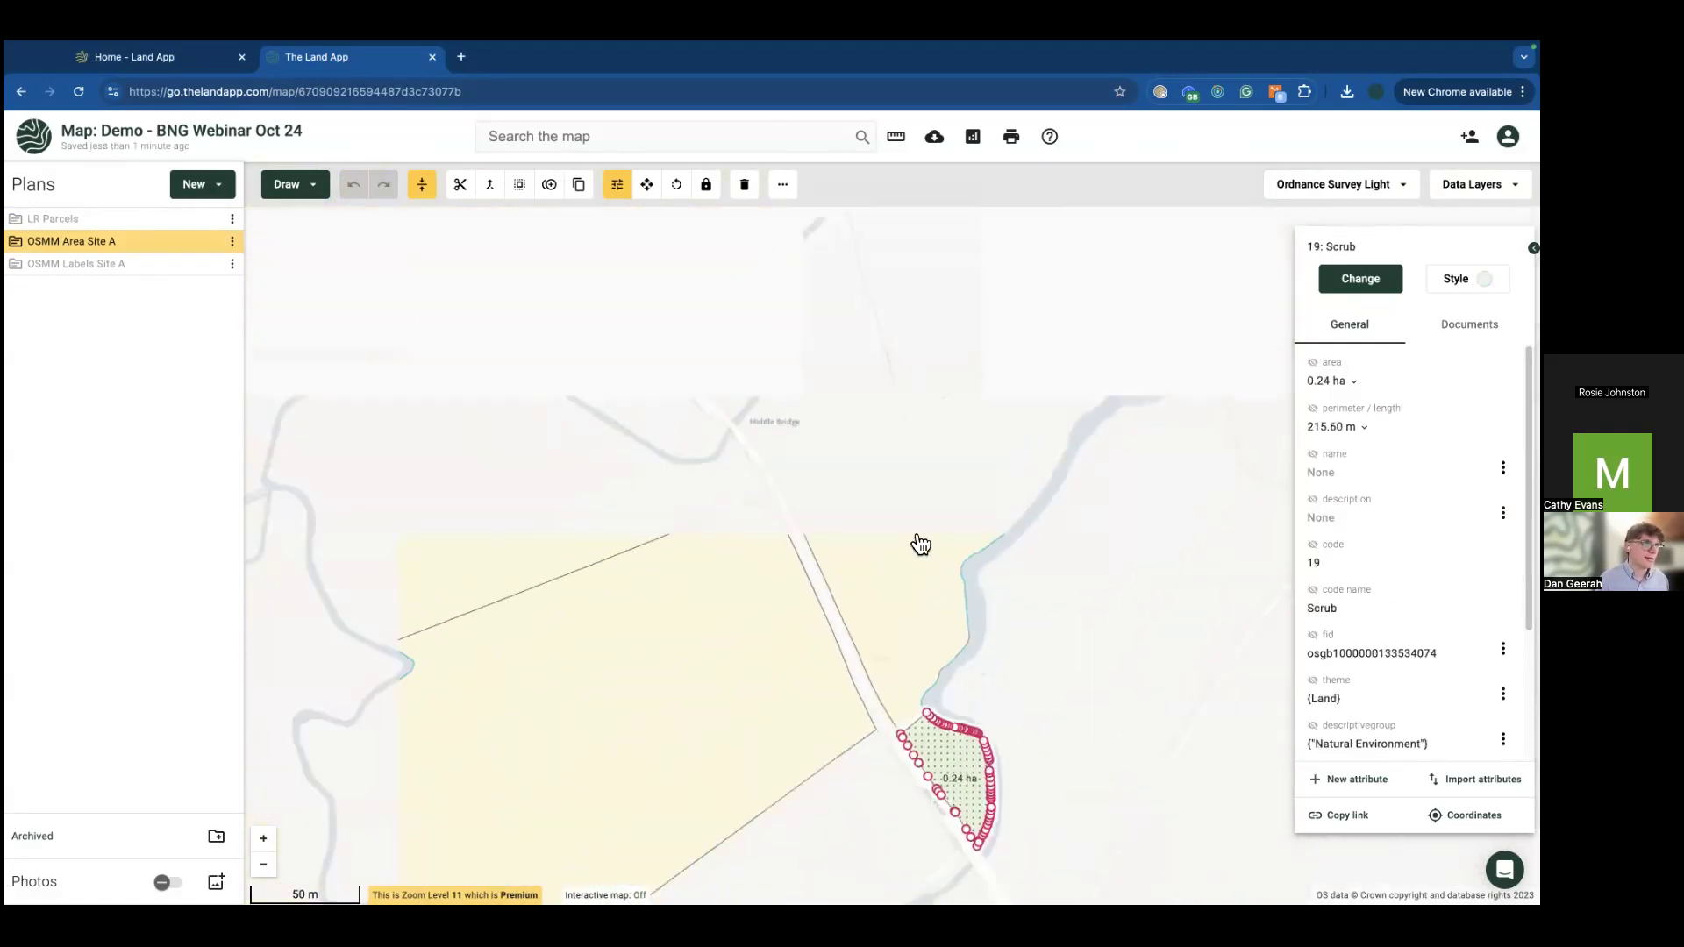
click(920, 545)
scroll(920, 545, down, 2)
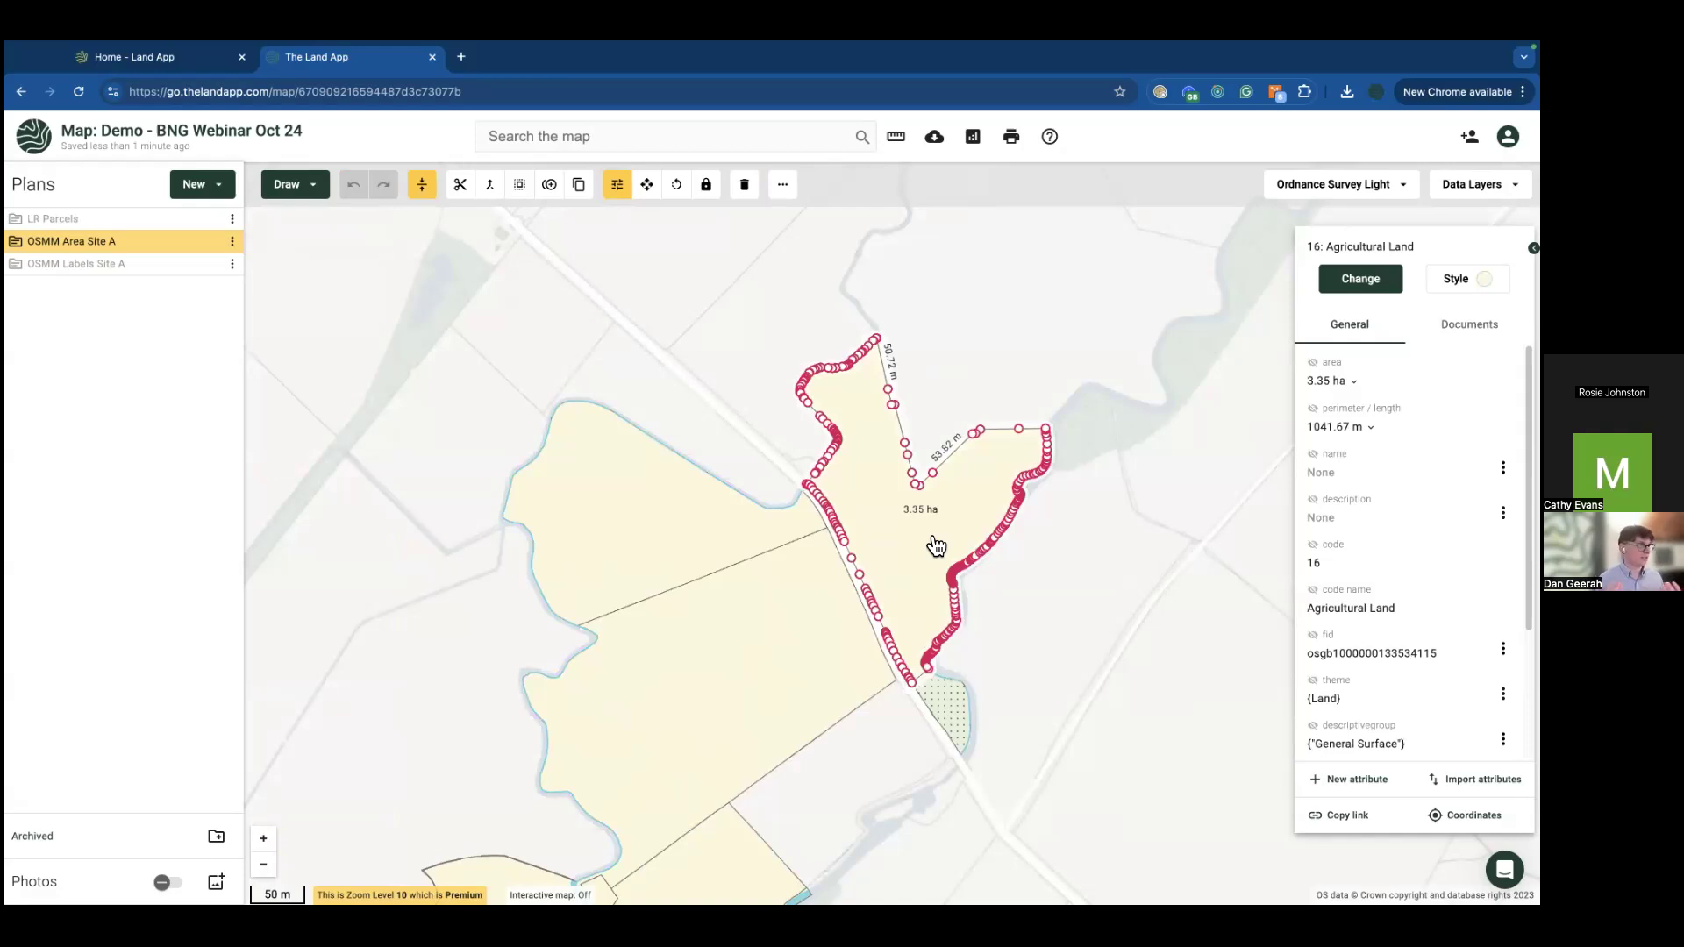
key(super+ctrl+f)
click(1064, 524)
scroll(1069, 524, down, 2)
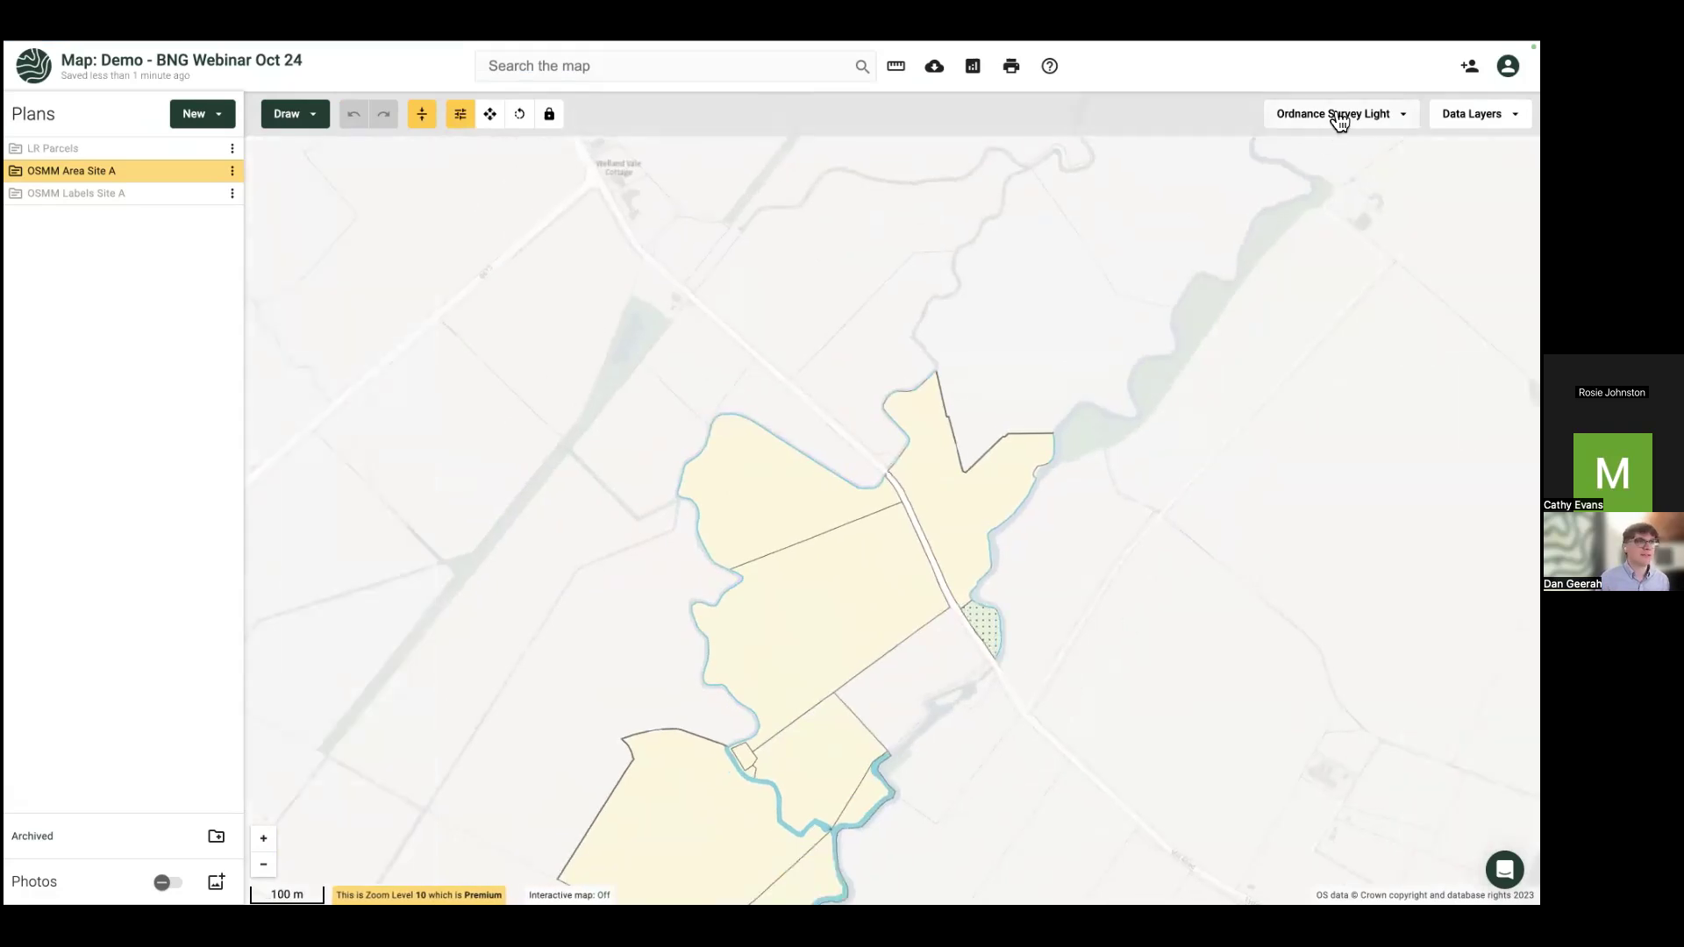
click(1514, 114)
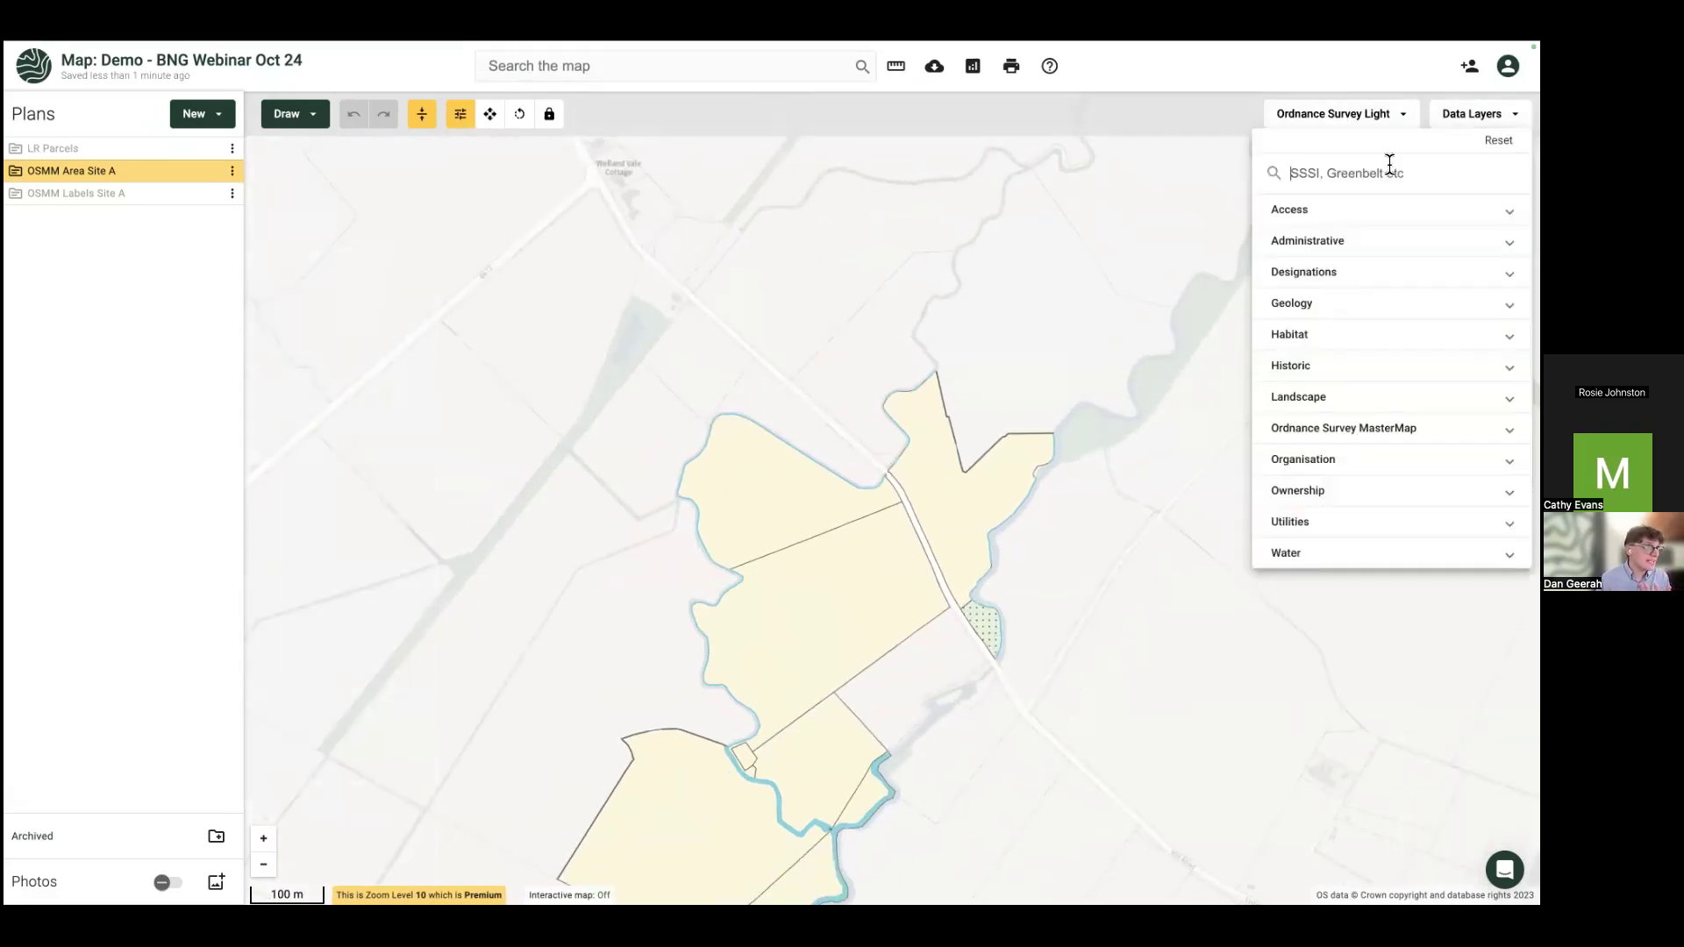
text(flood)
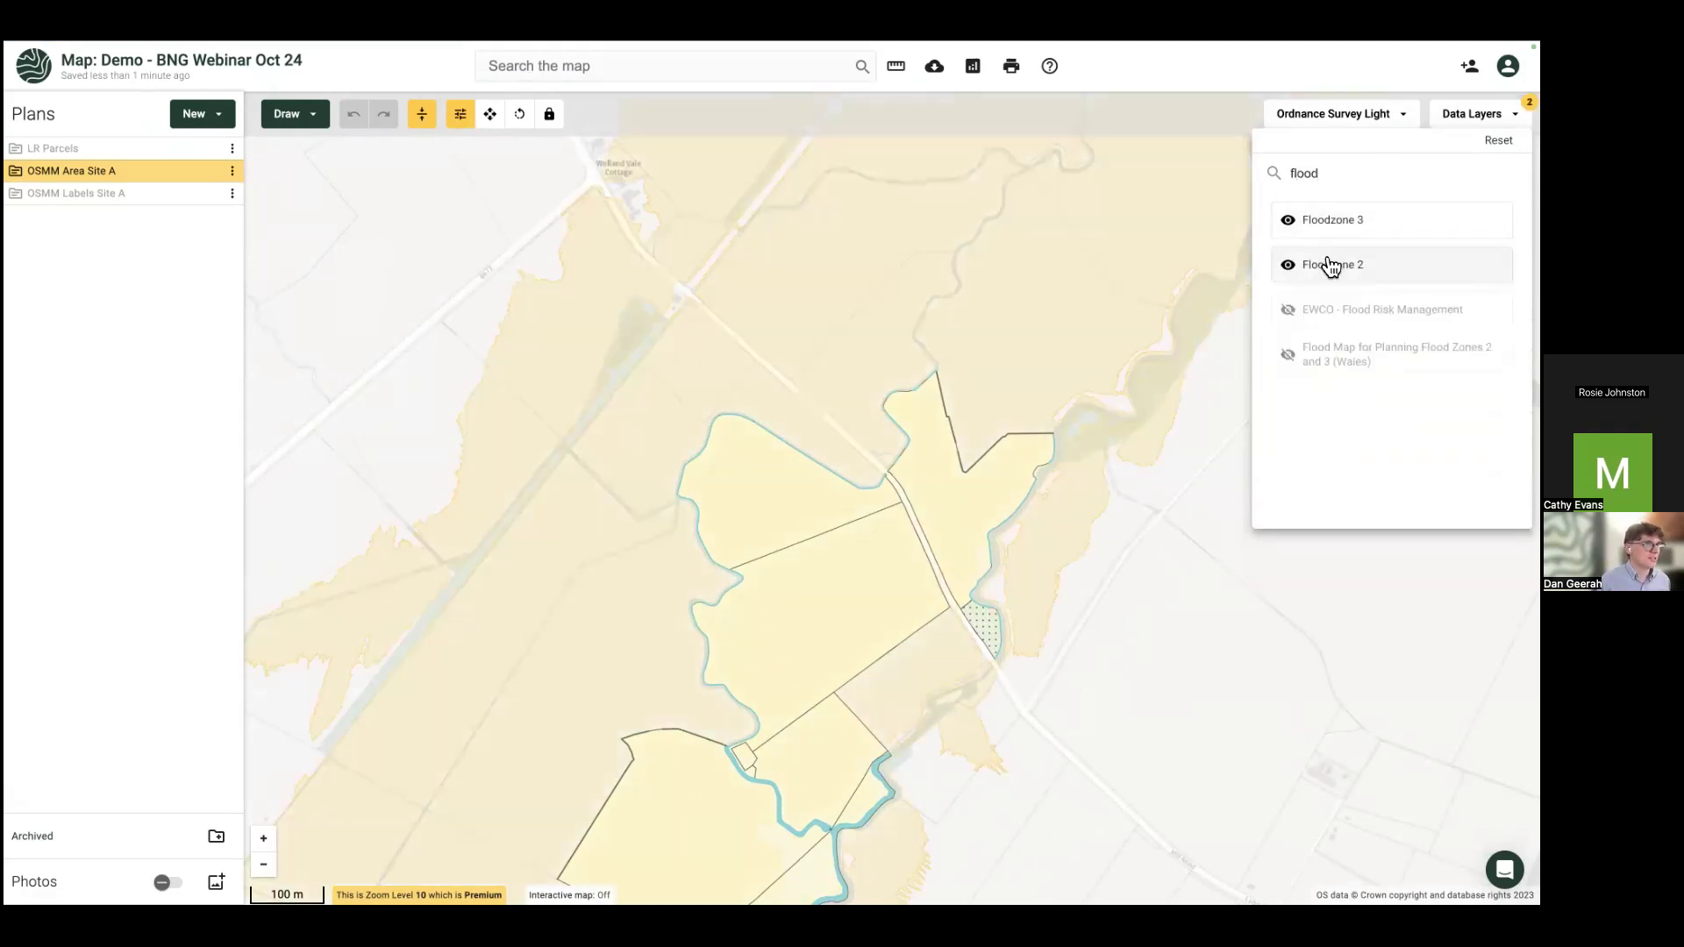
click(1329, 264)
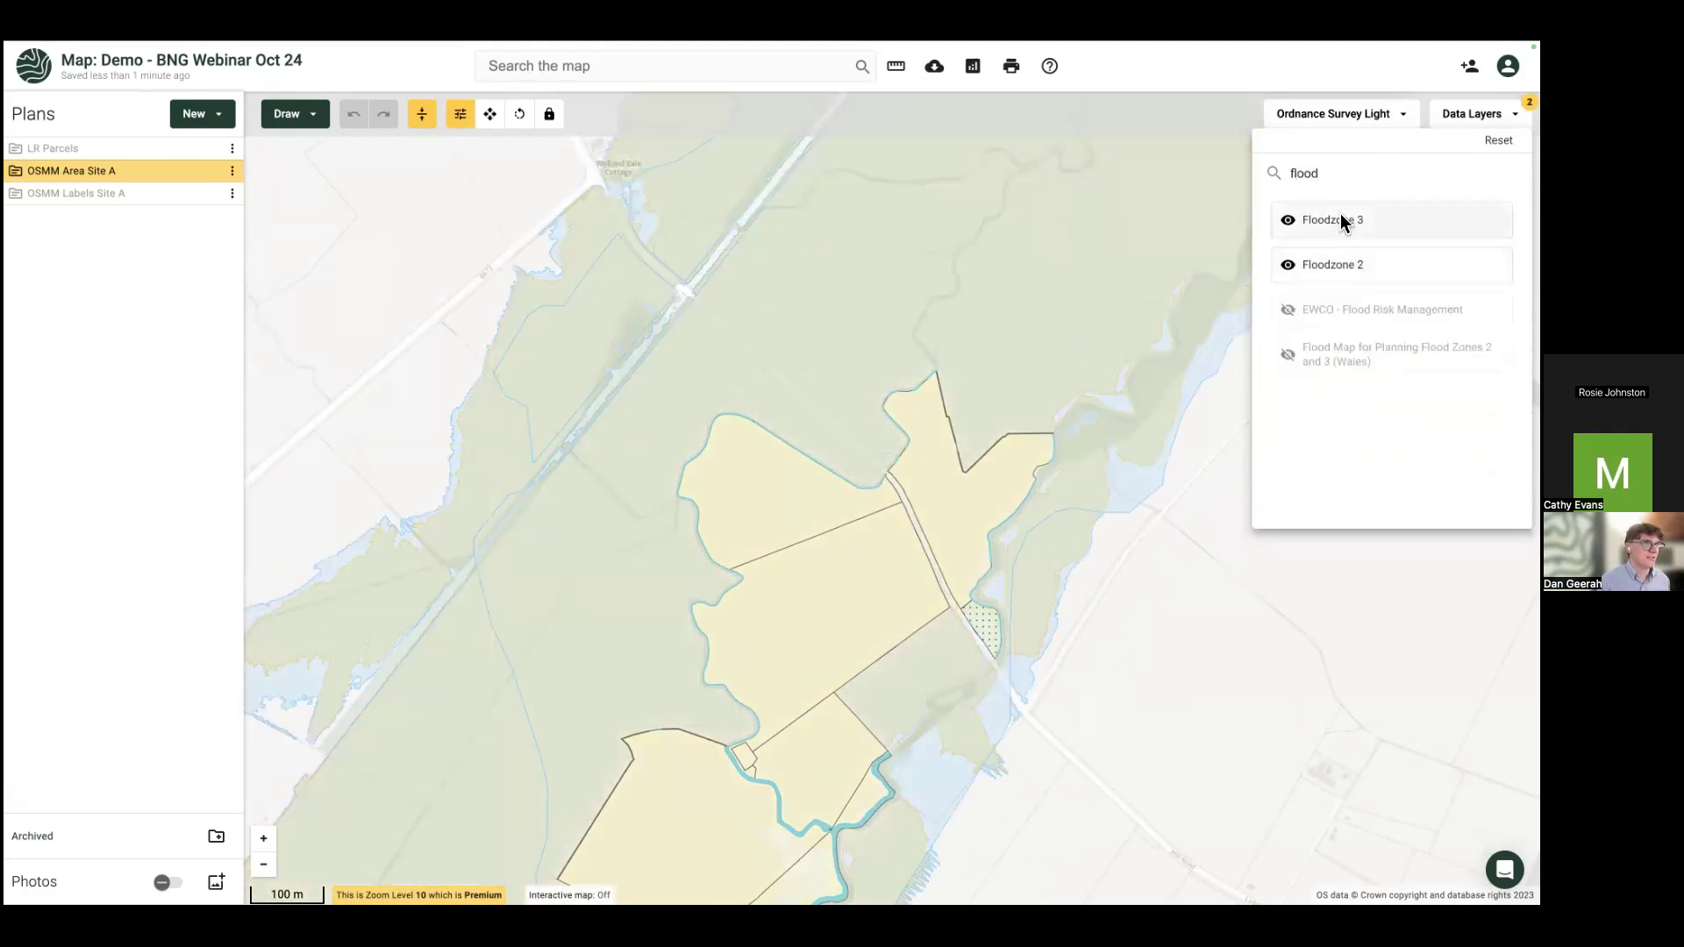
click(624, 638)
scroll(620, 635, down, 3)
drag(613, 591, 609, 515)
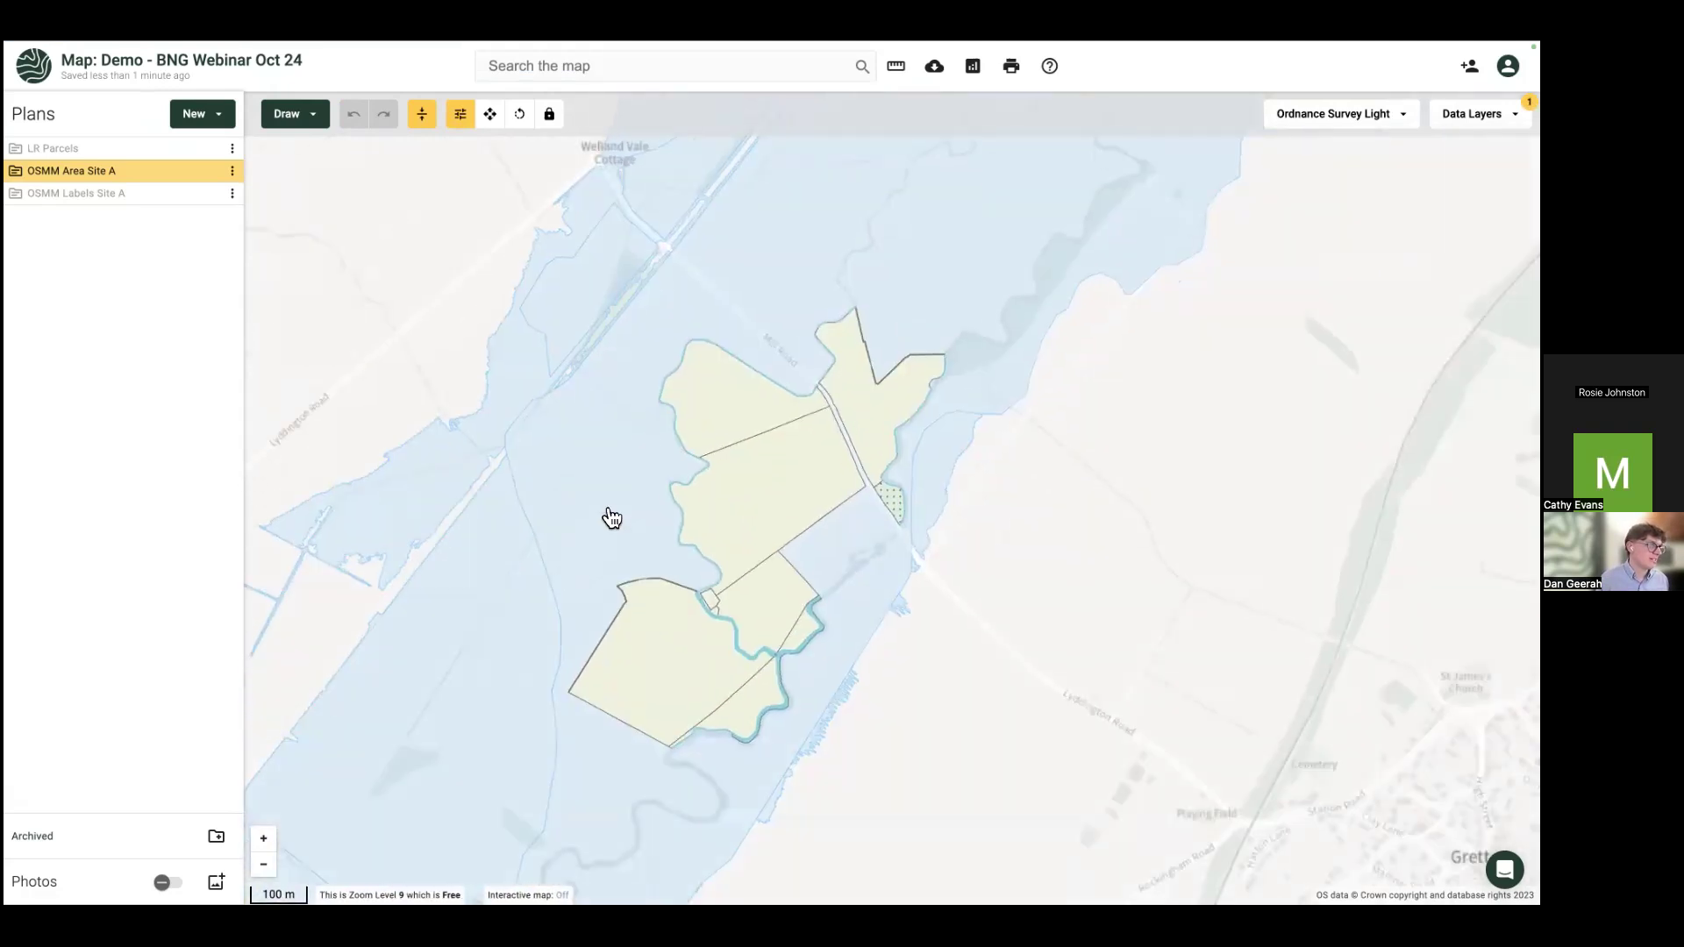
click(1473, 113)
double_click(1391, 178)
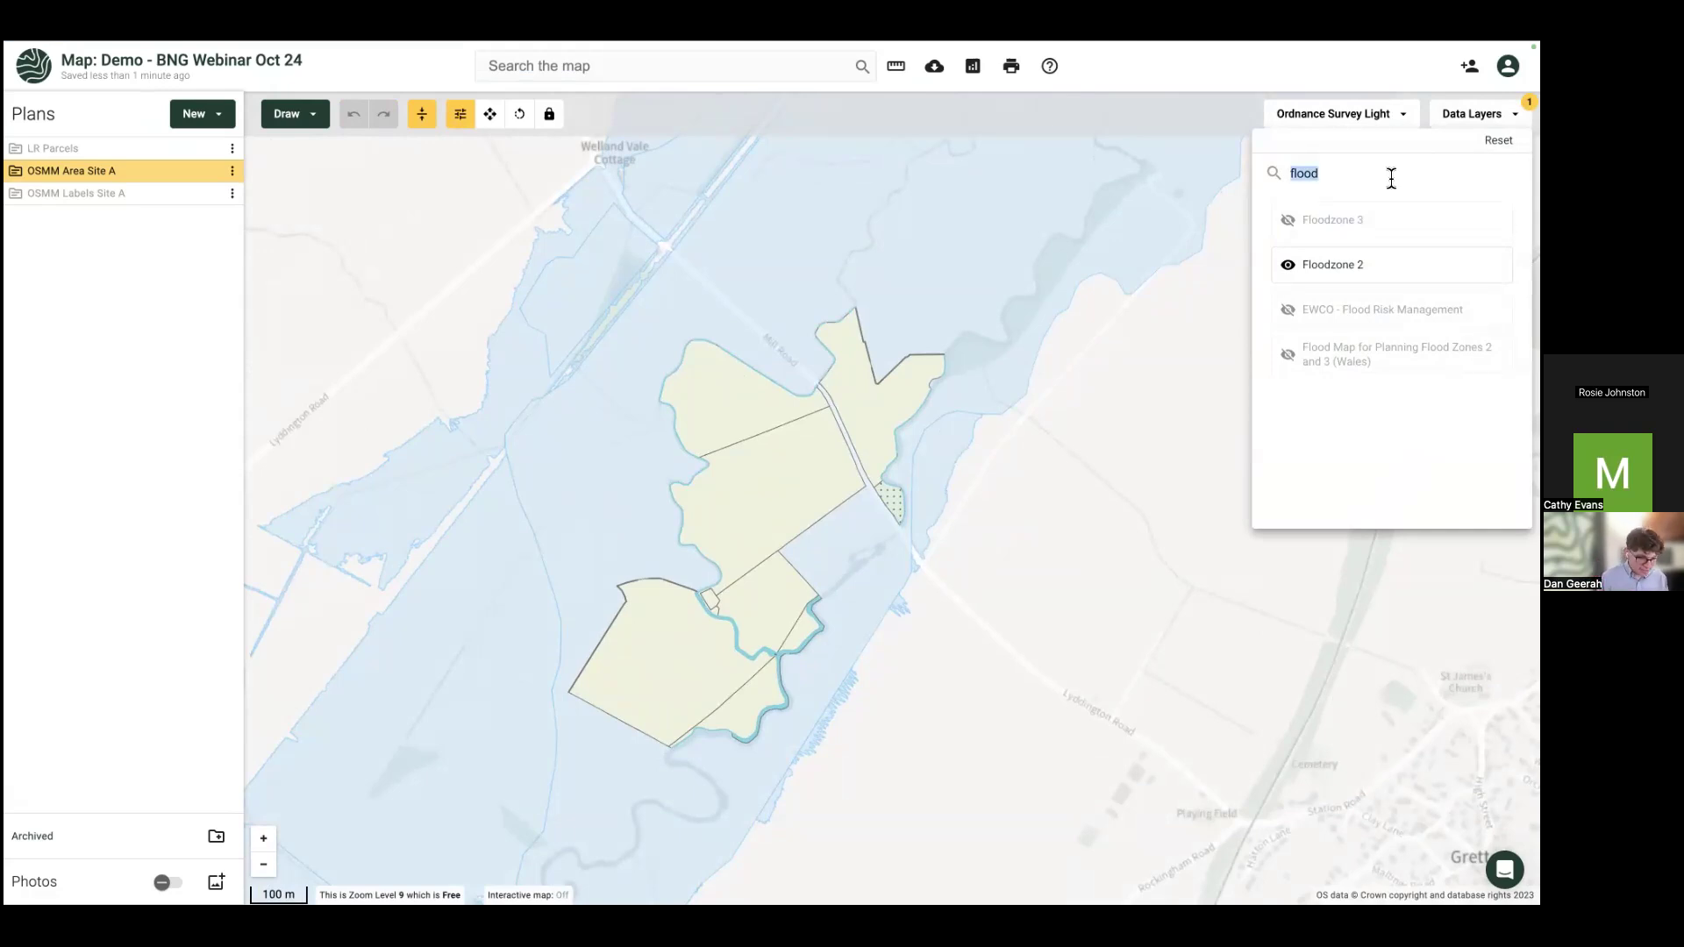
text(ss)
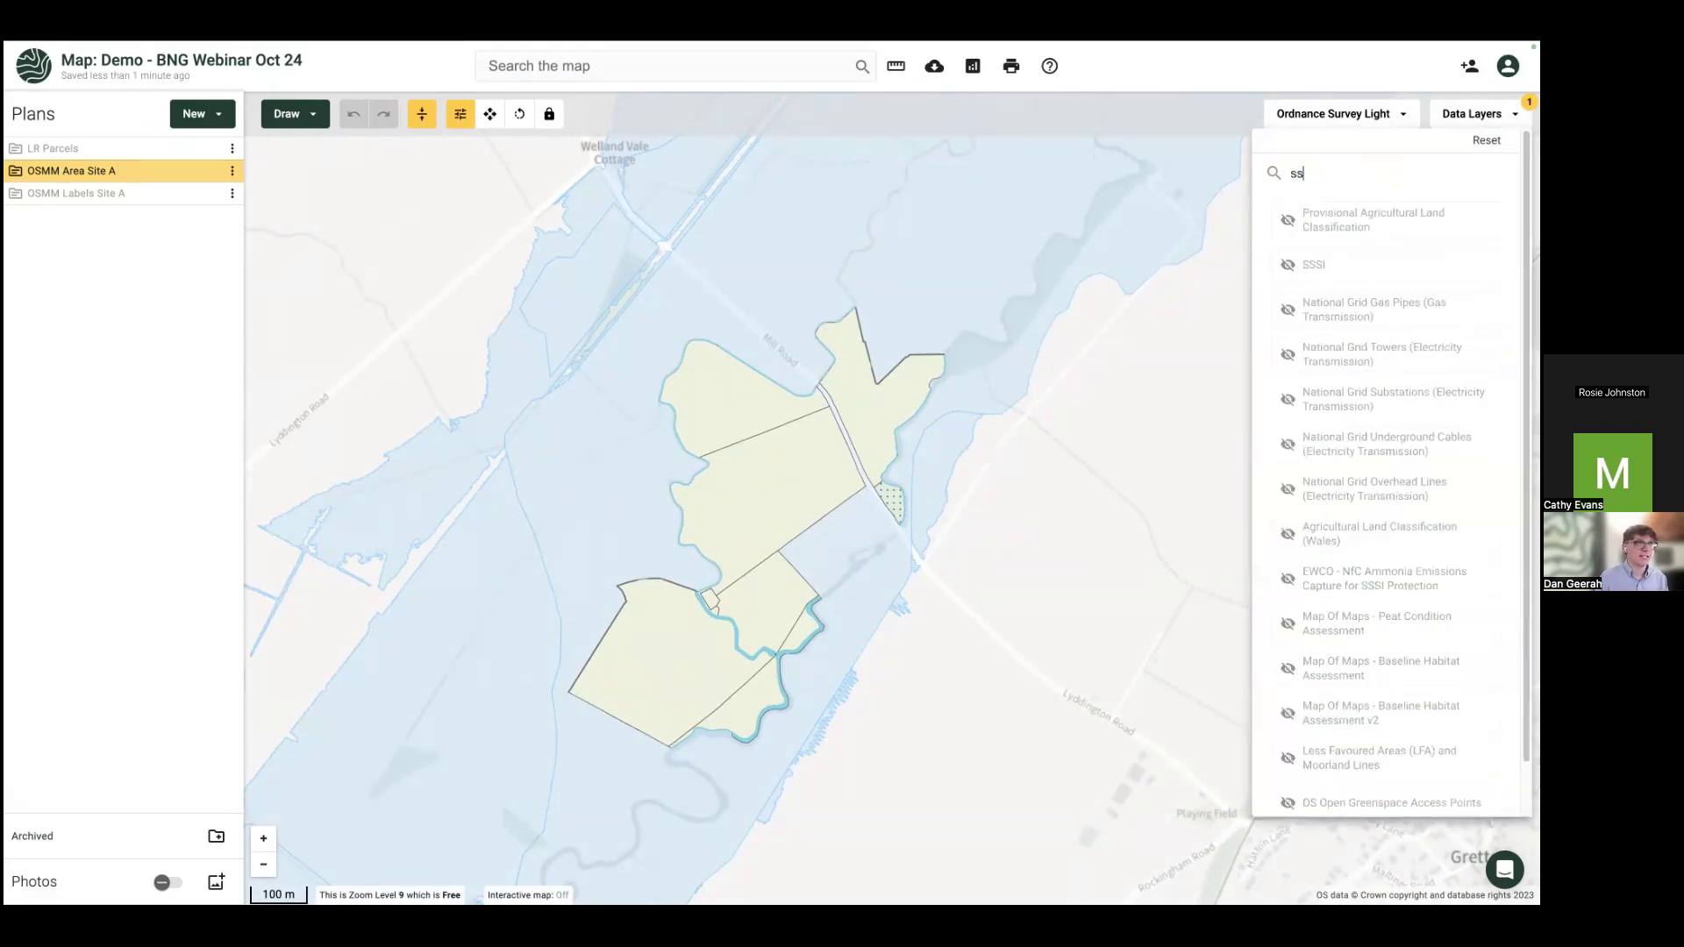
click(1353, 266)
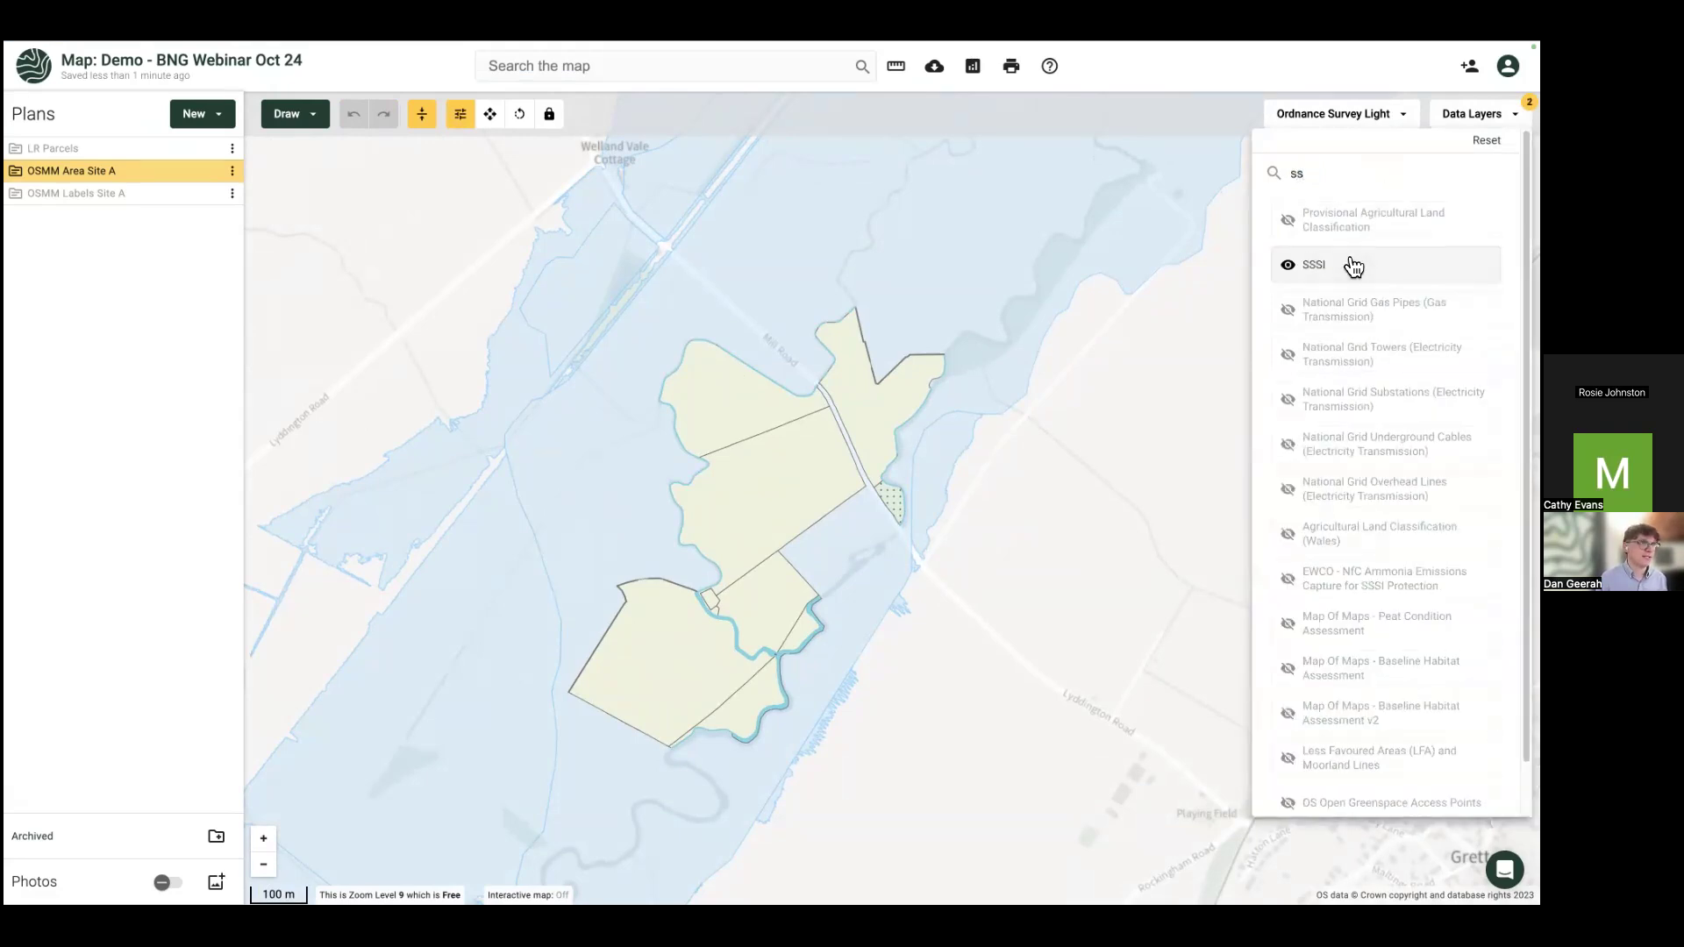
click(1330, 176)
key(BackSpace)
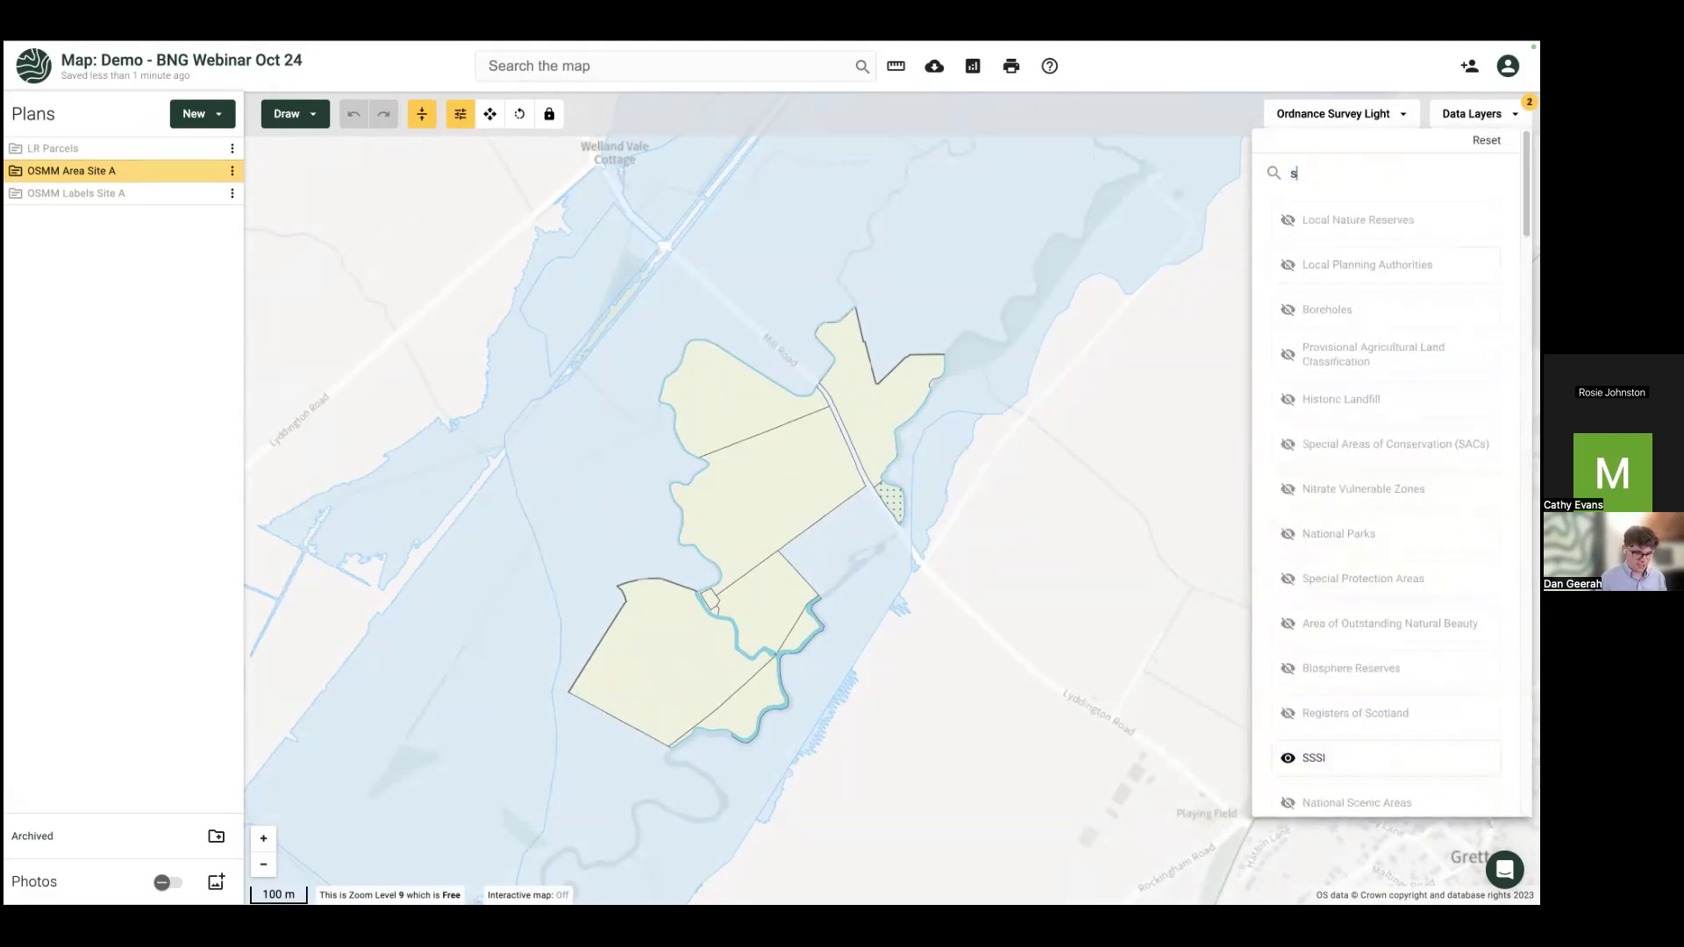
click(1366, 531)
click(1365, 492)
click(1365, 495)
click(1360, 533)
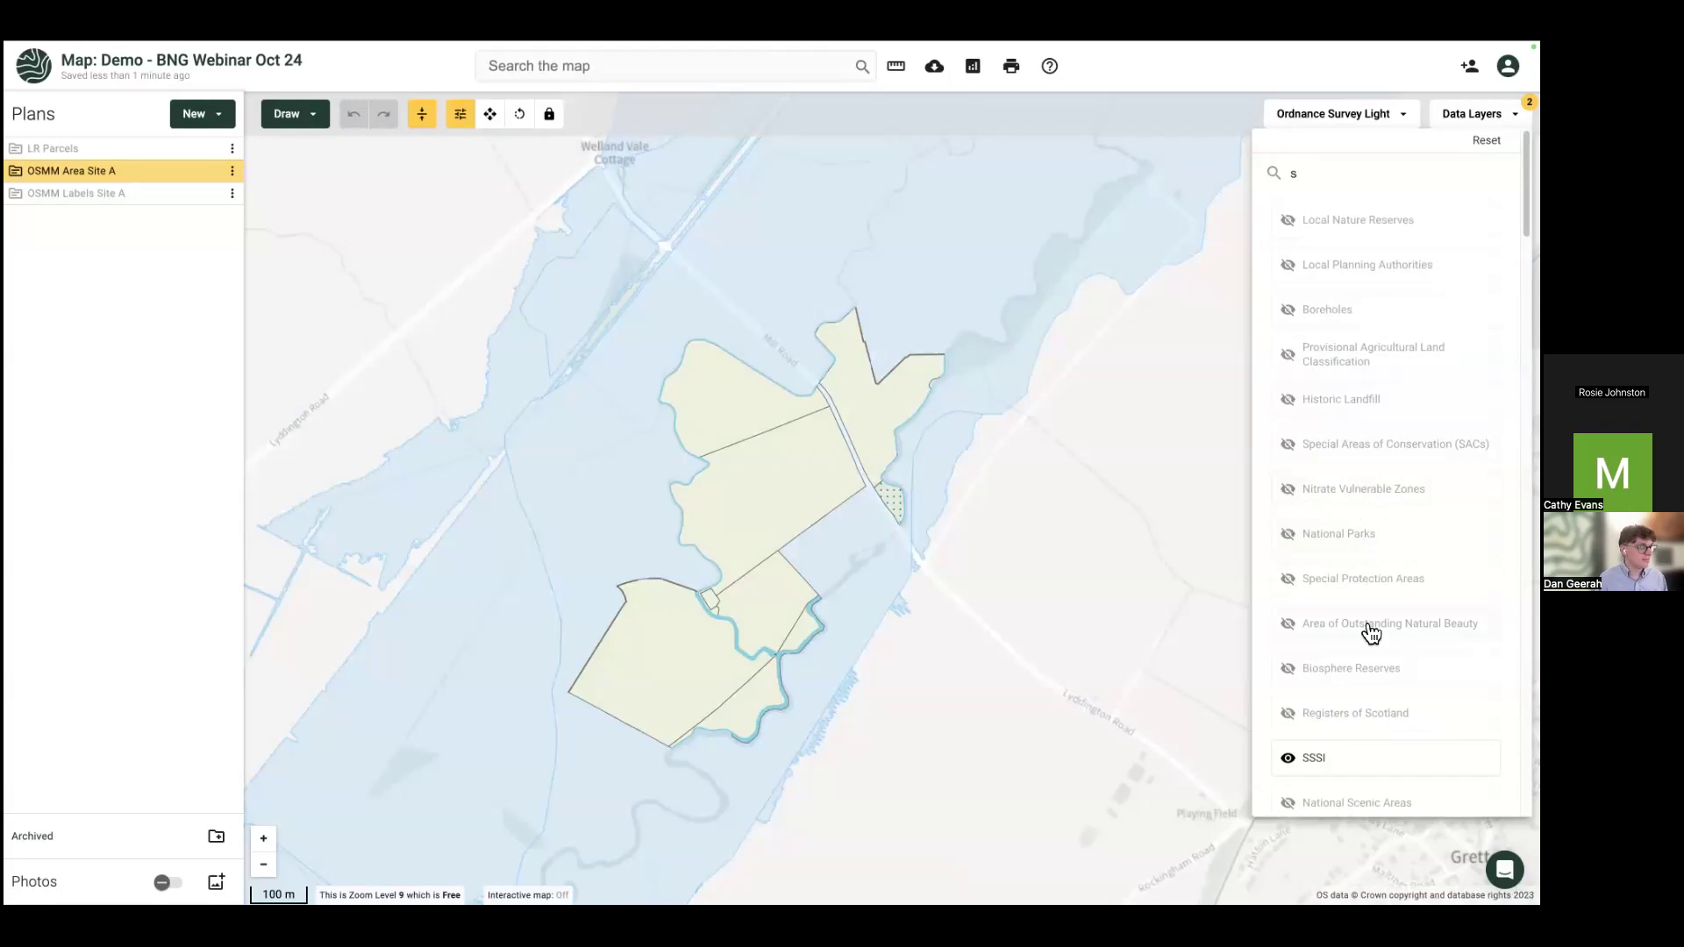
click(1358, 765)
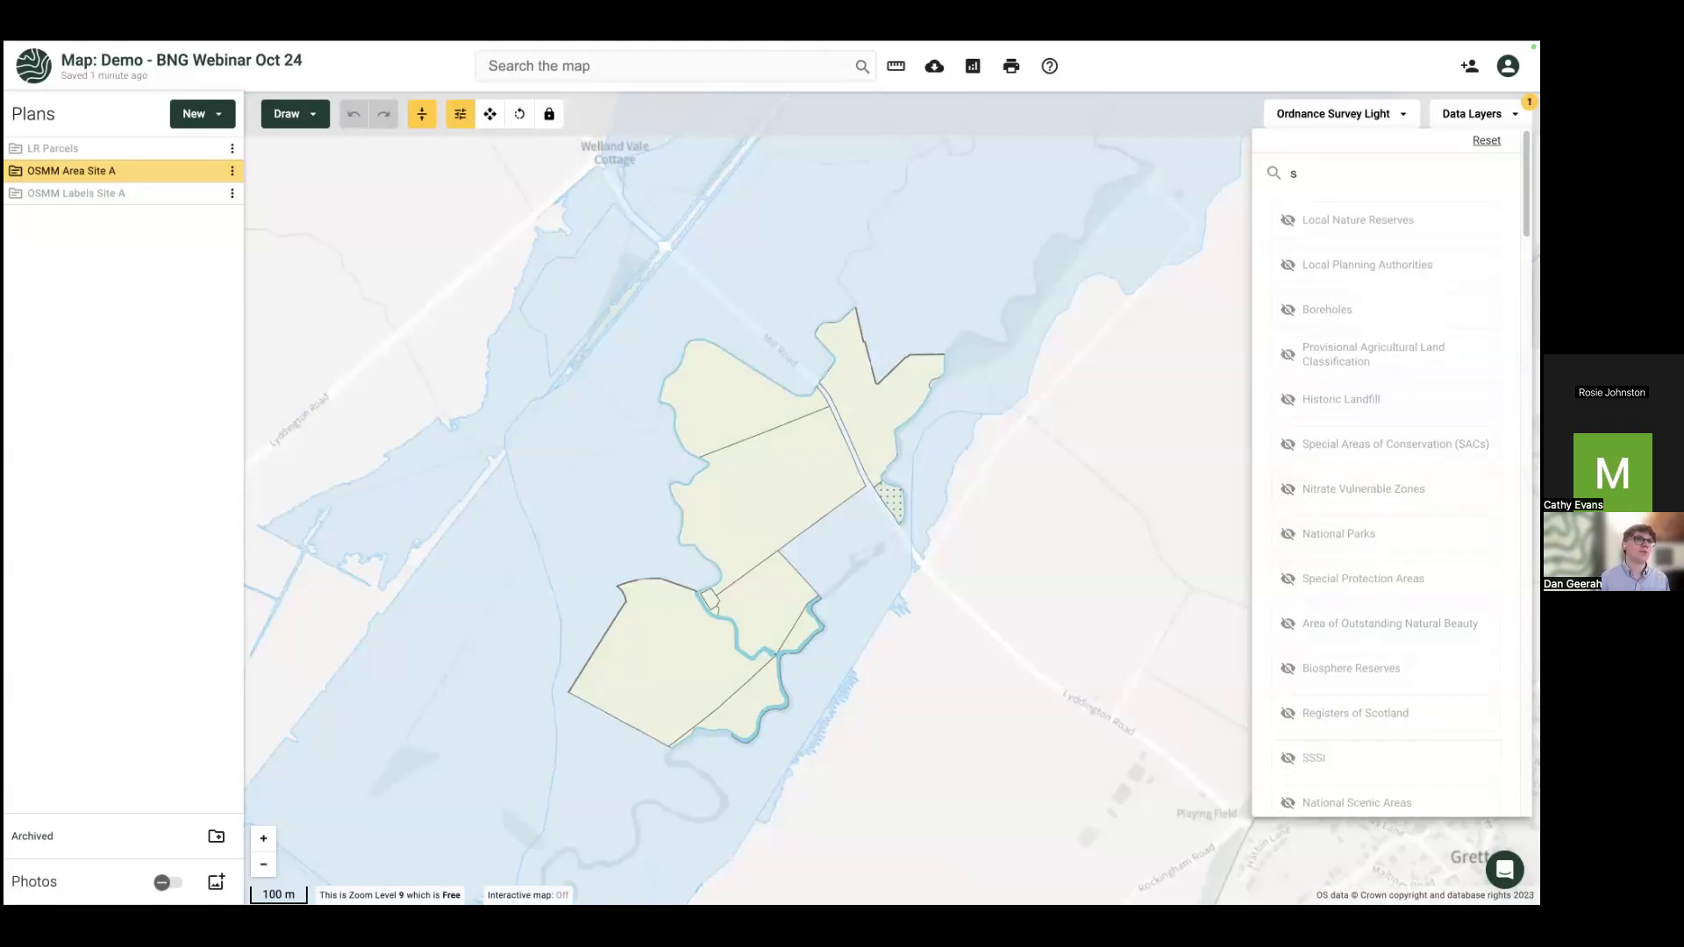
click(1486, 140)
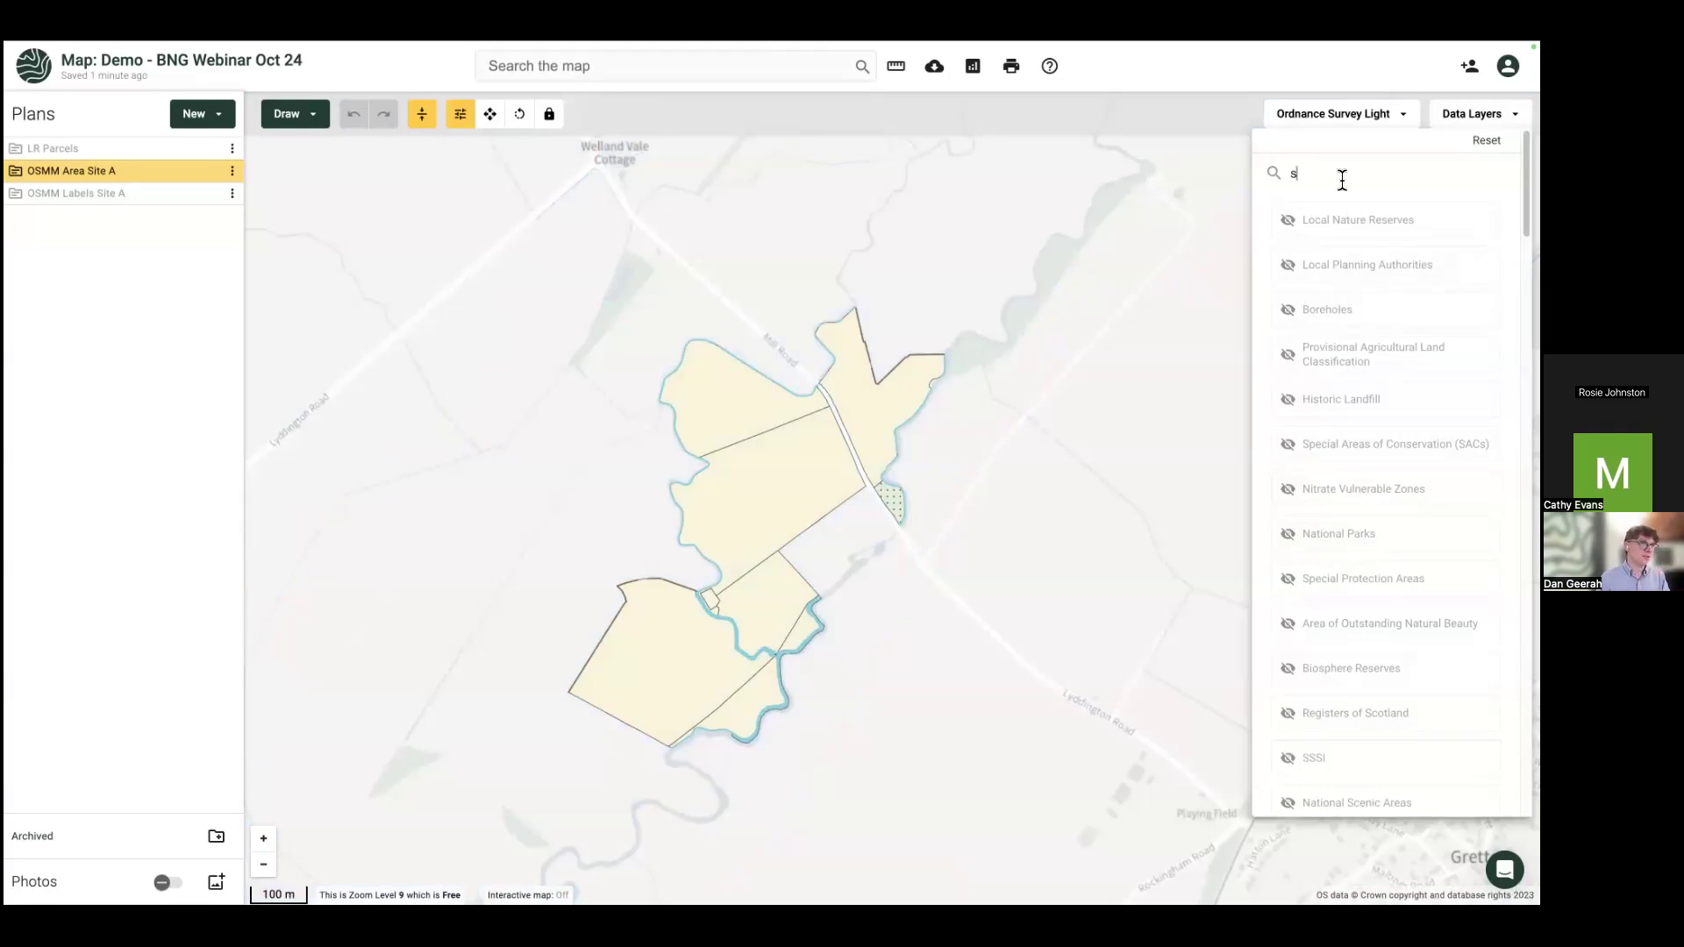
click(1075, 397)
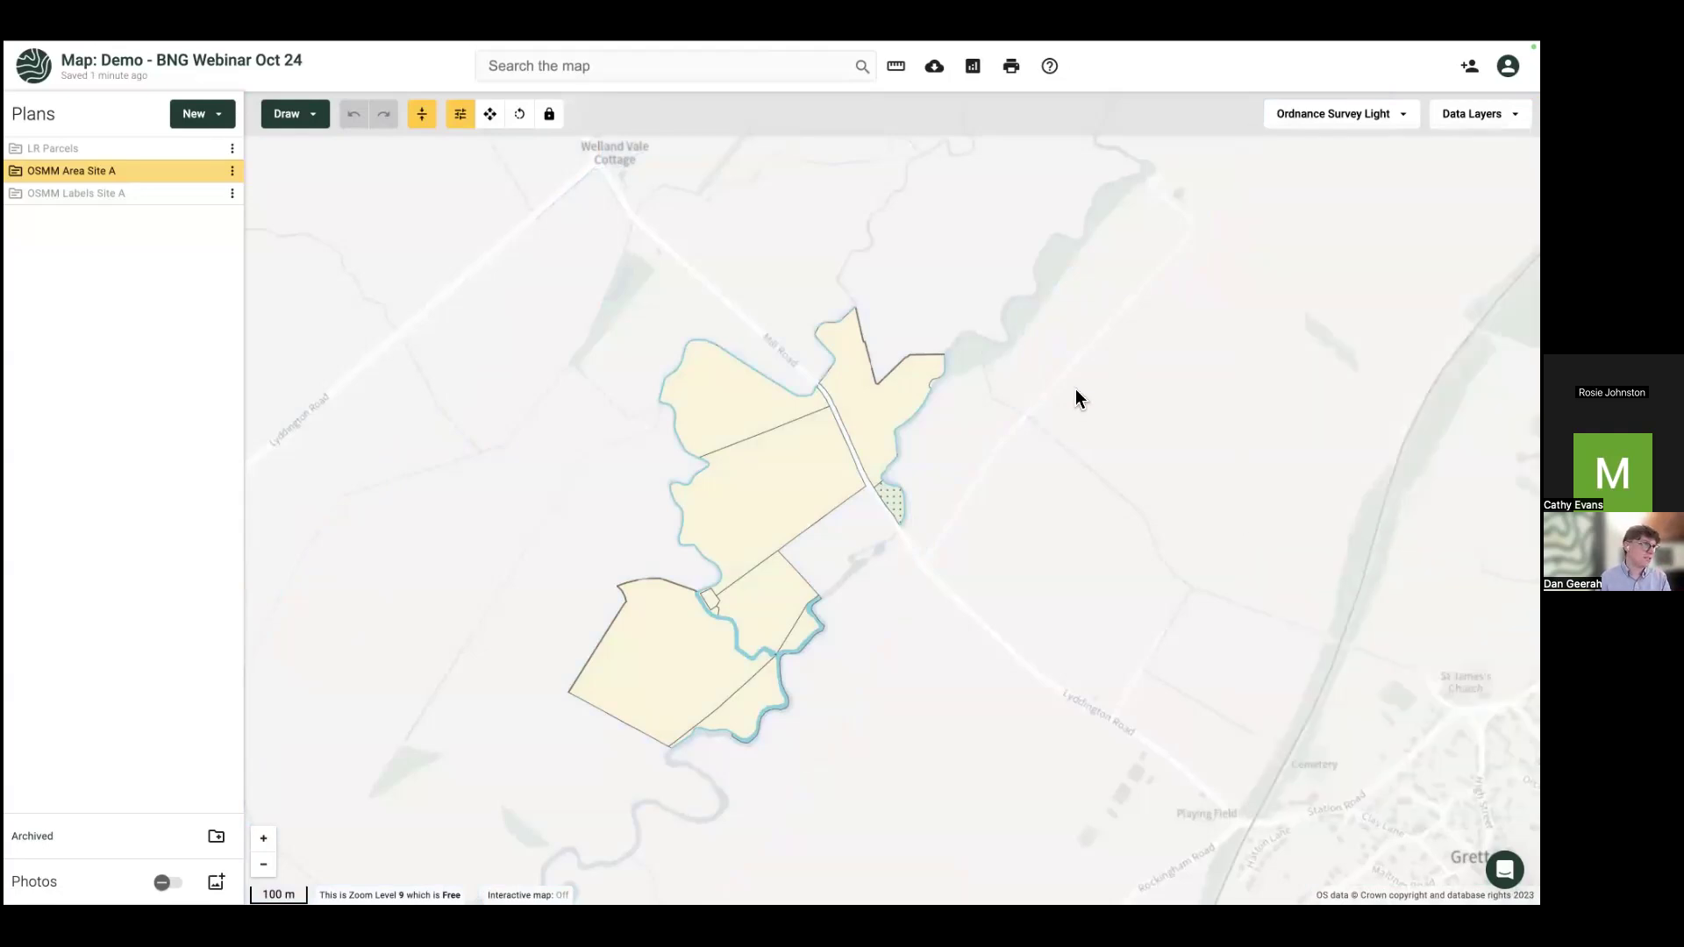
Step: Start a new data layers report using LR Parcels as the reference area
click(979, 82)
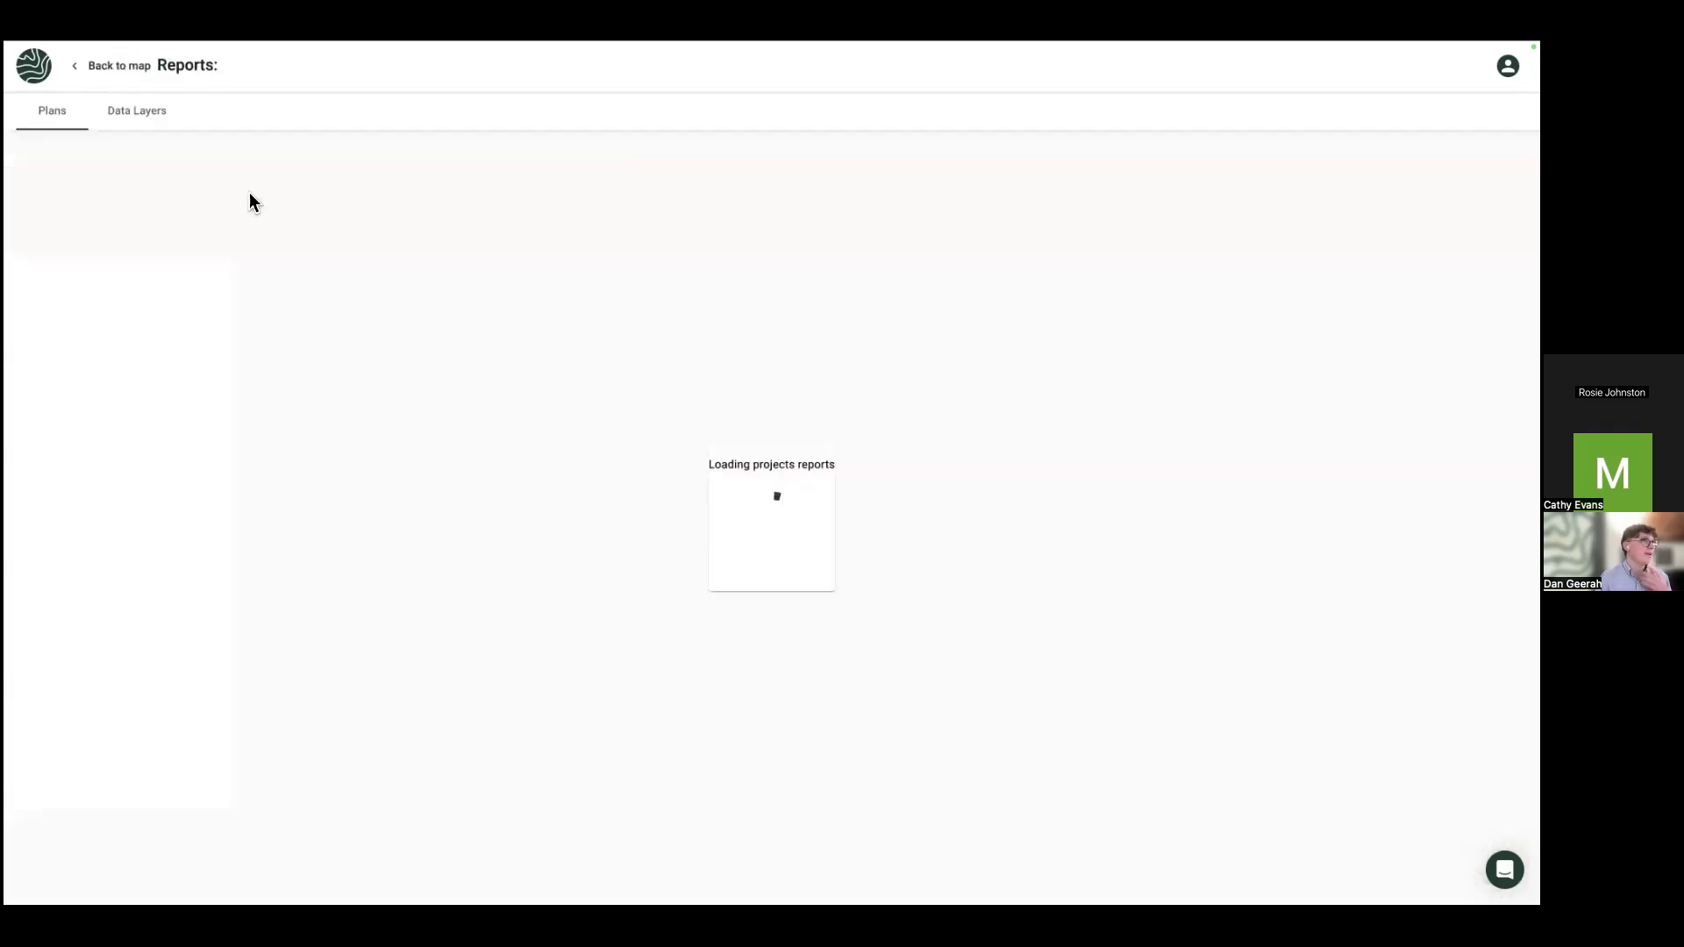
click(147, 121)
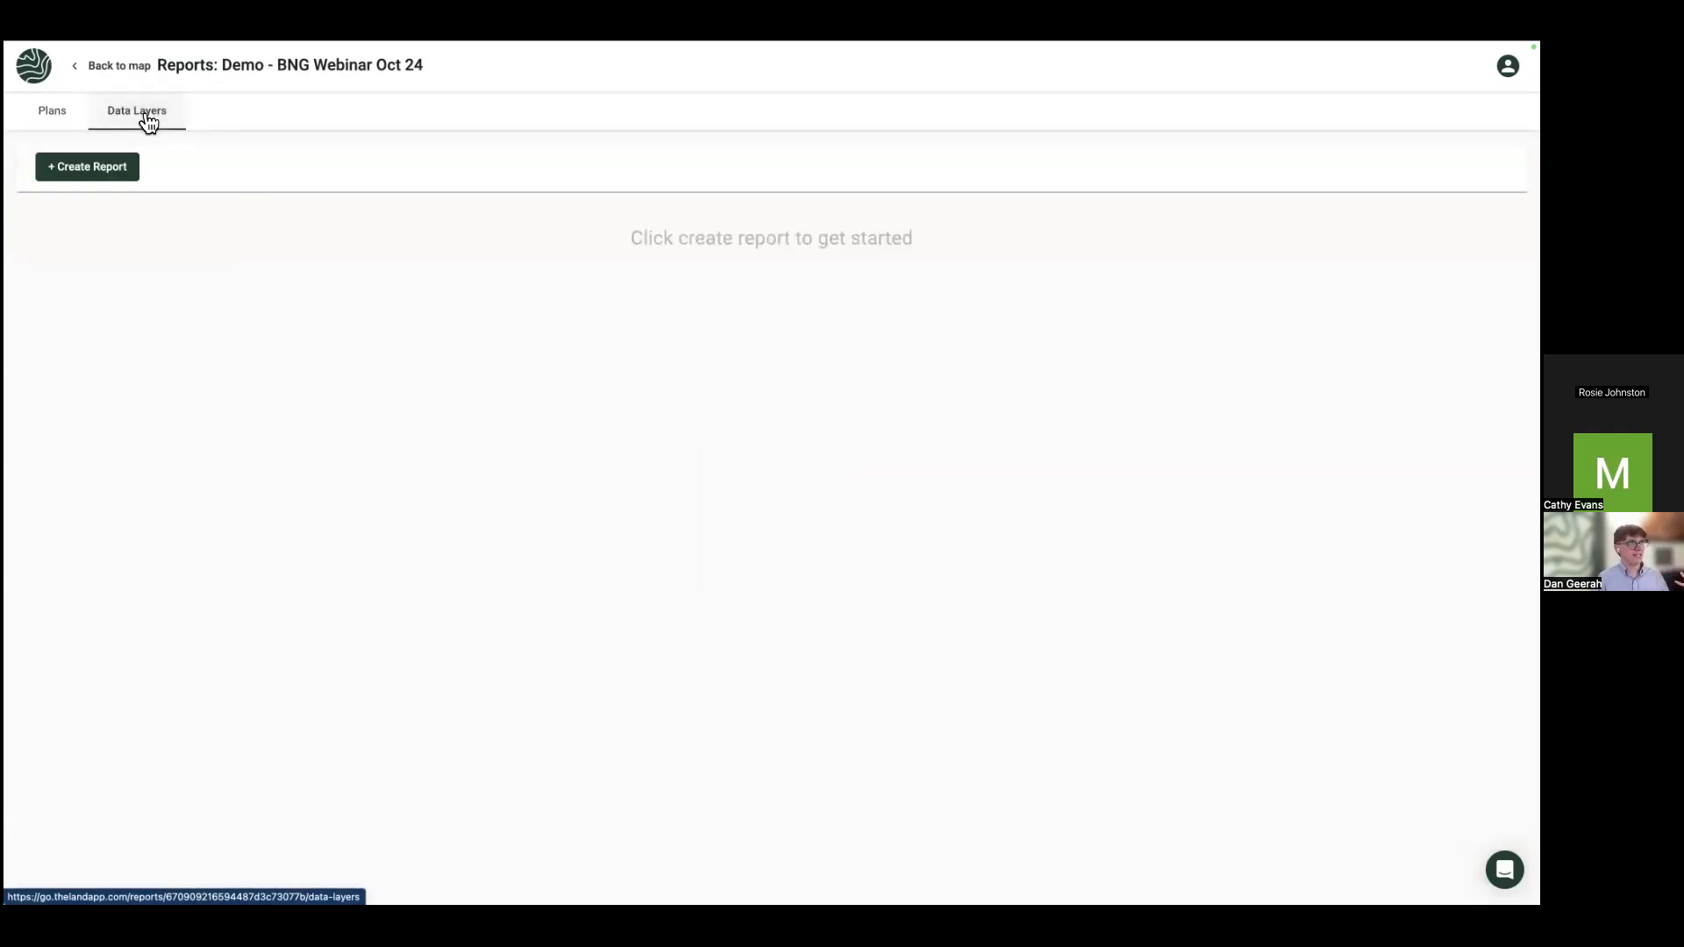
click(130, 183)
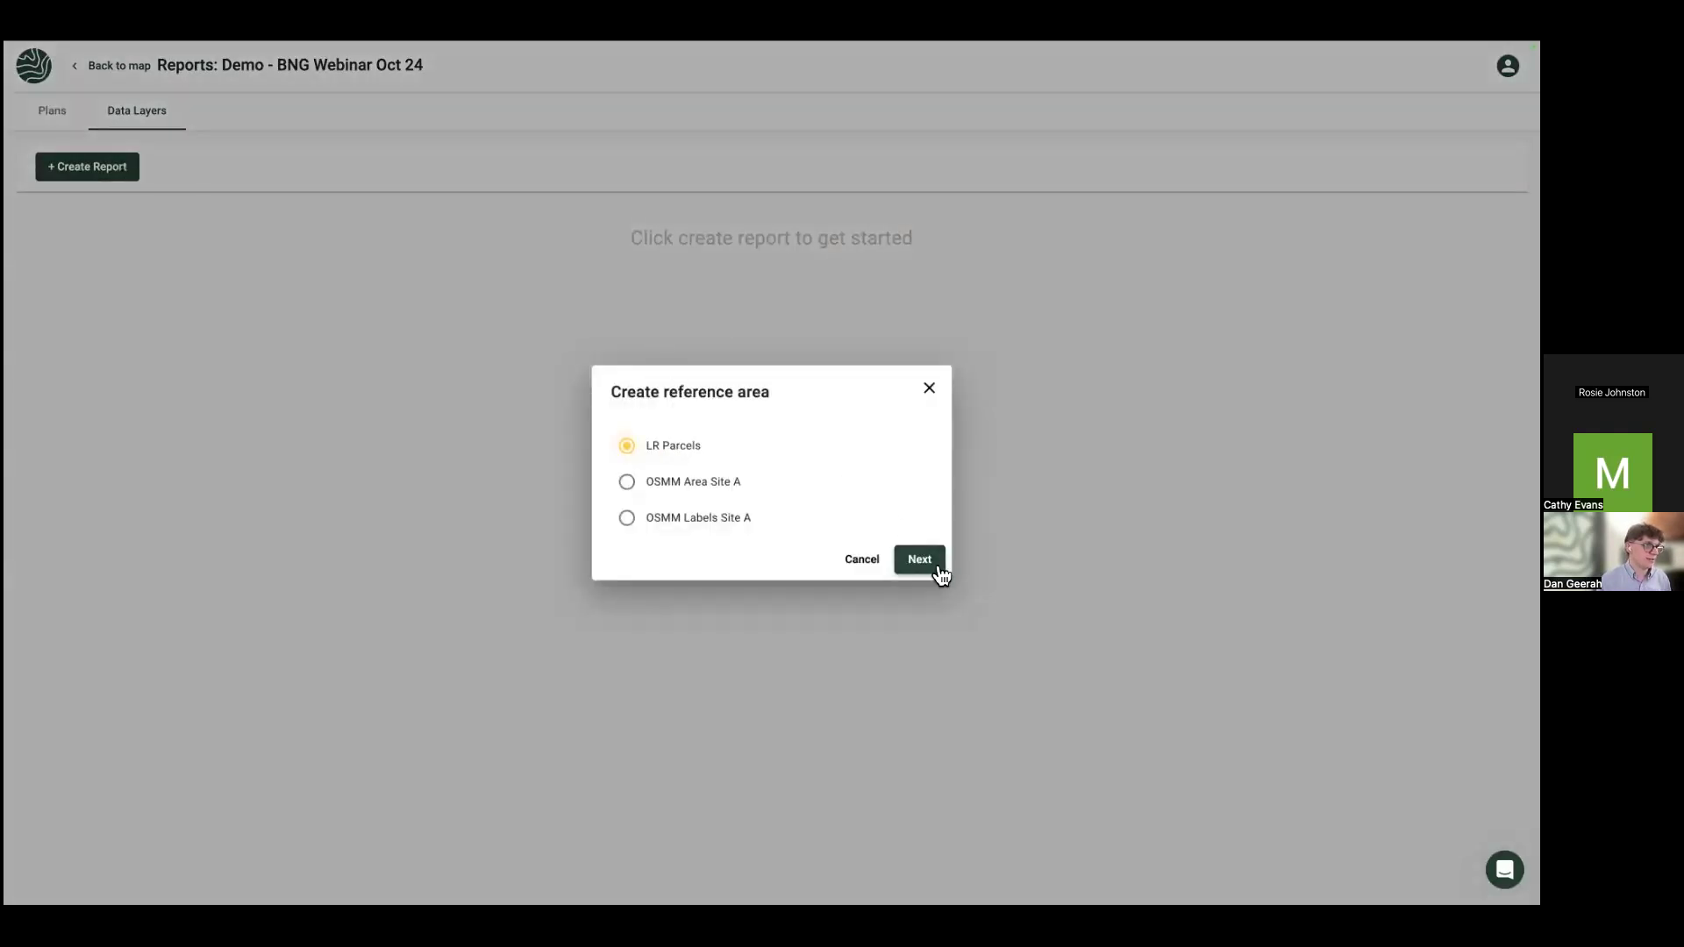
click(941, 574)
Step: Include the Access, Administrative, Designations, Utilities and Water data layers
click(646, 358)
click(646, 410)
click(648, 465)
scroll(650, 561, down, 3)
click(647, 614)
click(647, 666)
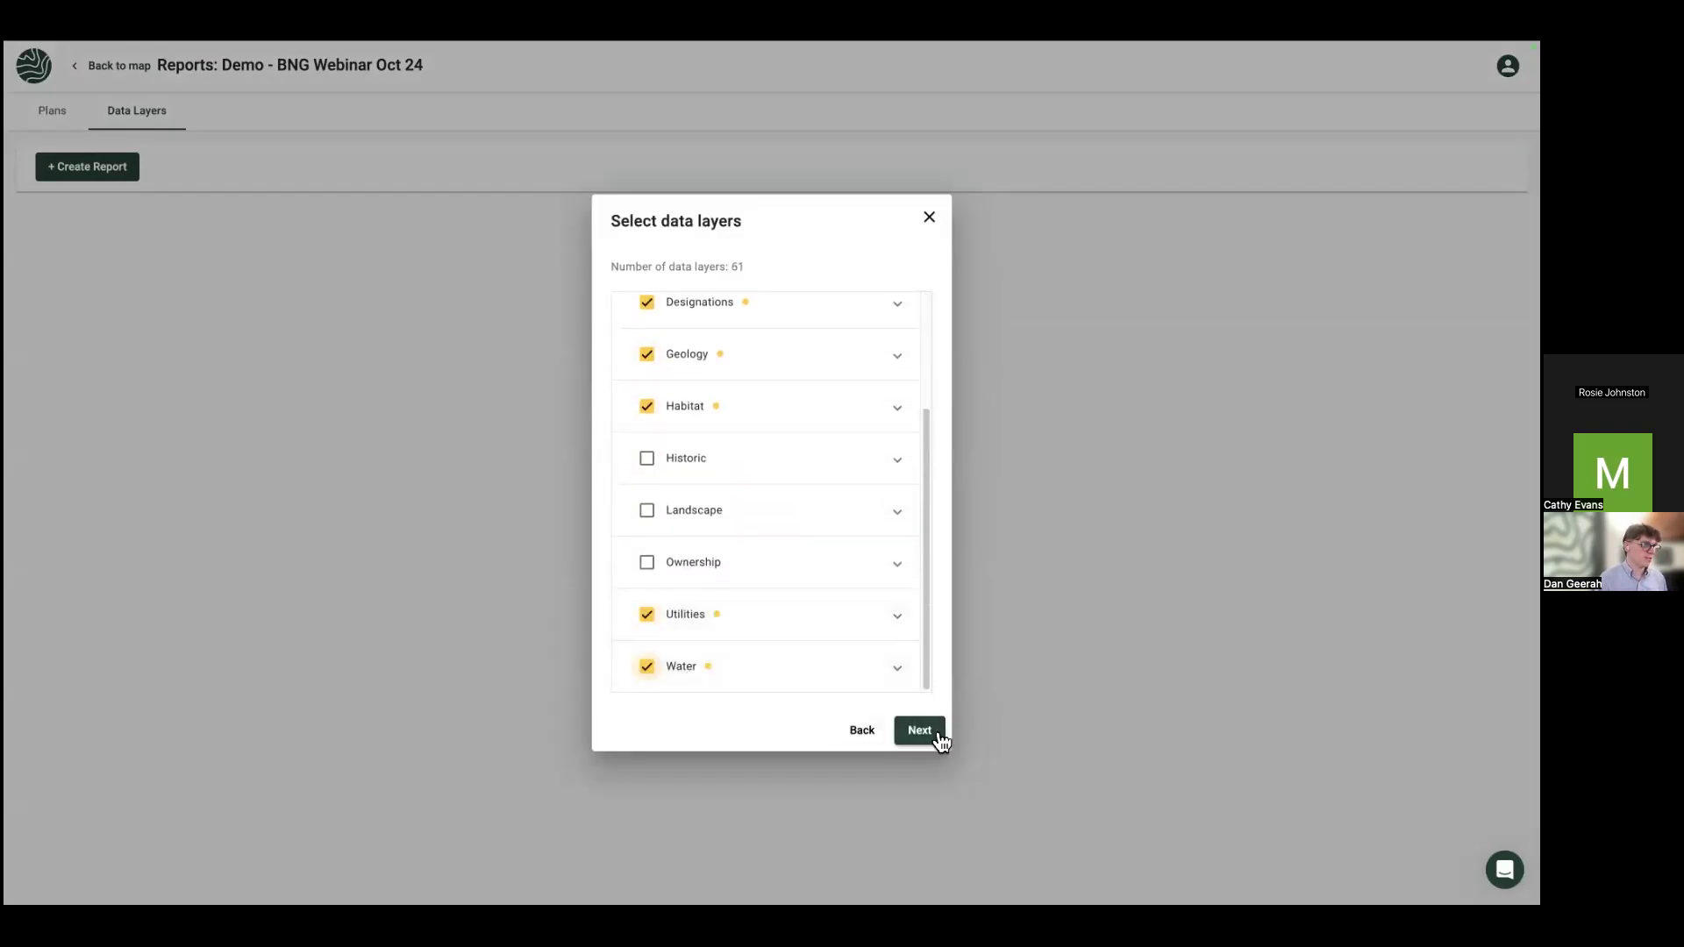
Step: Name the report 'Site A' and finish creating it
click(919, 729)
click(699, 478)
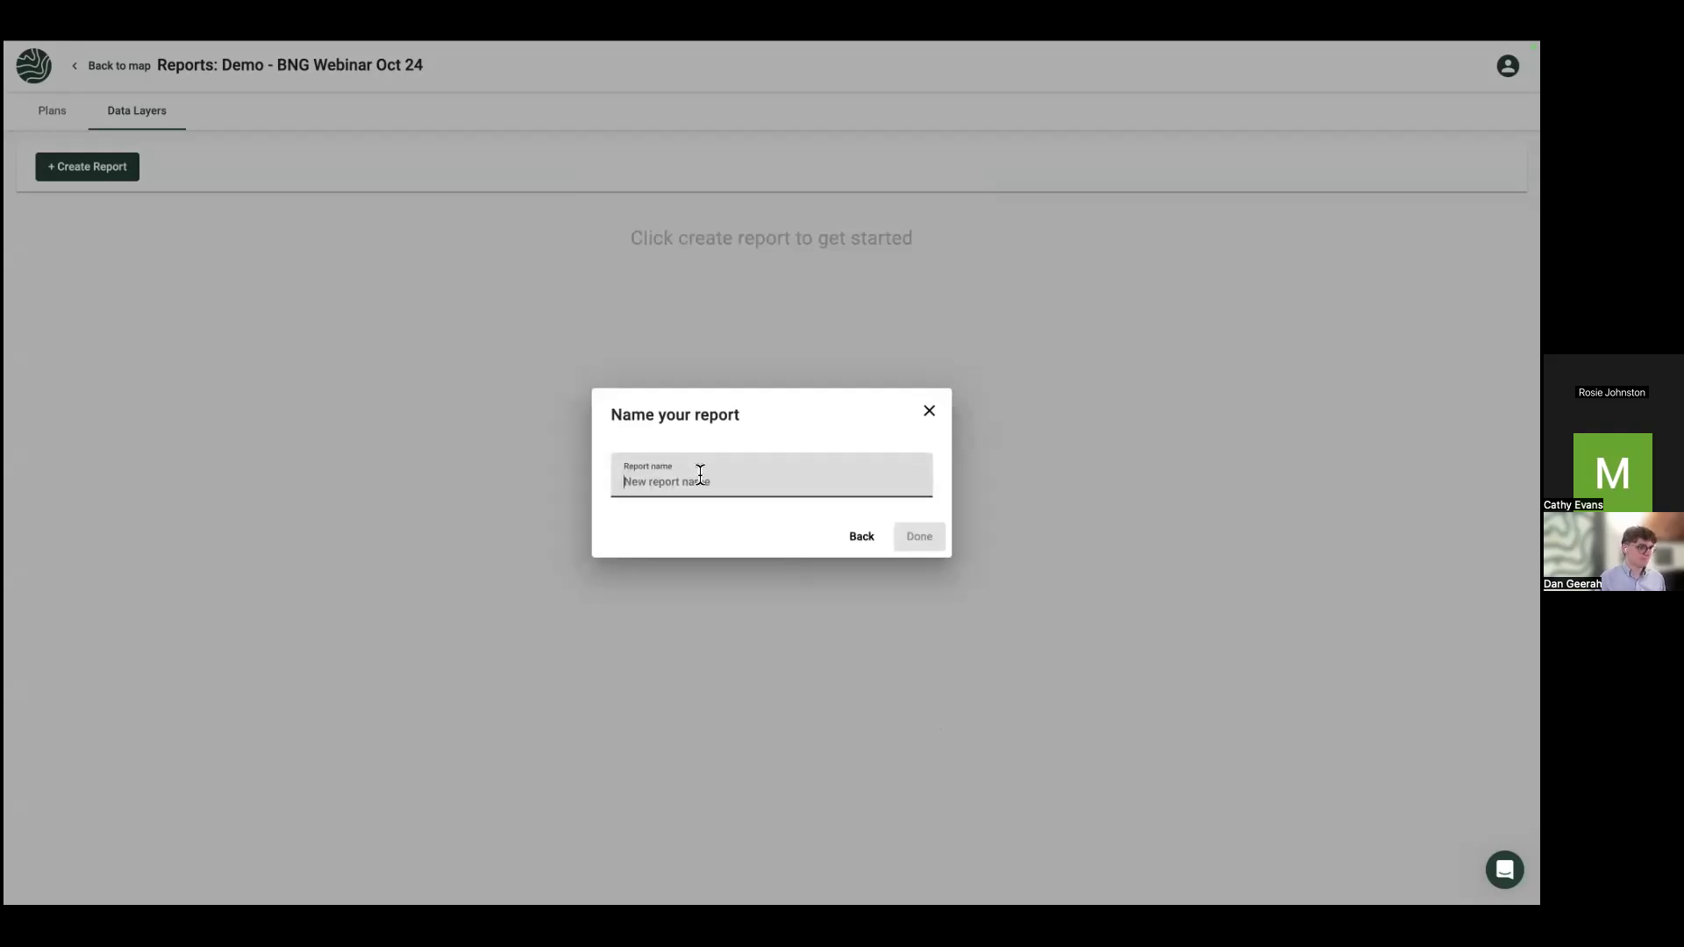
text(Sitr)
key(BackSpace)
text(e A)
click(937, 542)
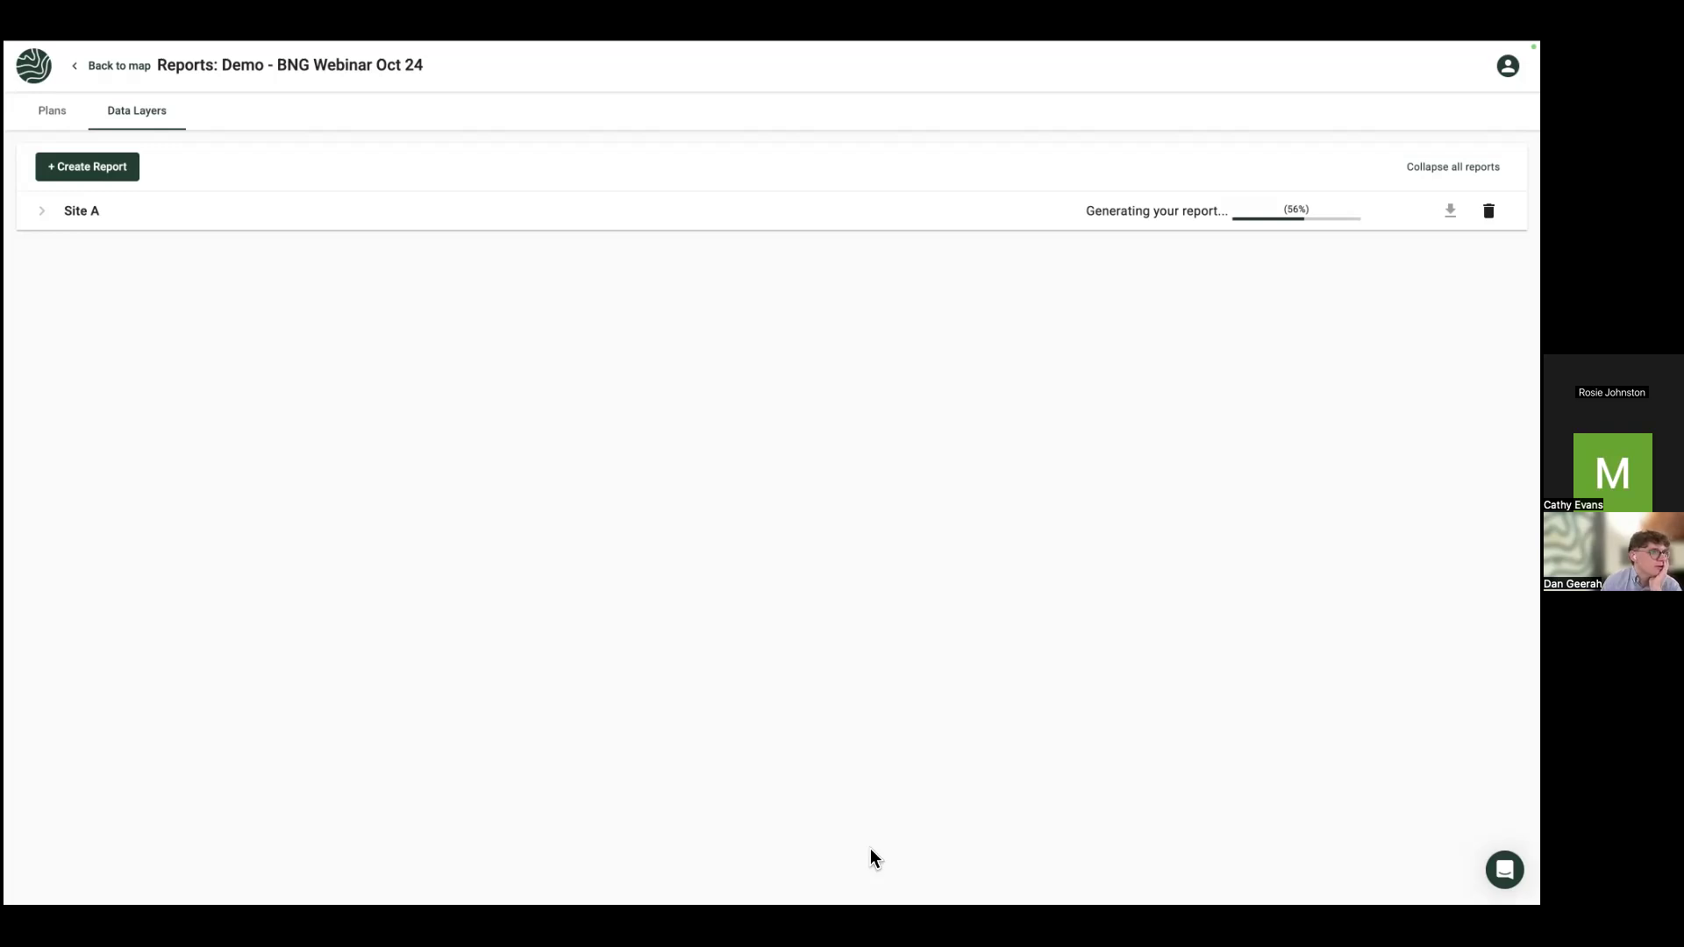
Step: Once the Site A report is generating, go back to the project map
key(alt+Left)
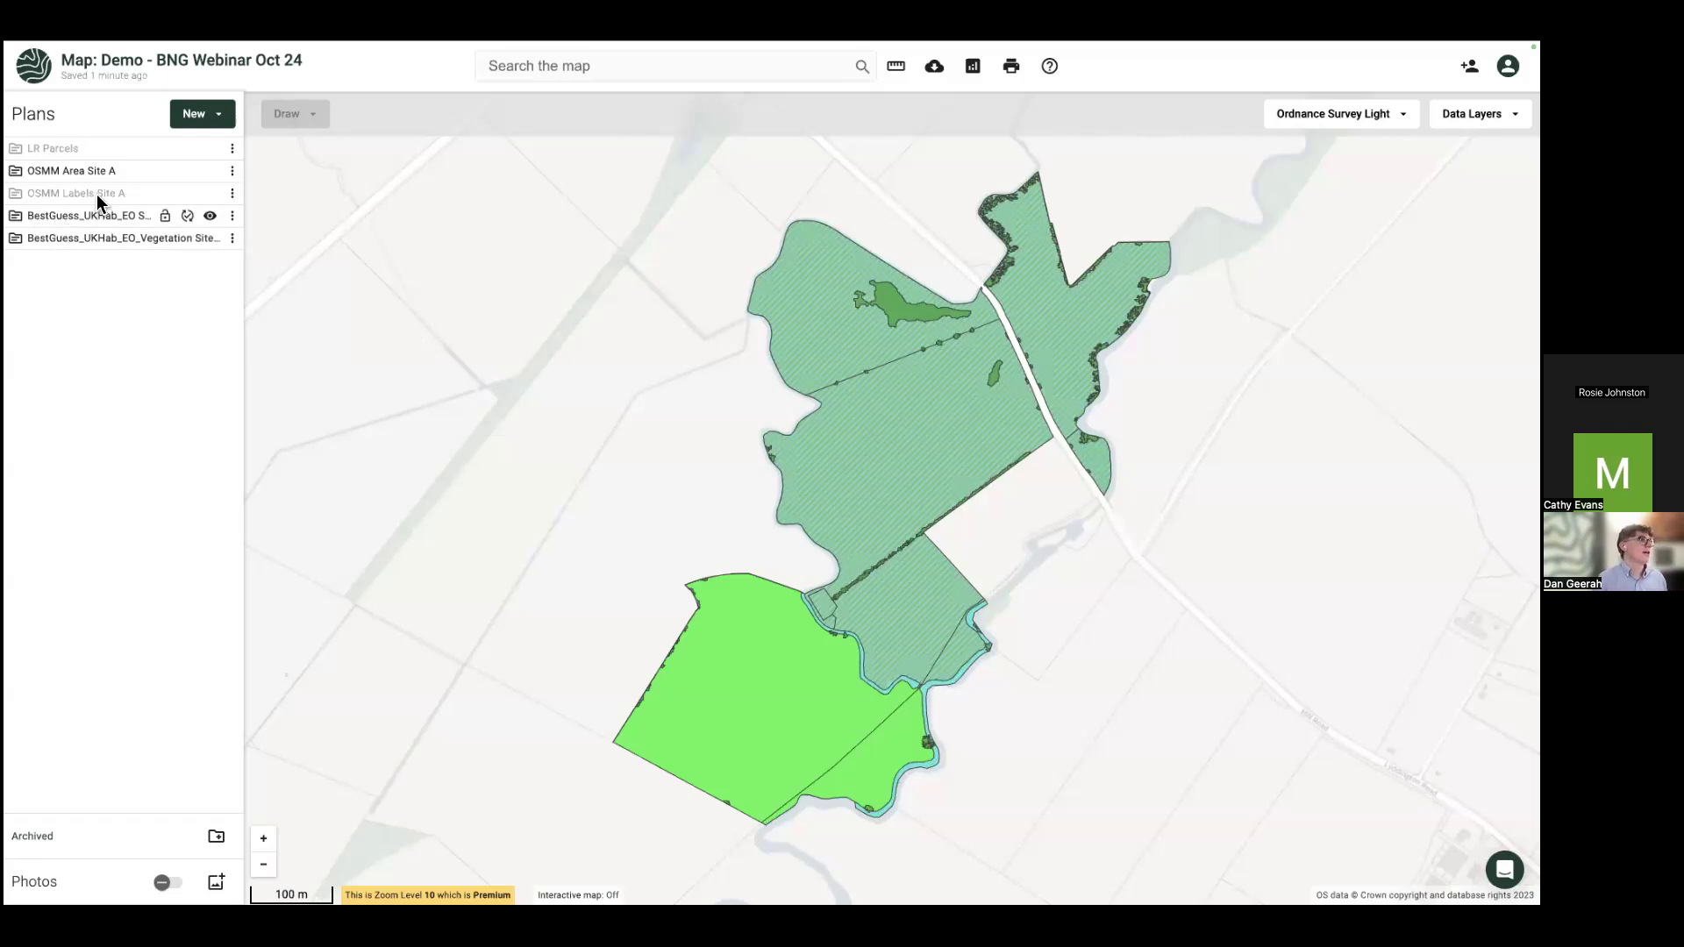
Step: Hide and re-show the BestGuess habitat and vegetation layers to compare them
click(210, 215)
click(211, 238)
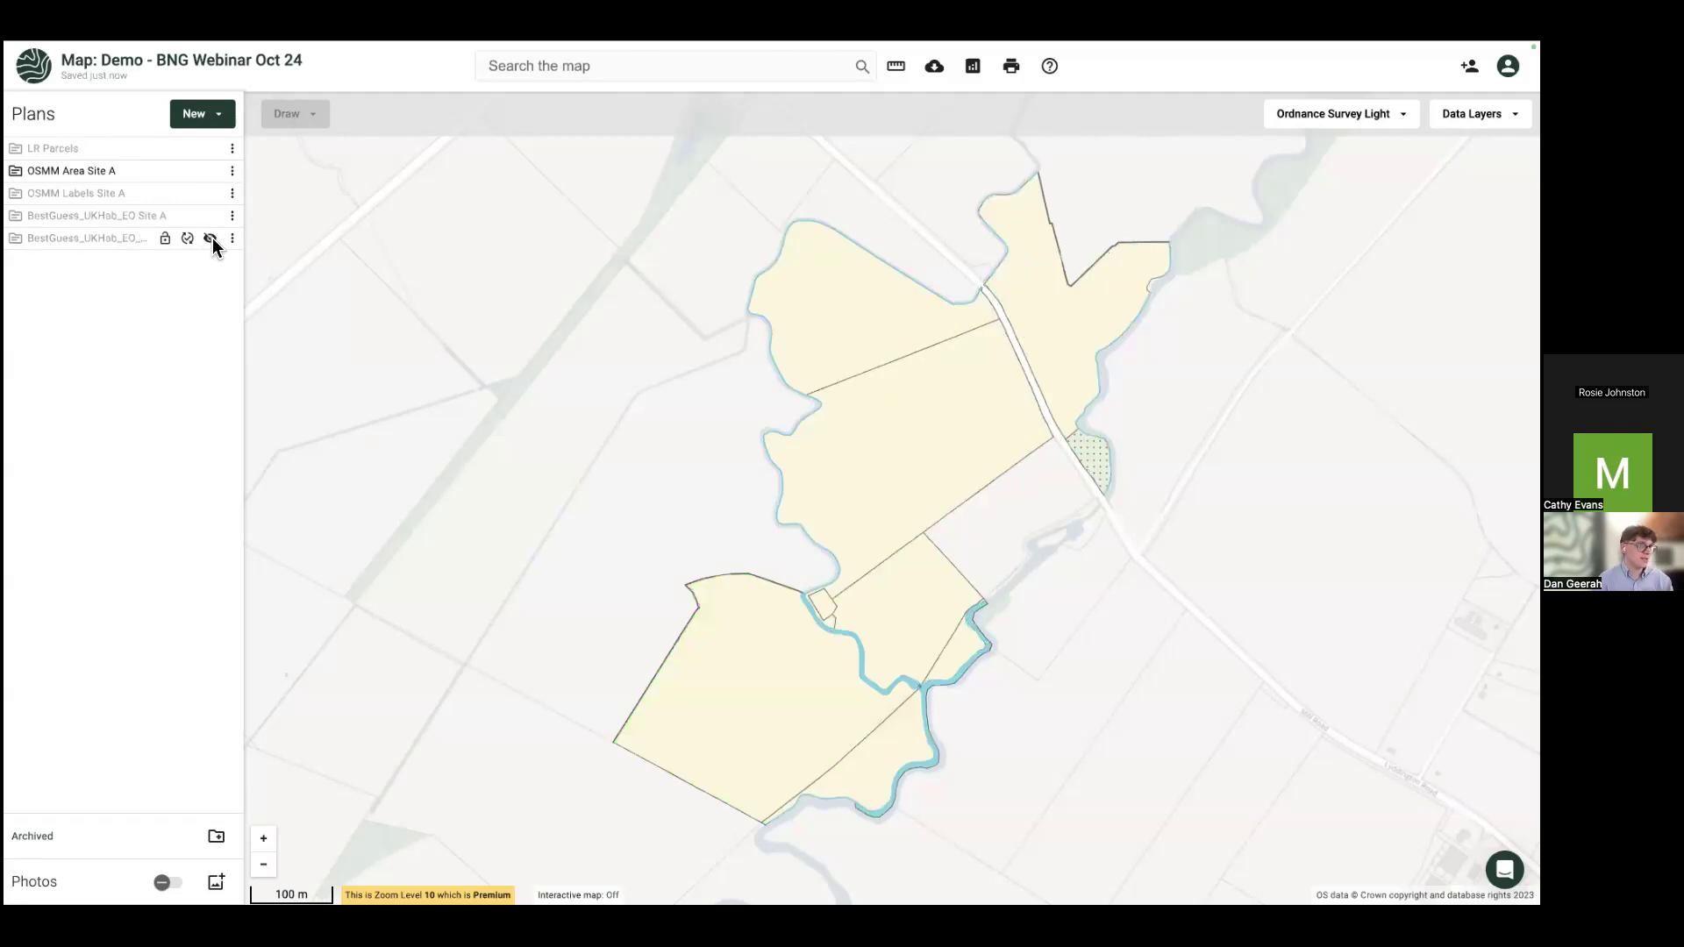
click(212, 239)
click(212, 216)
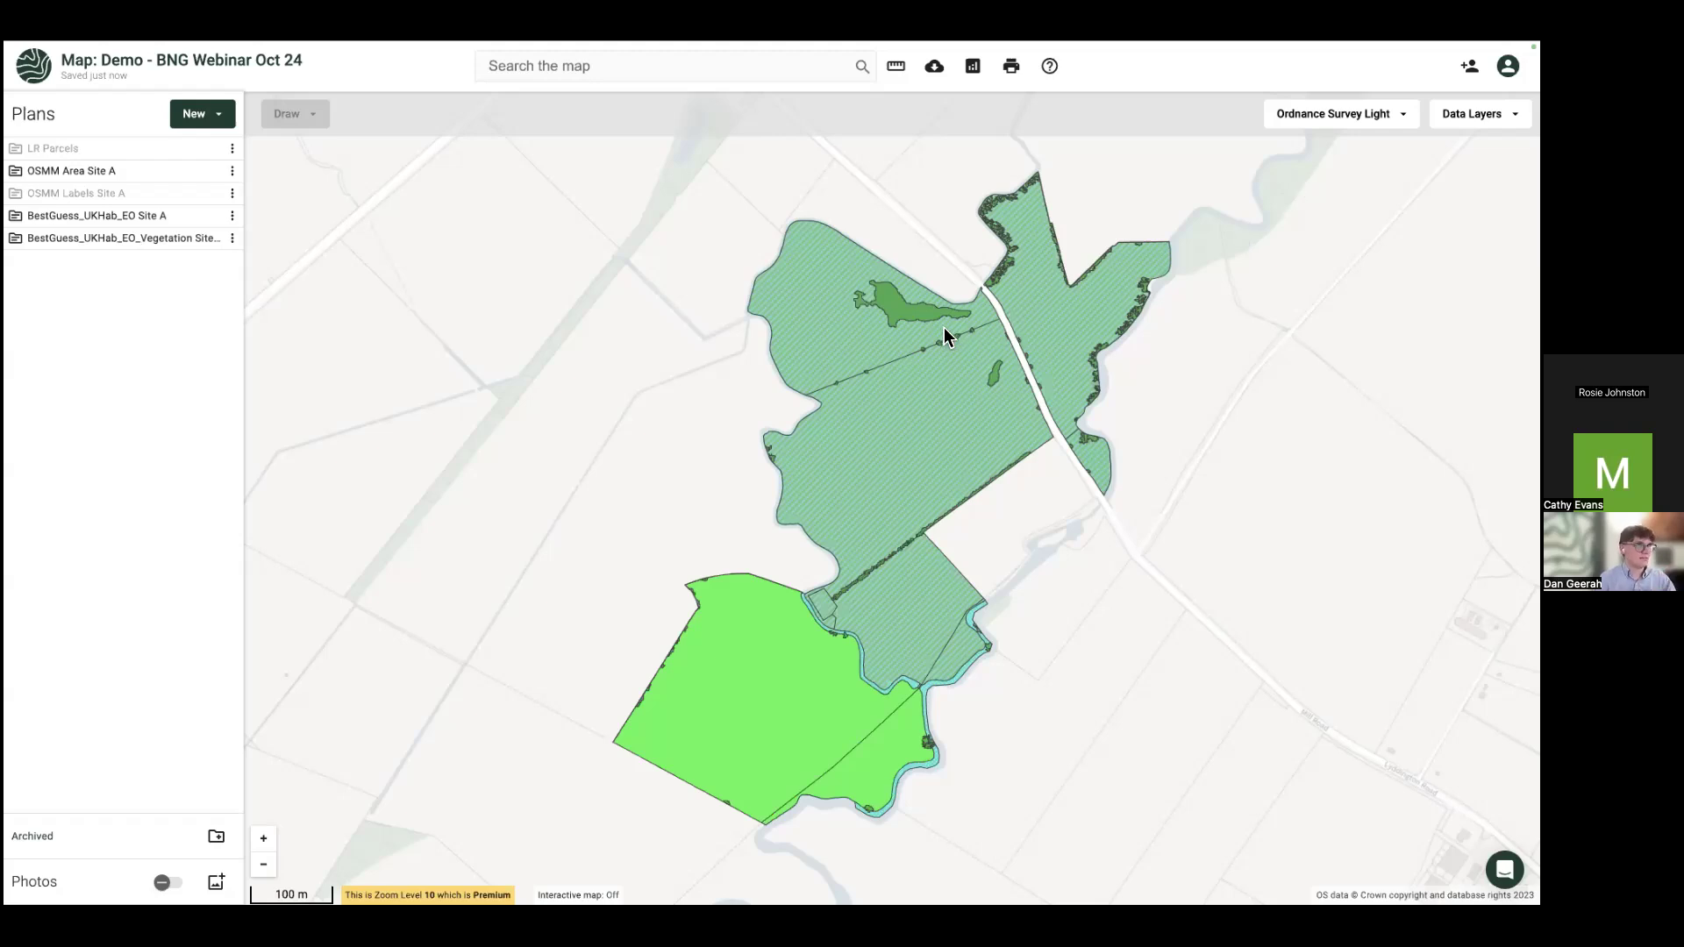
Step: Inspect the floodplain wetland polygons (6.57 ha, adjacent 2.05 ha) and the Modified grassland polygon
click(920, 441)
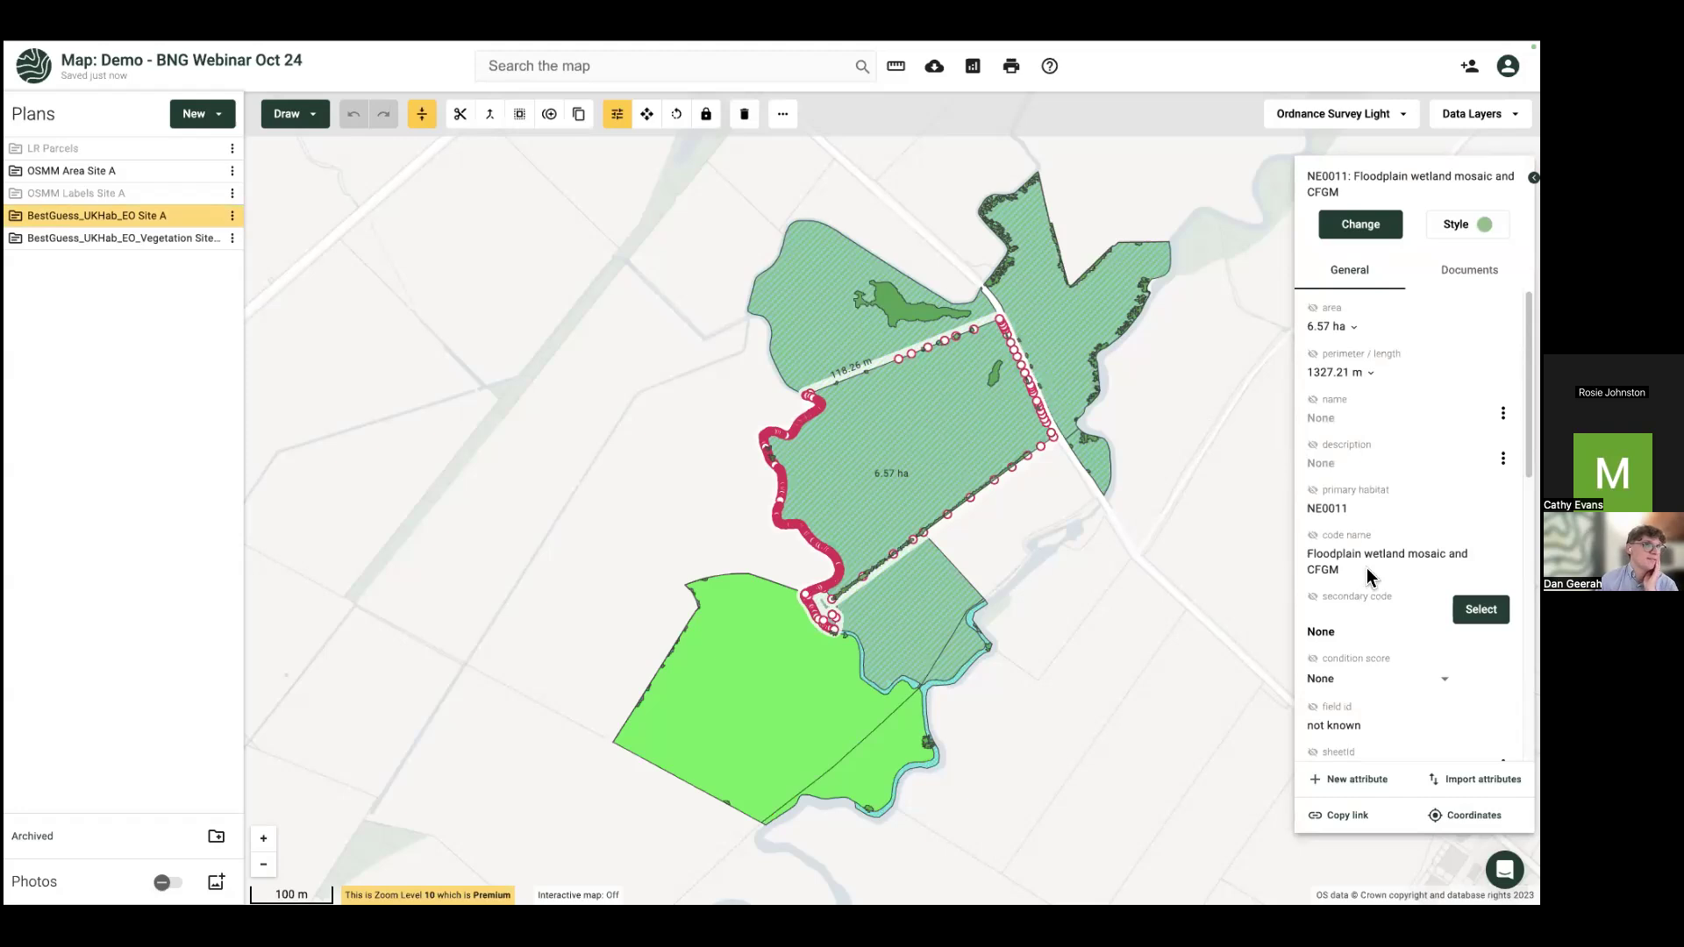
click(925, 621)
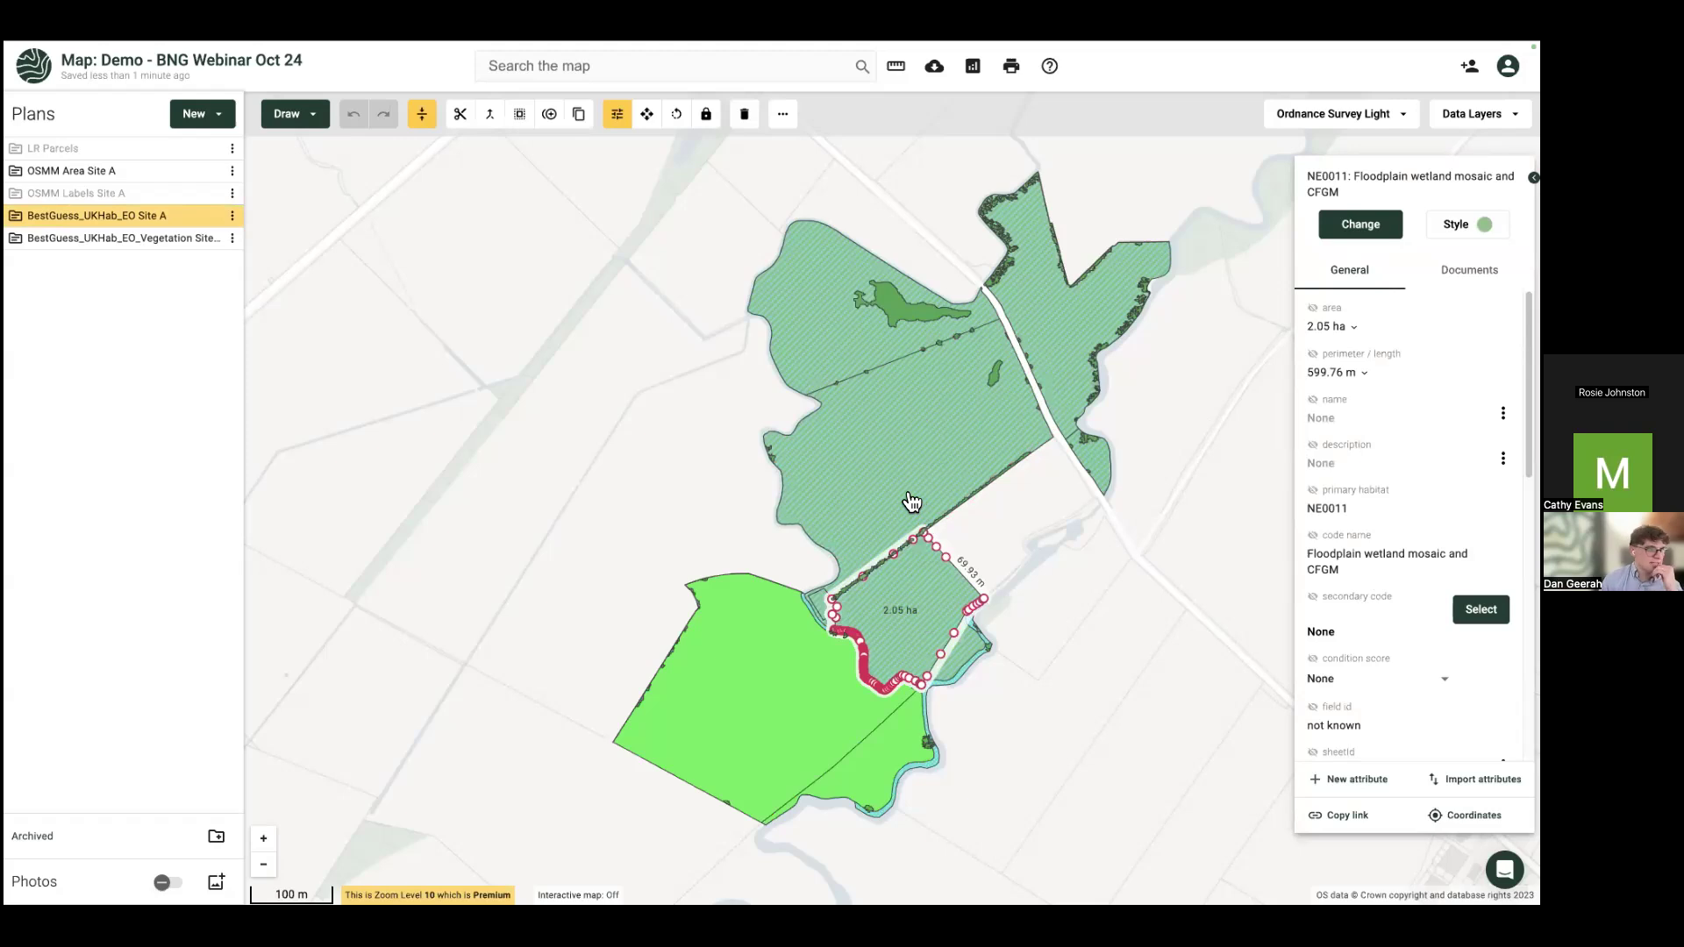
click(910, 494)
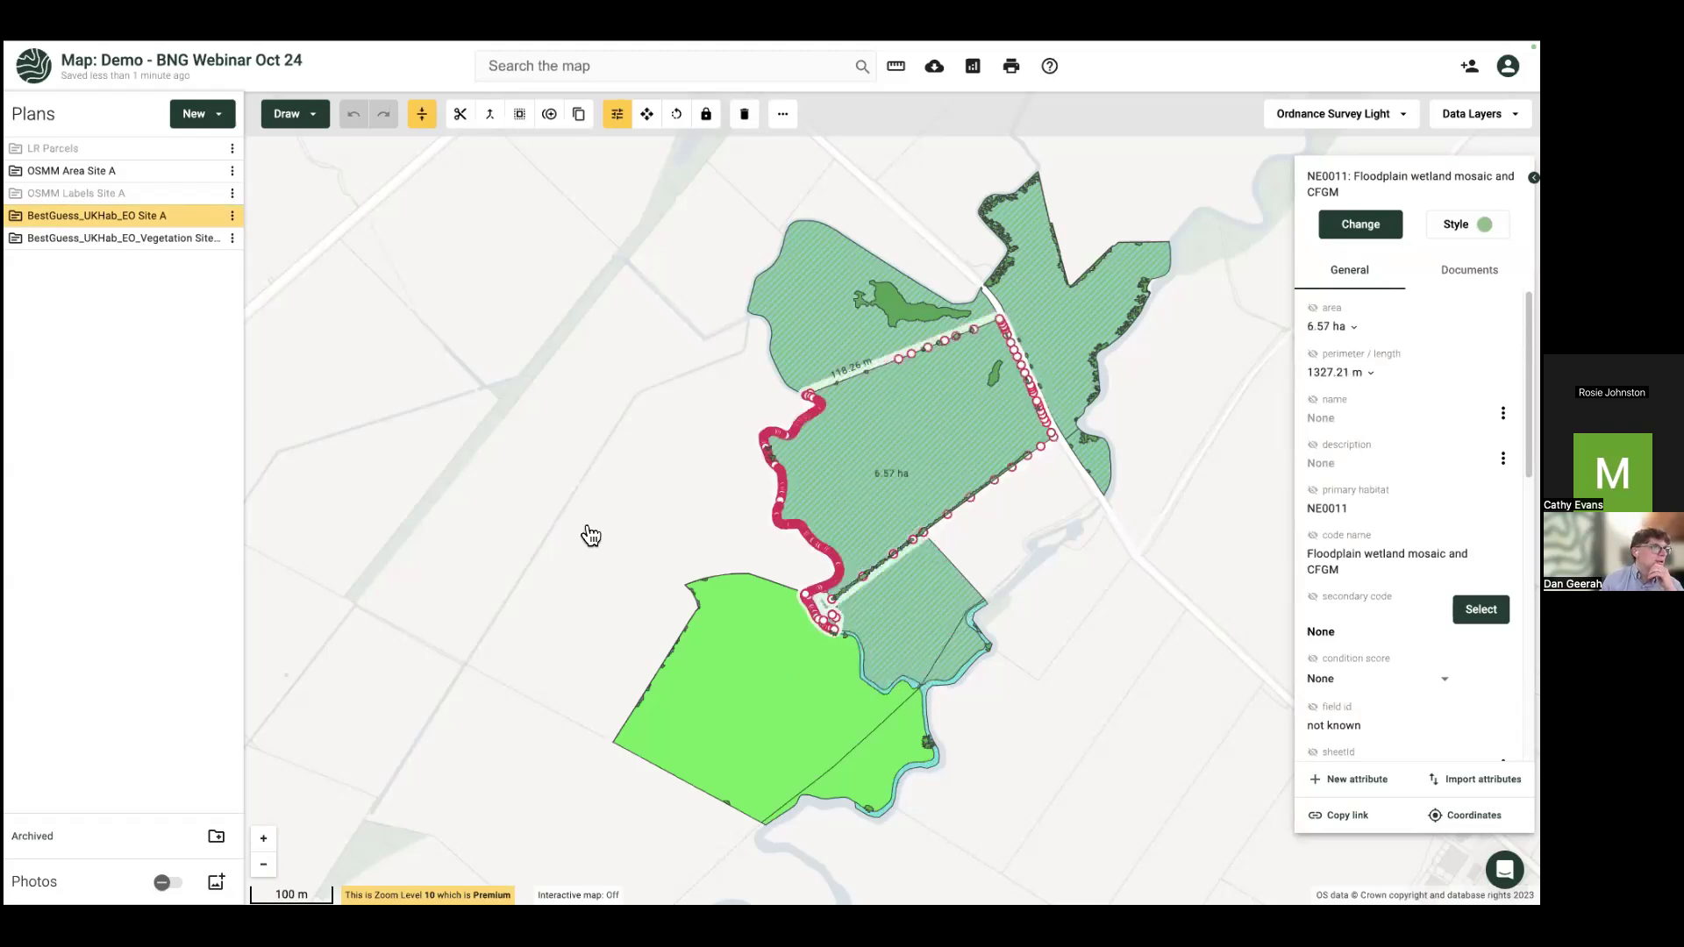
click(769, 704)
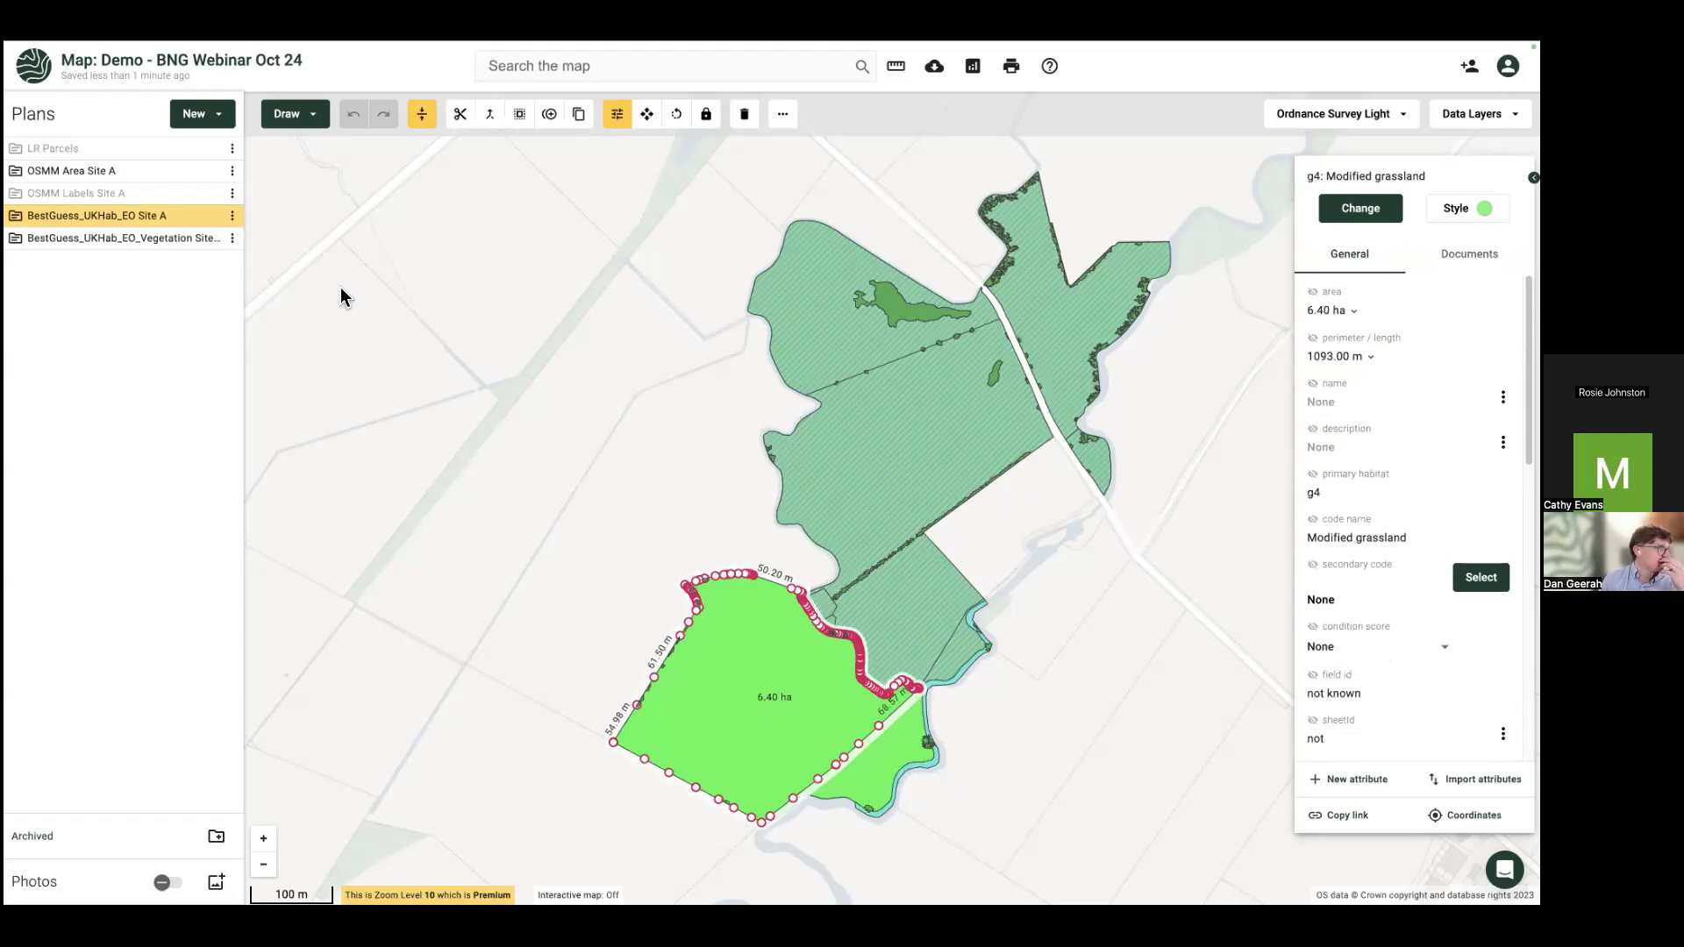
Step: Hide the OSMM Area Site A parcels, leaving the BestGuess habitat and vegetation layers showing
mouse_move(213, 243)
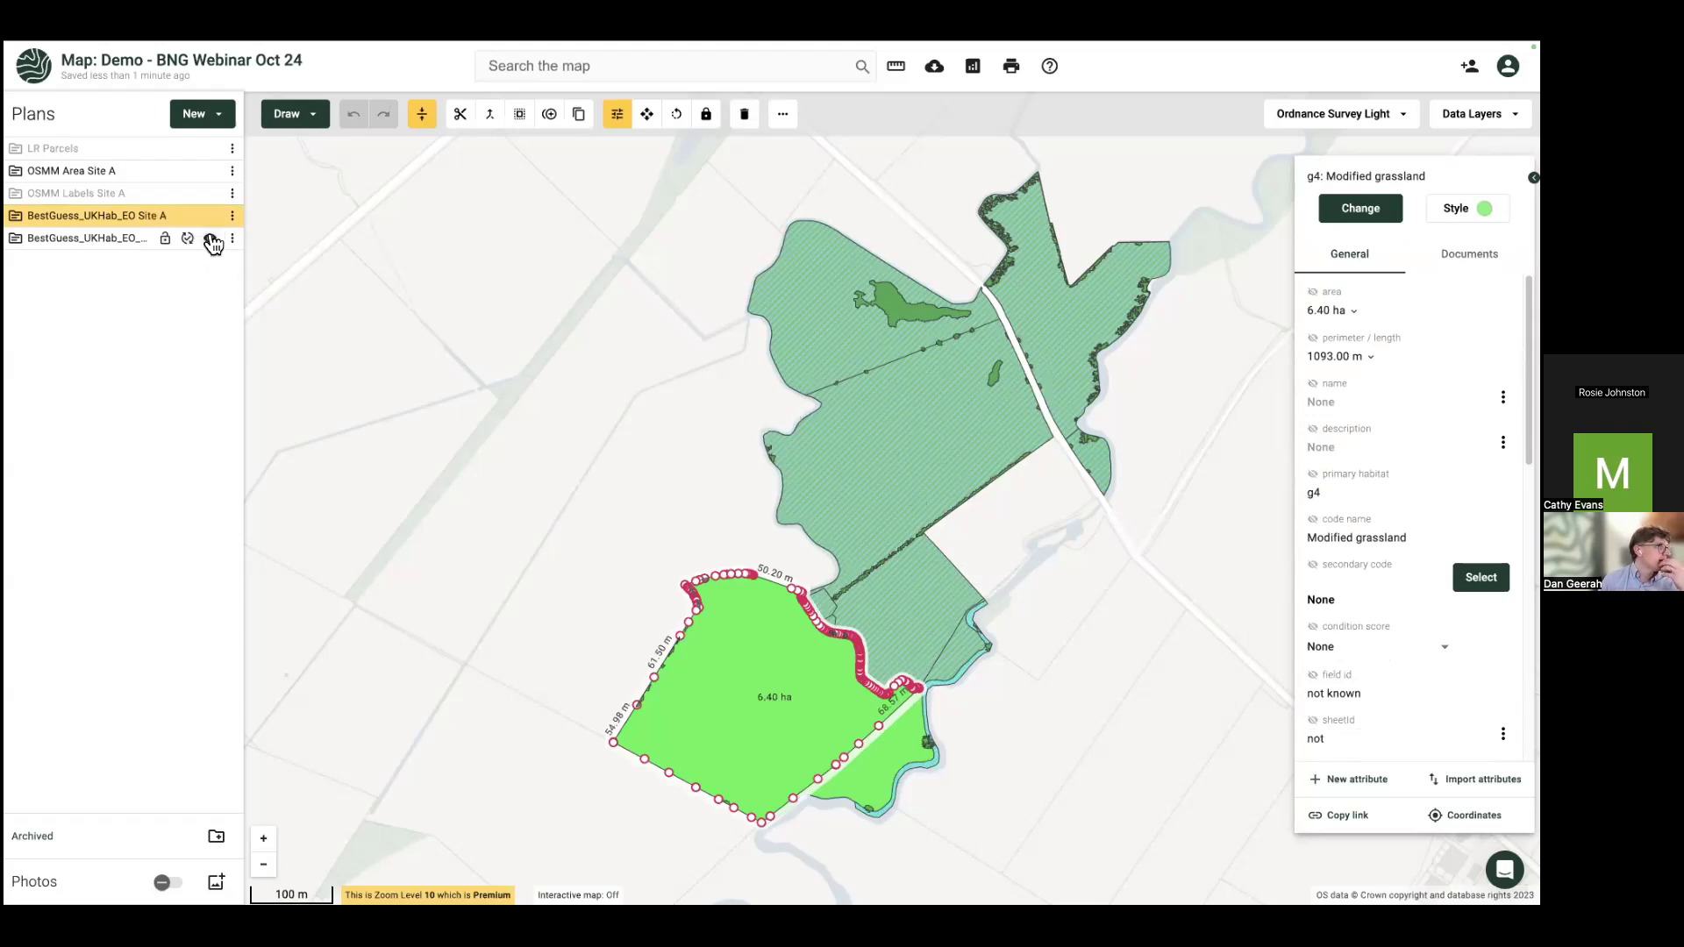
click(212, 248)
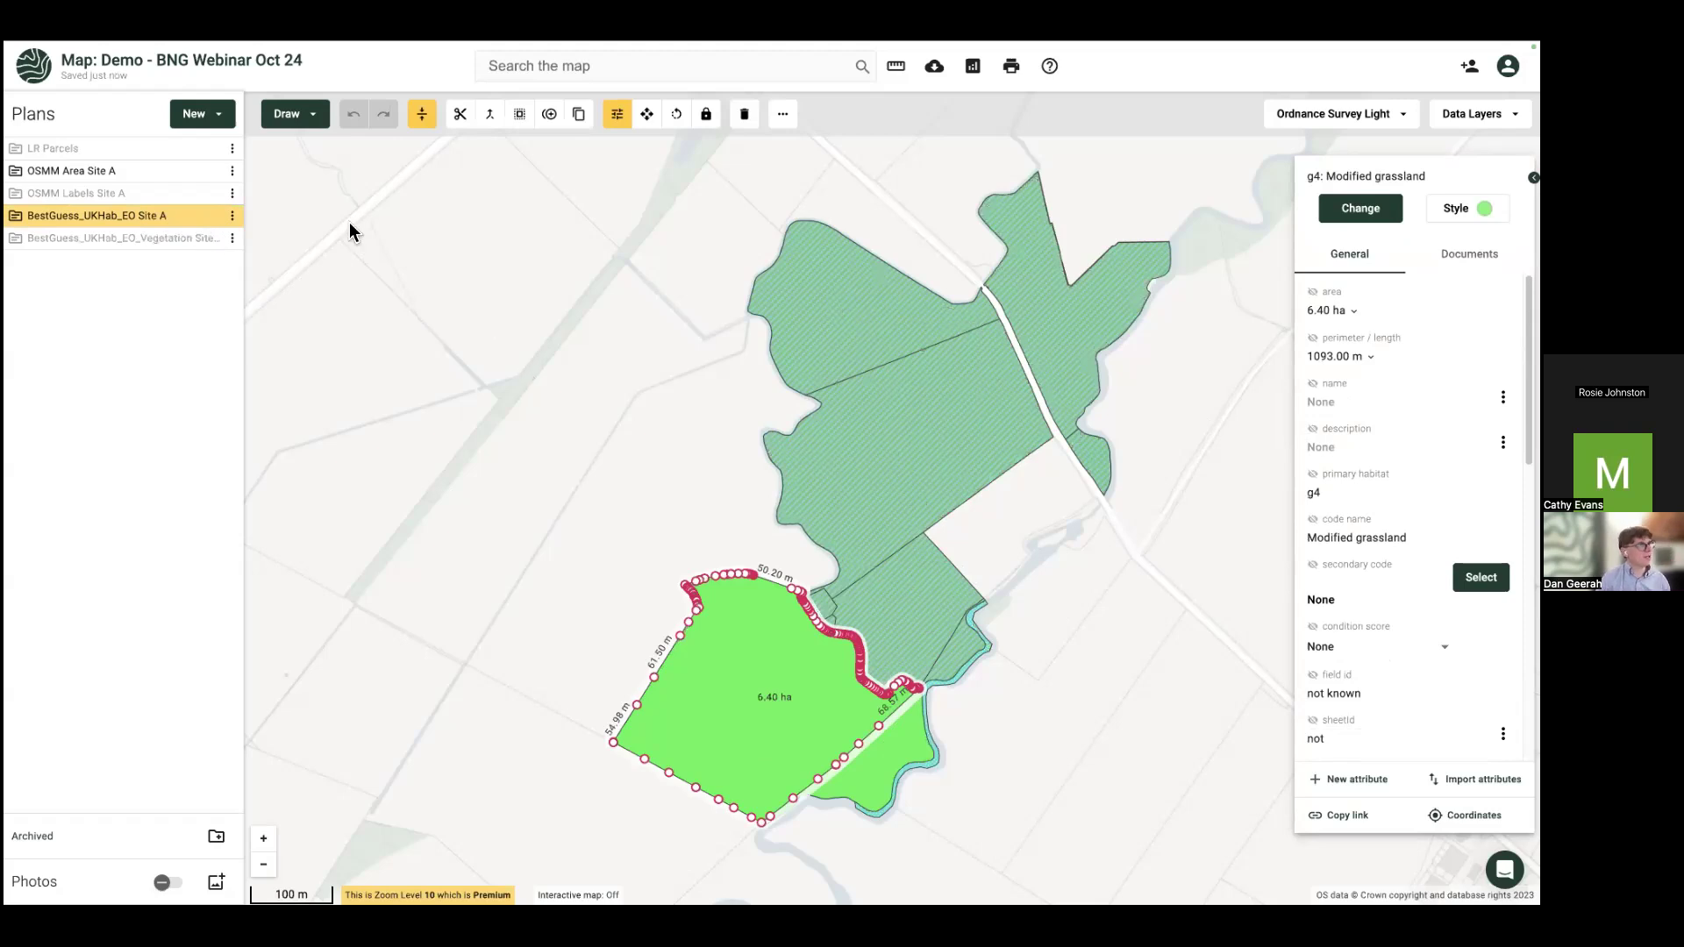
click(216, 245)
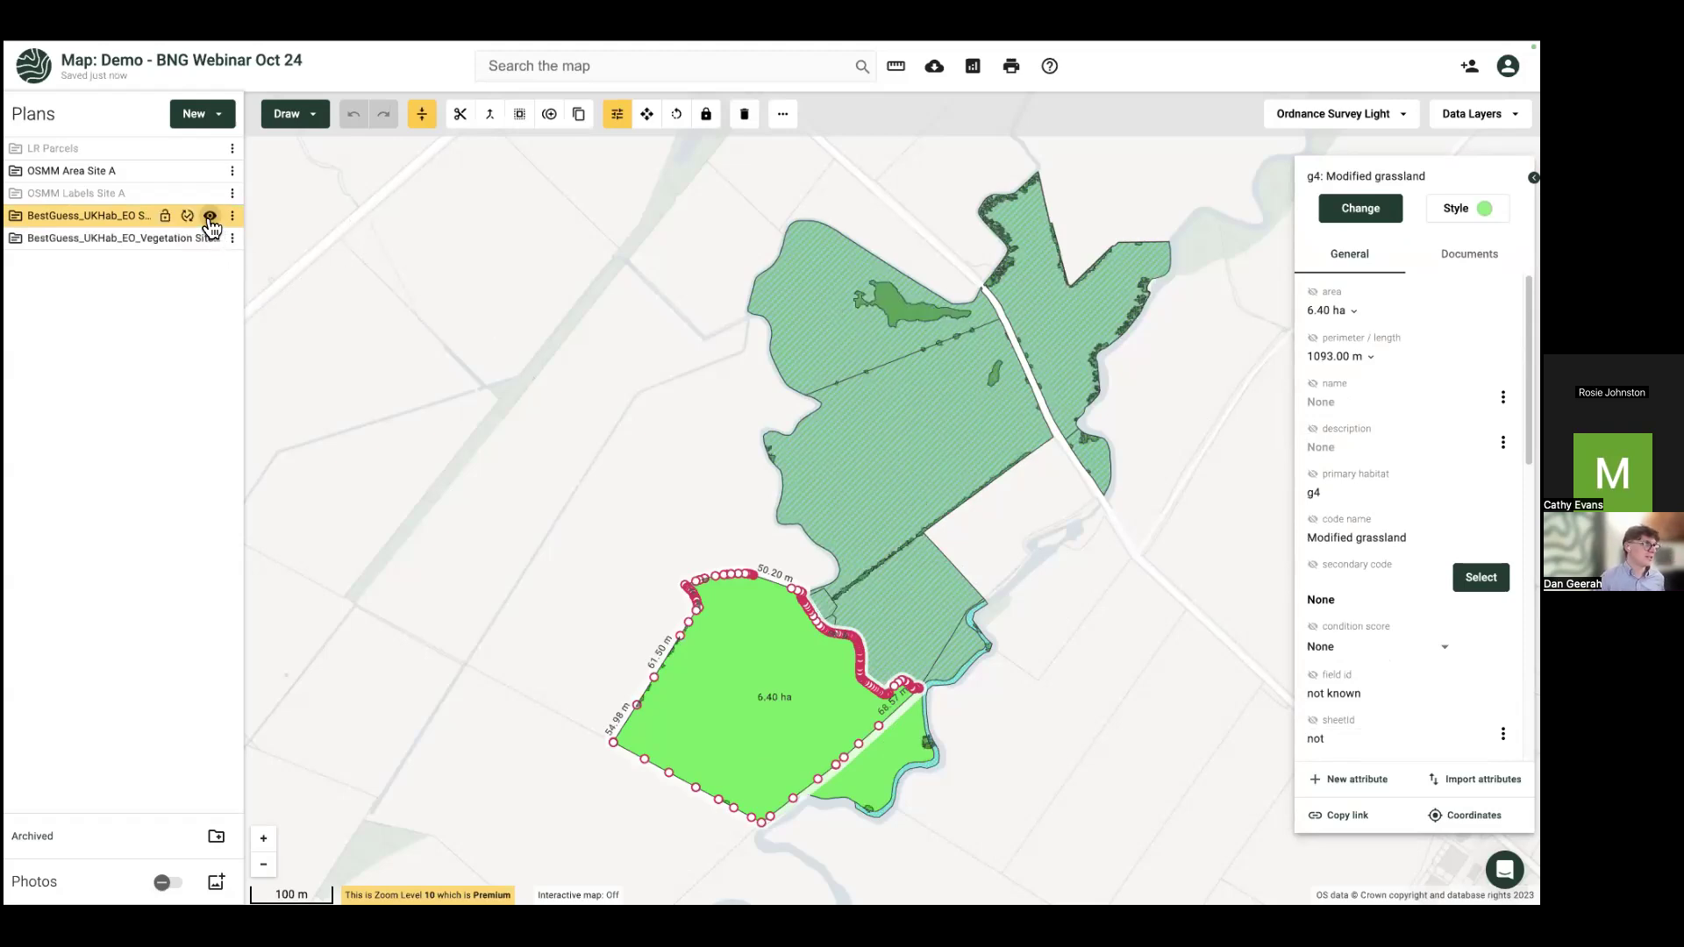
click(210, 218)
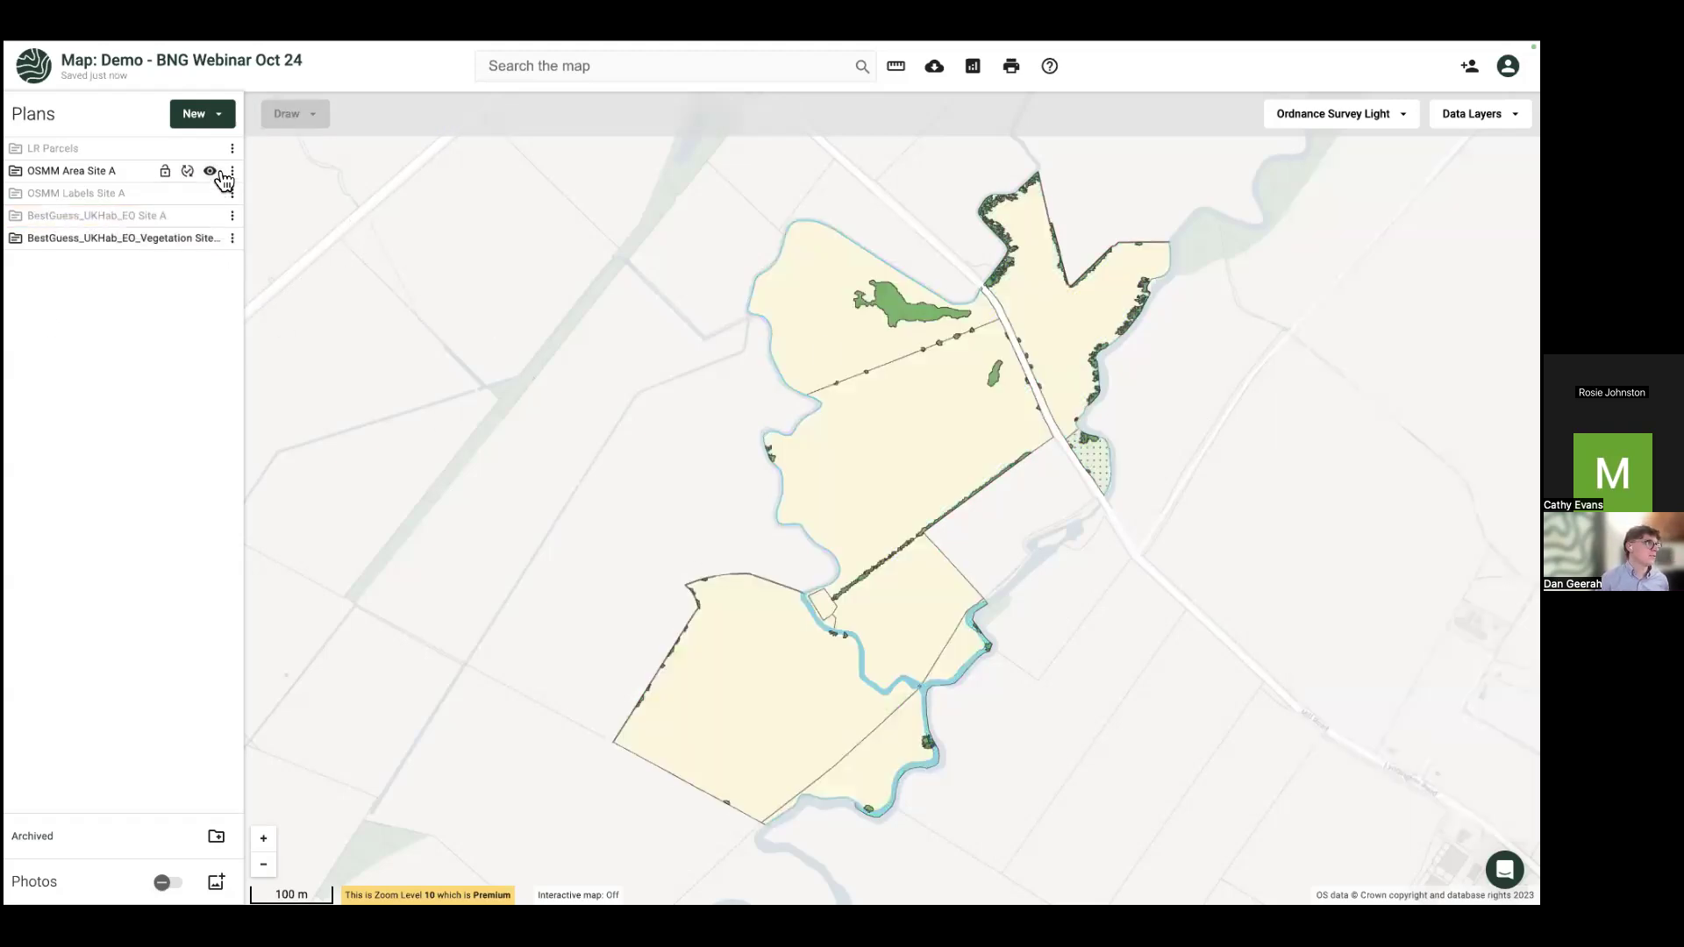
click(213, 171)
scroll(710, 440, up, 5)
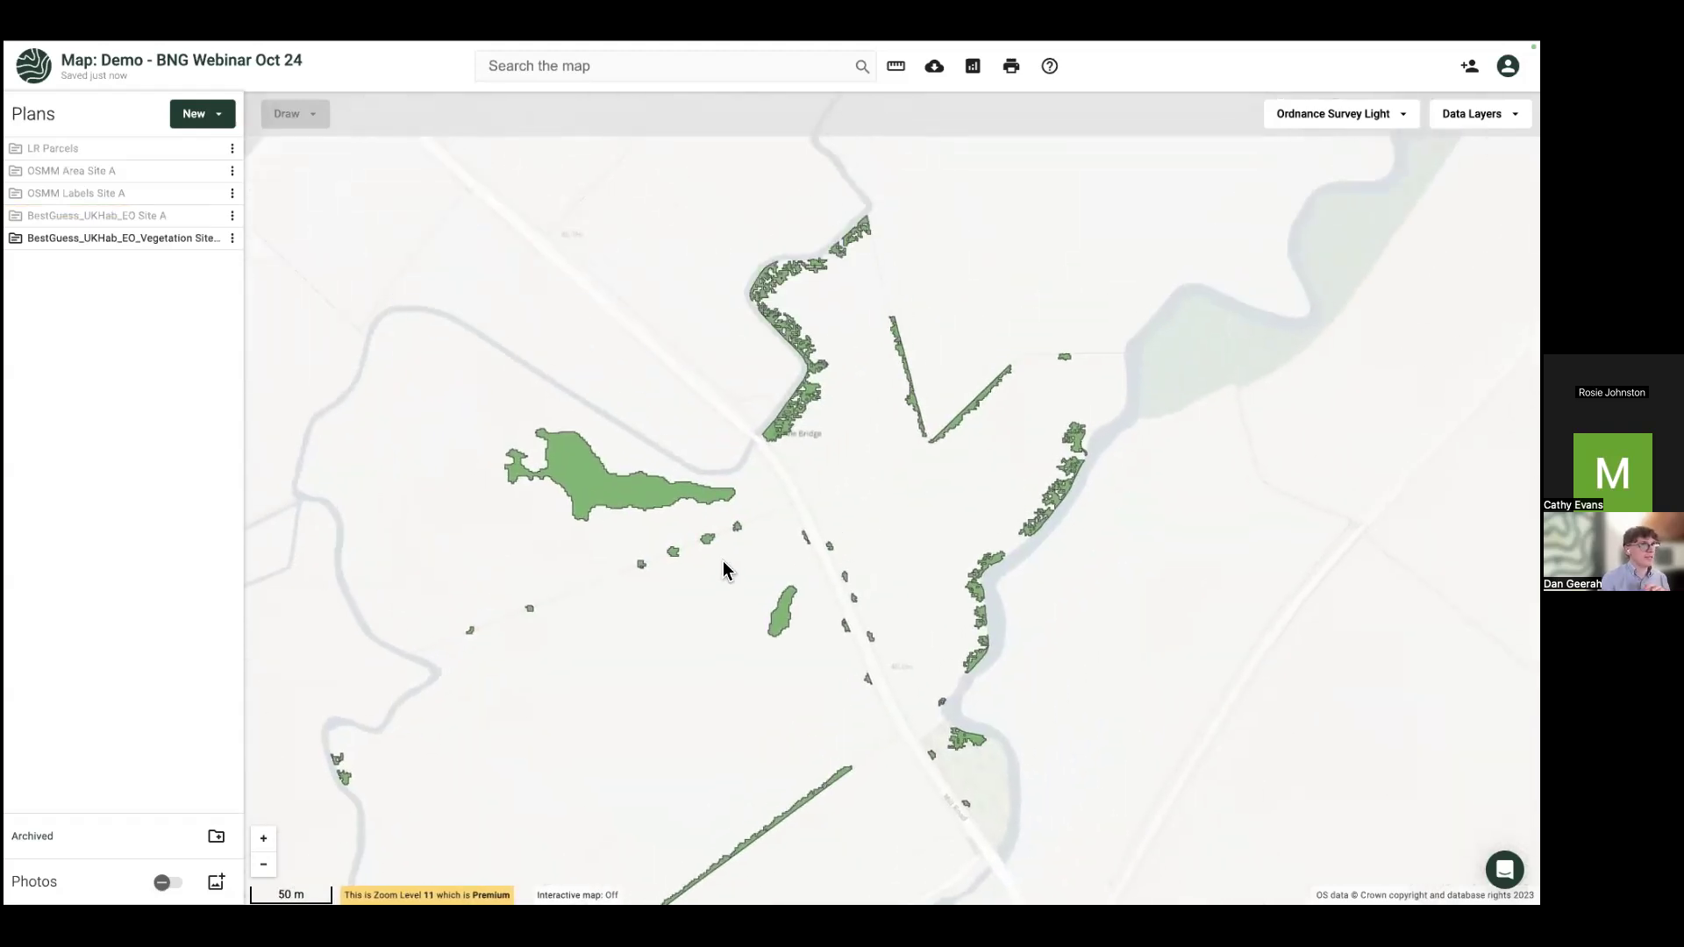
click(210, 216)
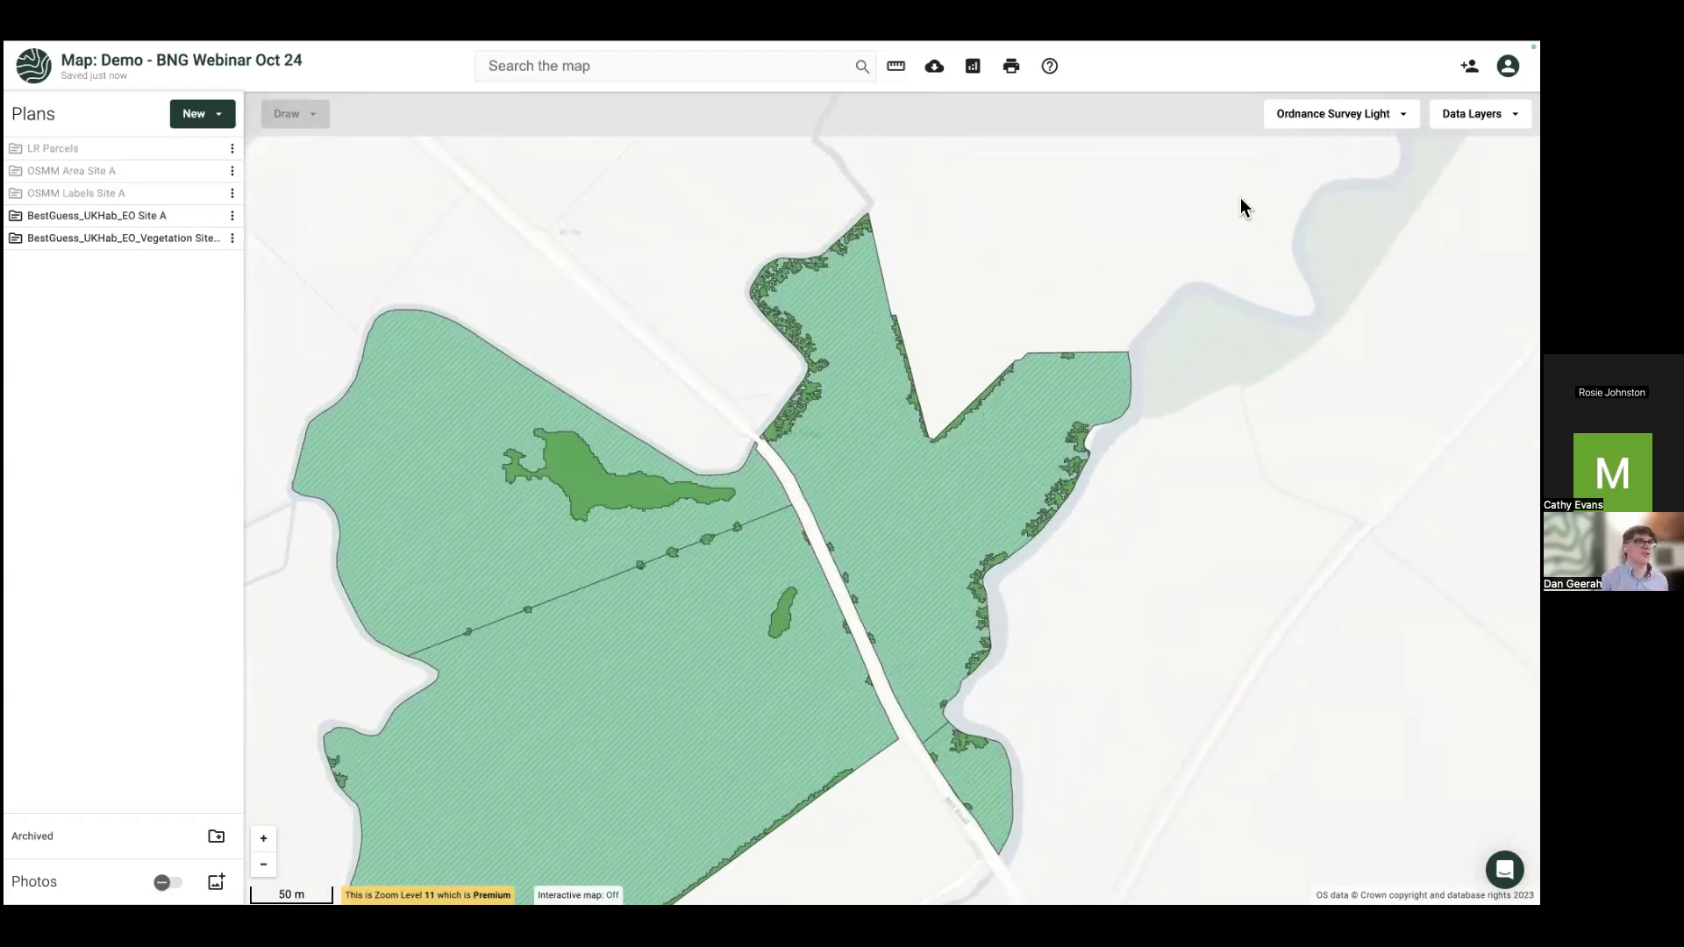
Step: Switch the basemap to Bing Imagery and compare the habitat and vegetation layers over it
click(1340, 120)
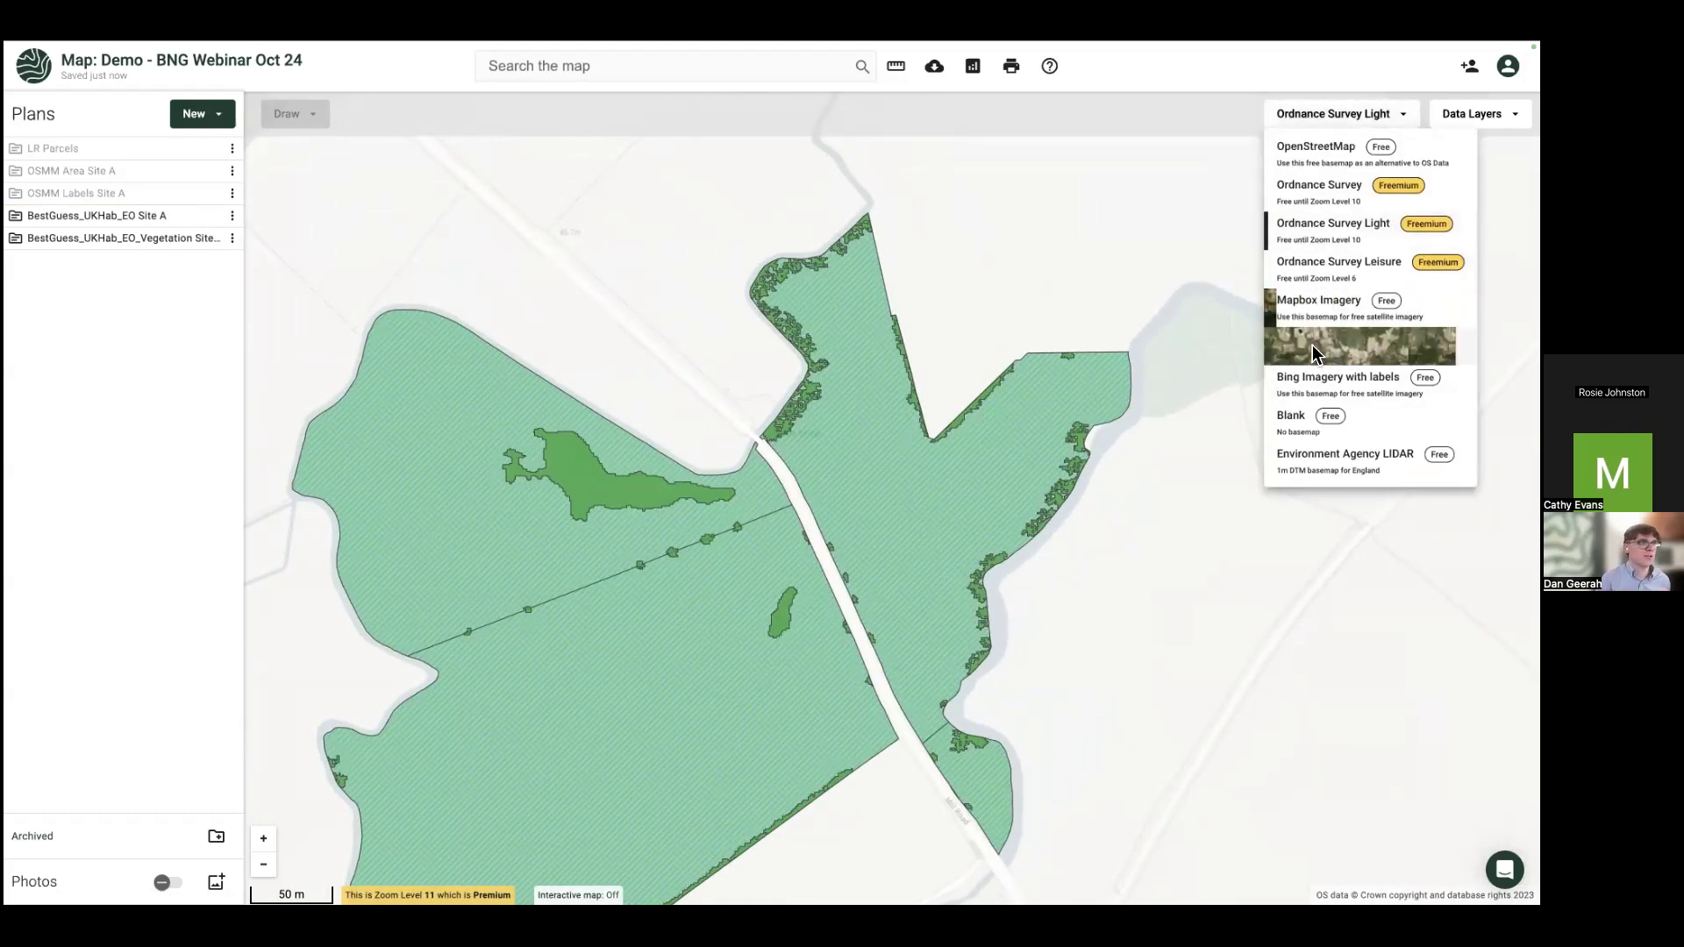
click(1314, 347)
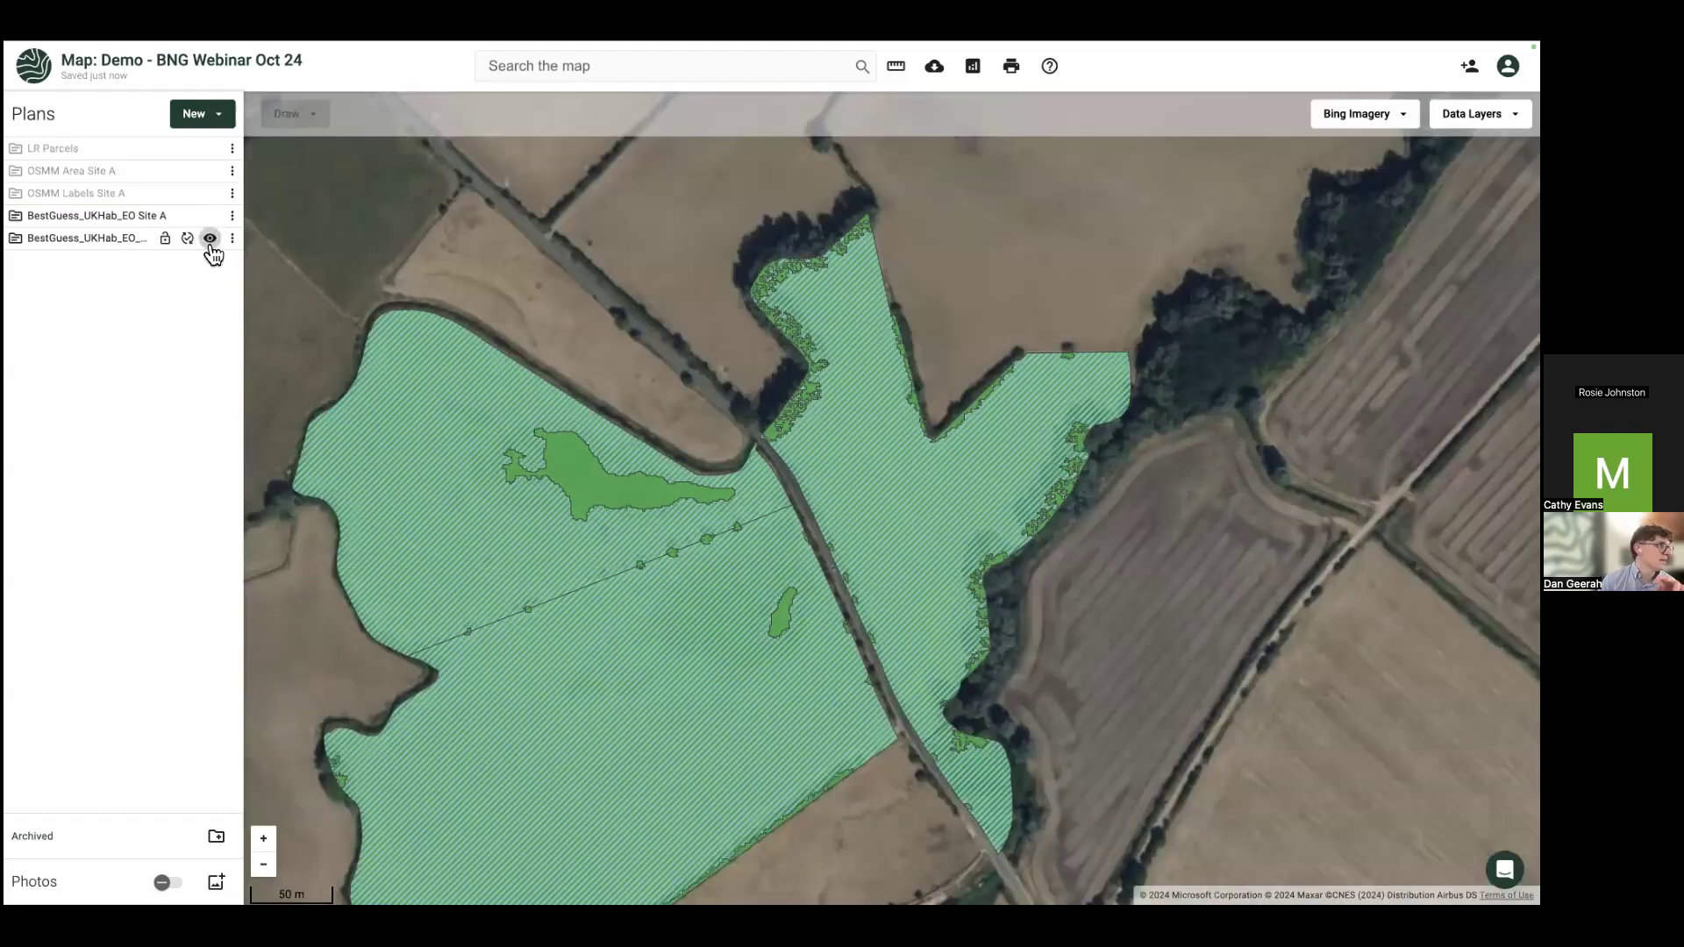
click(210, 238)
click(211, 216)
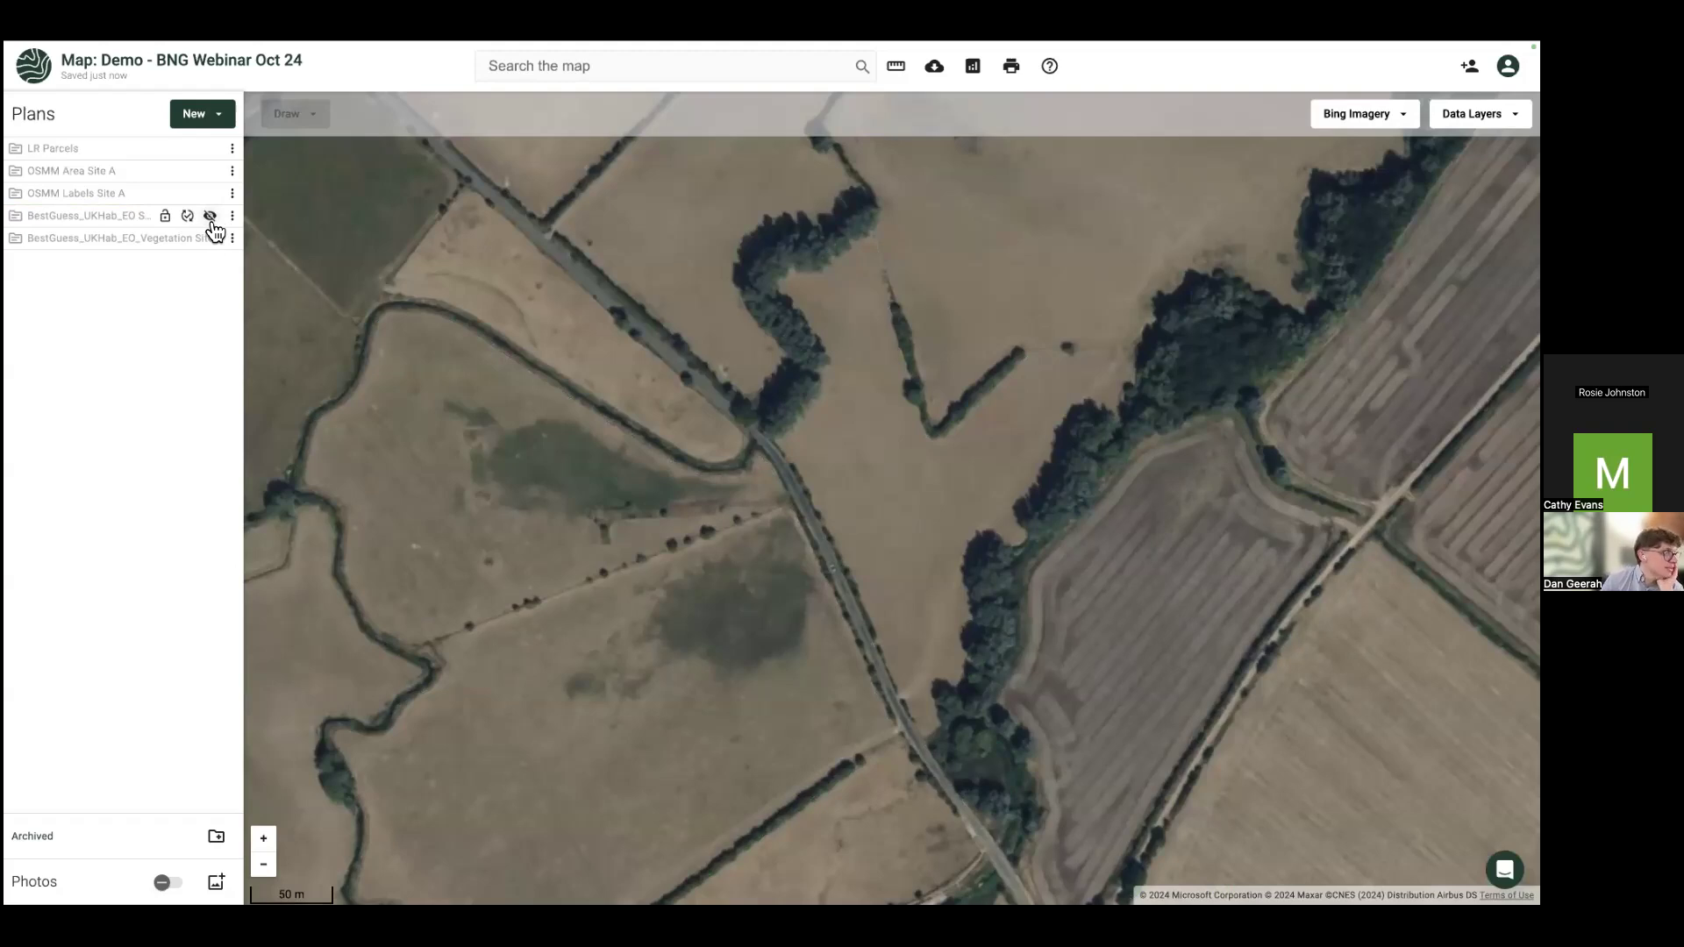
click(210, 218)
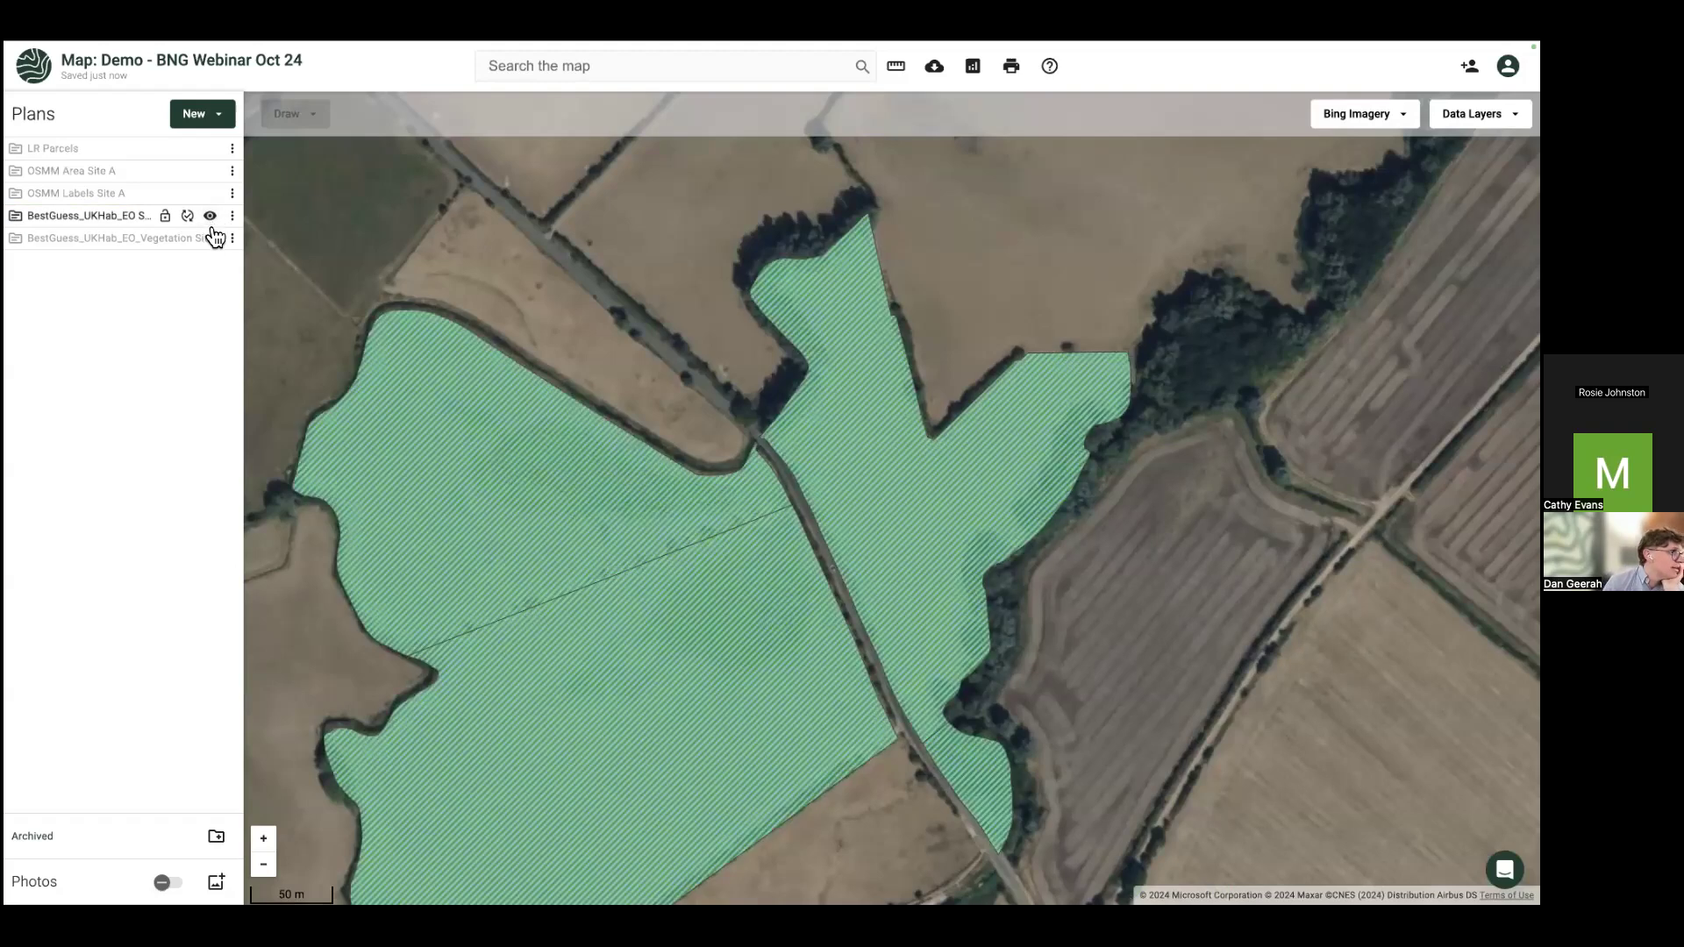
click(210, 238)
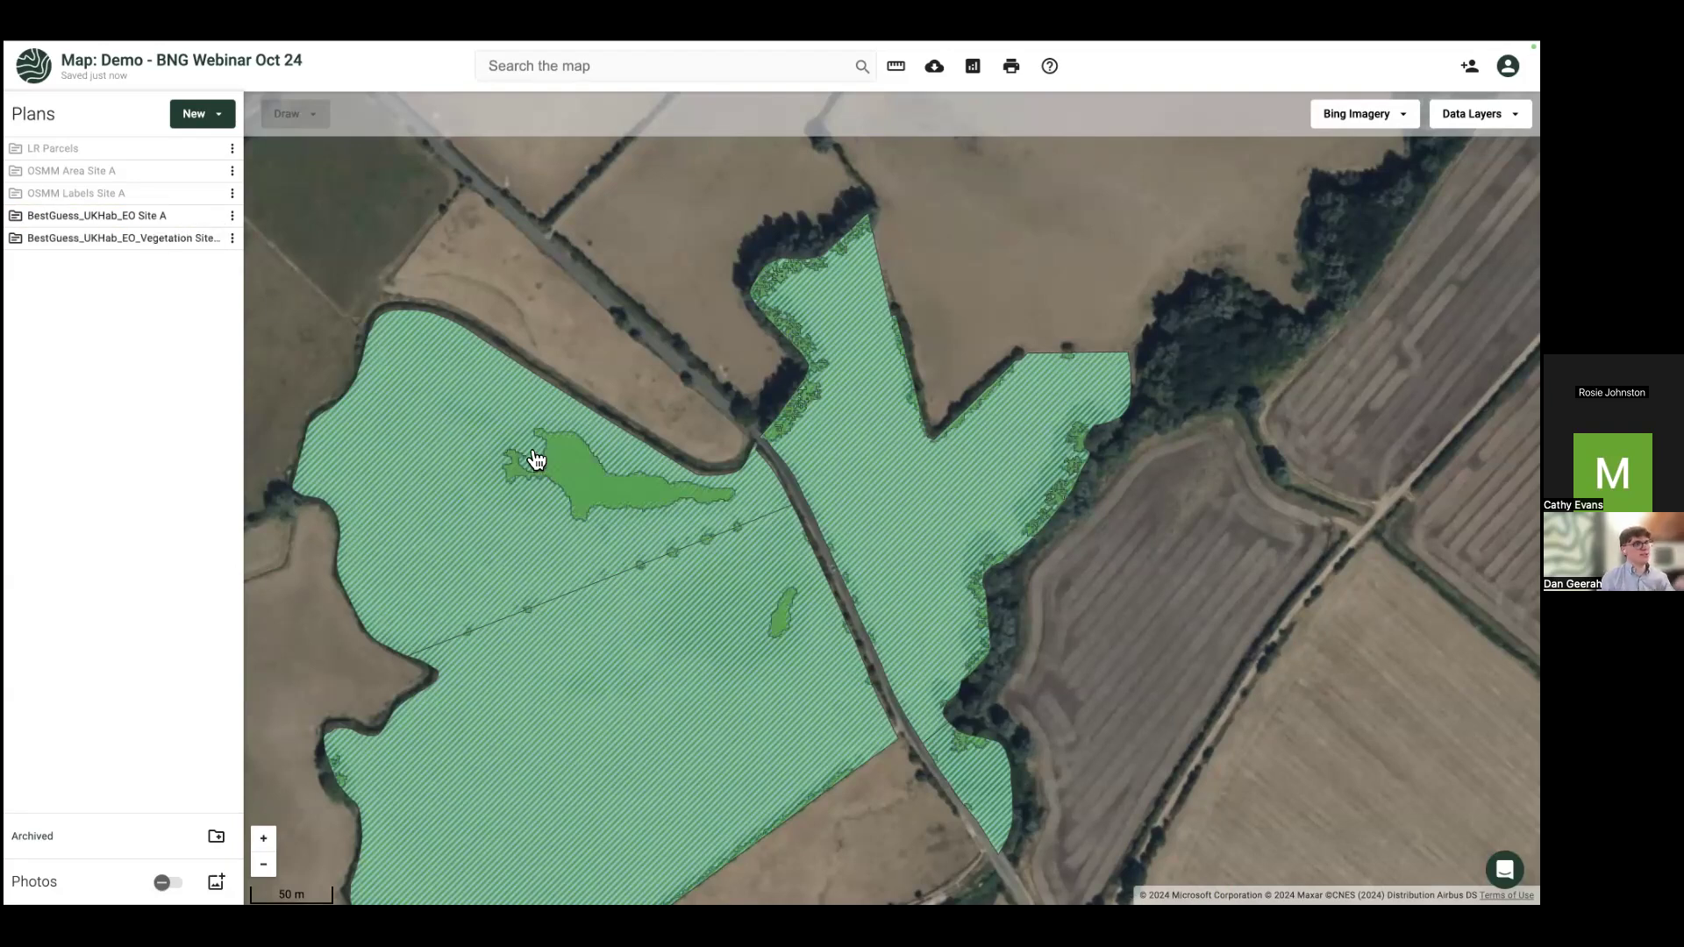
Step: Inspect the Woodland polygon, then hide the vegetation layer and zoom out to centre the site
click(564, 482)
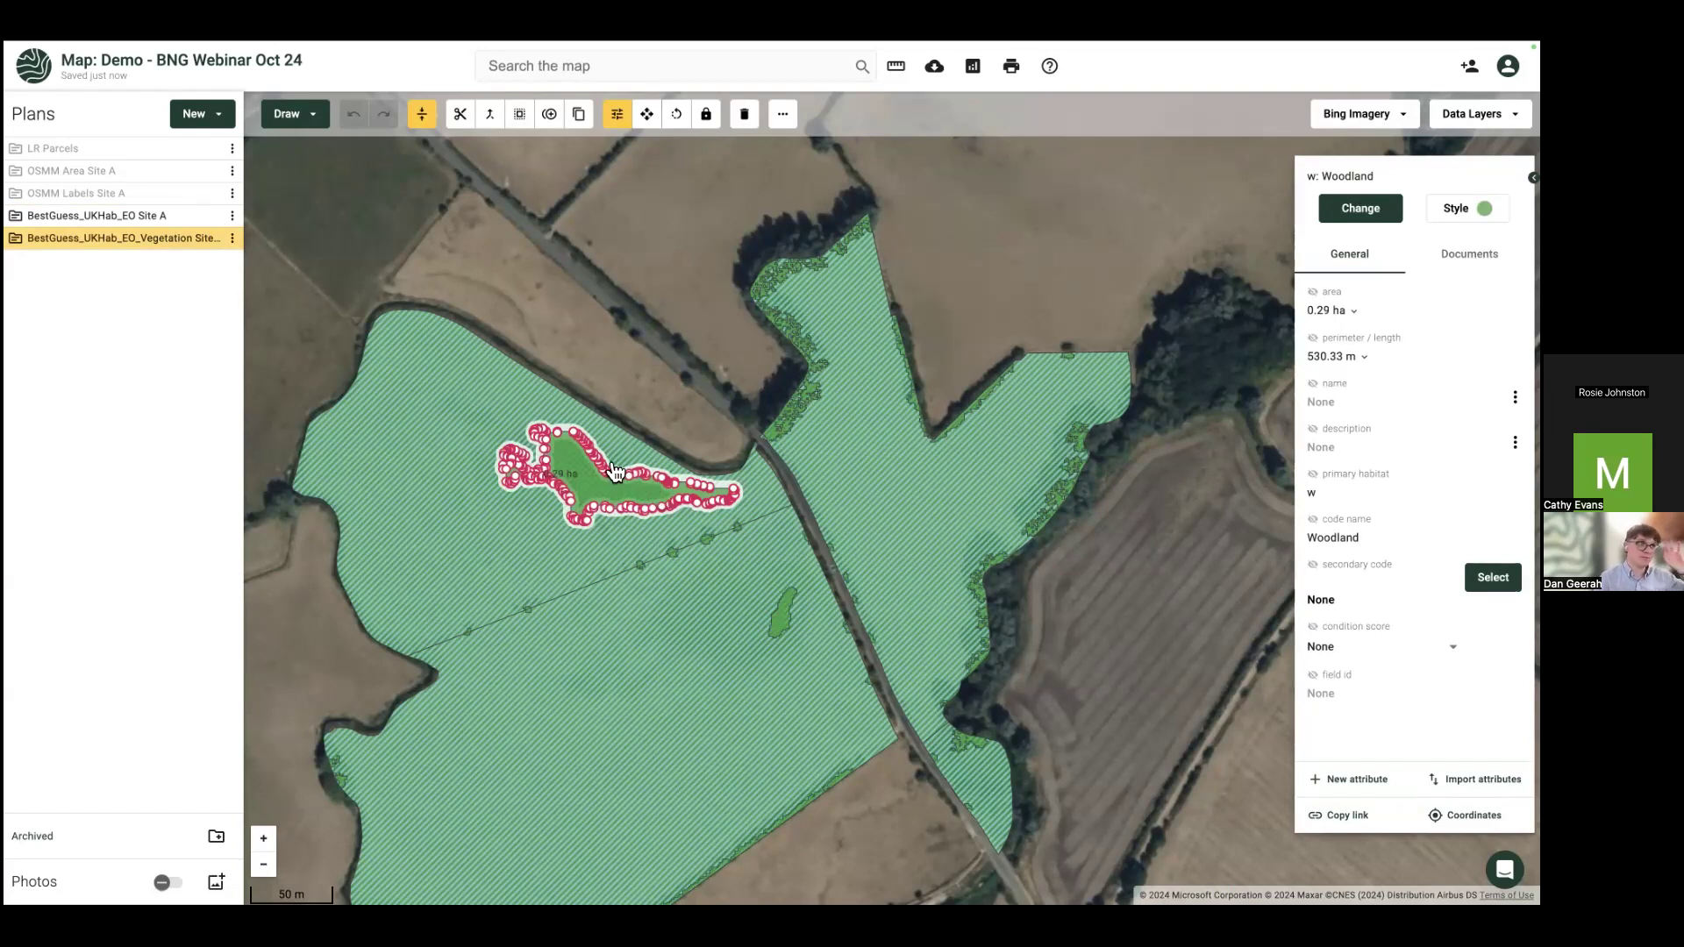
click(212, 236)
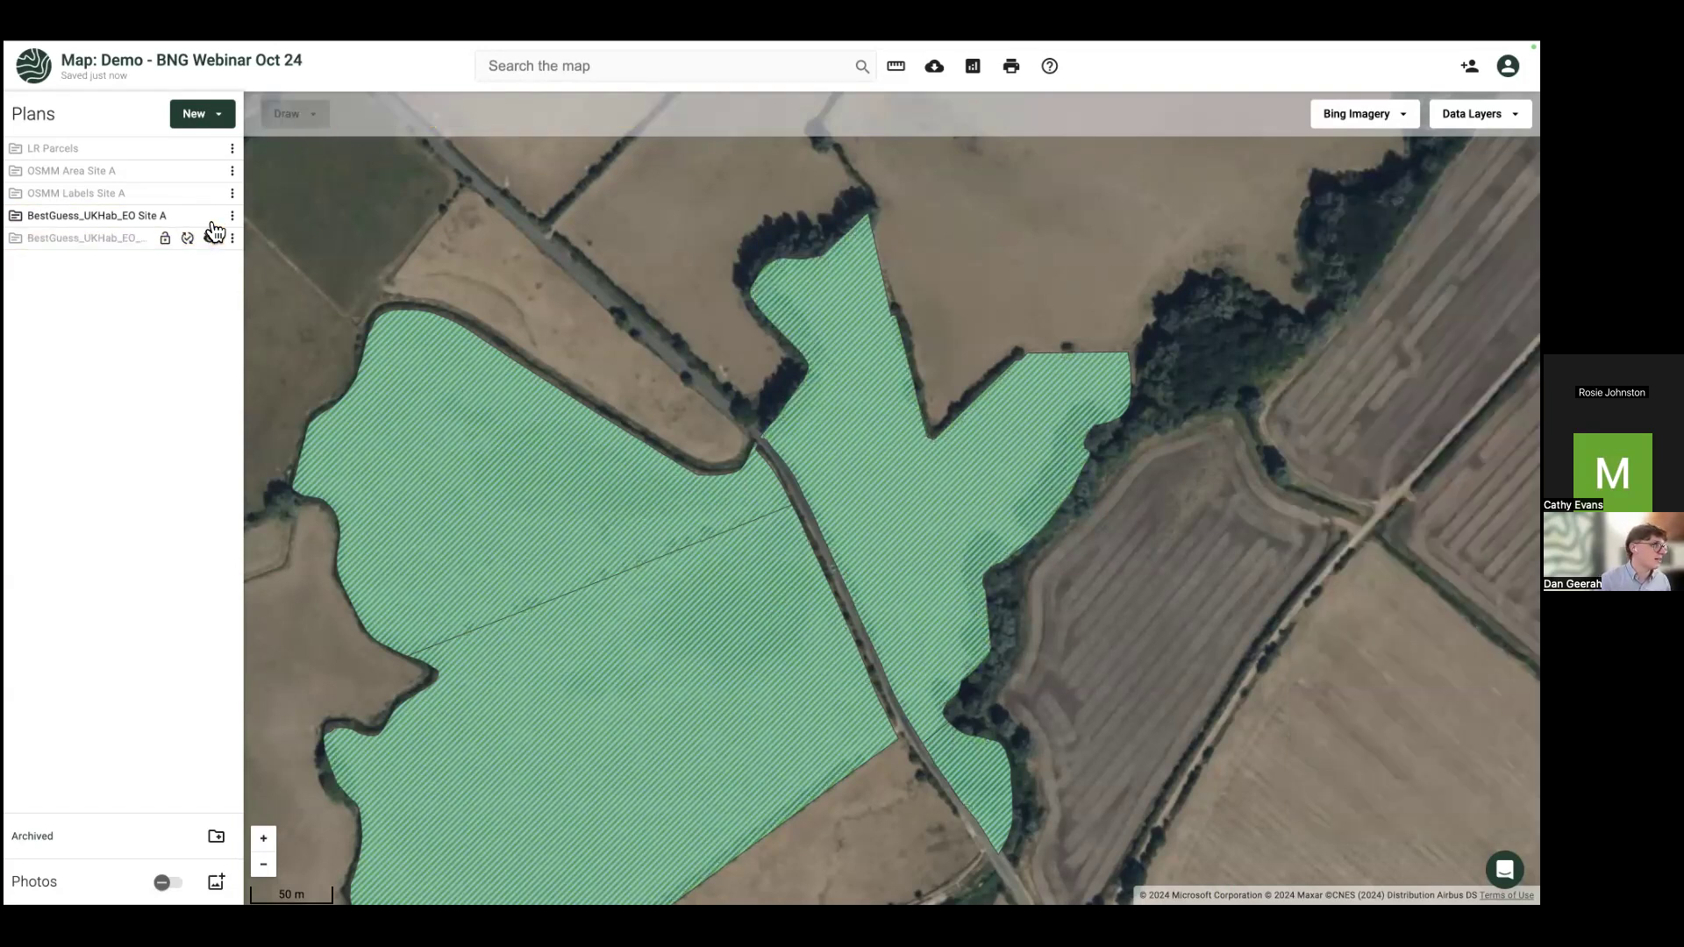
click(212, 216)
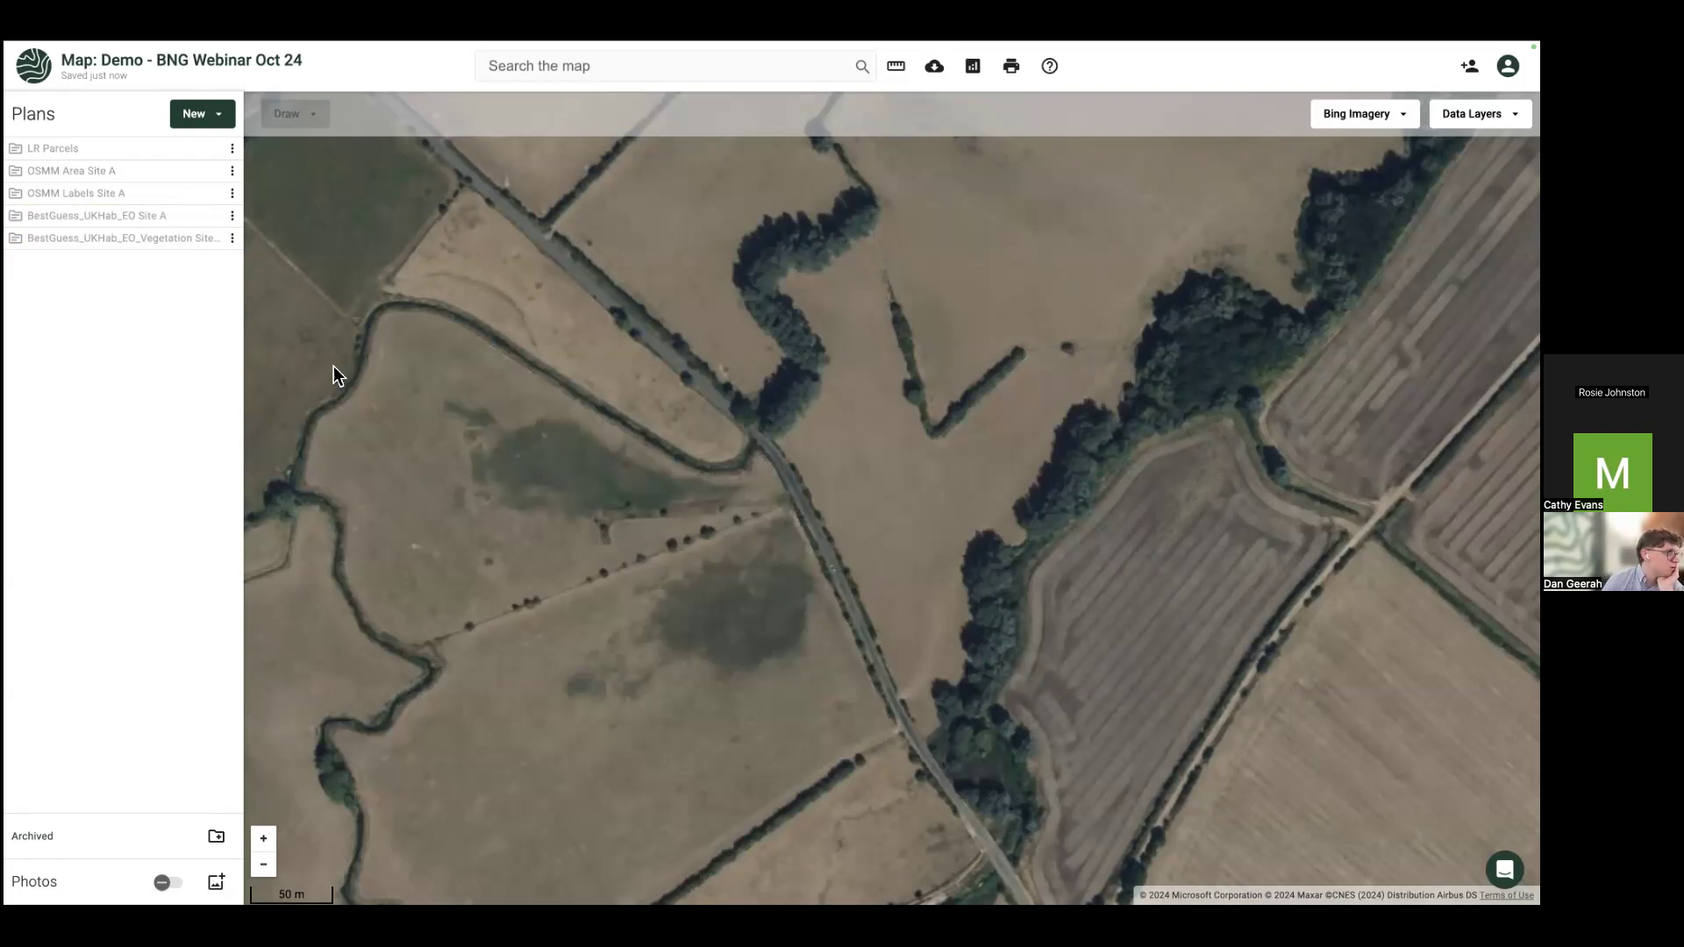
click(210, 219)
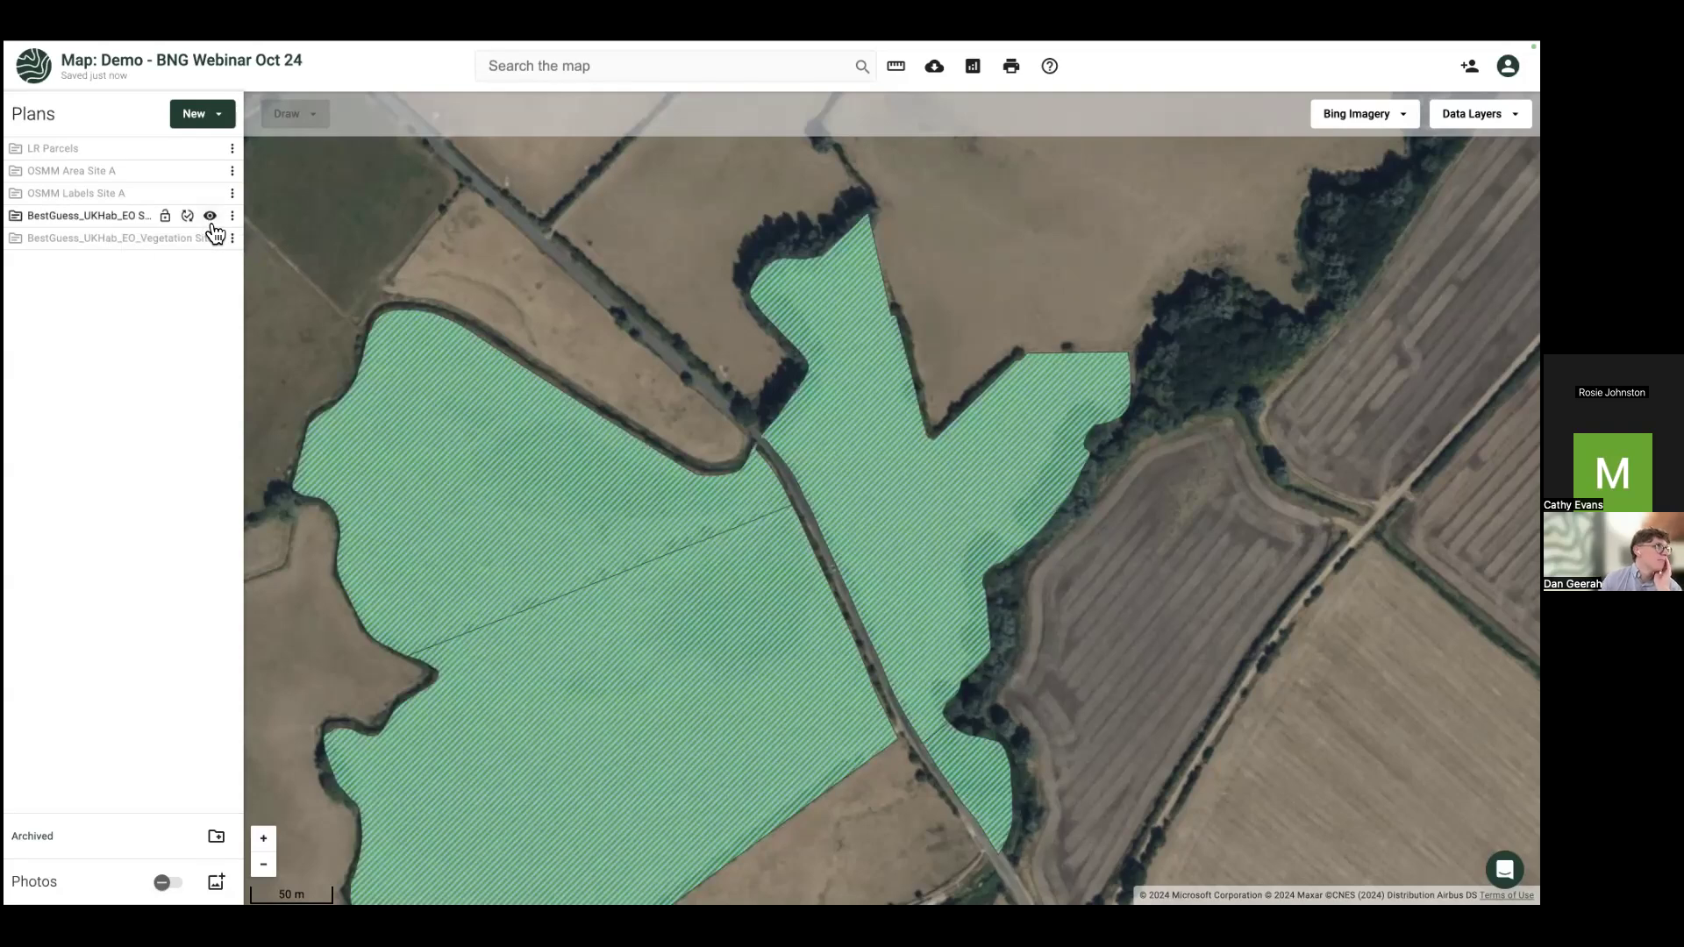
scroll(696, 324, down, 2)
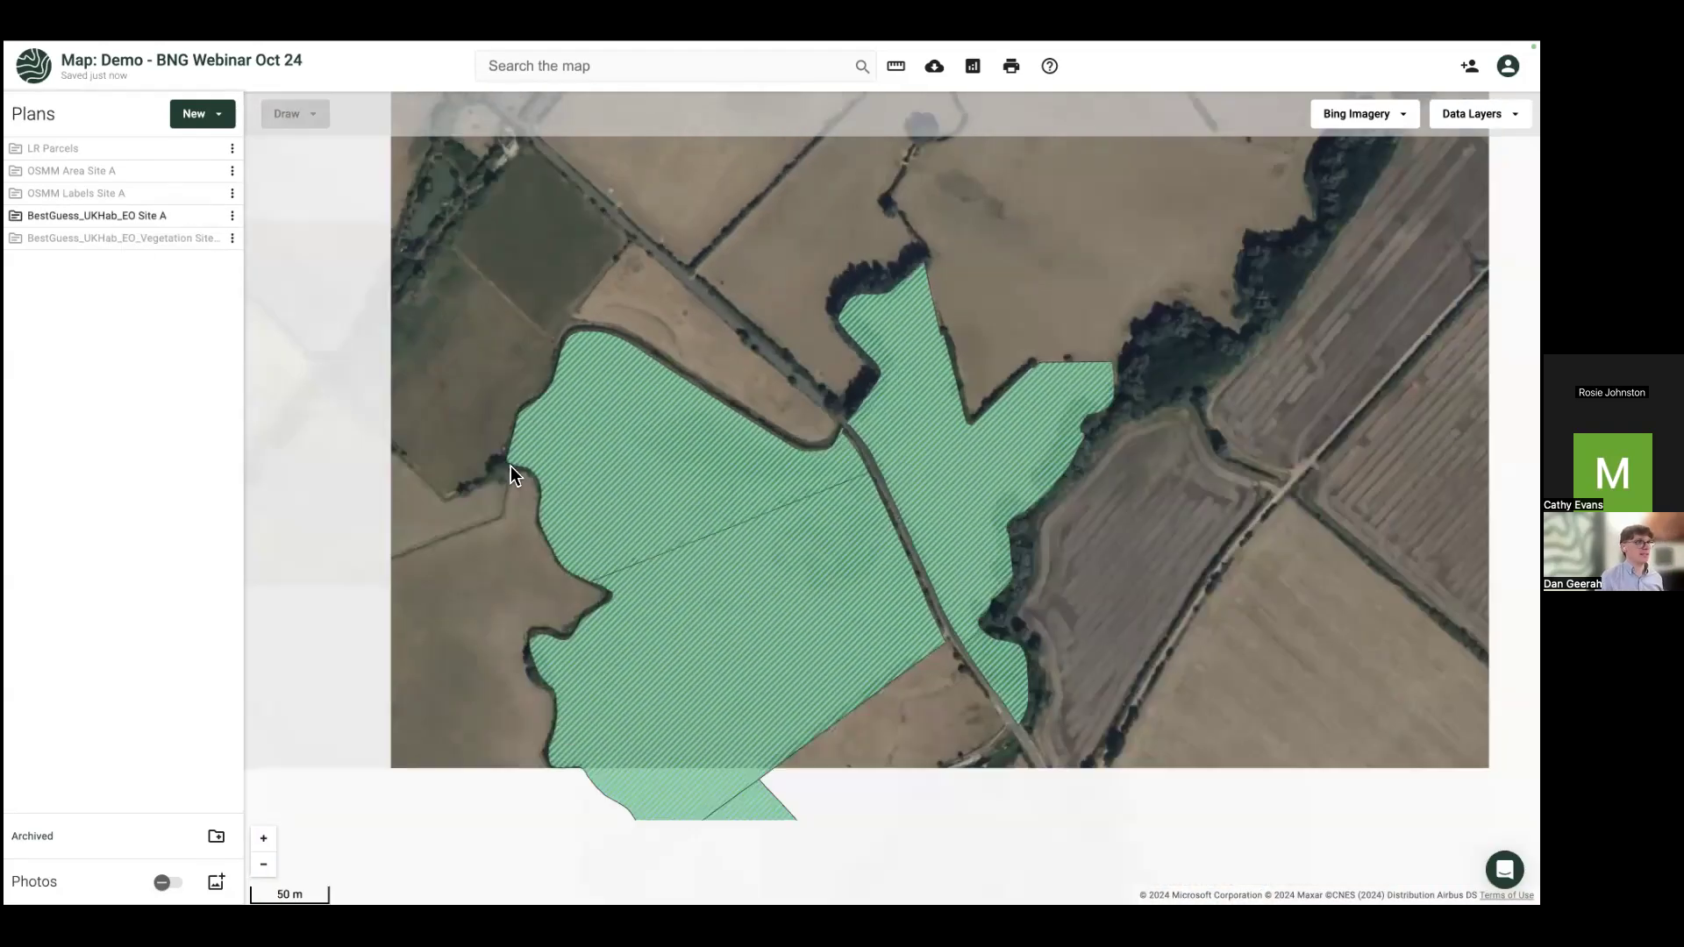
scroll(596, 361, down, 2)
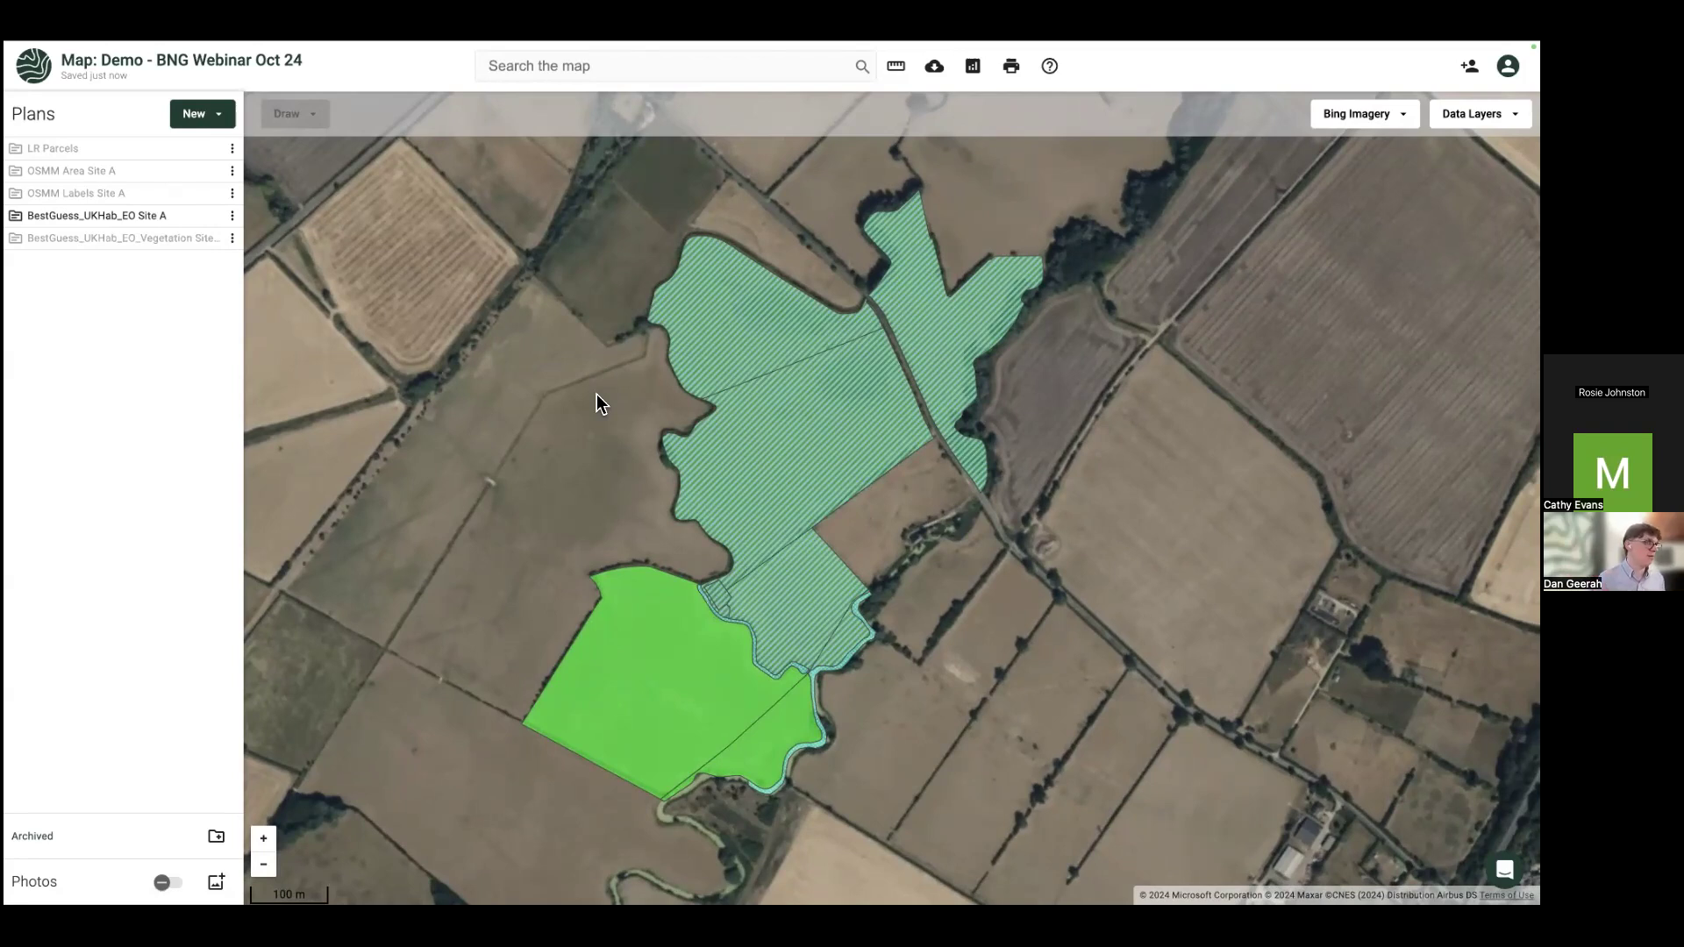
drag(506, 359, 522, 424)
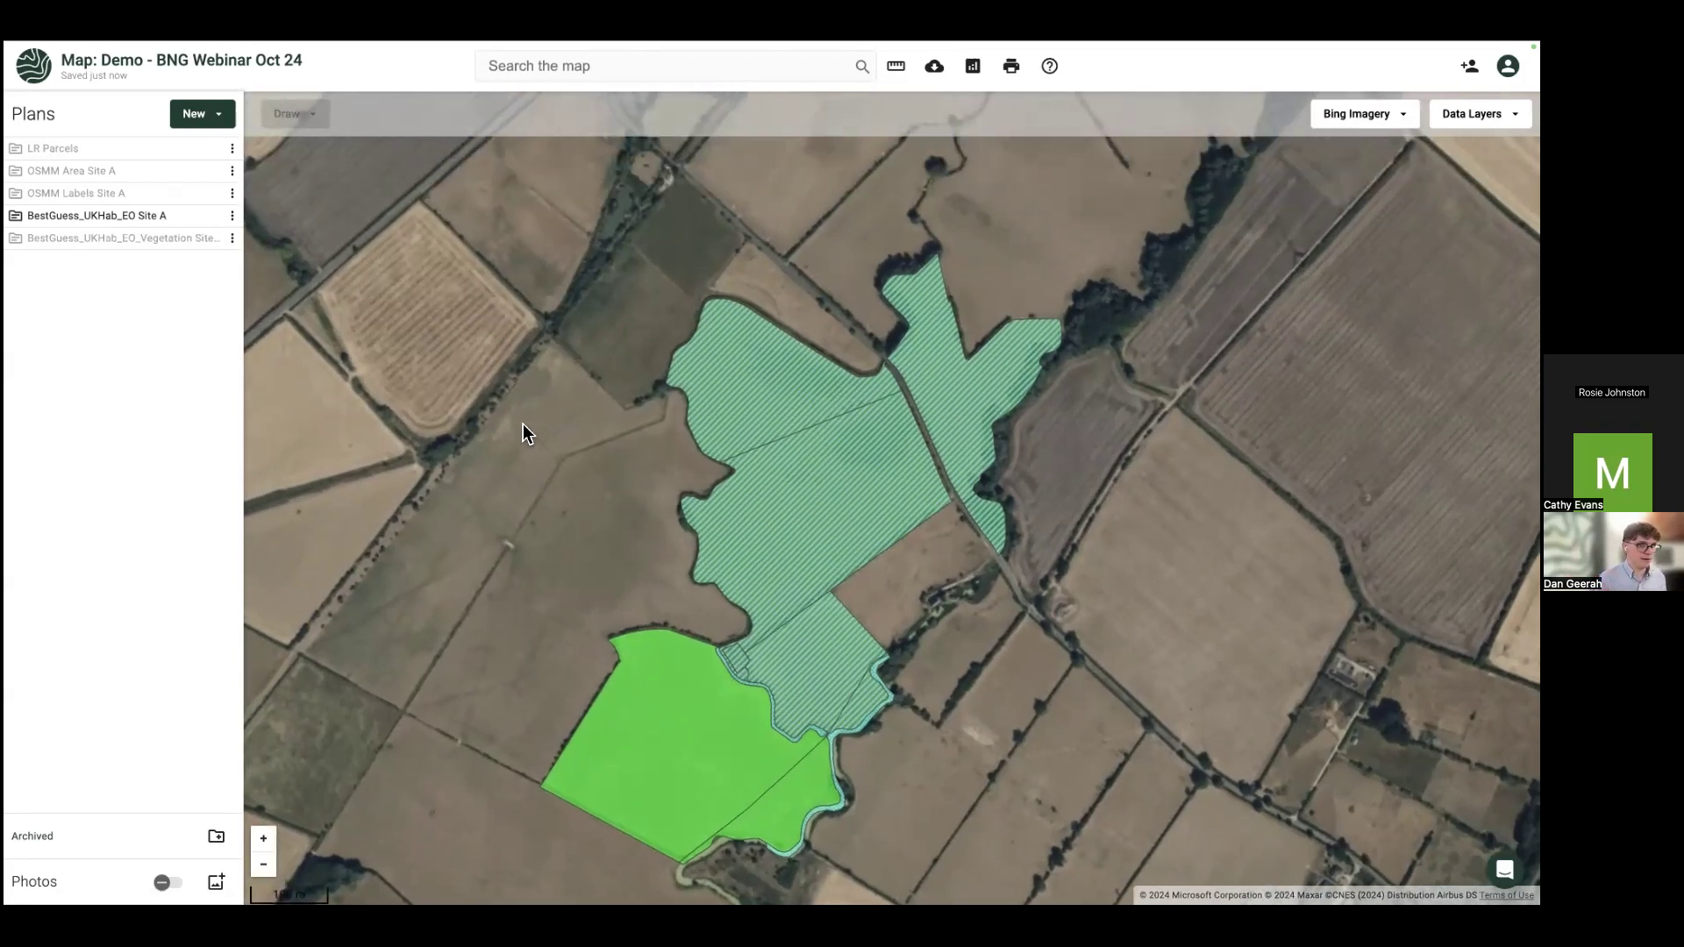
Step: Inspect the floodplain wetland parcels and the small woodland patch, toggling the vegetation layer
click(752, 380)
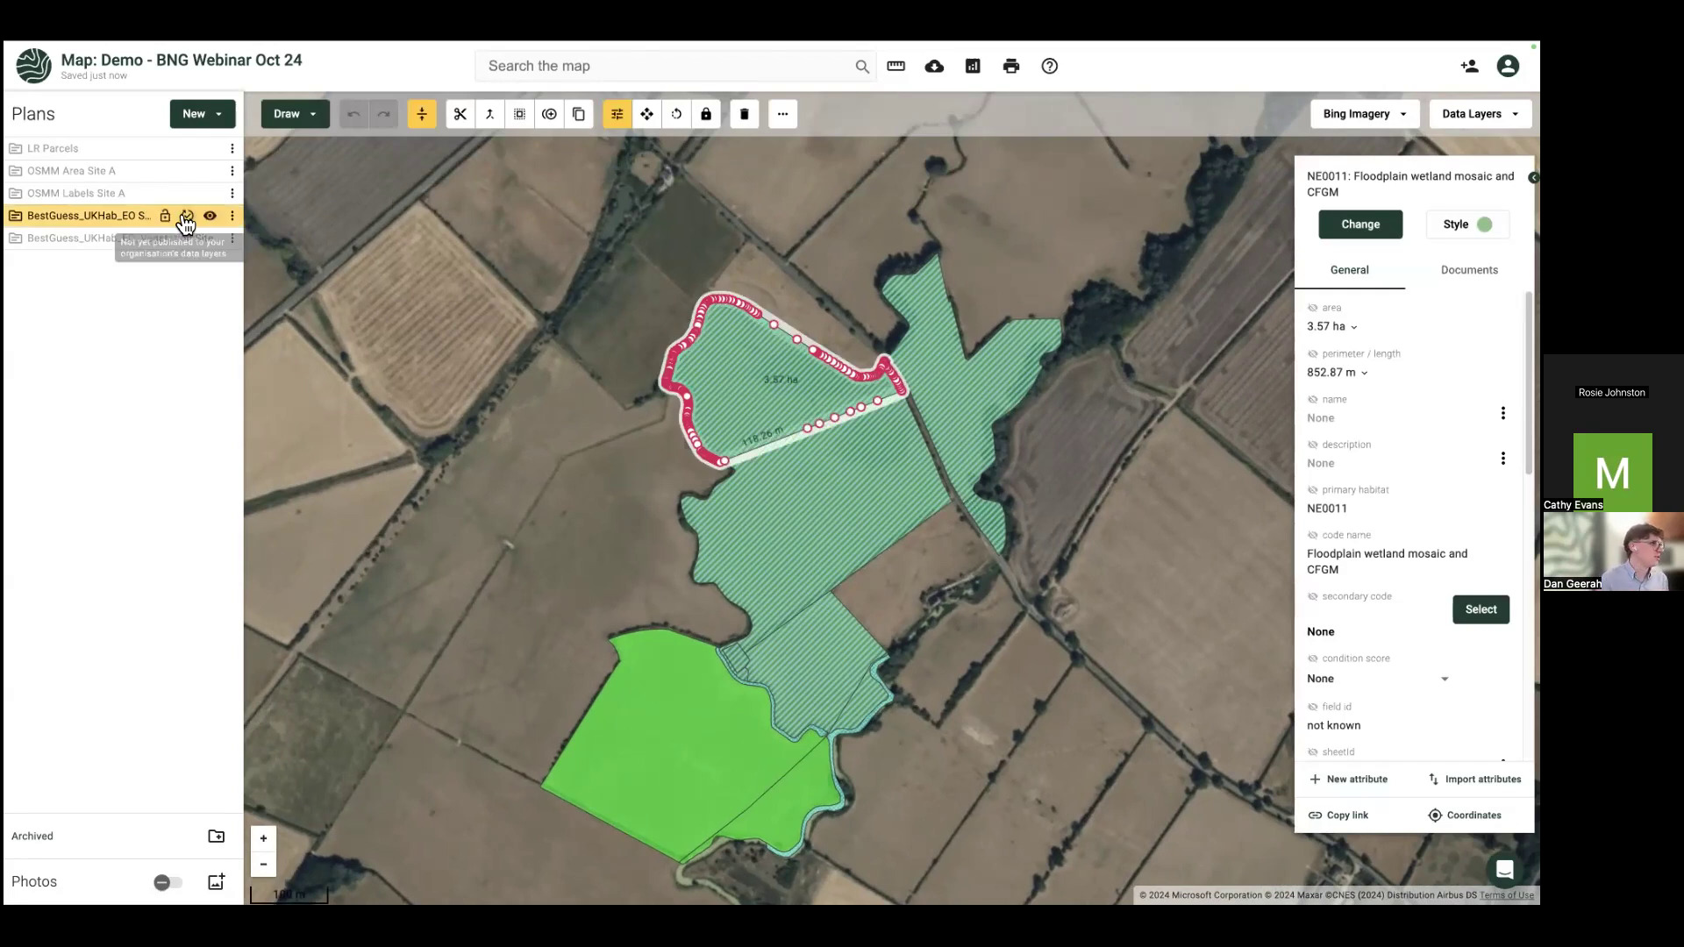
click(209, 238)
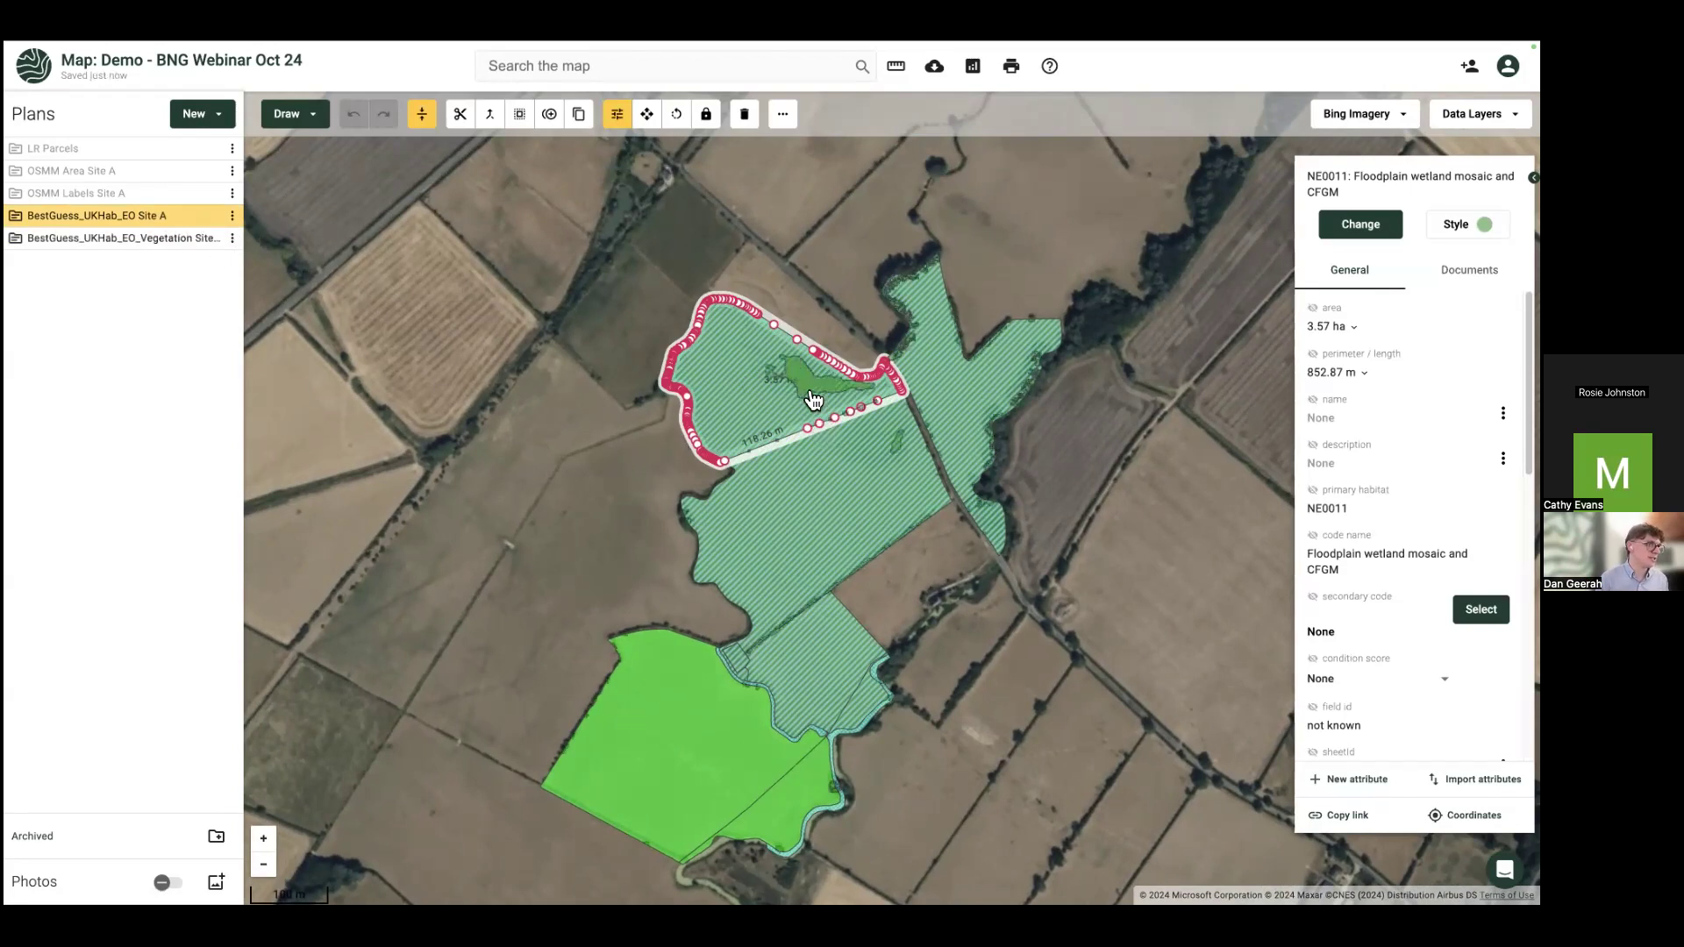
click(812, 392)
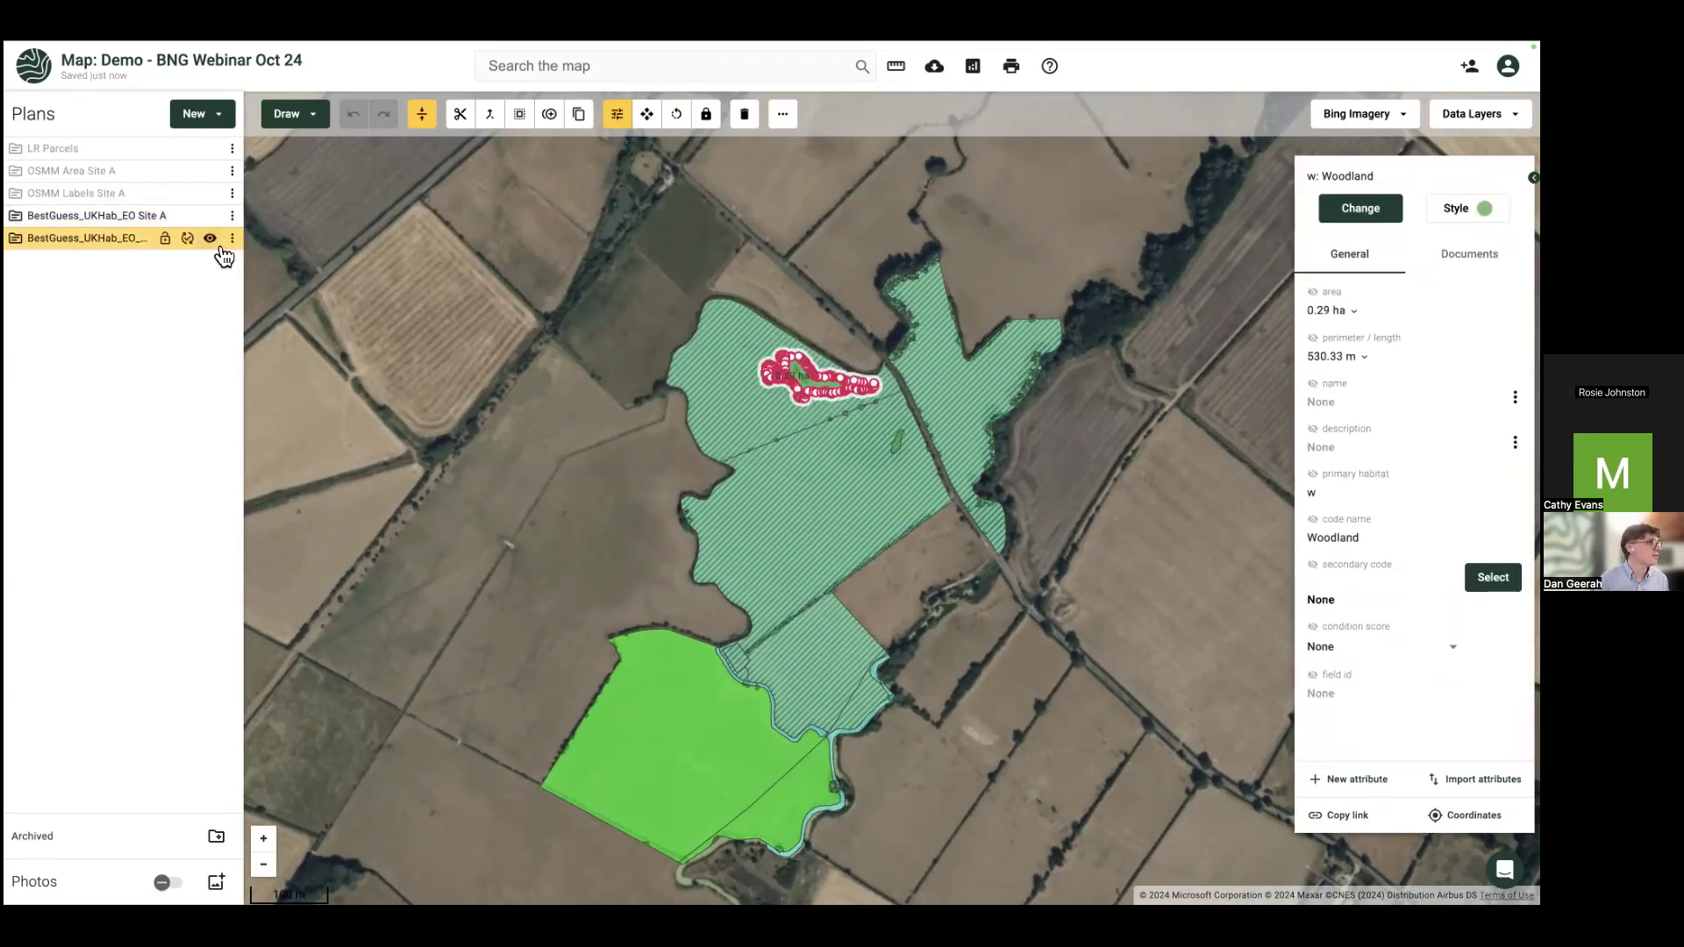
click(210, 237)
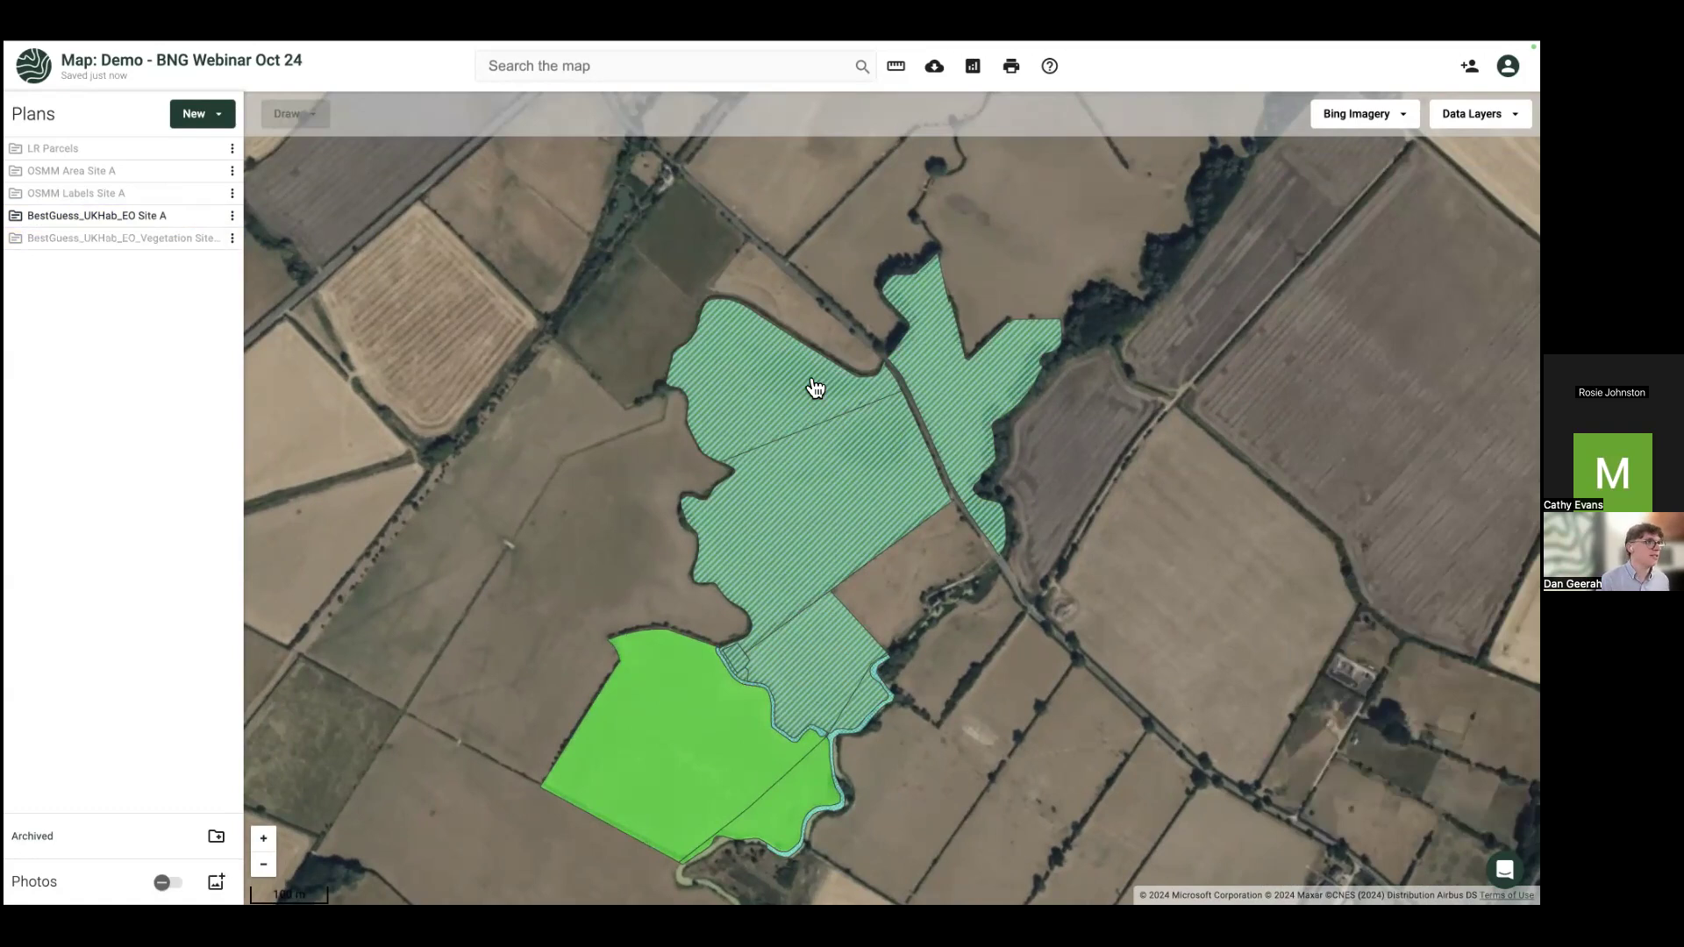
click(812, 390)
click(834, 518)
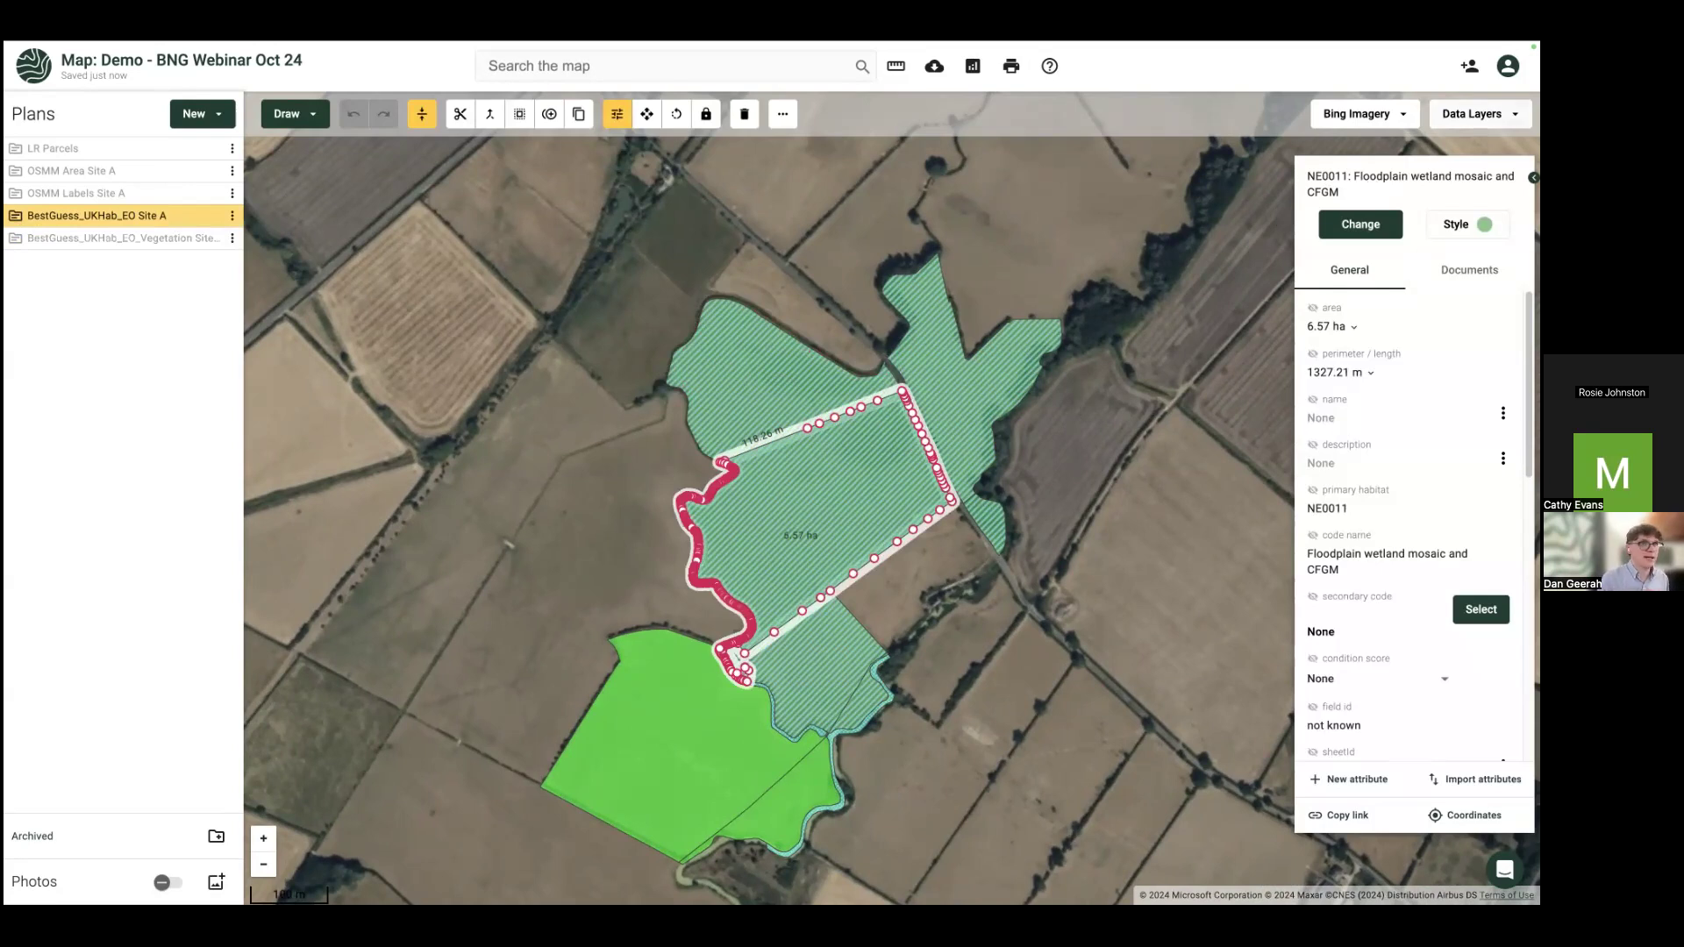
click(1480, 114)
click(1028, 476)
Step: Select the 1.07 ha Modified grassland strip and bring up its habitat type chooser
click(731, 719)
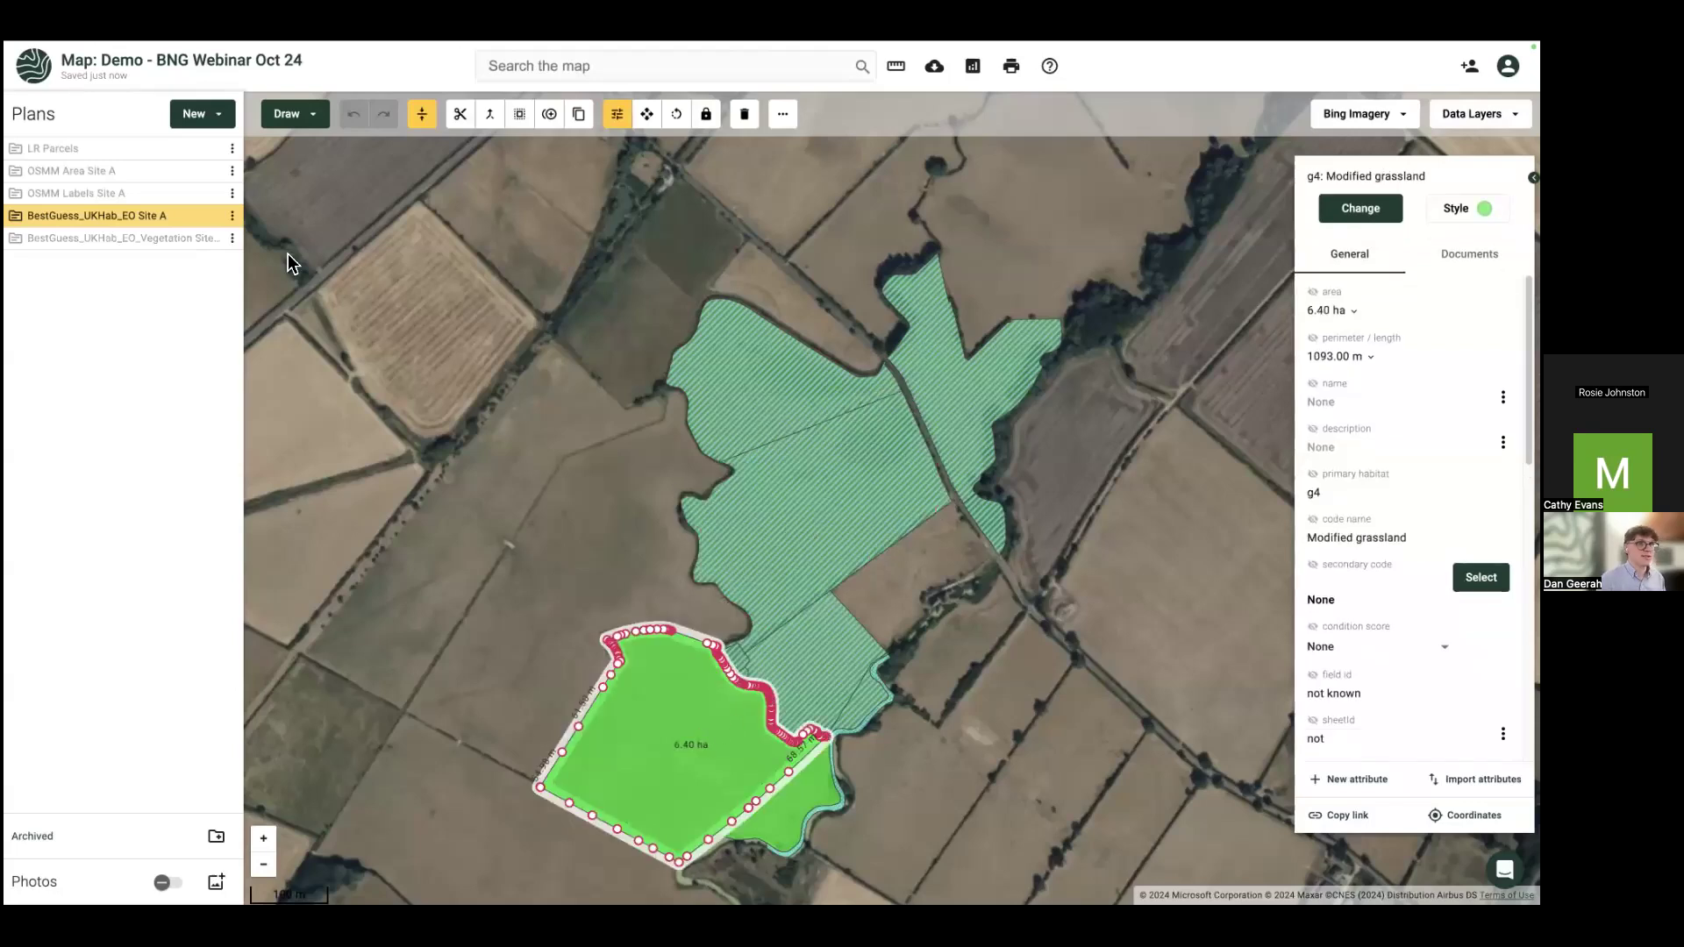
click(210, 216)
click(210, 217)
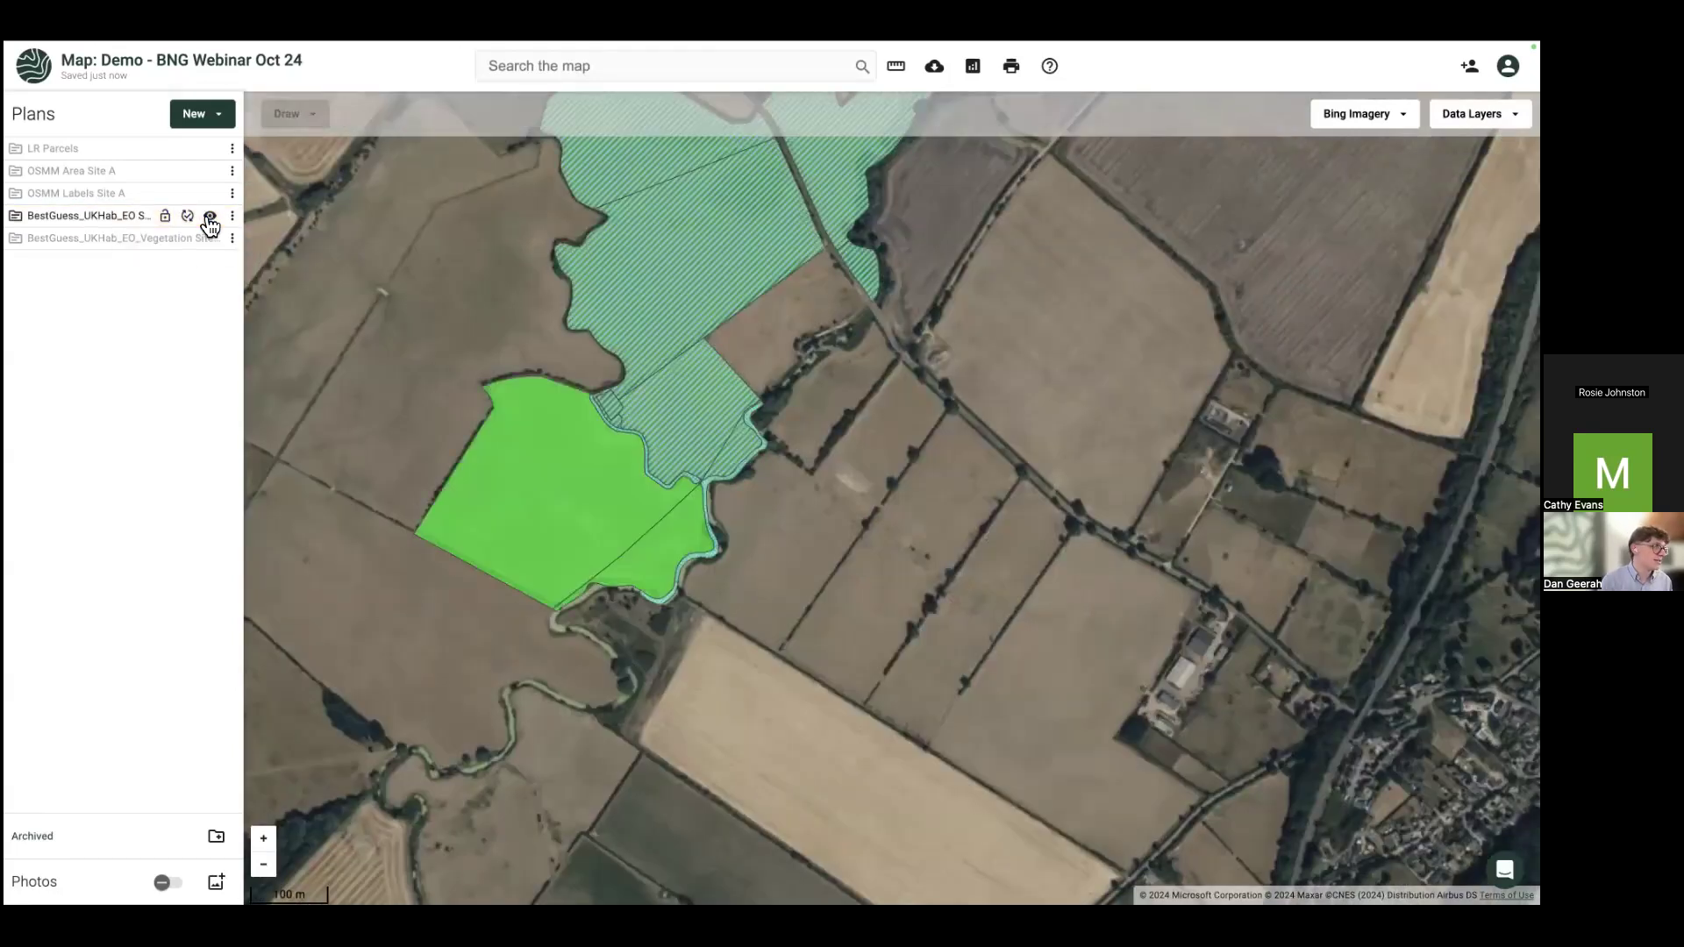
click(495, 436)
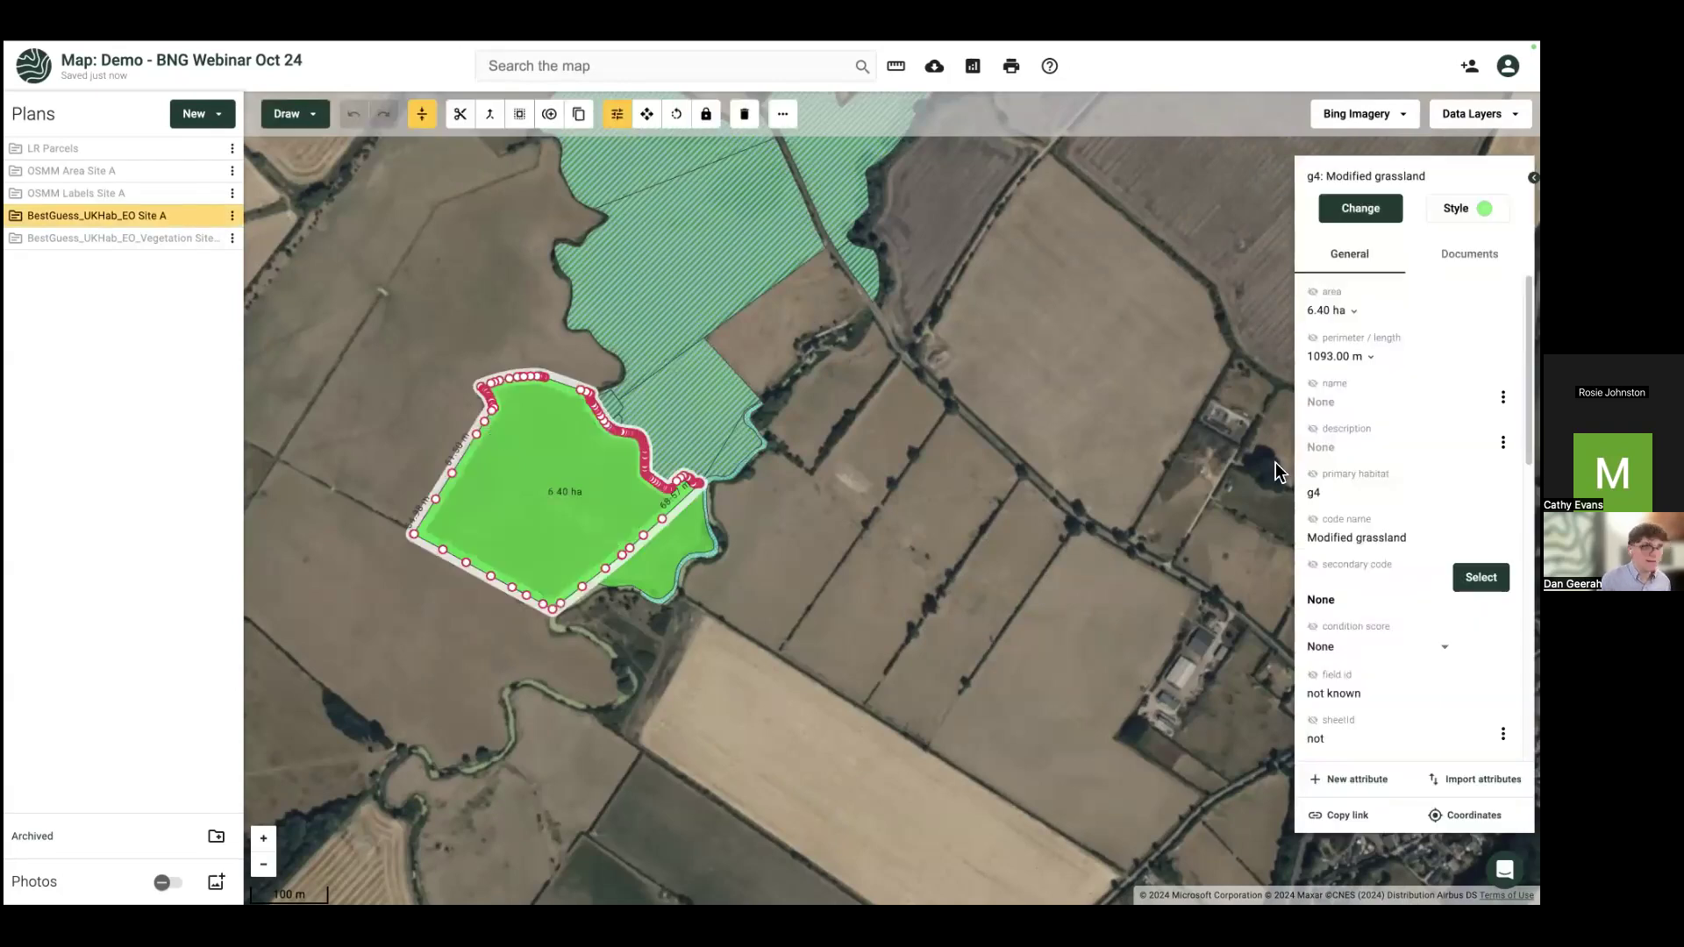
click(683, 552)
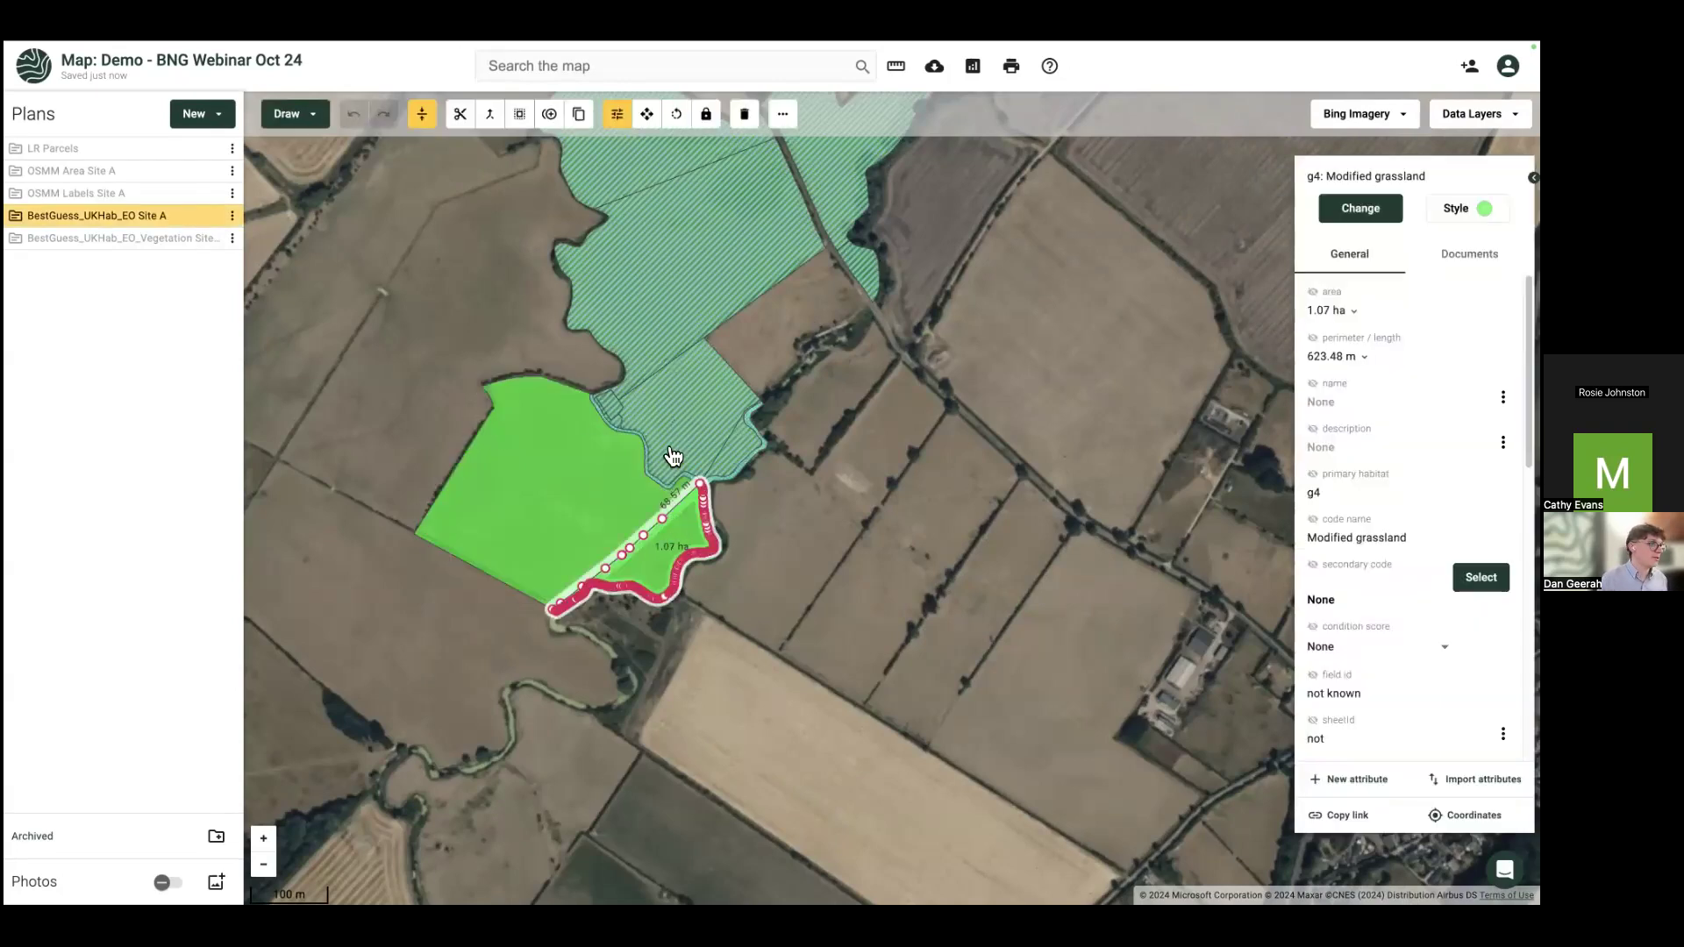
scroll(676, 454, up, 2)
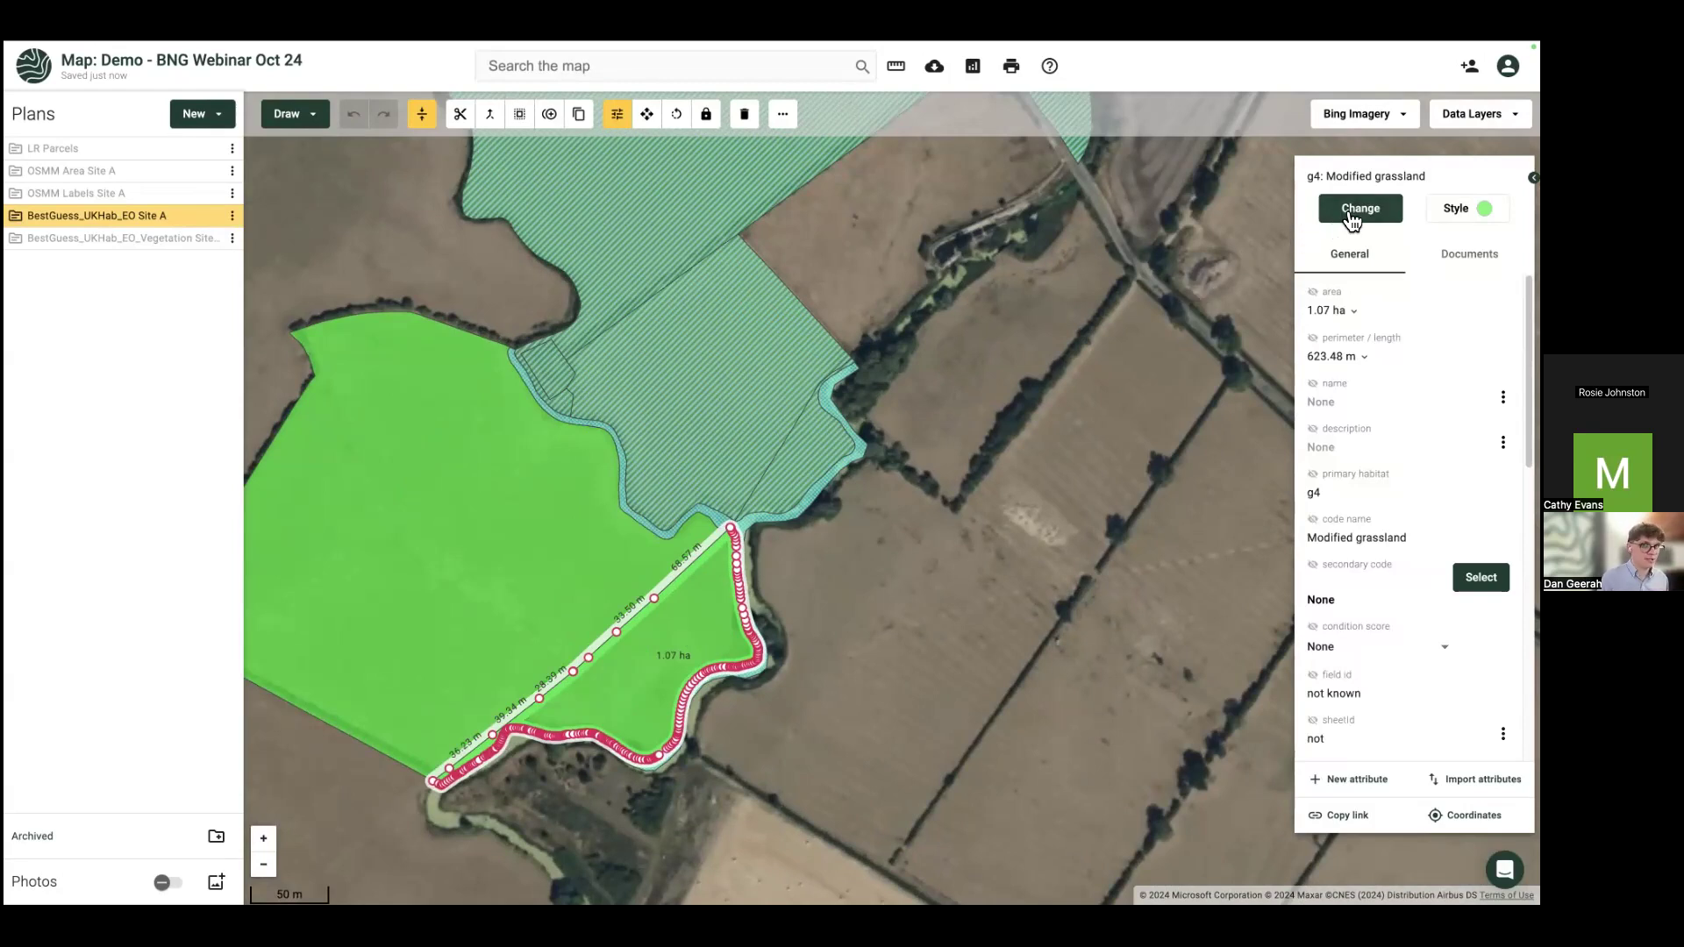
click(1351, 217)
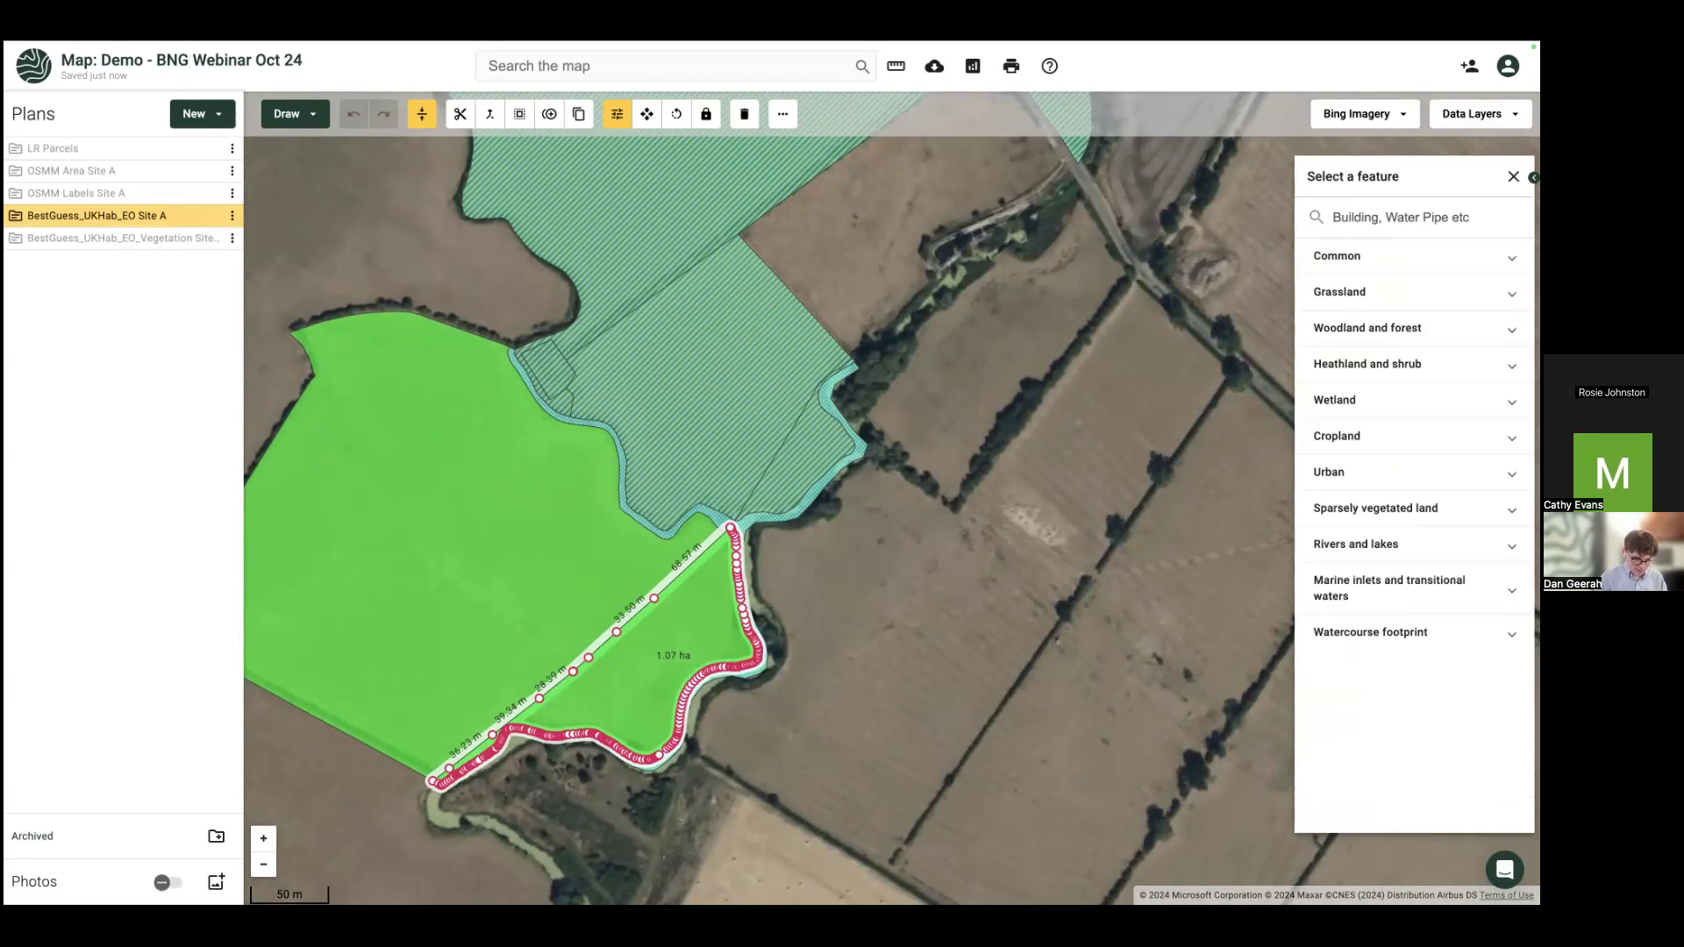
Step: Try reclassifying the strip as NE0011 floodplain wetland, then undo to keep Modified grassland
text(flood)
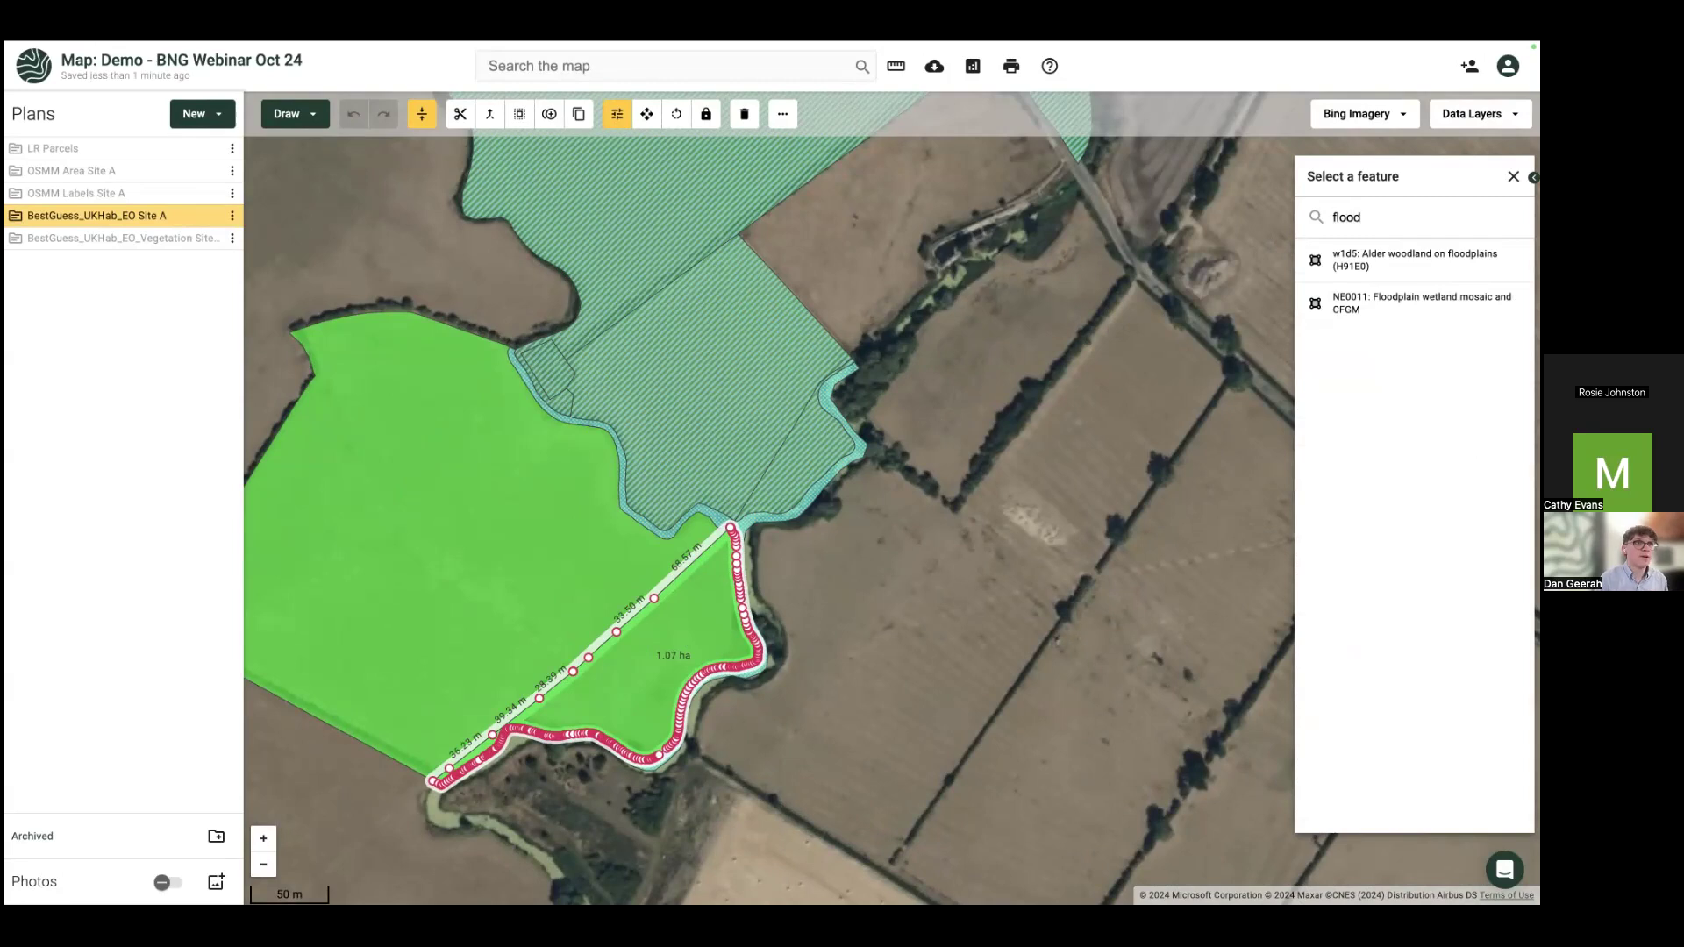
click(1360, 321)
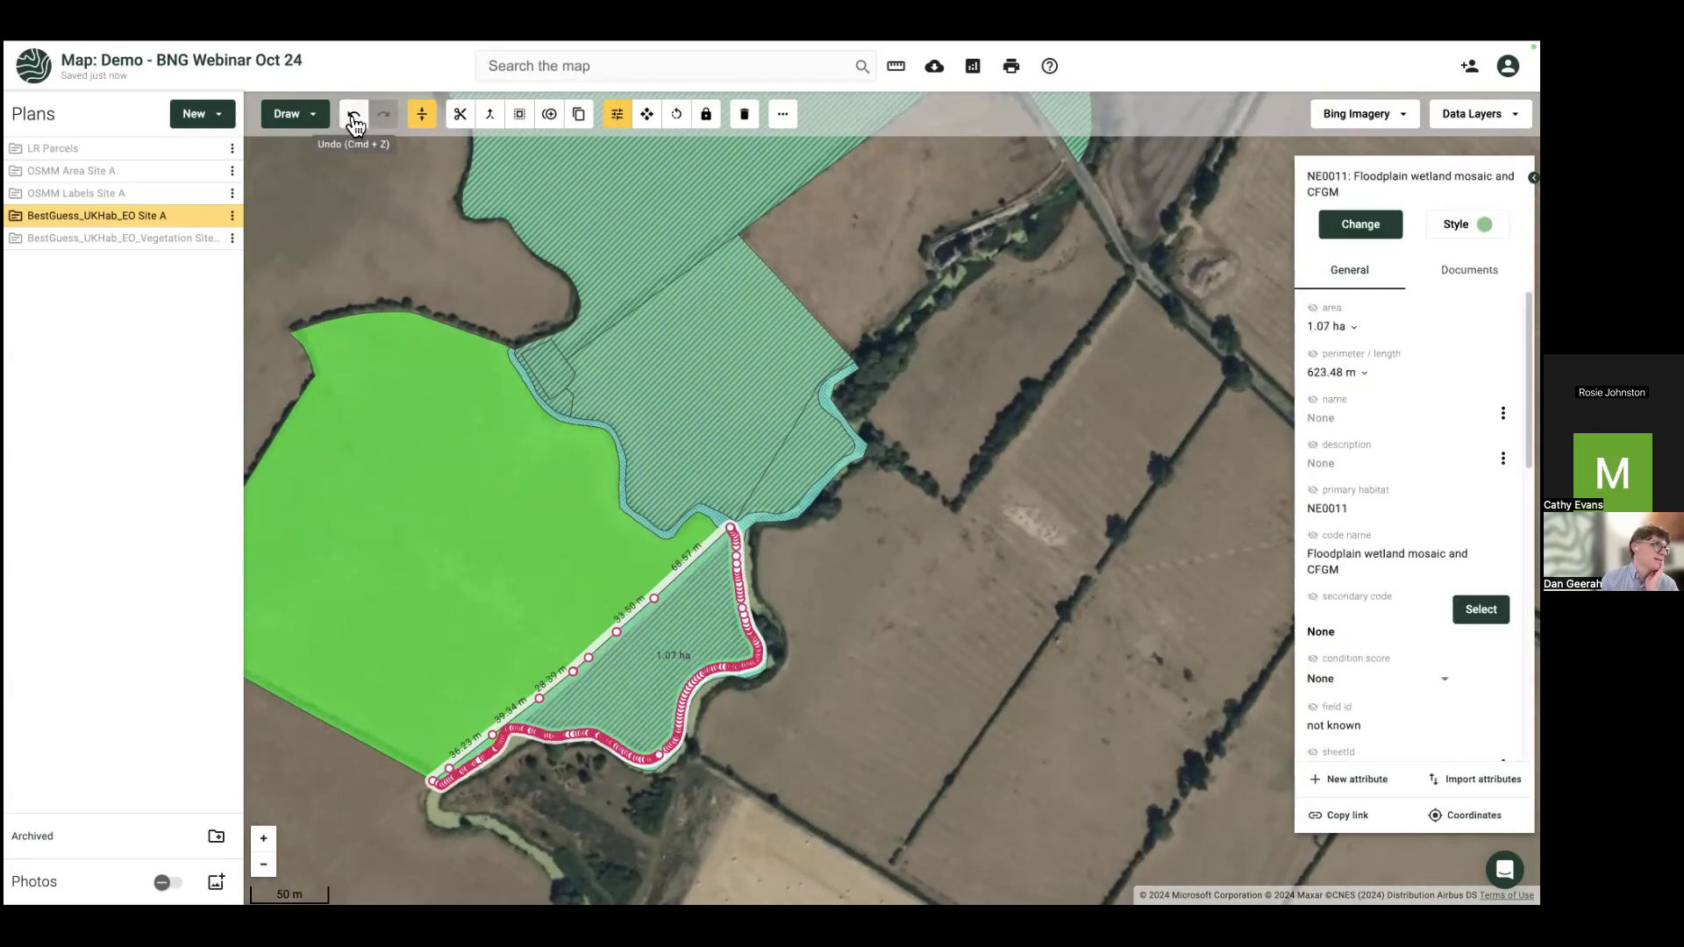
click(353, 114)
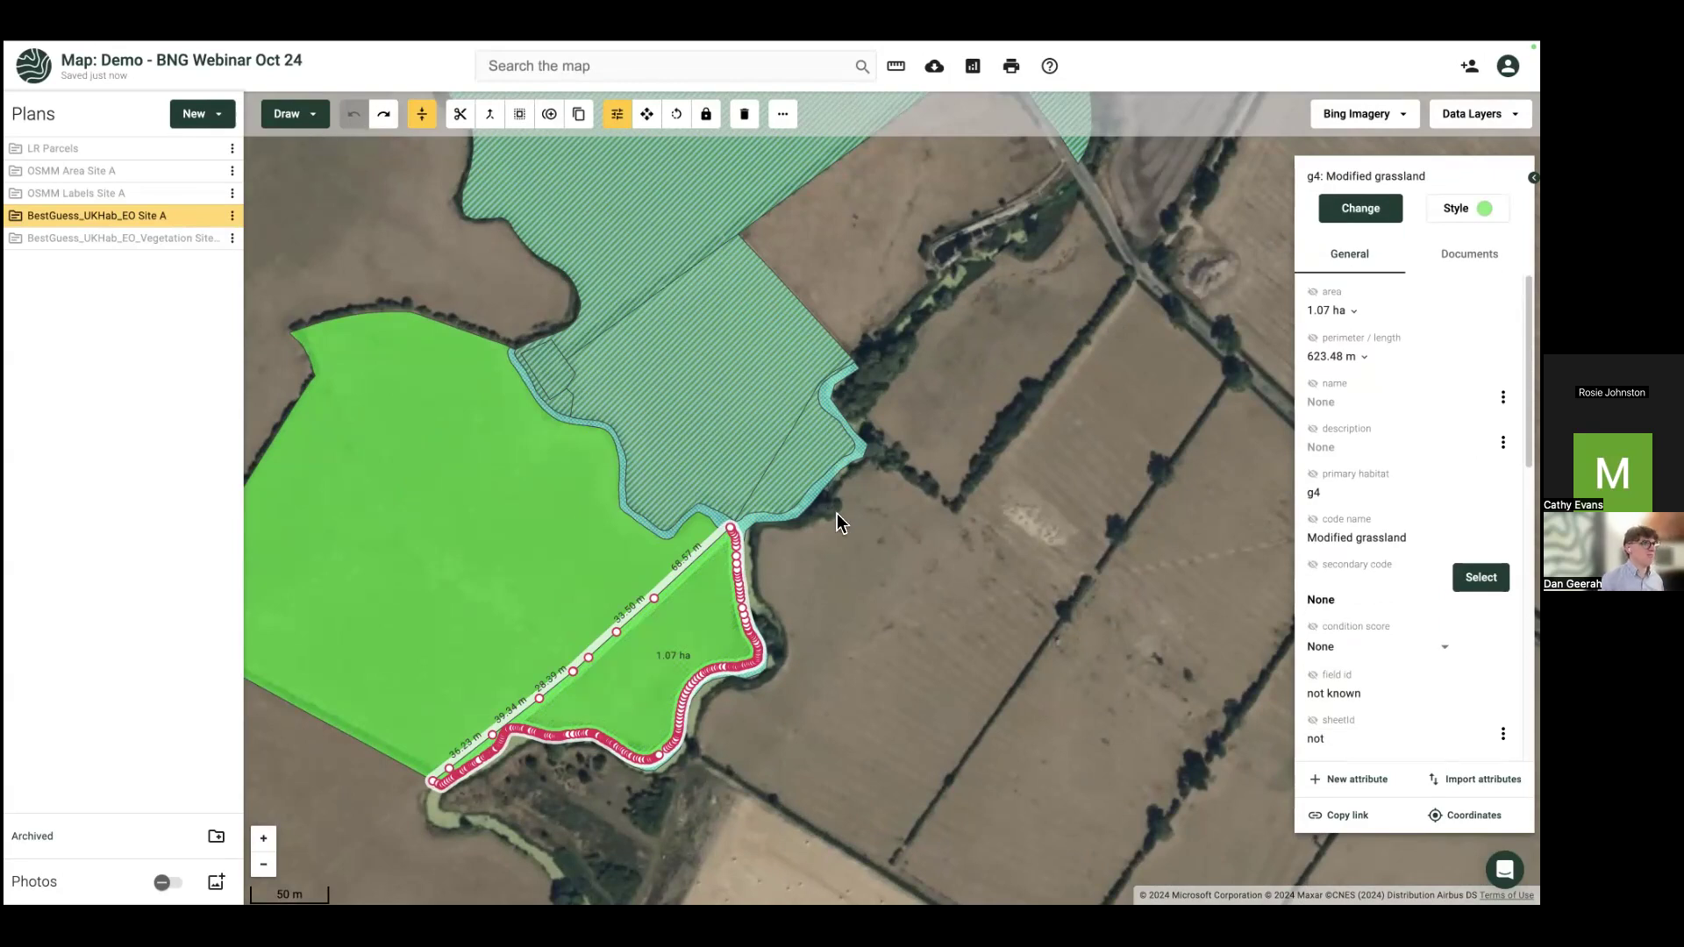
click(837, 513)
Step: Select the 6.57 ha wetland parcel and add the 3.35, 3.57 and 2.05 ha parcels
scroll(752, 530, up, 3)
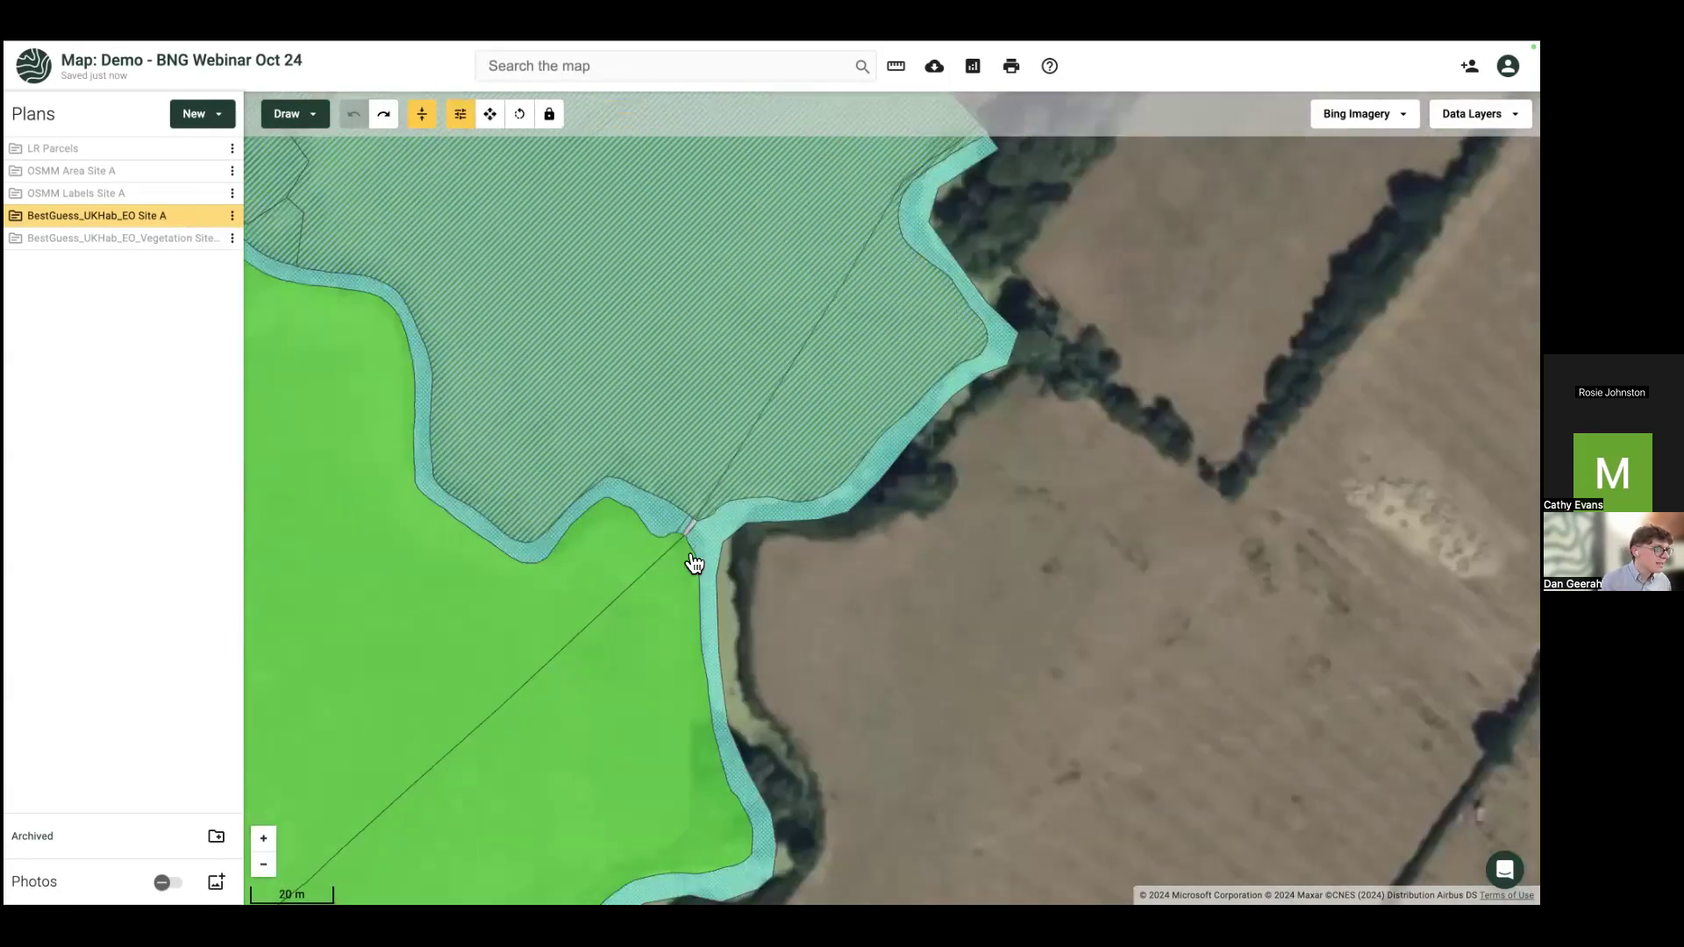
scroll(693, 562, up, 2)
click(617, 523)
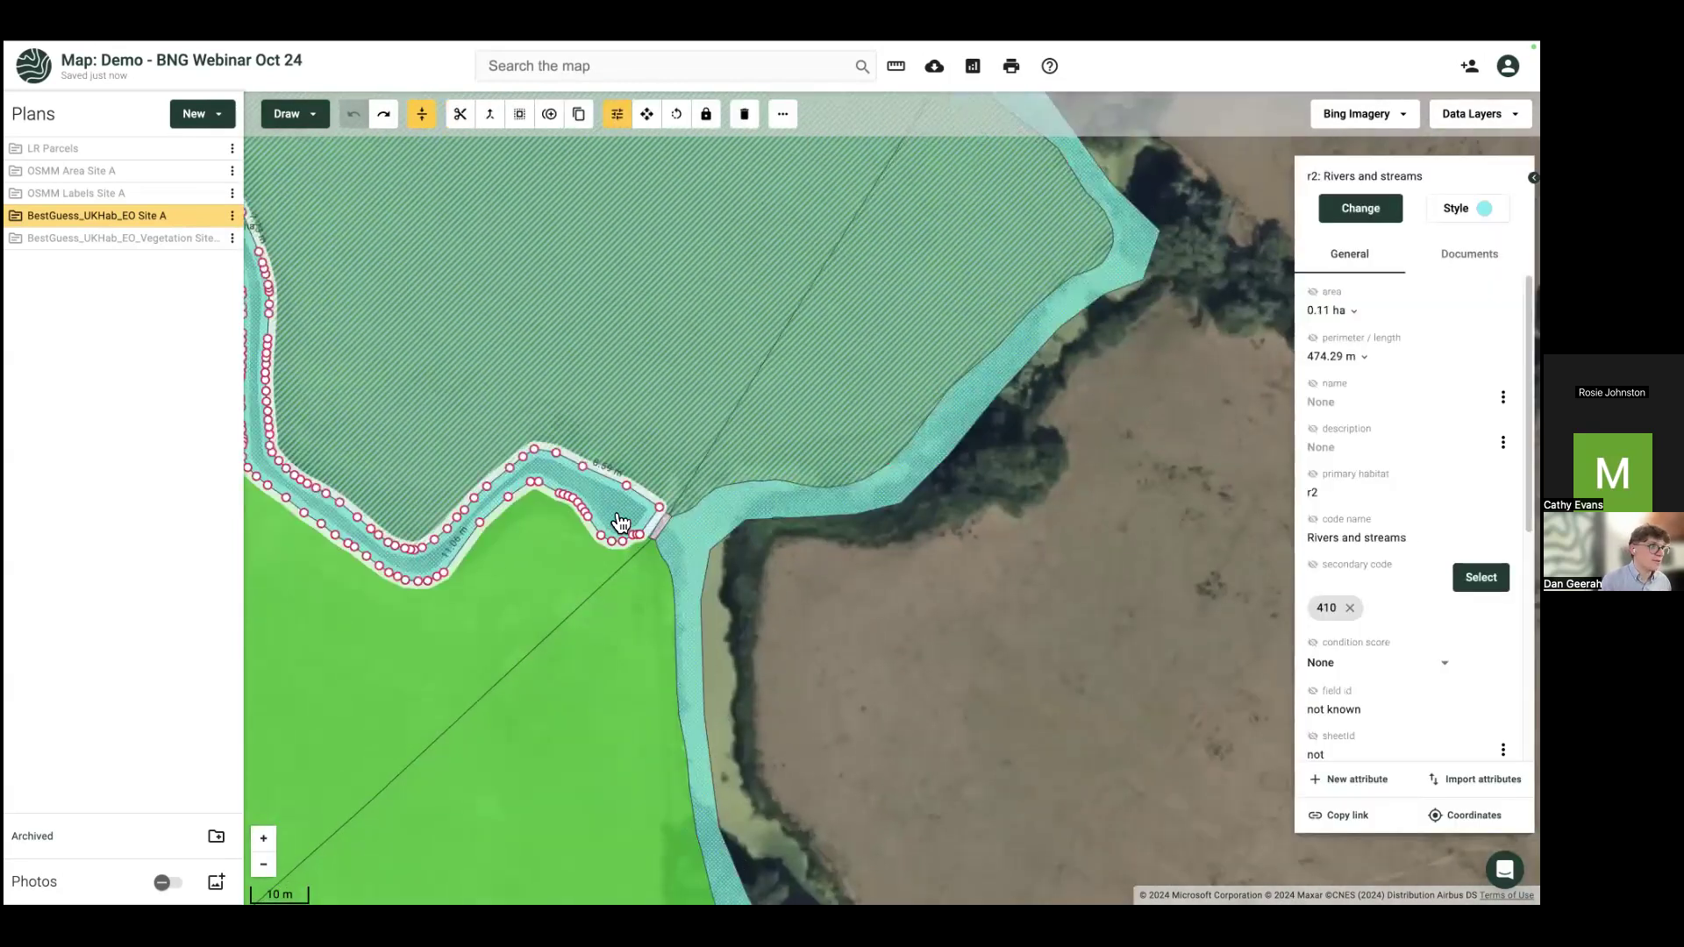
click(692, 553)
scroll(697, 555, down, 2)
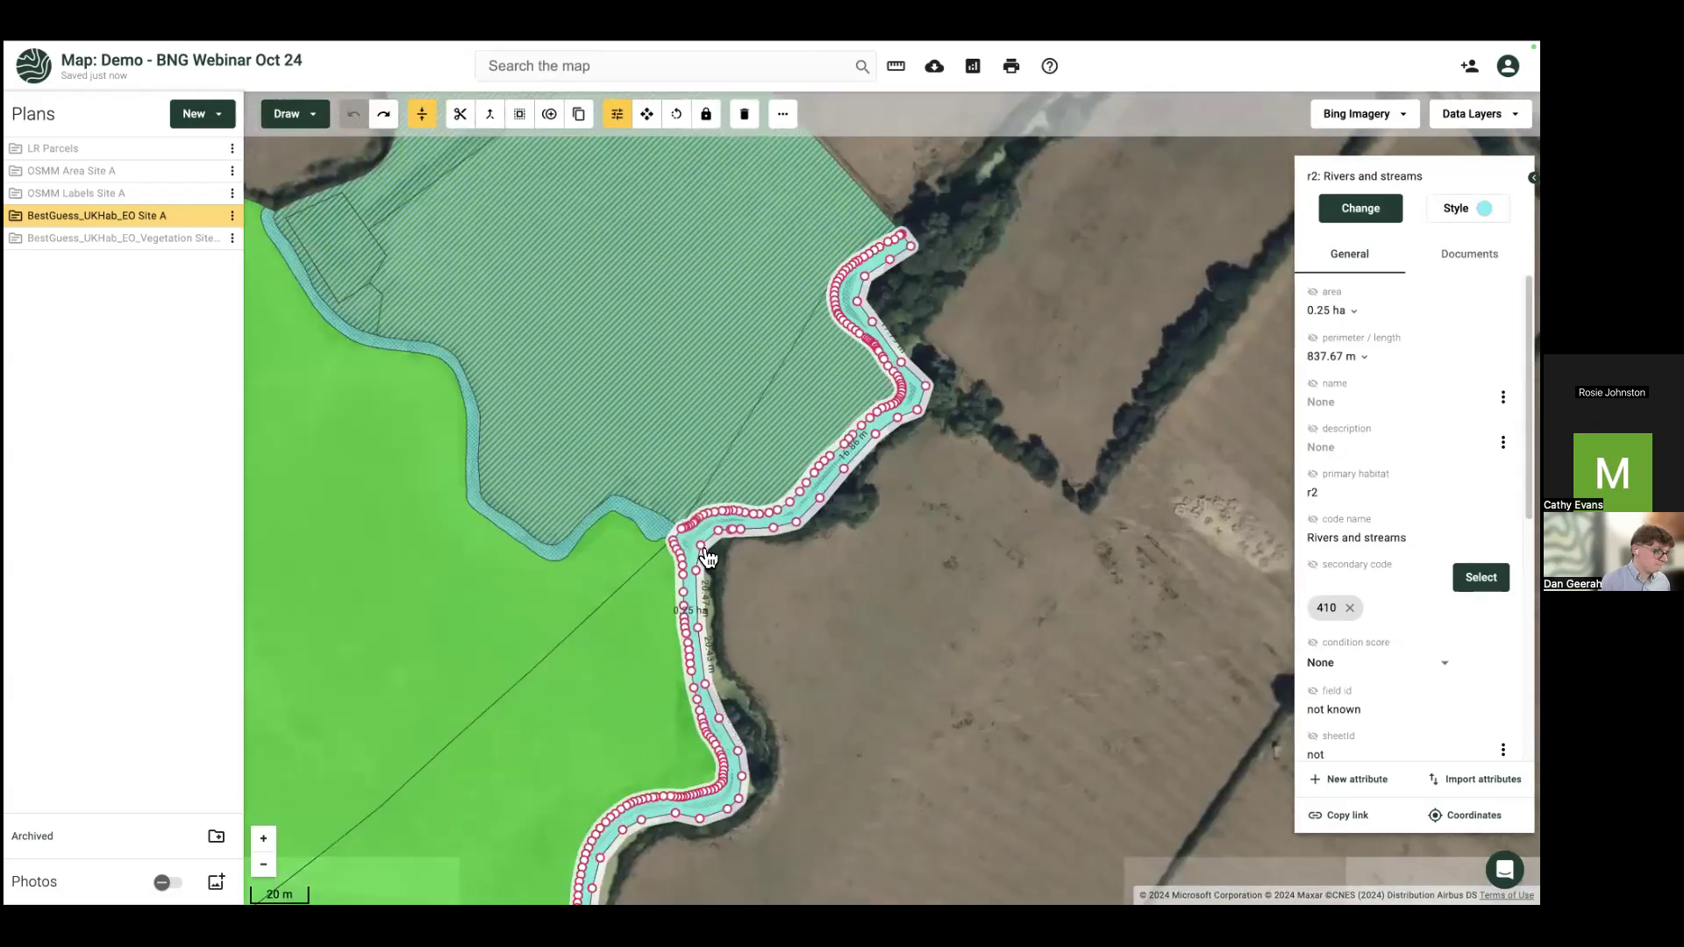
scroll(754, 550, down, 3)
click(797, 545)
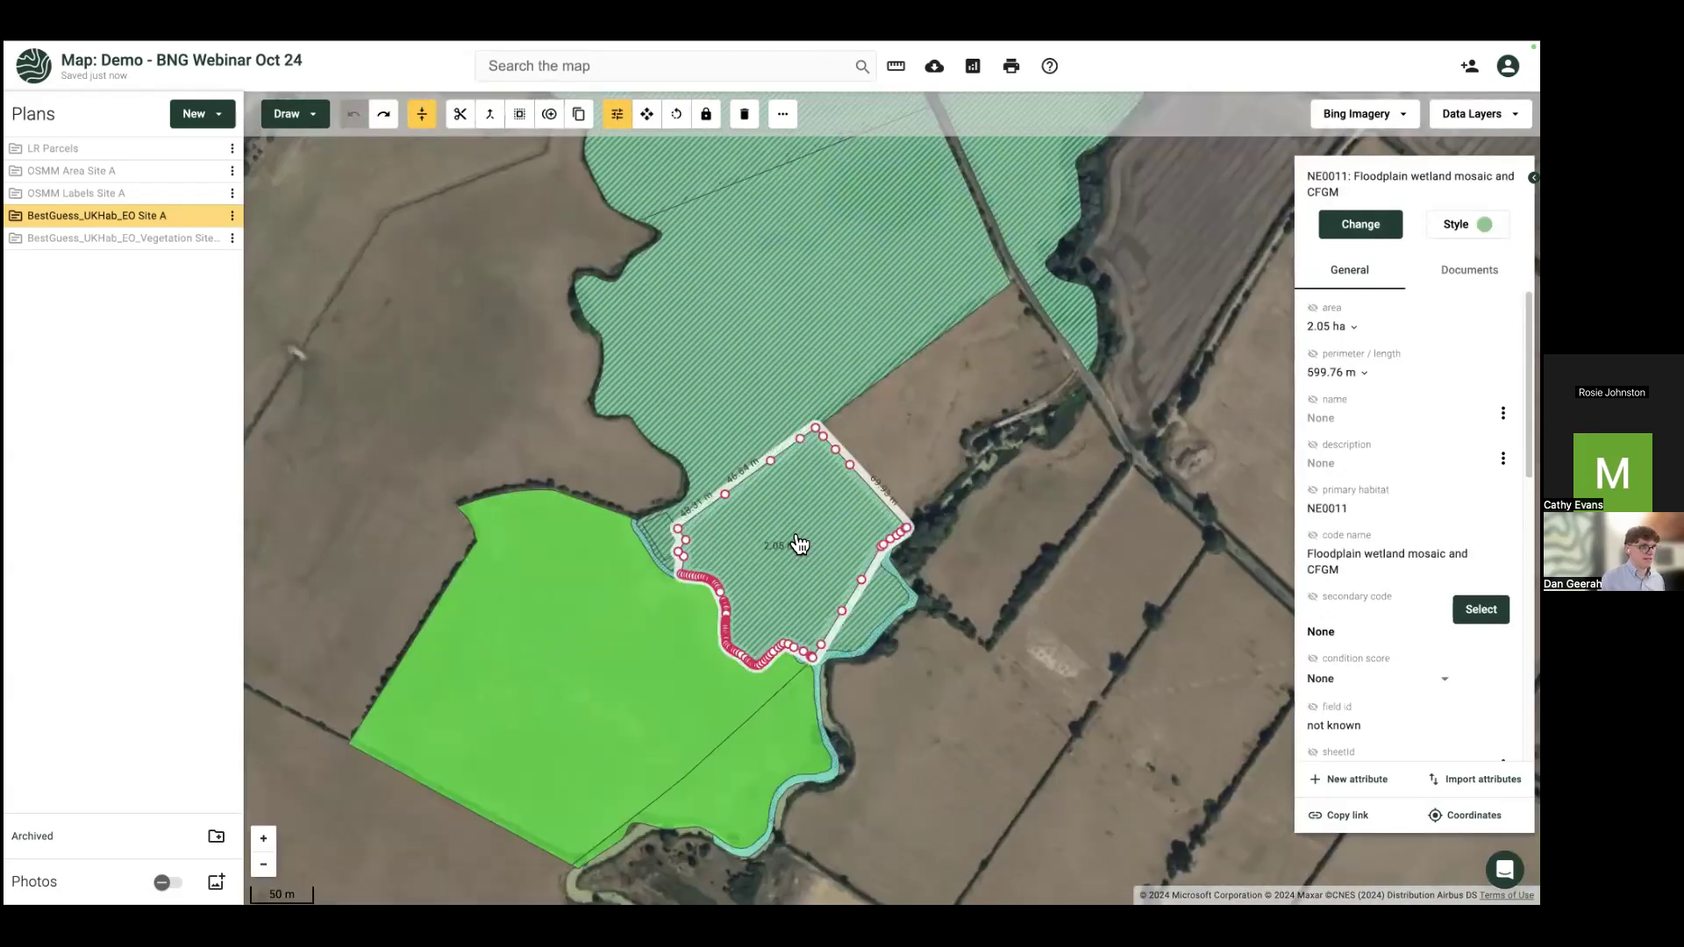
click(759, 389)
drag(922, 401, 935, 512)
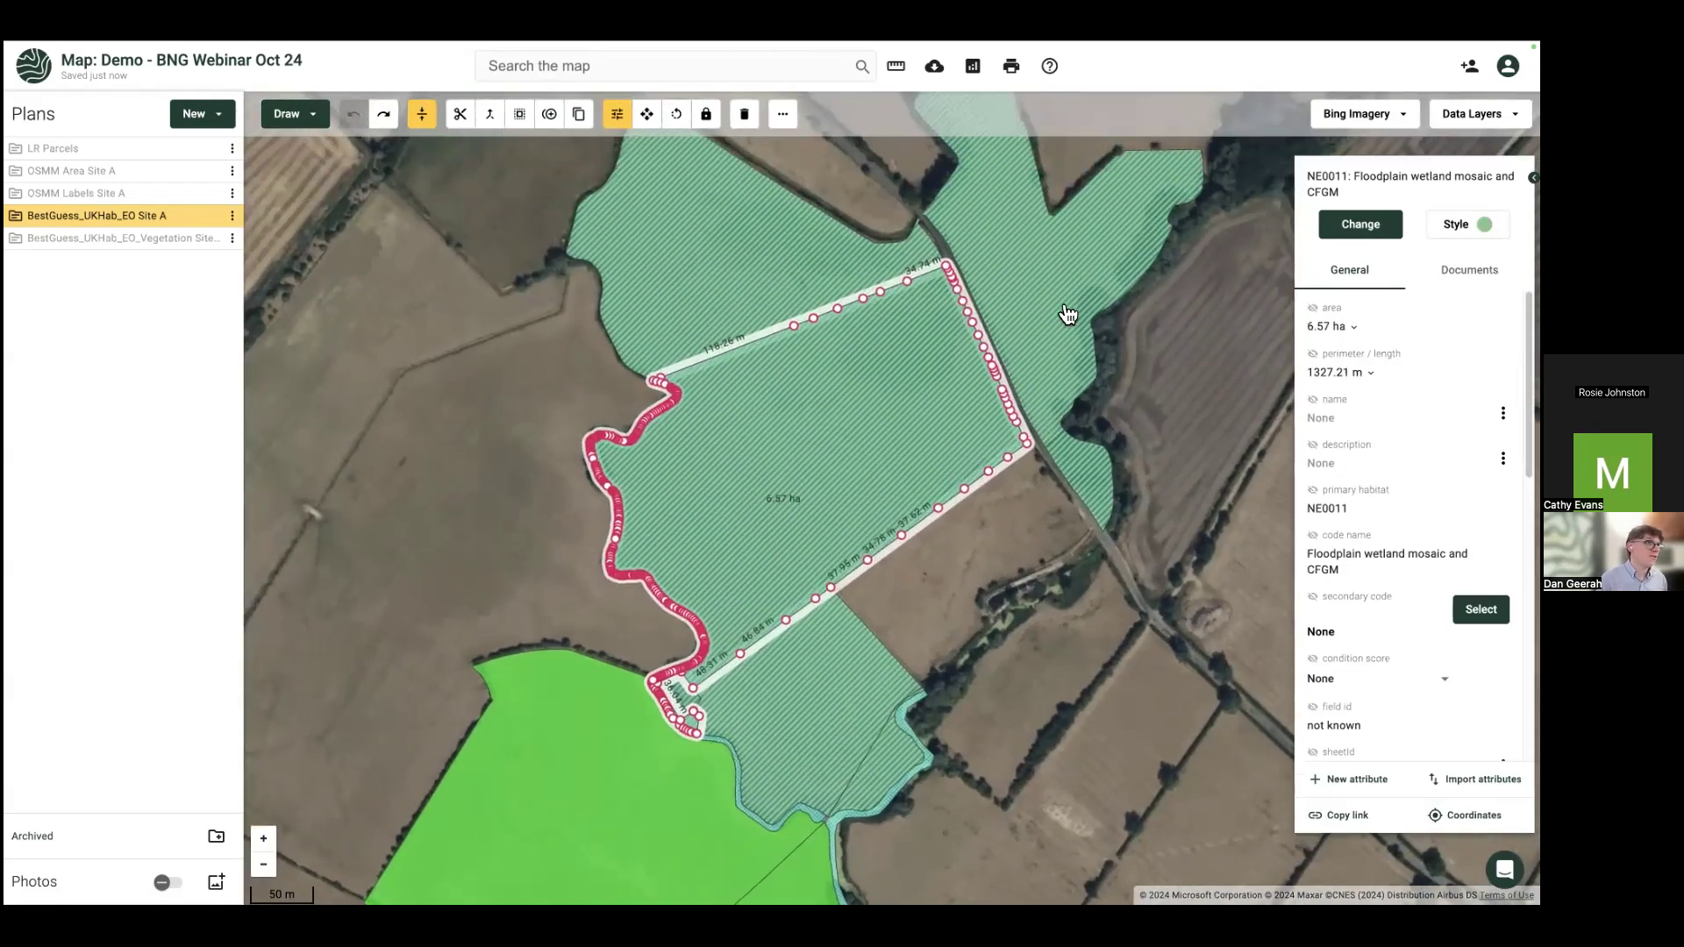
shift+click(1068, 314)
shift+click(775, 288)
shift+click(796, 672)
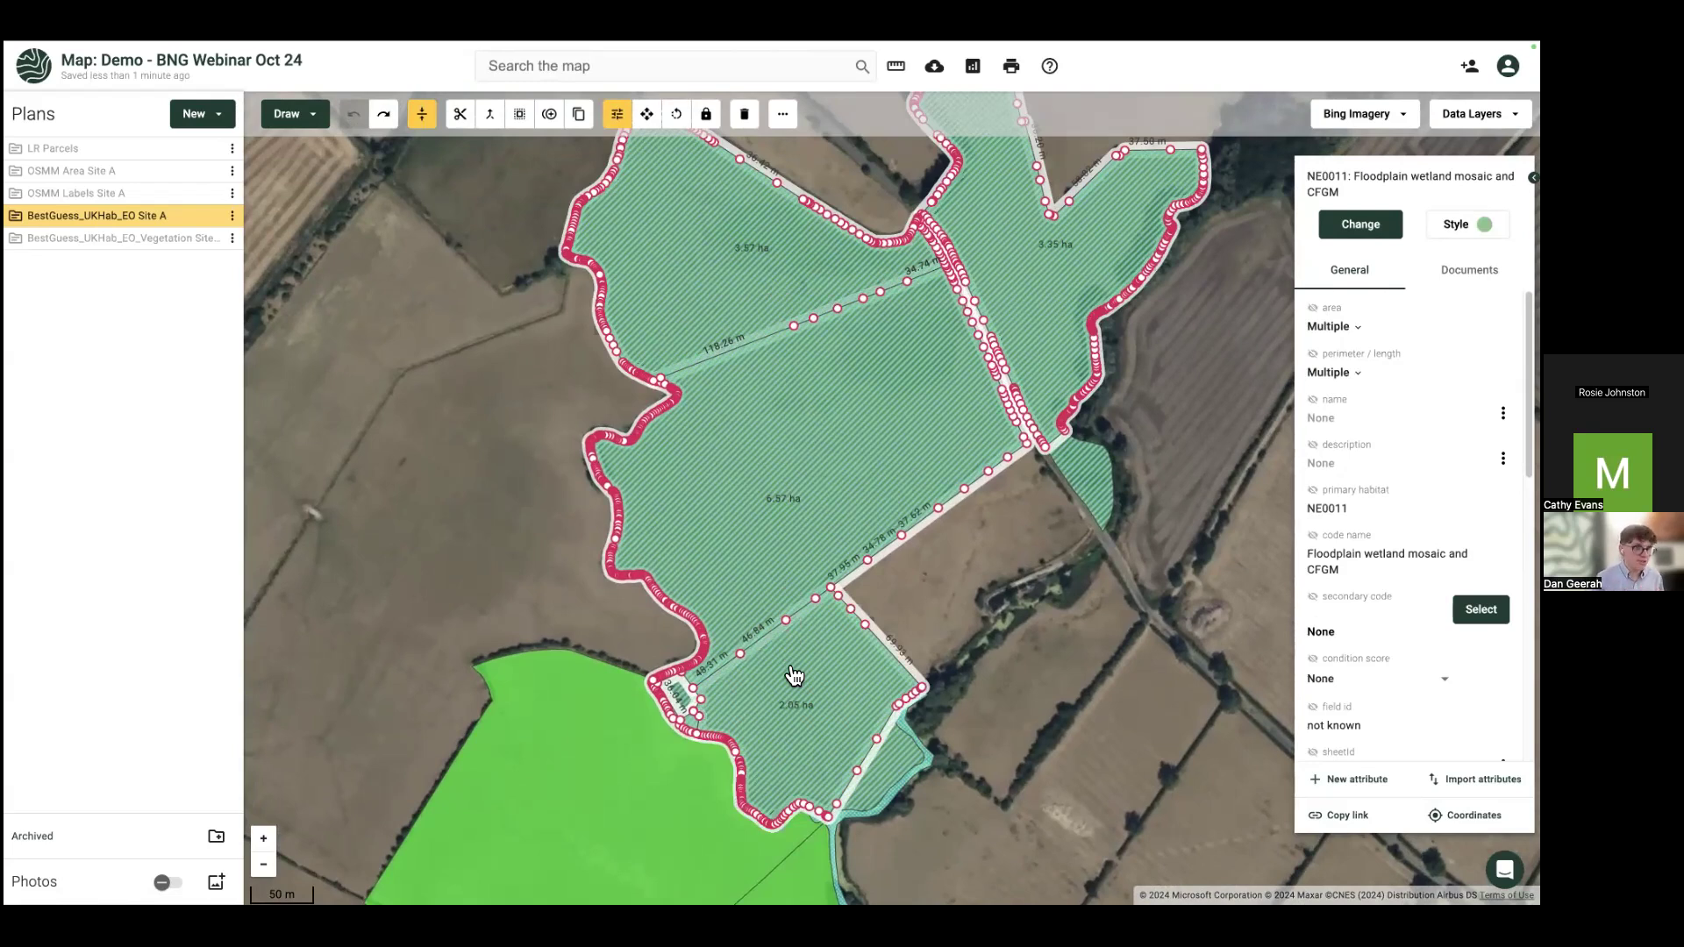
Step: Set the four floodplain wetland parcels' condition to Poor and show condition labels on the map
click(1368, 678)
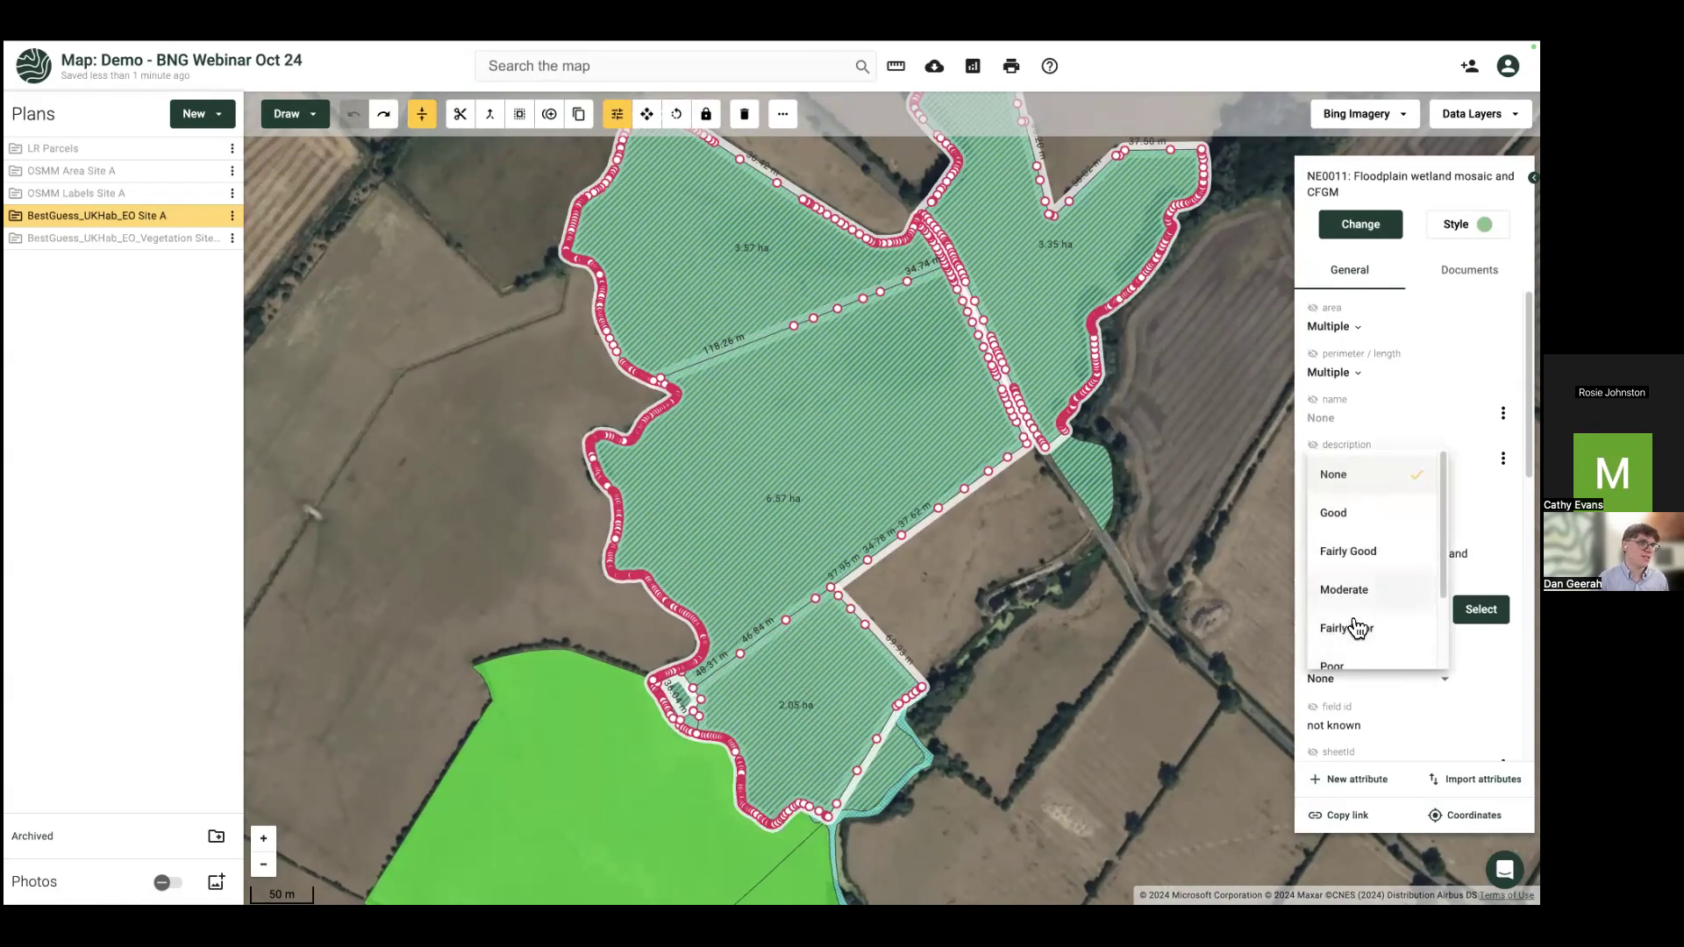
click(1354, 647)
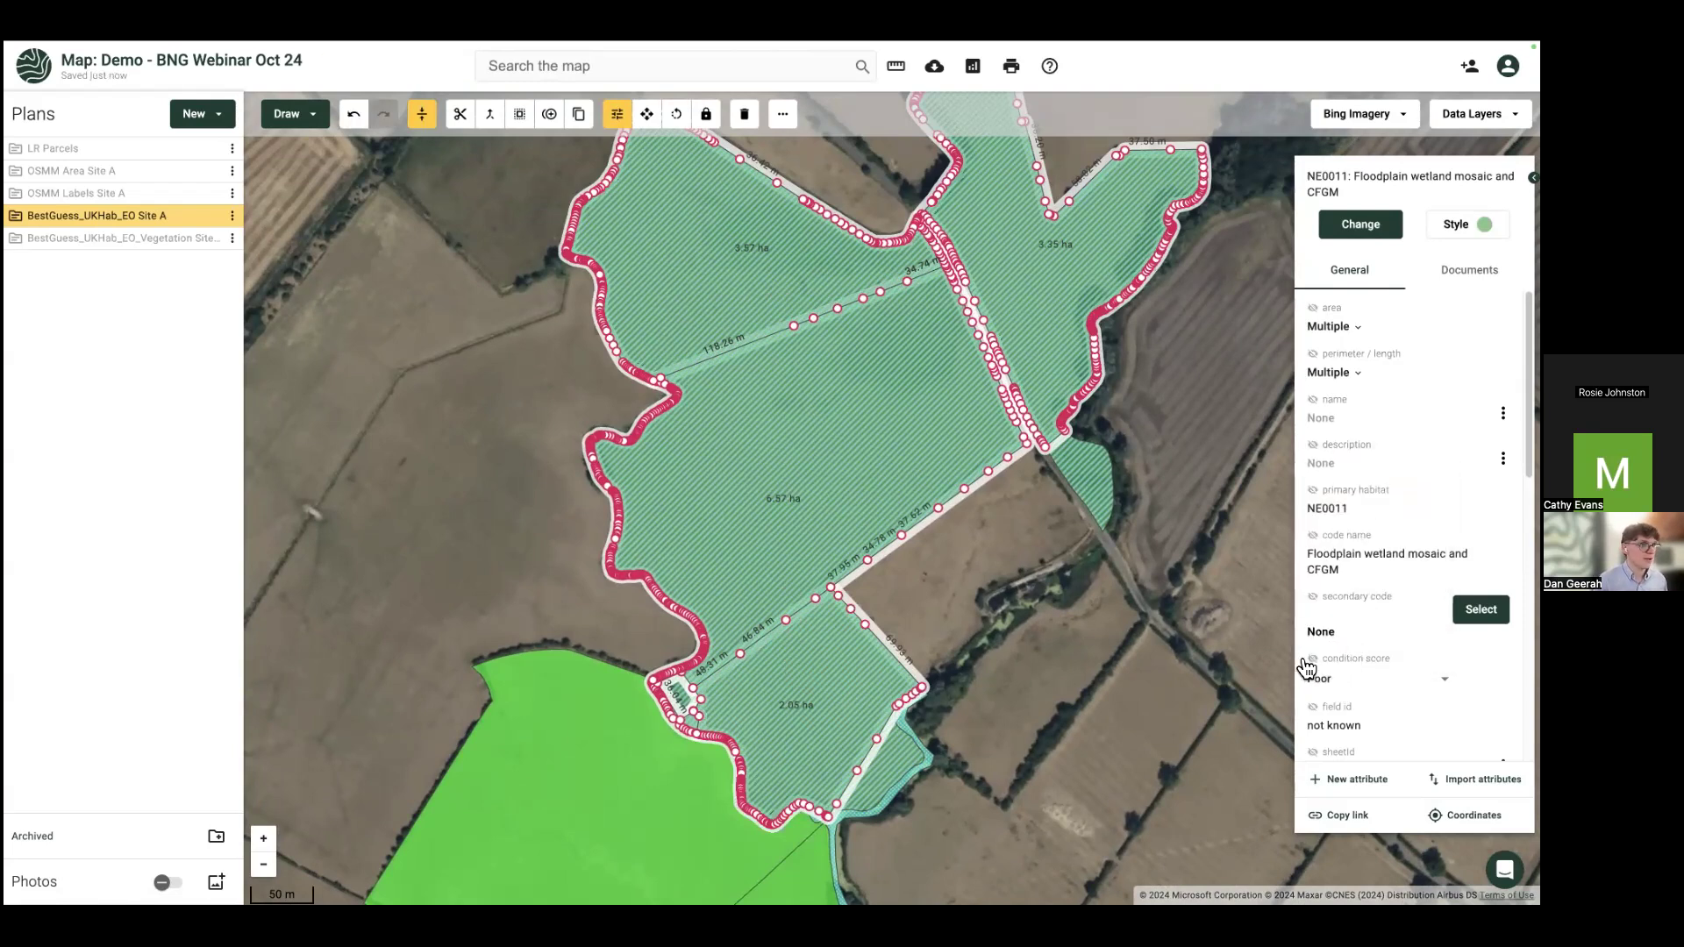
click(1315, 664)
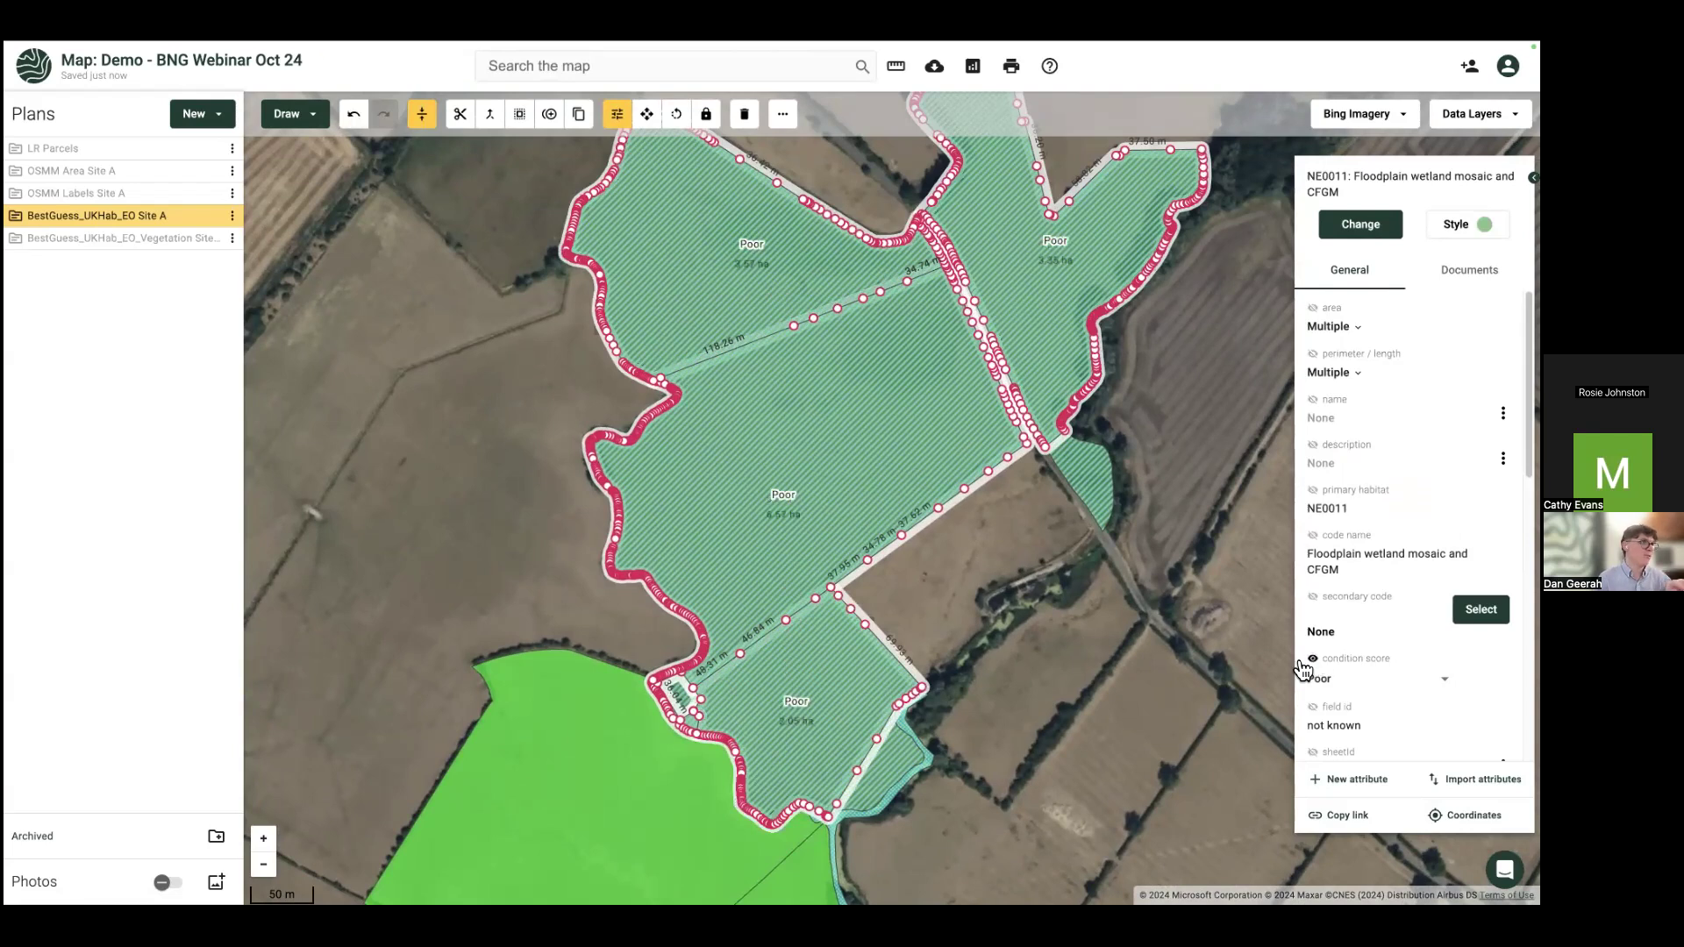
click(1060, 709)
Step: Rate the 6.40 ha grassland parcel and 1.07 ha strip as Moderate condition
drag(1060, 709, 1178, 534)
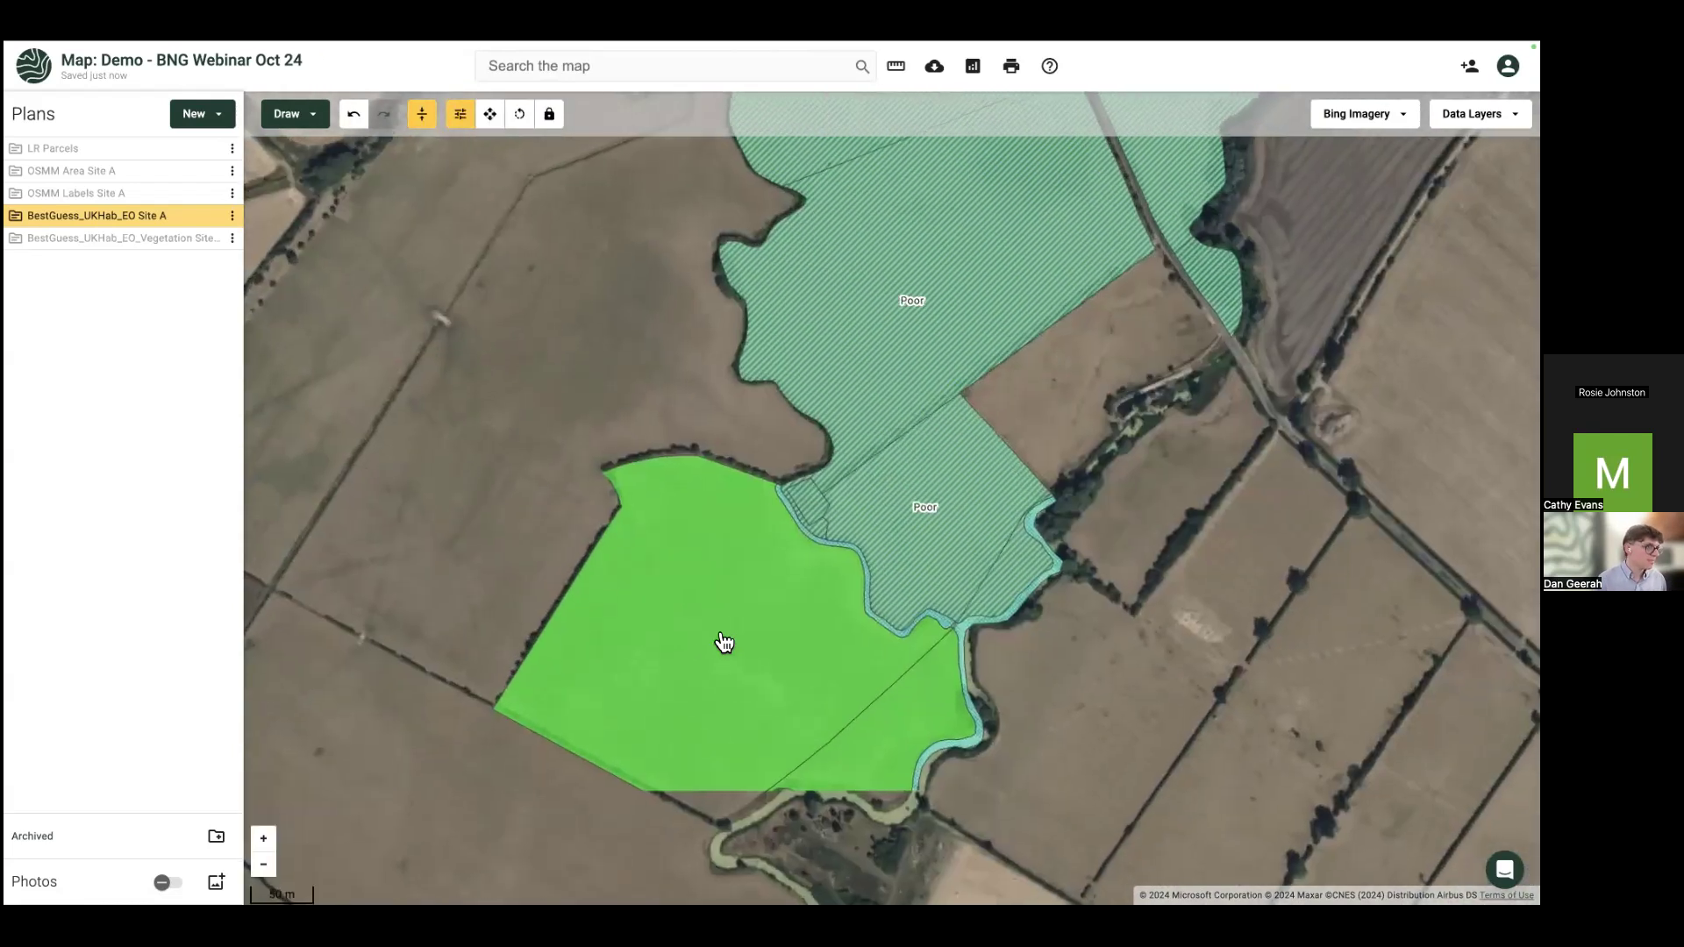
scroll(725, 642, down, 1)
click(825, 702)
shift+click(882, 715)
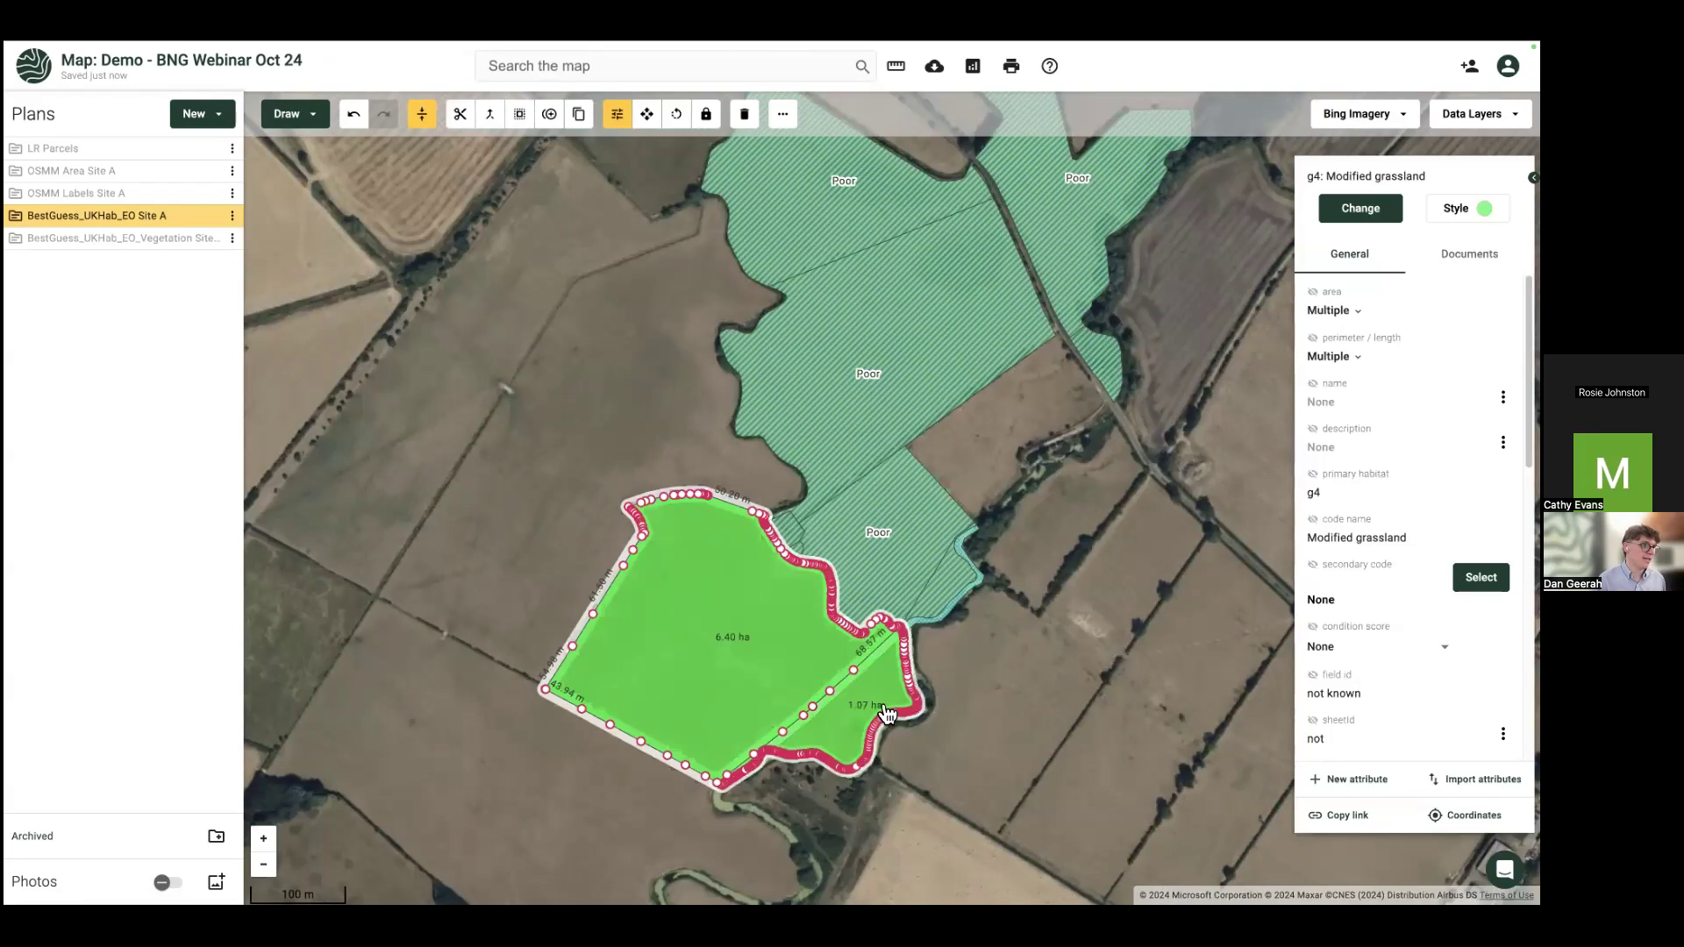
click(1337, 656)
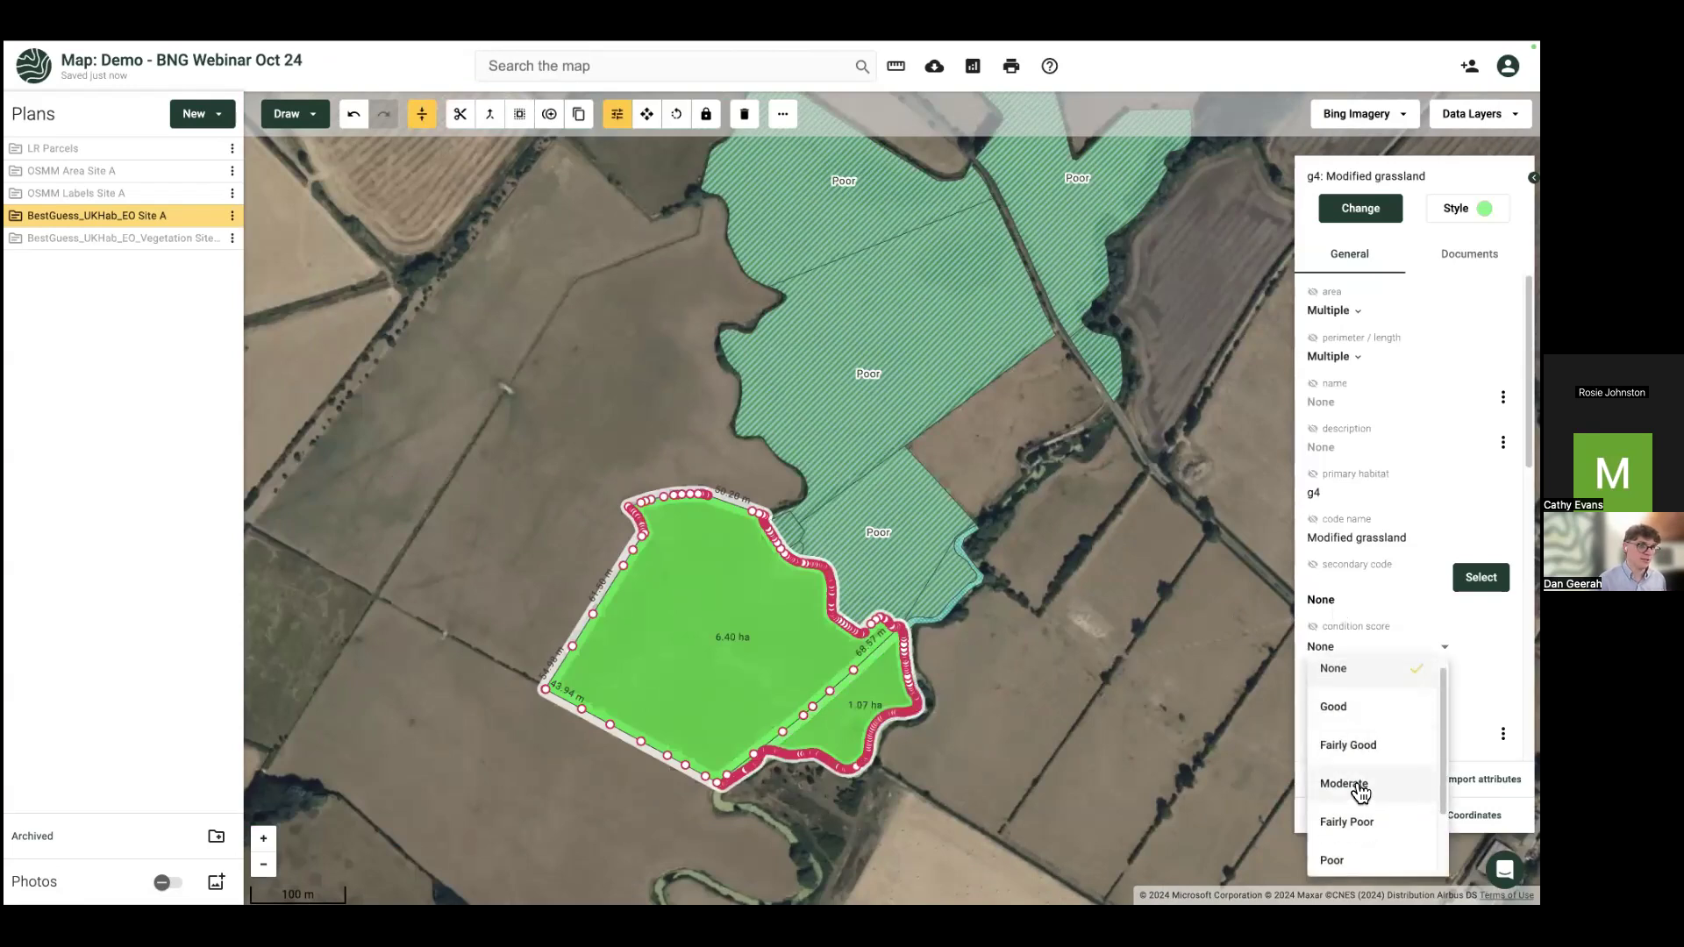
click(1360, 789)
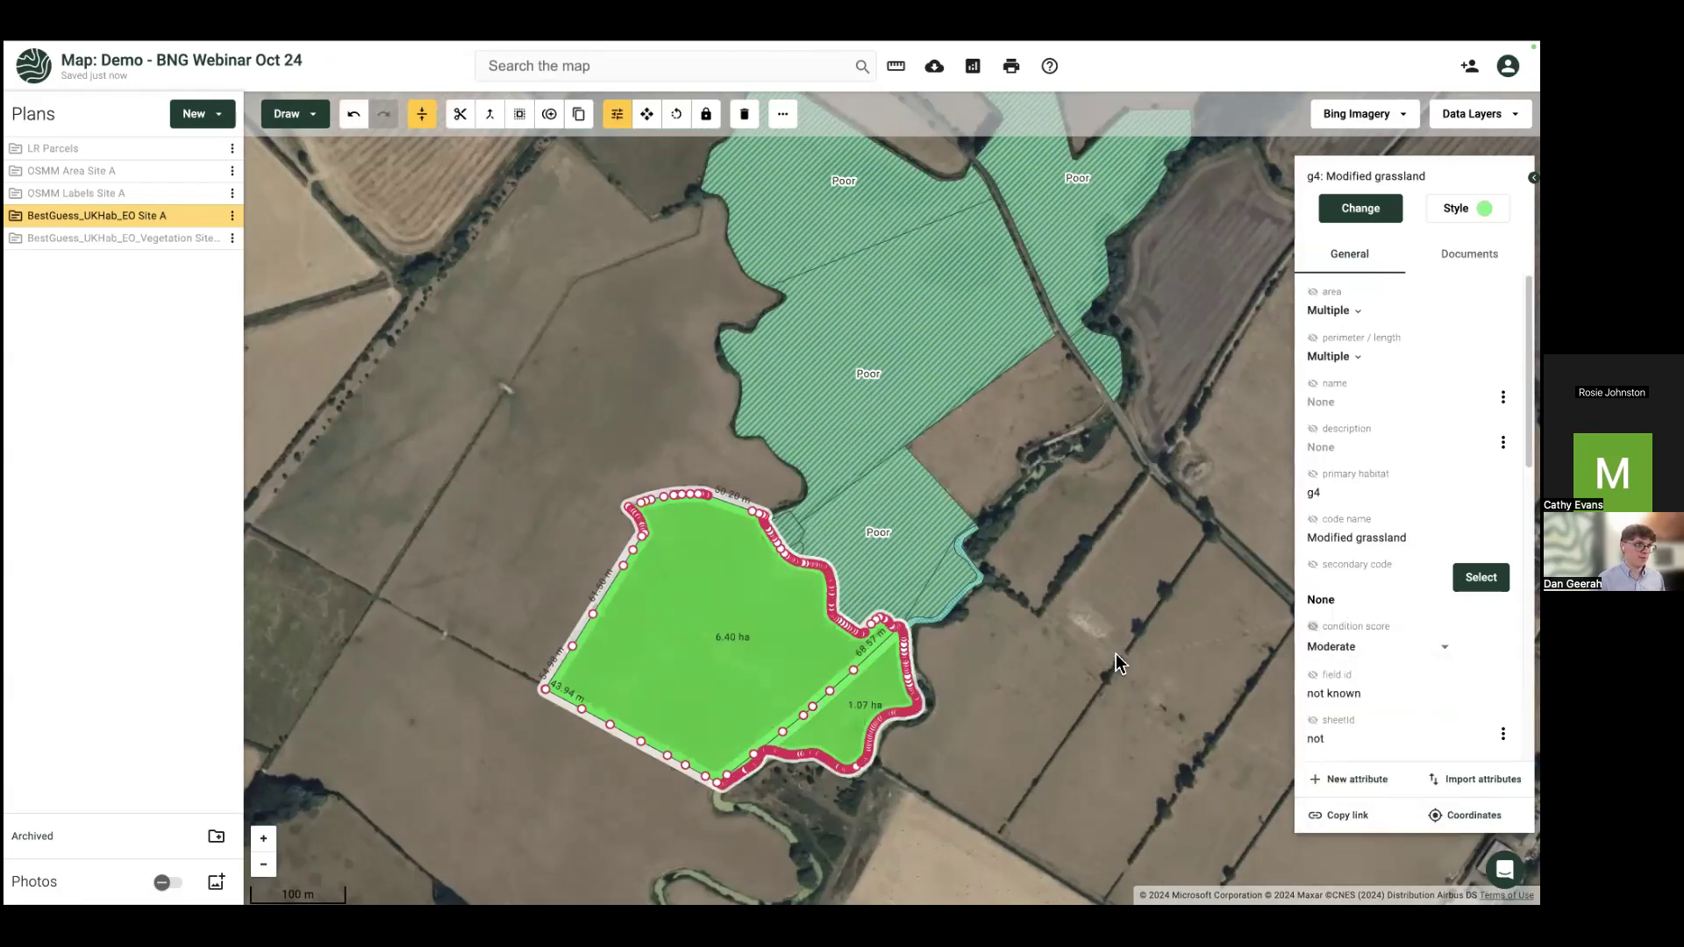
click(1085, 660)
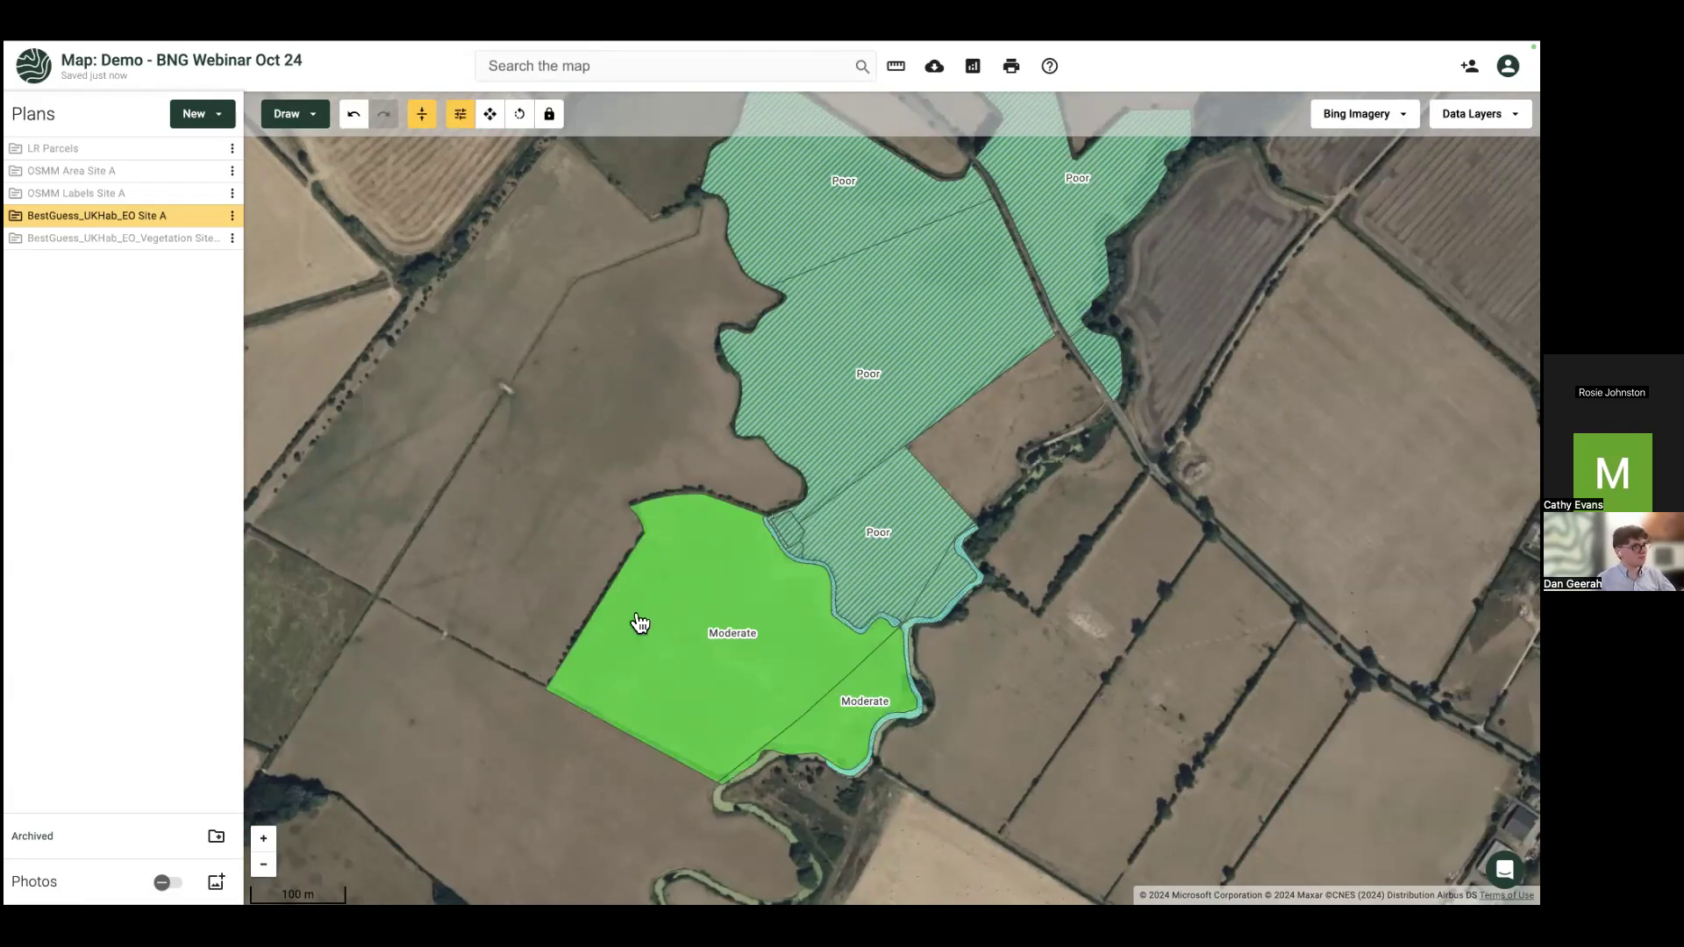
scroll(879, 465, up, 3)
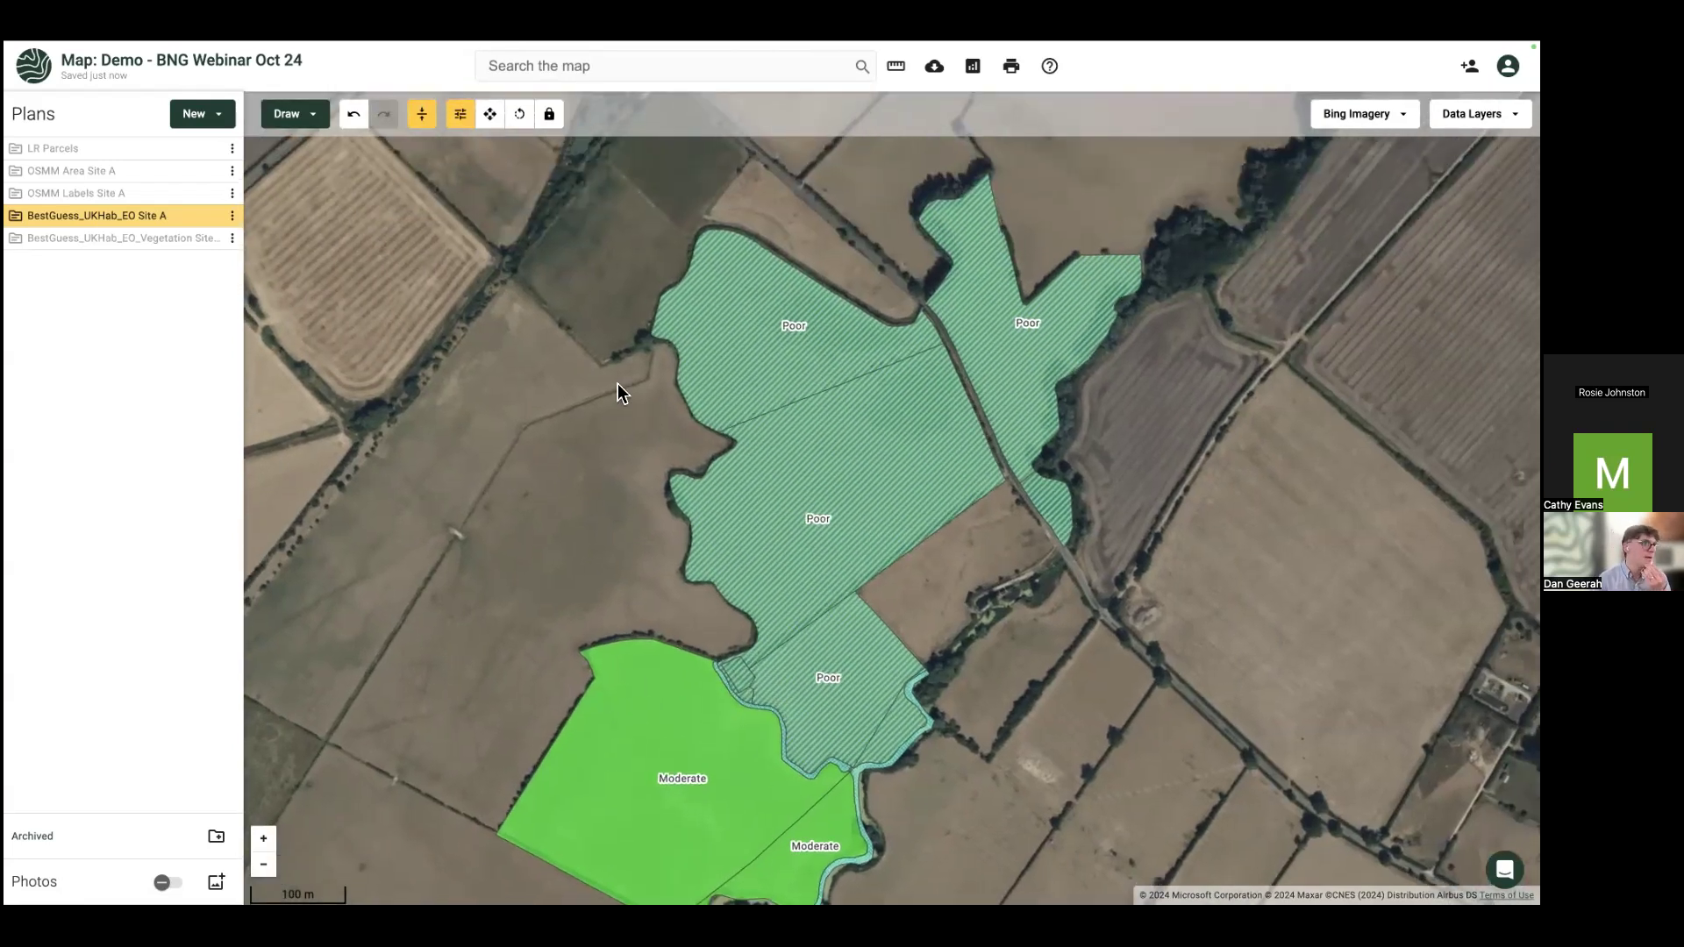
scroll(617, 381, down, 1)
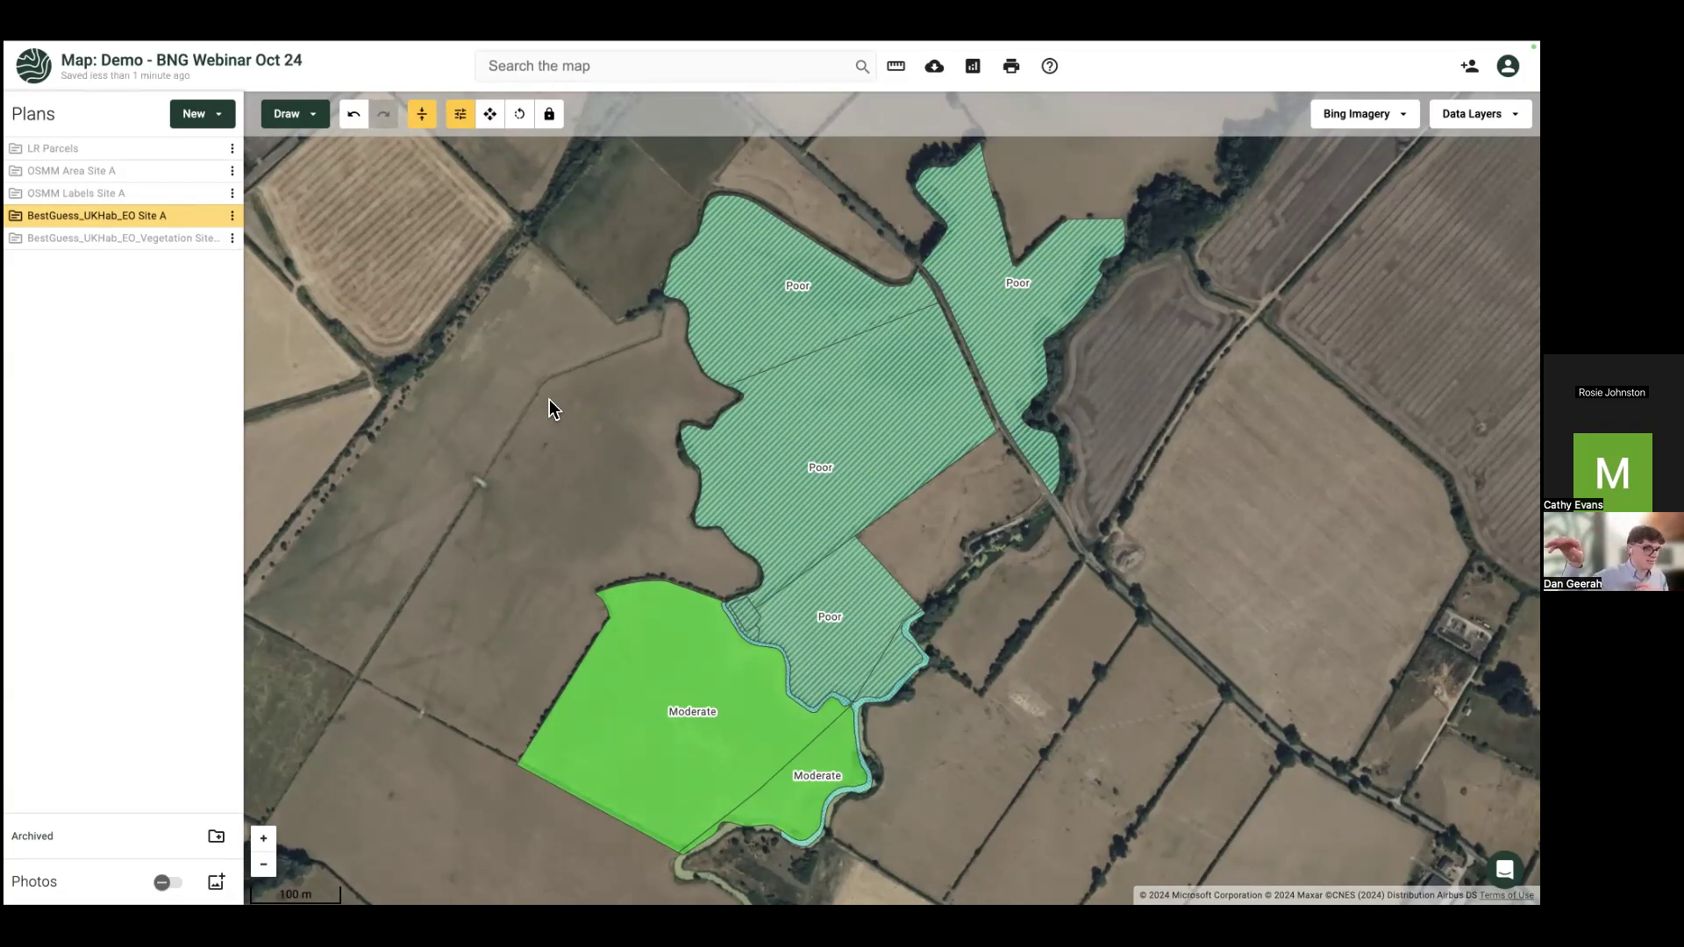
Step: Select the large and small Moderate grassland fields (6.40 ha, 1.07 ha) together in BestGuess_UKHab_EO Site A
drag(609, 366, 649, 220)
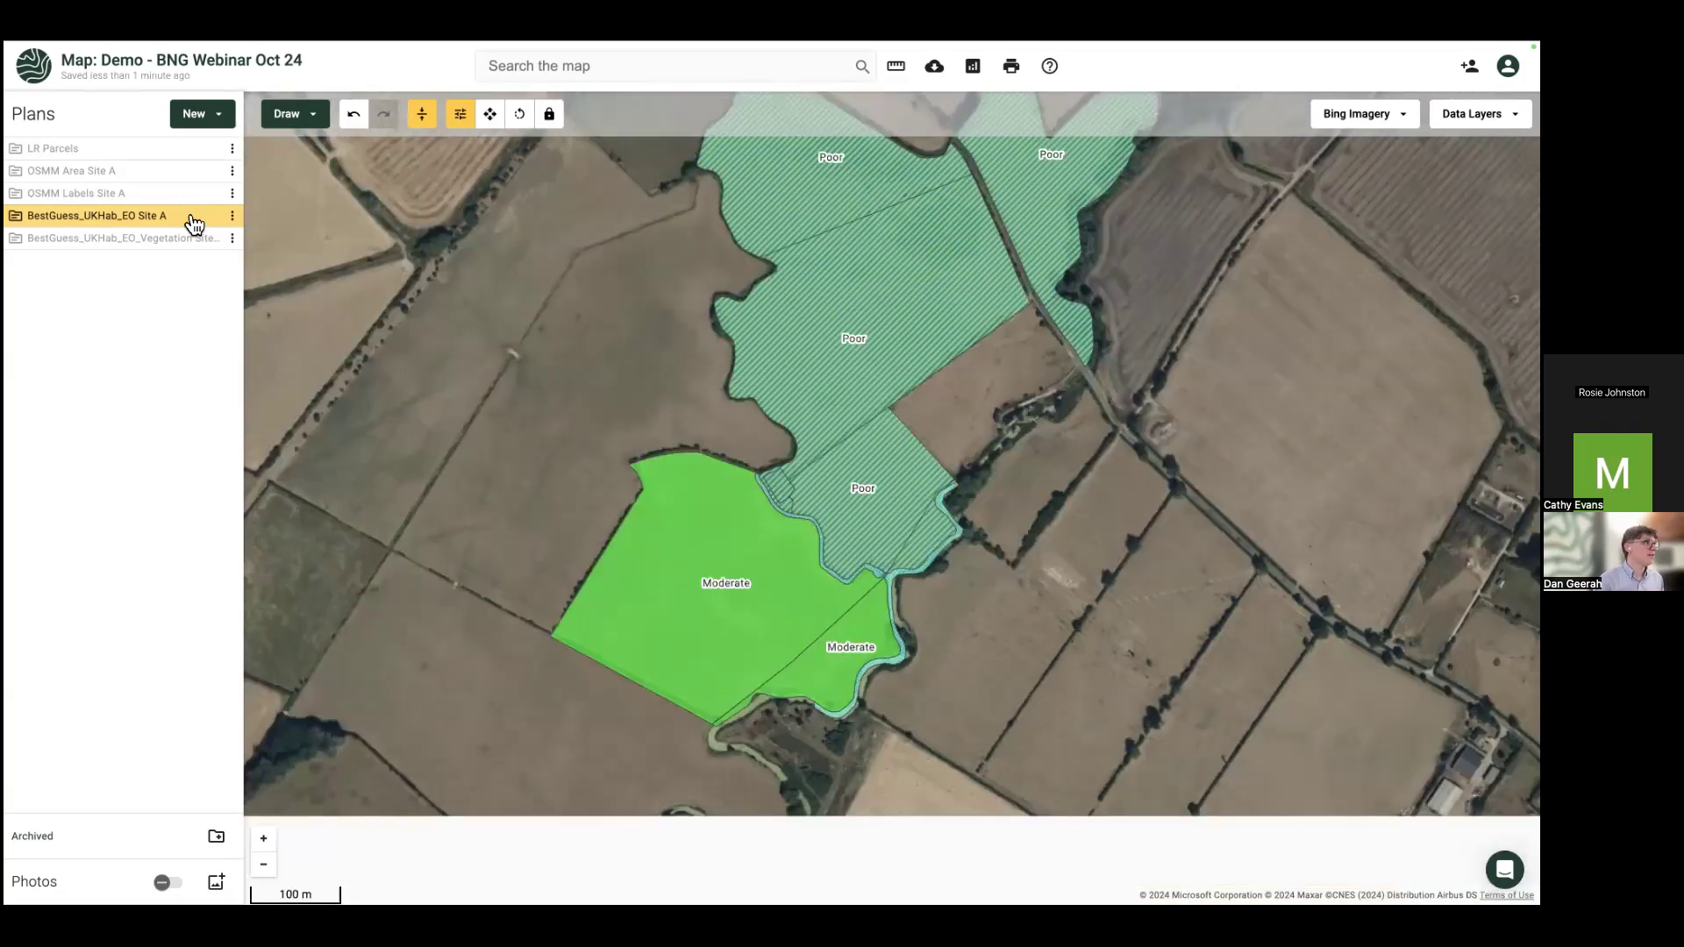
click(210, 218)
click(210, 217)
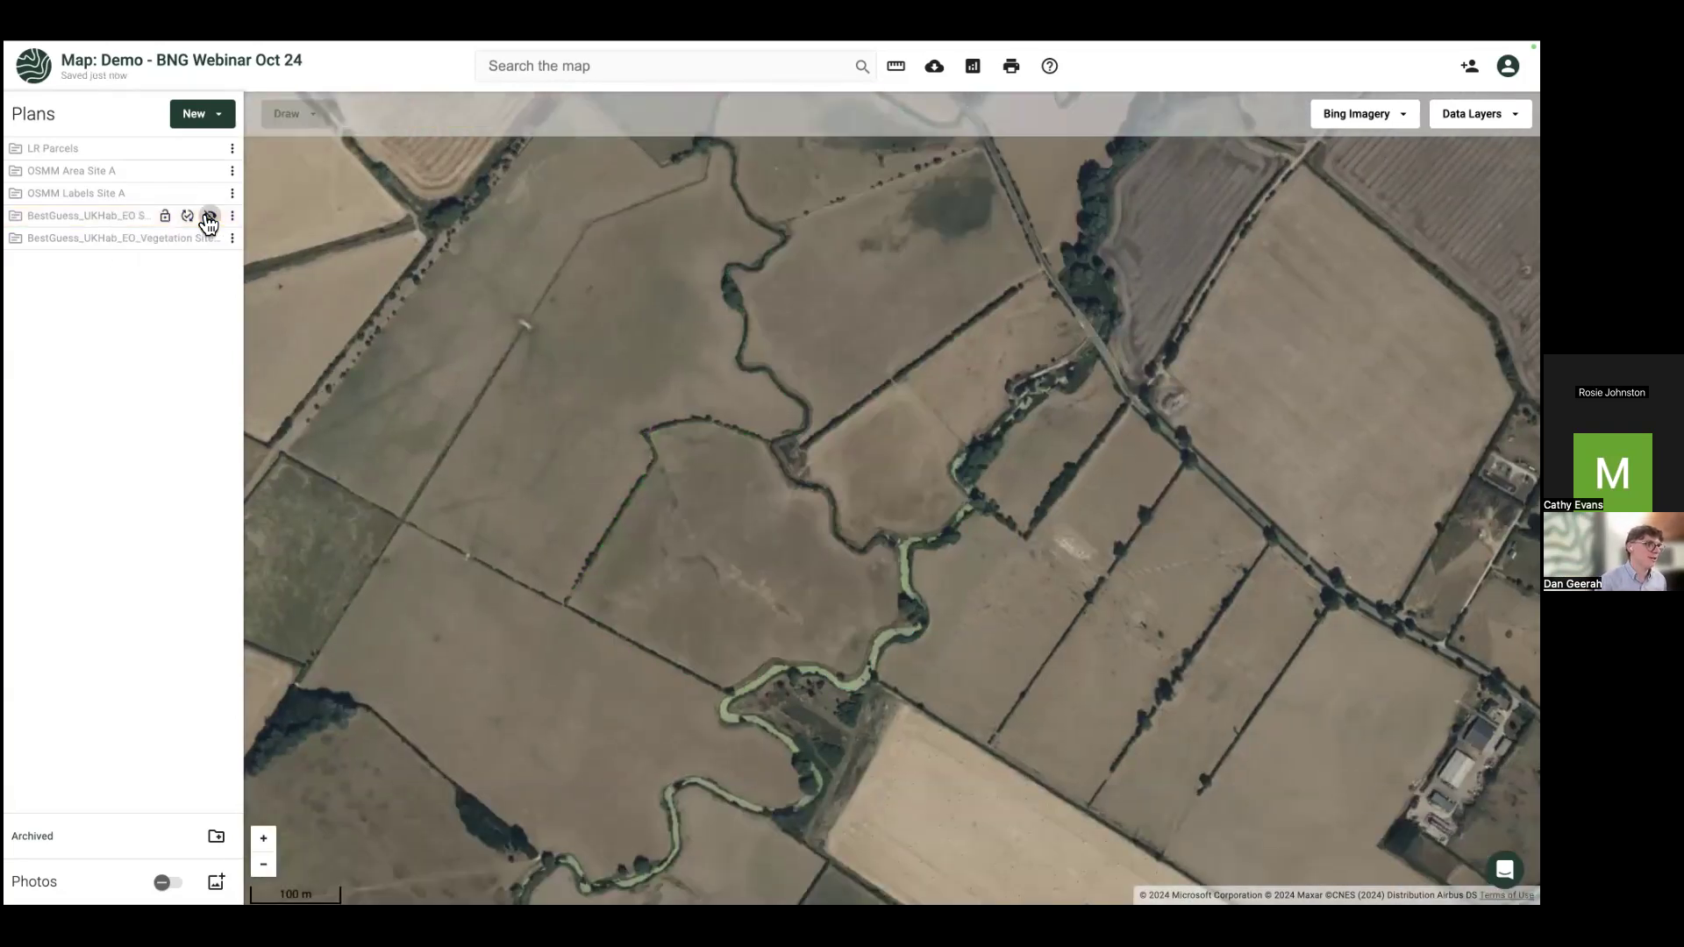
scroll(747, 636, up, 3)
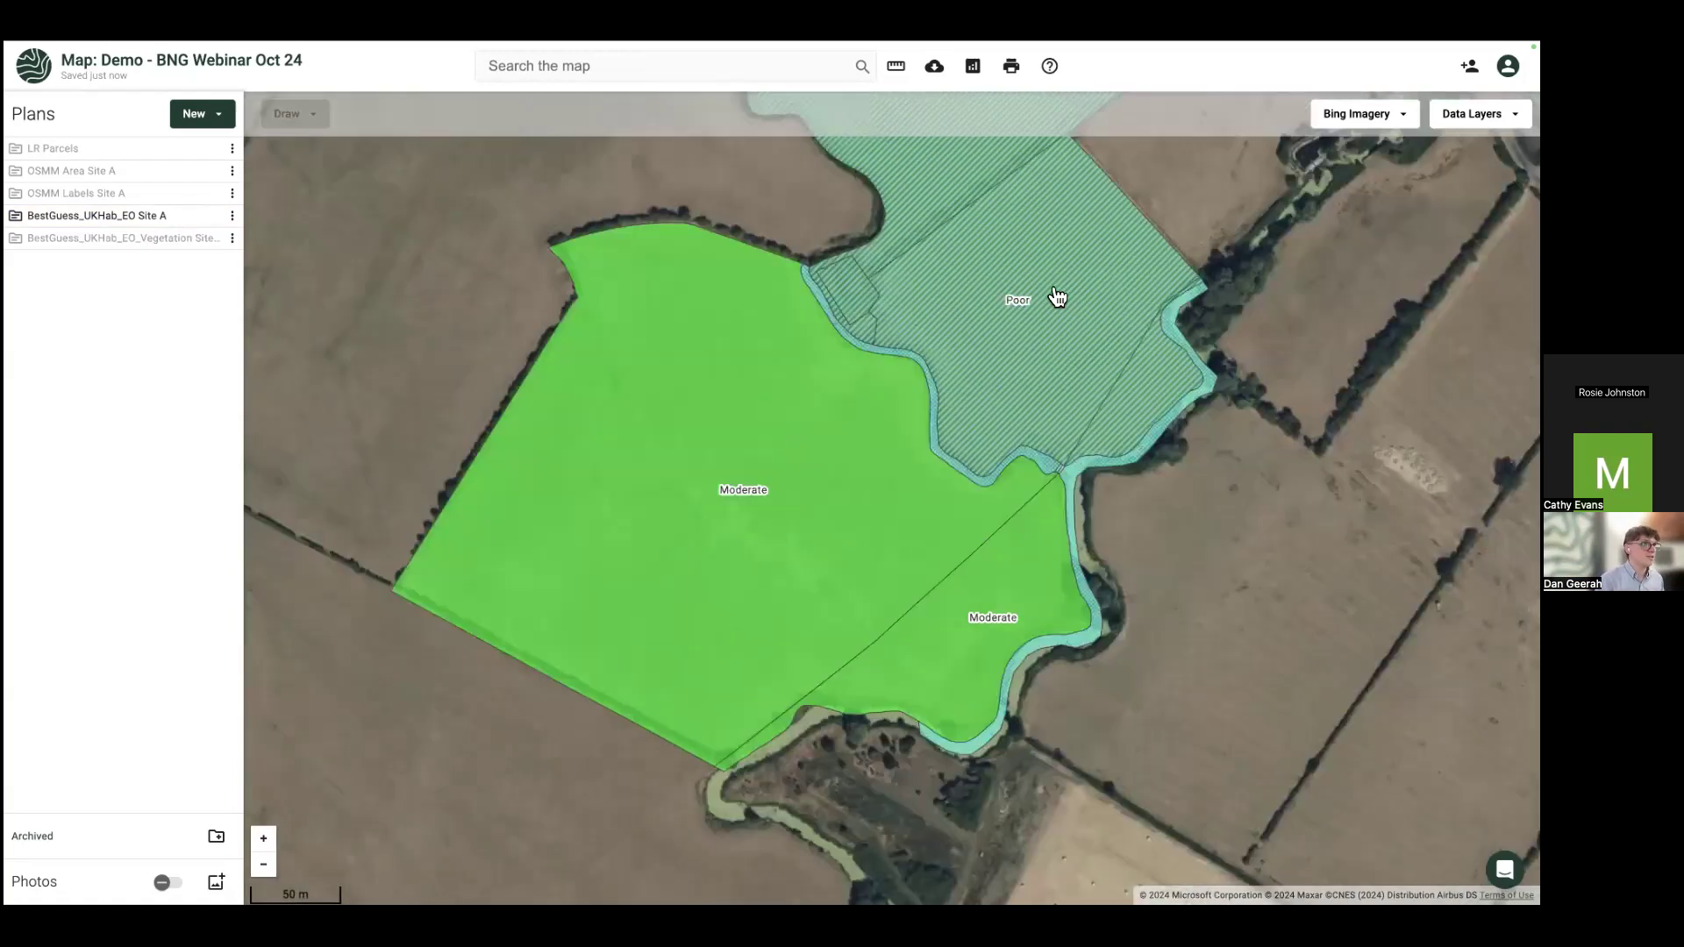
click(815, 559)
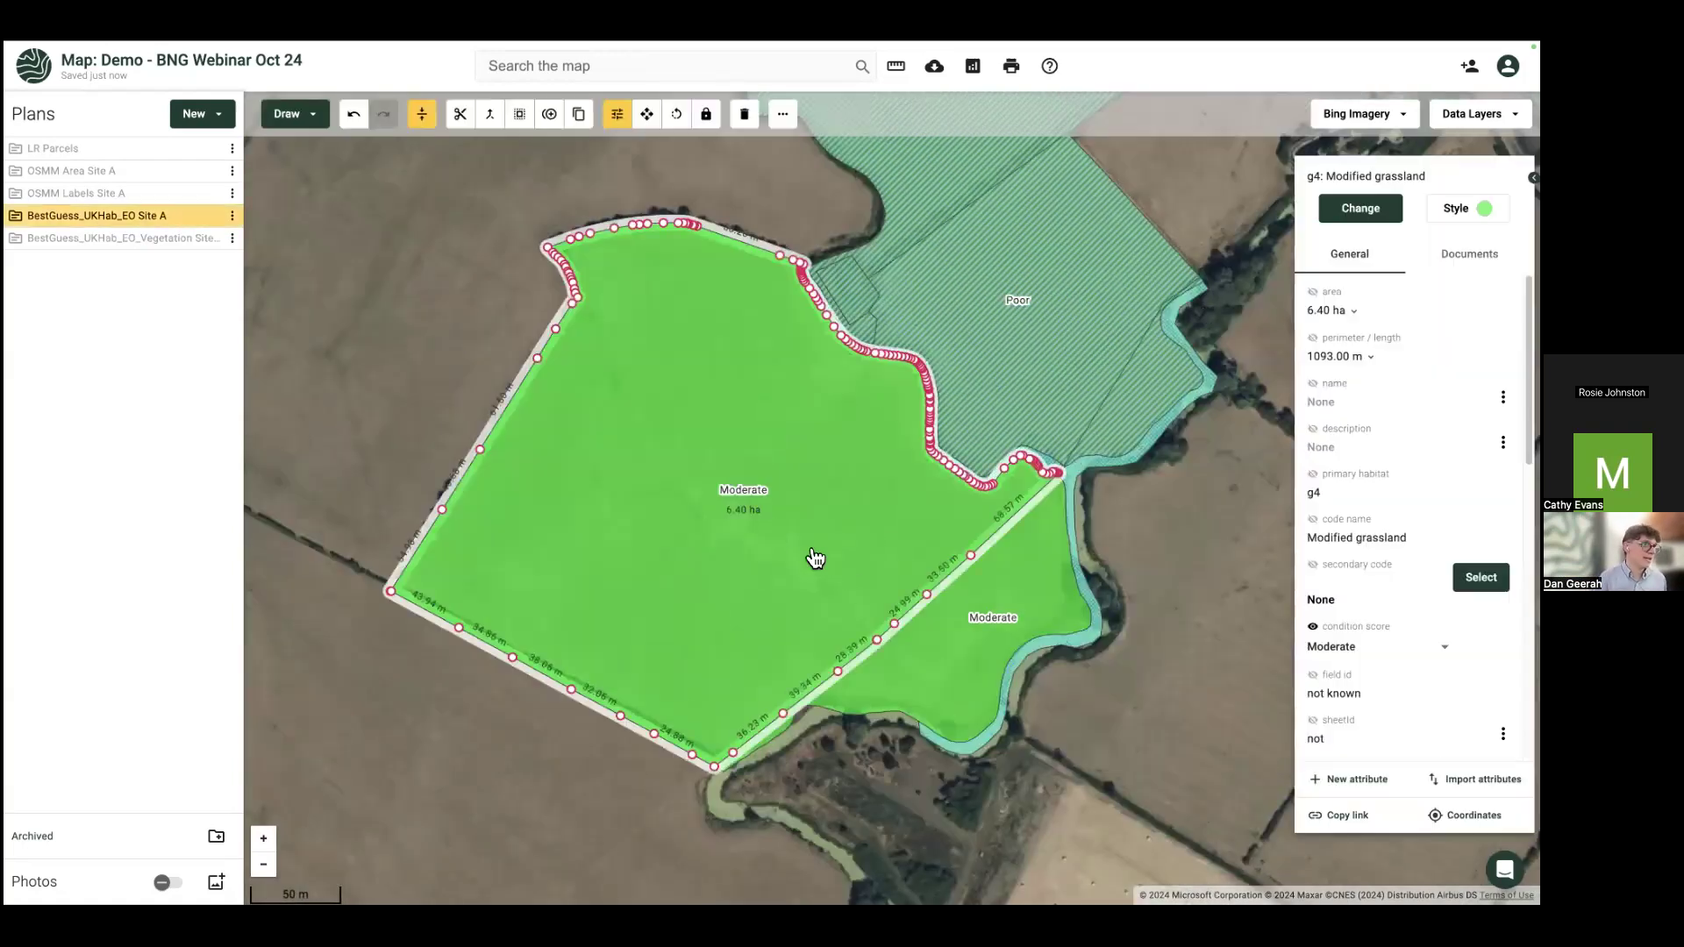
shift+click(934, 668)
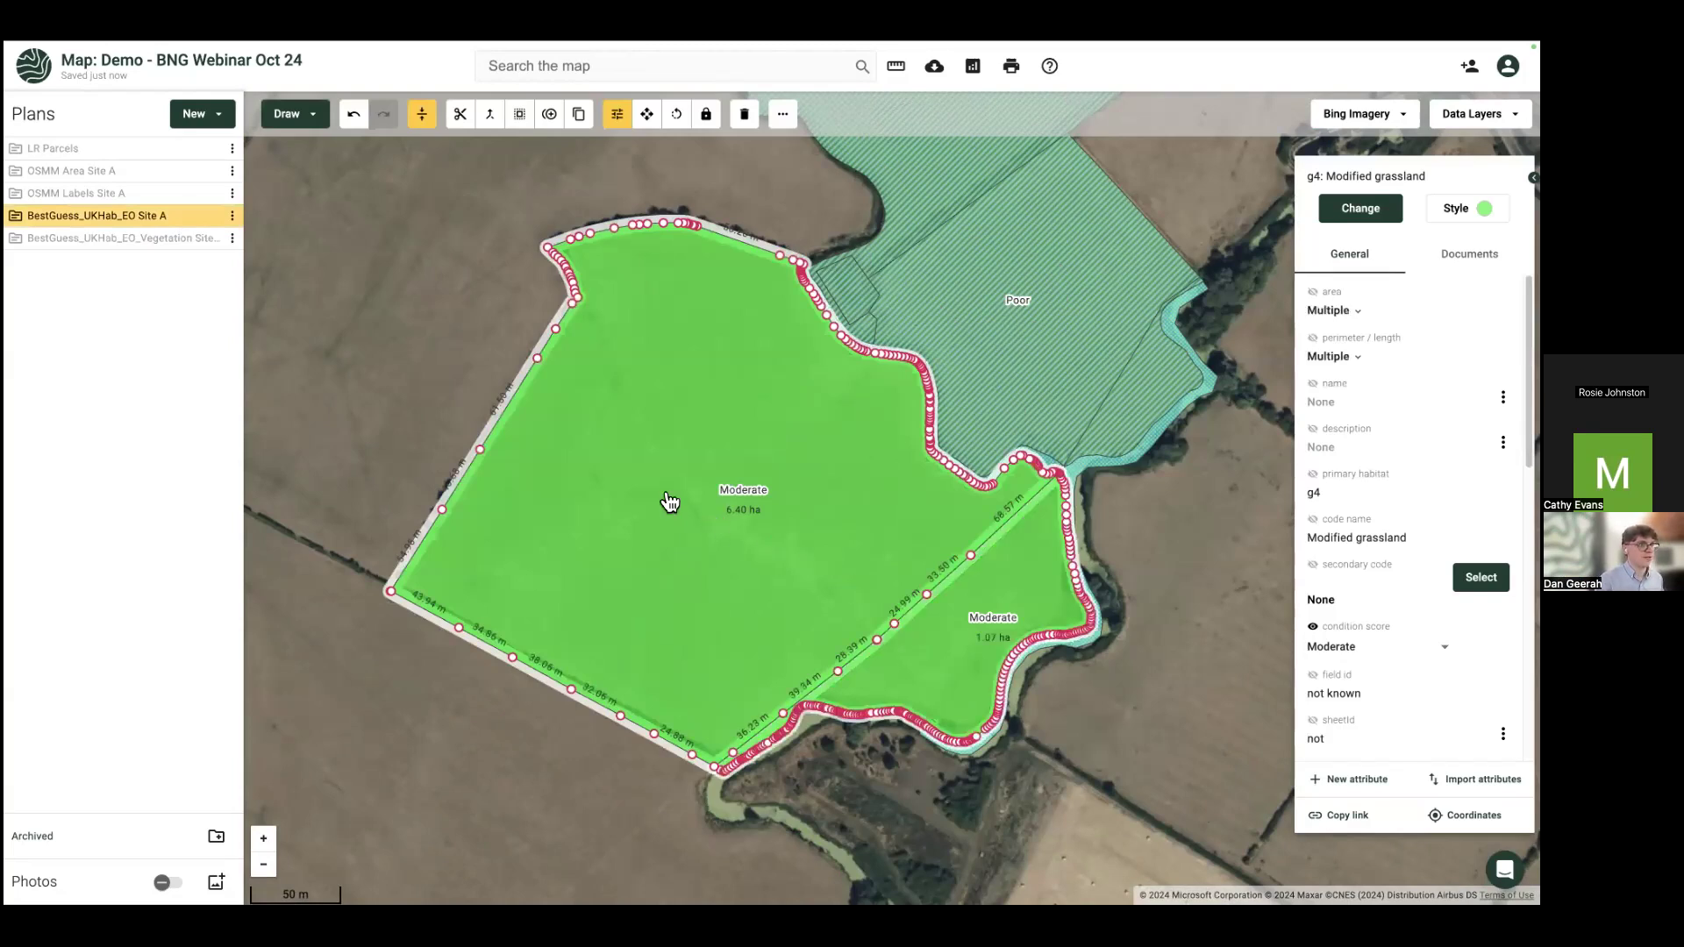
Step: Start copying the two selected grassland fields into a brand-new plan
right_click(737, 539)
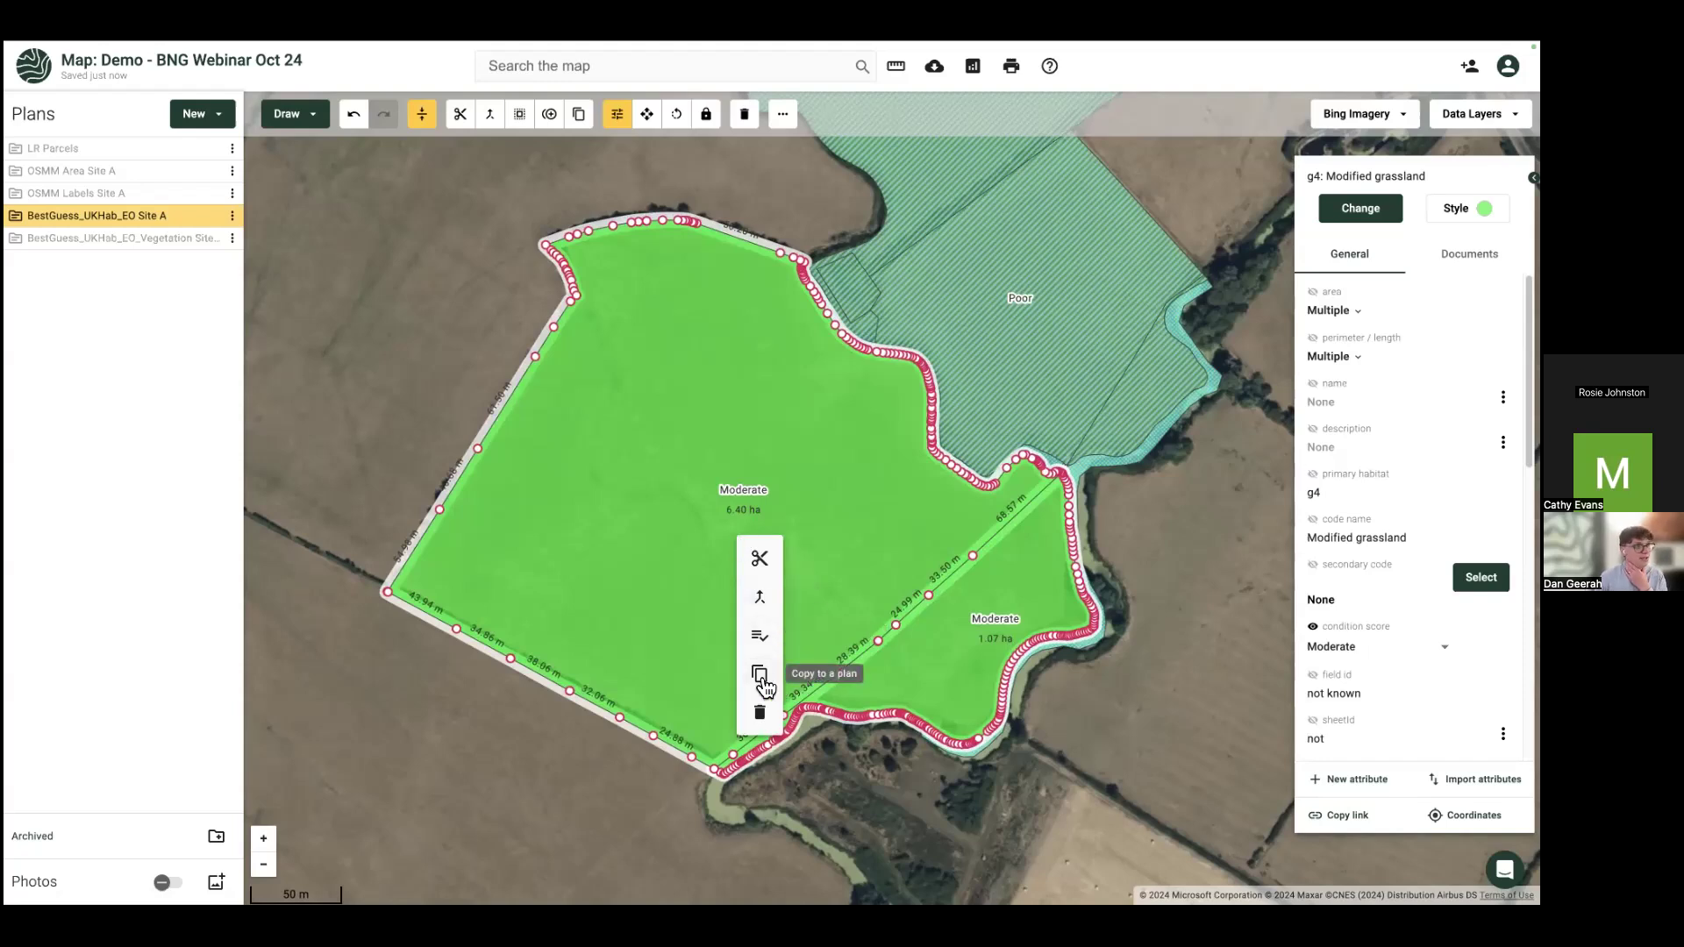
click(760, 676)
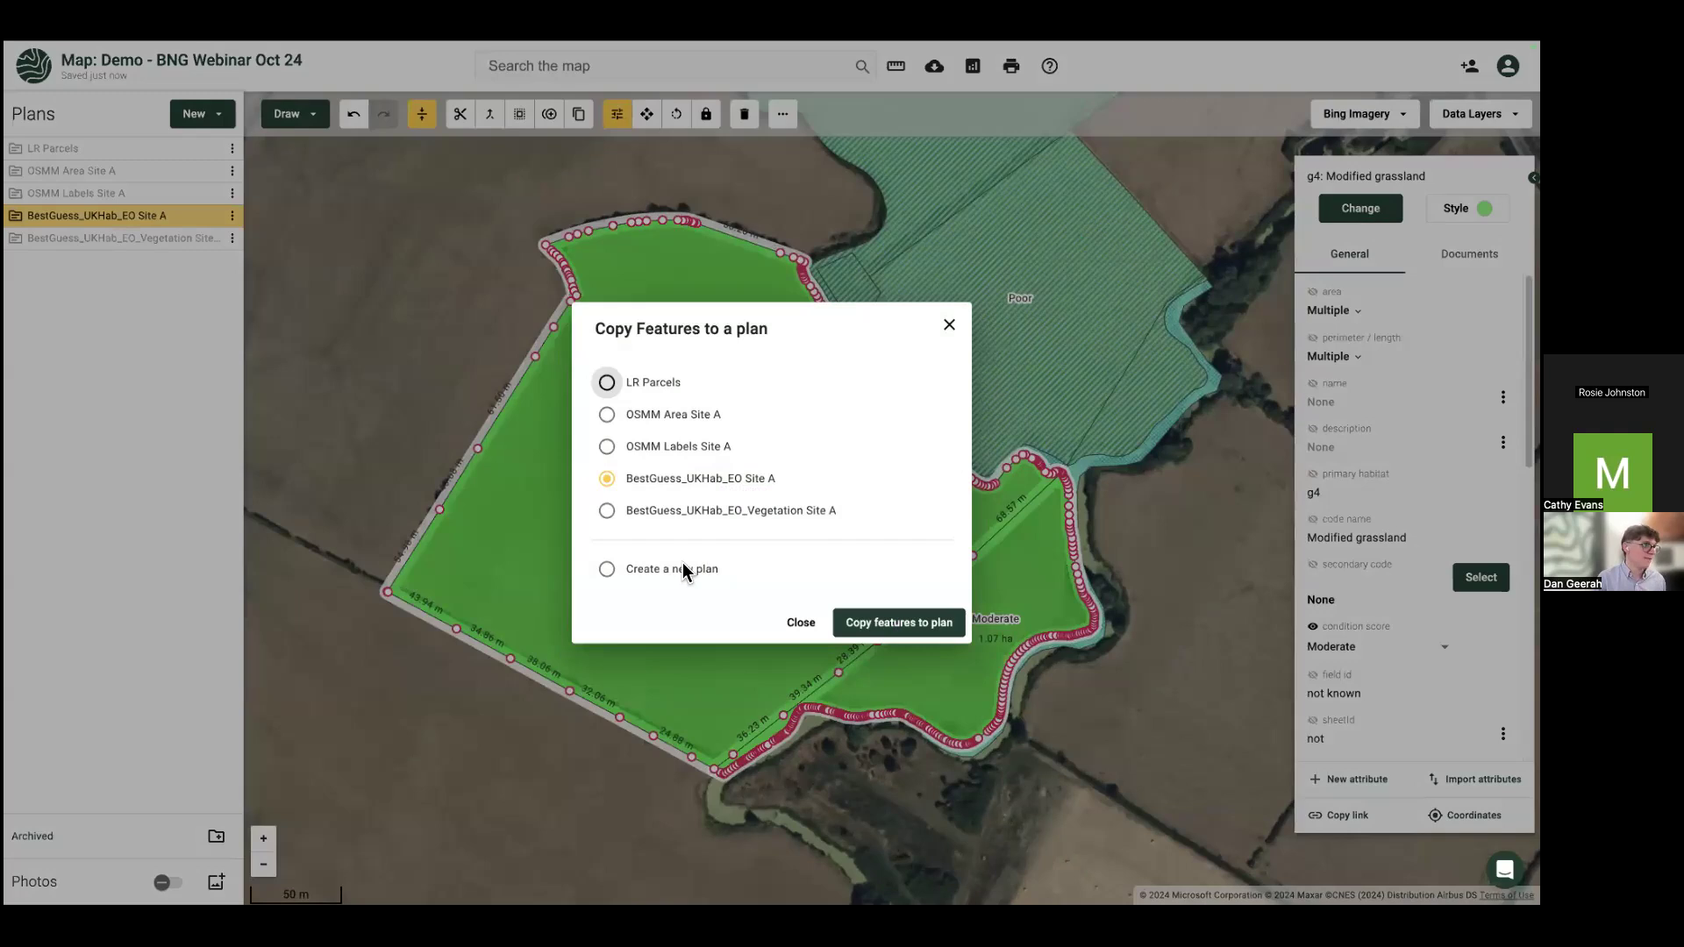
click(607, 570)
click(692, 434)
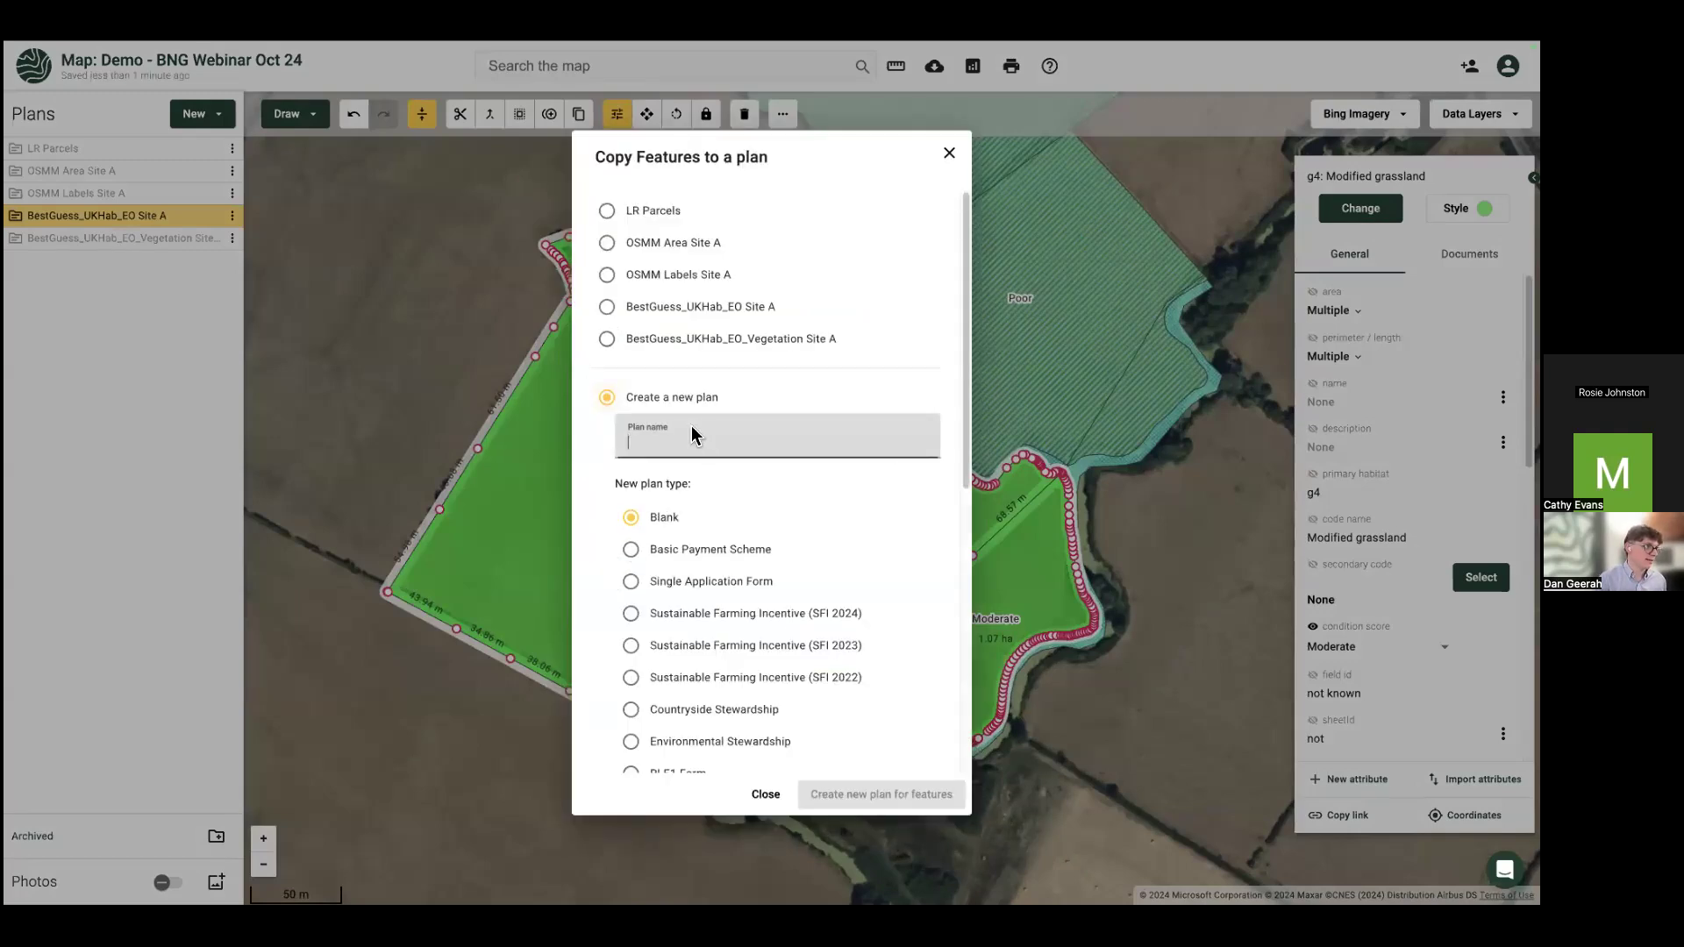
Step: Name the new plan LMP_SiteA, make it a Land Management Plan v2, and create it
text(LMP_SiteA)
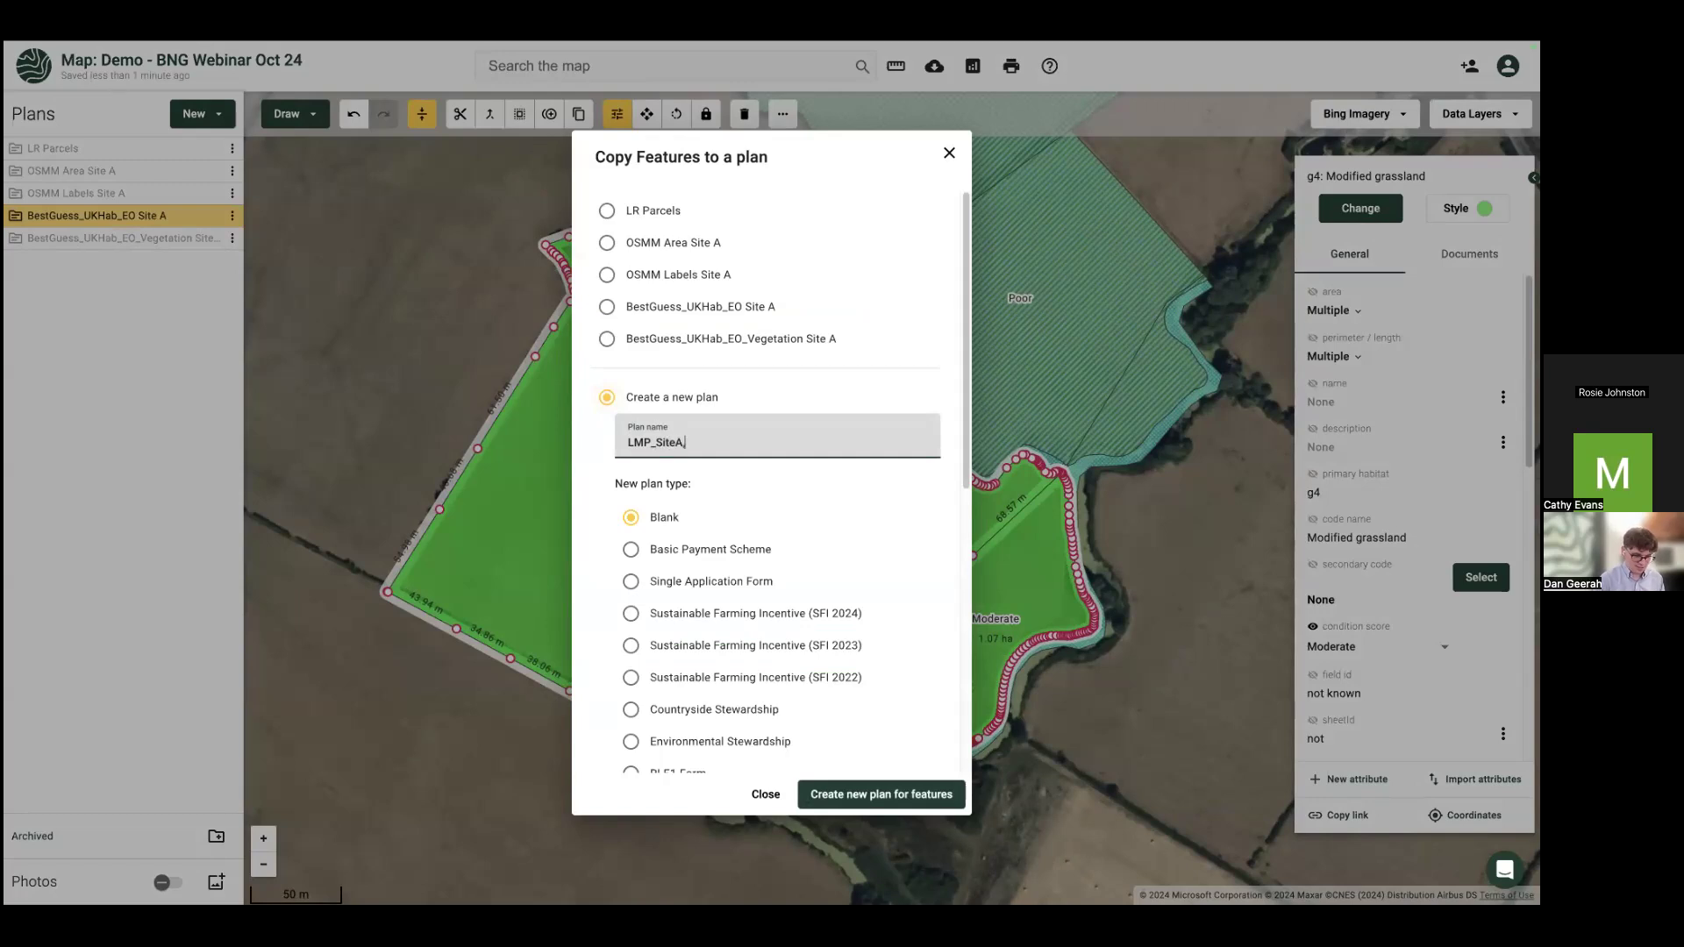
text(, Geerah)
scroll(722, 376, down, 2)
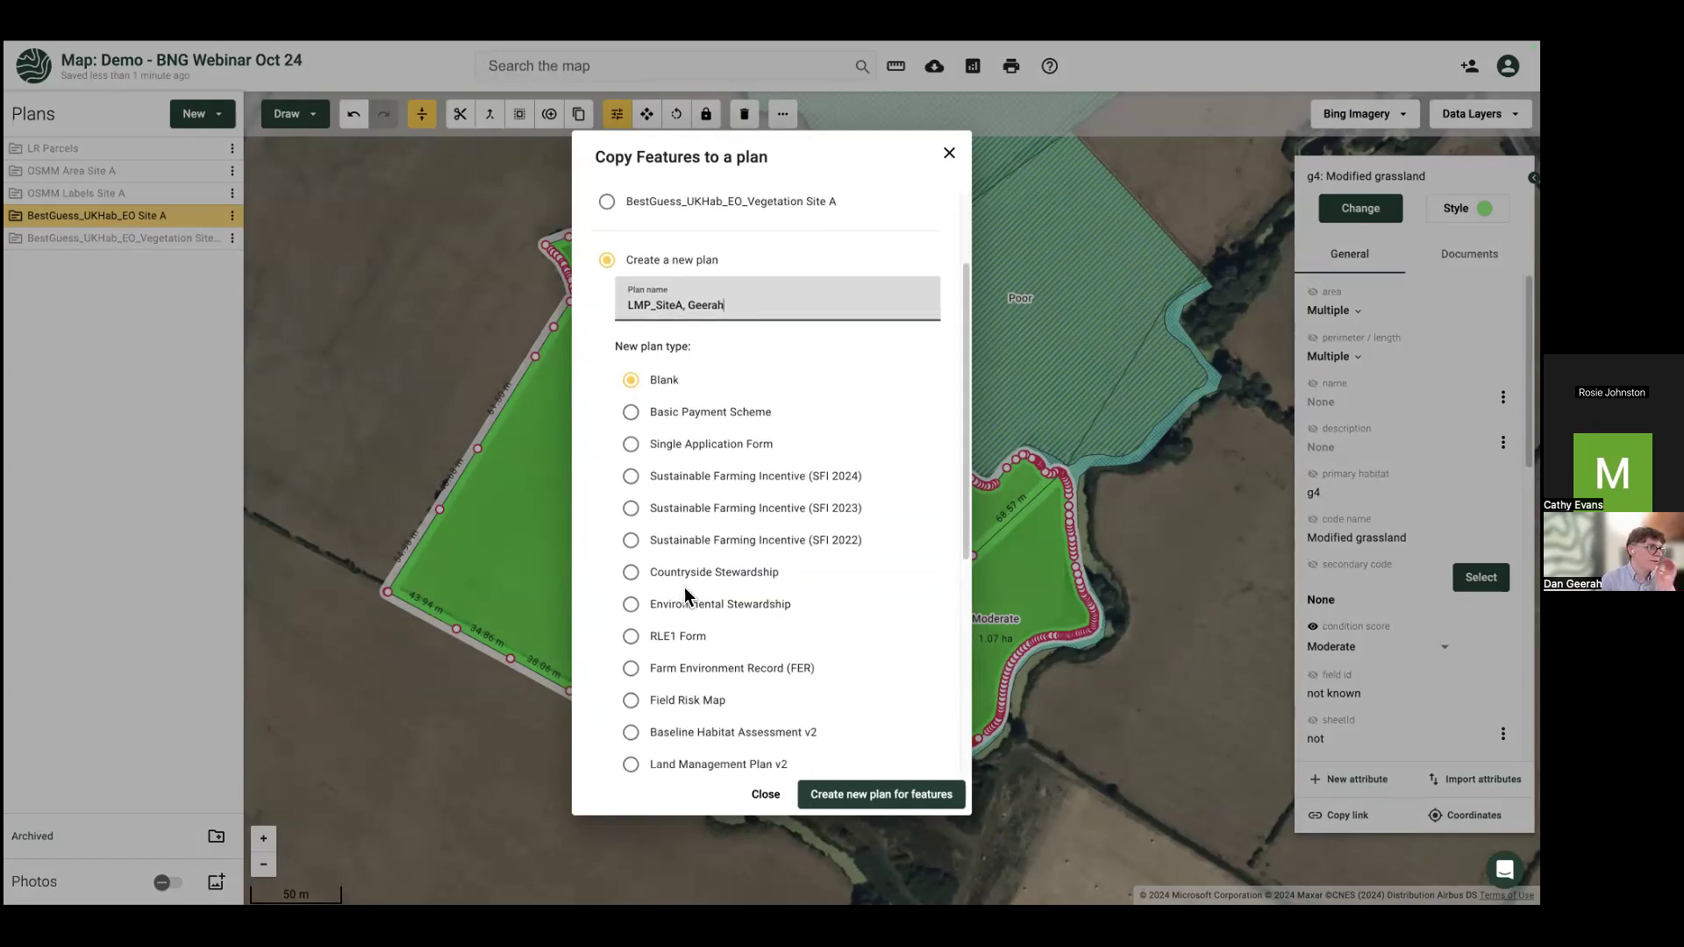
scroll(685, 594, down, 1)
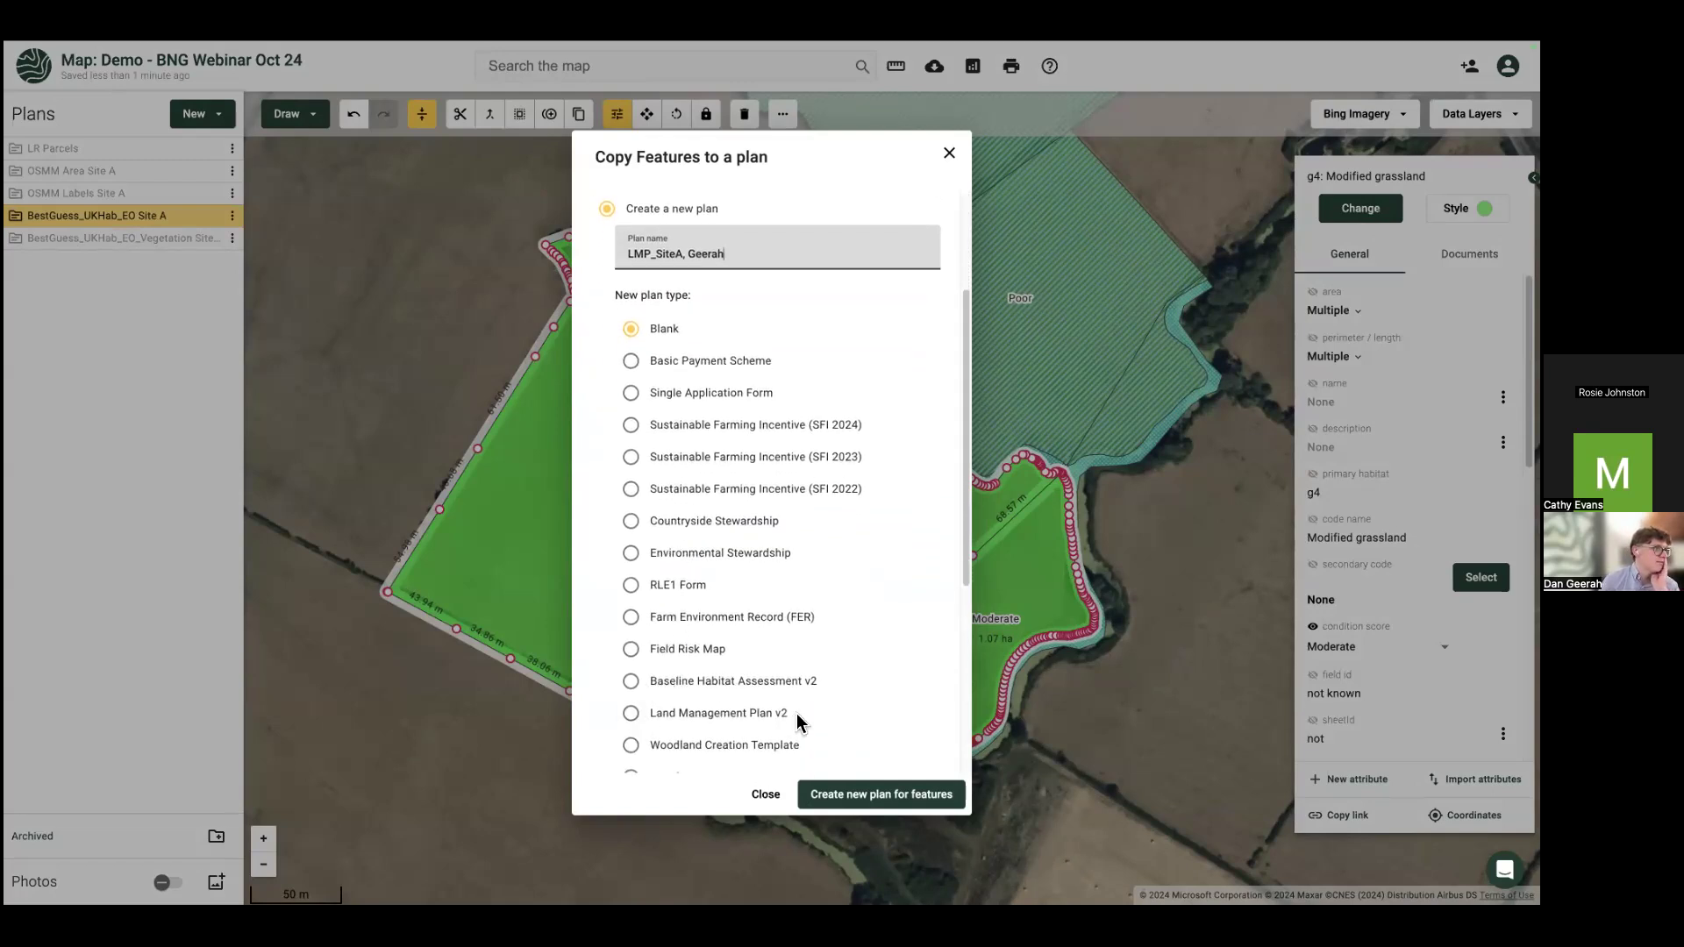
drag(796, 715, 764, 715)
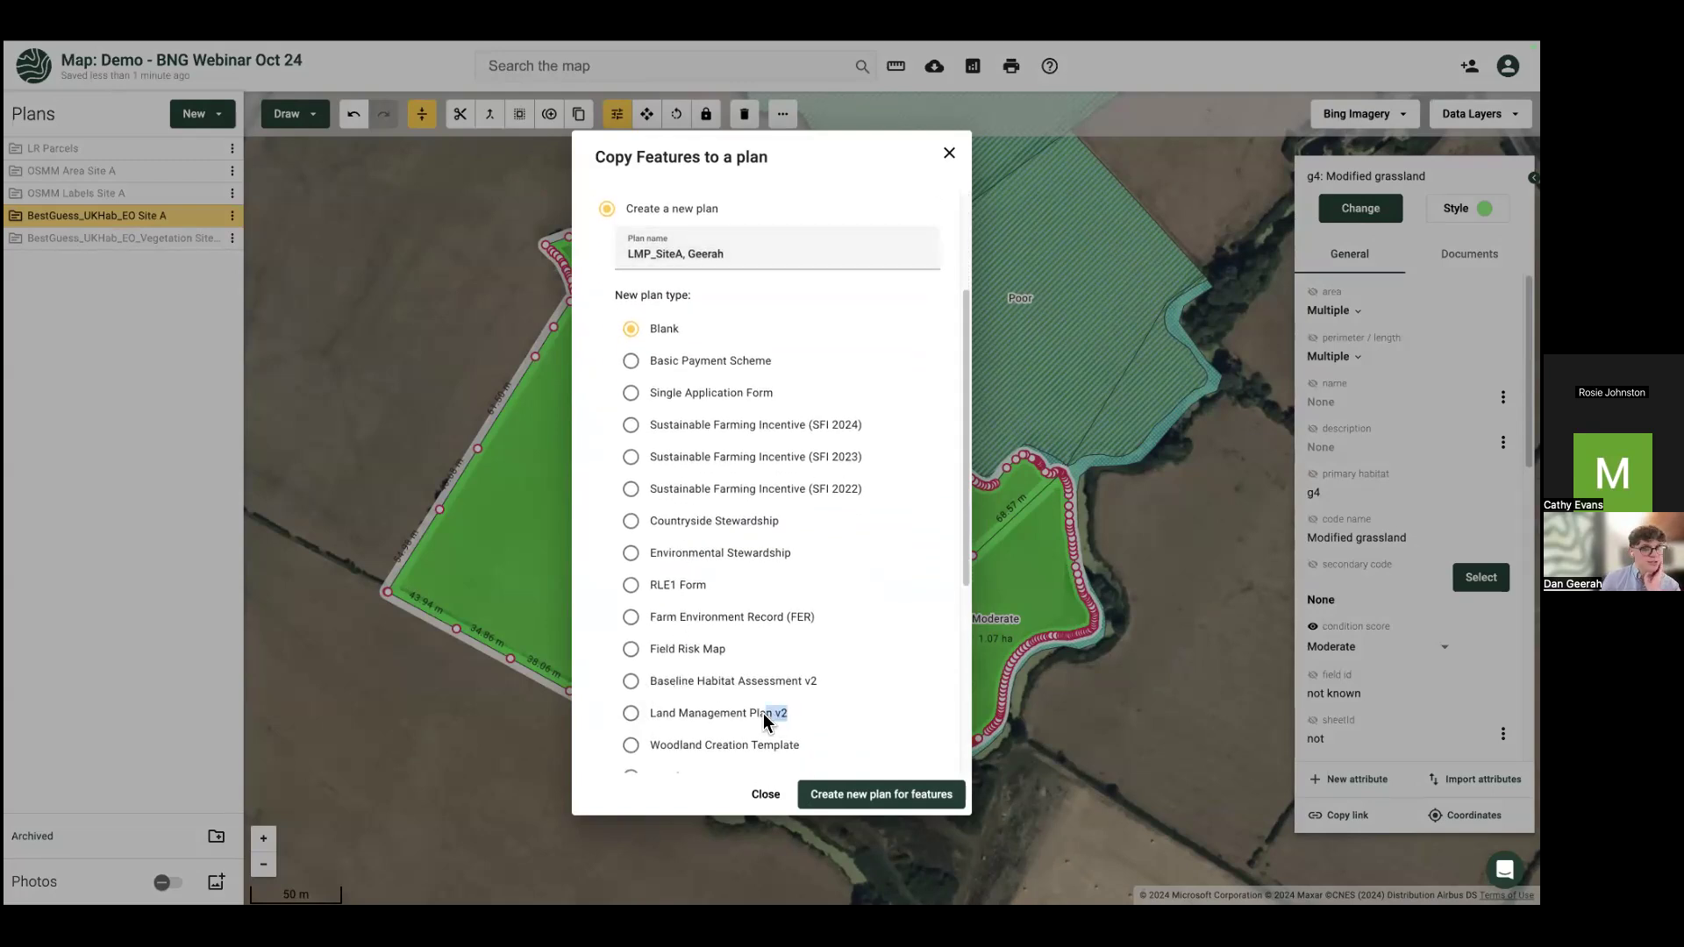
click(630, 713)
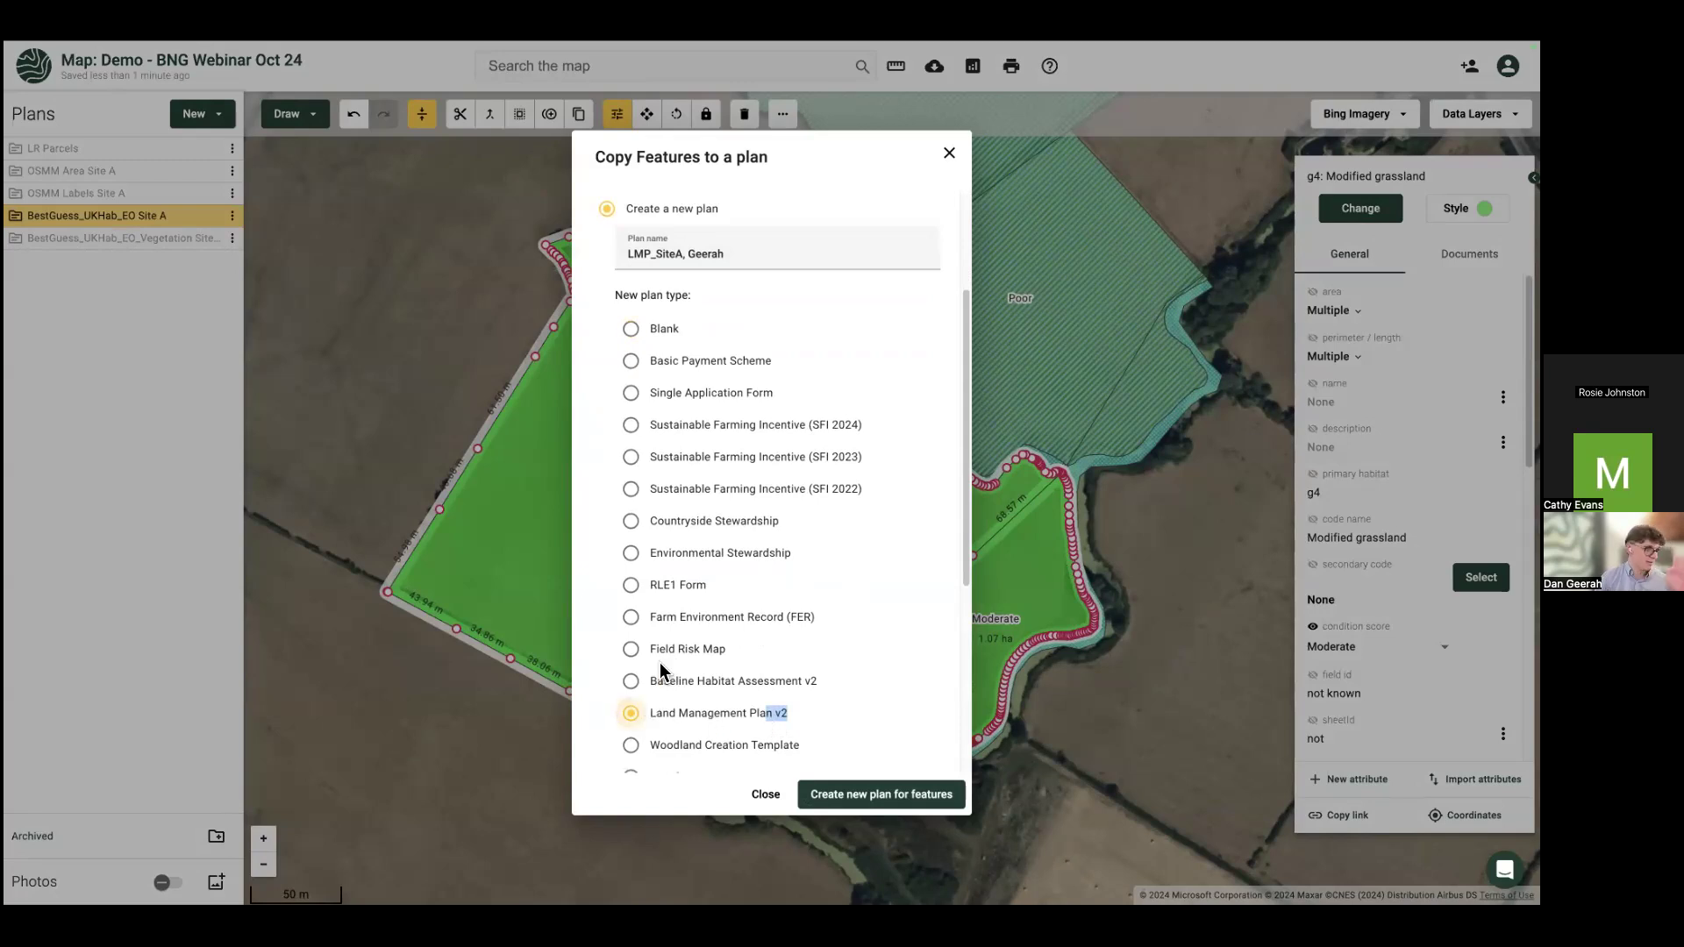
click(876, 798)
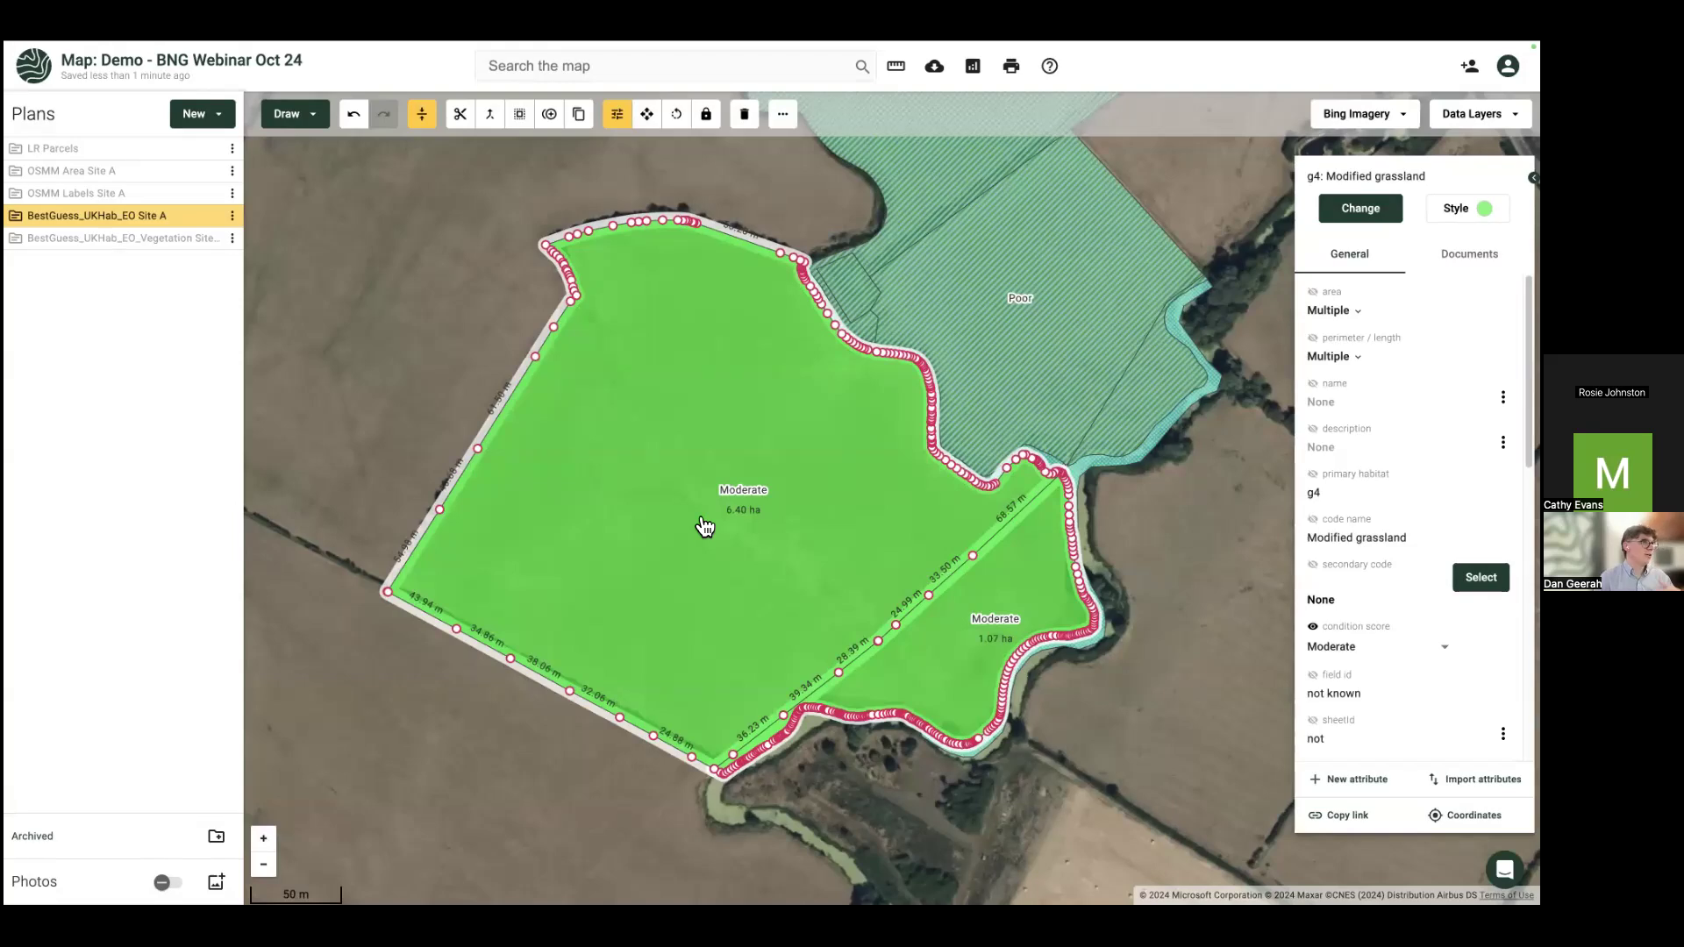
Step: Hide the best-guess layer and select both copied fields (6.40 ha, 1.07 ha) in the new plan
click(211, 217)
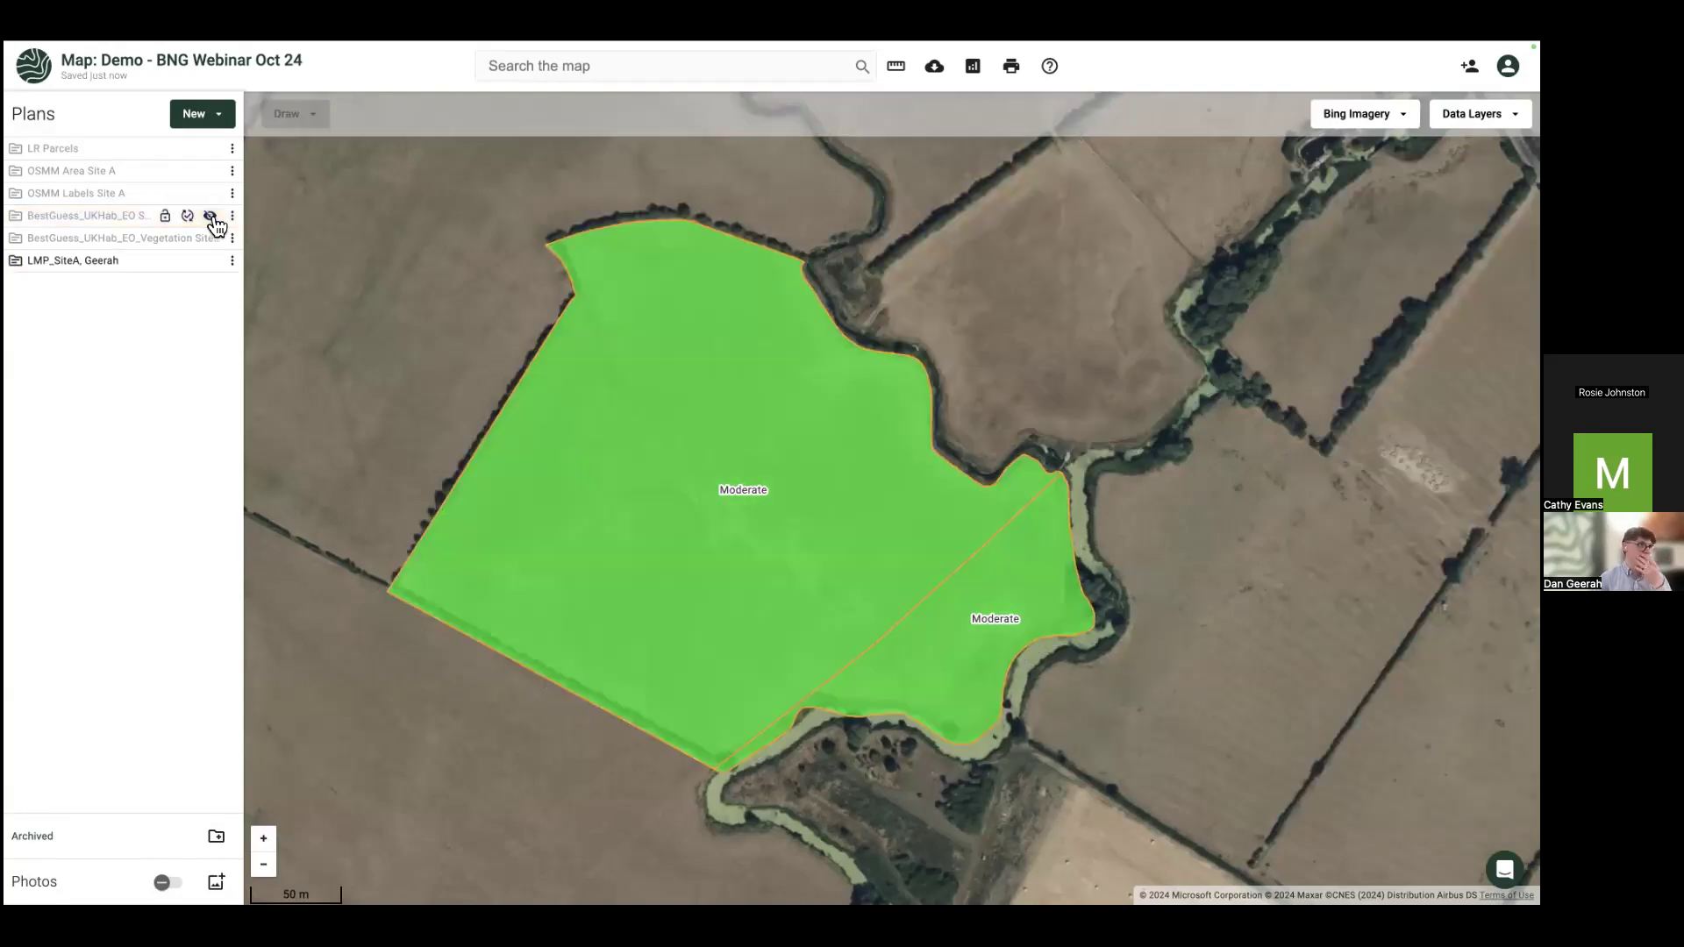
click(210, 262)
click(211, 262)
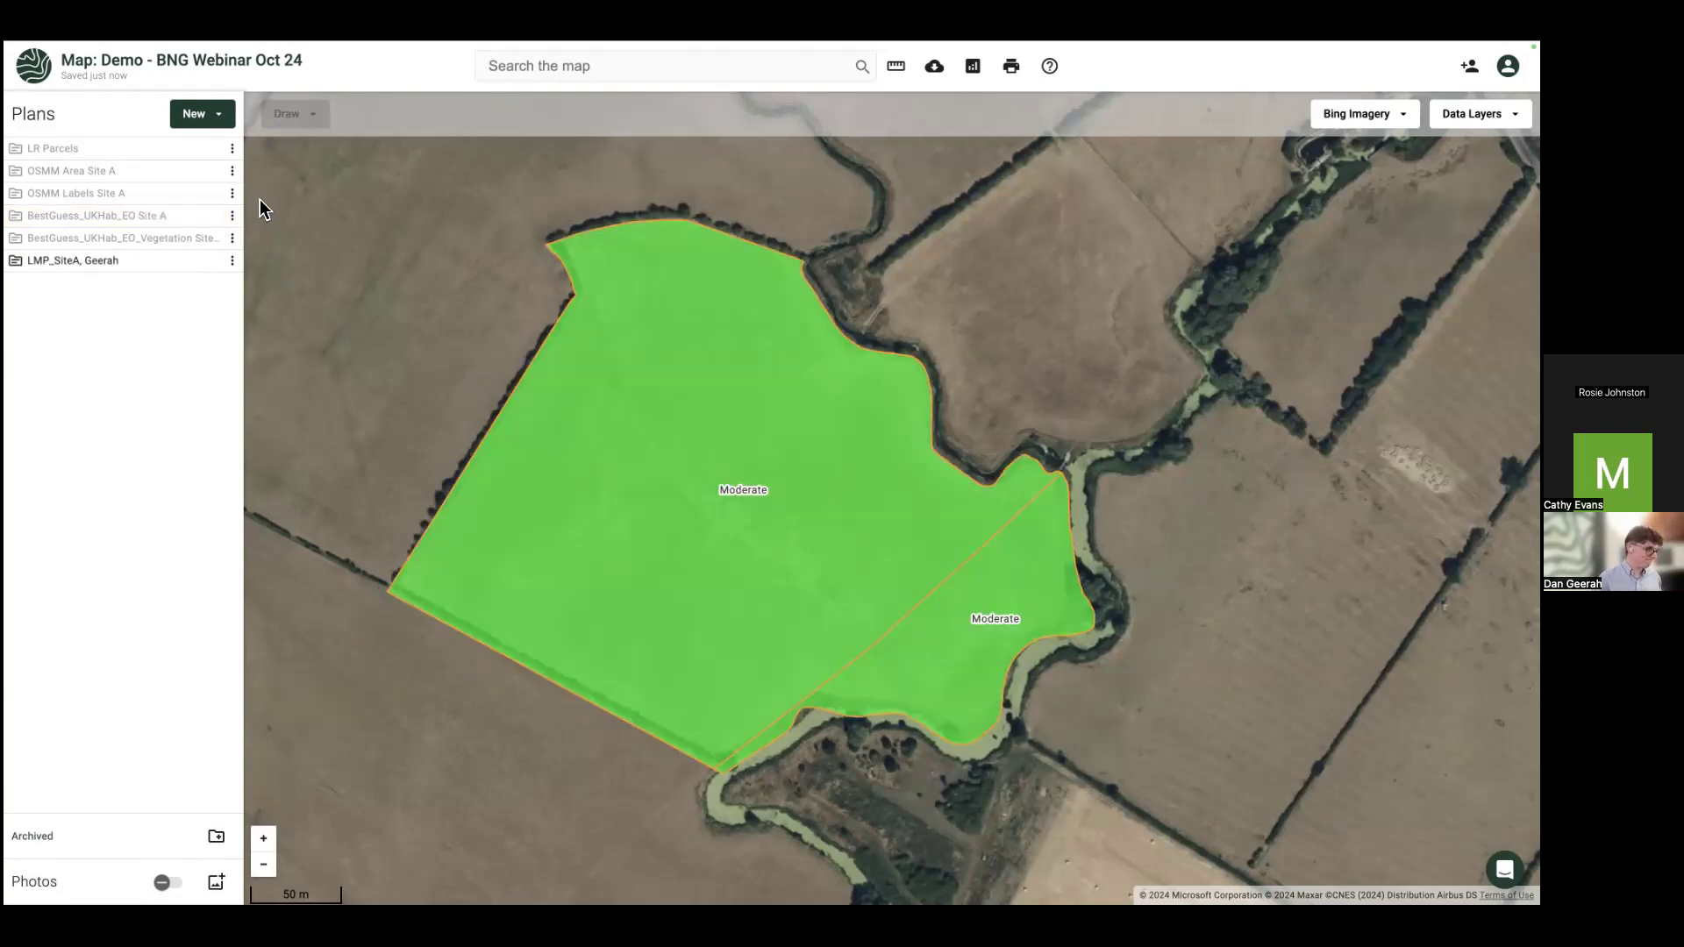
click(211, 217)
click(211, 262)
click(210, 263)
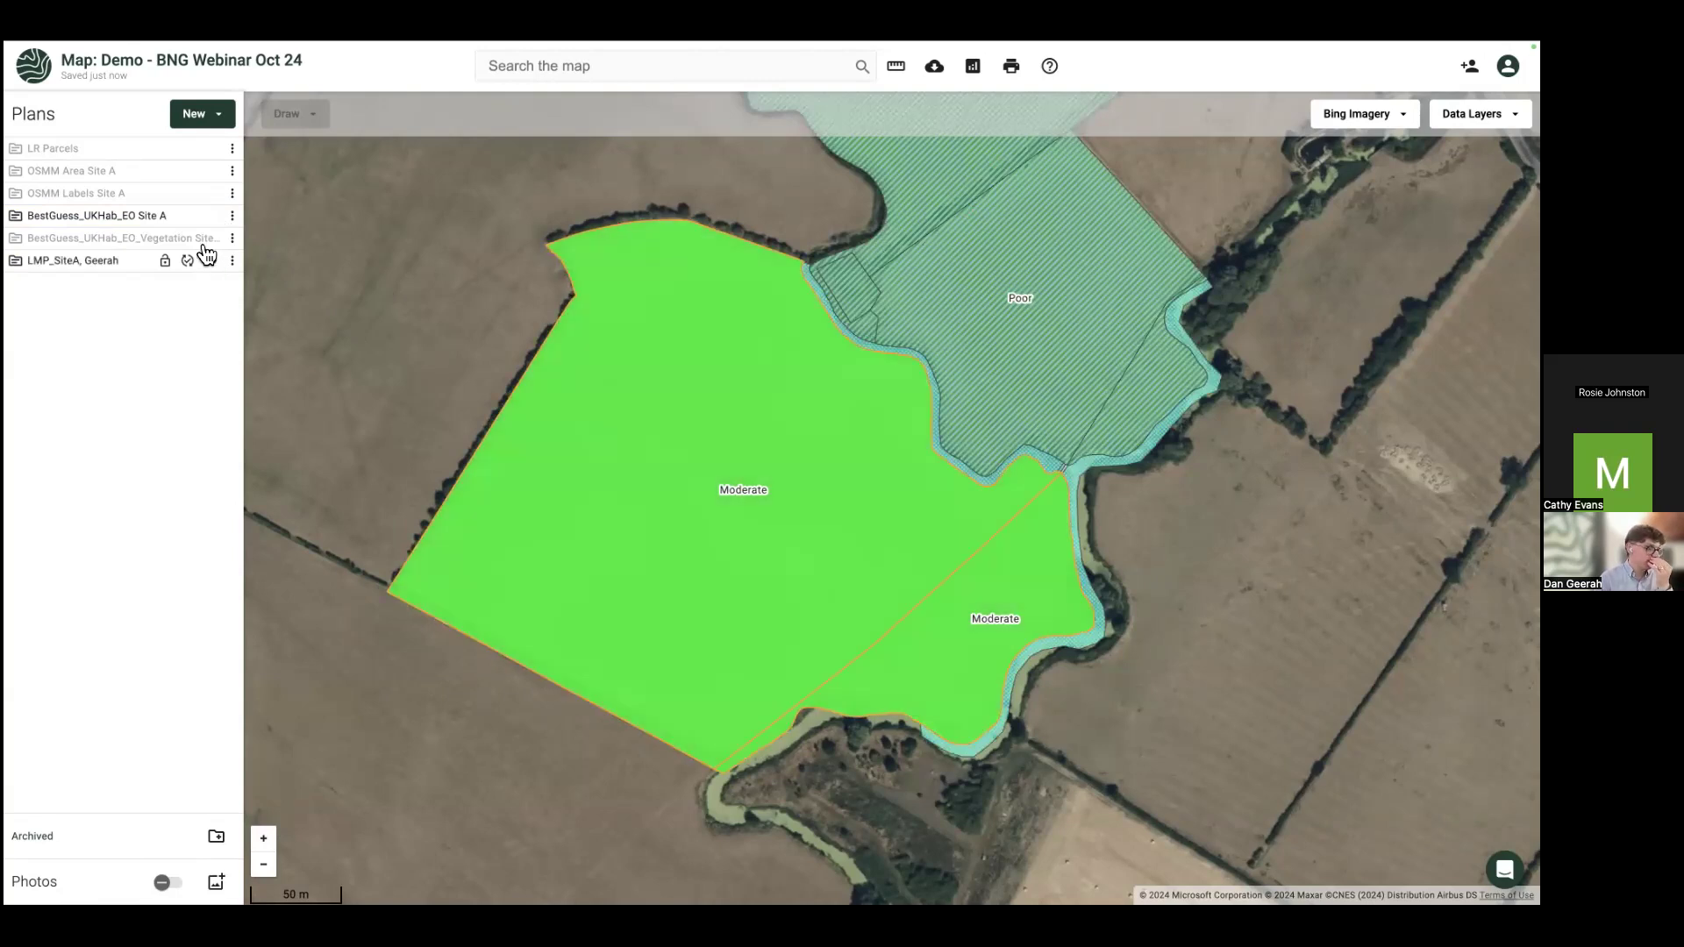
click(211, 216)
click(728, 451)
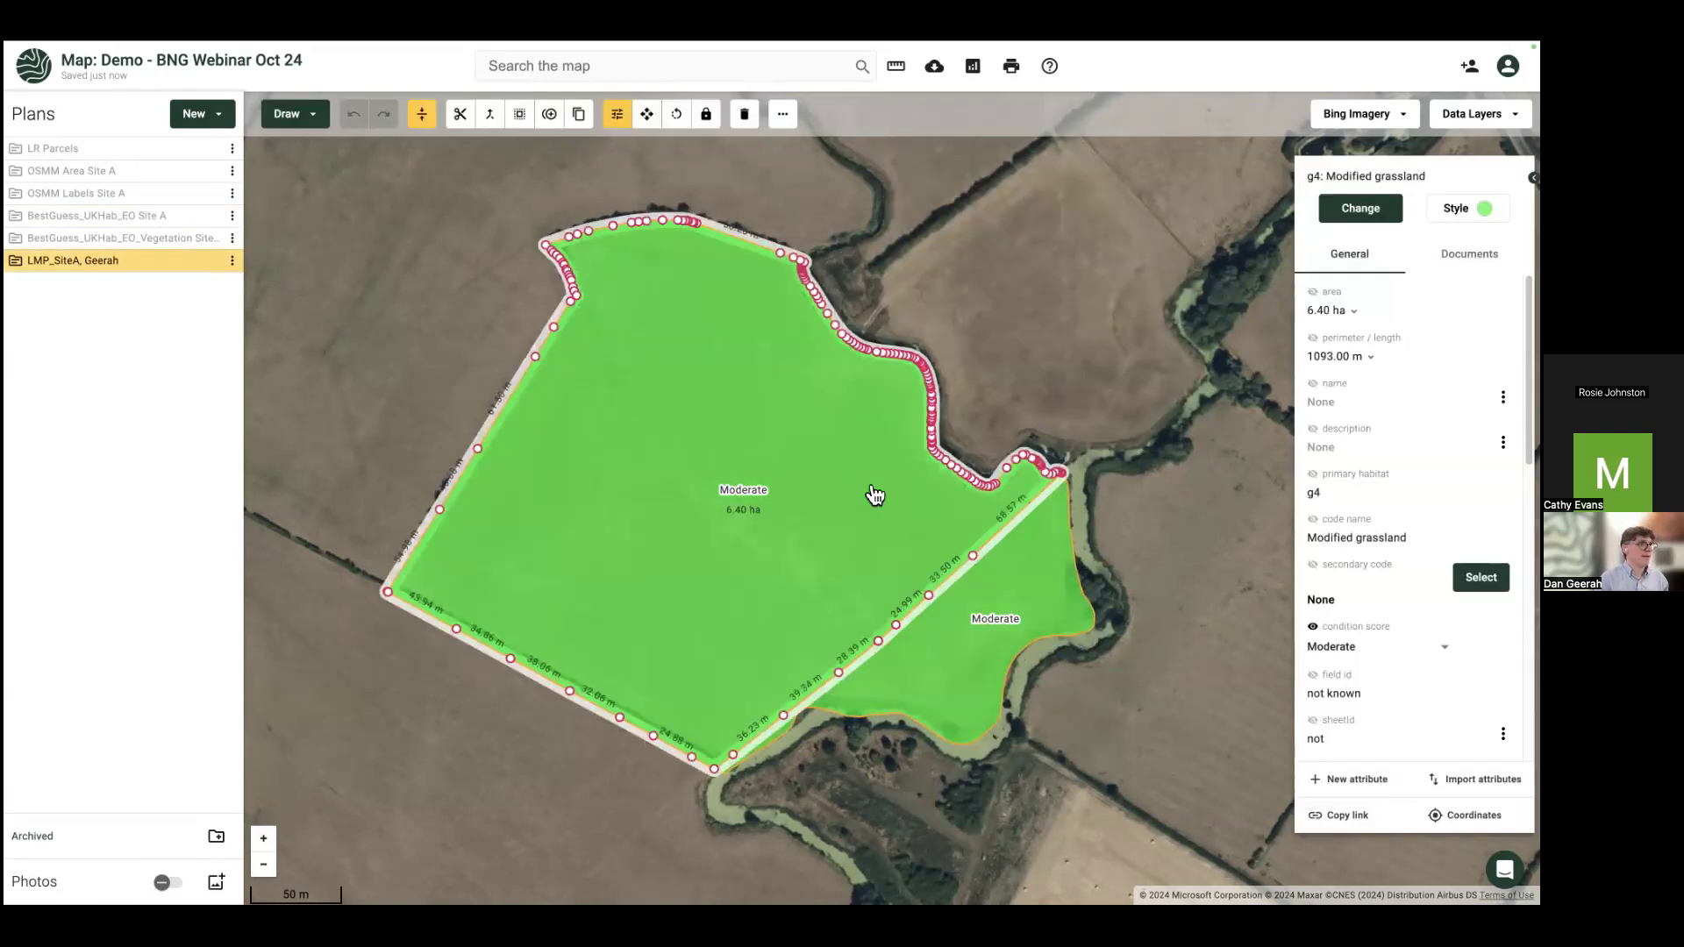
shift+click(1007, 629)
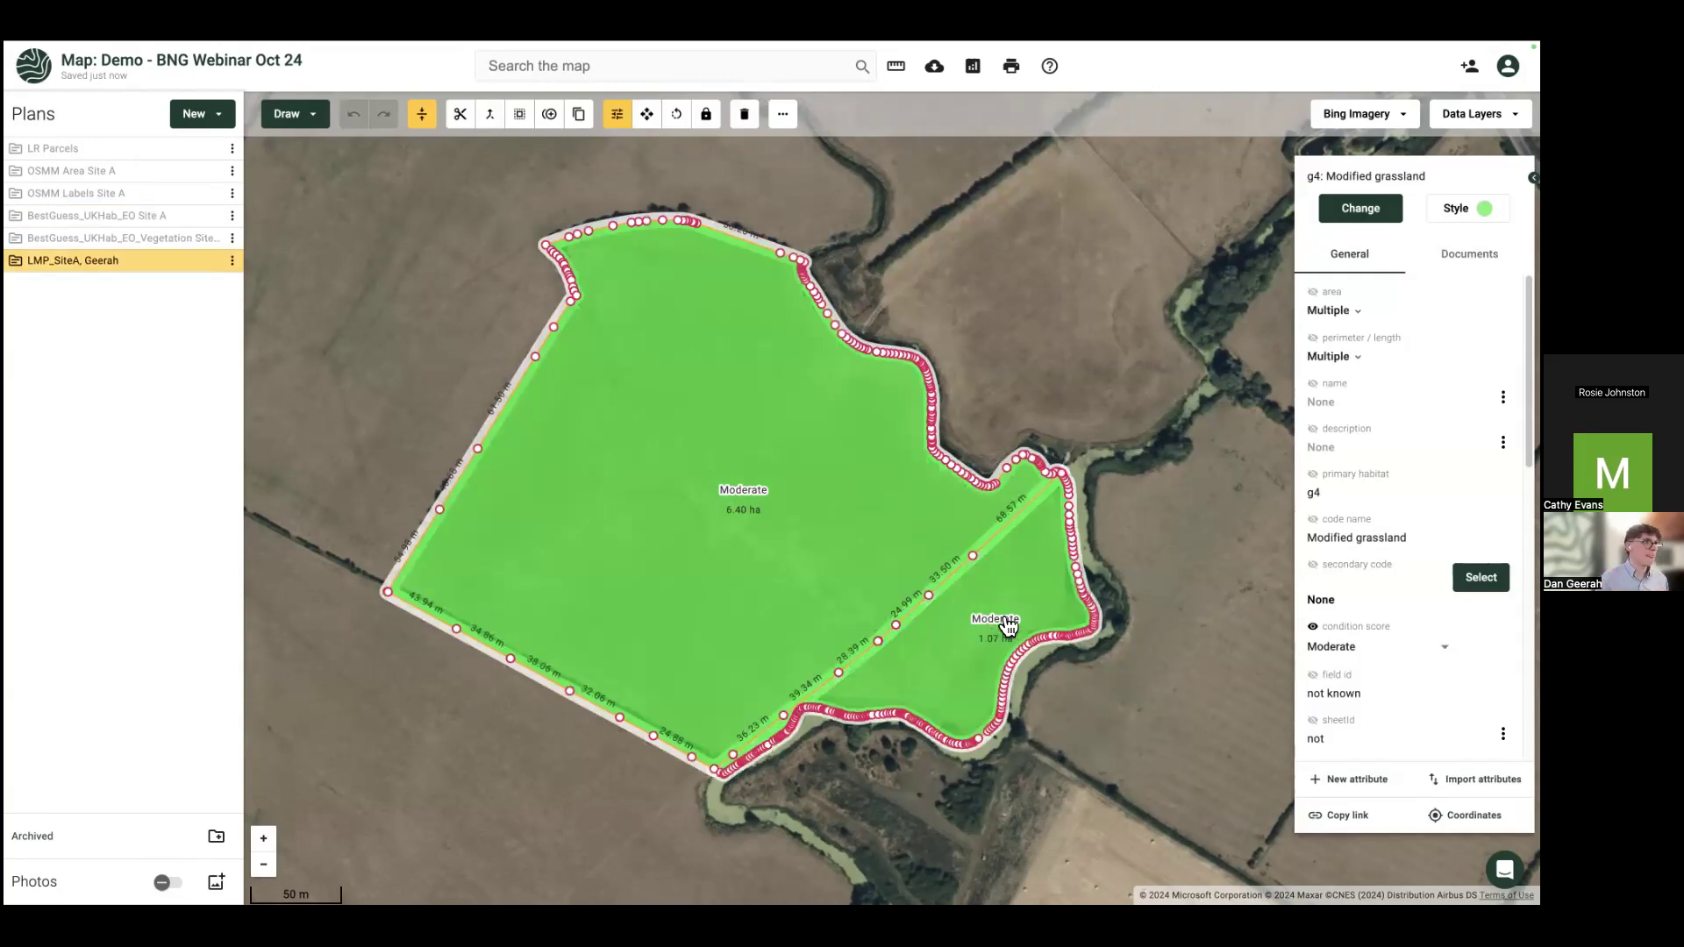
Step: Reclassify both fields as NE0011 Floodplain wetland mosaic and show their areas on the map labels
click(1364, 213)
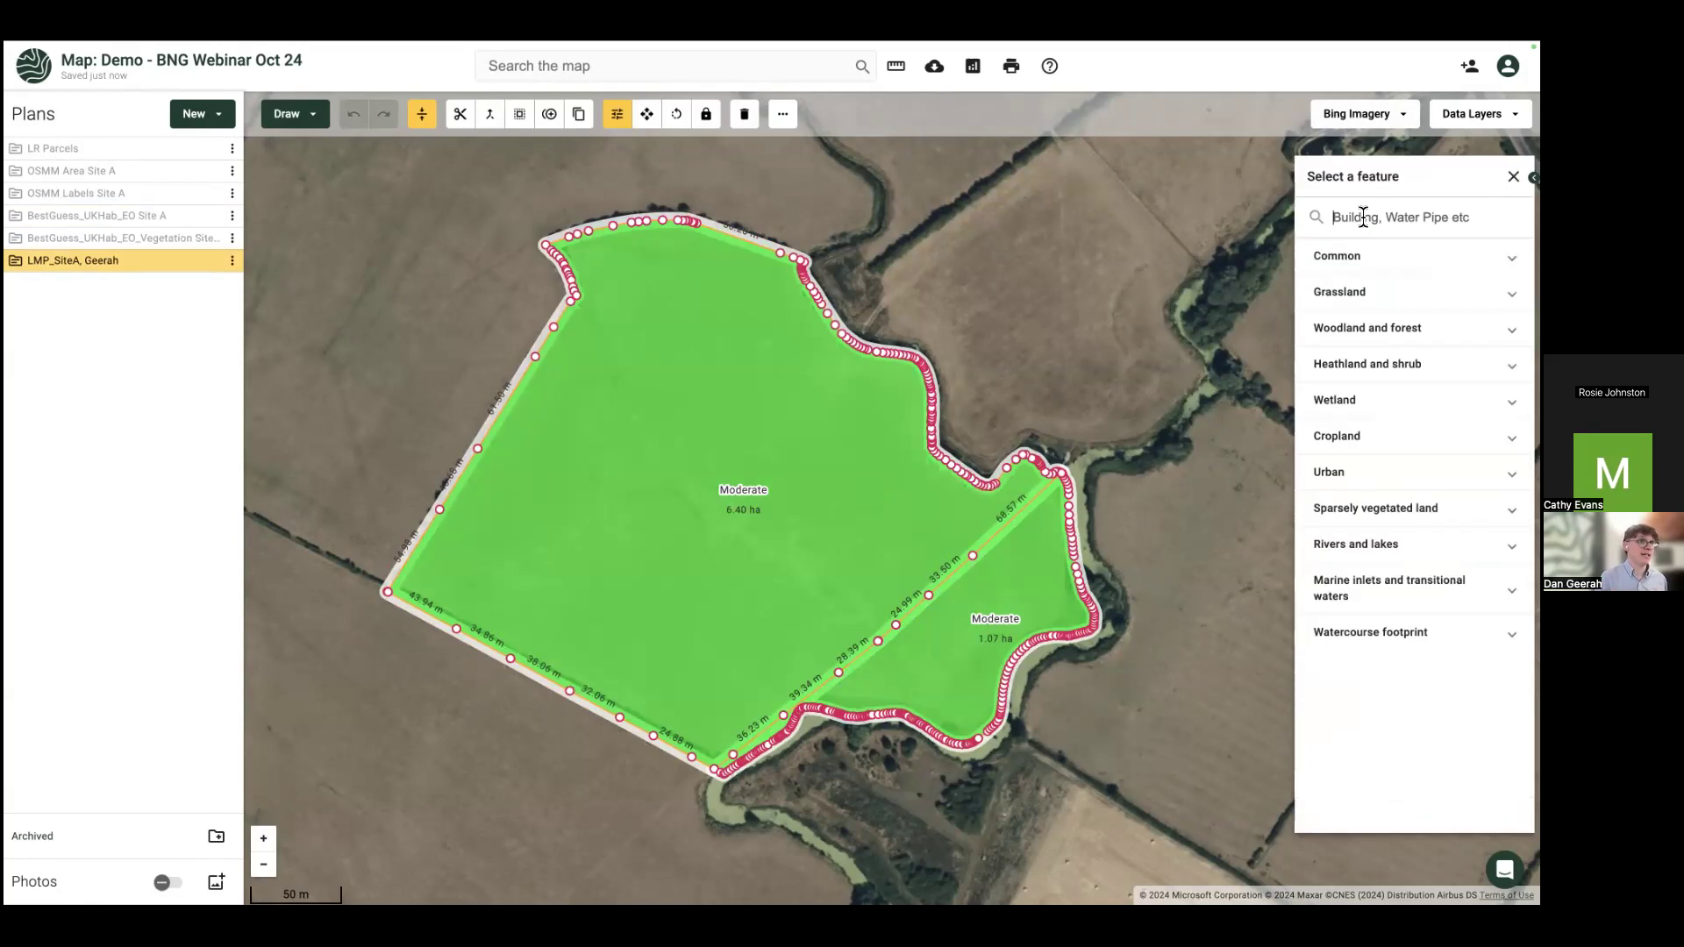
text(flood)
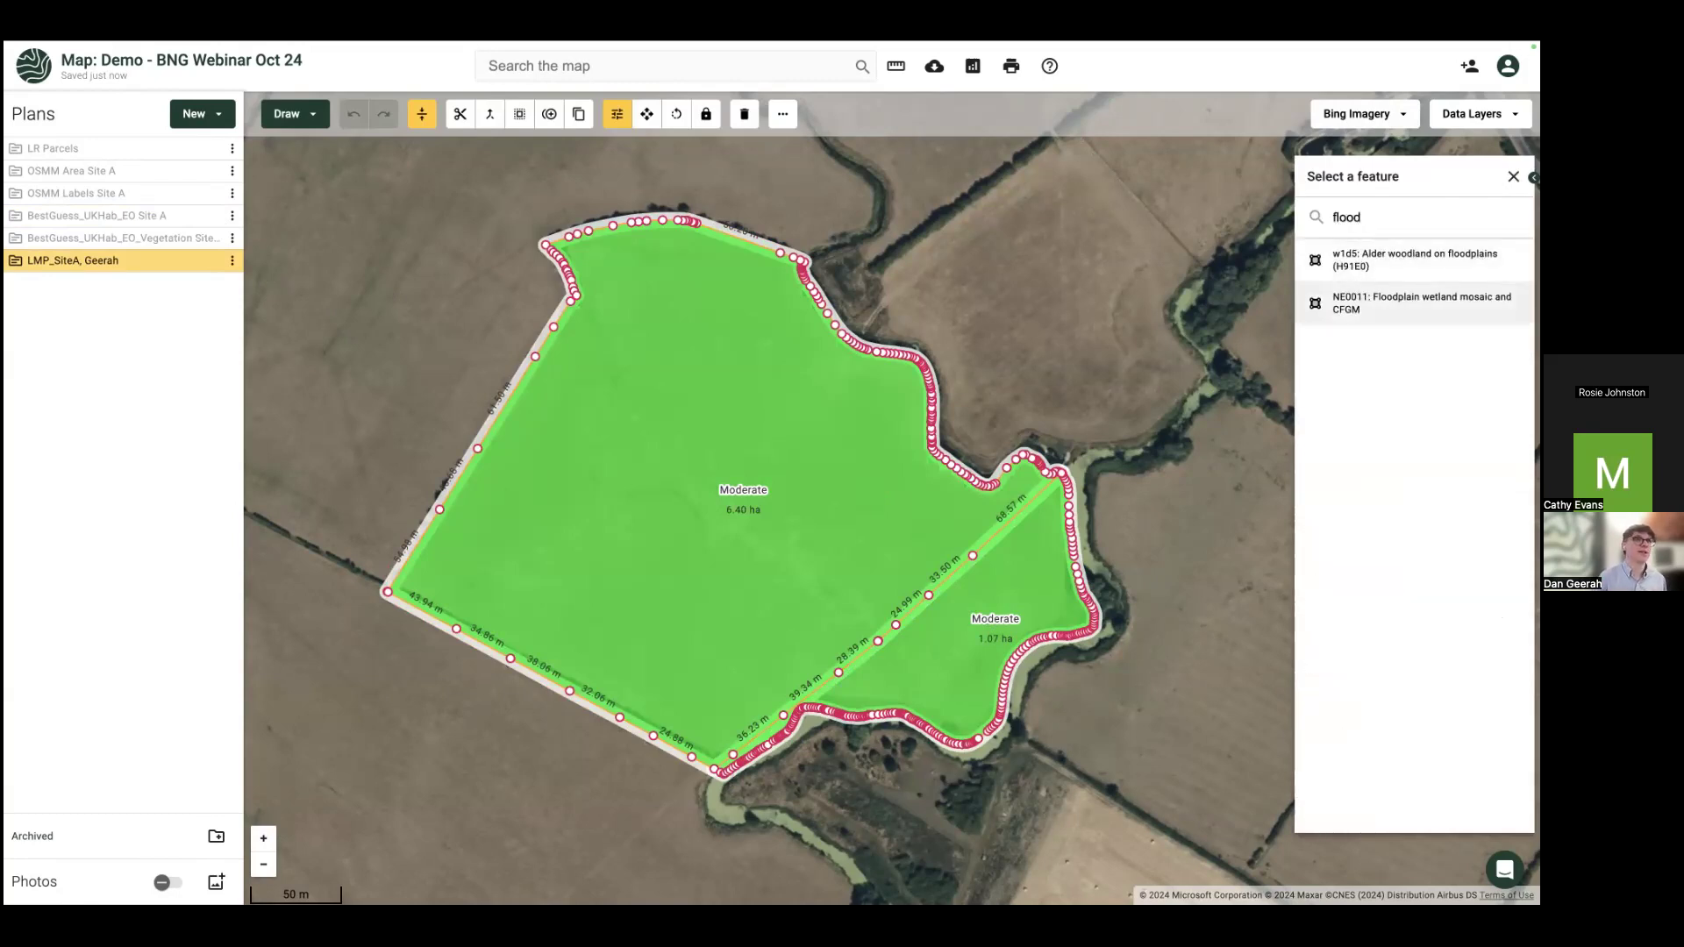
click(1379, 319)
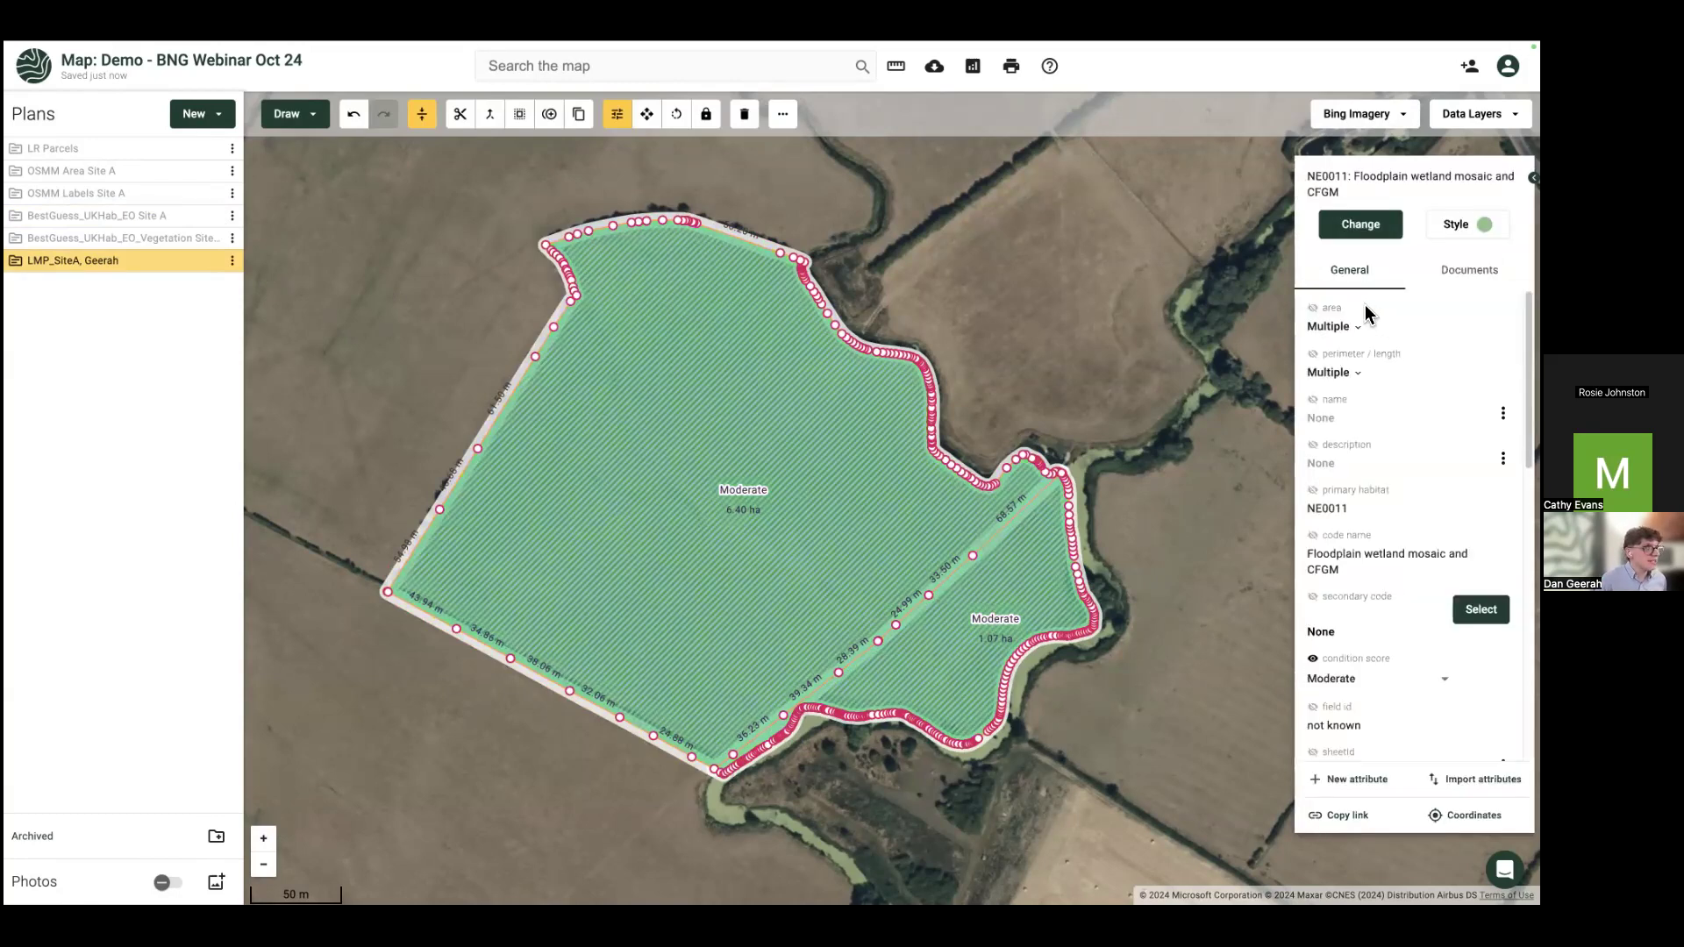
click(1315, 309)
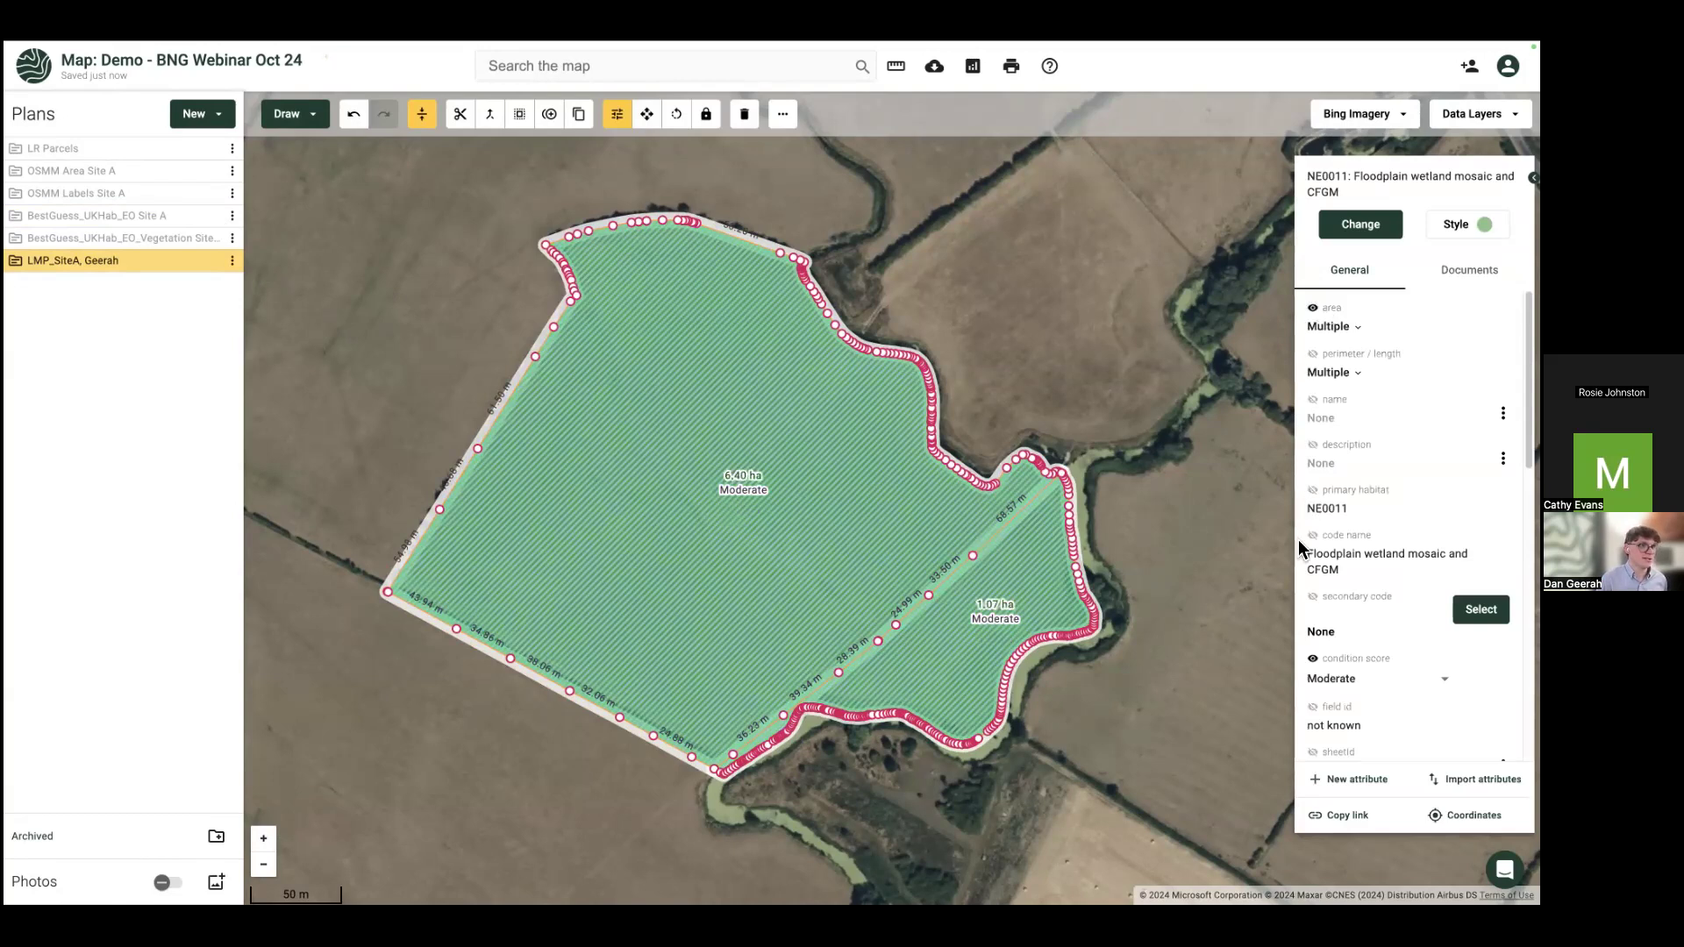
click(1346, 687)
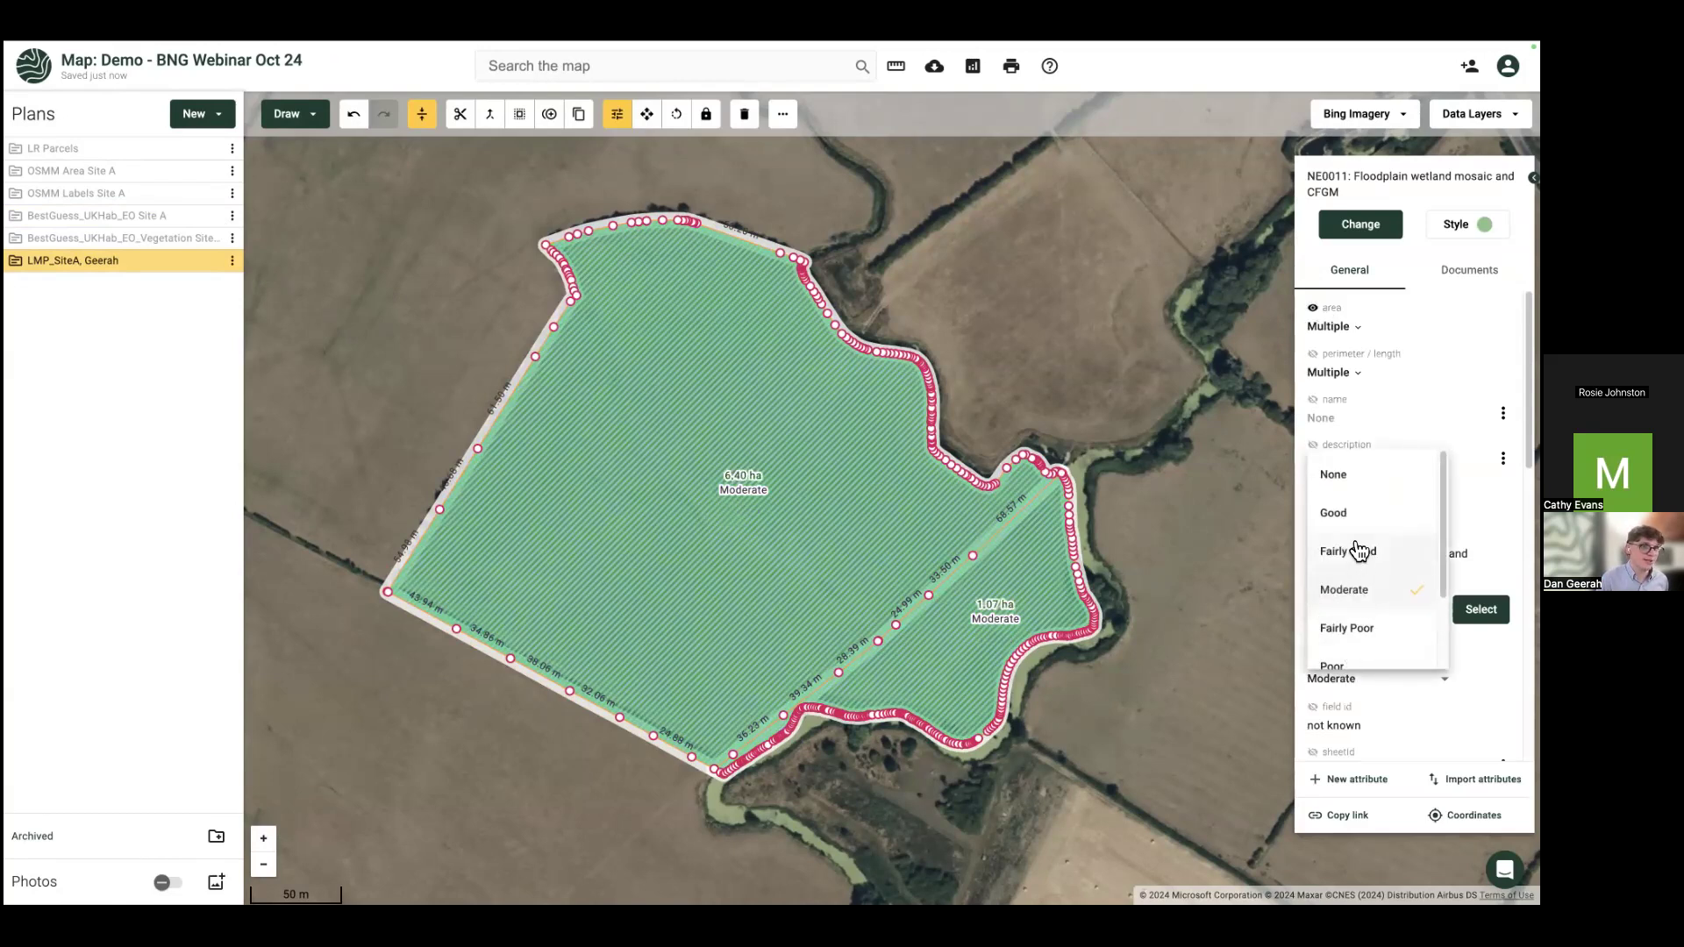
click(1351, 516)
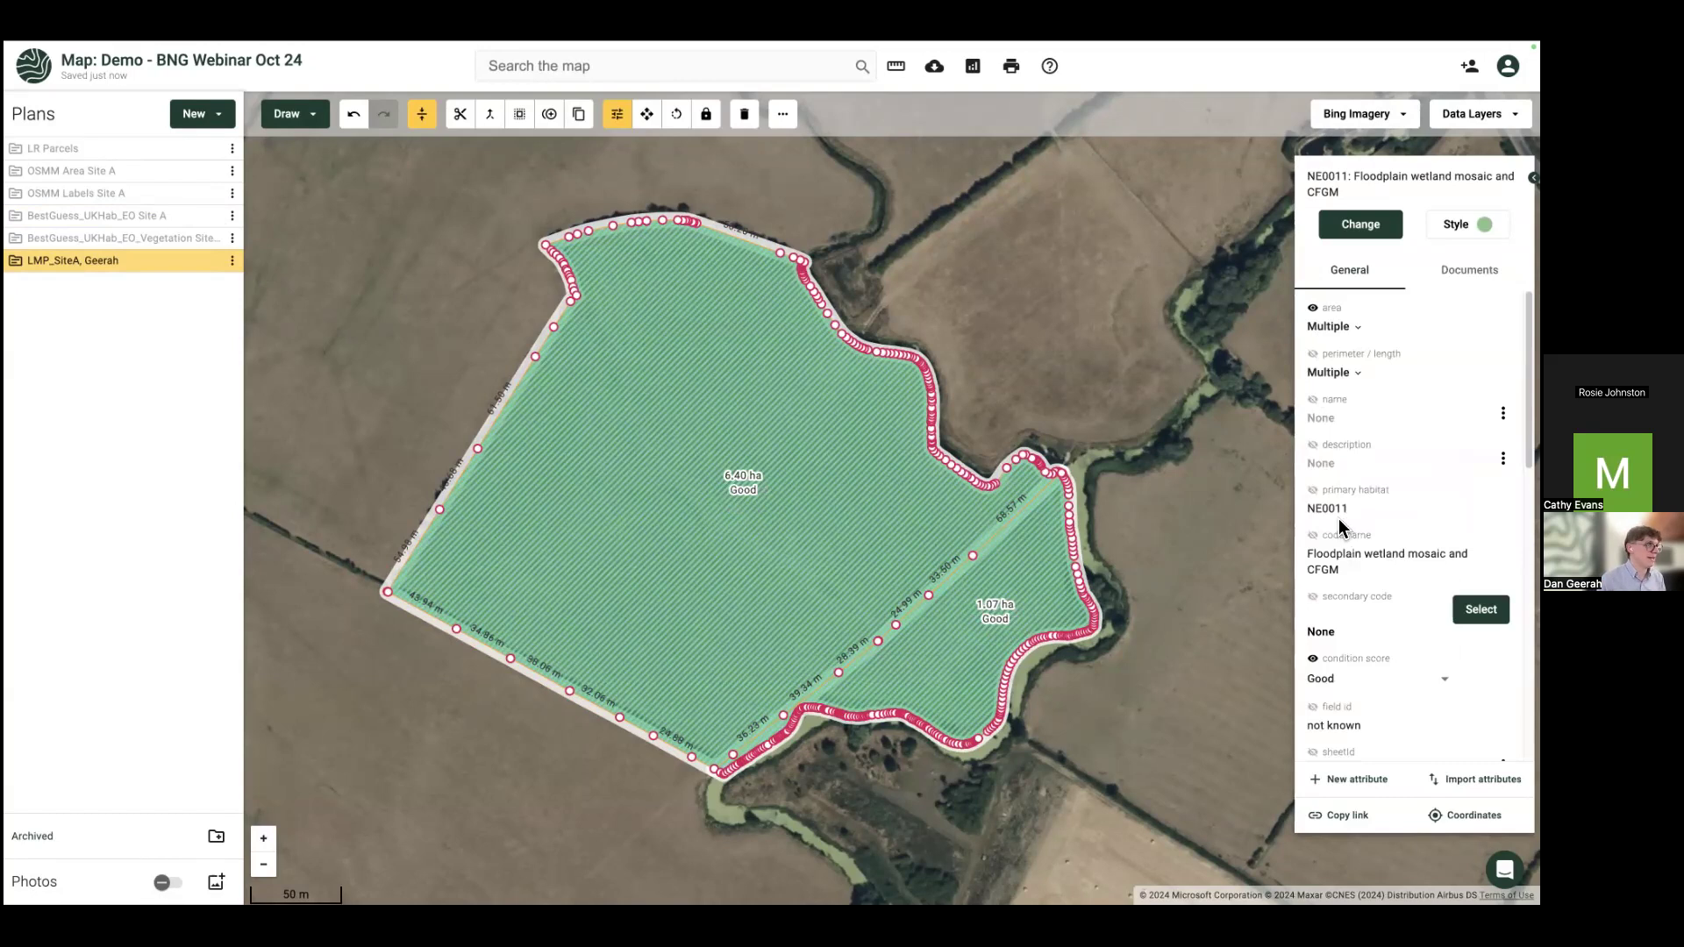
click(1350, 680)
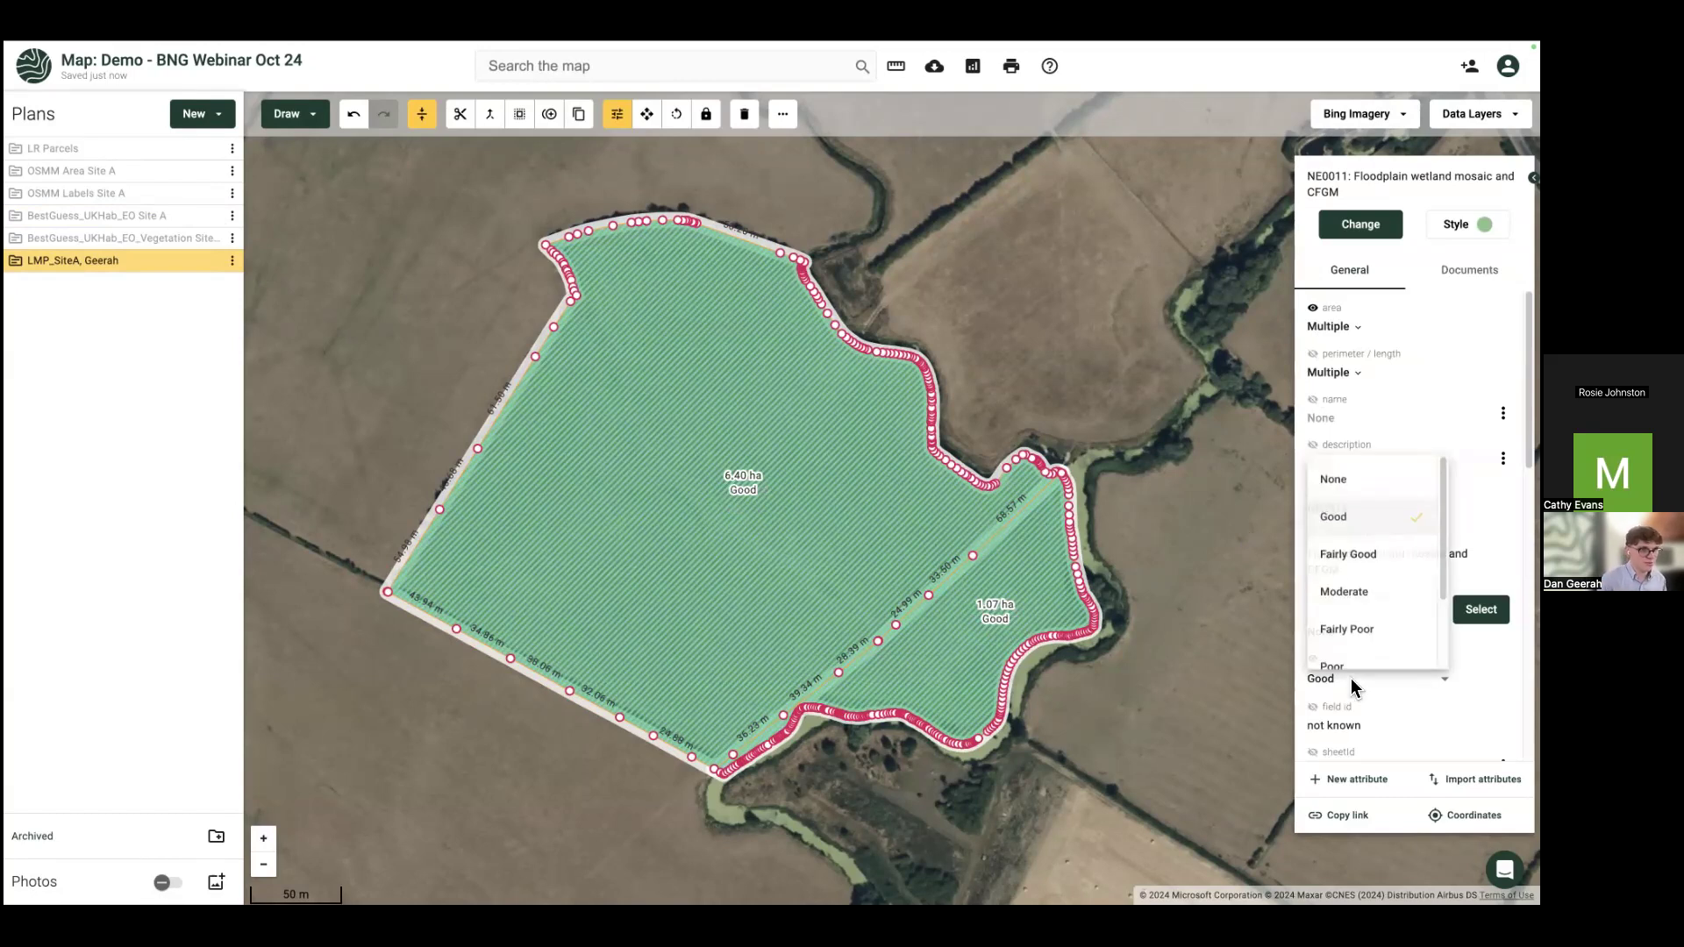
click(1357, 594)
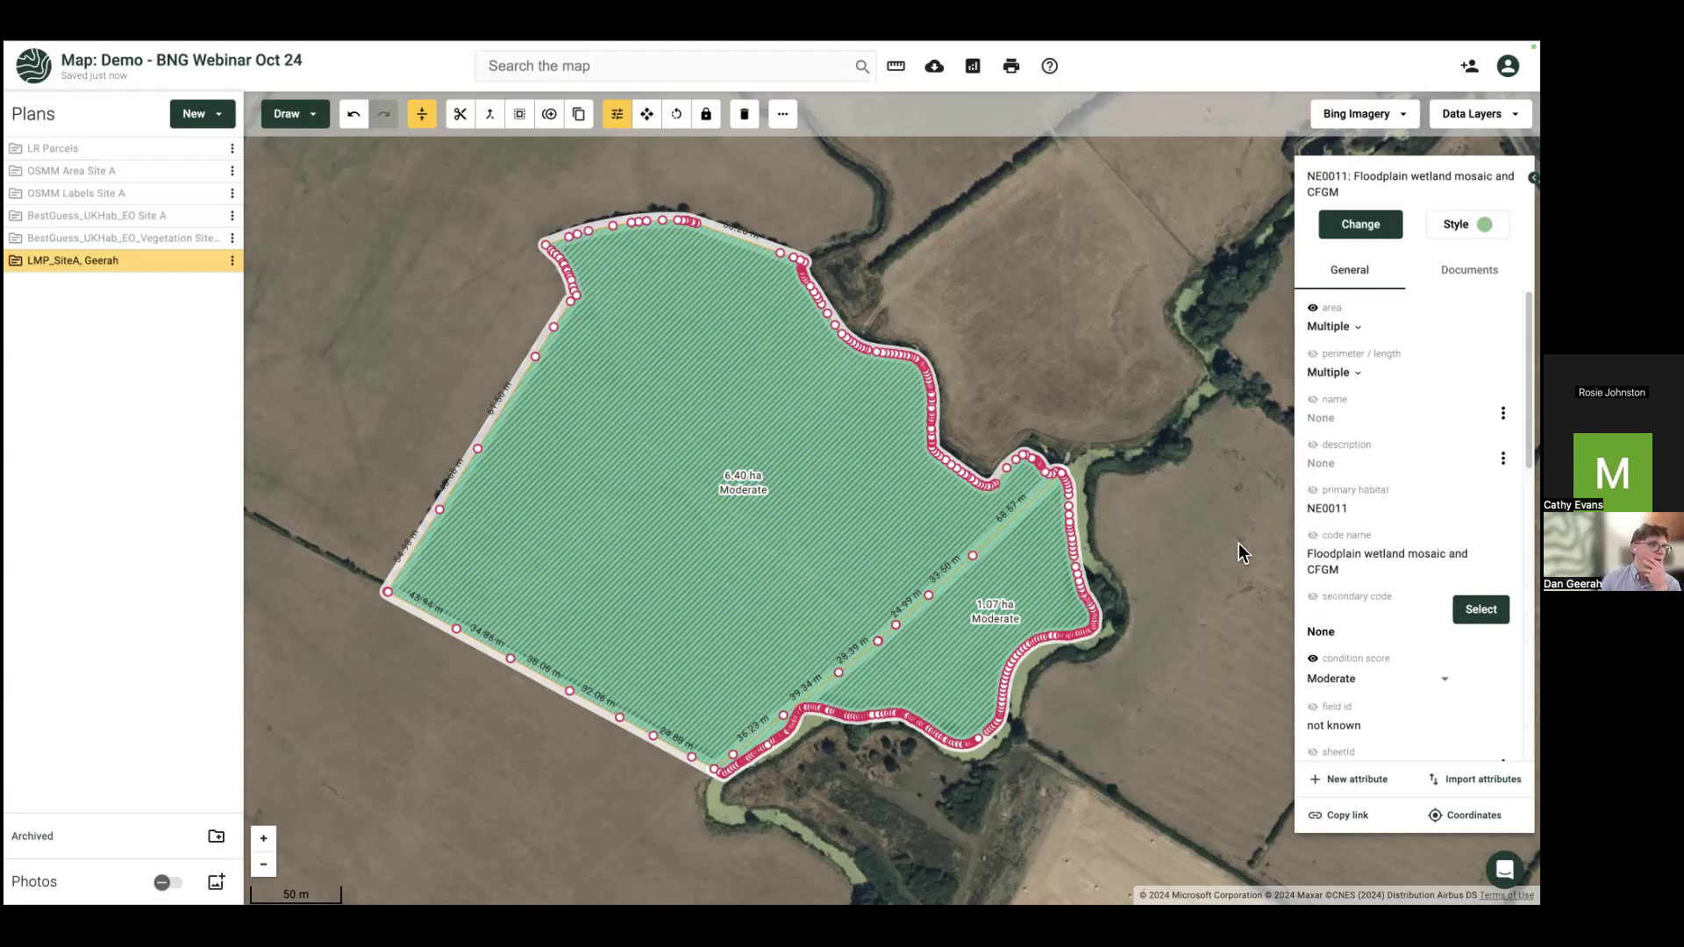
click(639, 524)
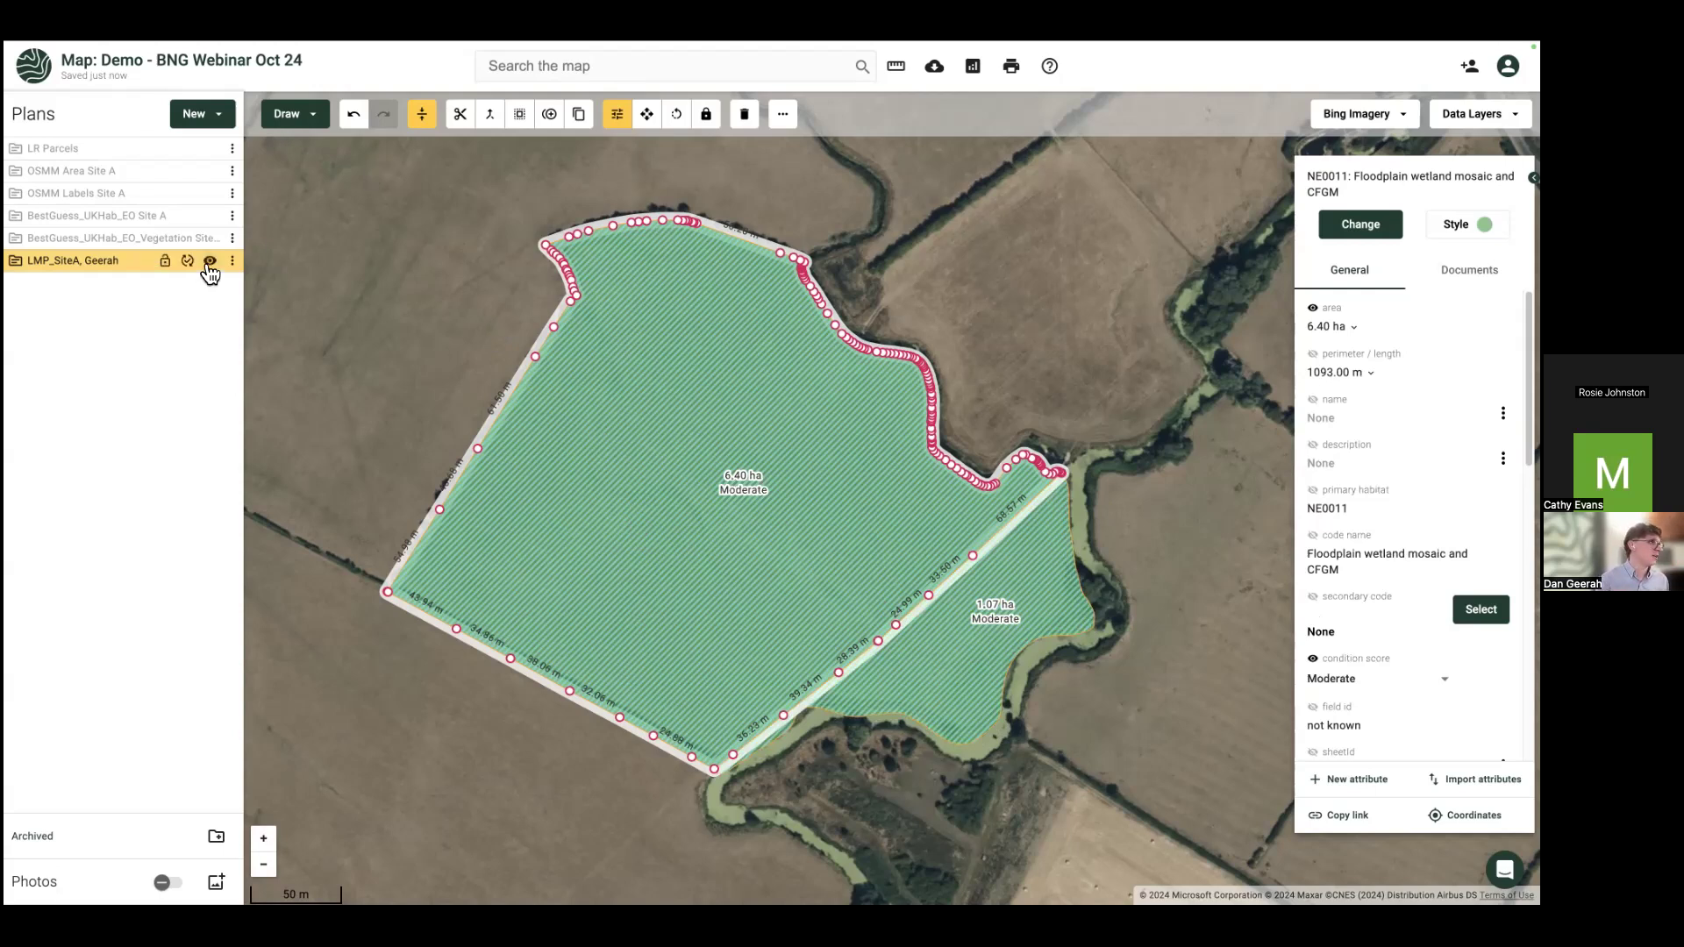
Step: Hide the new plan and bring up actions for a grassland field in the best-guess plan
click(209, 262)
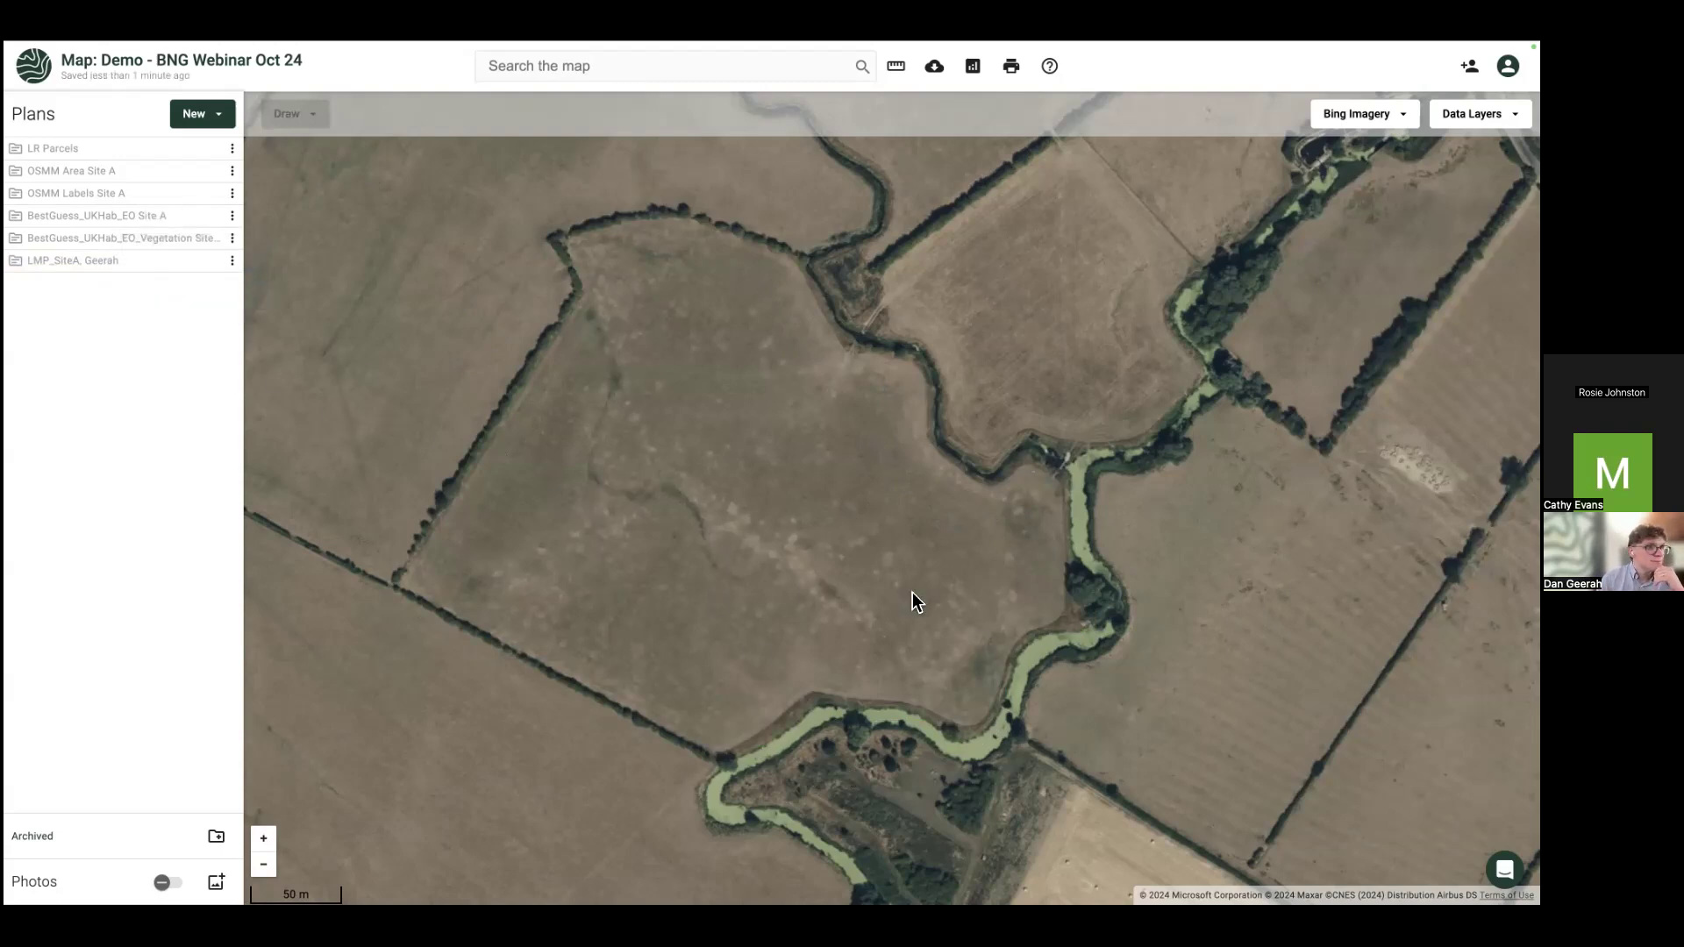
scroll(912, 592, up, 1)
scroll(827, 556, up, 1)
scroll(827, 556, down, 1)
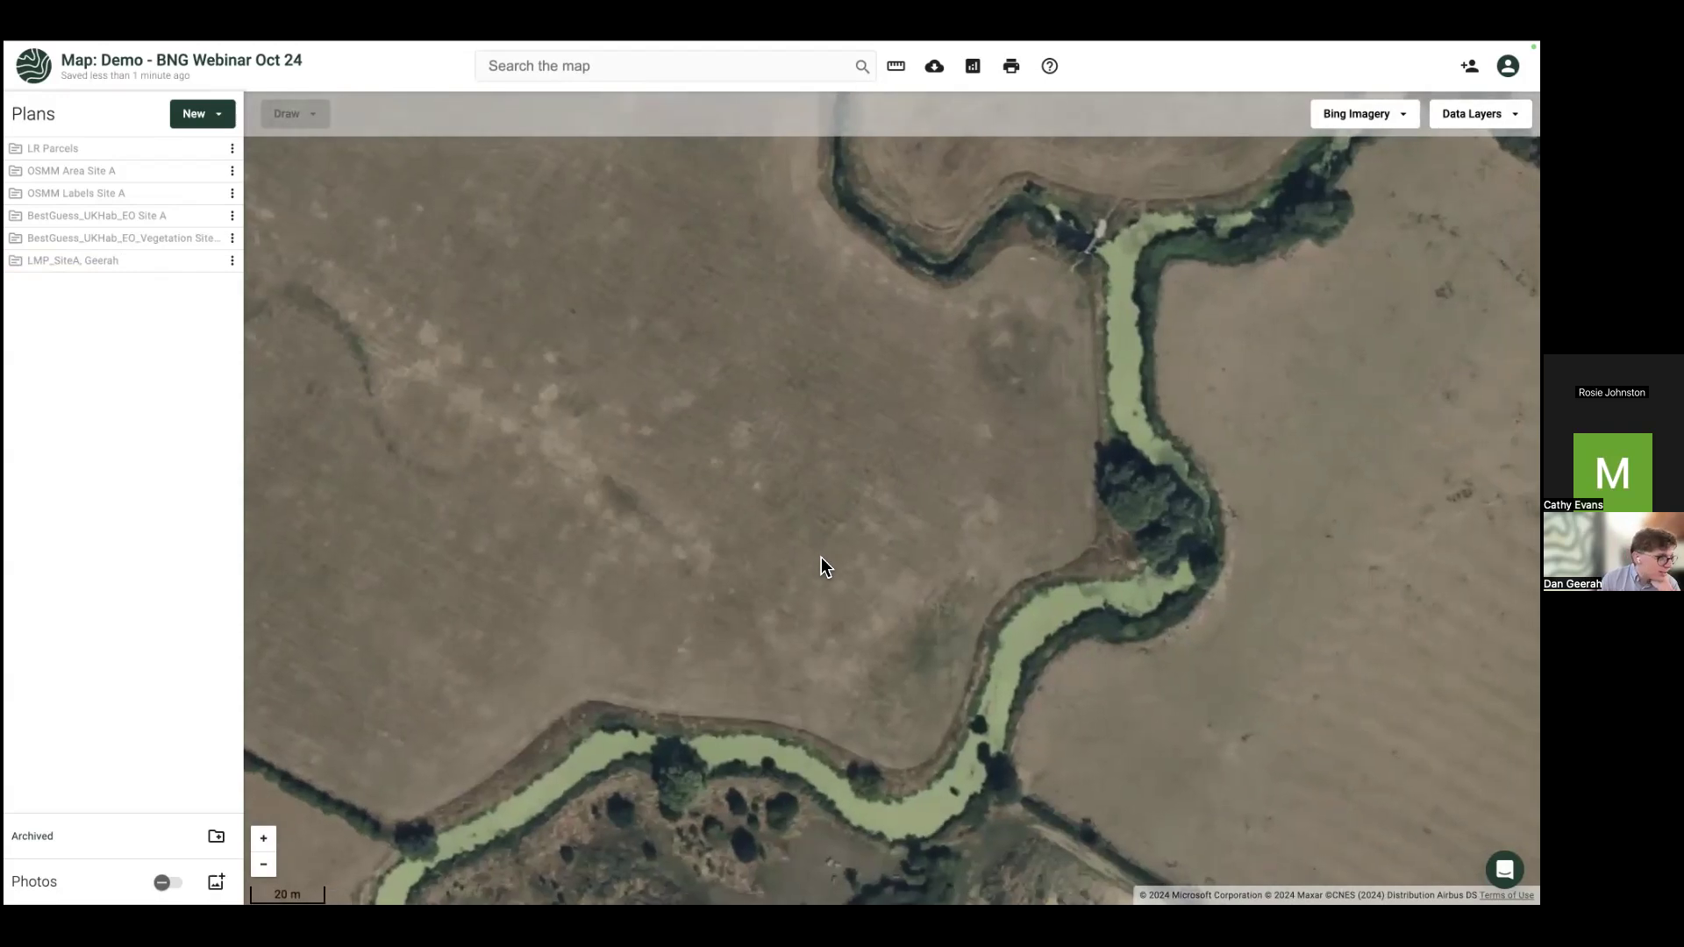
scroll(521, 403, down, 2)
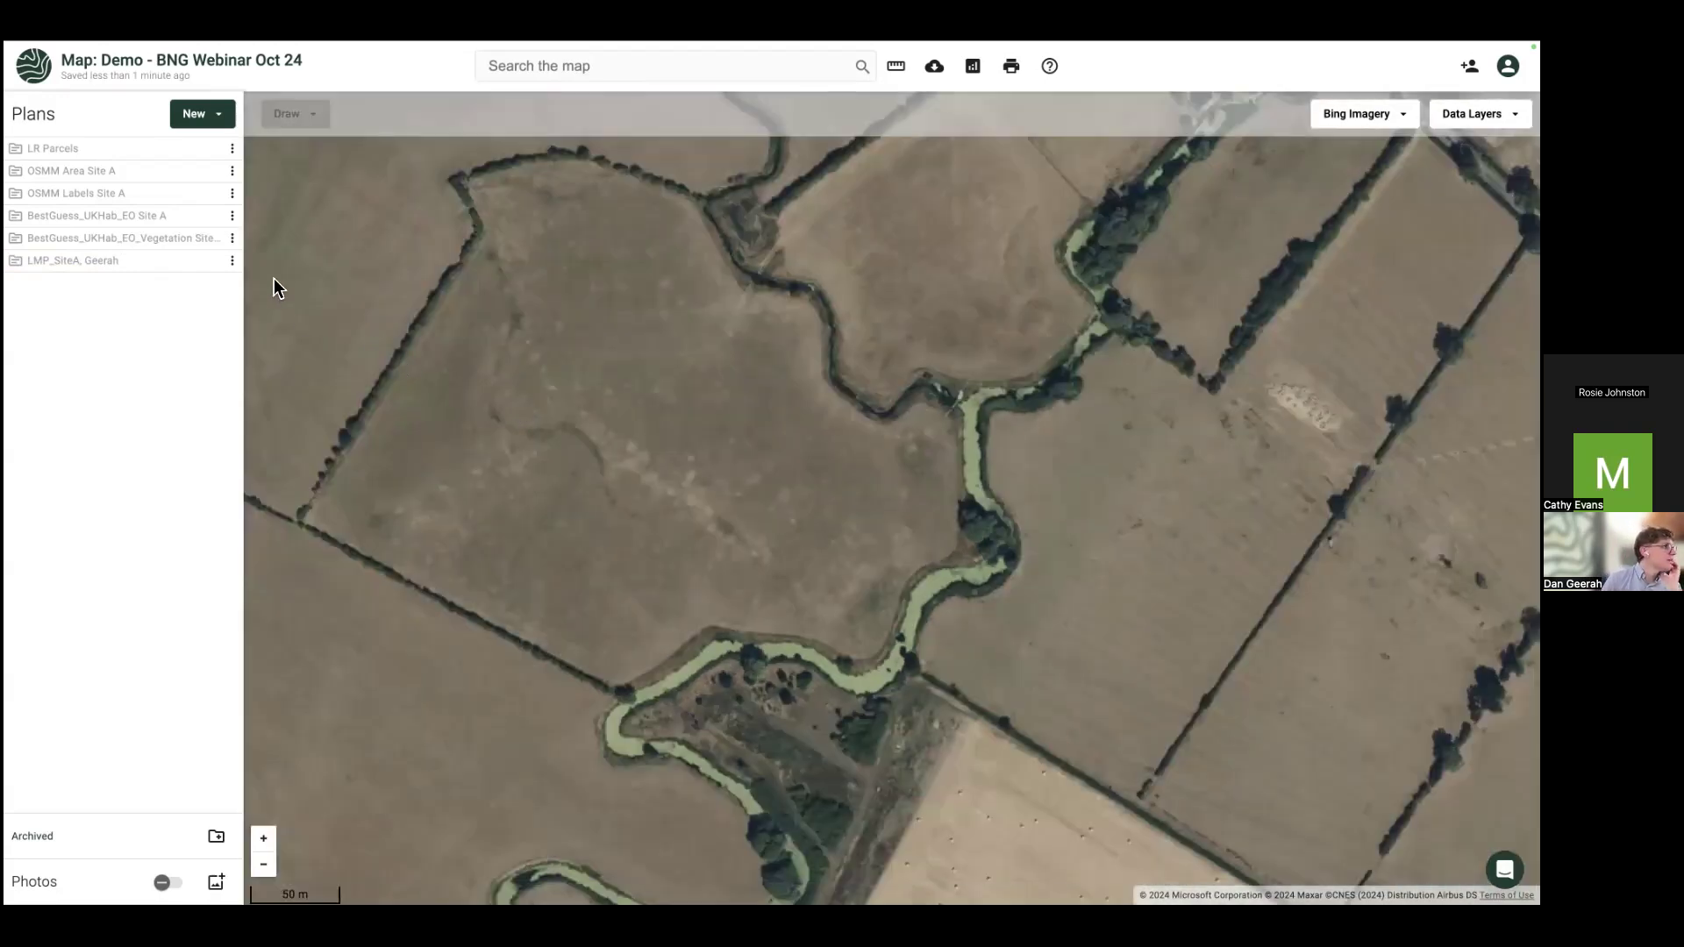
click(212, 217)
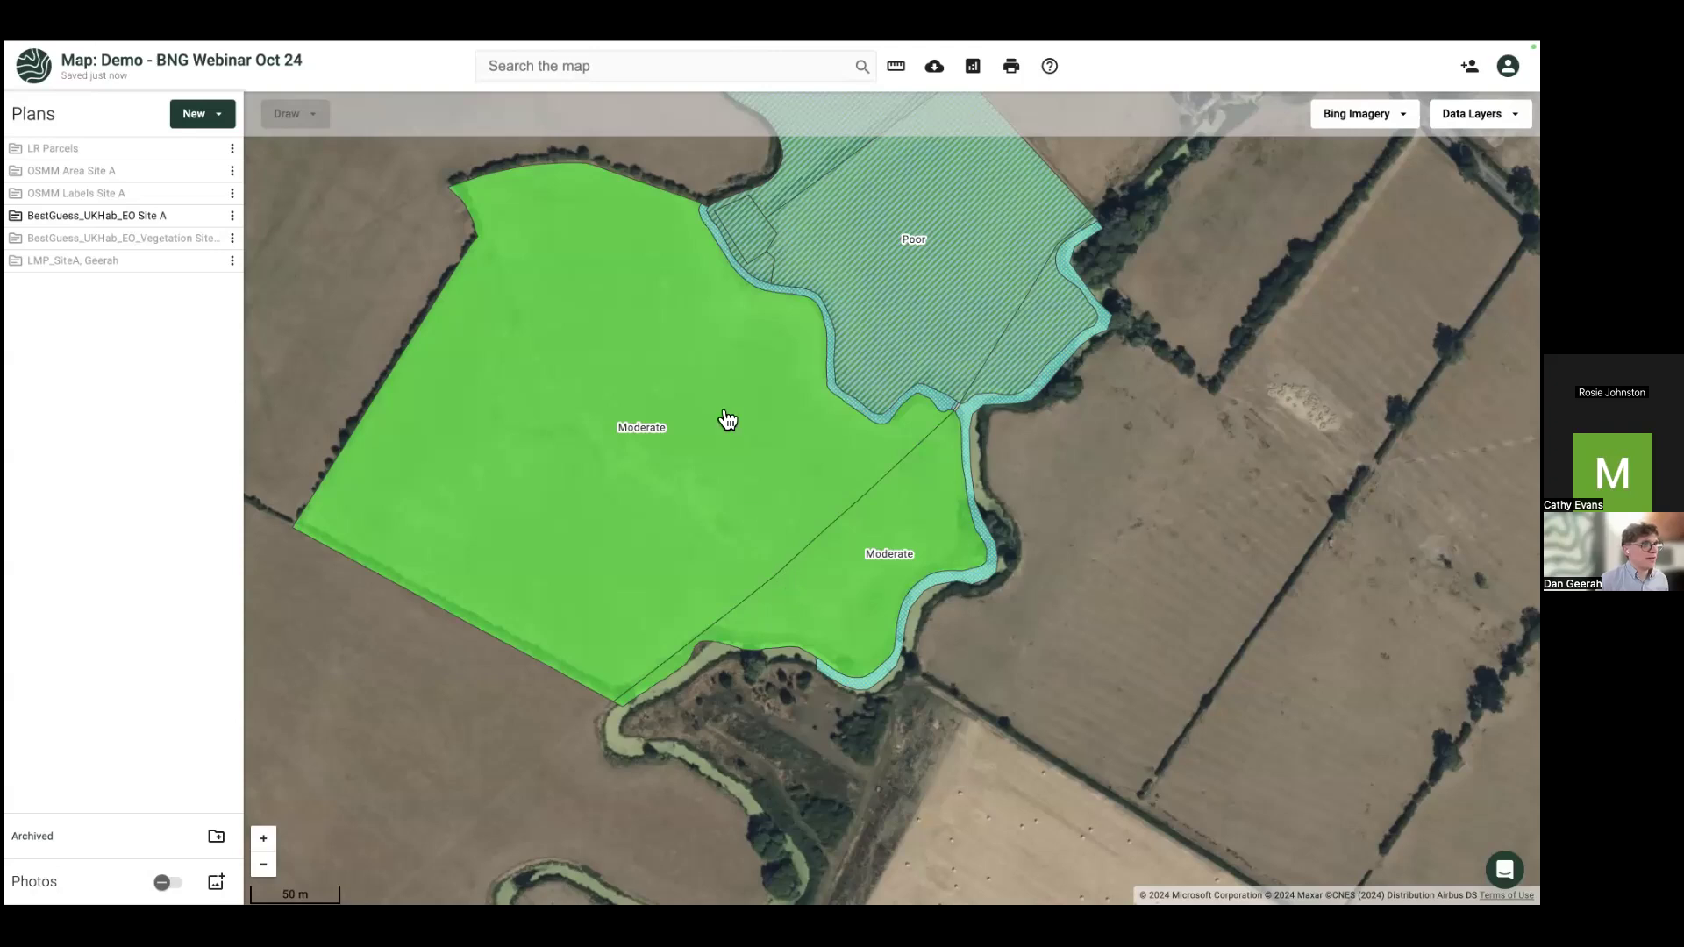
click(702, 385)
right_click(704, 386)
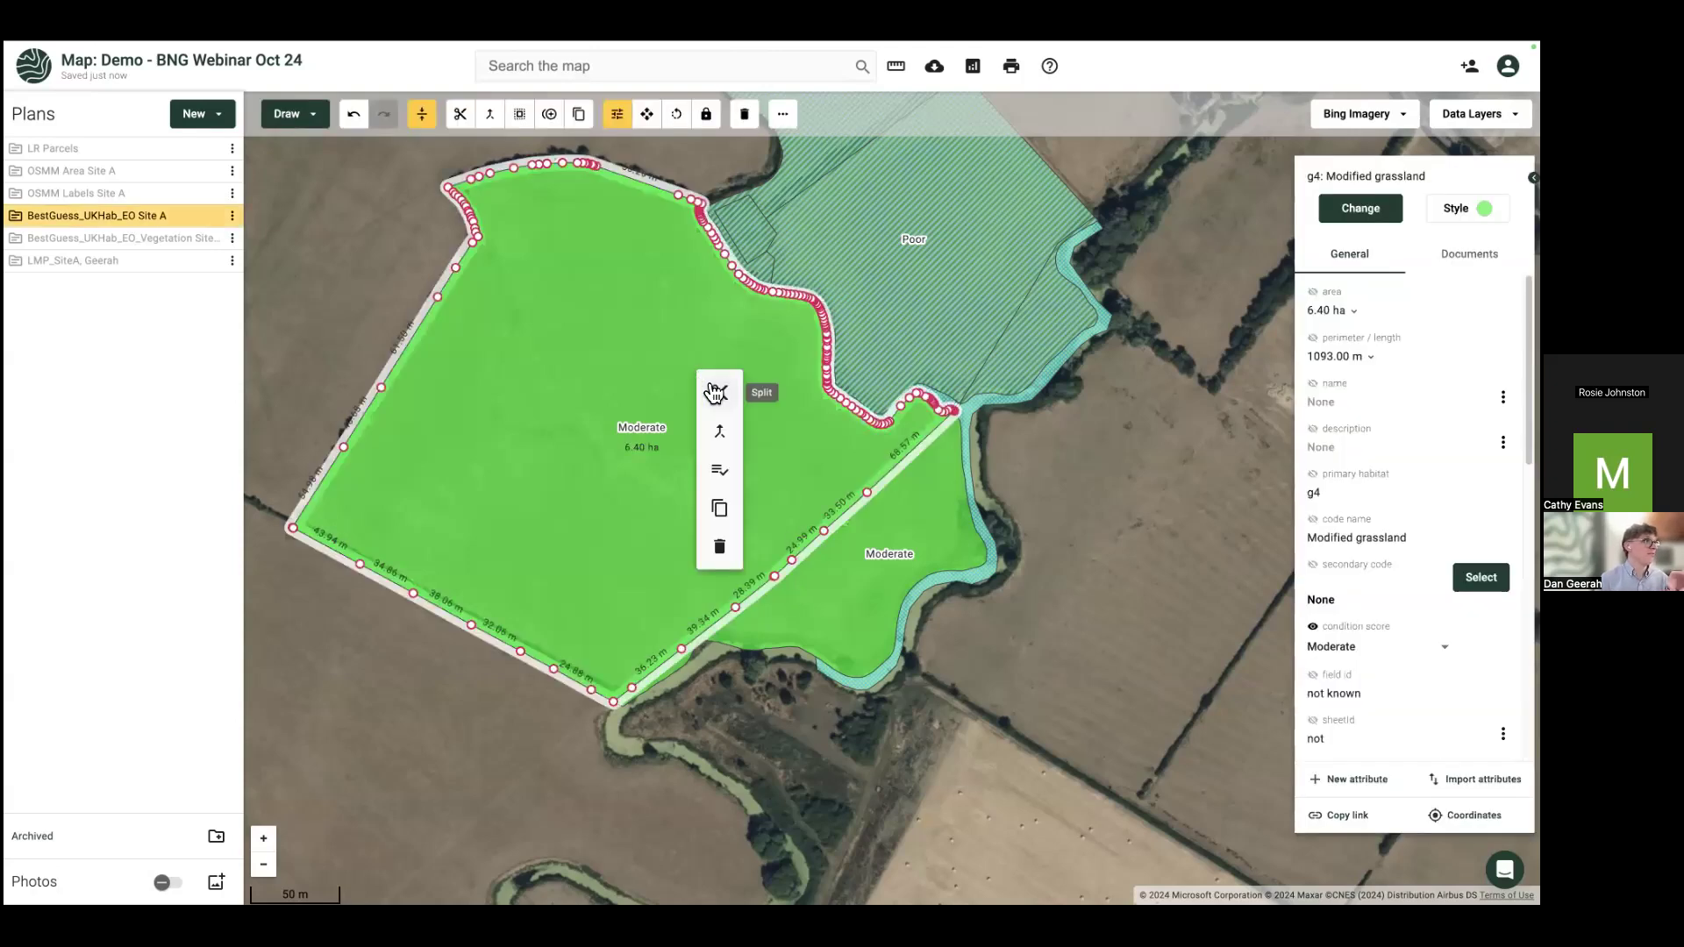
Step: Switch to the LMP_SiteA plan and begin splitting its 6.40 ha floodplain wetland field
click(211, 217)
click(212, 263)
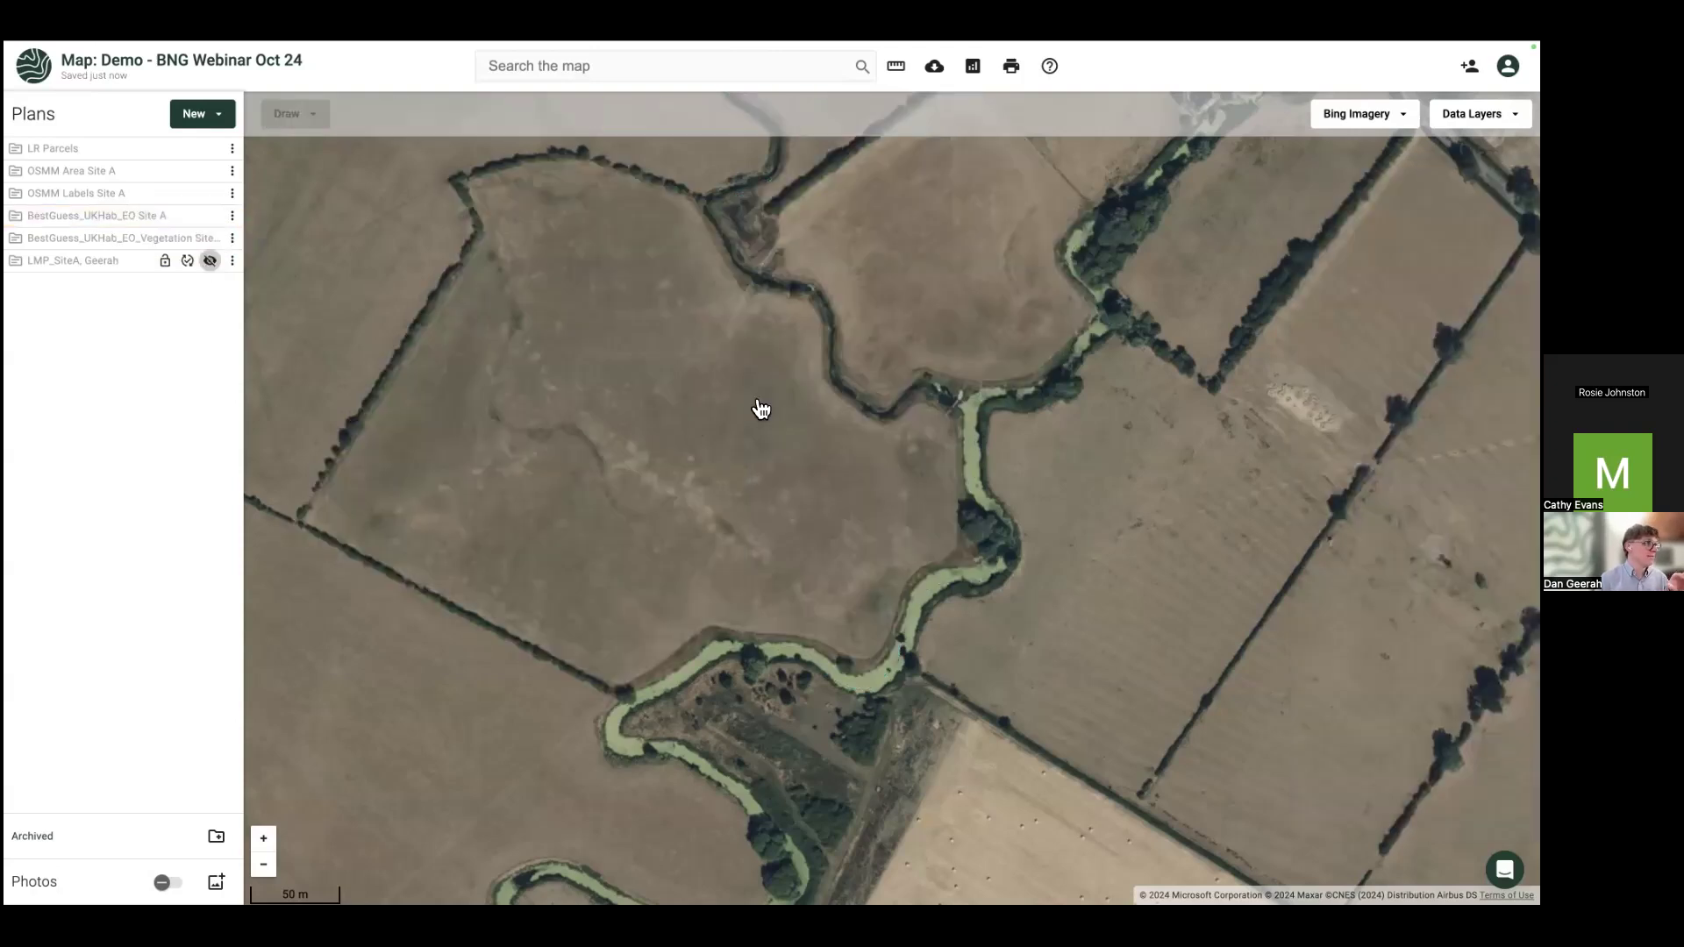
click(721, 379)
right_click(716, 368)
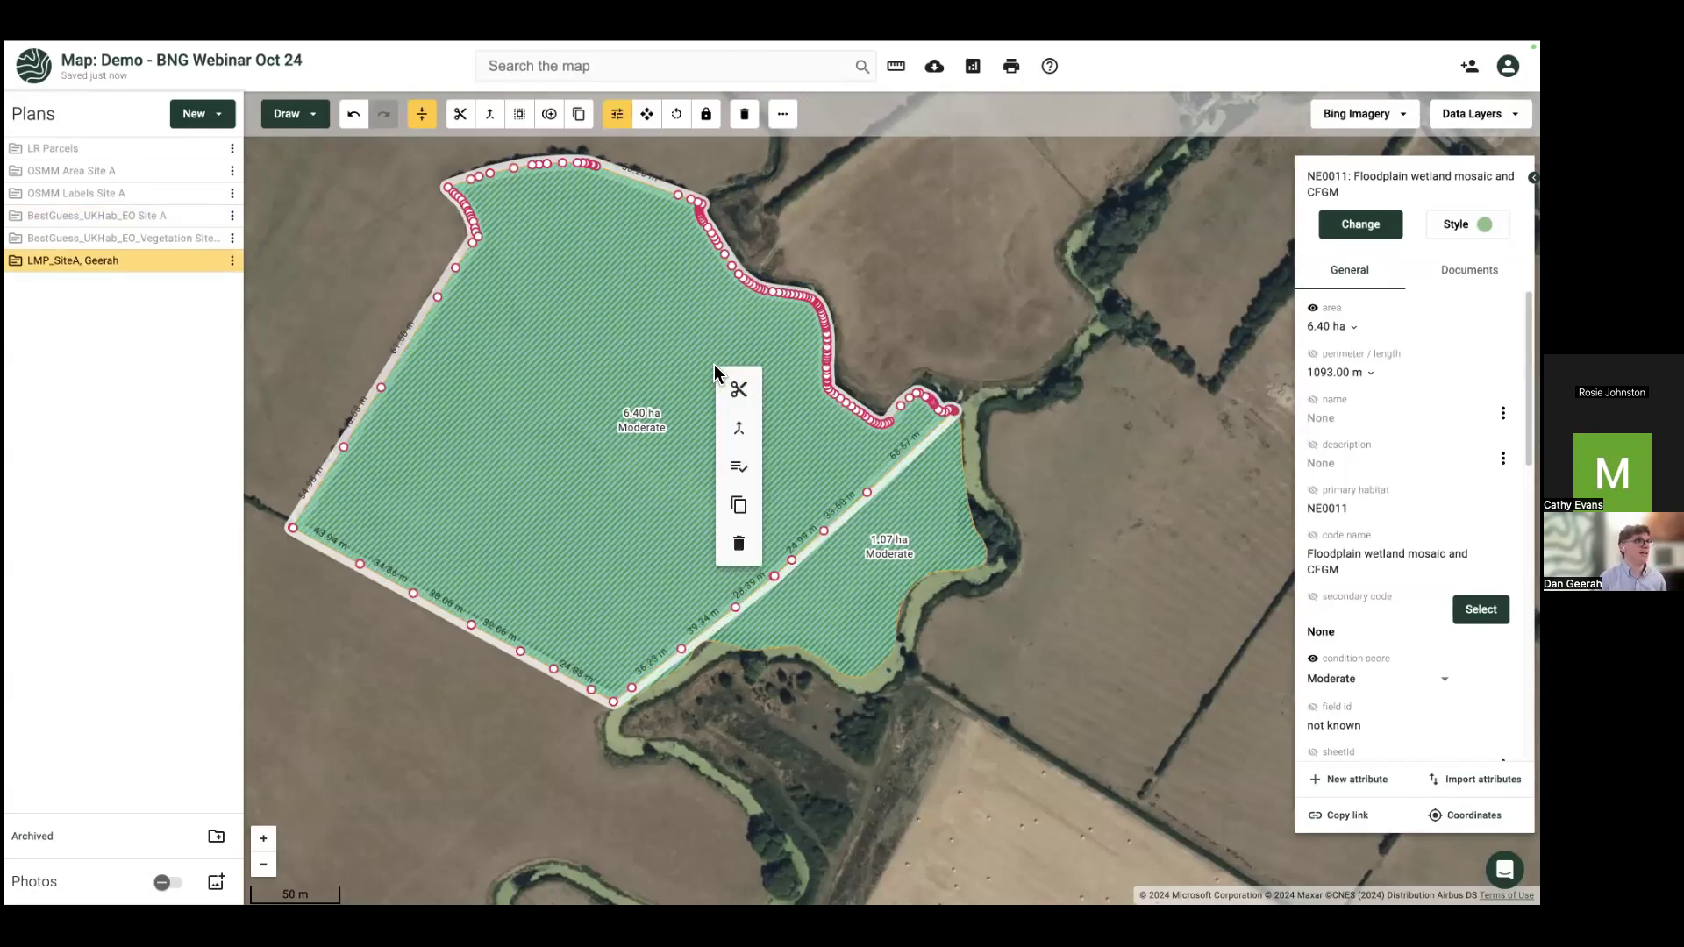
click(738, 393)
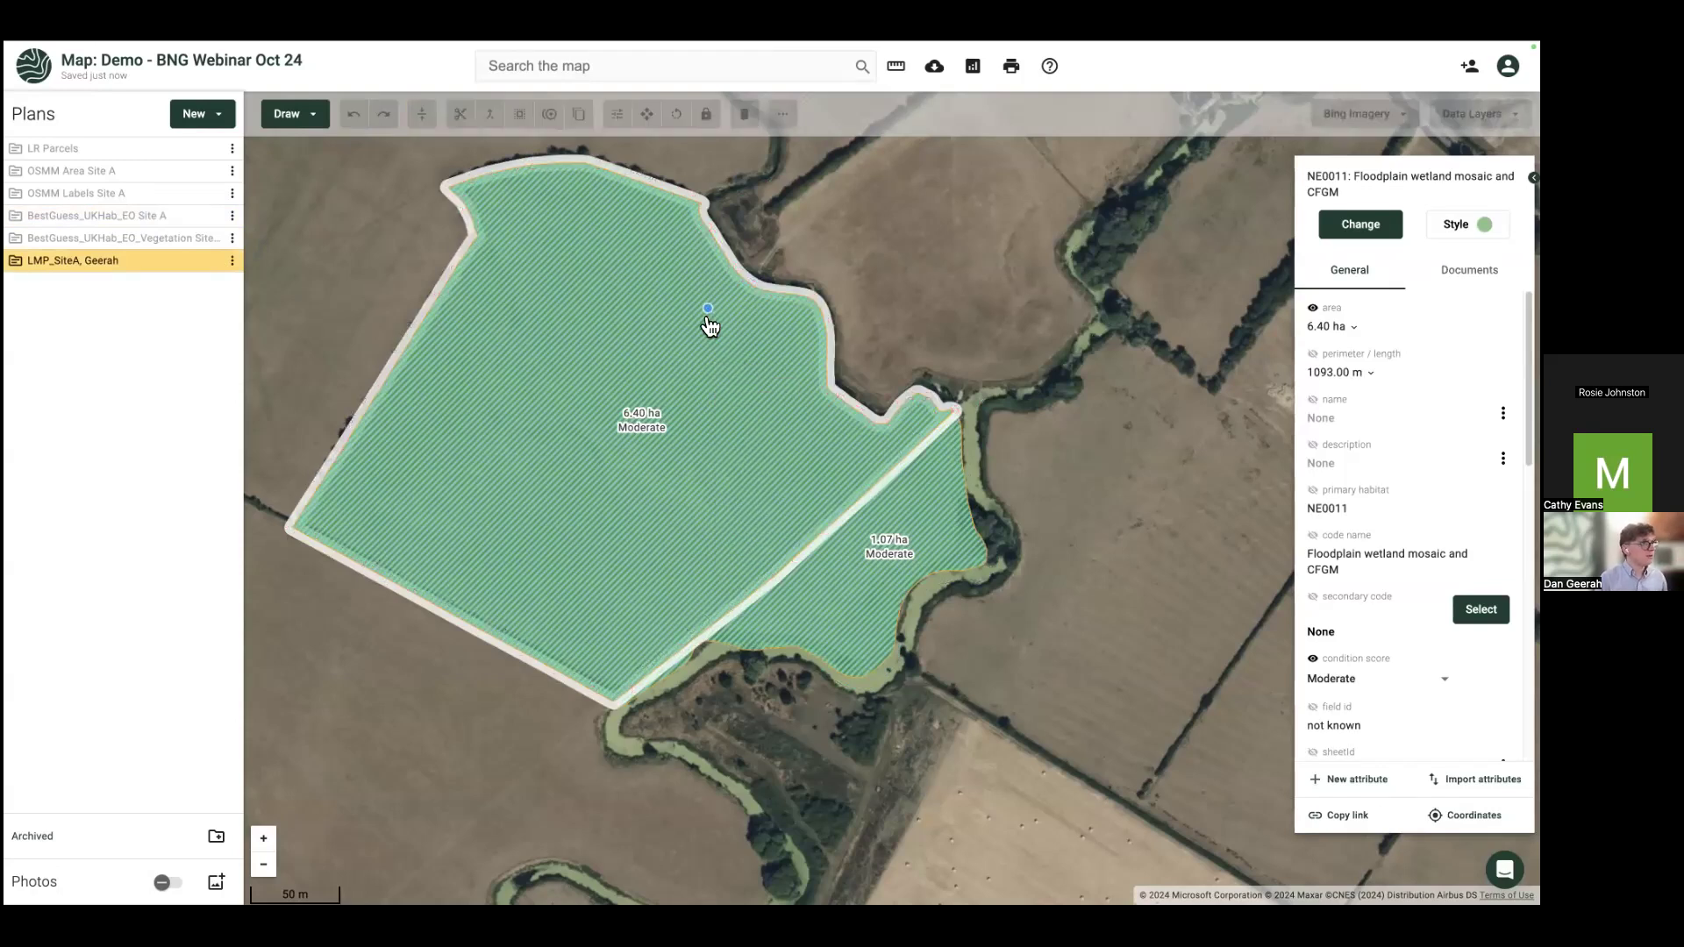
Step: Draw a bent split line across the 6.40 ha field along the river
click(655, 296)
click(658, 354)
click(955, 624)
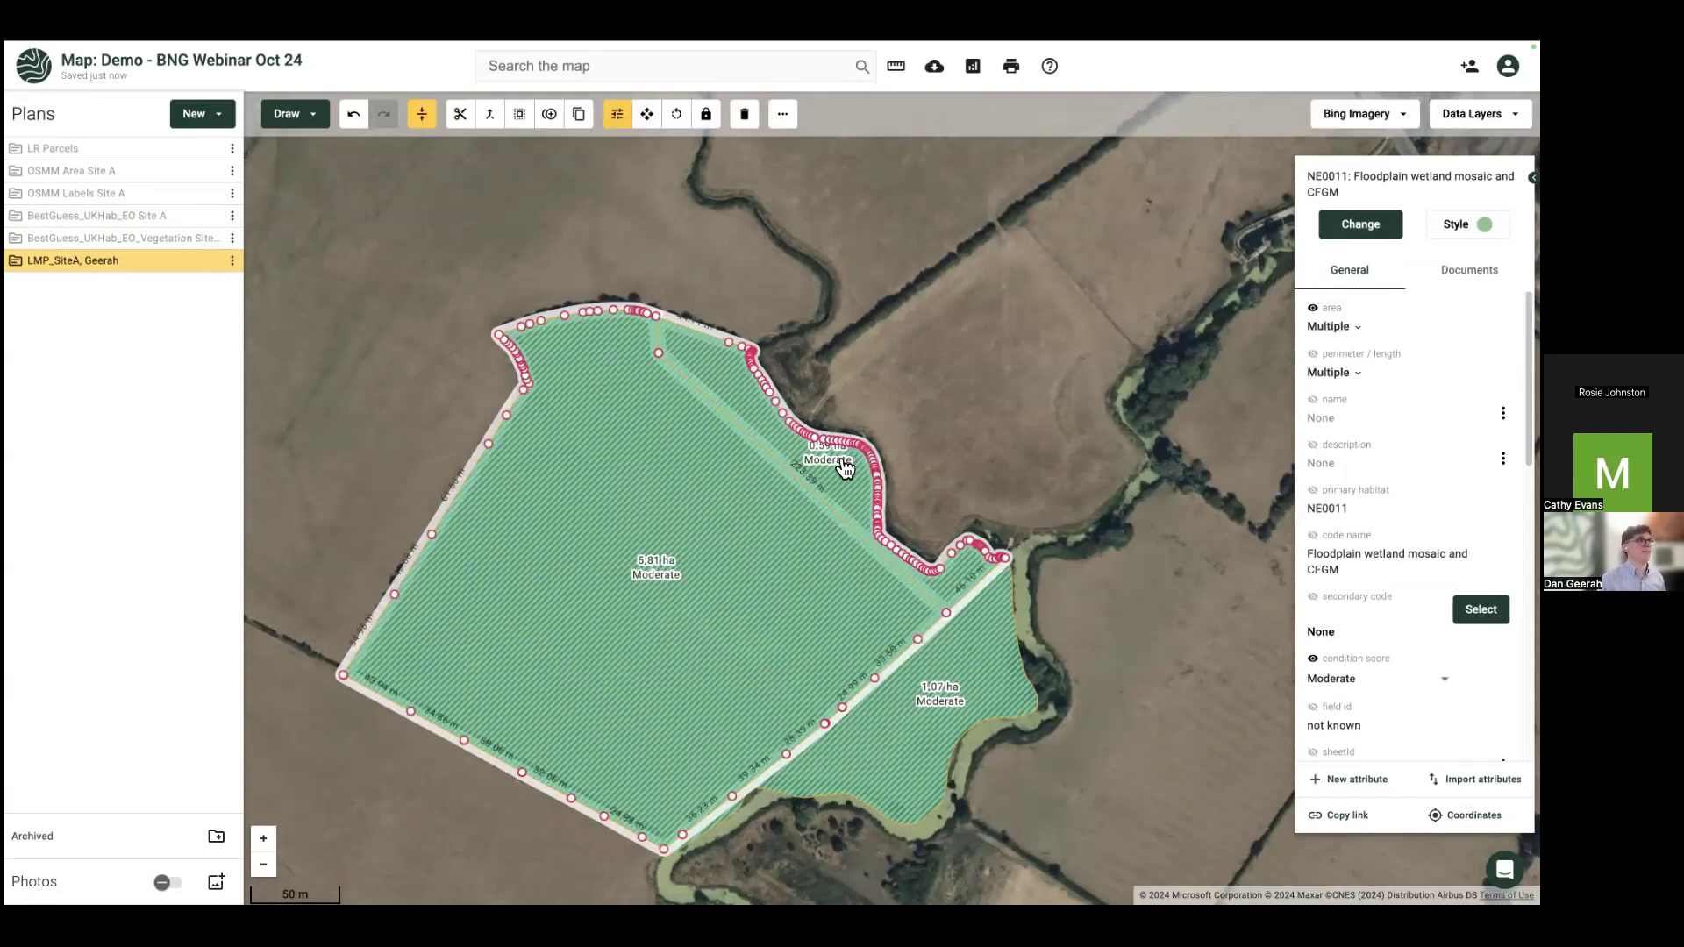
Step: Reclassify the resulting 0.59 ha strip as h3h Mixed scrub
click(845, 468)
click(1361, 223)
text(h3h)
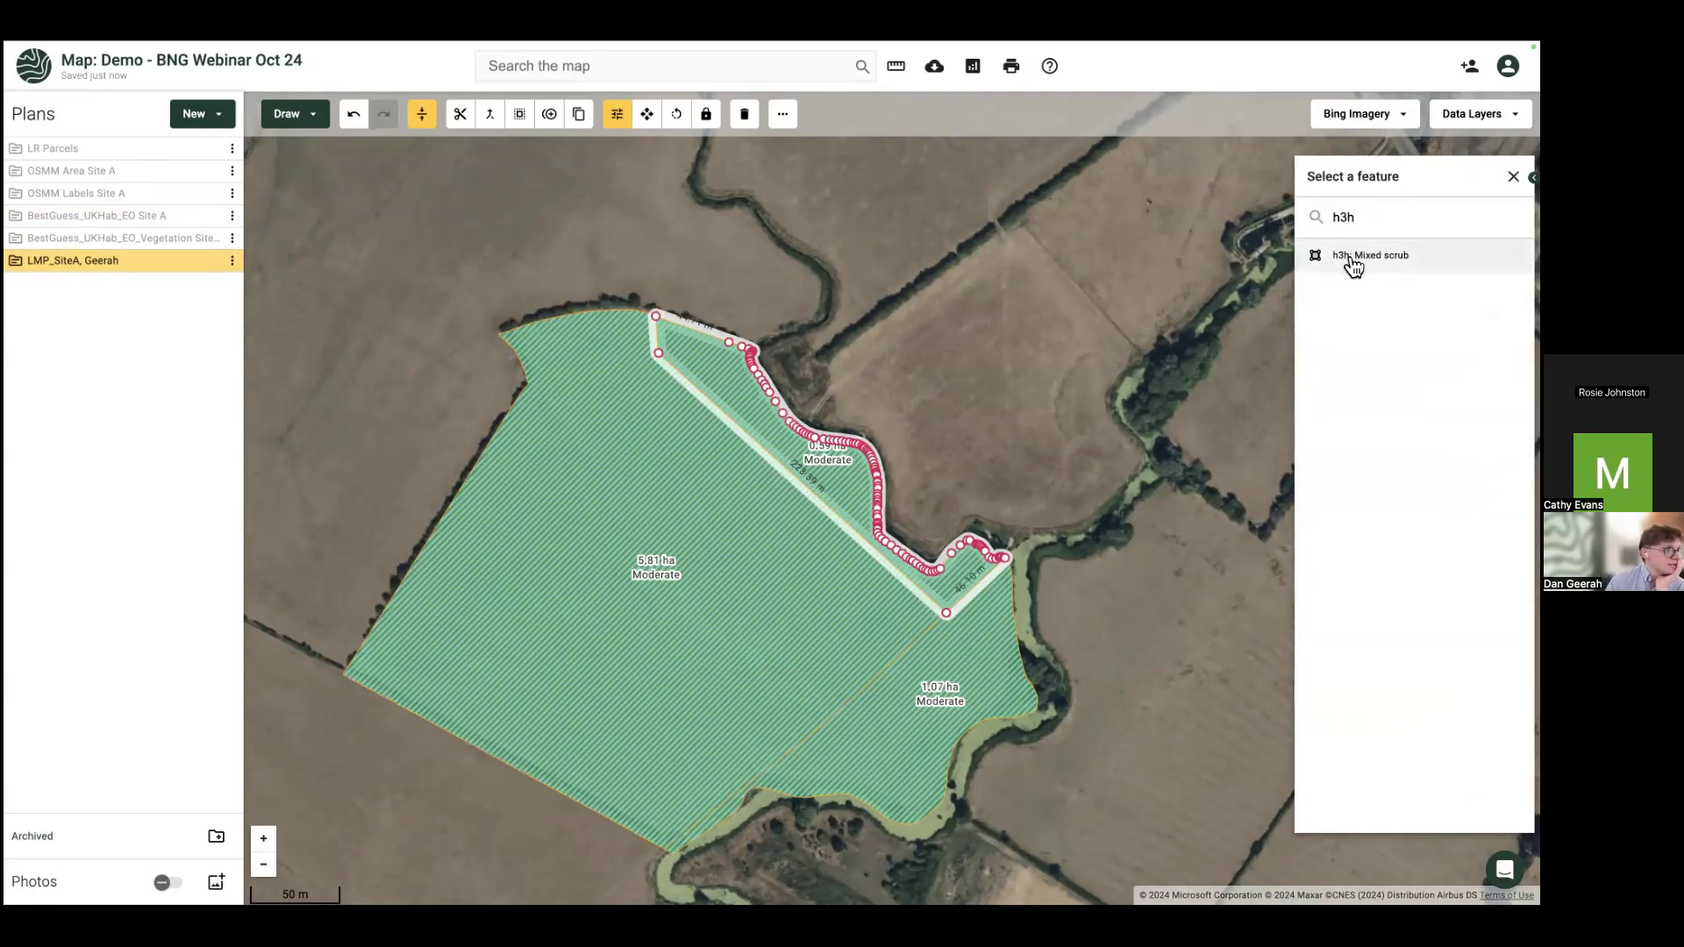
click(1354, 263)
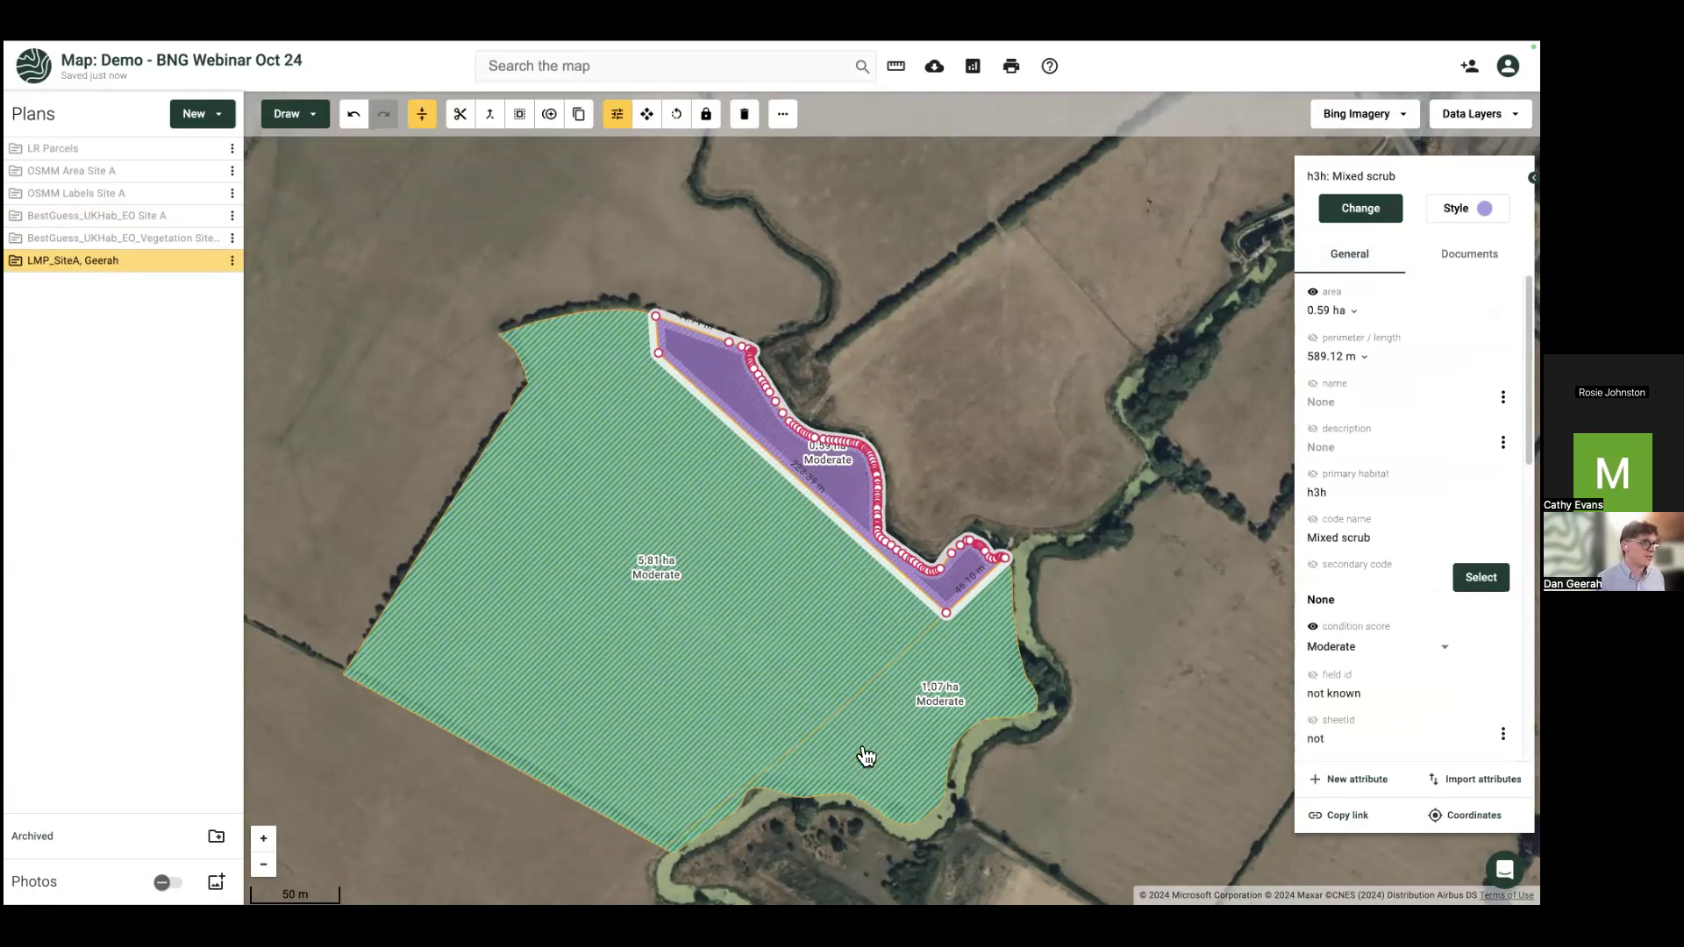
key(Down)
key(Right)
click(849, 521)
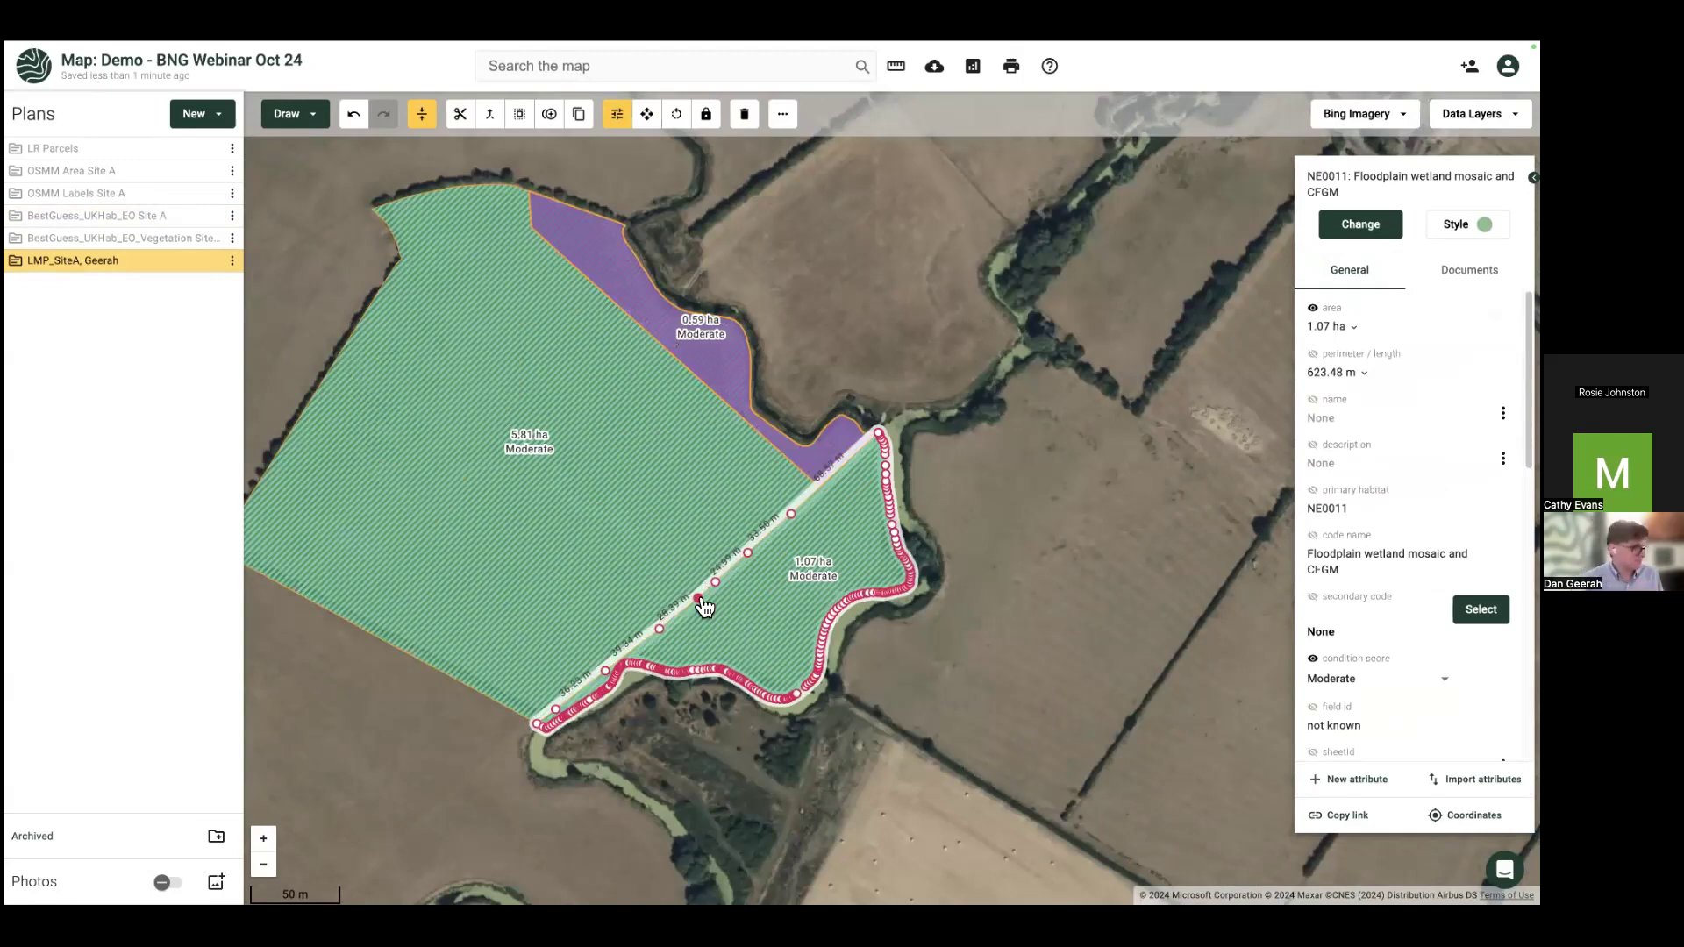
Step: Copy the 6.57 ha Poor floodplain field from the best-guess plan into LMP_SiteA
click(996, 428)
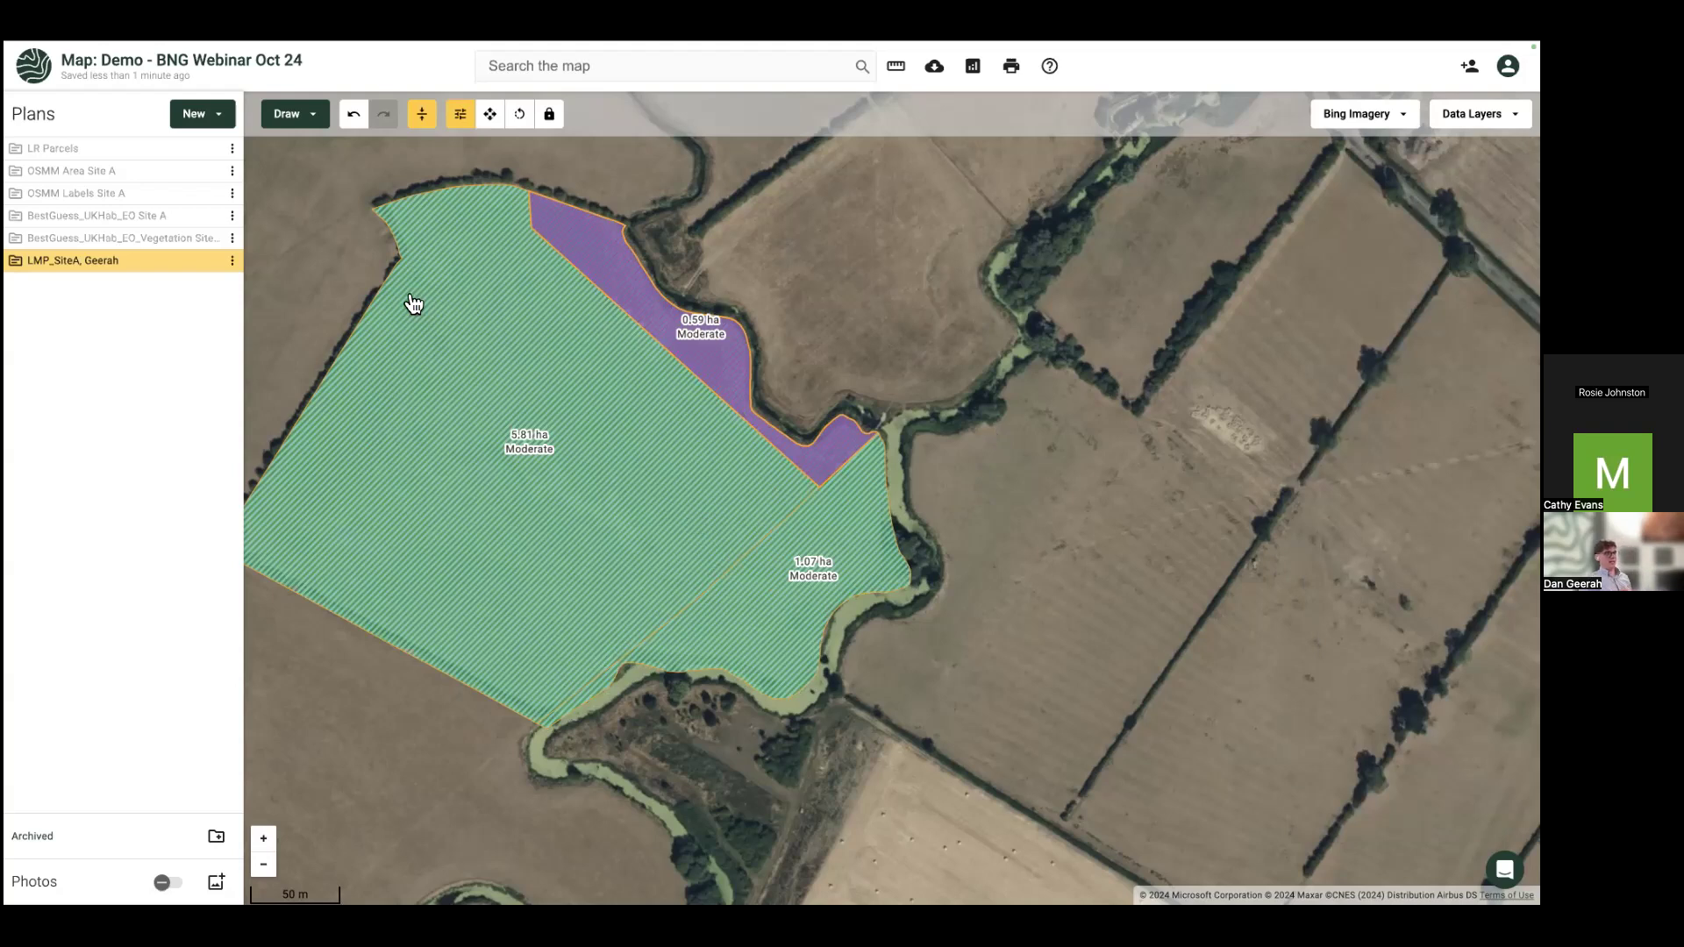
drag(406, 315, 538, 406)
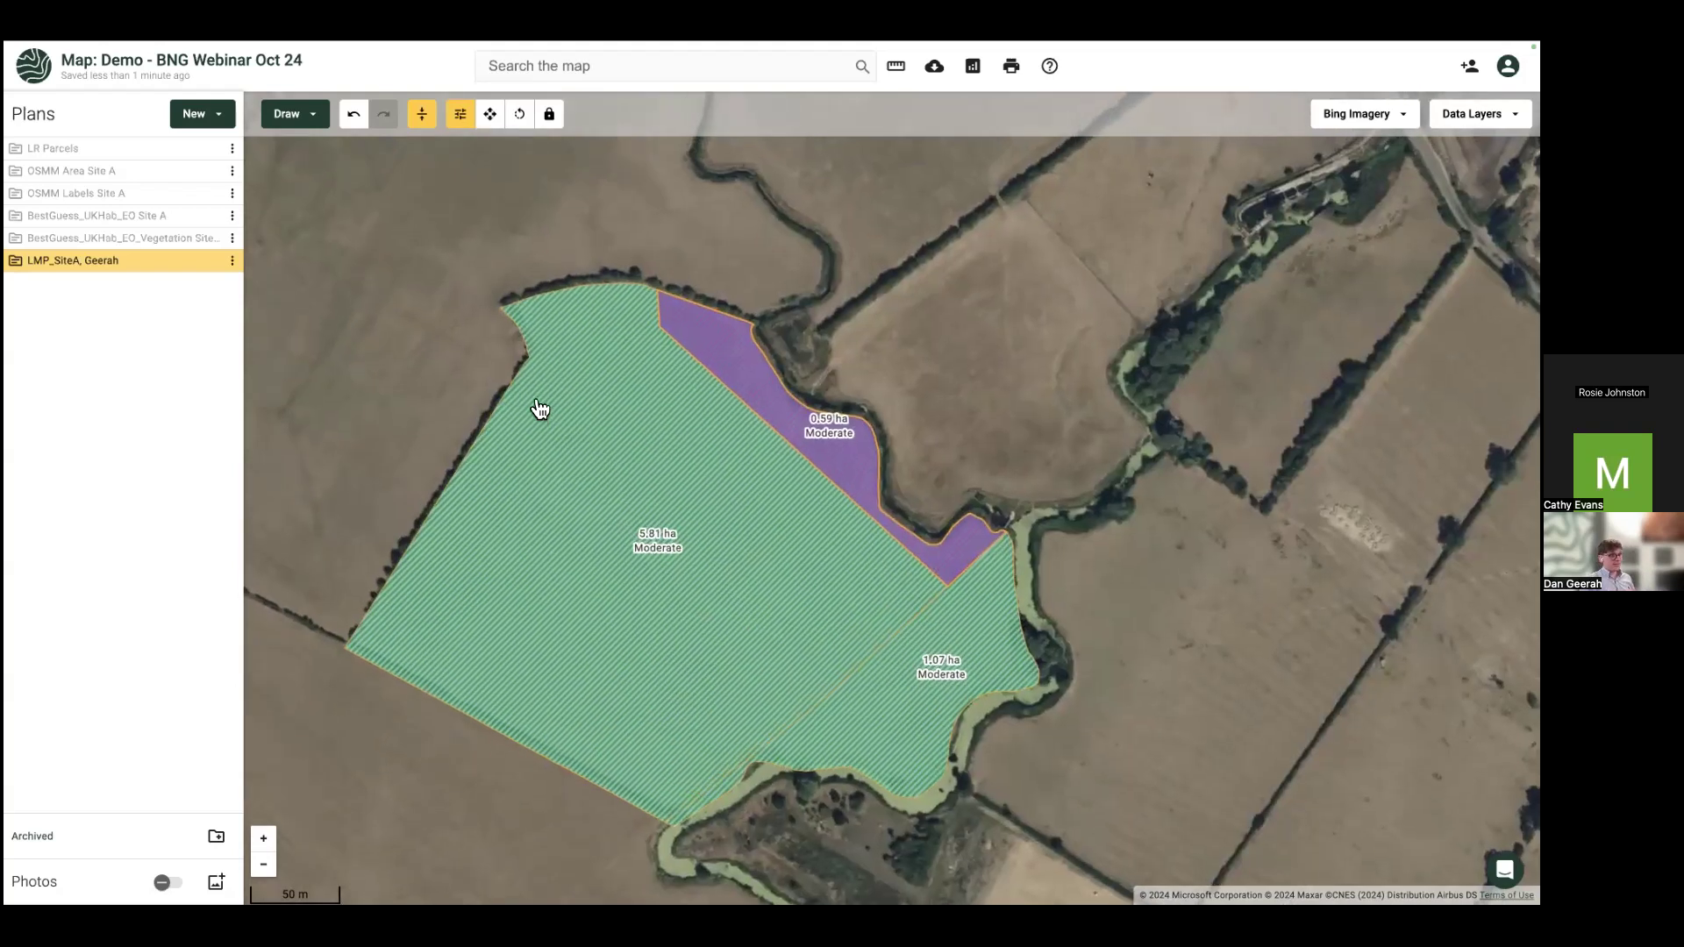
scroll(582, 459, down, 2)
drag(676, 481, 584, 748)
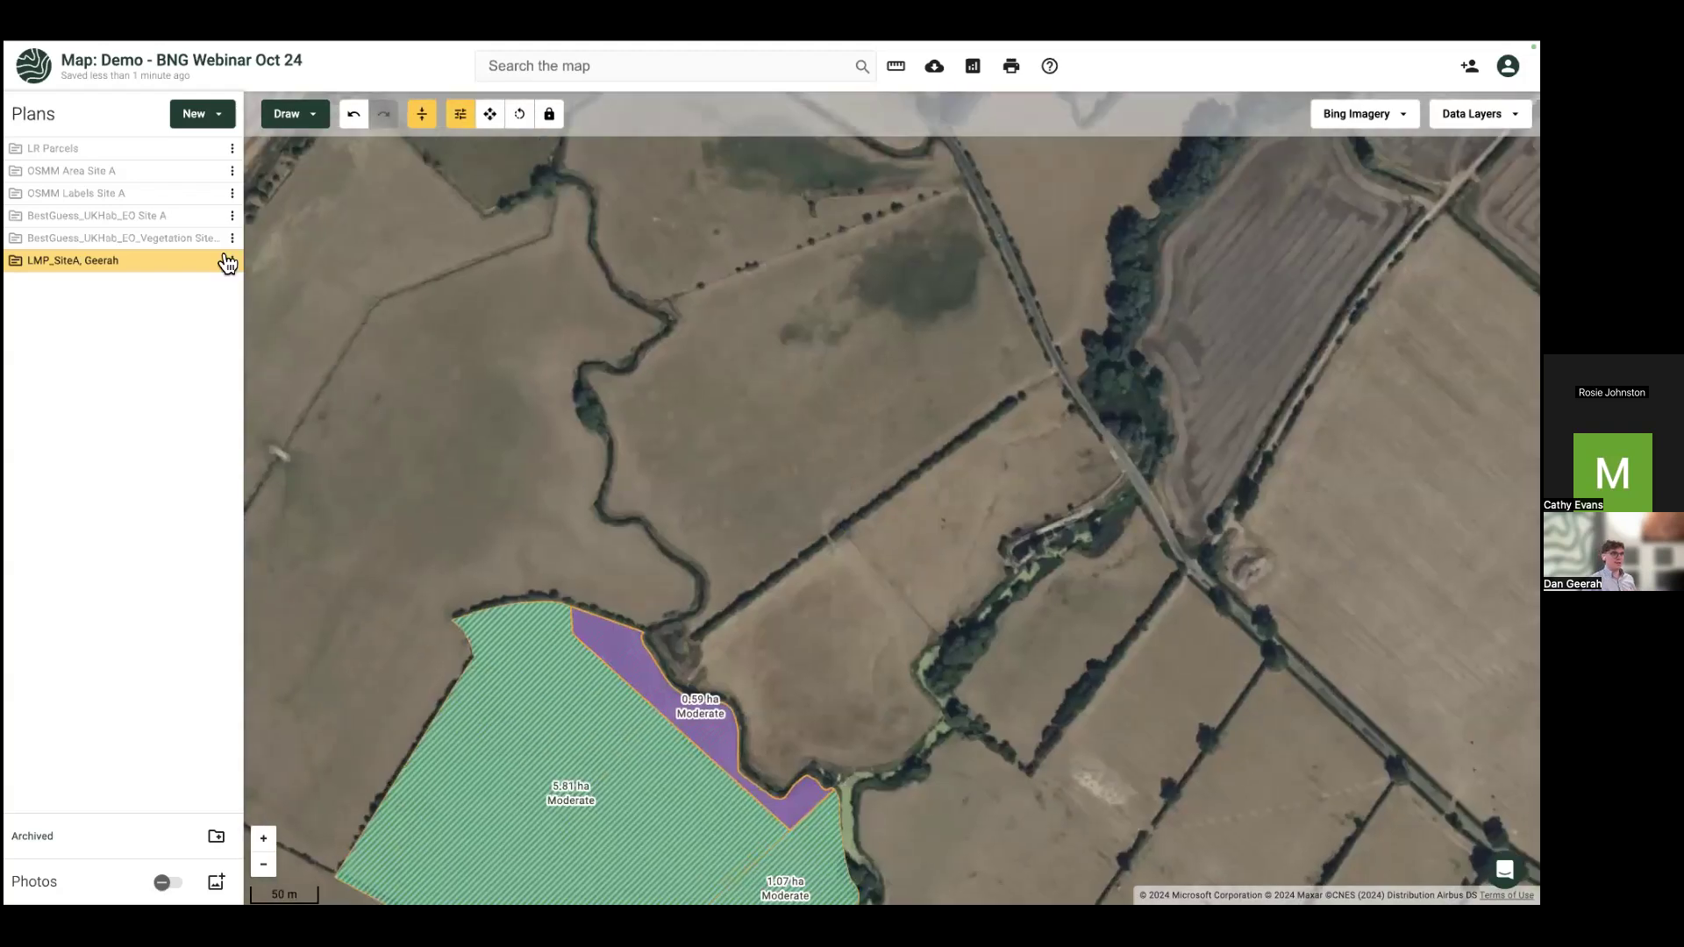
click(211, 216)
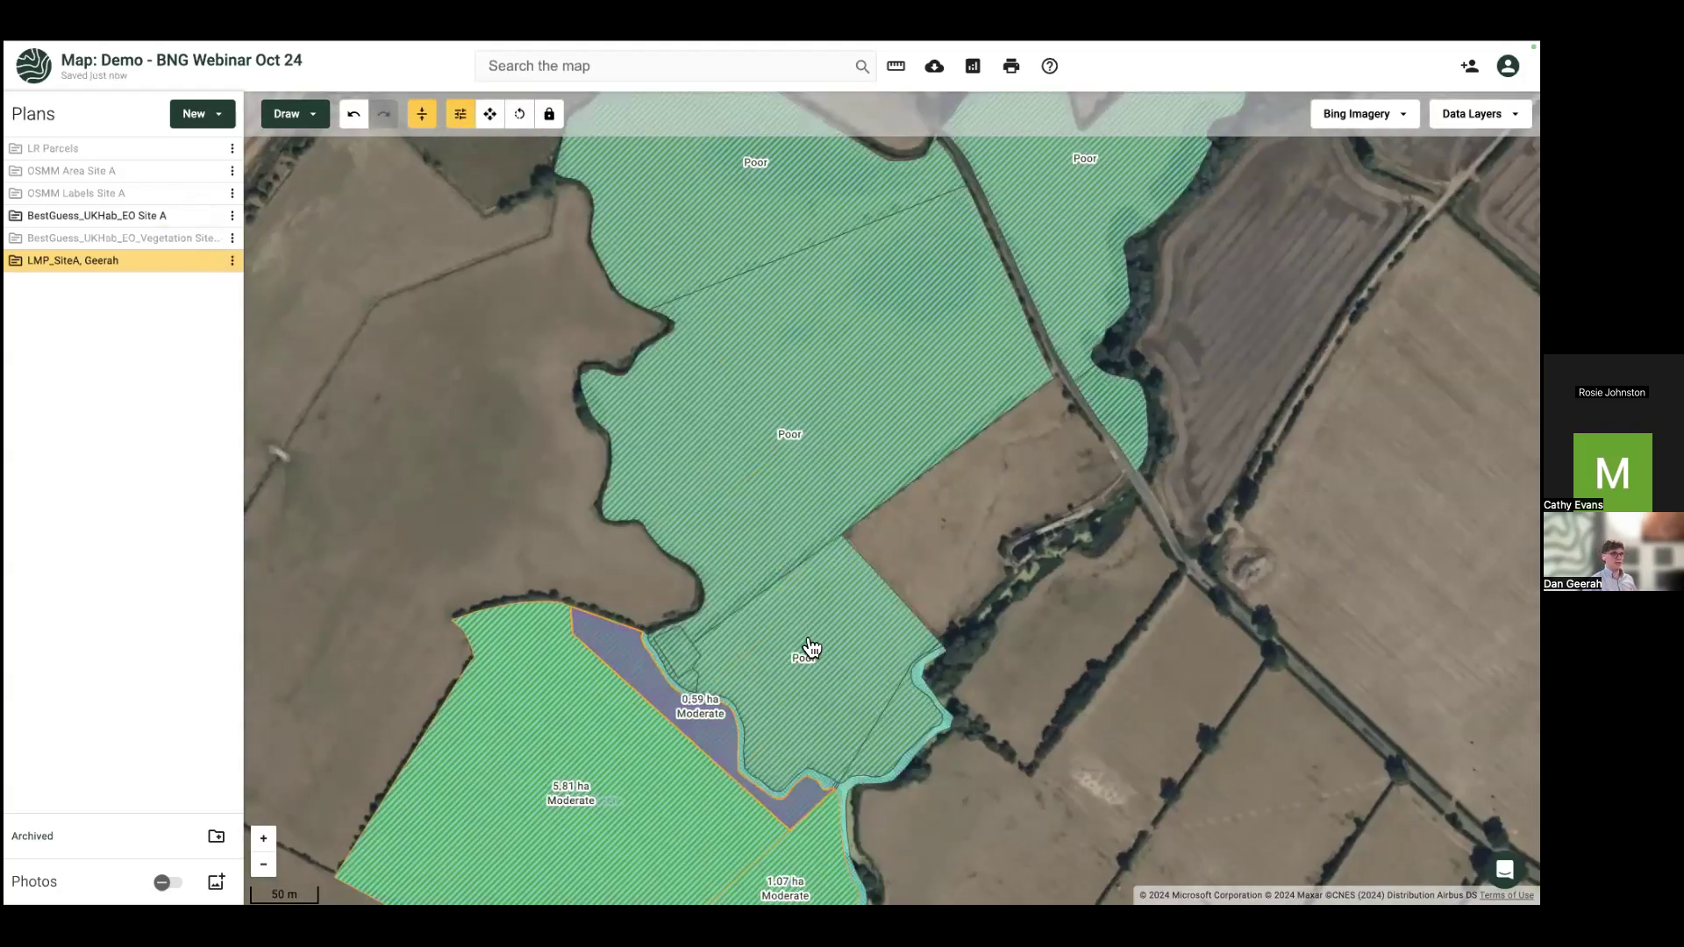
click(810, 633)
right_click(751, 425)
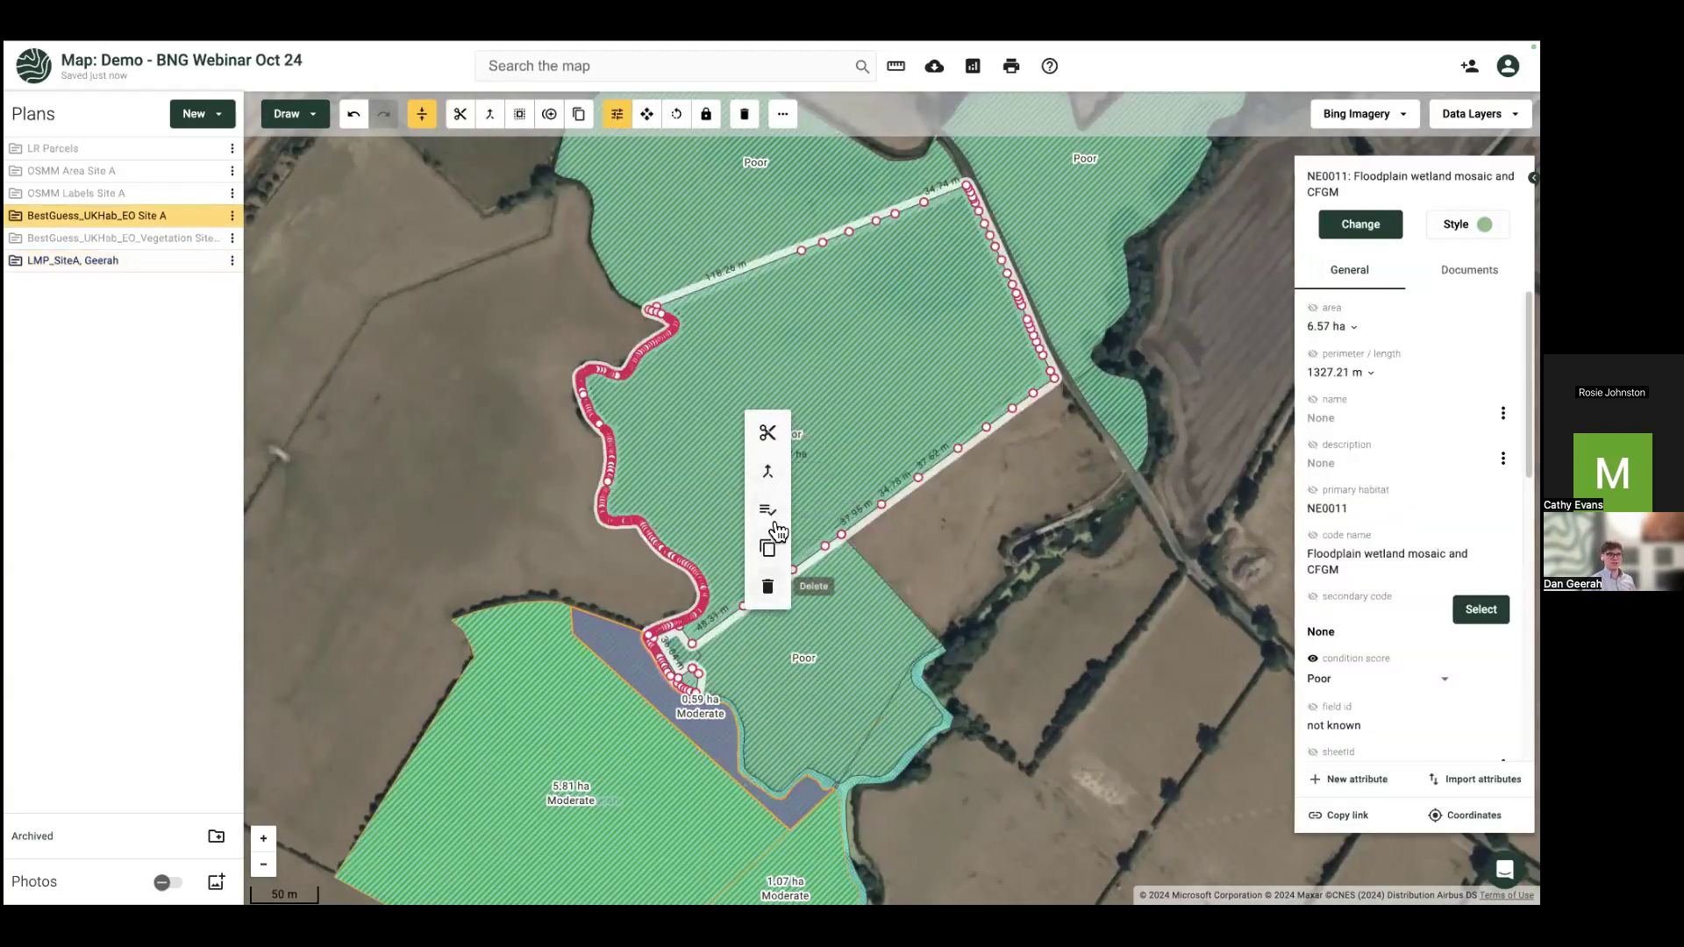
click(777, 531)
right_click(782, 524)
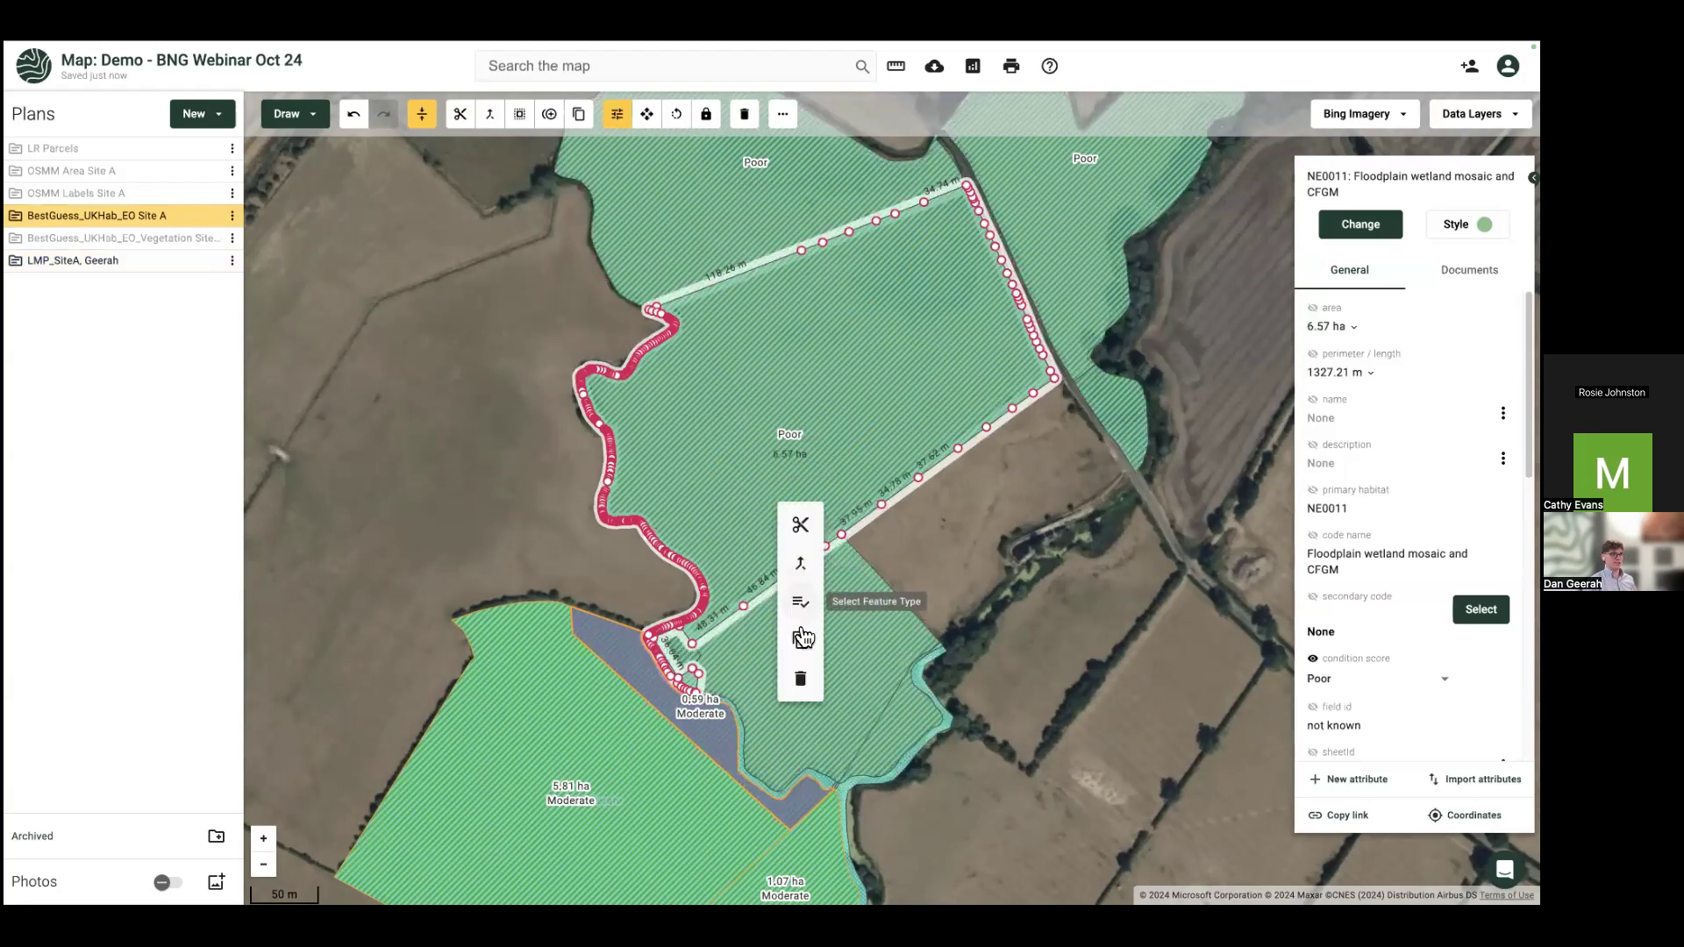
click(798, 637)
click(613, 528)
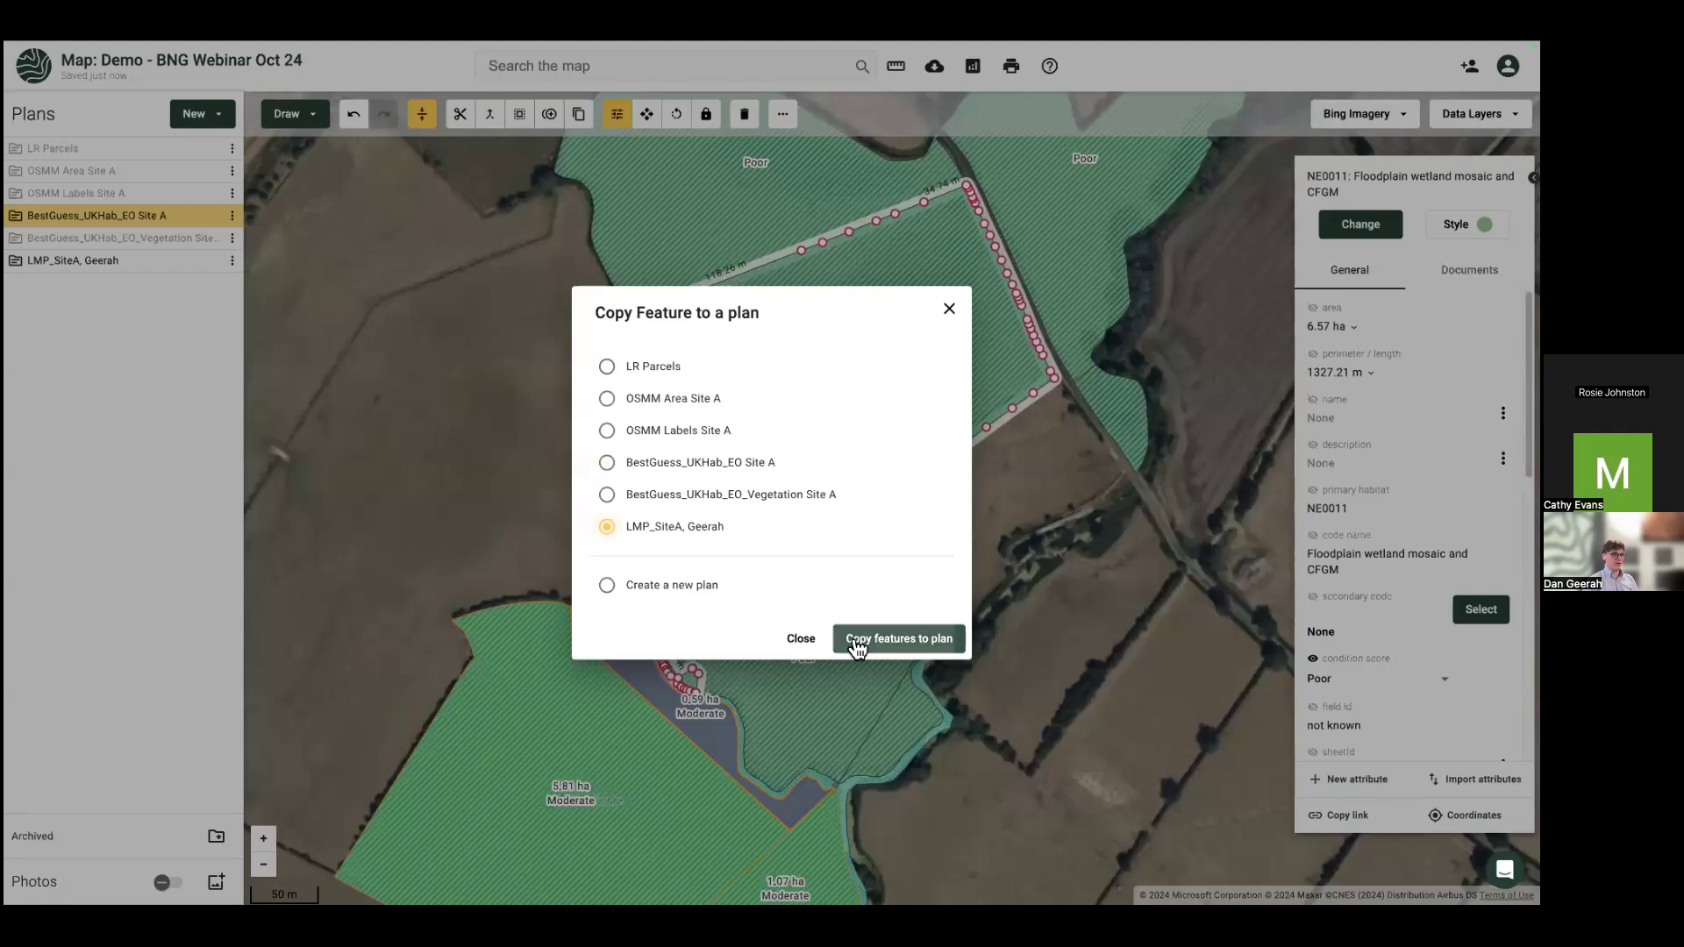
click(857, 647)
Step: Hide the best-guess plan and set the copied field's condition score to Good
click(211, 216)
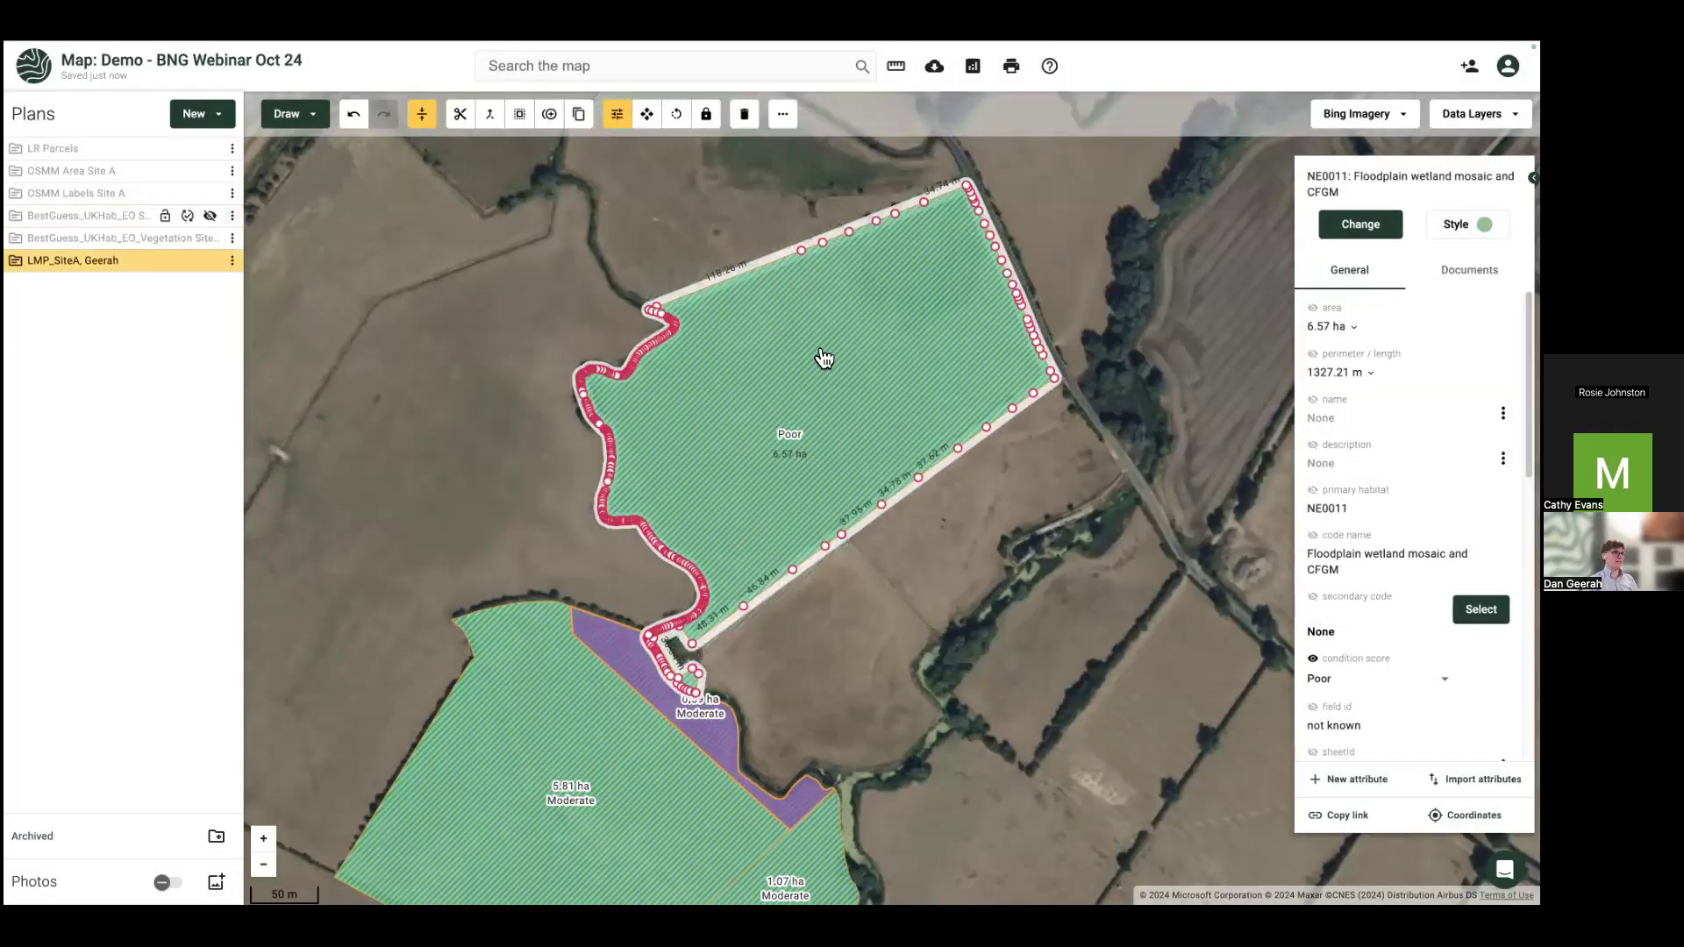
click(1324, 681)
click(1335, 497)
click(937, 609)
scroll(942, 592, down, 2)
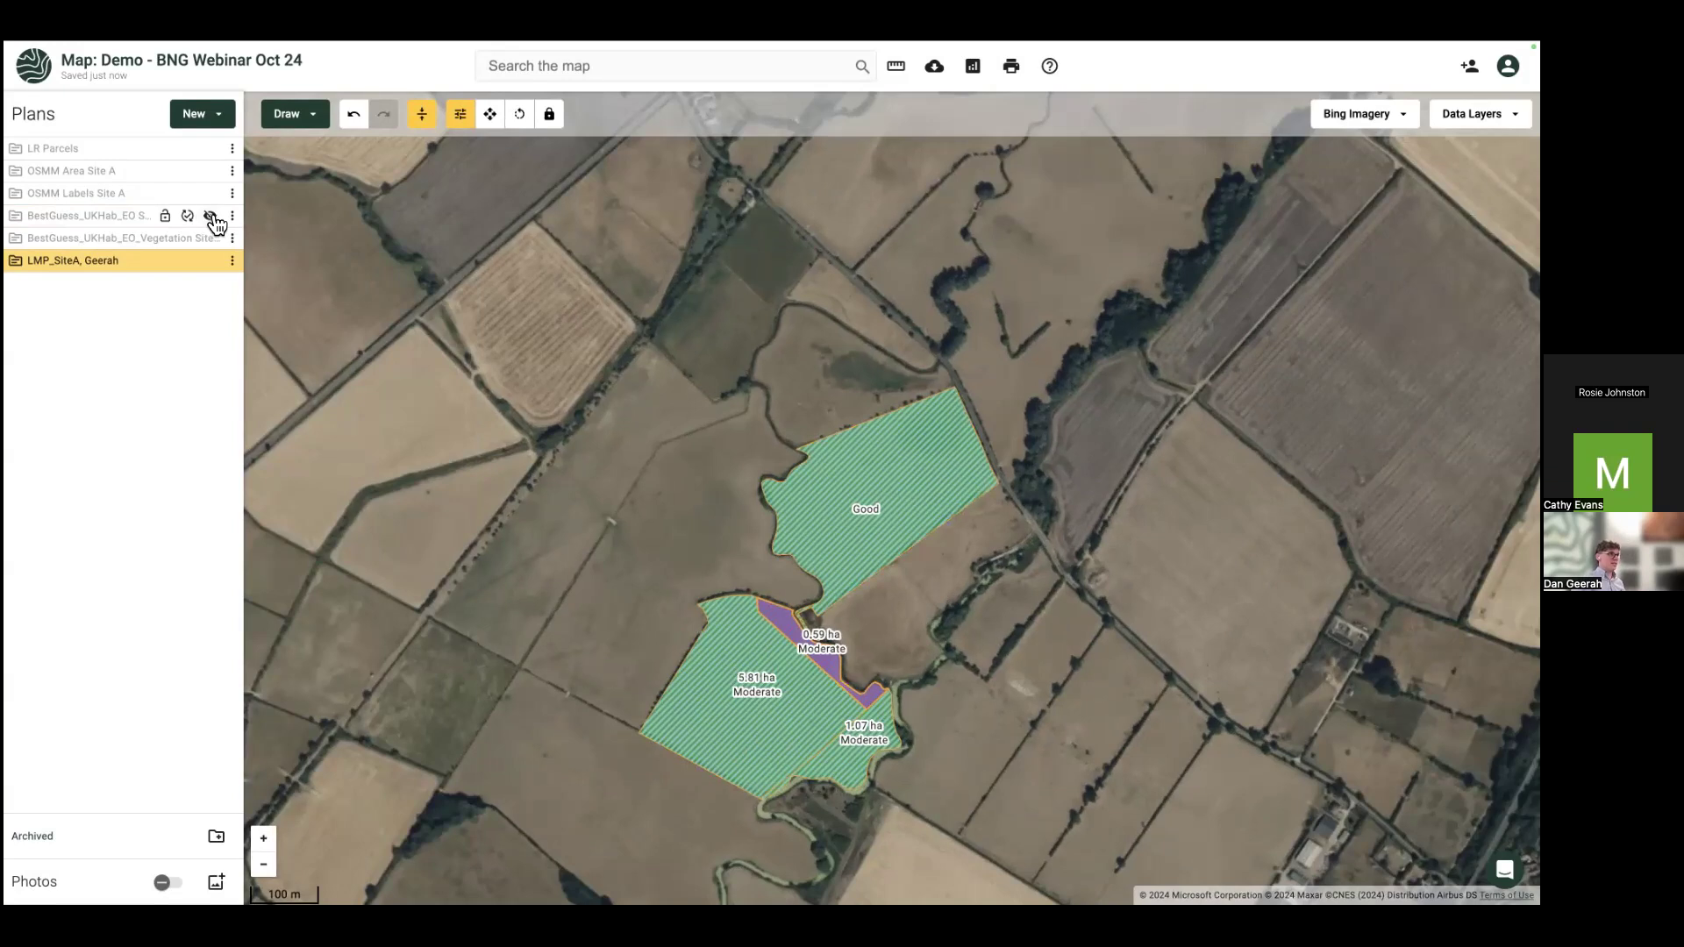
Step: Show the BestGuess_UKHab_EO Site A layer again and open its Toolbox from the plan's options
click(210, 215)
click(209, 262)
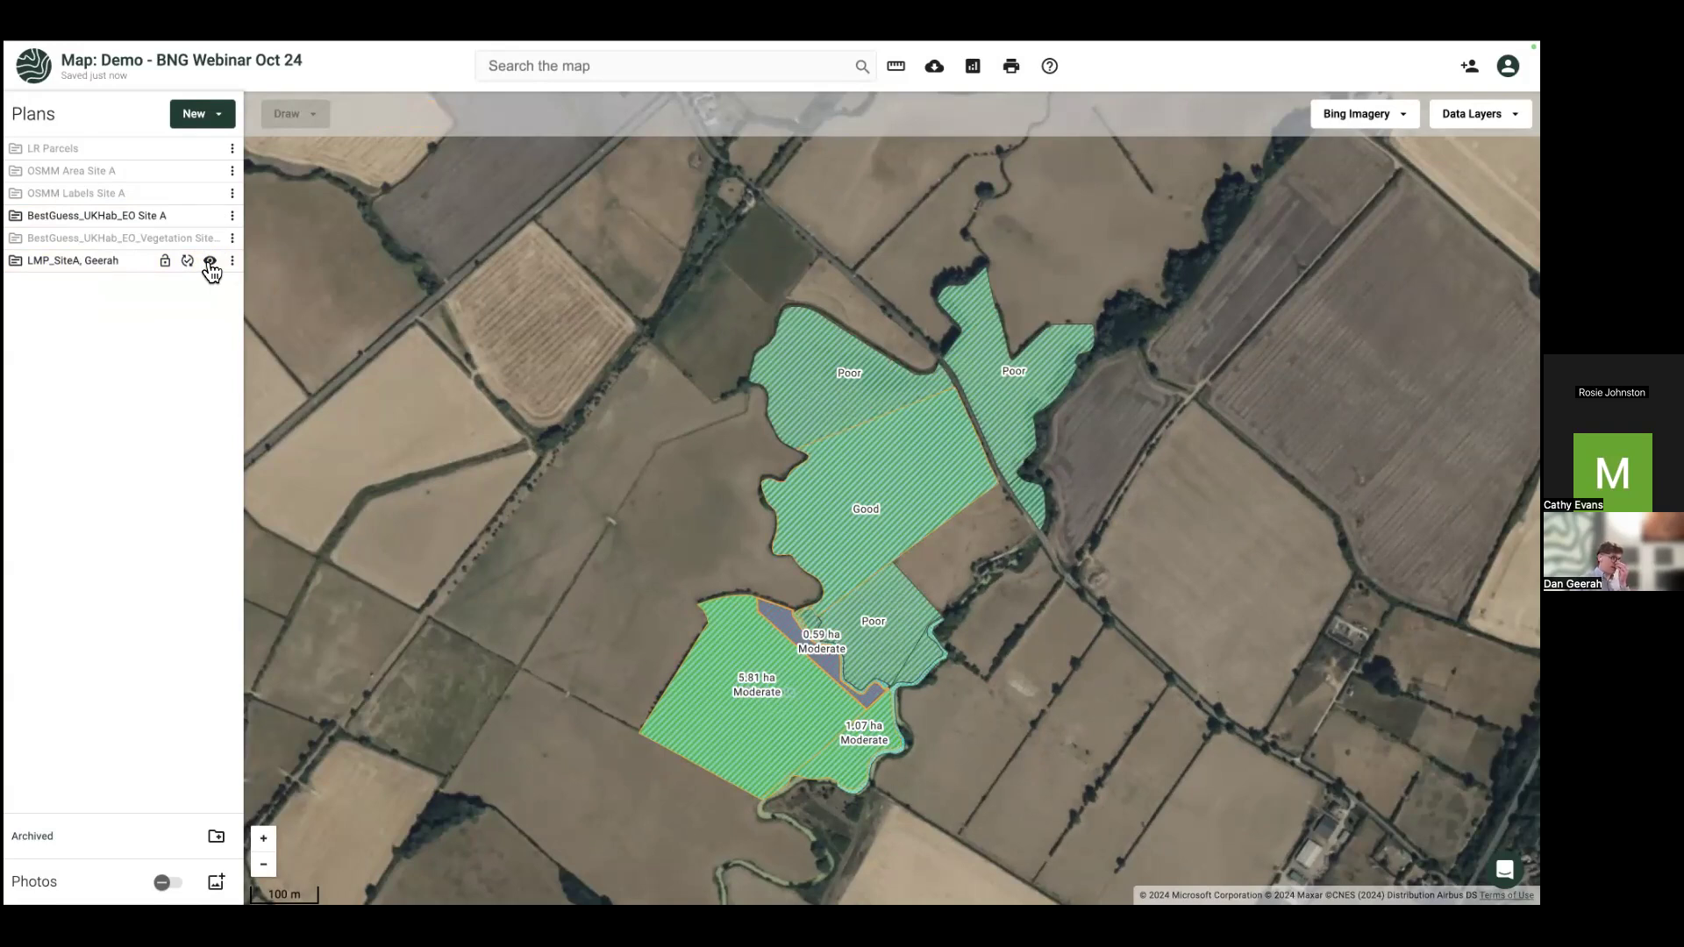
click(232, 218)
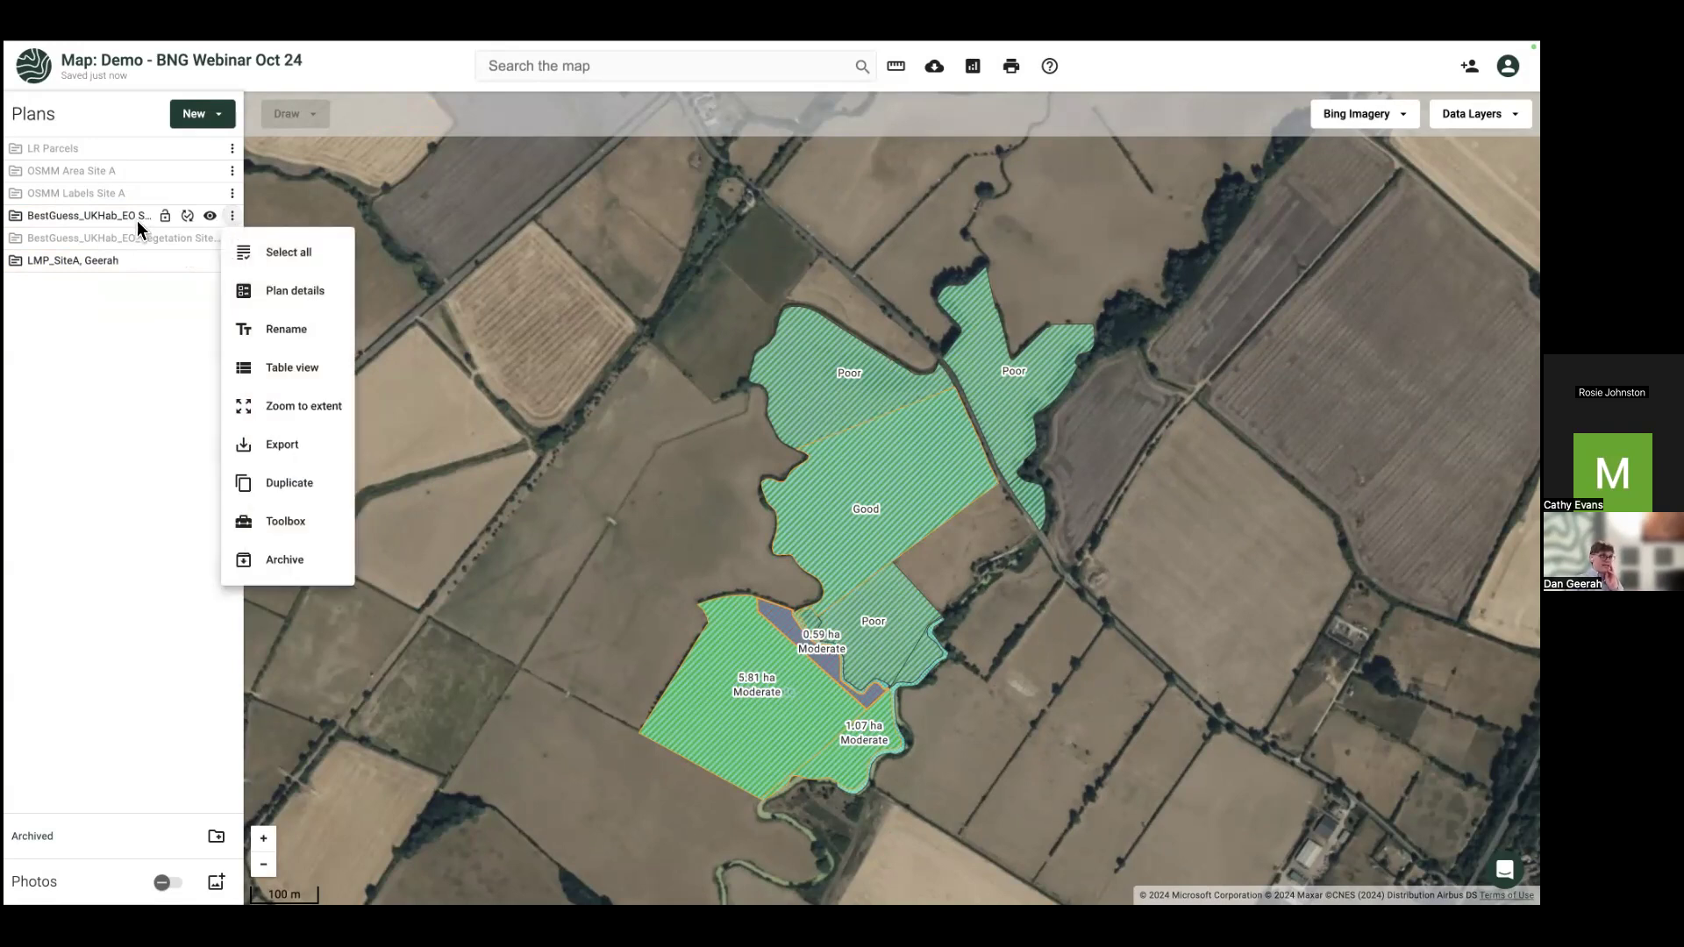
click(283, 525)
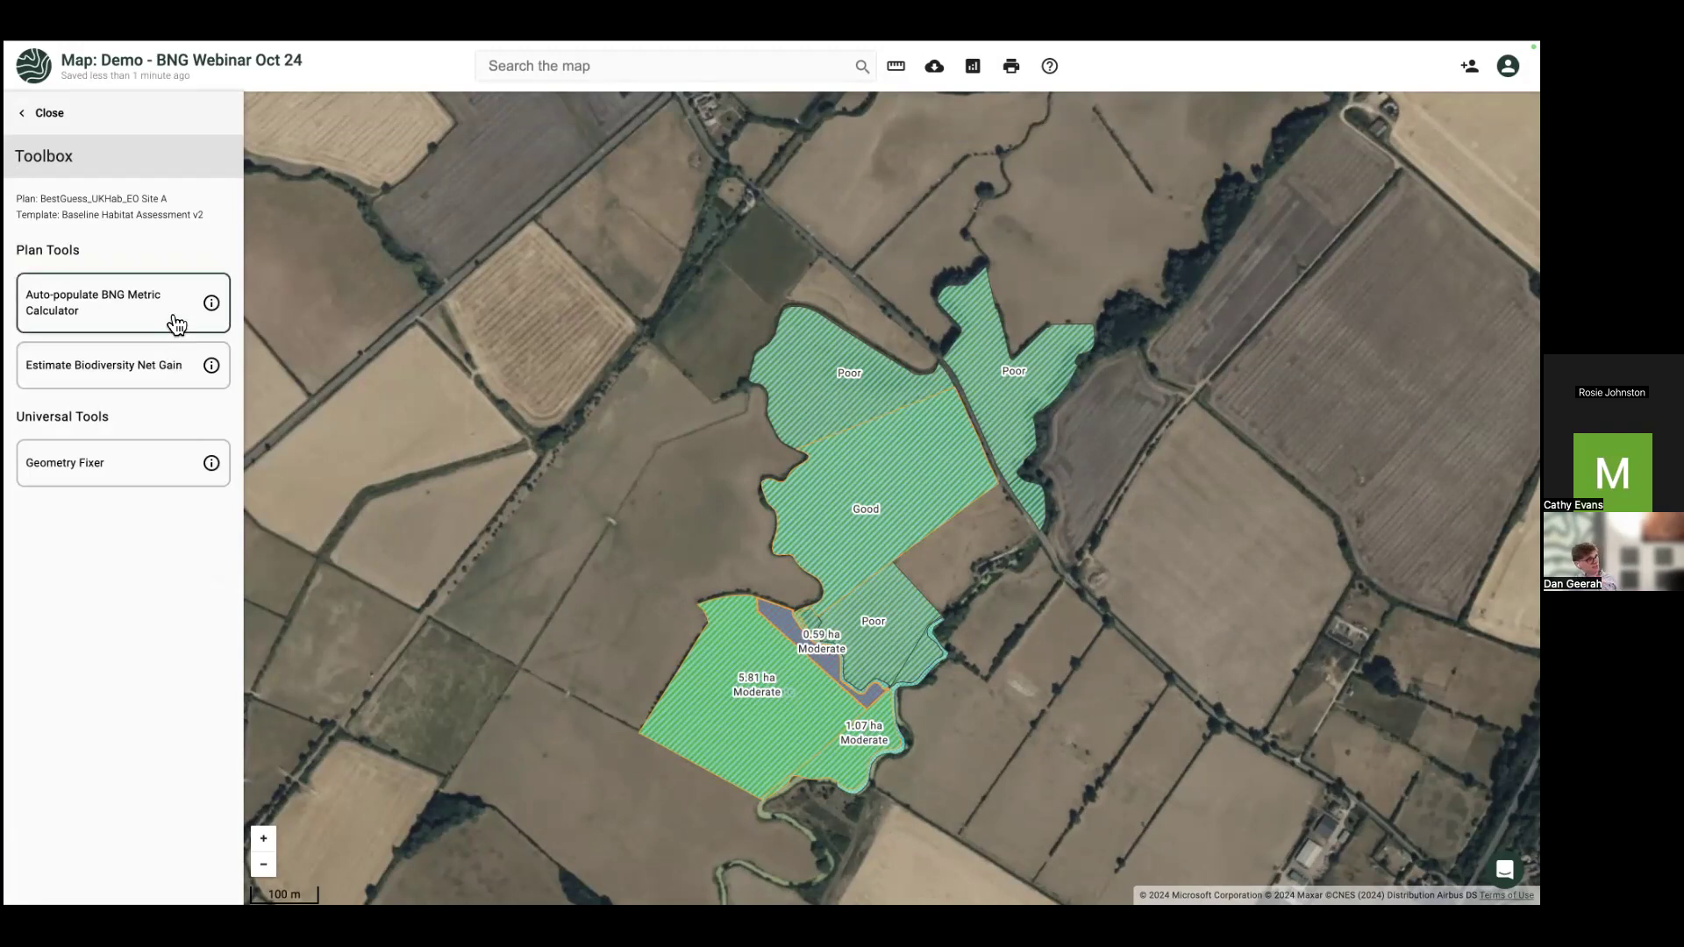
Step: Run Estimate Biodiversity Net Gain for BestGuess_UKHab_EO Site A, then go back to the map
click(107, 375)
click(889, 572)
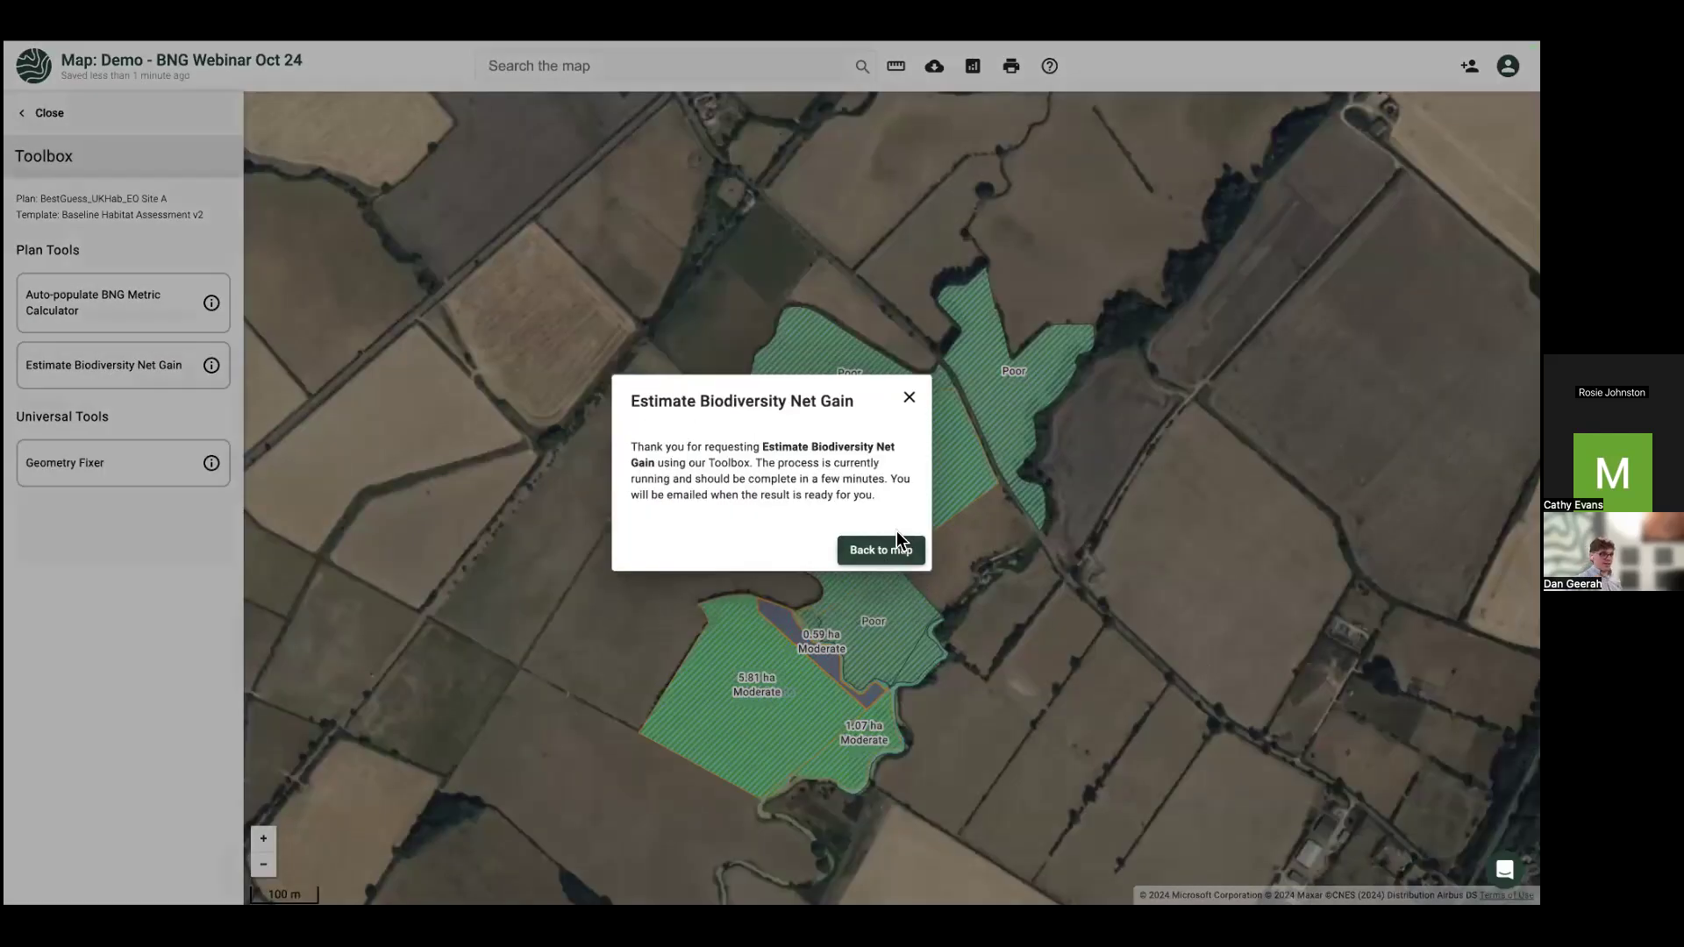
click(912, 557)
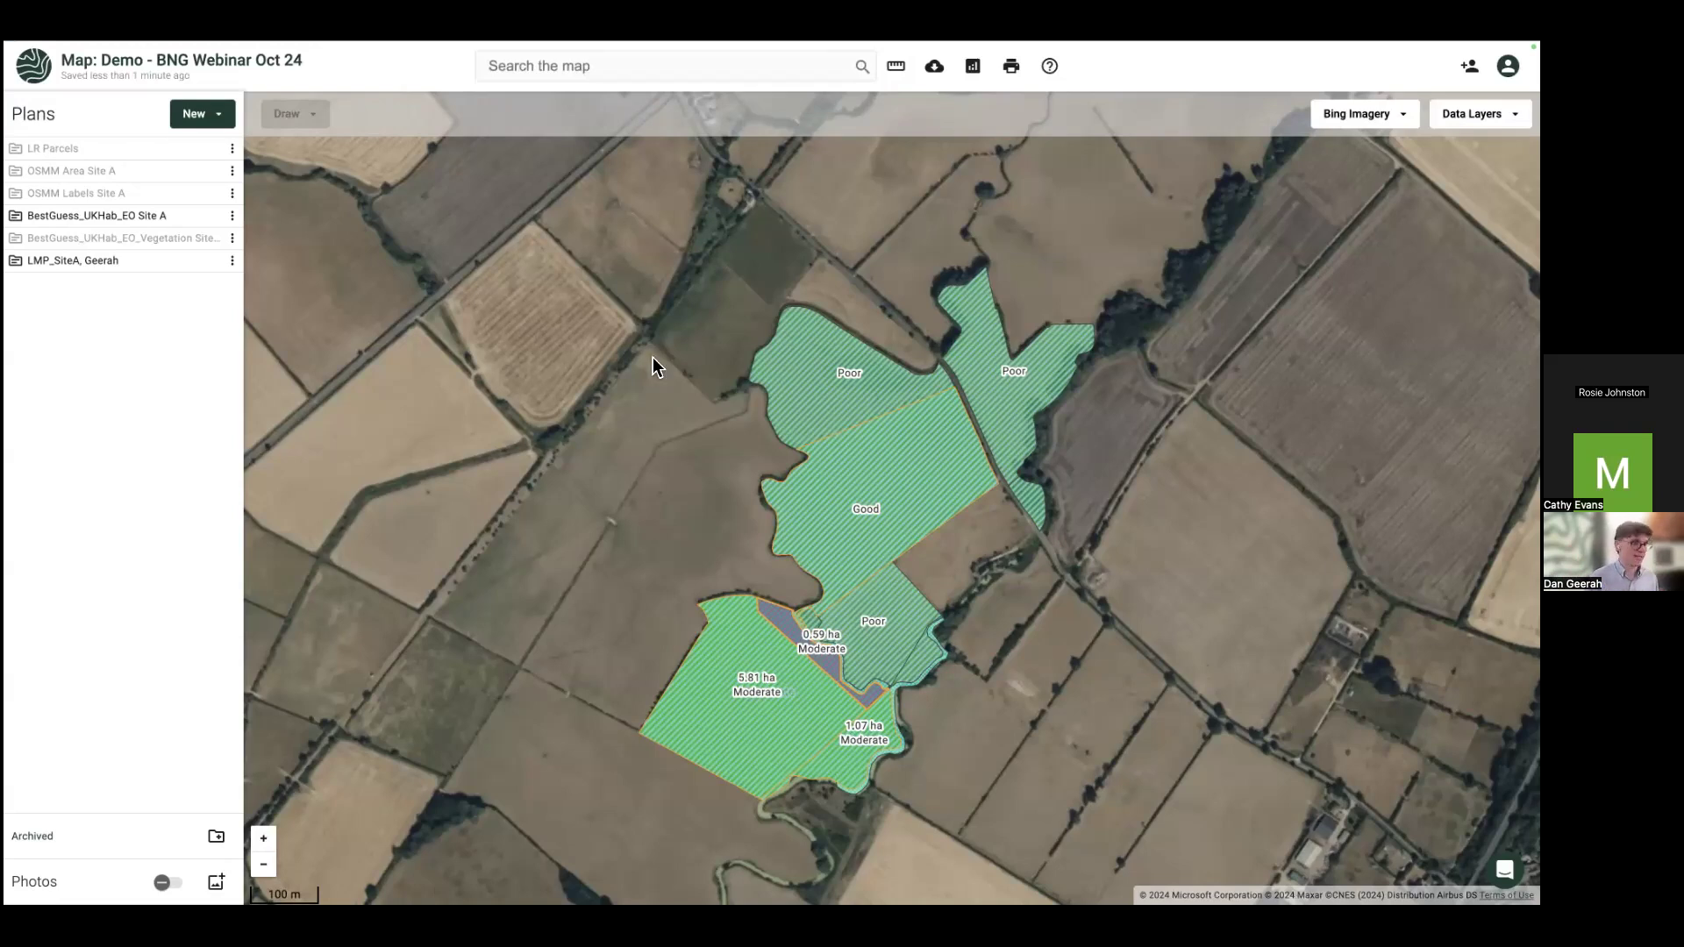
Step: Turn on the Habitat Networks (England) data layer found by searching 'habitat'
click(1476, 114)
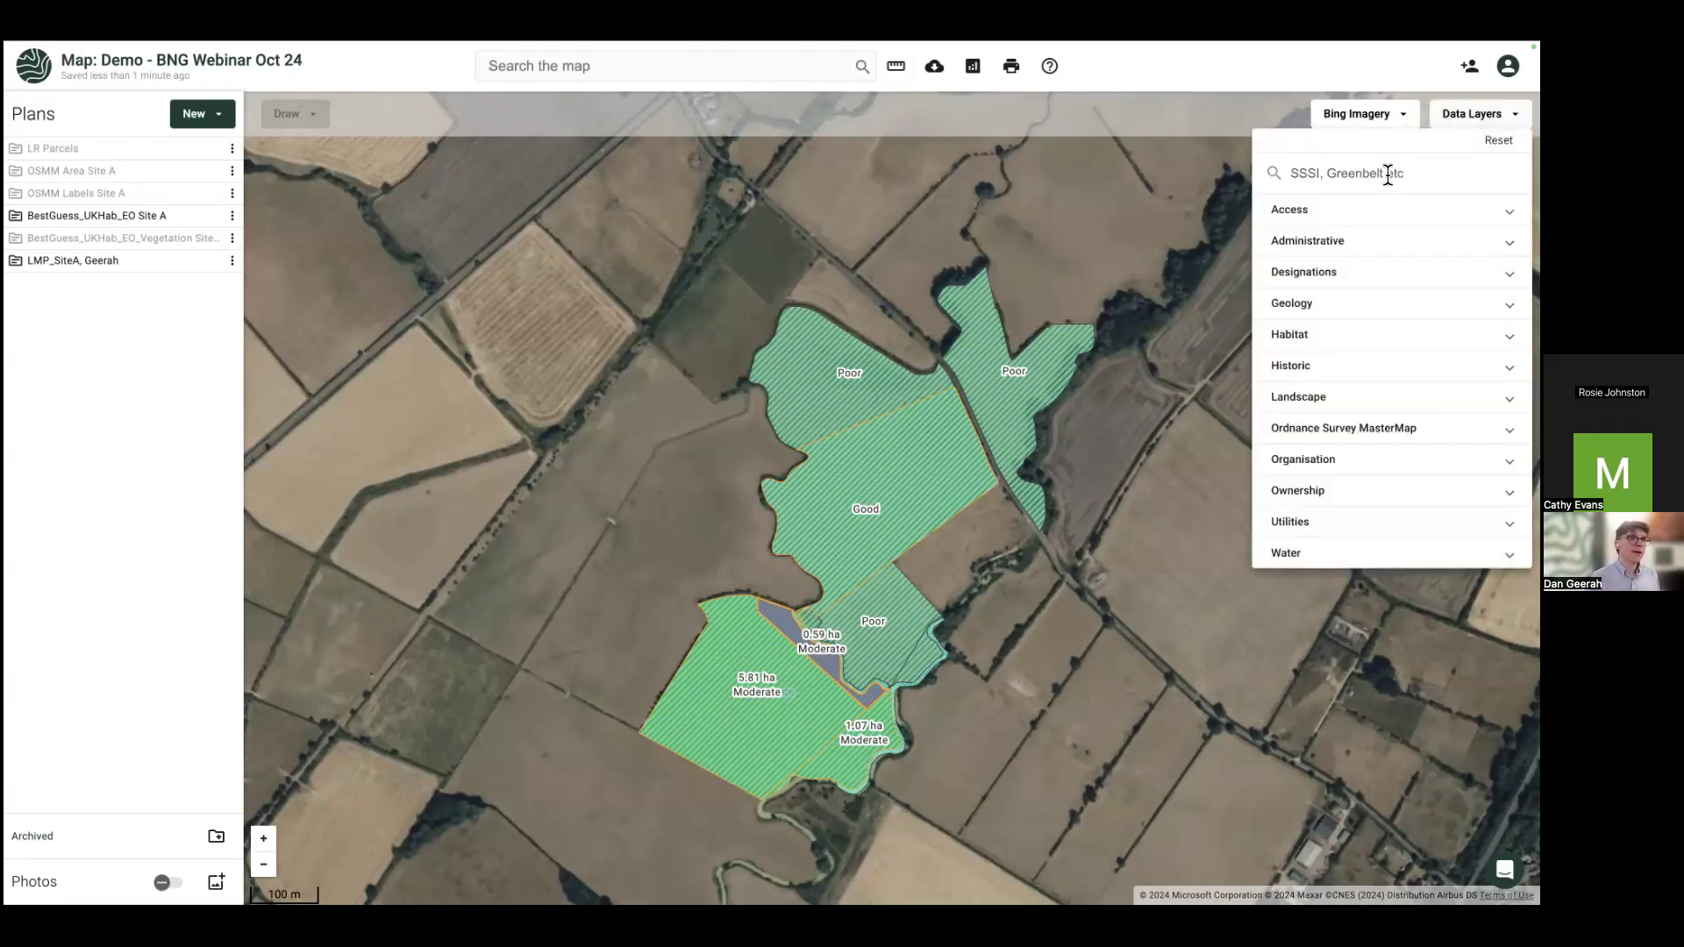
text(habitat)
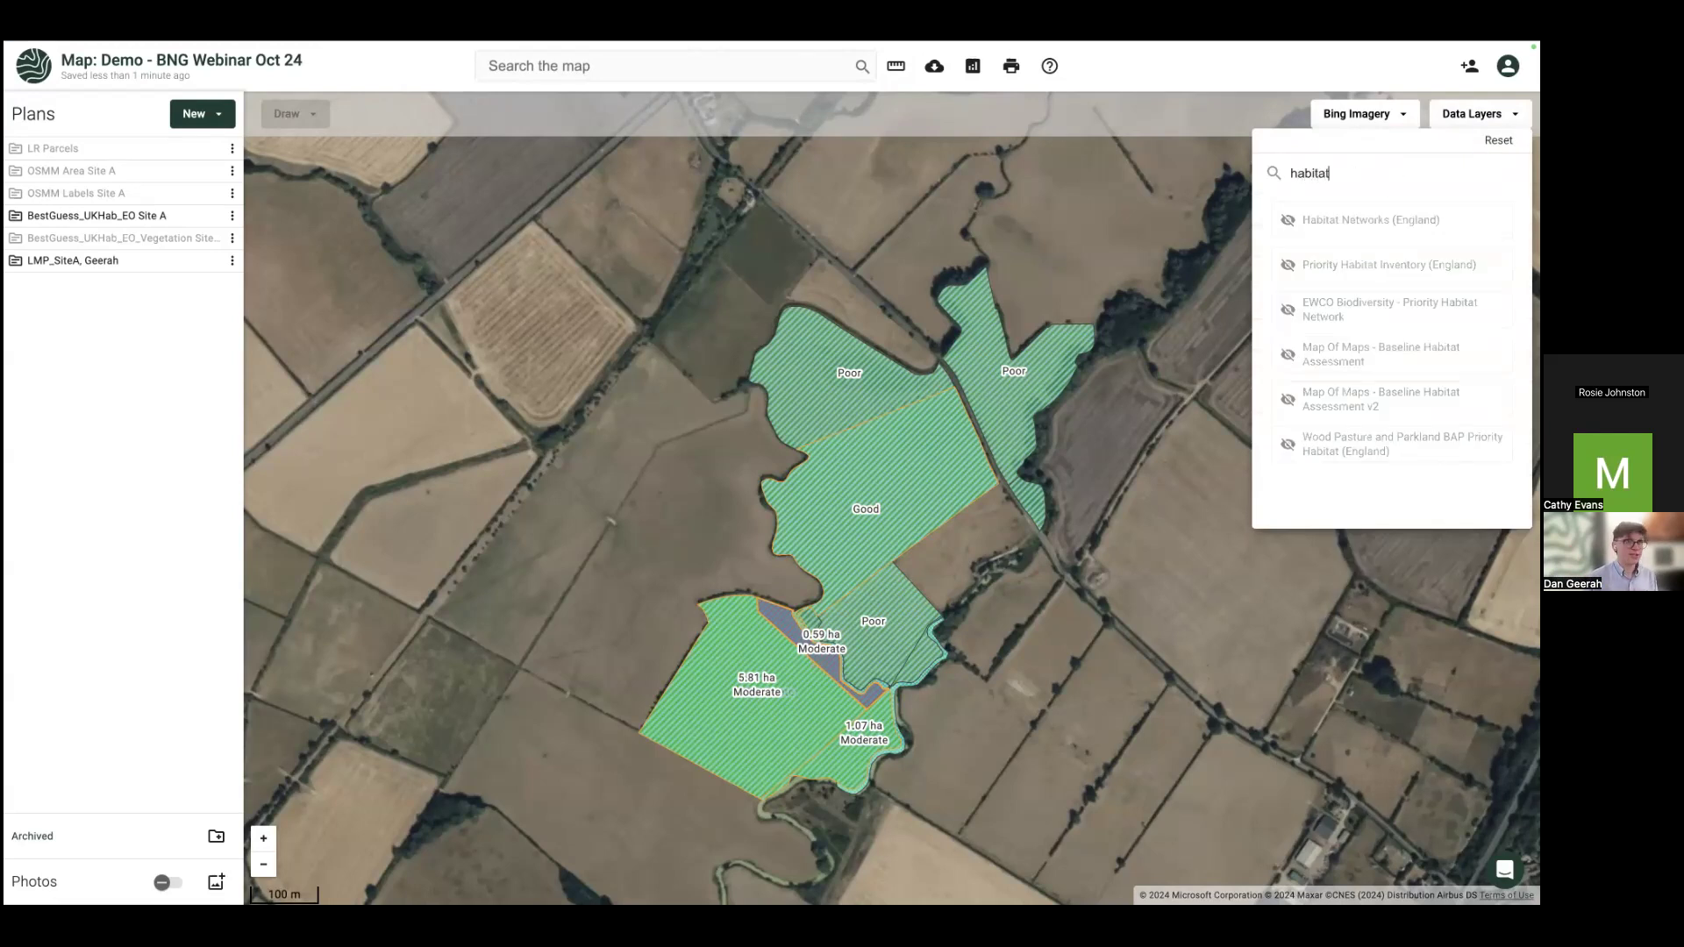
click(1357, 240)
click(663, 482)
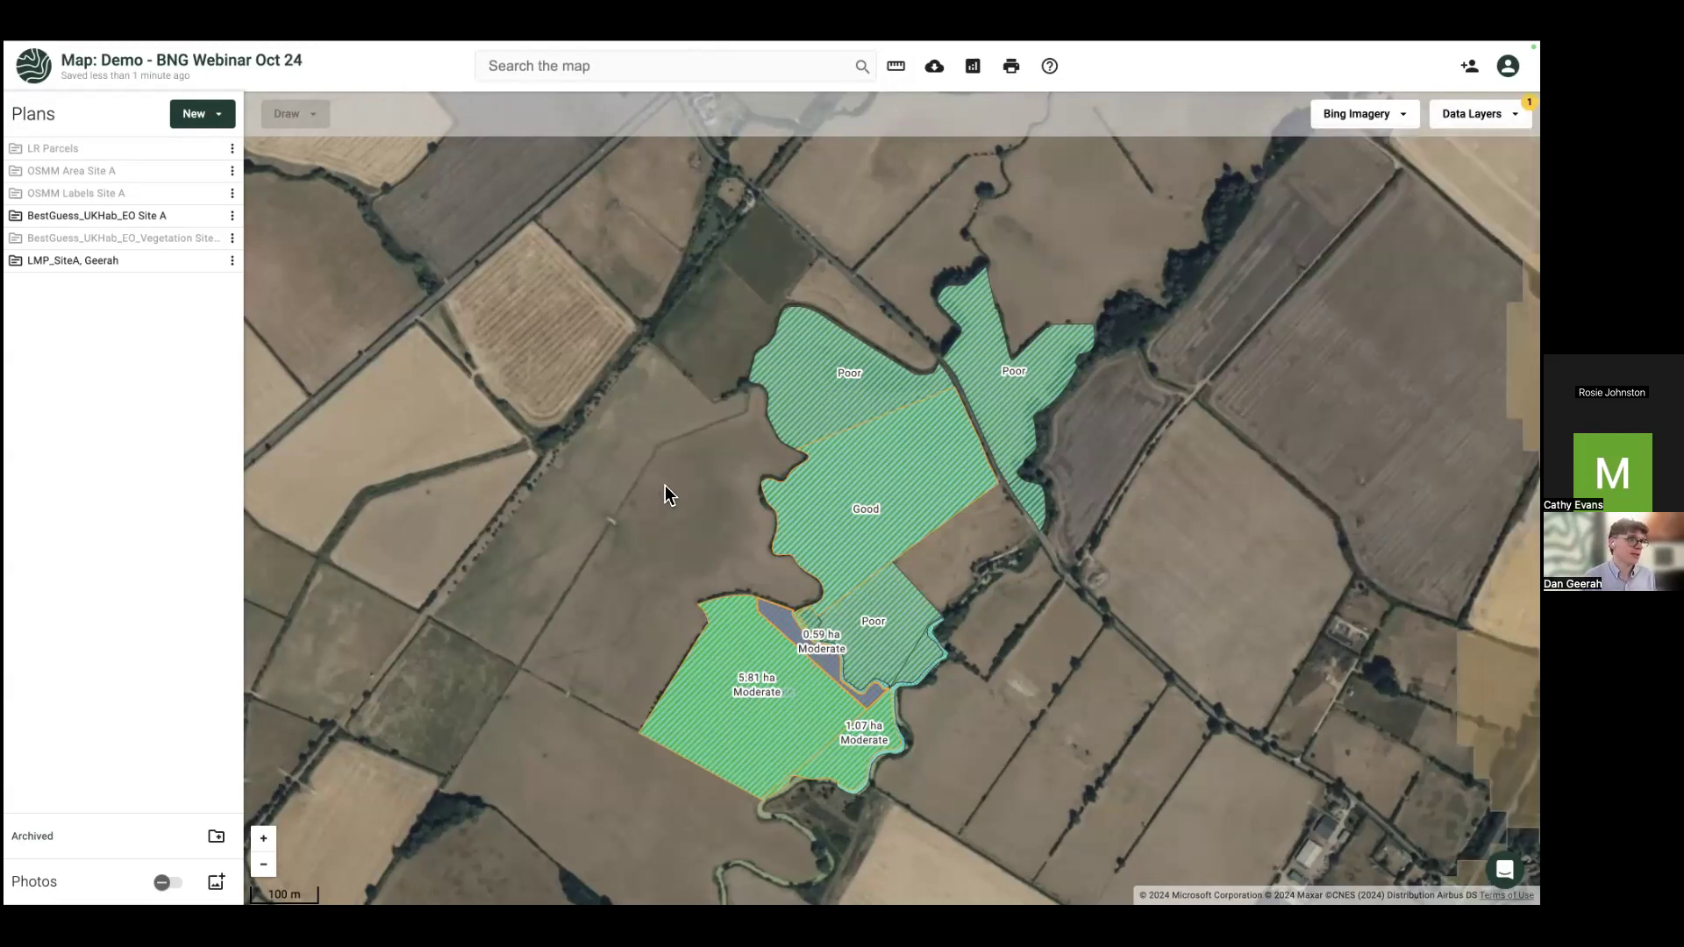
scroll(663, 482, down, 1)
scroll(638, 484, down, 2)
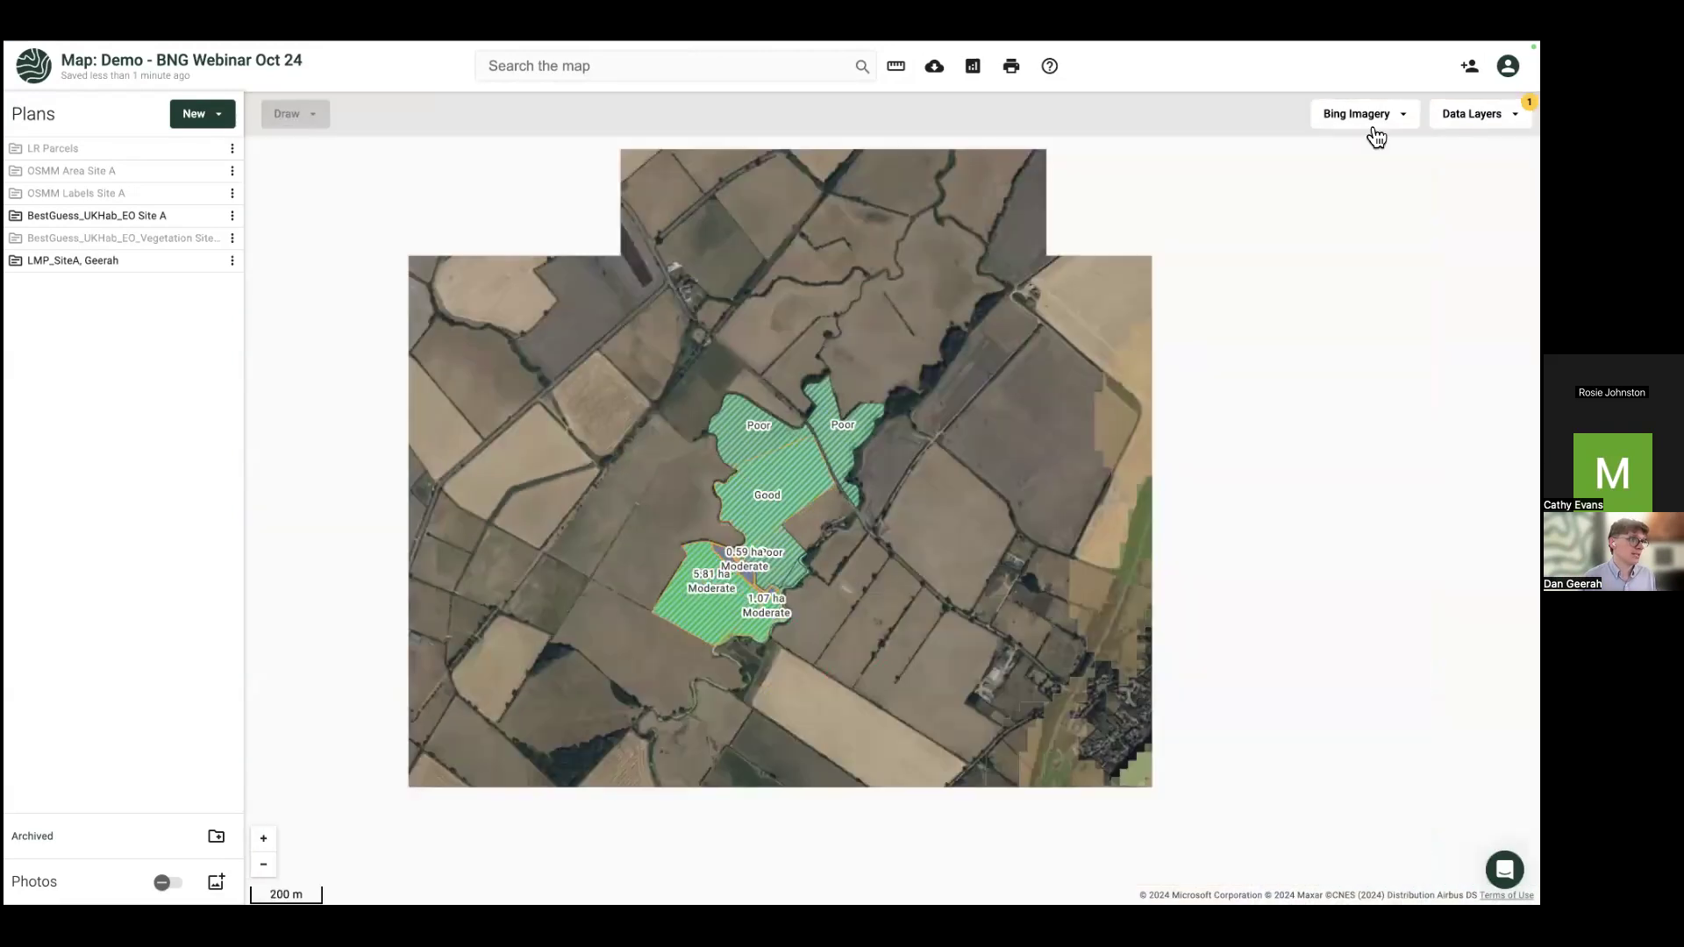
Step: Change the basemap from Bing Imagery to Ordnance Survey Light
click(1369, 123)
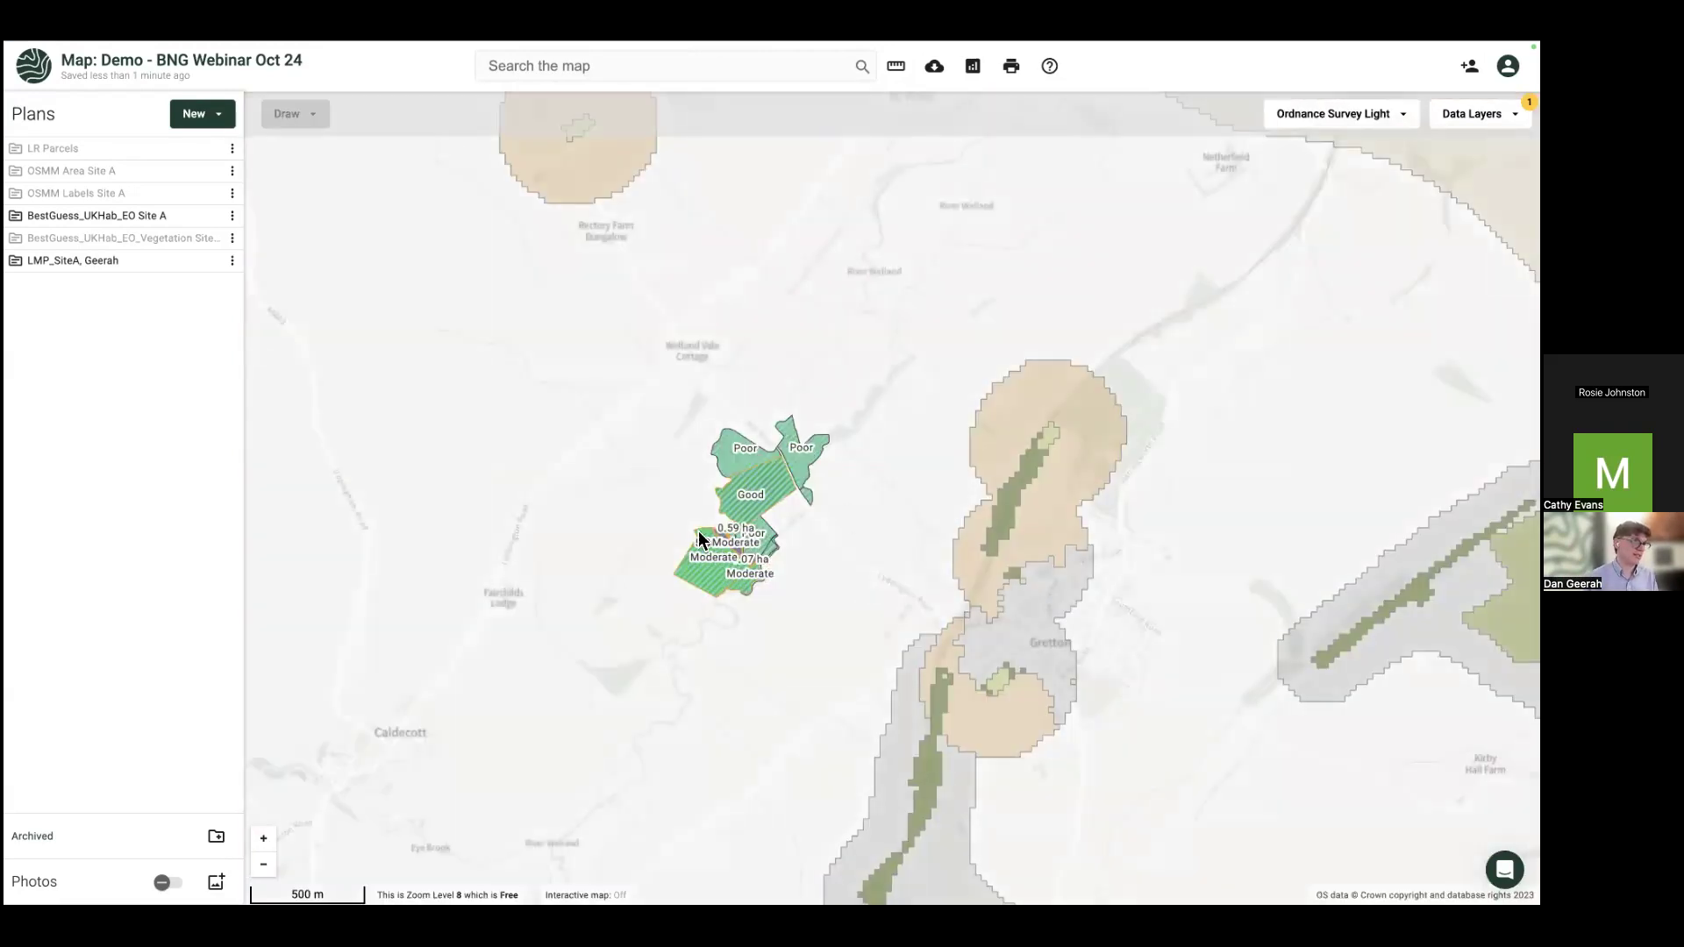
scroll(973, 654, down, 1)
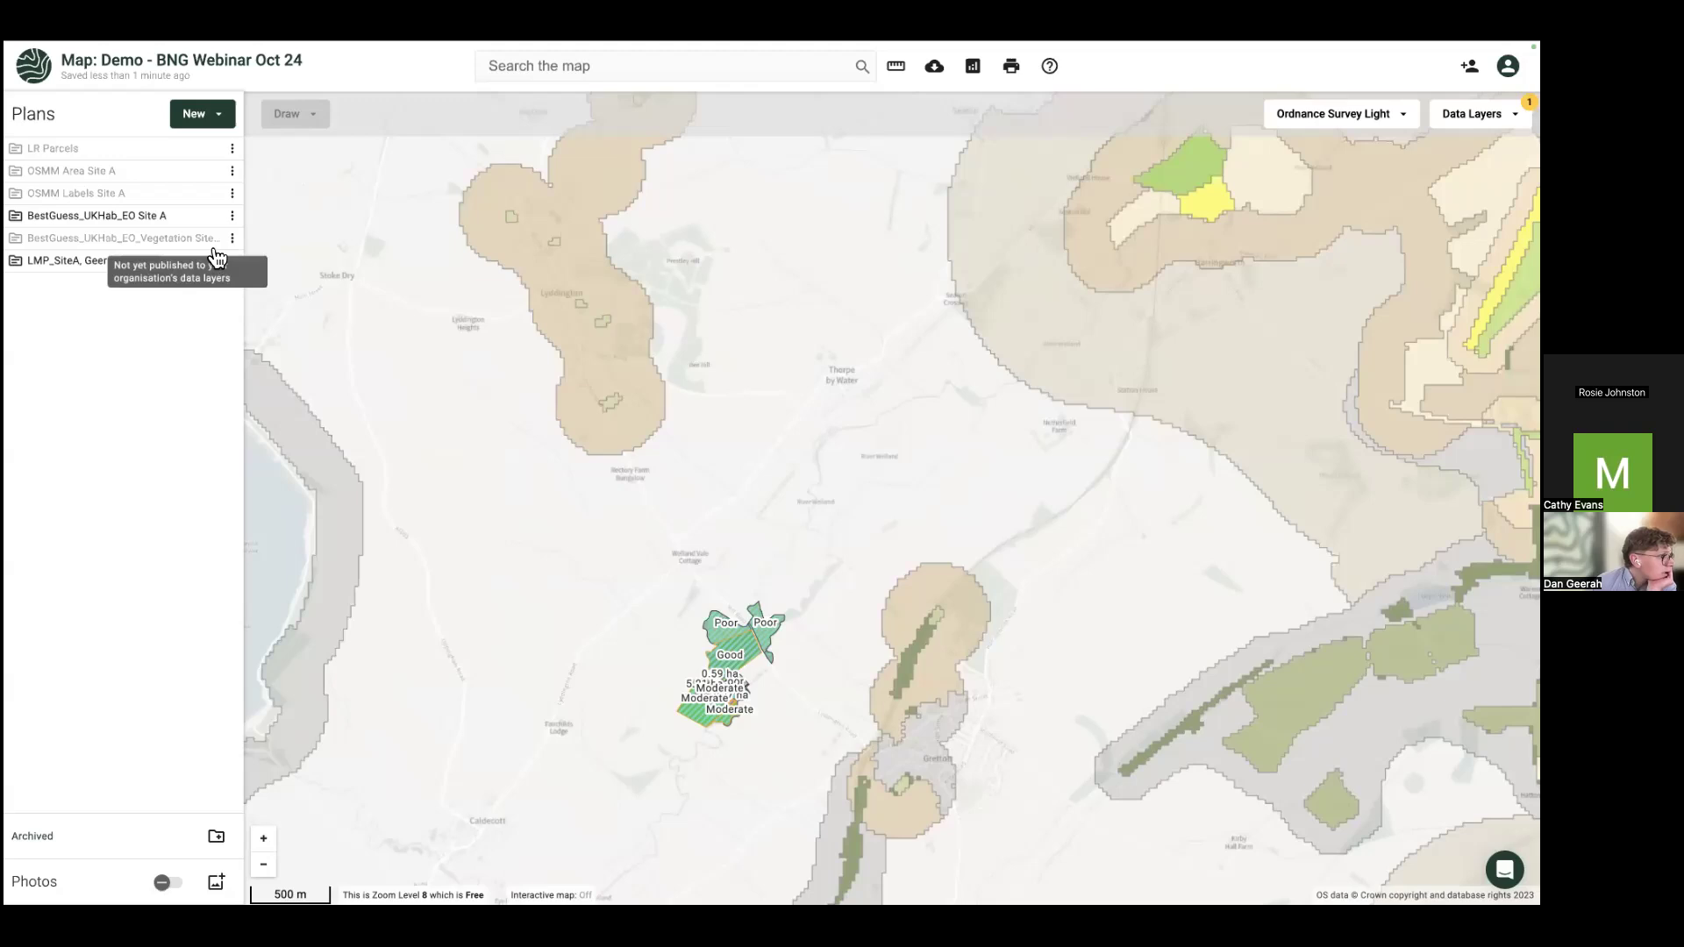
mouse_move(215, 250)
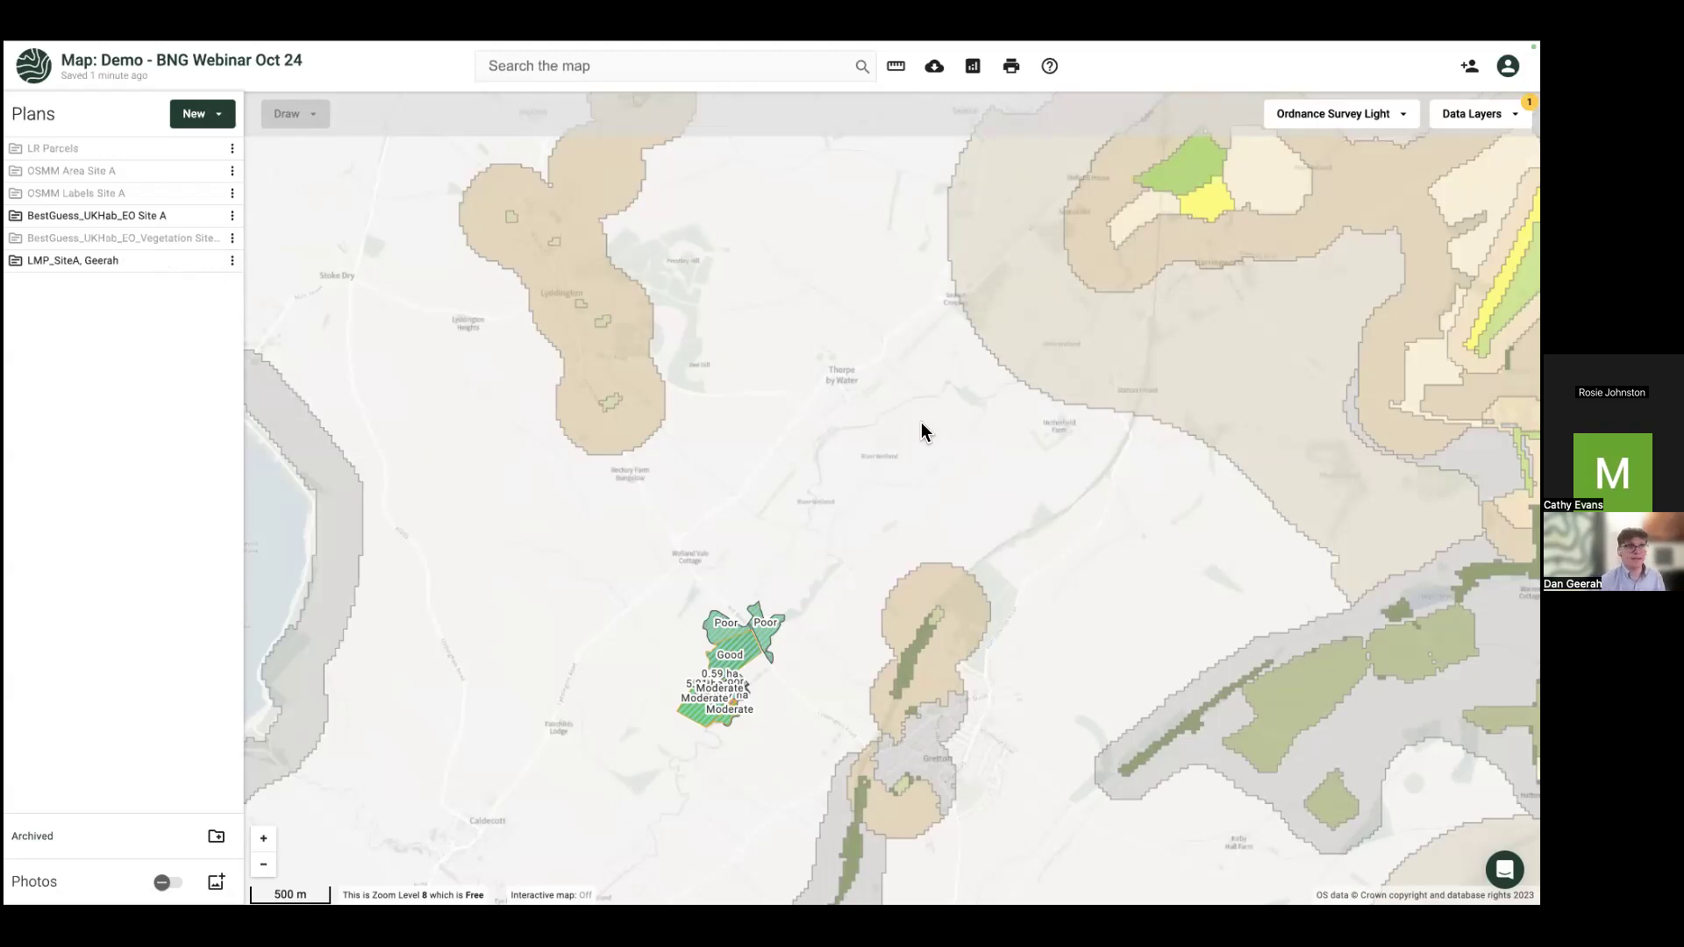
scroll(824, 454, up, 1)
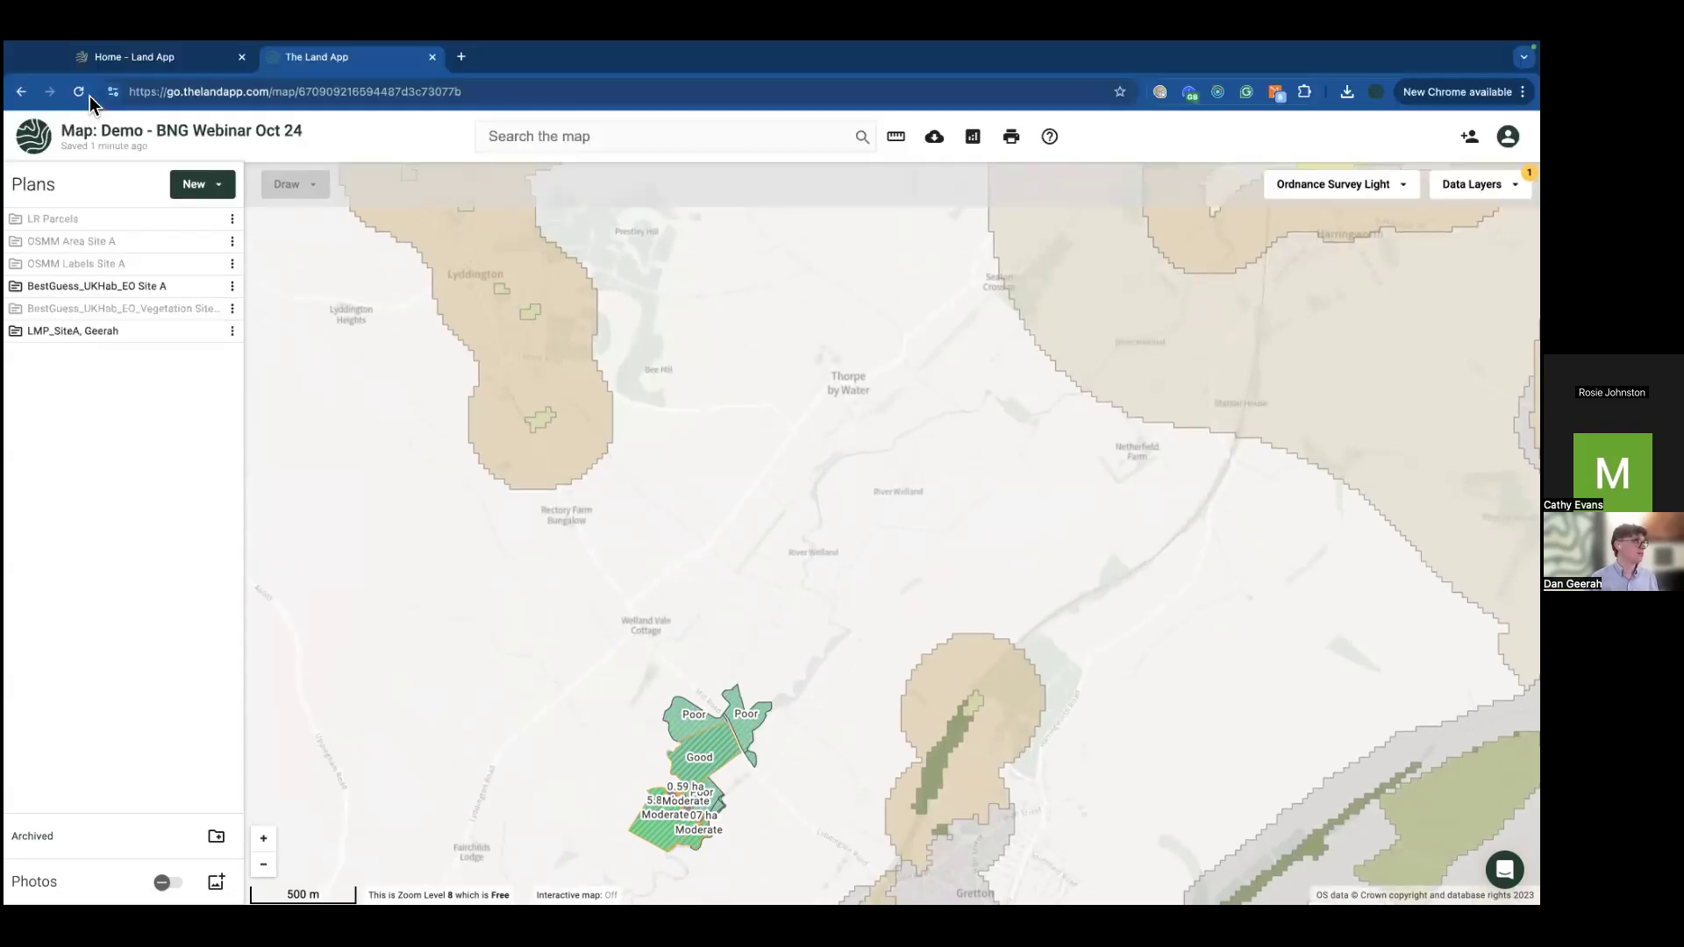
Step: Reload the map and show only the BNG Baseline plan, with the map full-screen
click(79, 93)
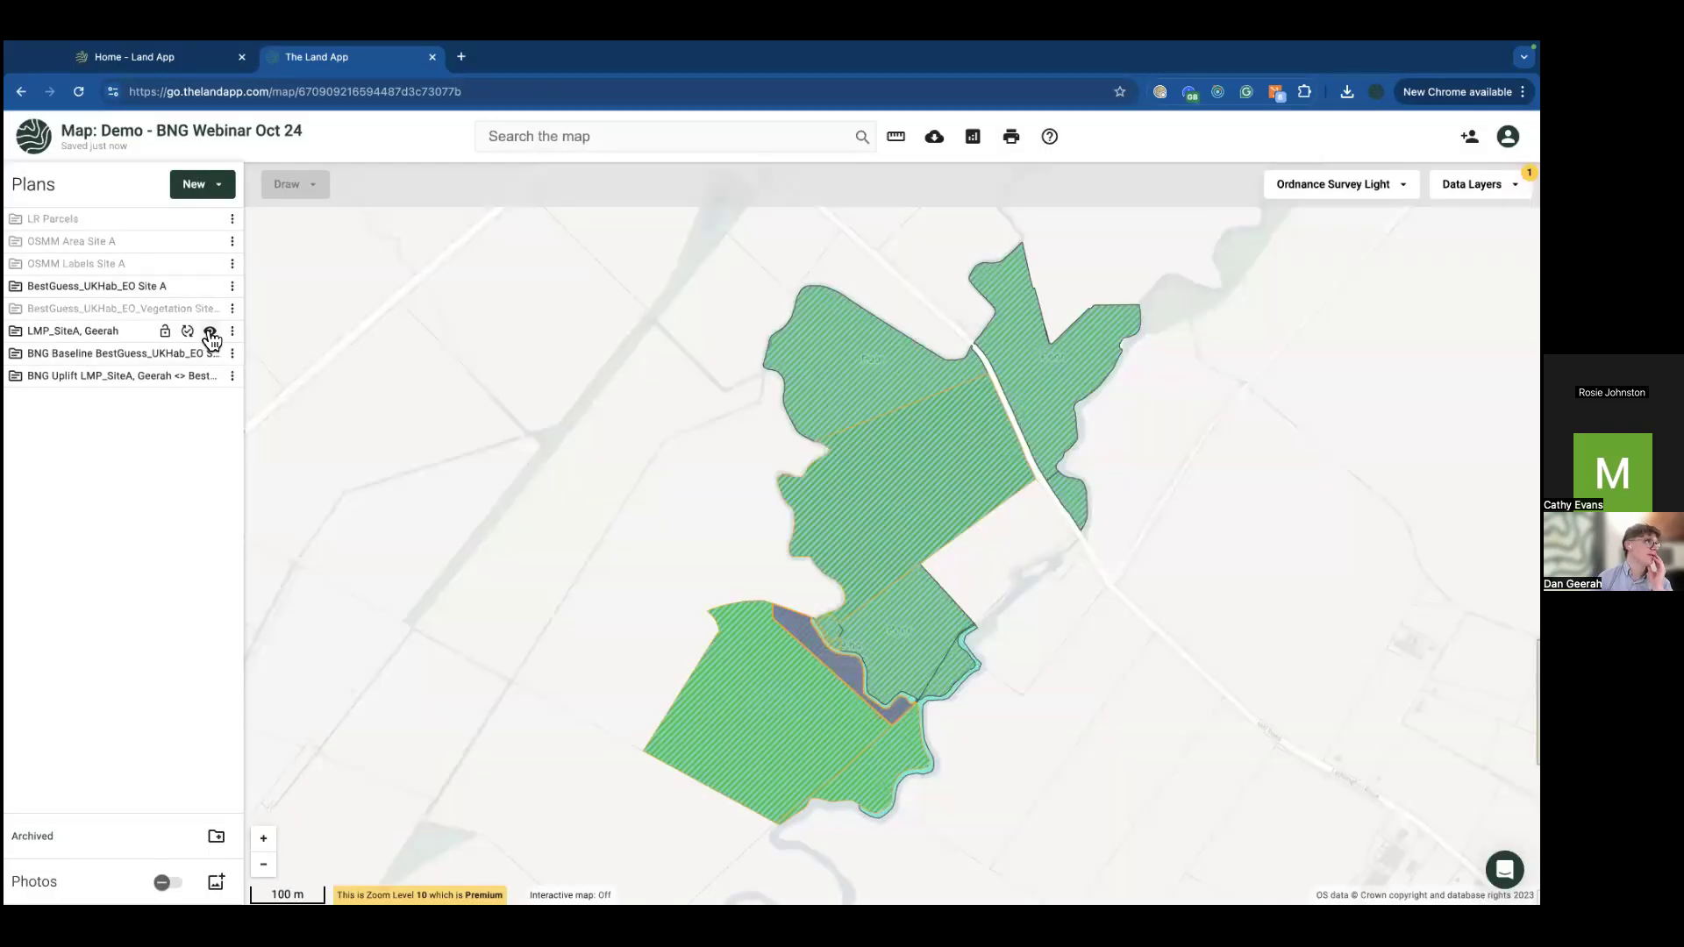
click(210, 331)
click(210, 286)
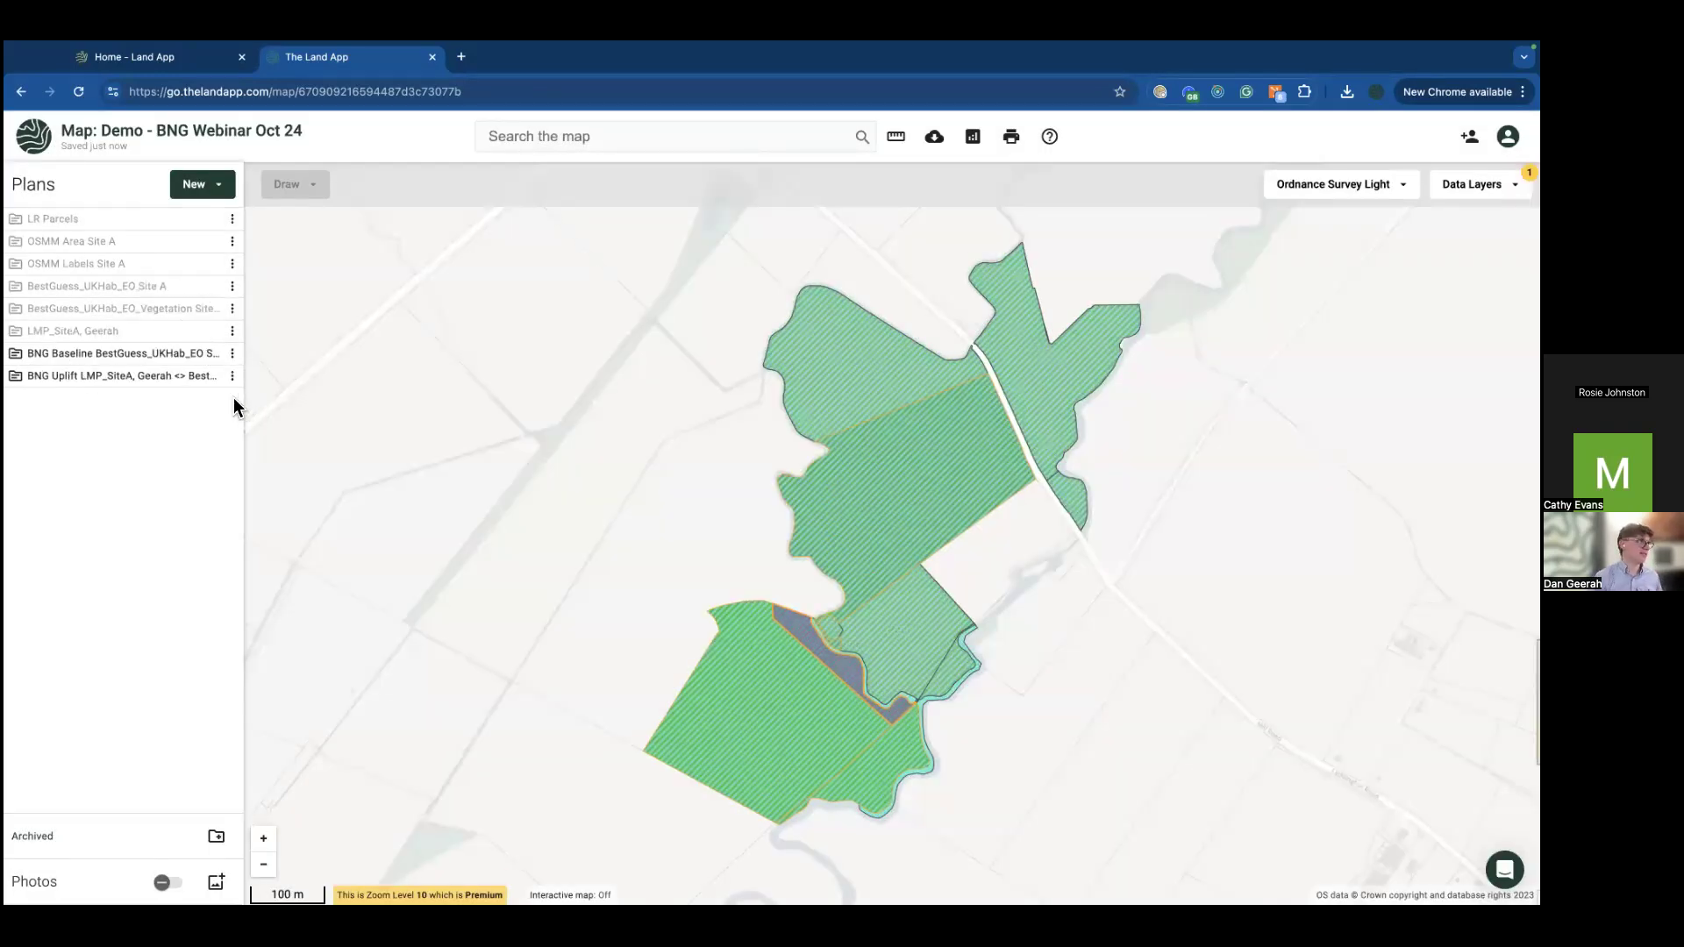
click(209, 377)
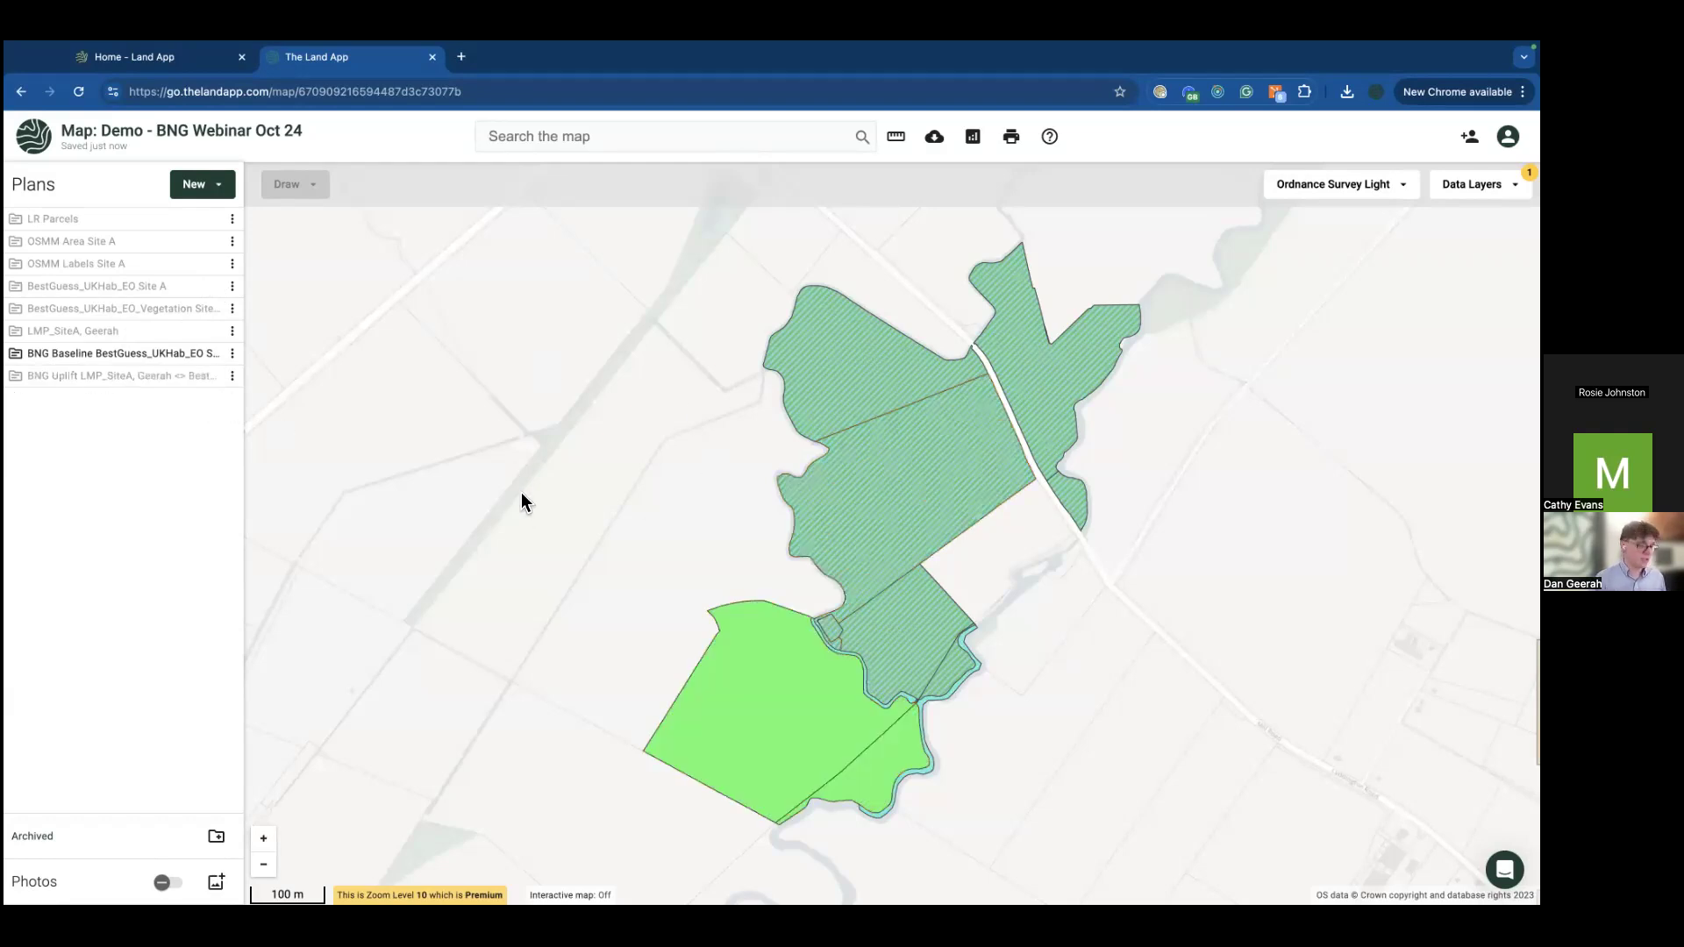
key(ctrl+super+f)
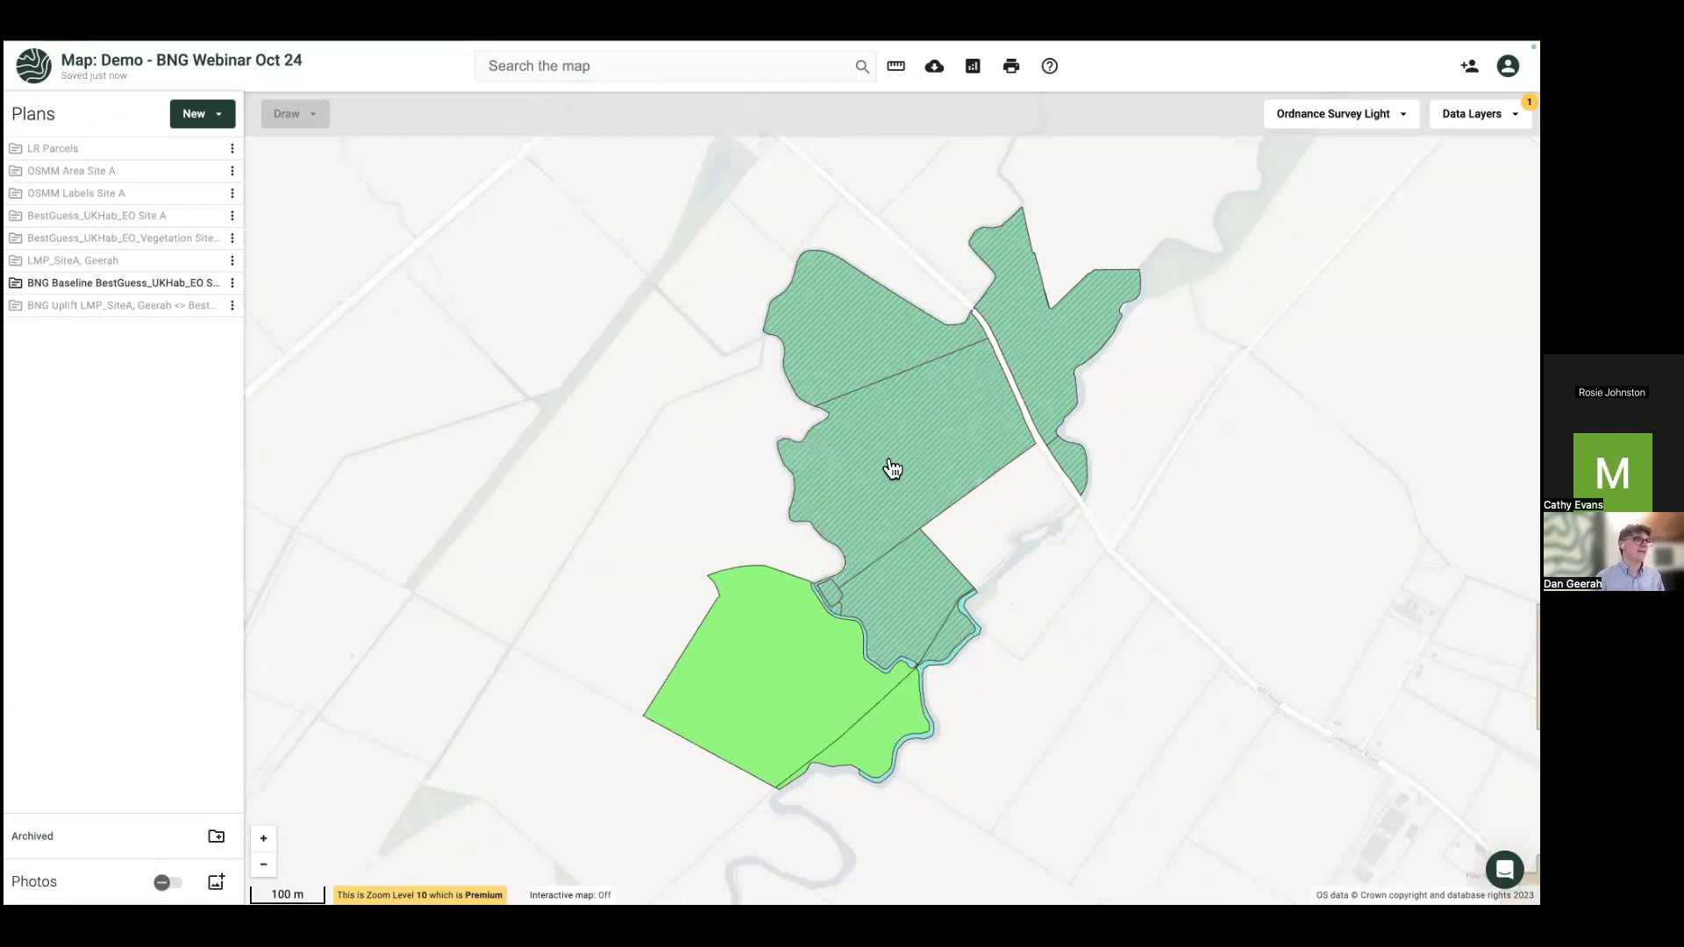
Step: Label the baseline parcels with bng_baseline_units, then hide BNG Baseline and show BNG Uplift
click(893, 482)
click(910, 558)
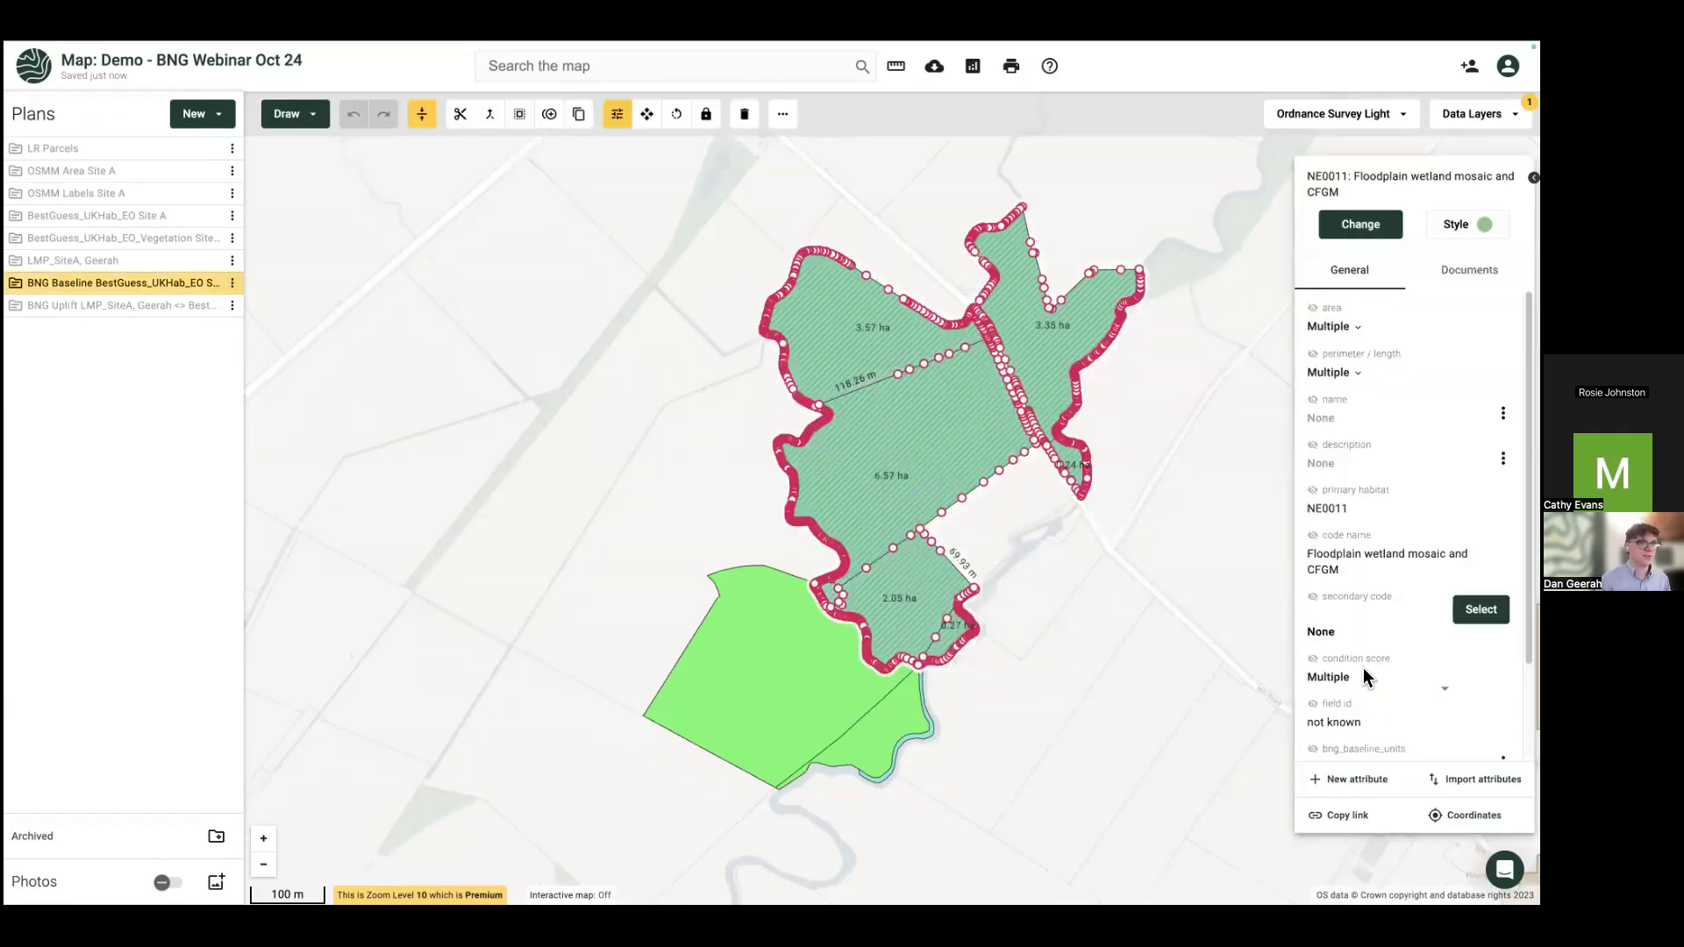
scroll(1361, 671, down, 1)
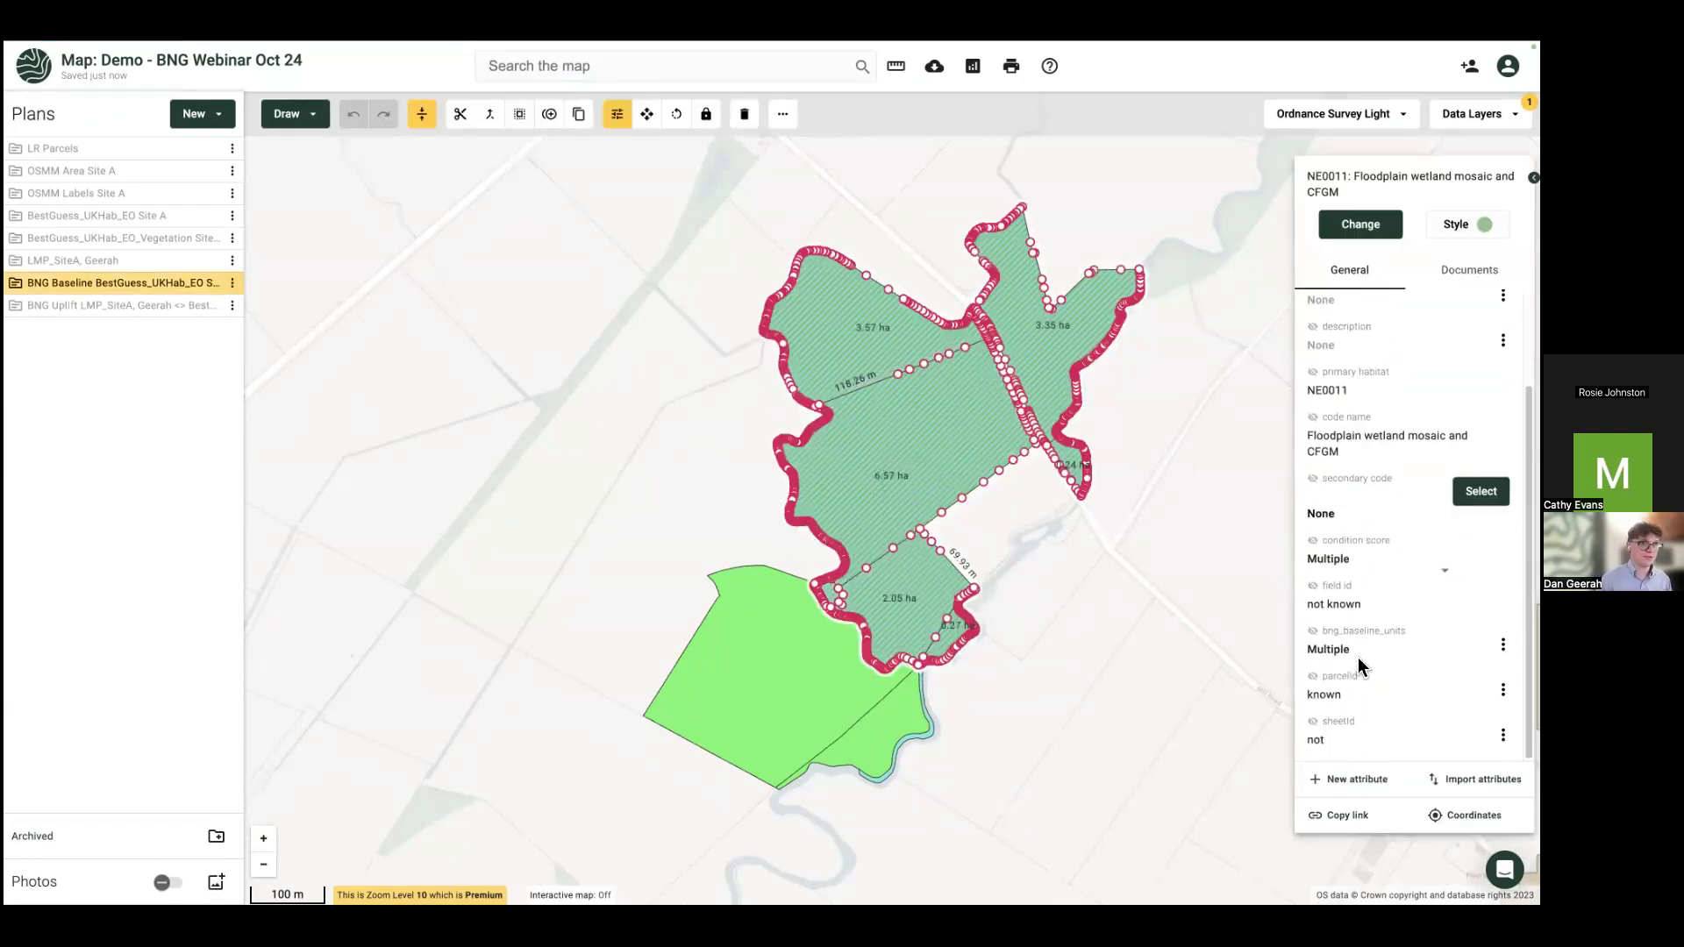
click(1313, 632)
click(1080, 621)
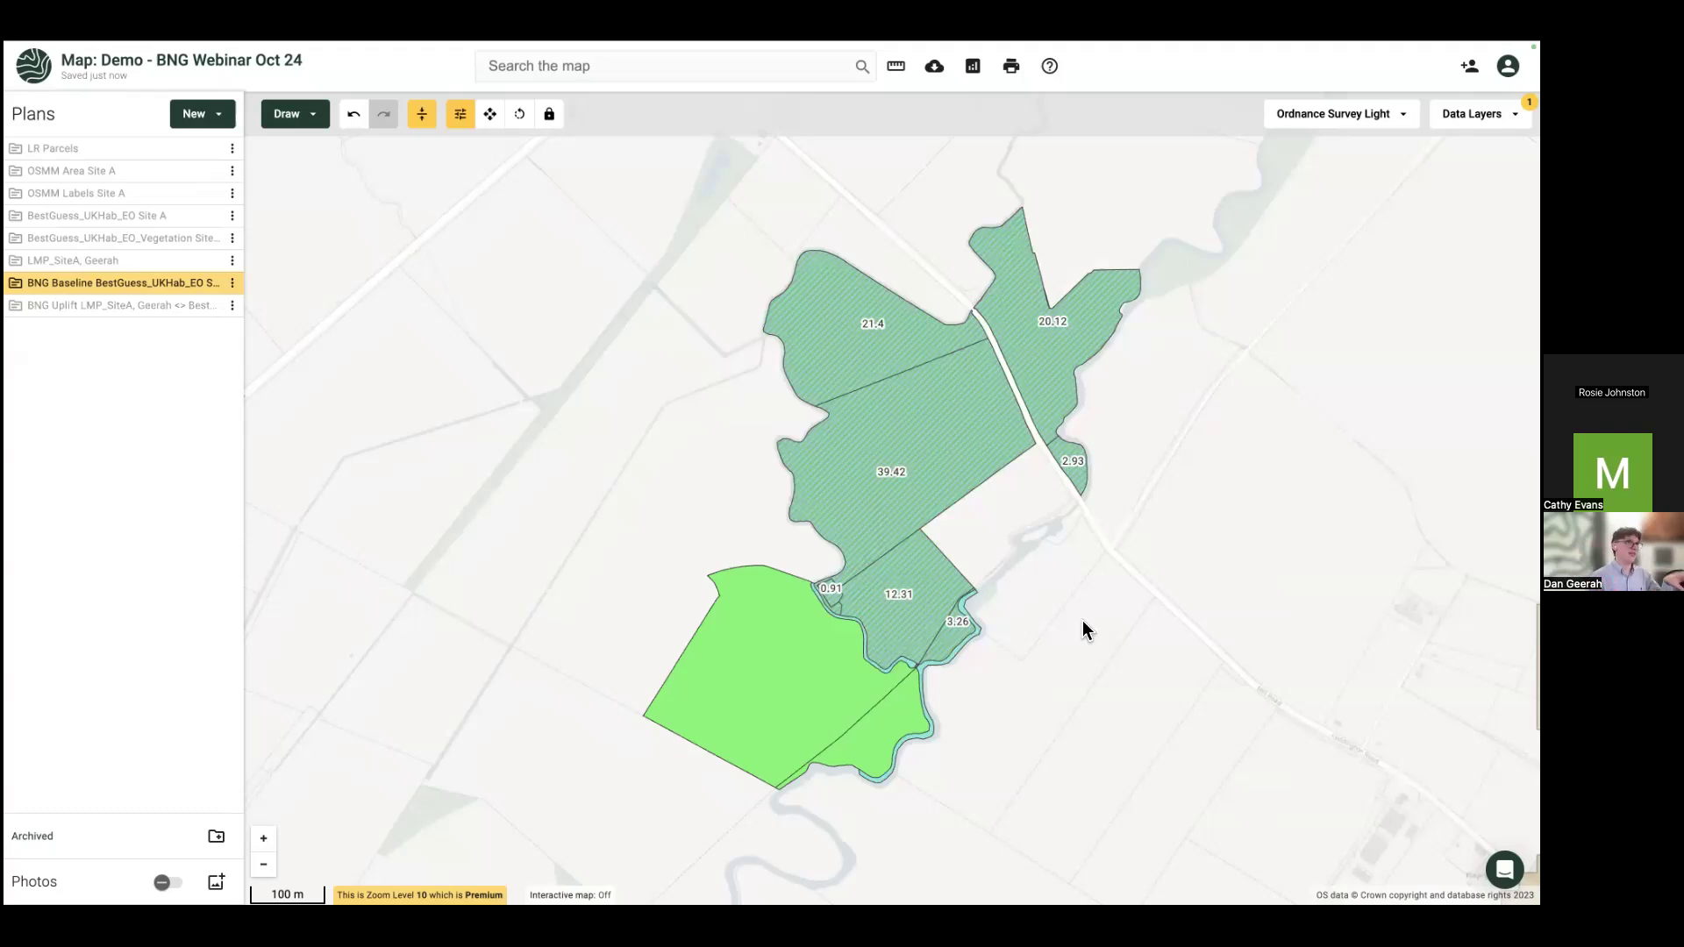
scroll(1082, 619, down, 1)
click(953, 462)
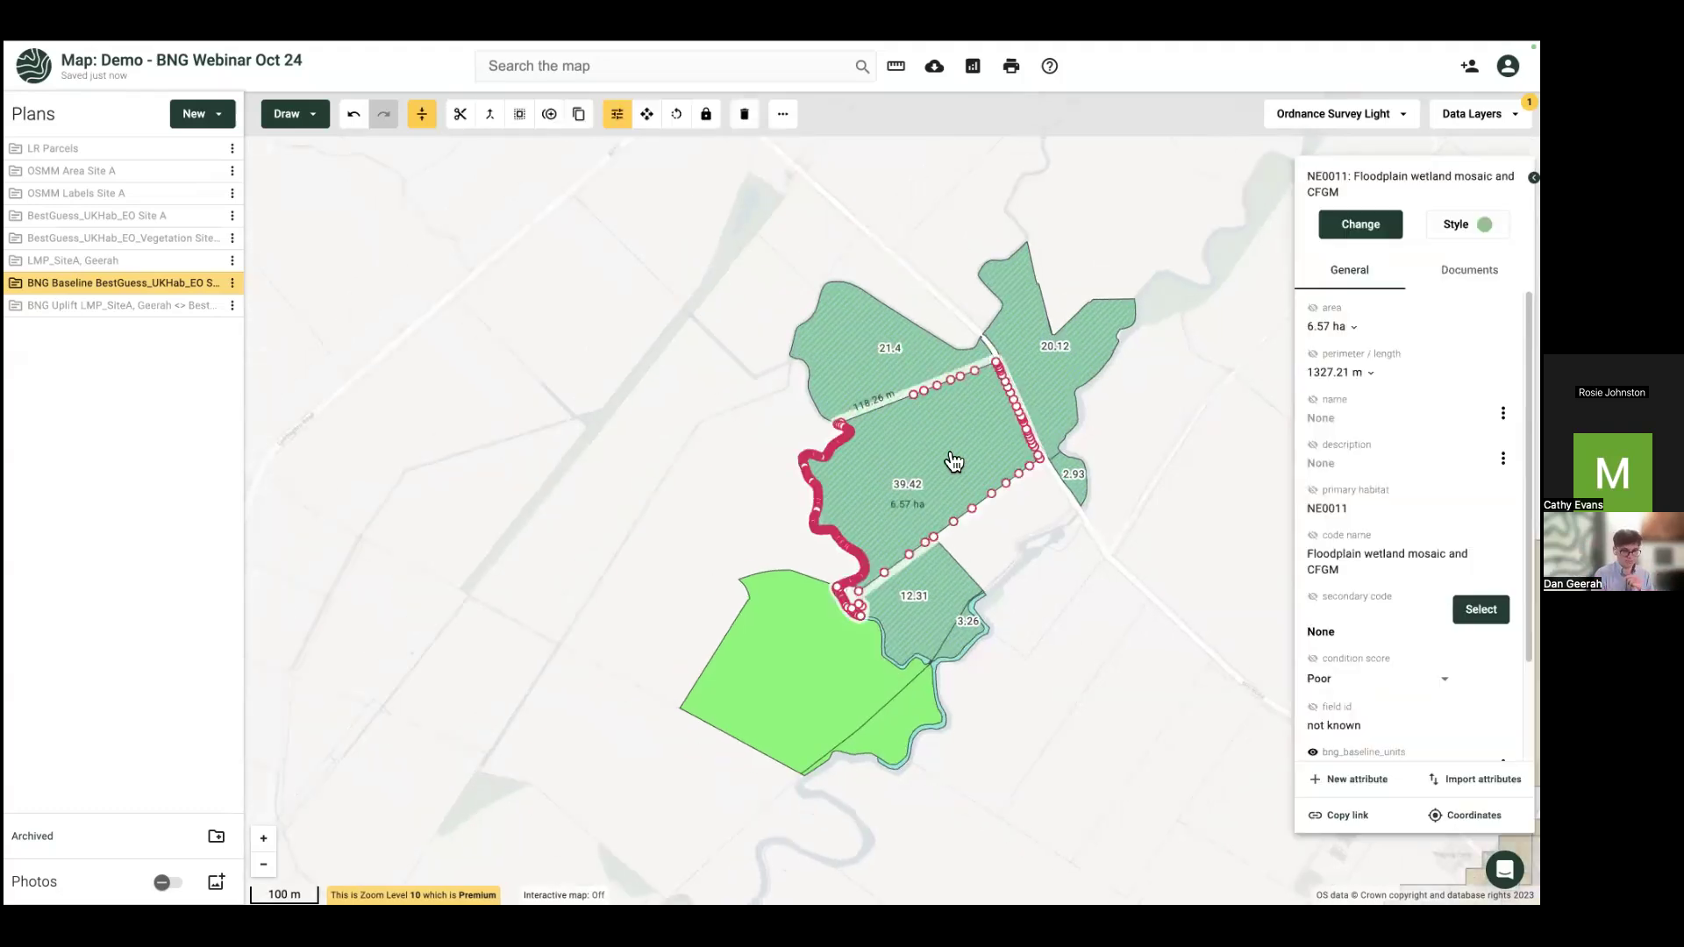
scroll(1162, 642, down, 1)
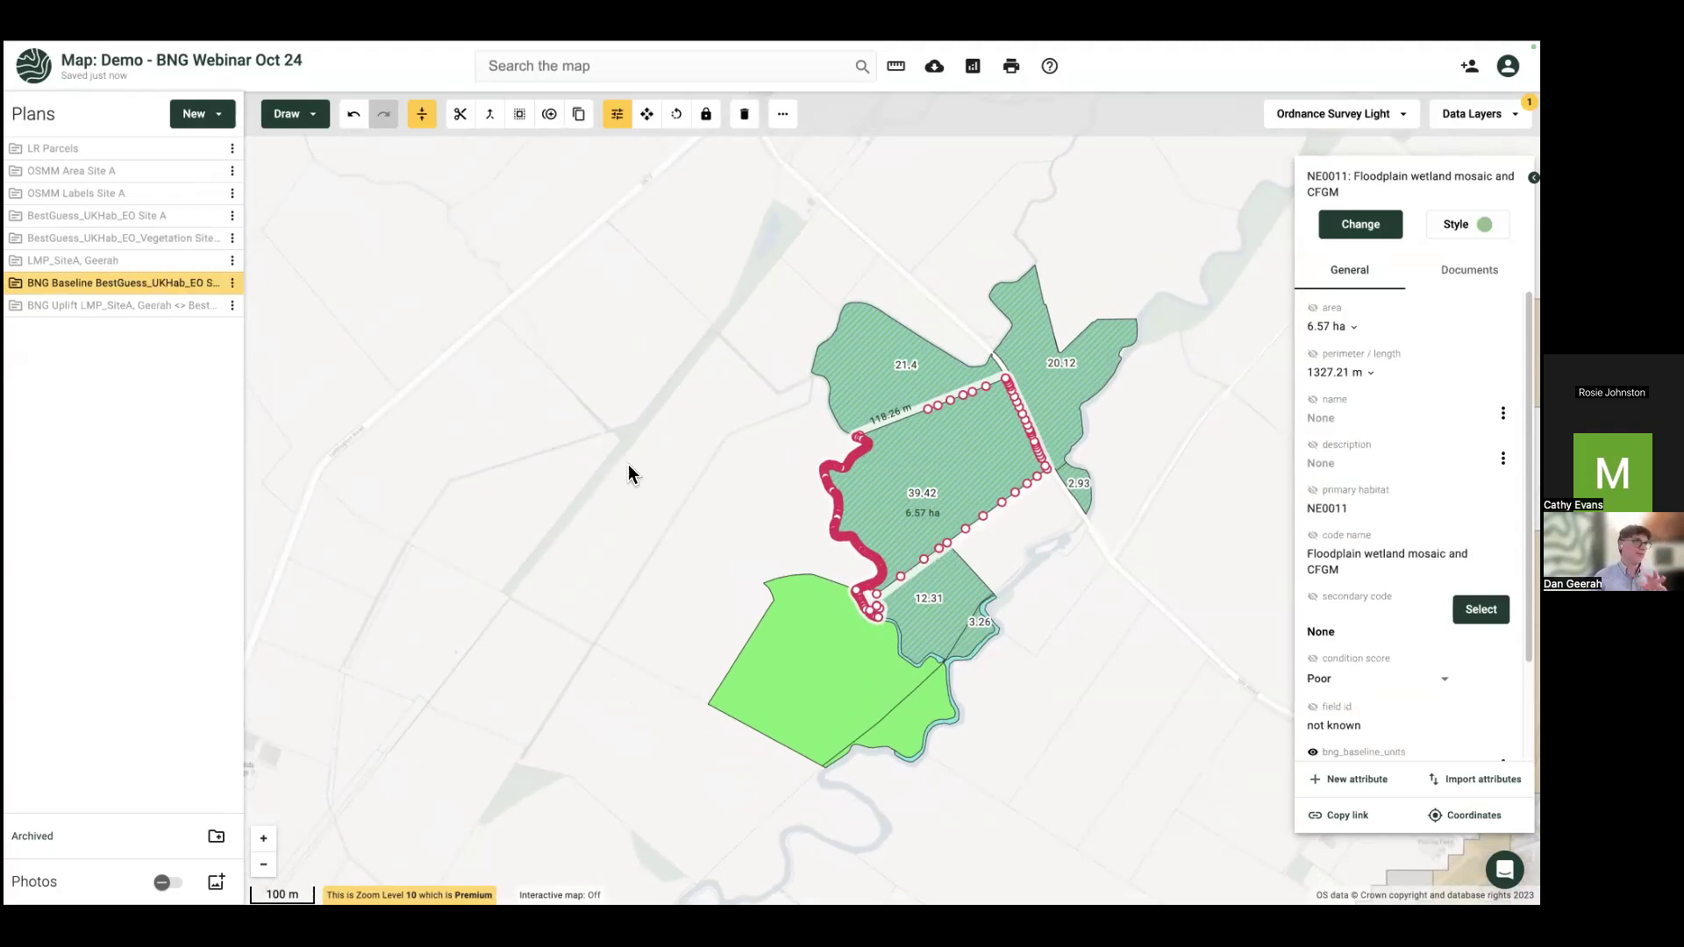
click(211, 285)
click(210, 306)
Step: Label the upper BNG Uplift parcel with only its Uplift value, 30.95
click(924, 483)
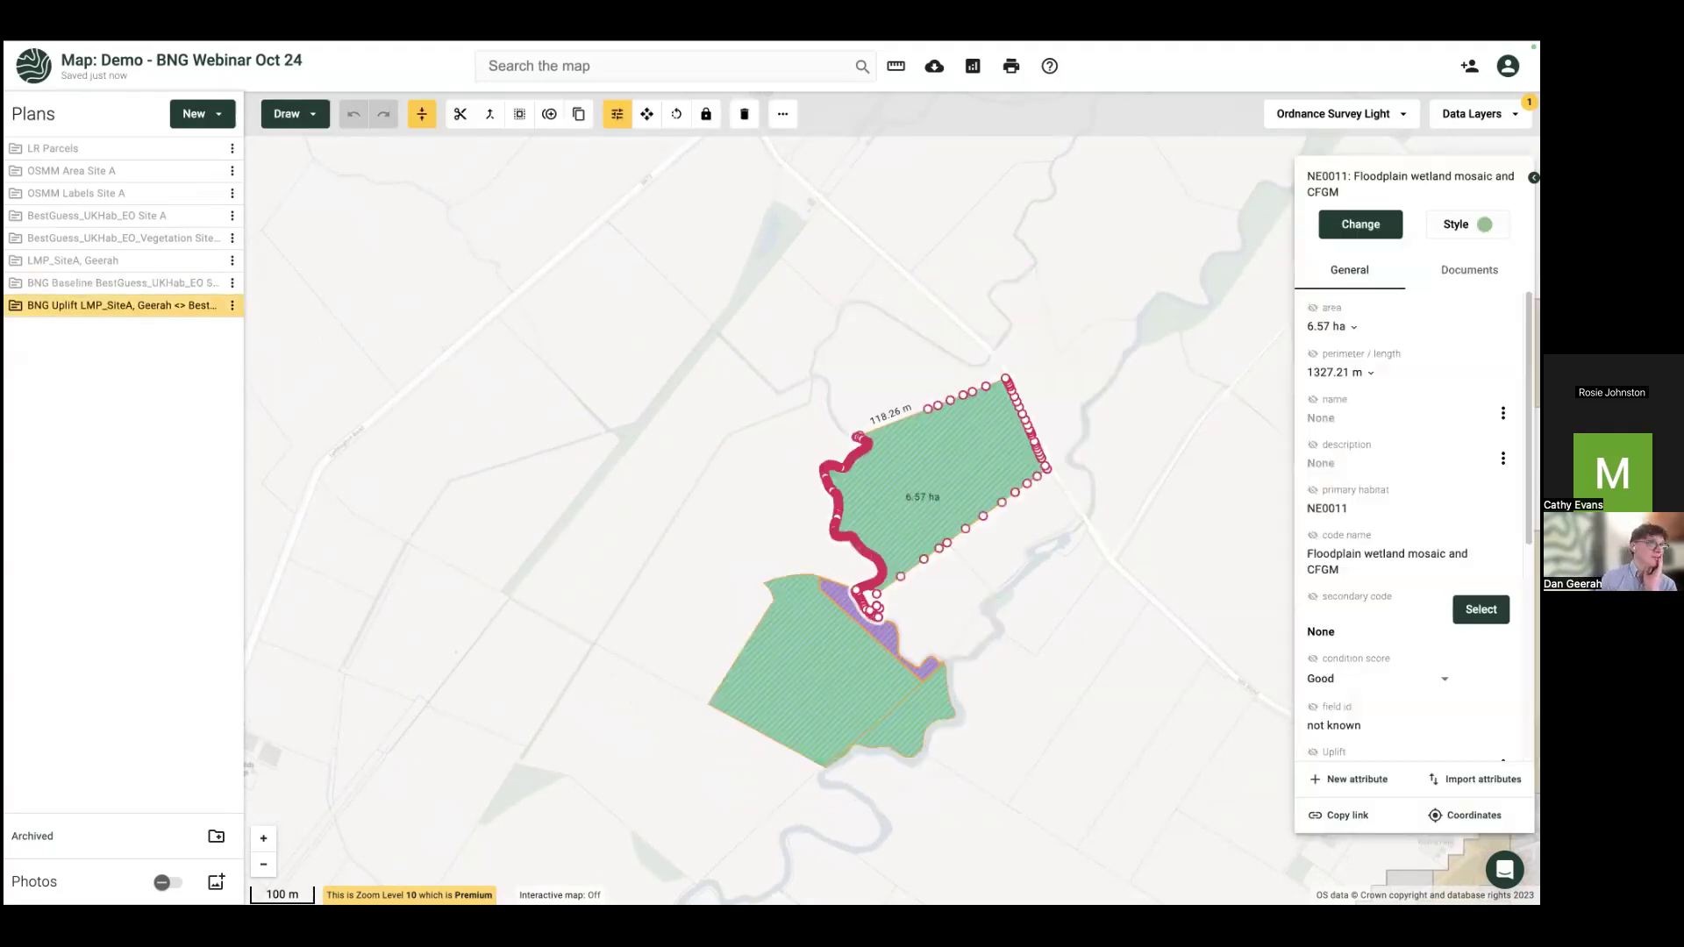
scroll(1368, 538, down, 3)
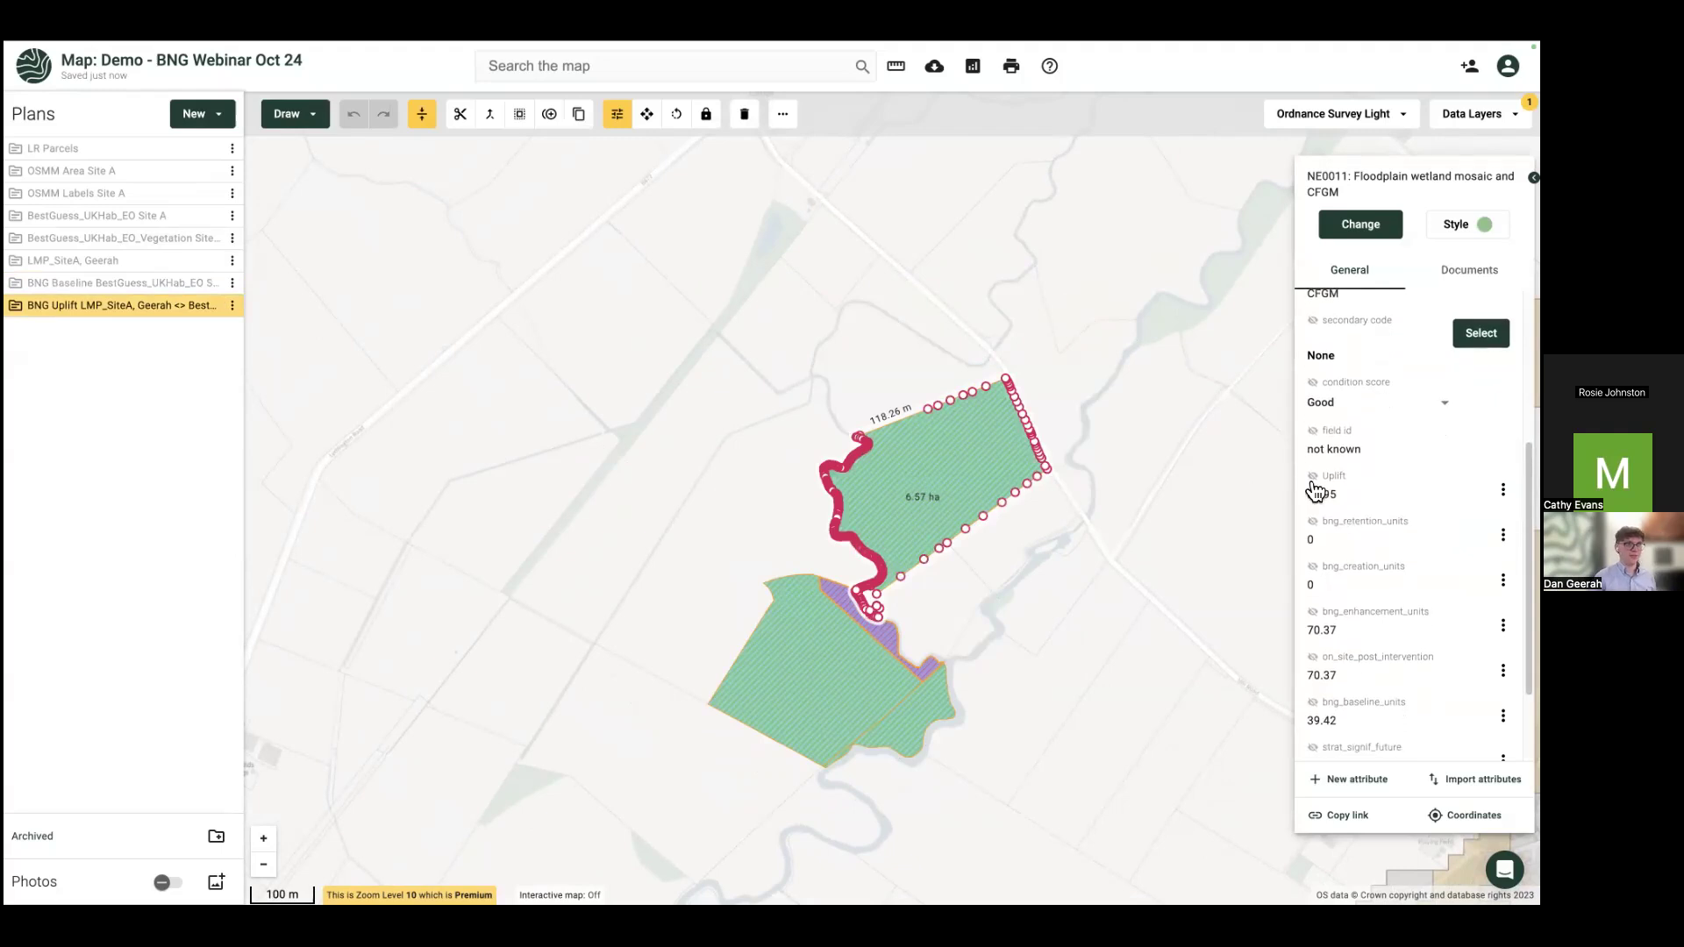
scroll(1316, 495, down, 2)
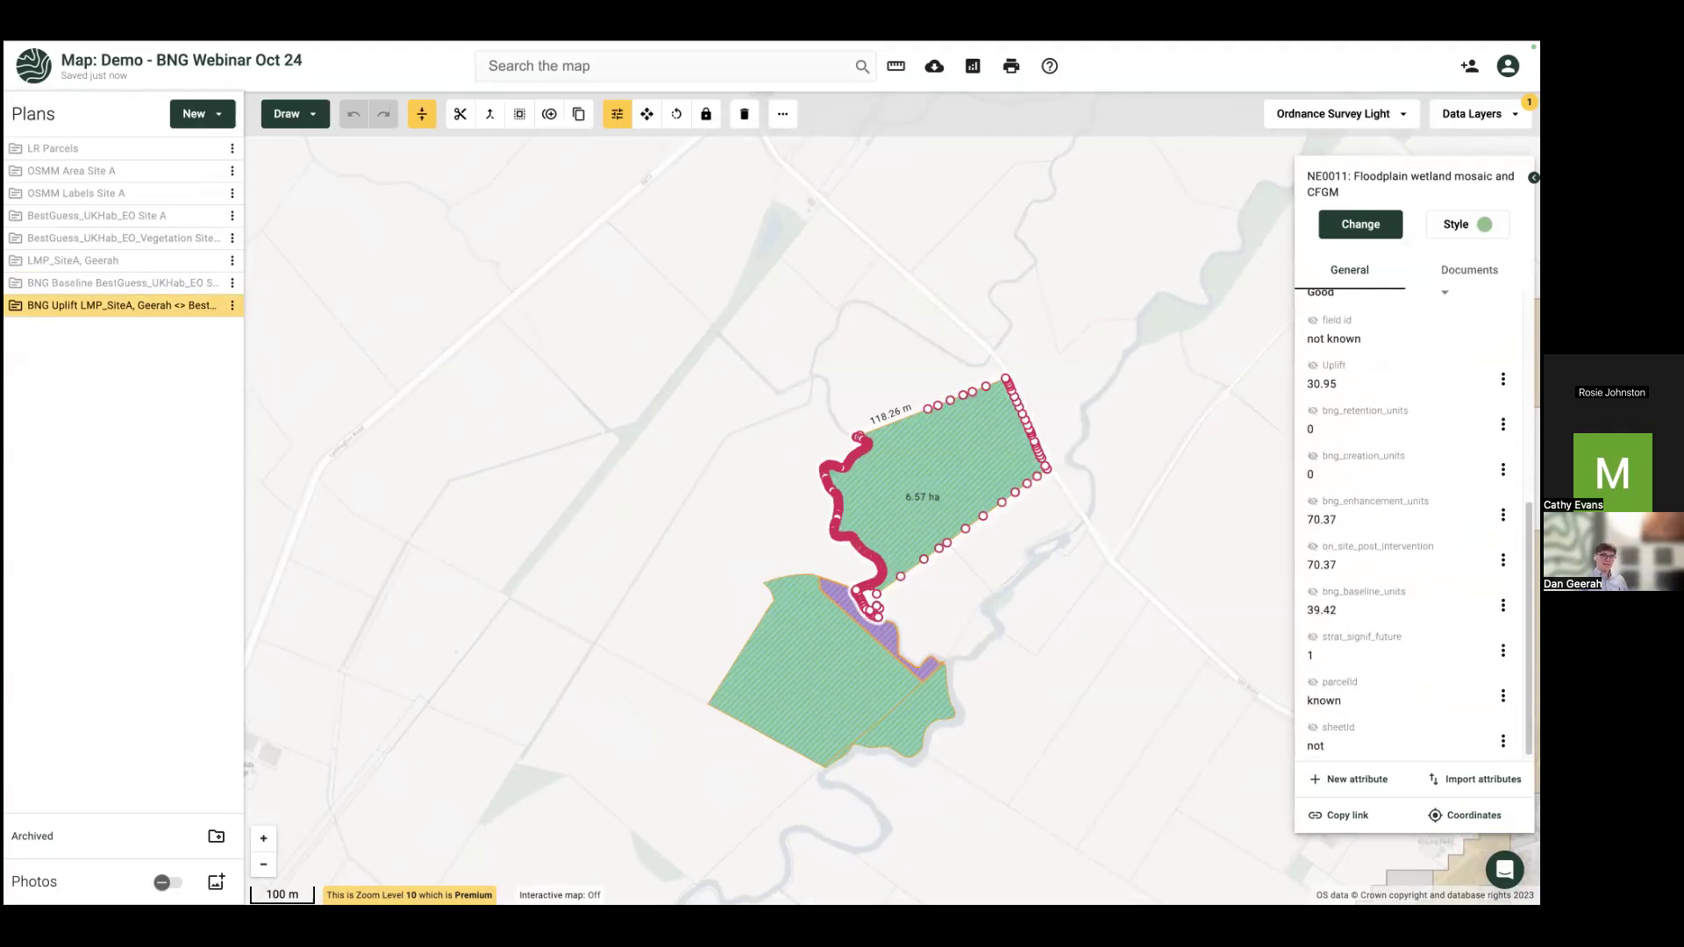
click(1311, 593)
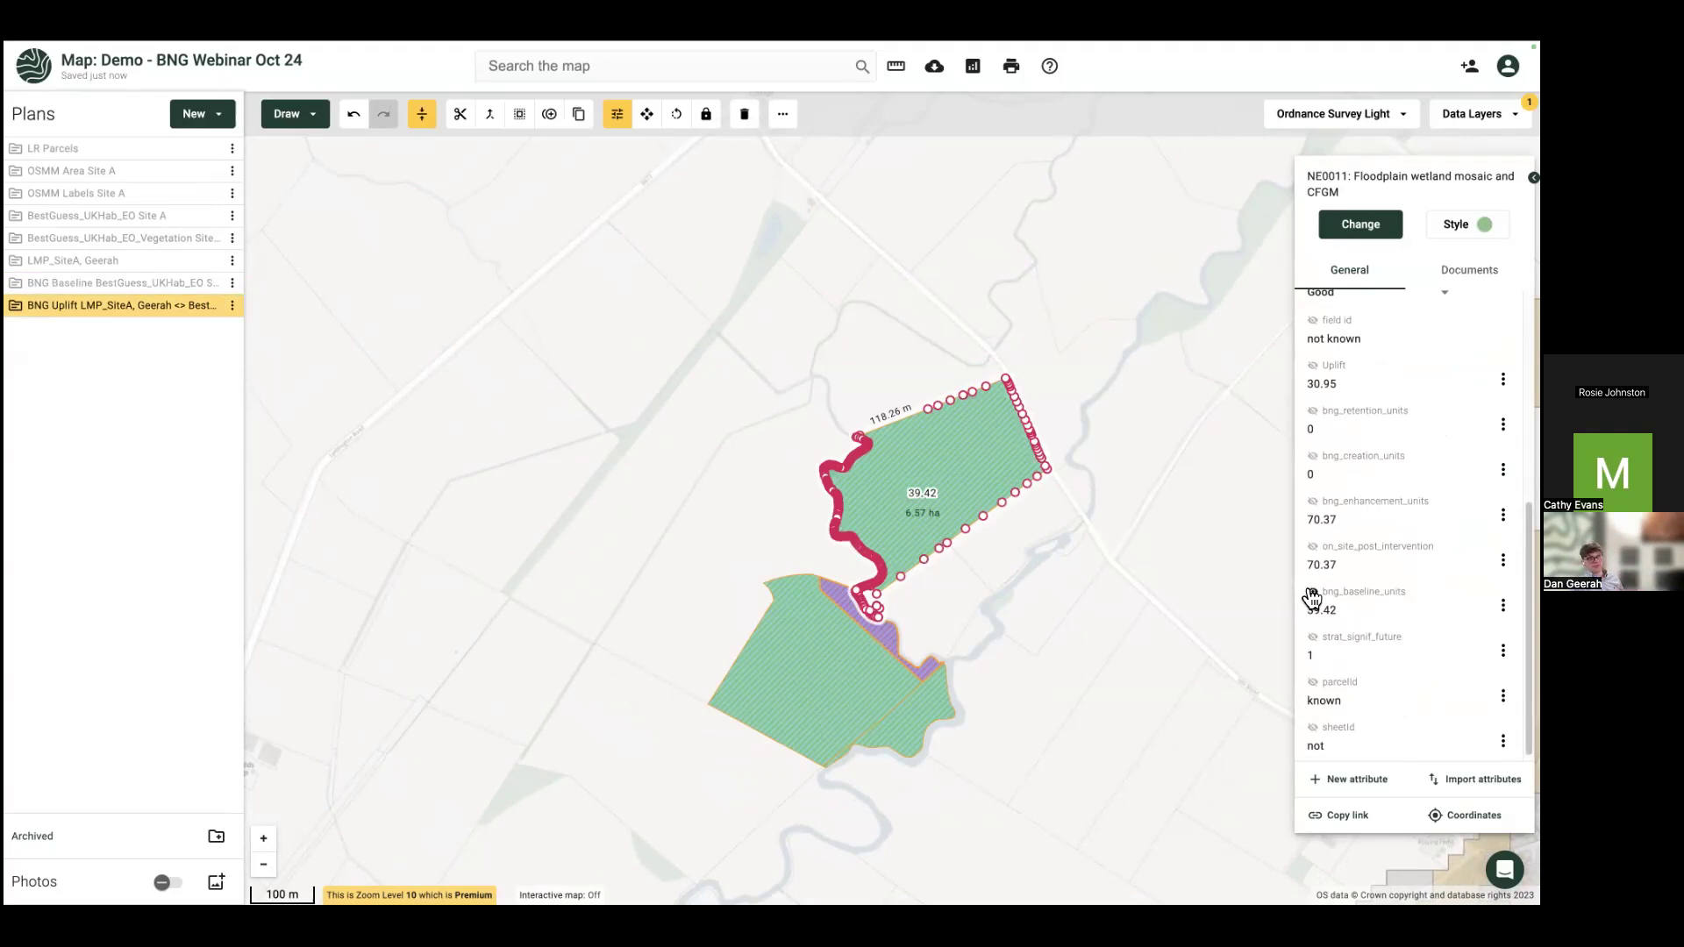
click(1313, 503)
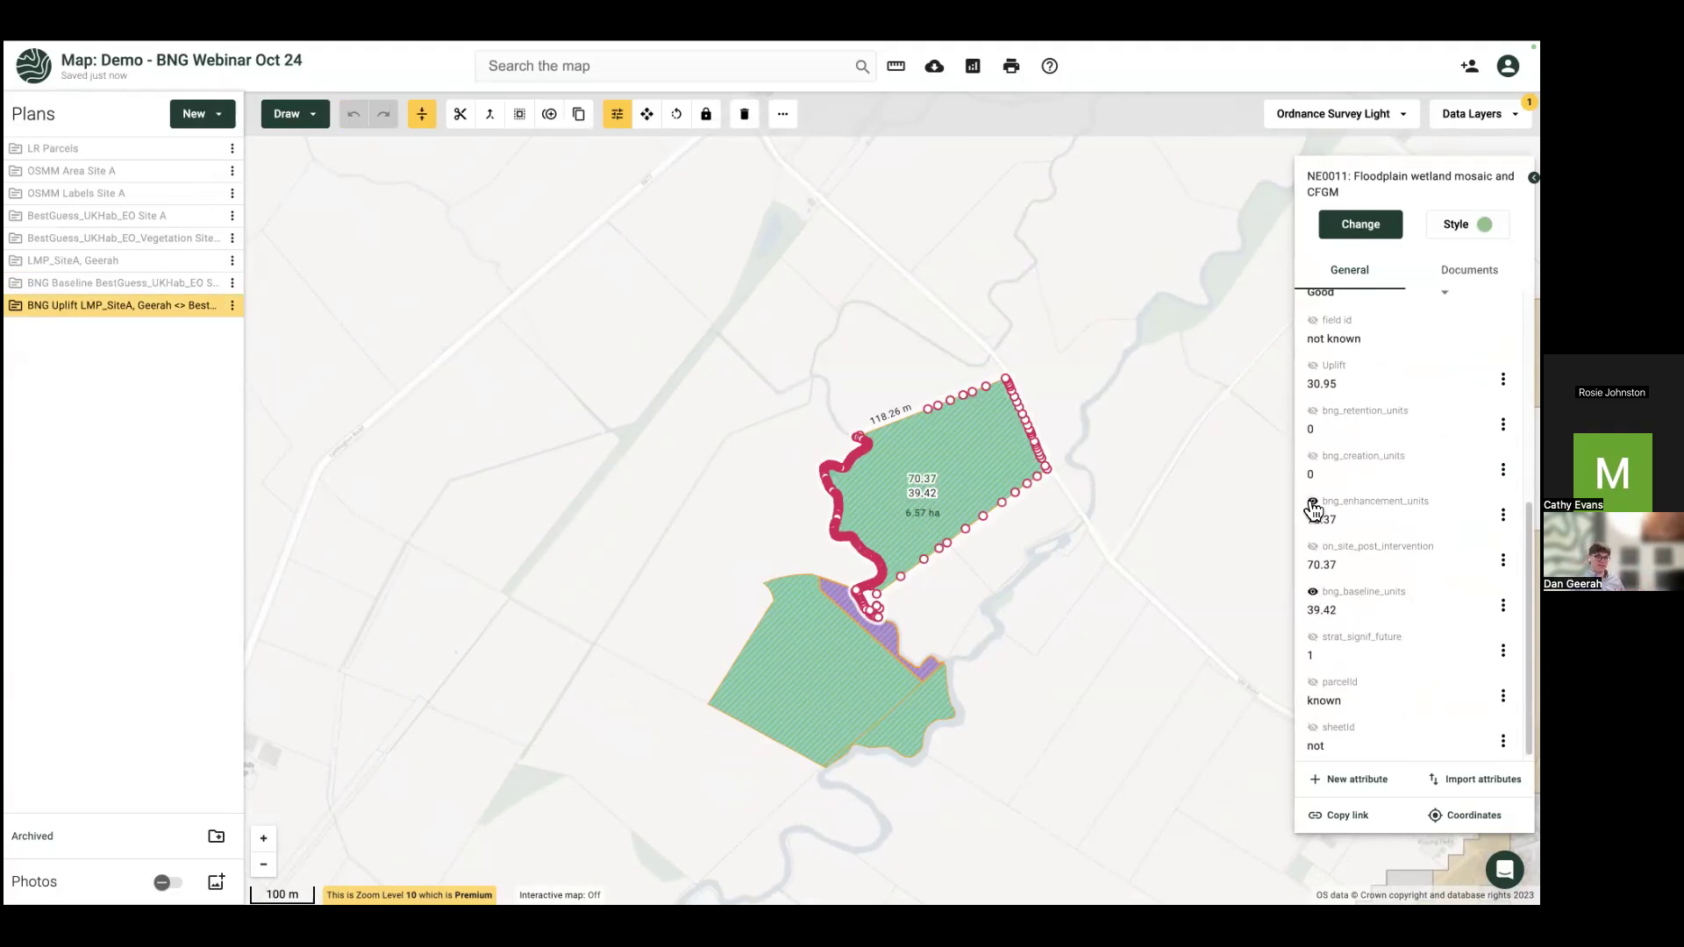
click(1313, 365)
click(1314, 589)
click(1313, 501)
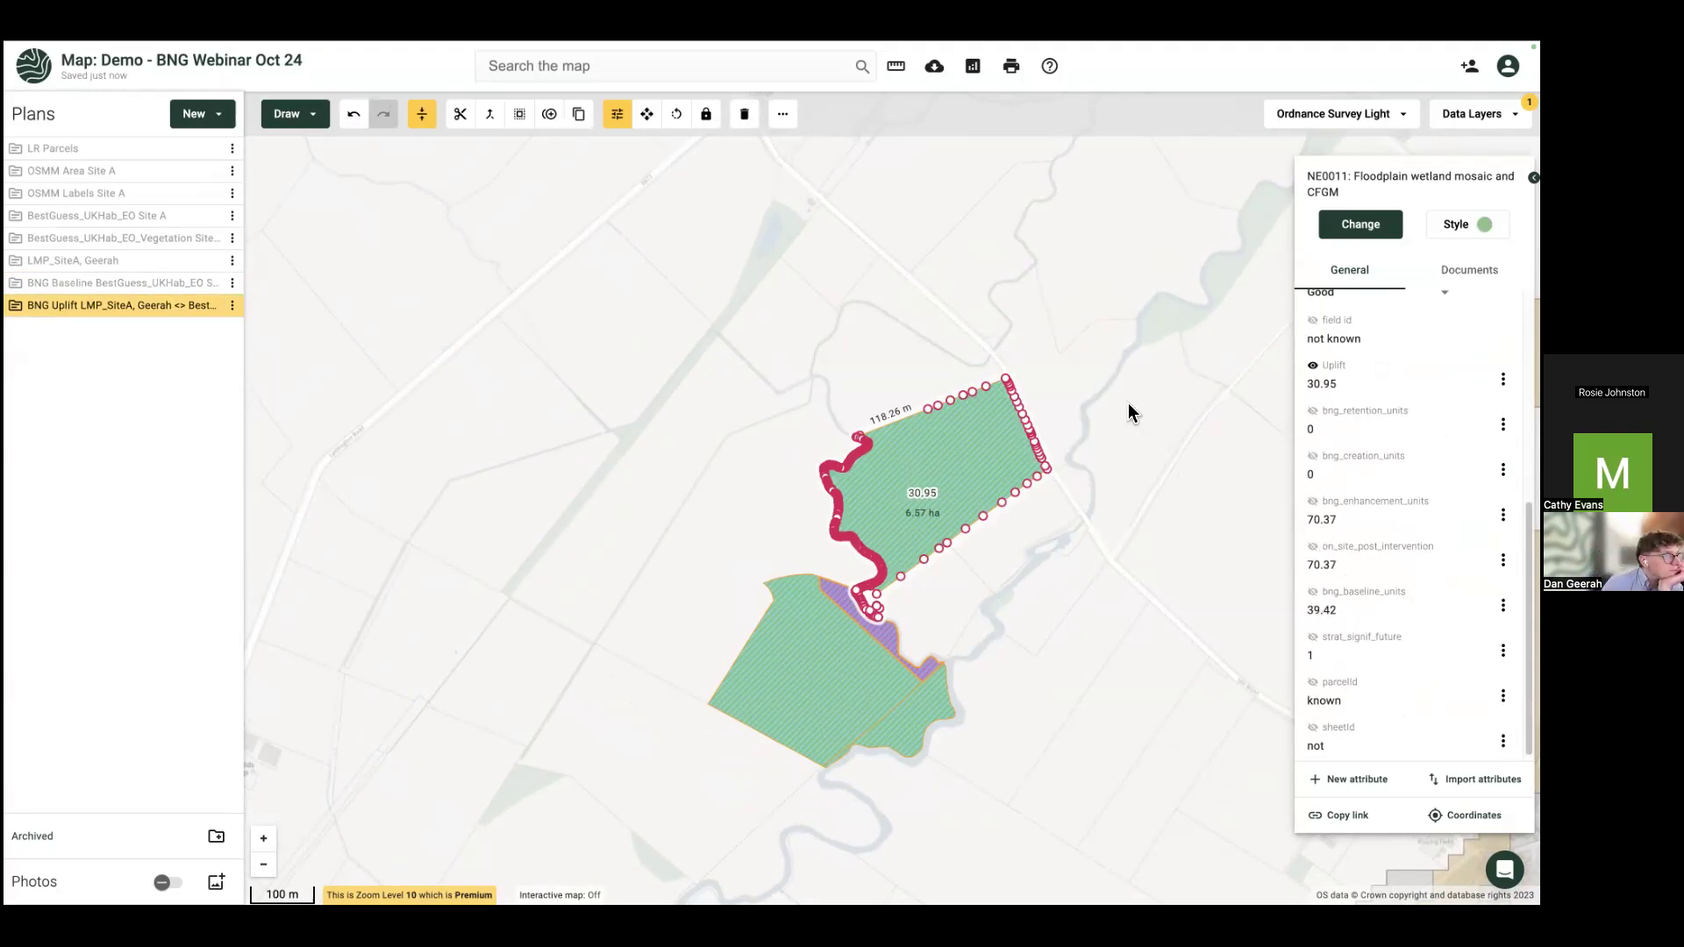
scroll(1212, 465, down, 1)
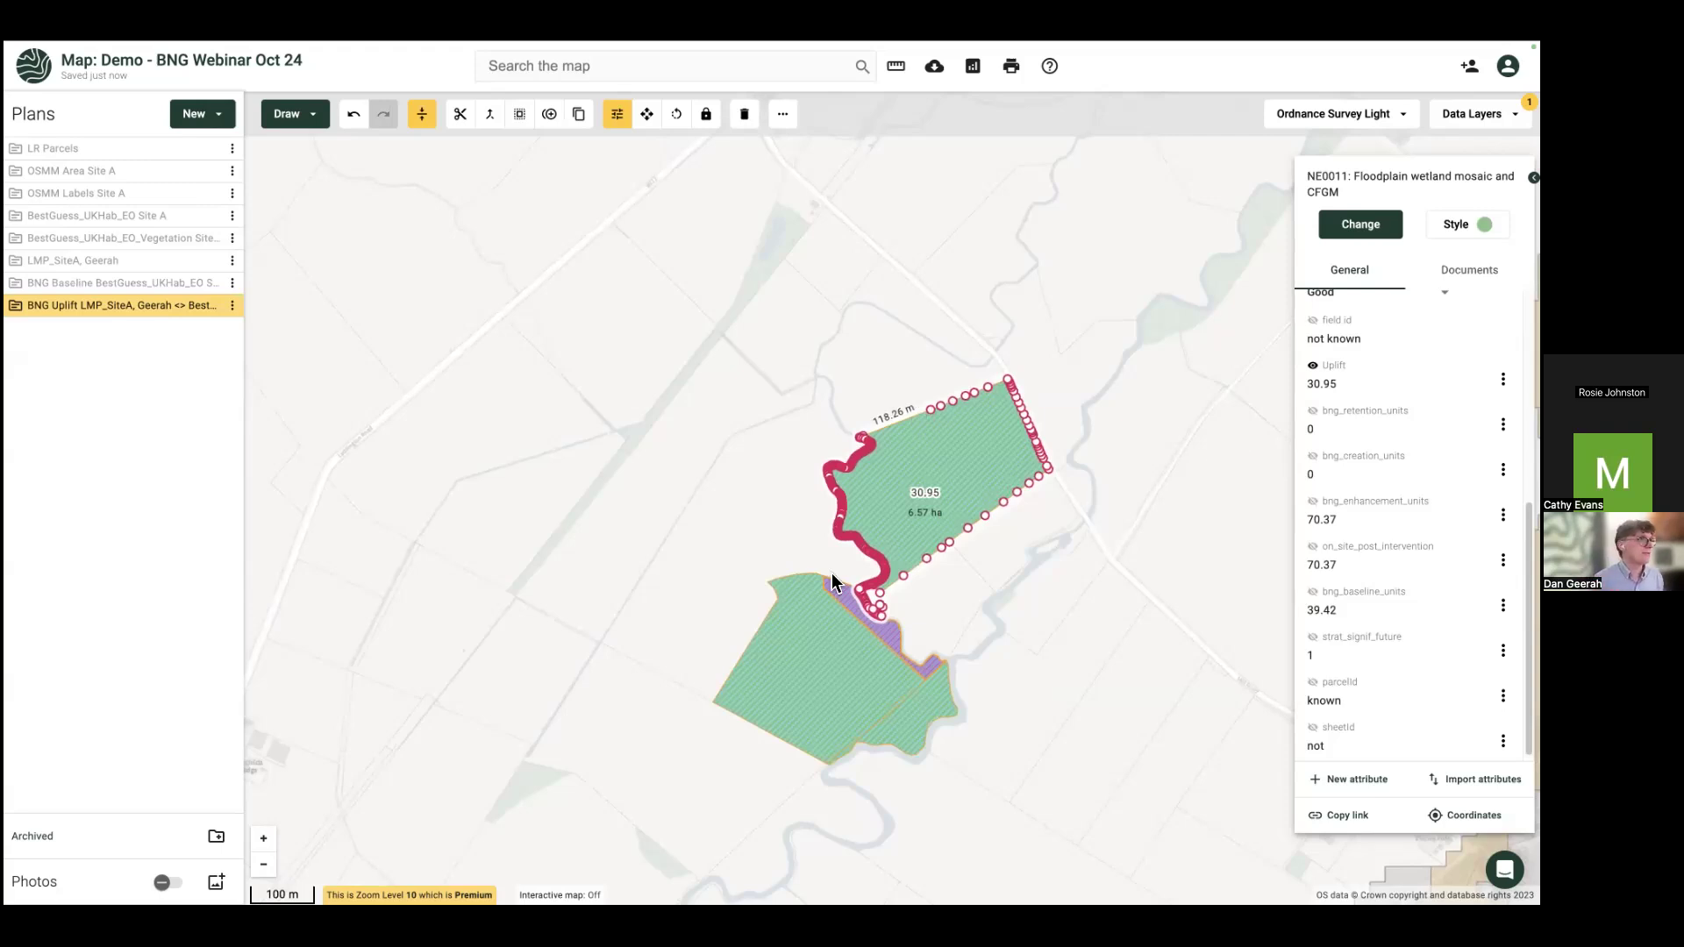
Step: Give the lower parcel its 21.8 Uplift label and compare it with the 30.95 parcel
click(769, 649)
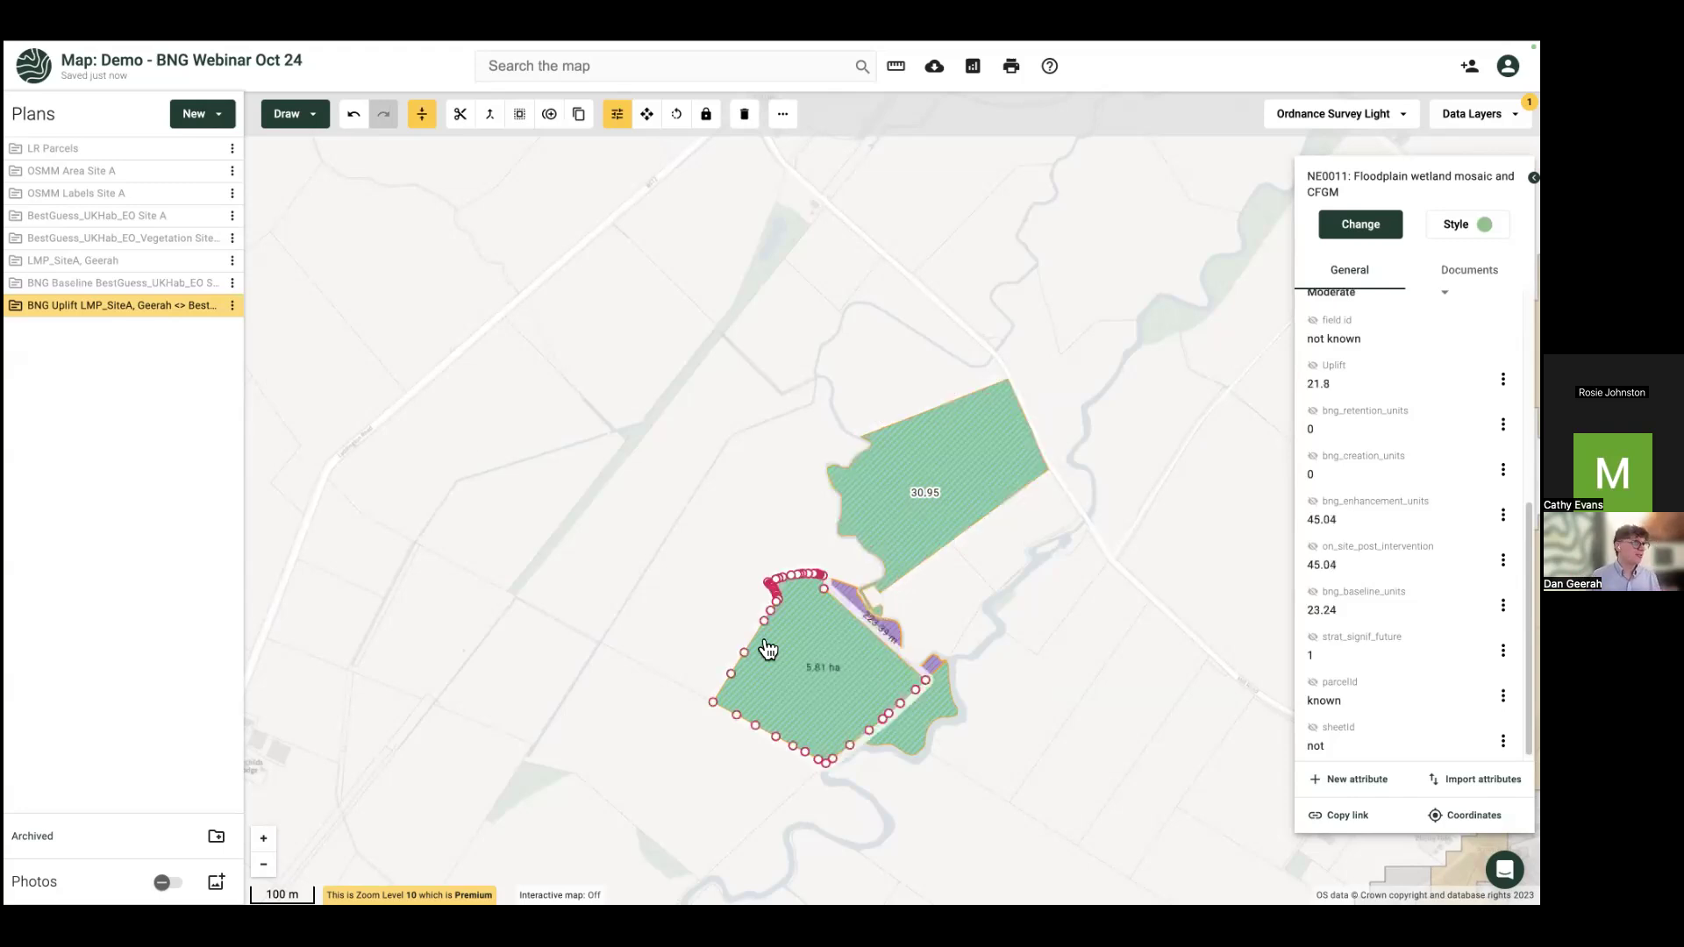
scroll(1495, 605, down, 1)
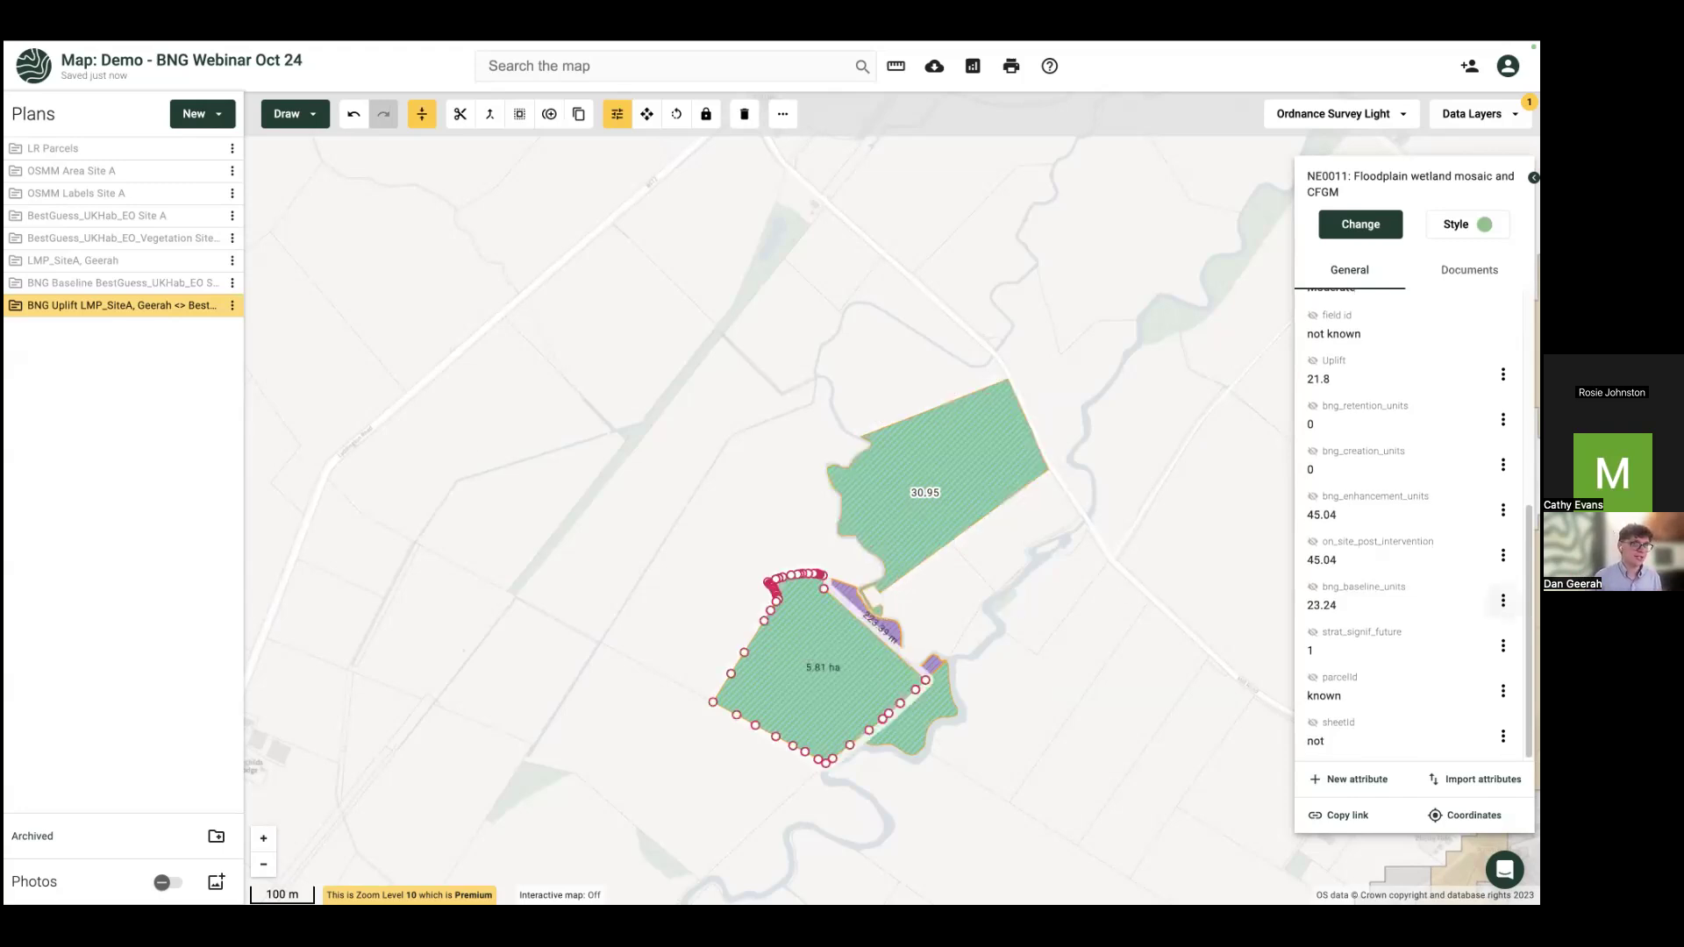
click(1313, 586)
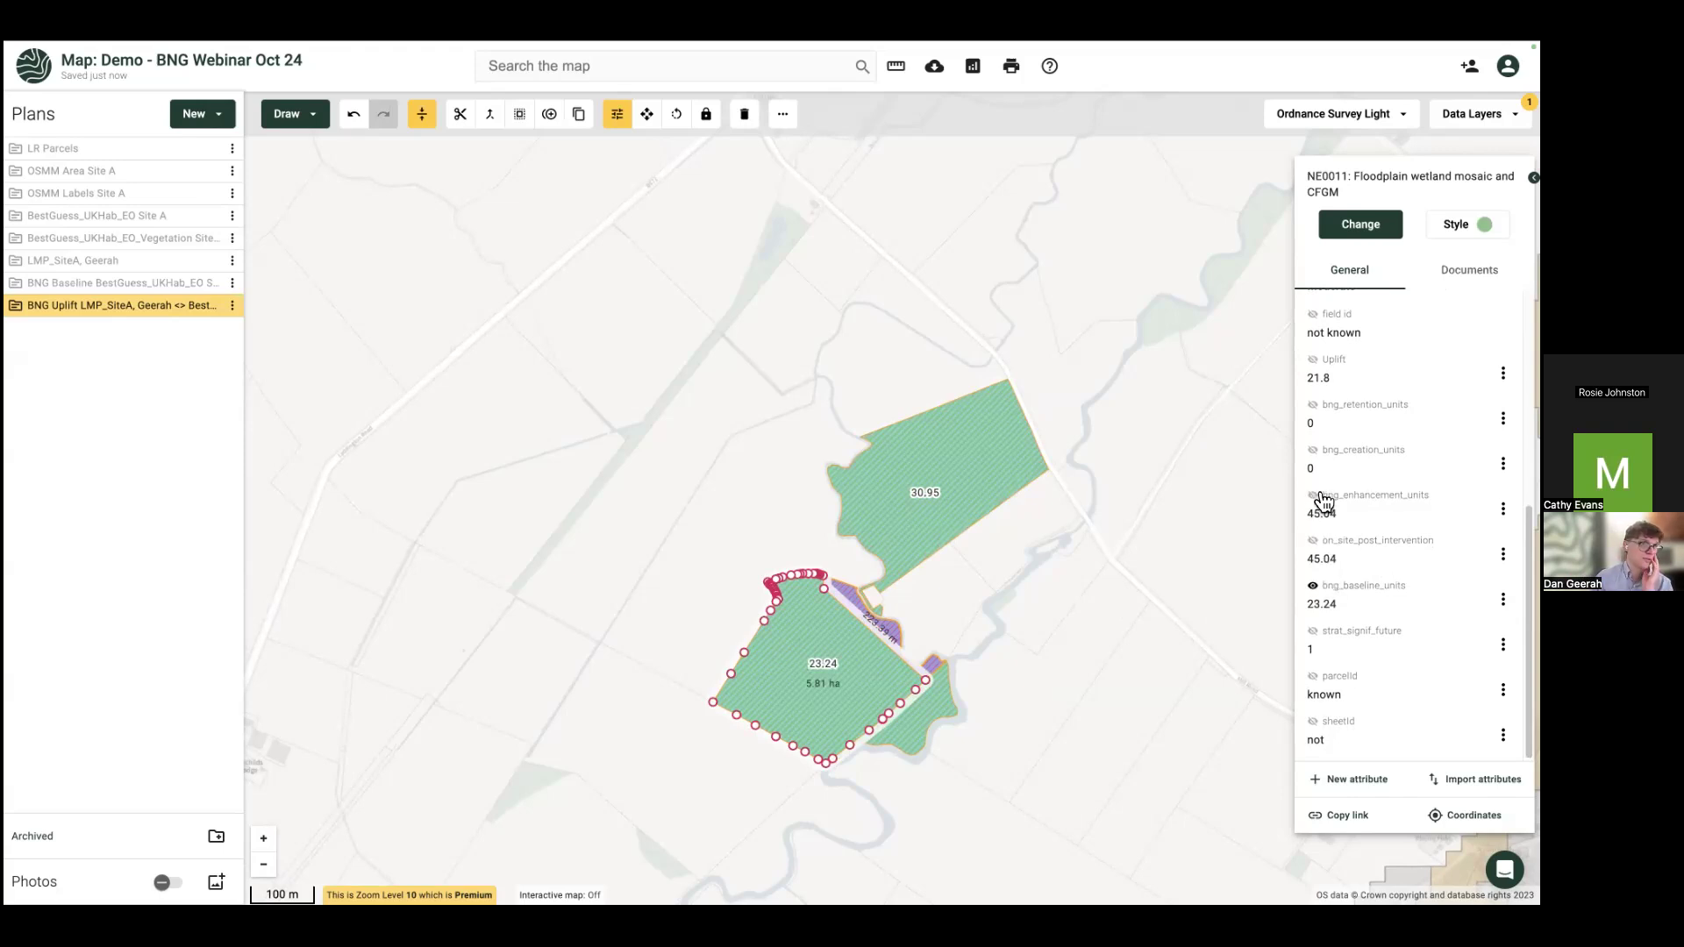
click(1312, 362)
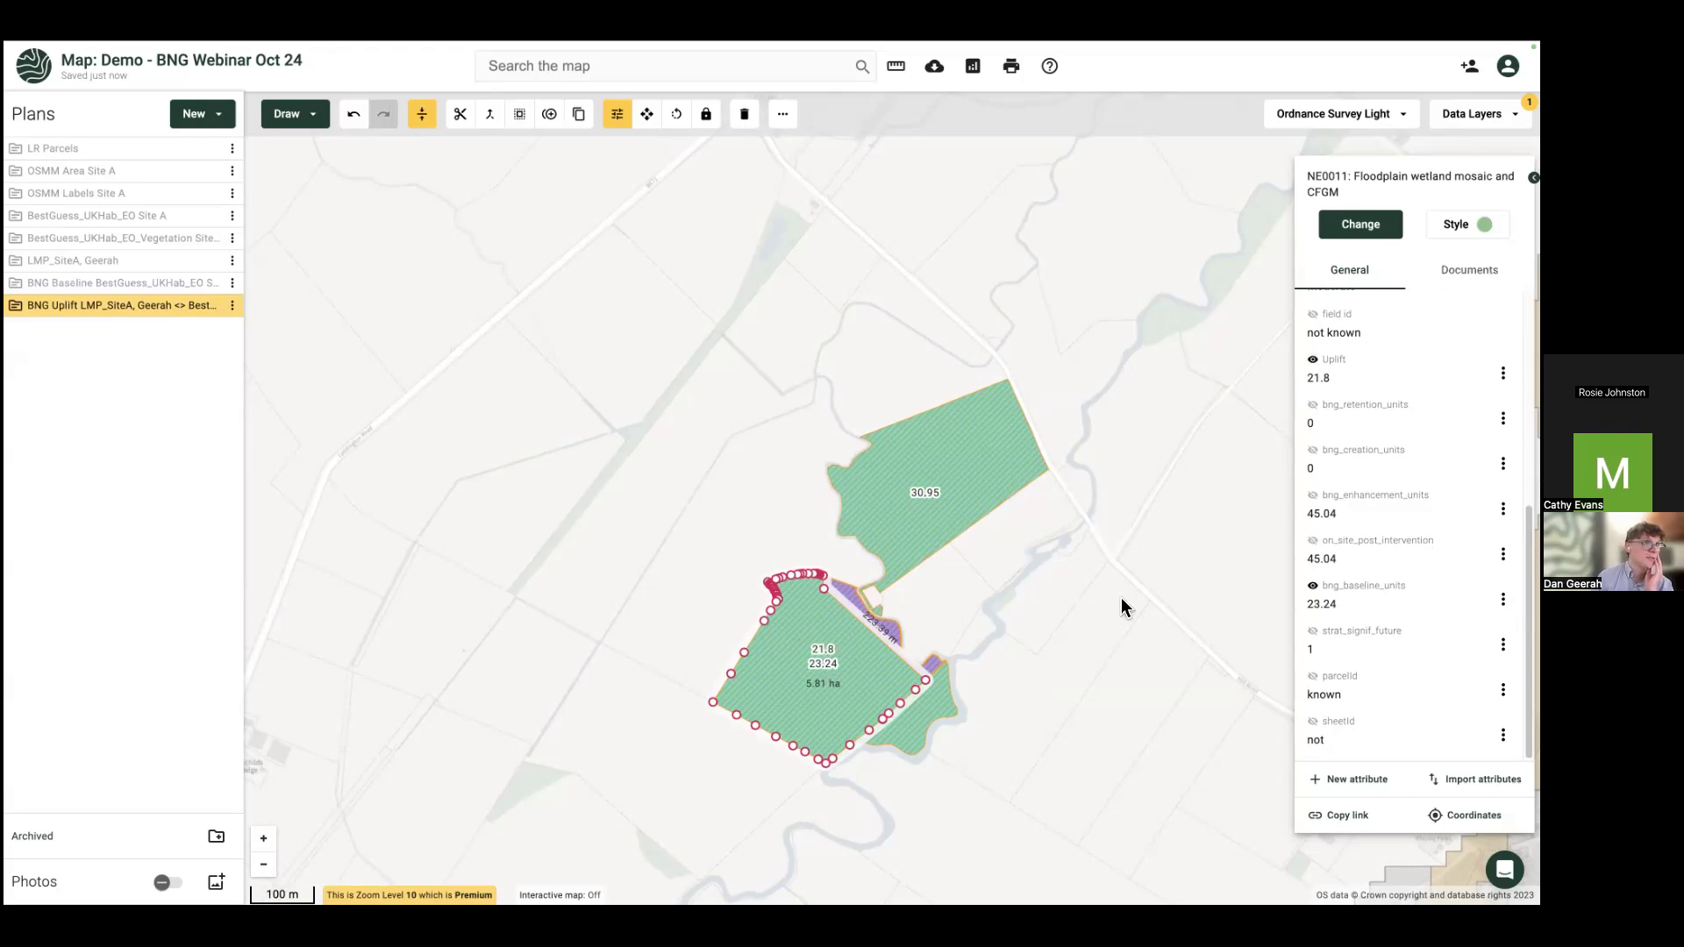
click(1312, 585)
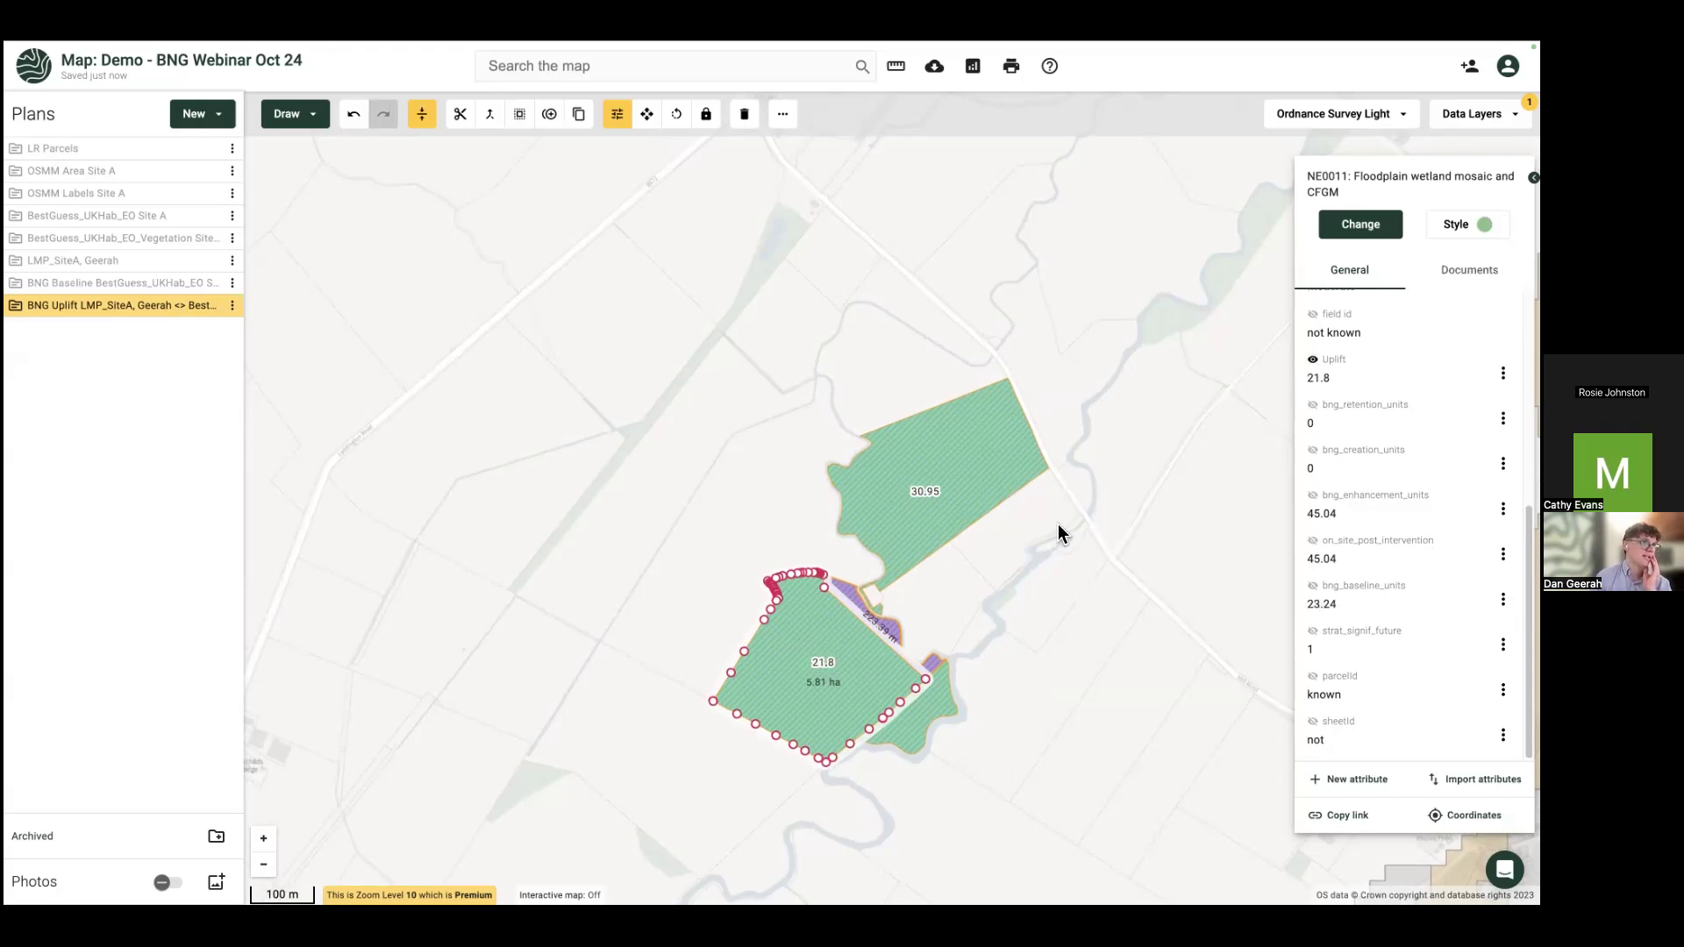
click(918, 452)
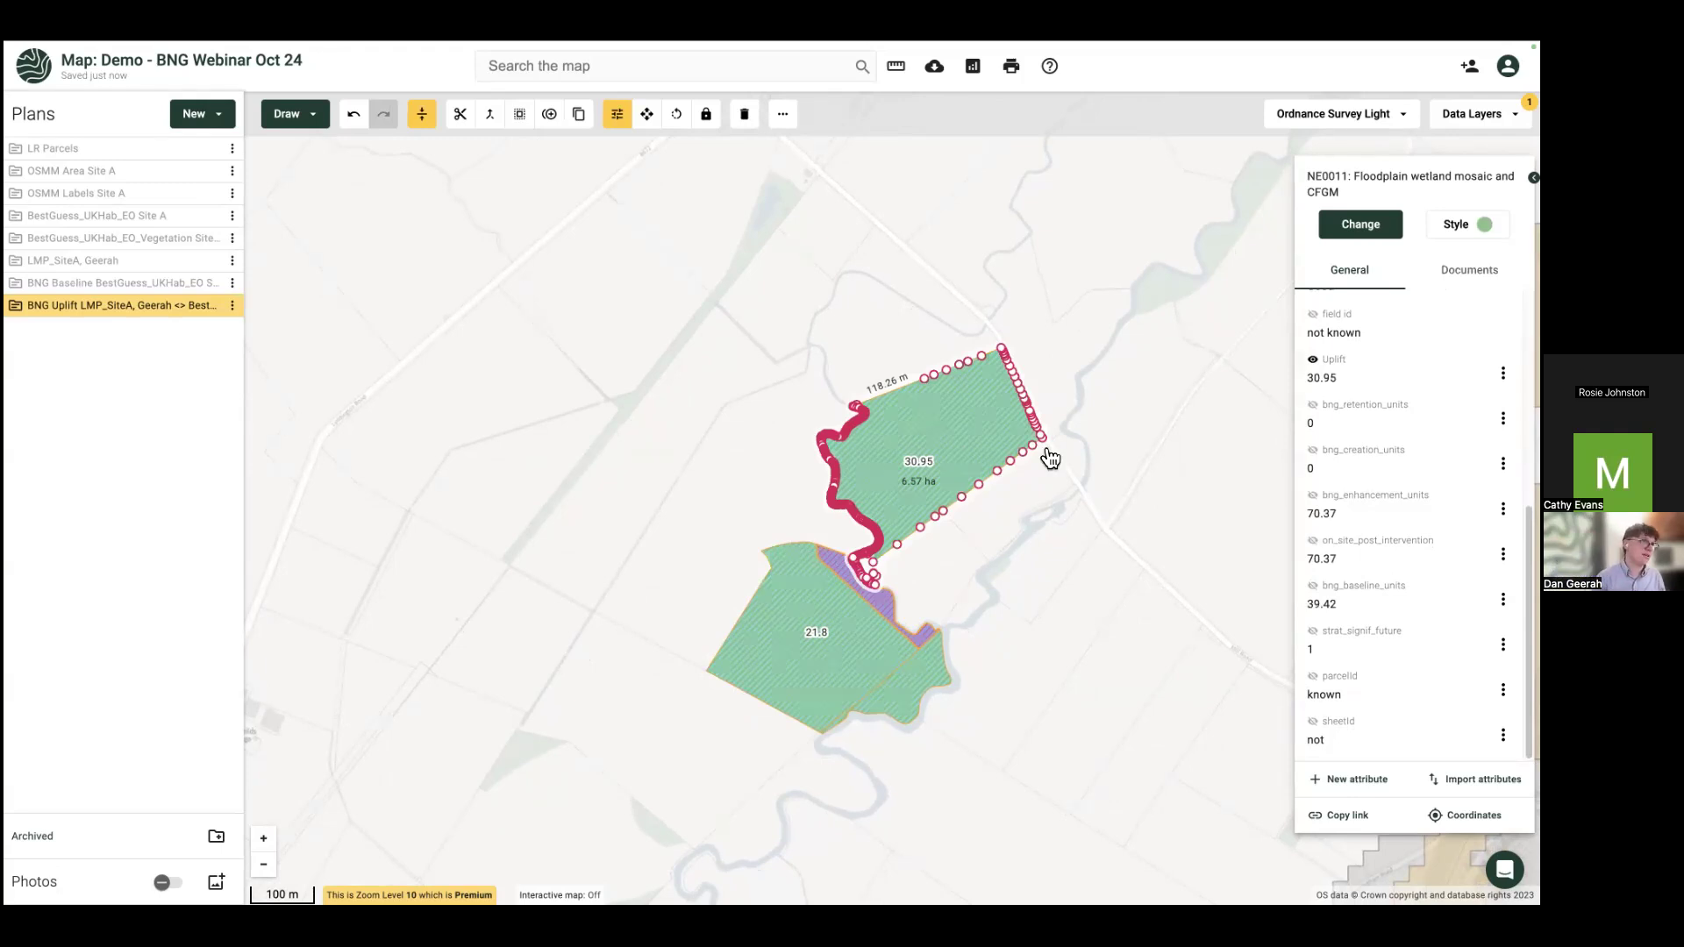
click(879, 640)
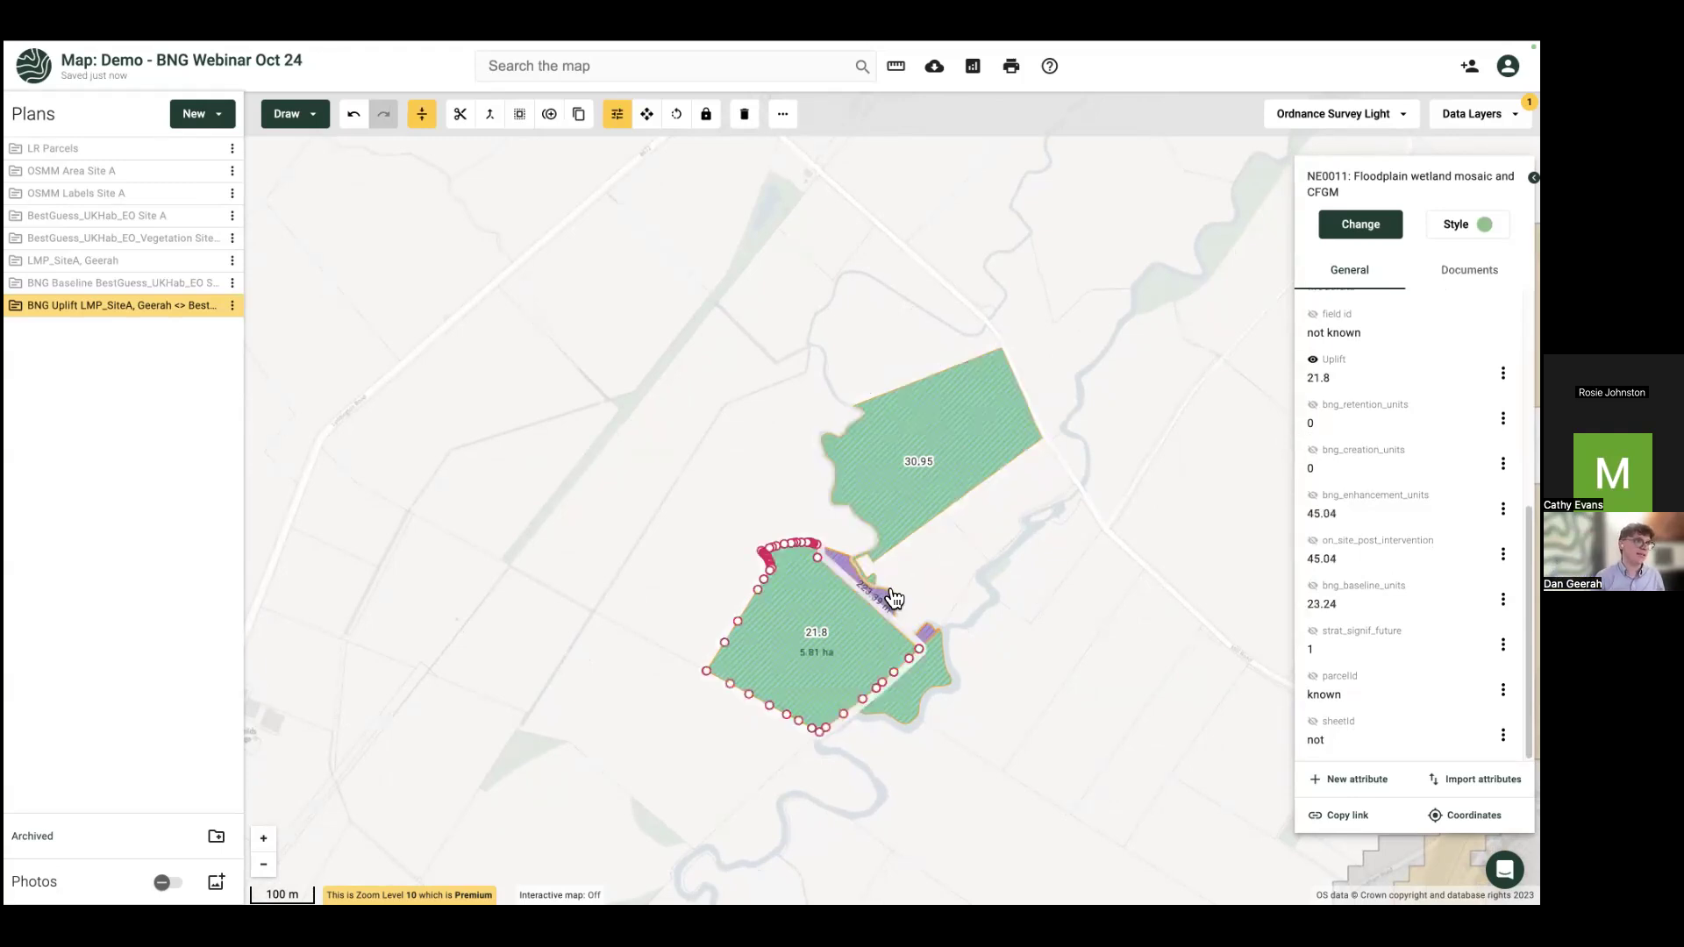
click(970, 445)
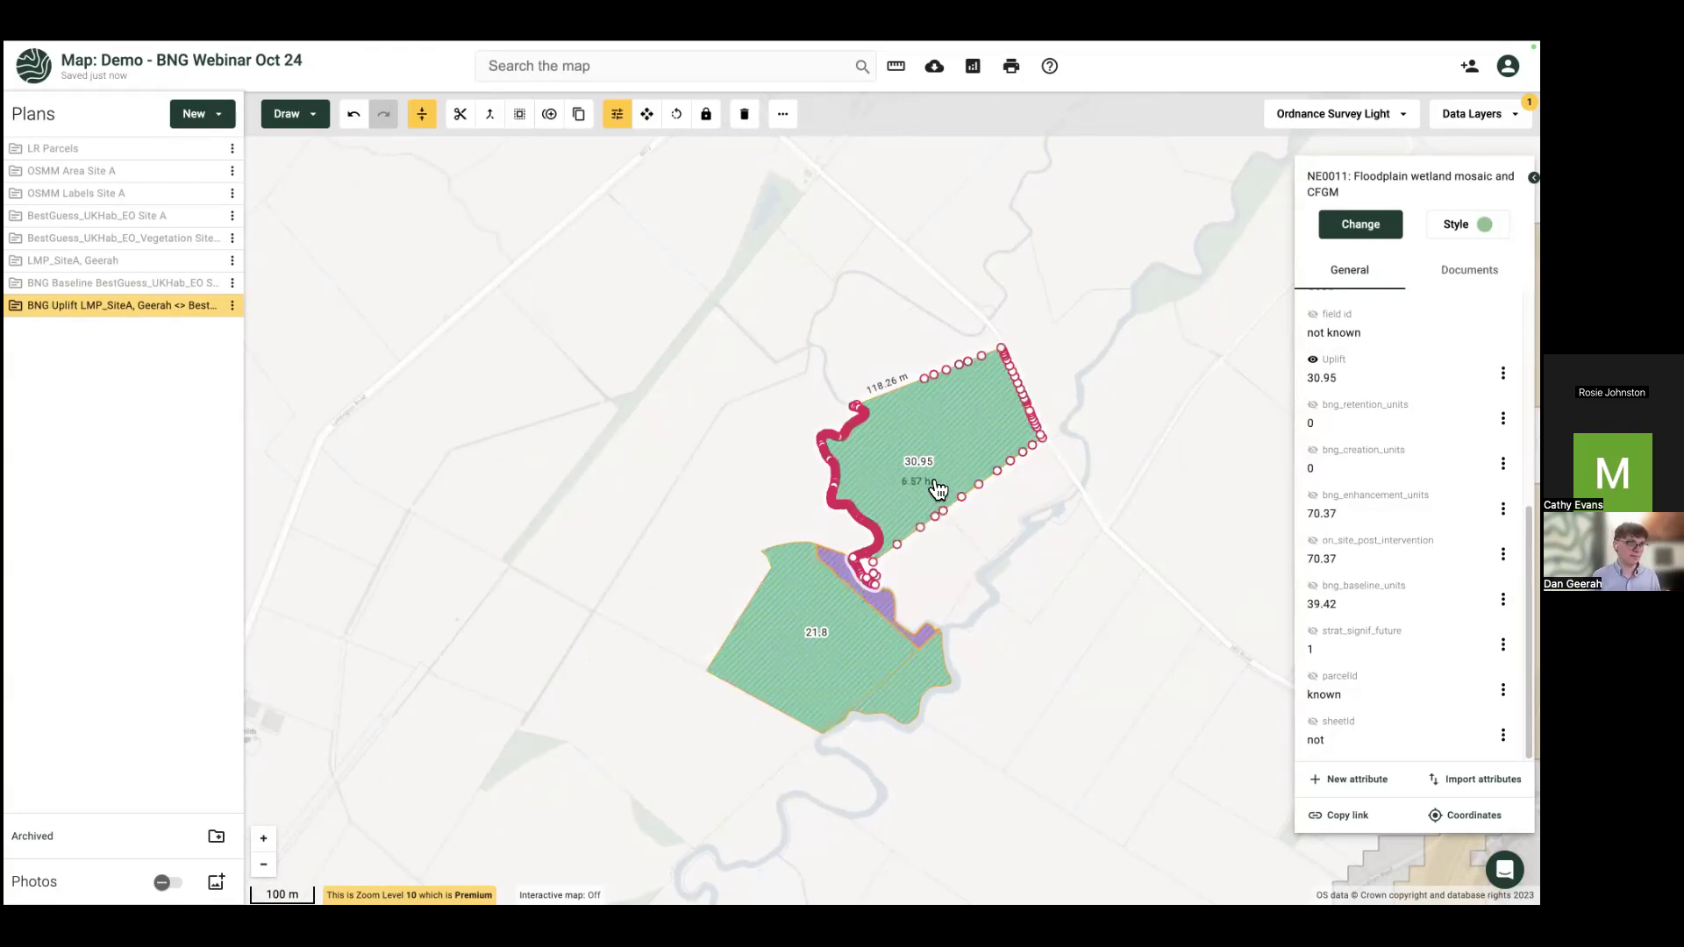
Step: Review the 21.8 parcel, deselect it, exit full screen and bring up the new-plan options
click(793, 656)
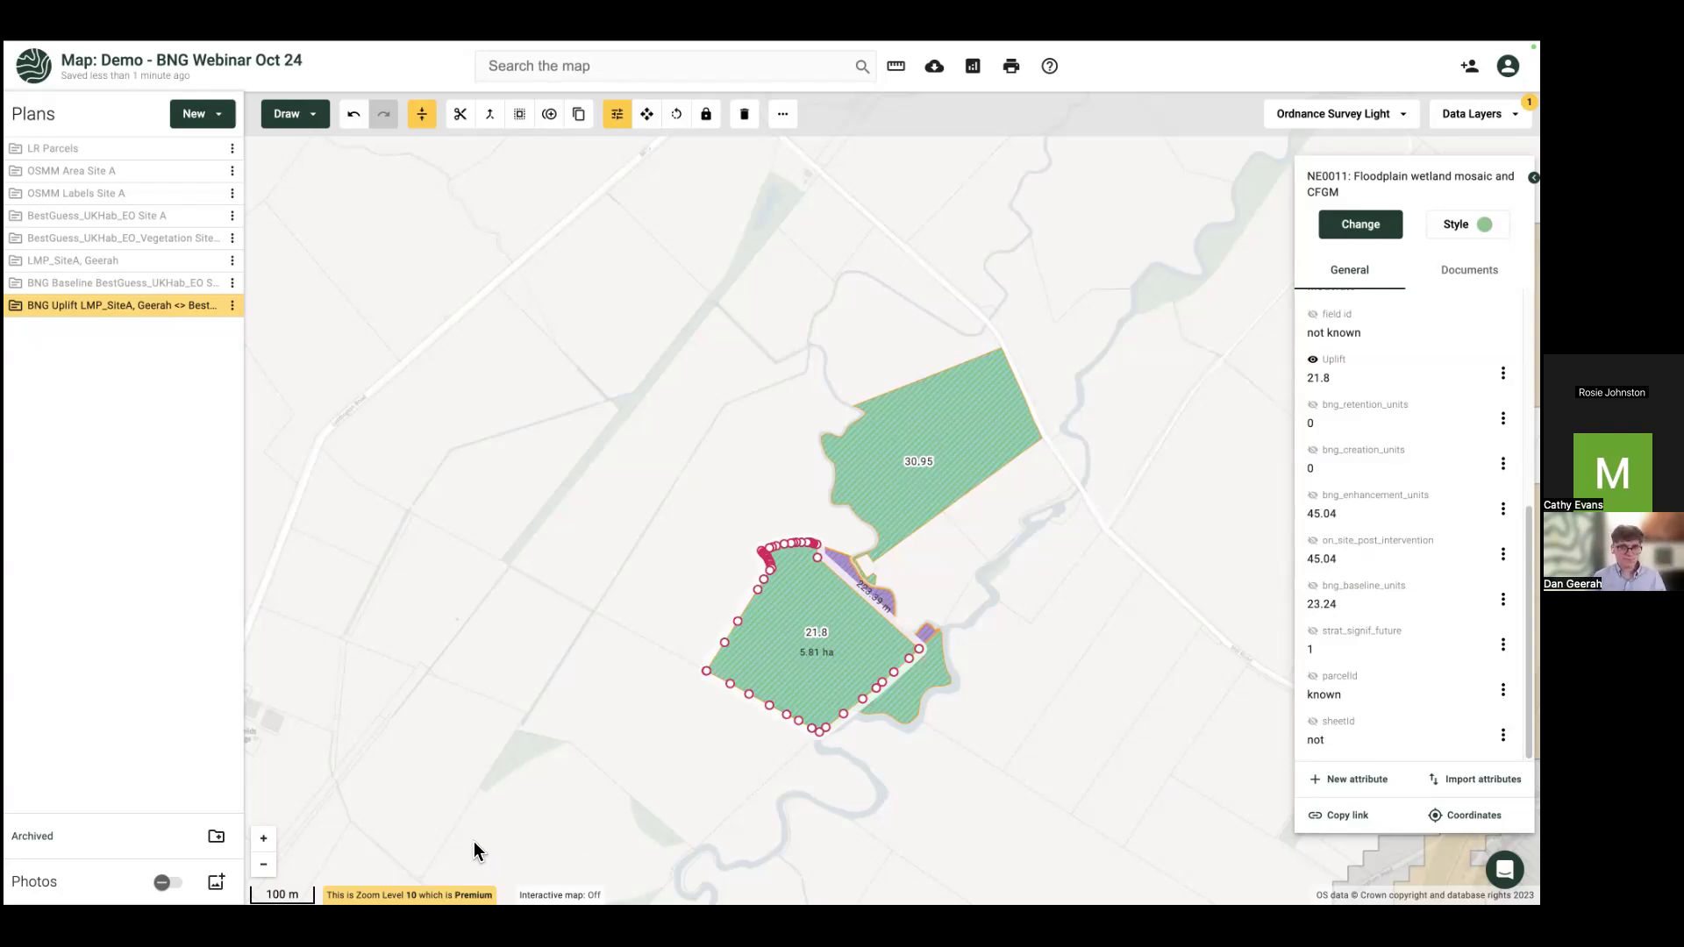
click(531, 503)
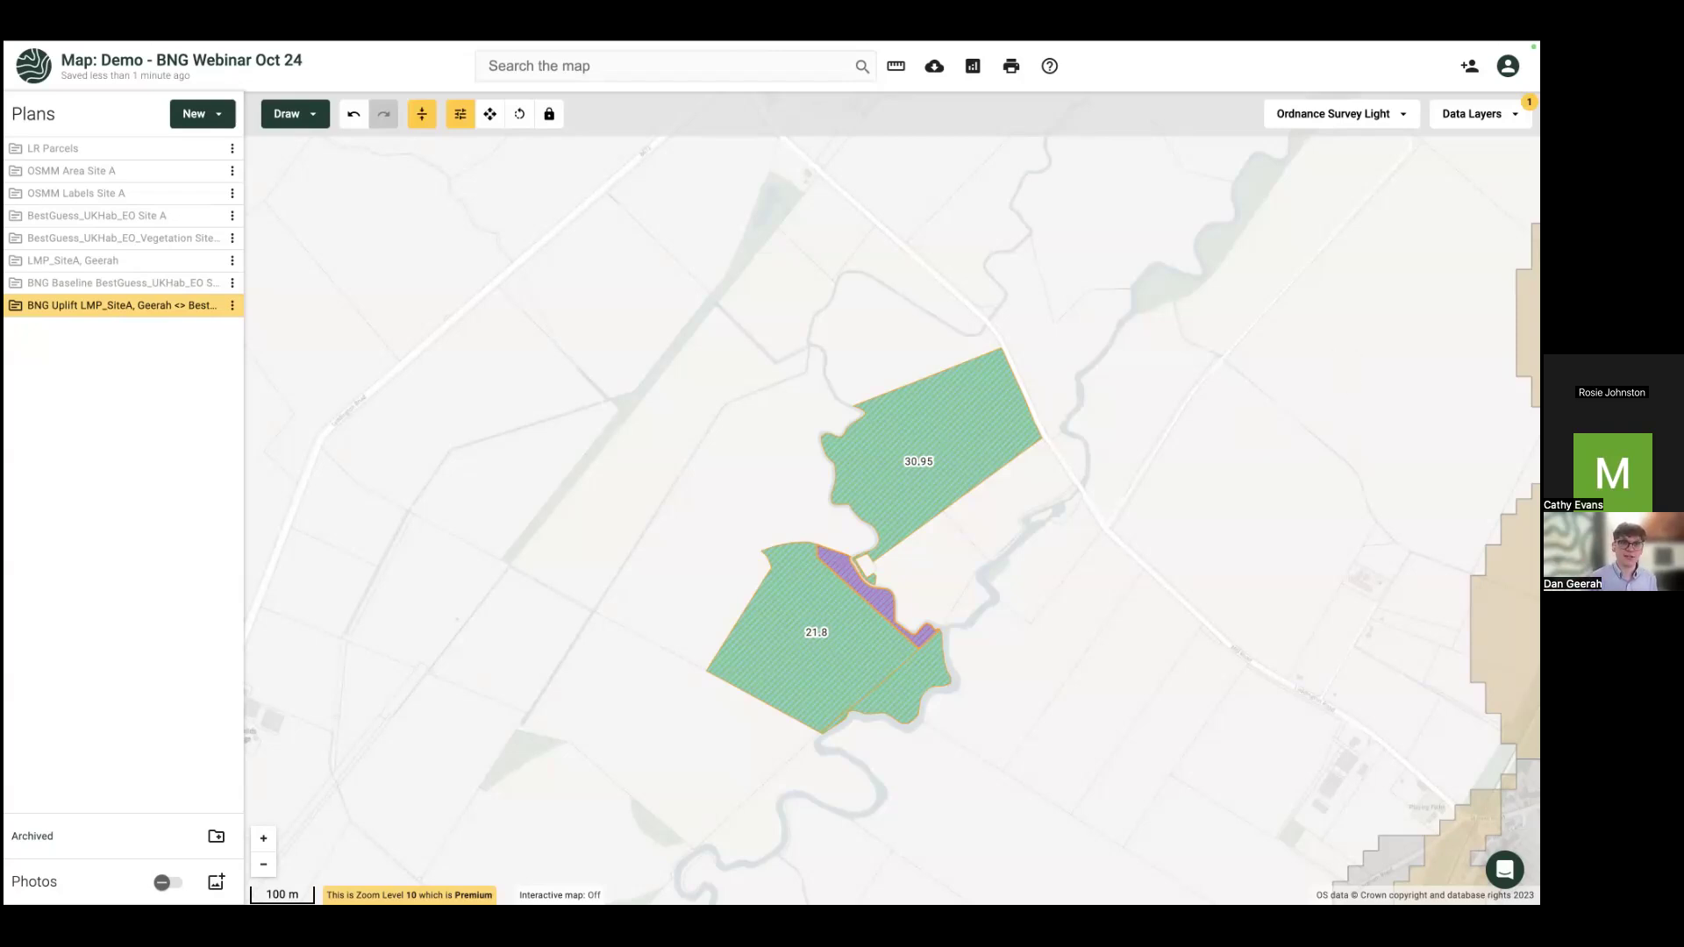
key(ctrl+super+f)
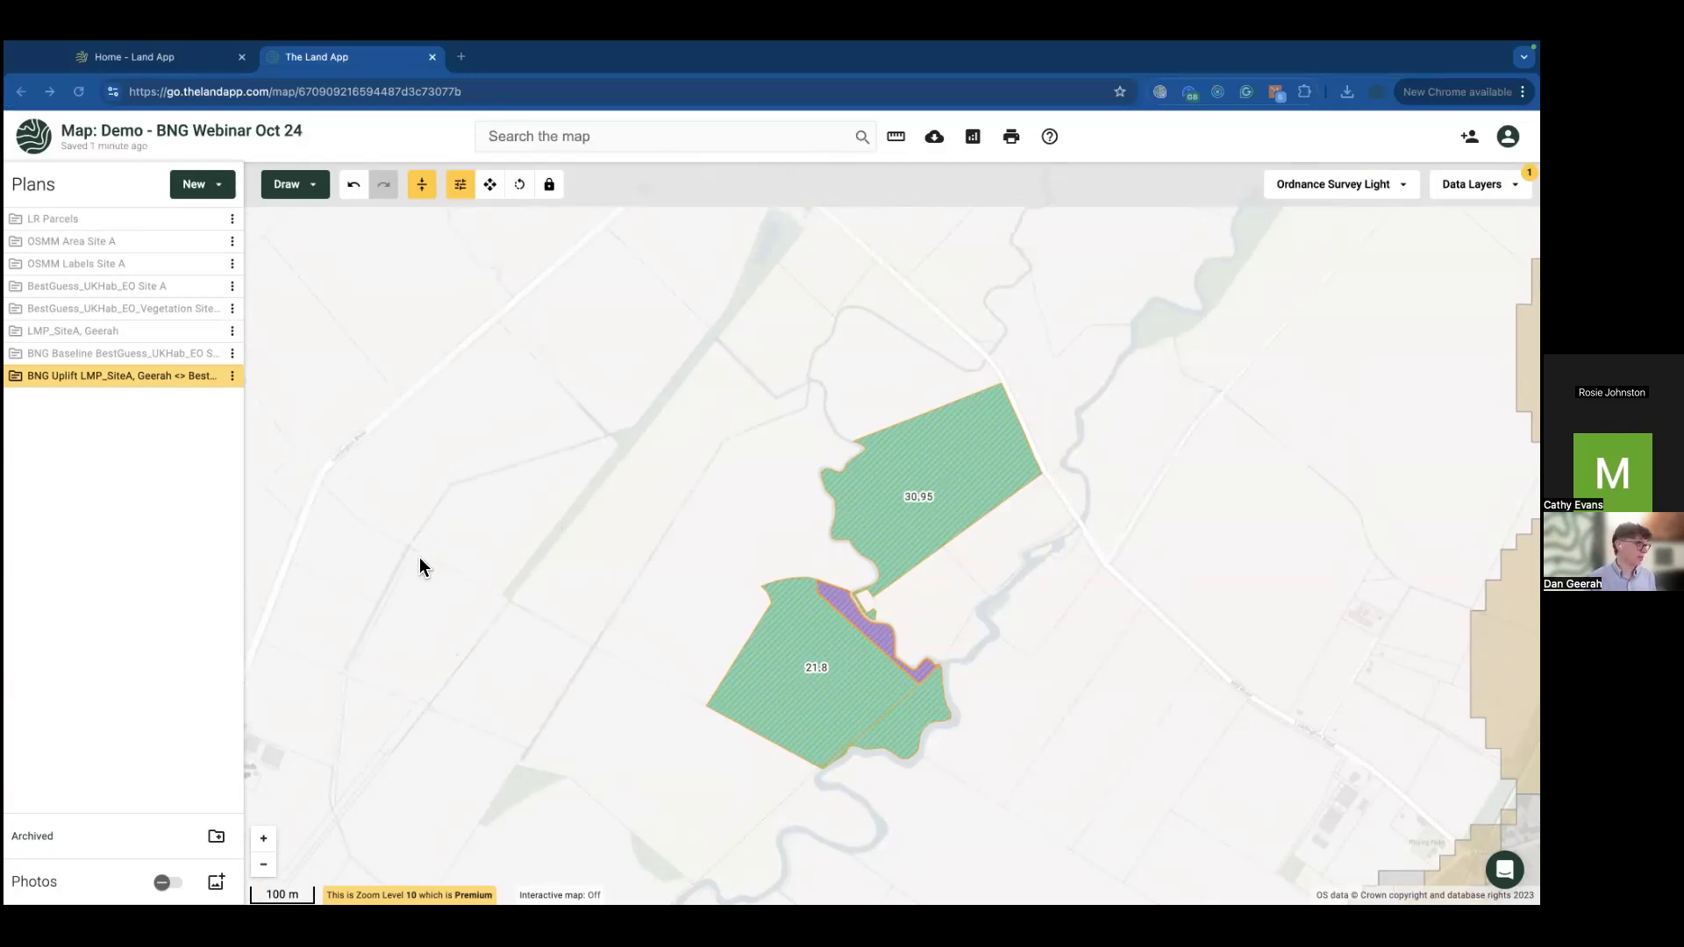
click(232, 197)
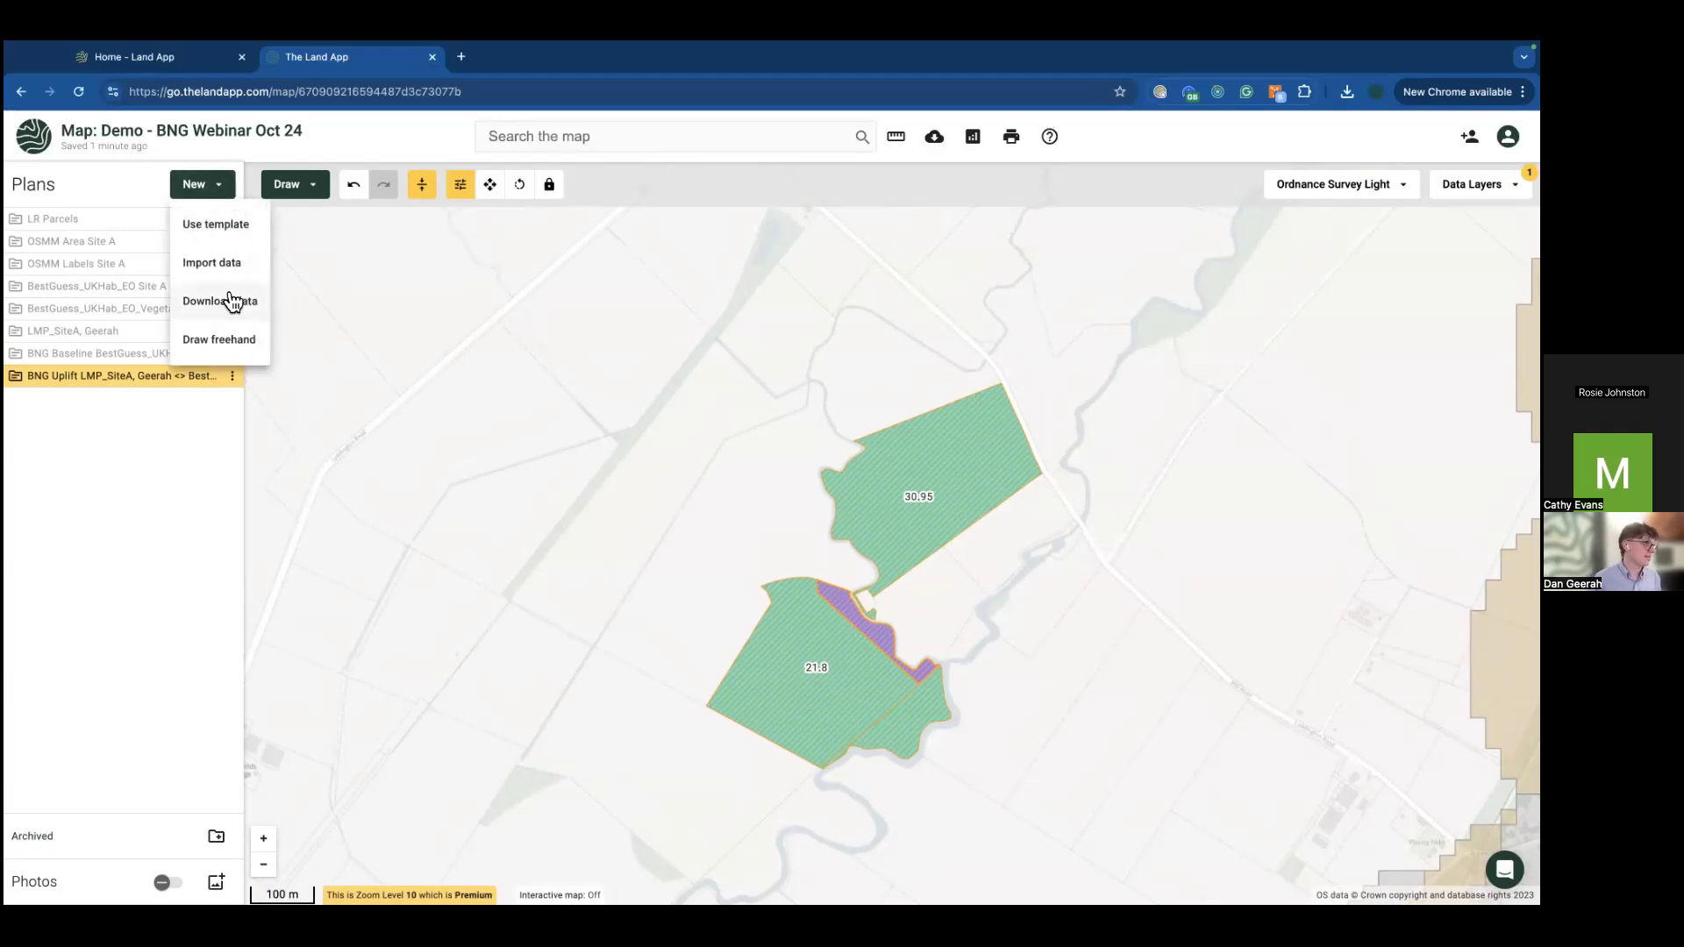
Step: Hide BNG Uplift and import the holding's Rural Payments Land Covers as a Basic Payment Scheme plan
click(174, 444)
click(210, 378)
click(206, 186)
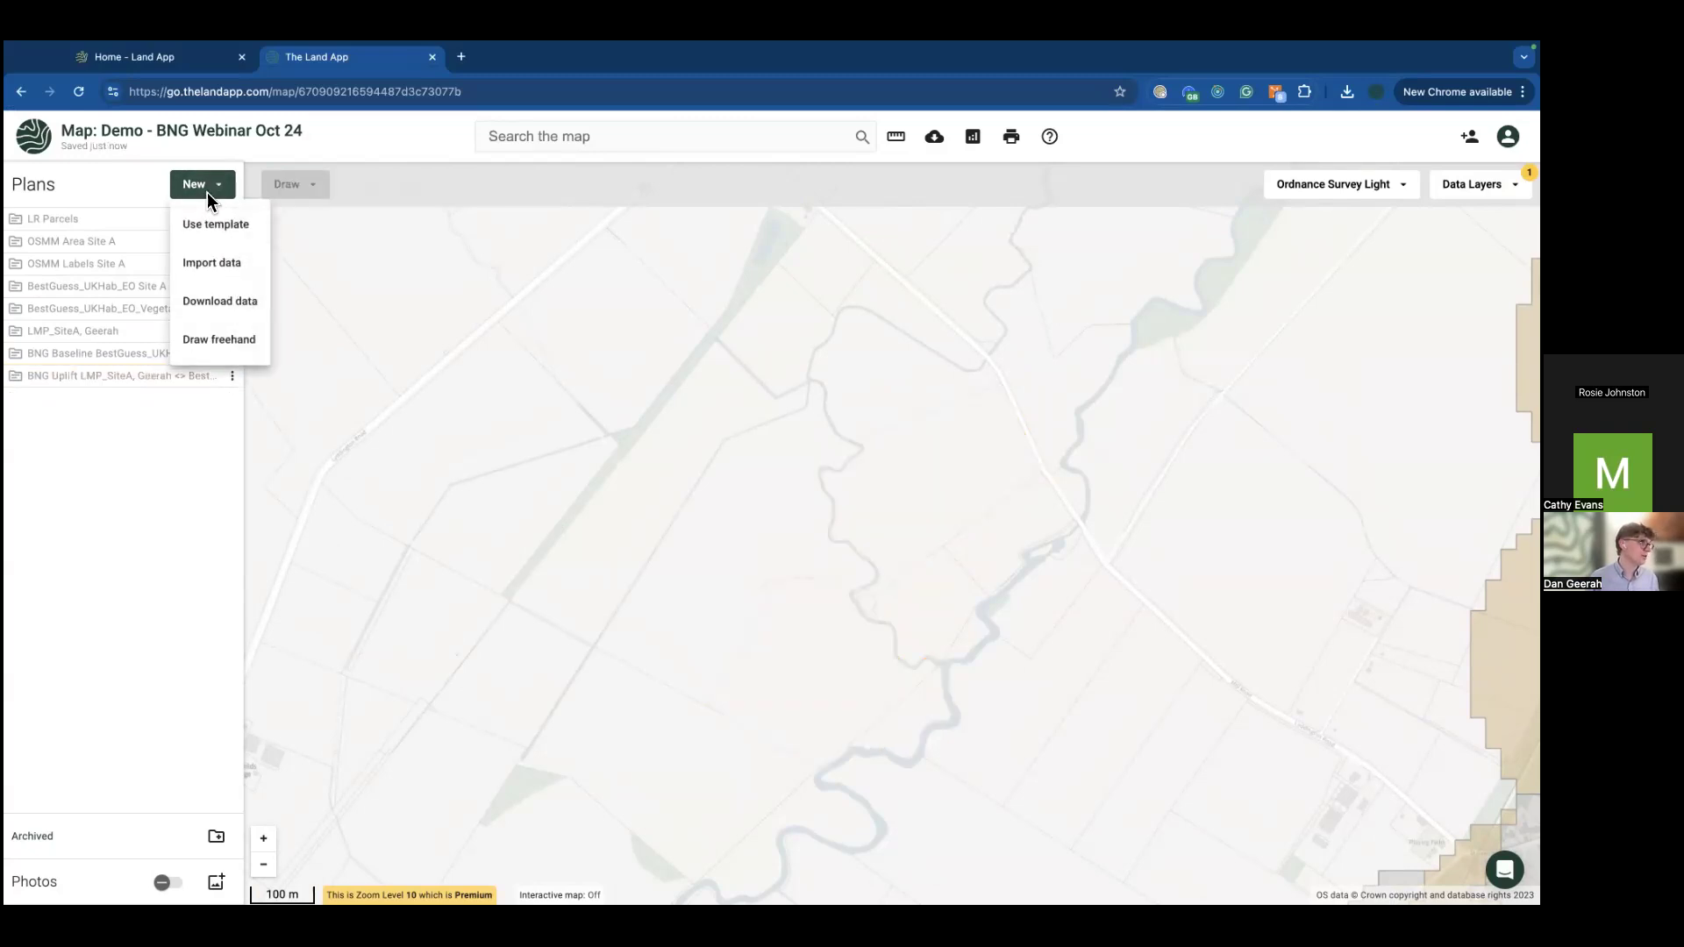
click(210, 263)
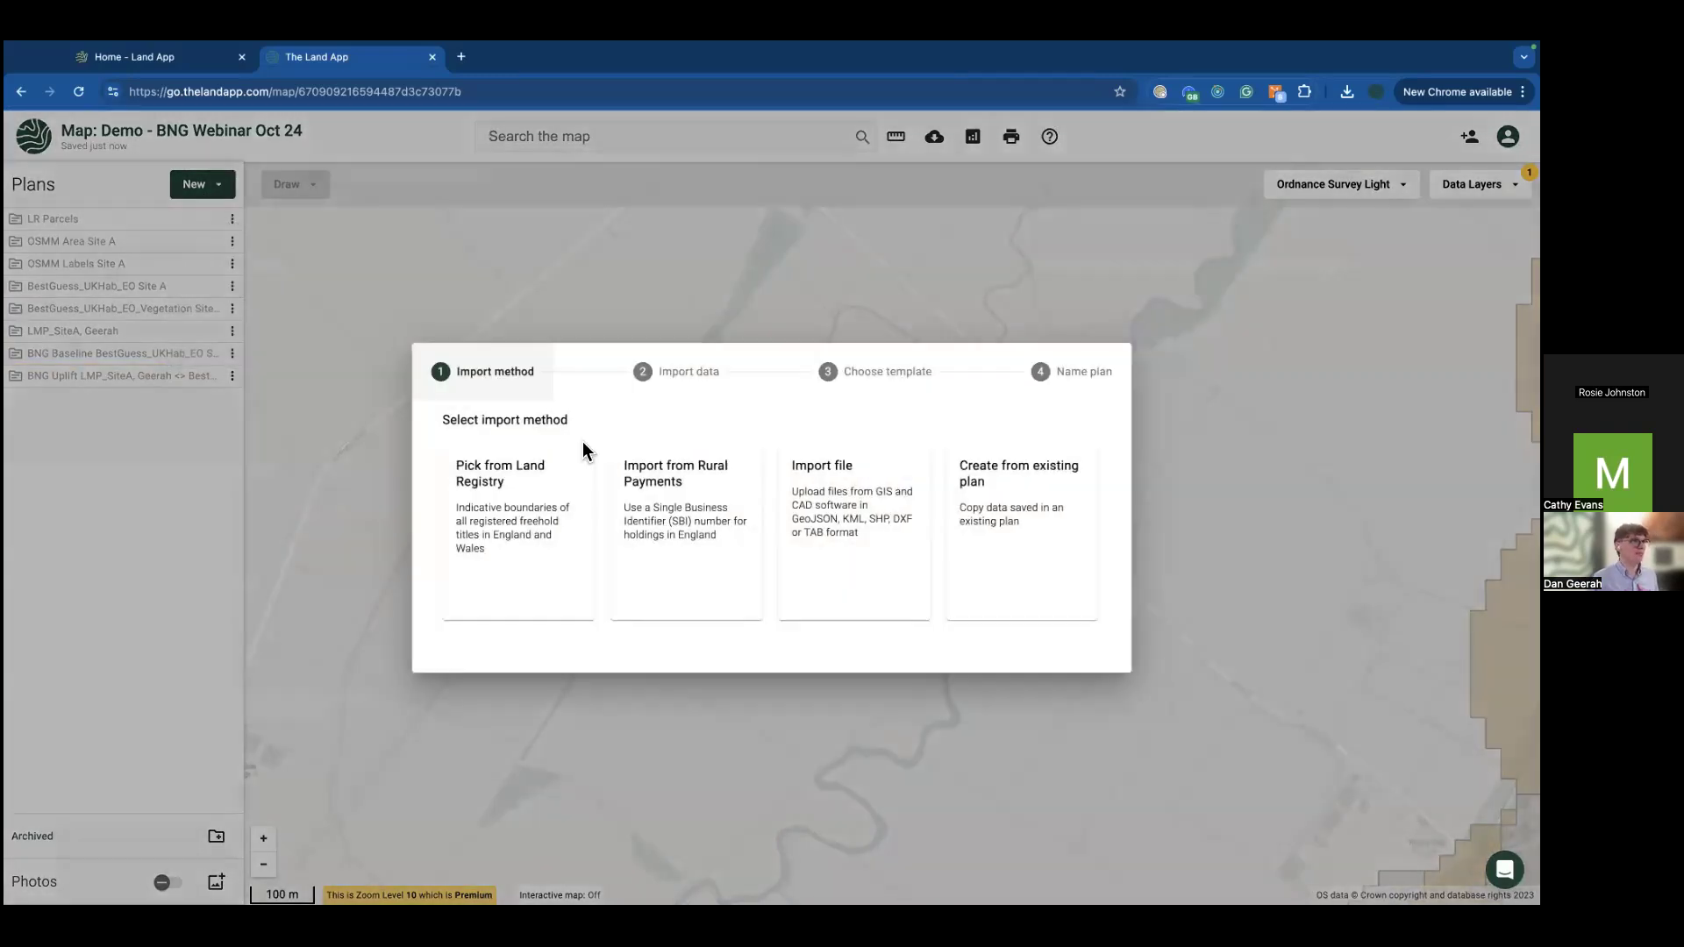
click(687, 520)
click(636, 428)
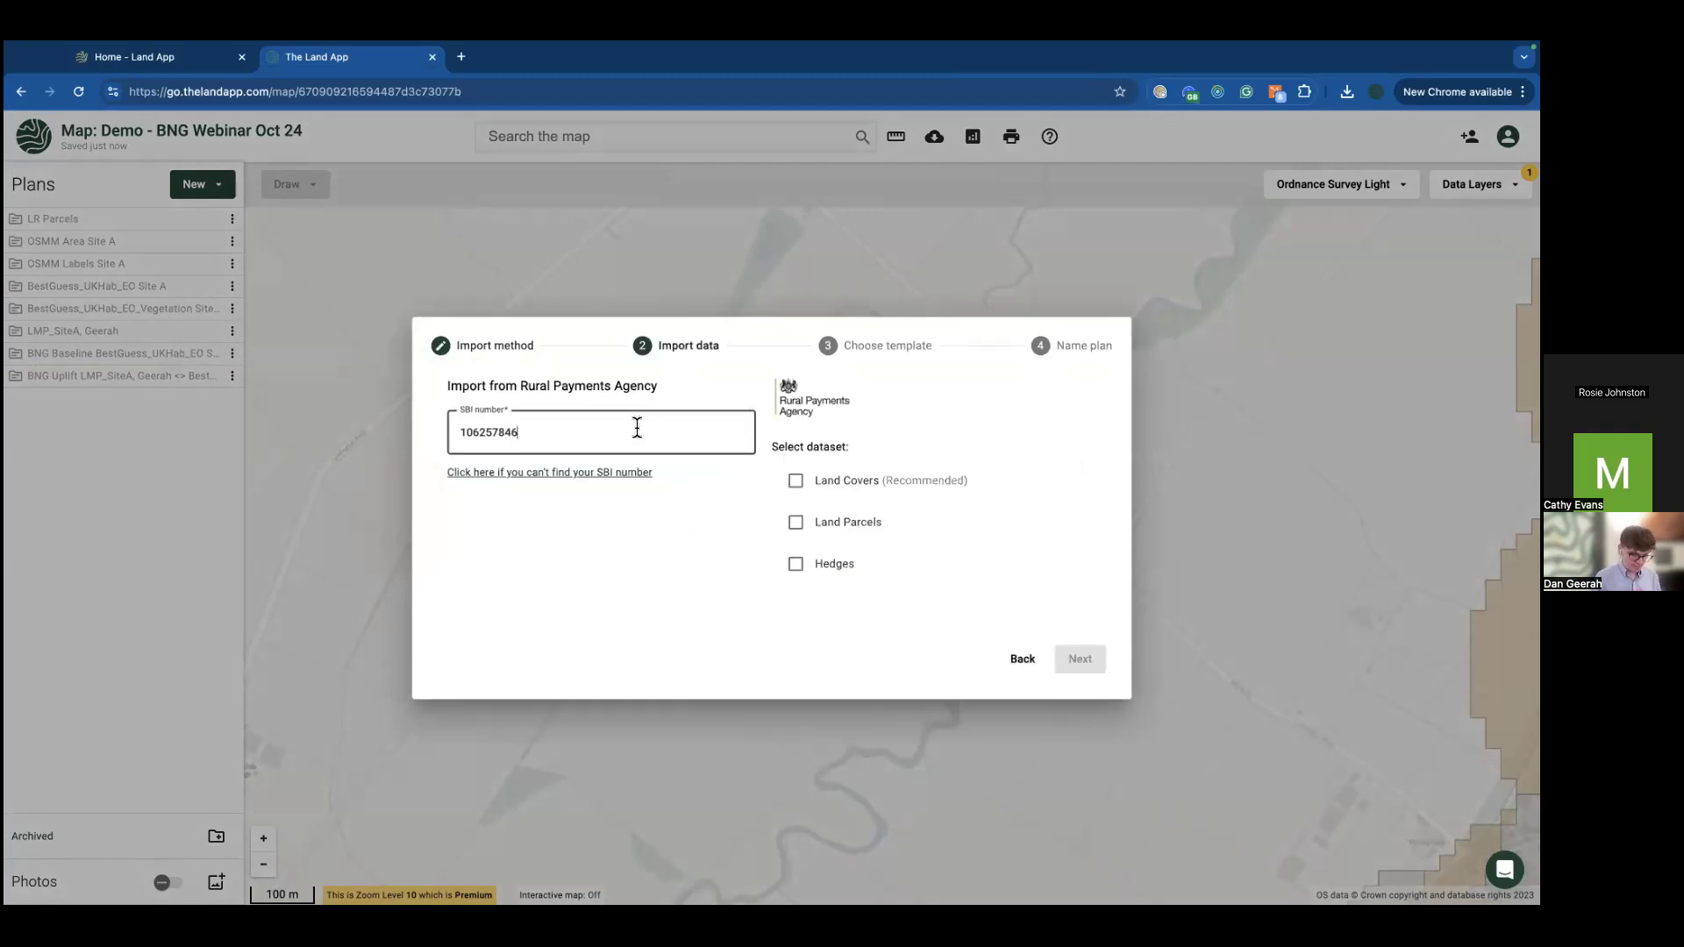
click(835, 495)
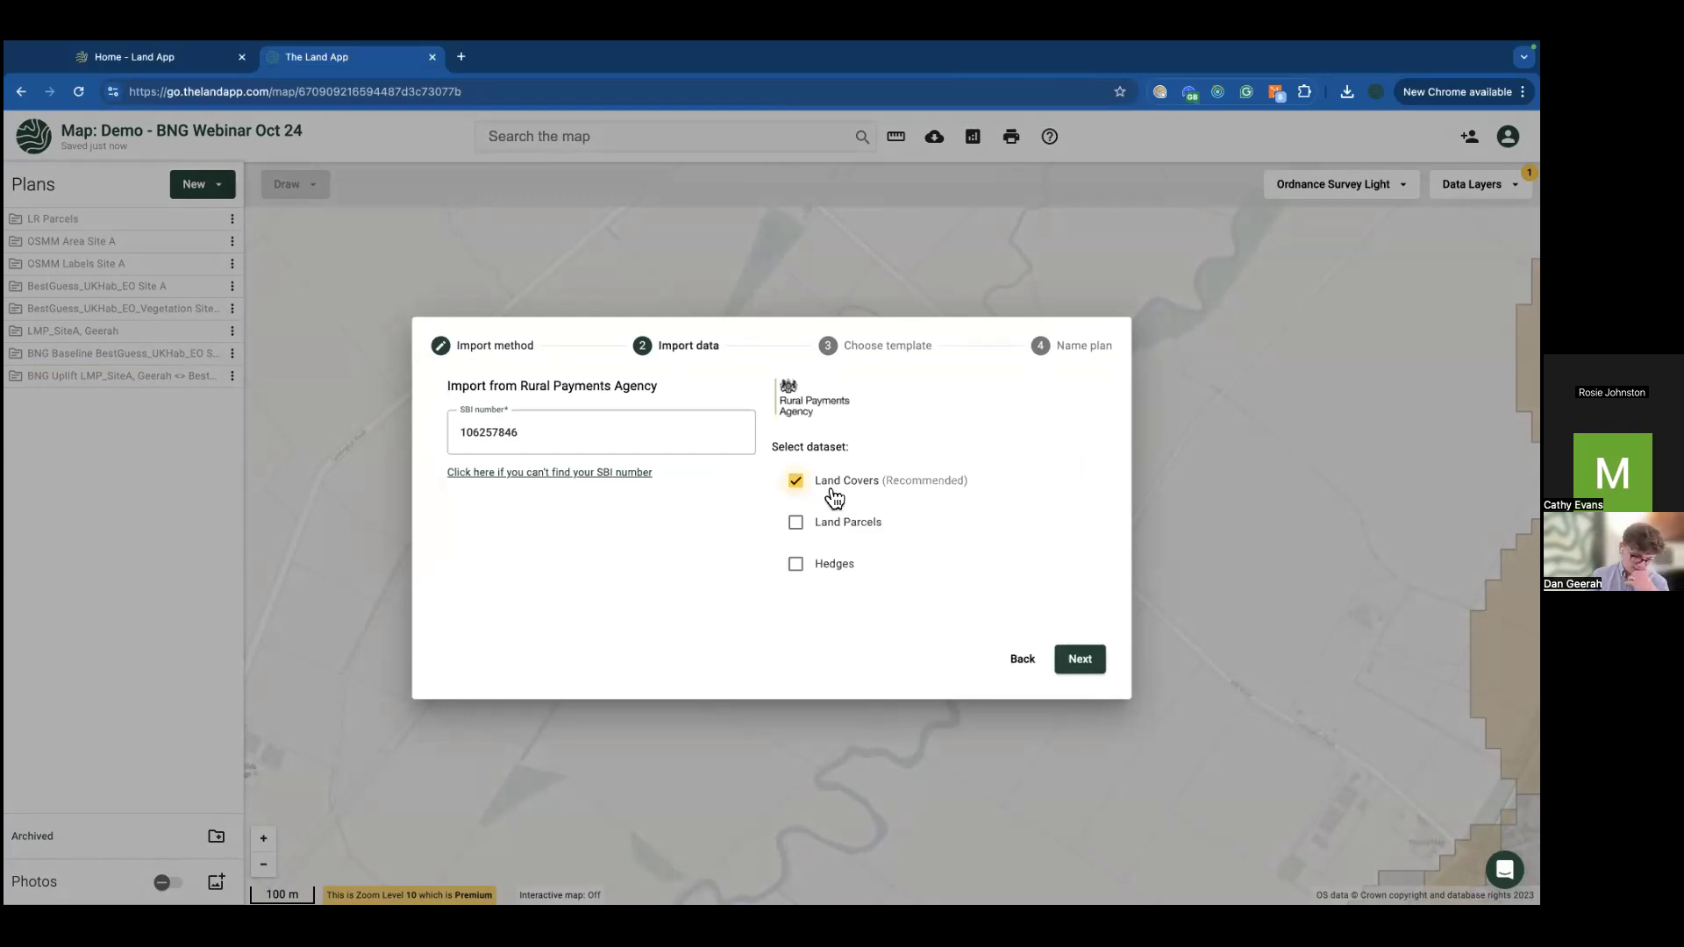
click(1077, 665)
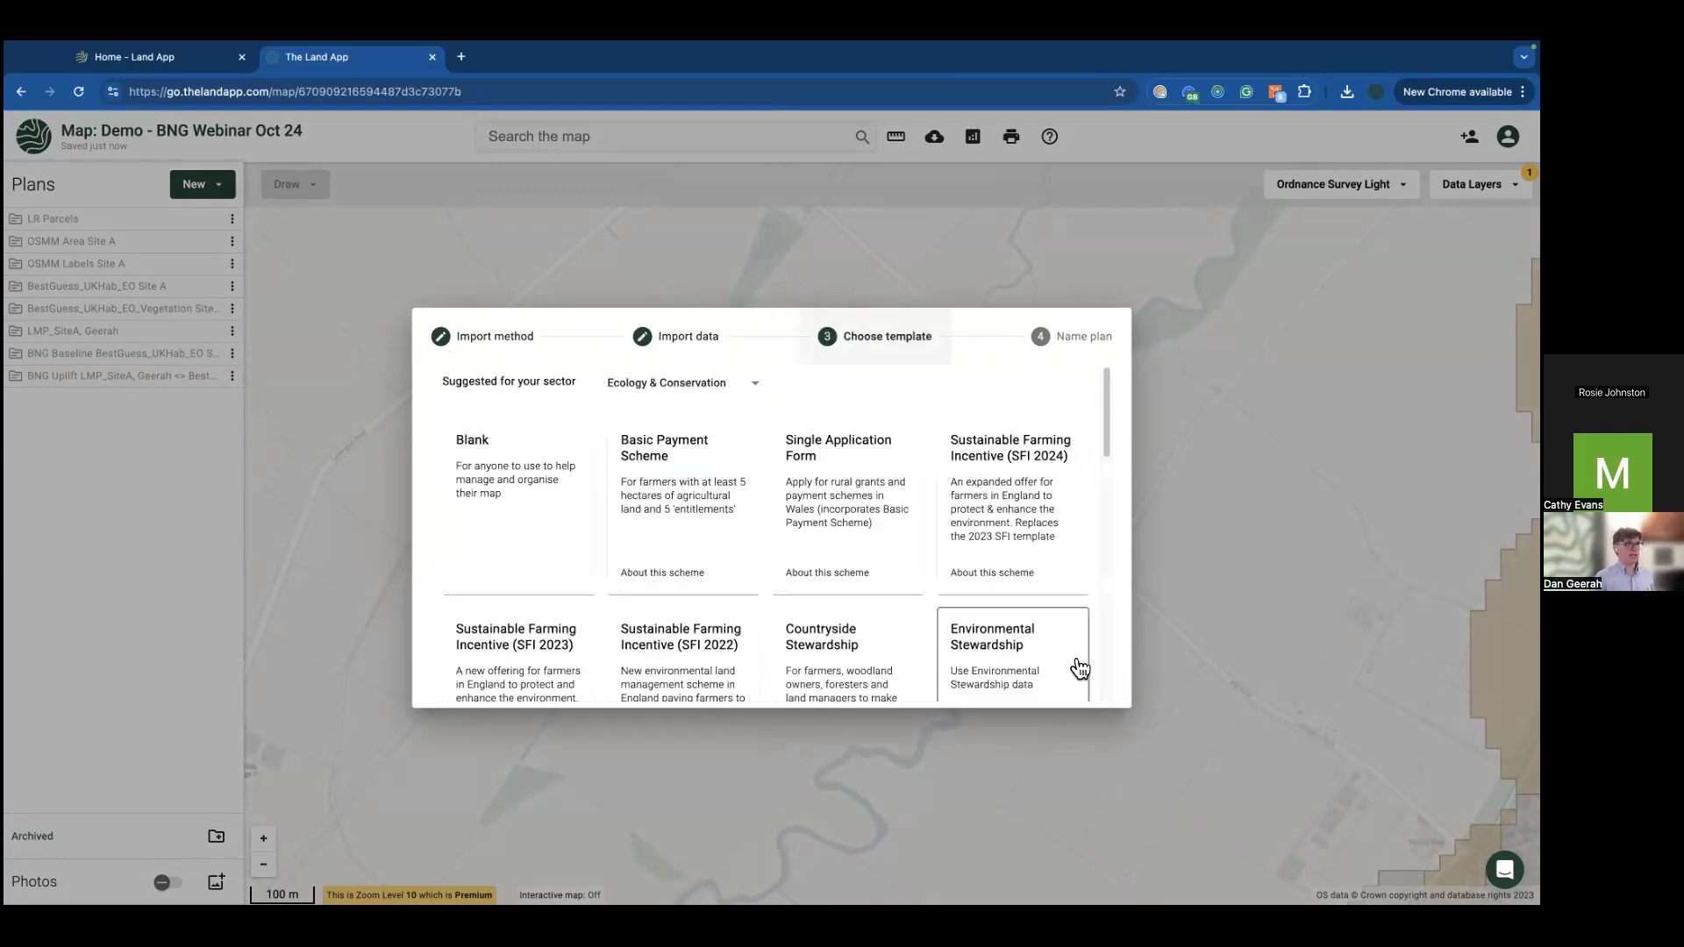
click(701, 504)
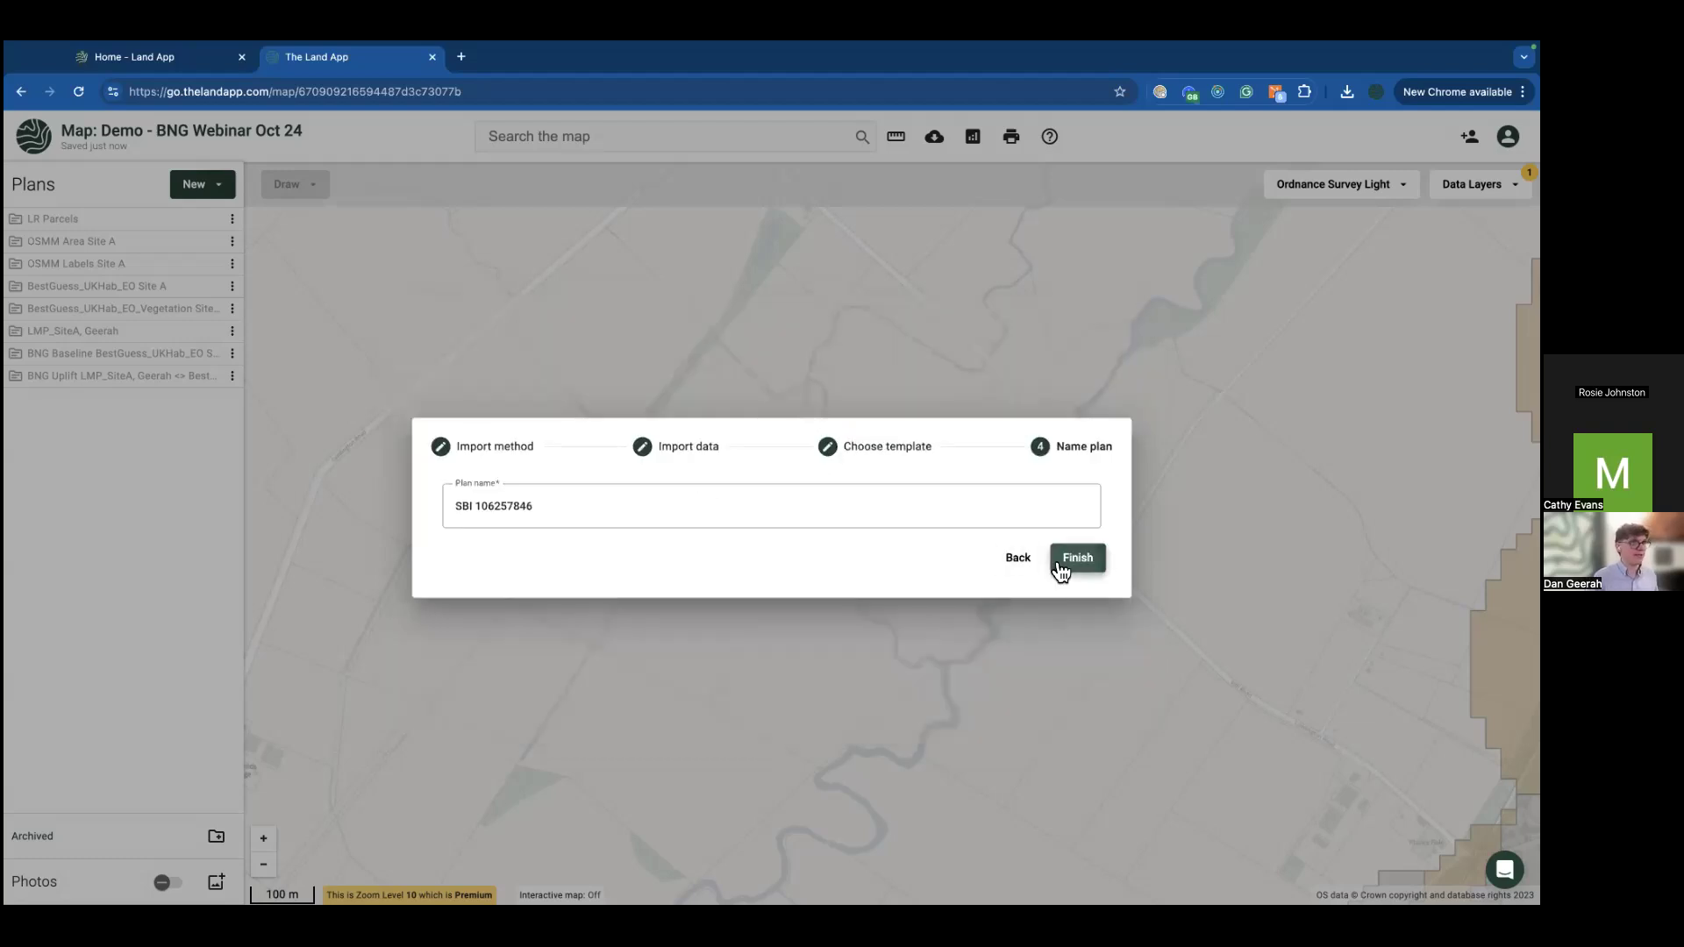
click(1058, 566)
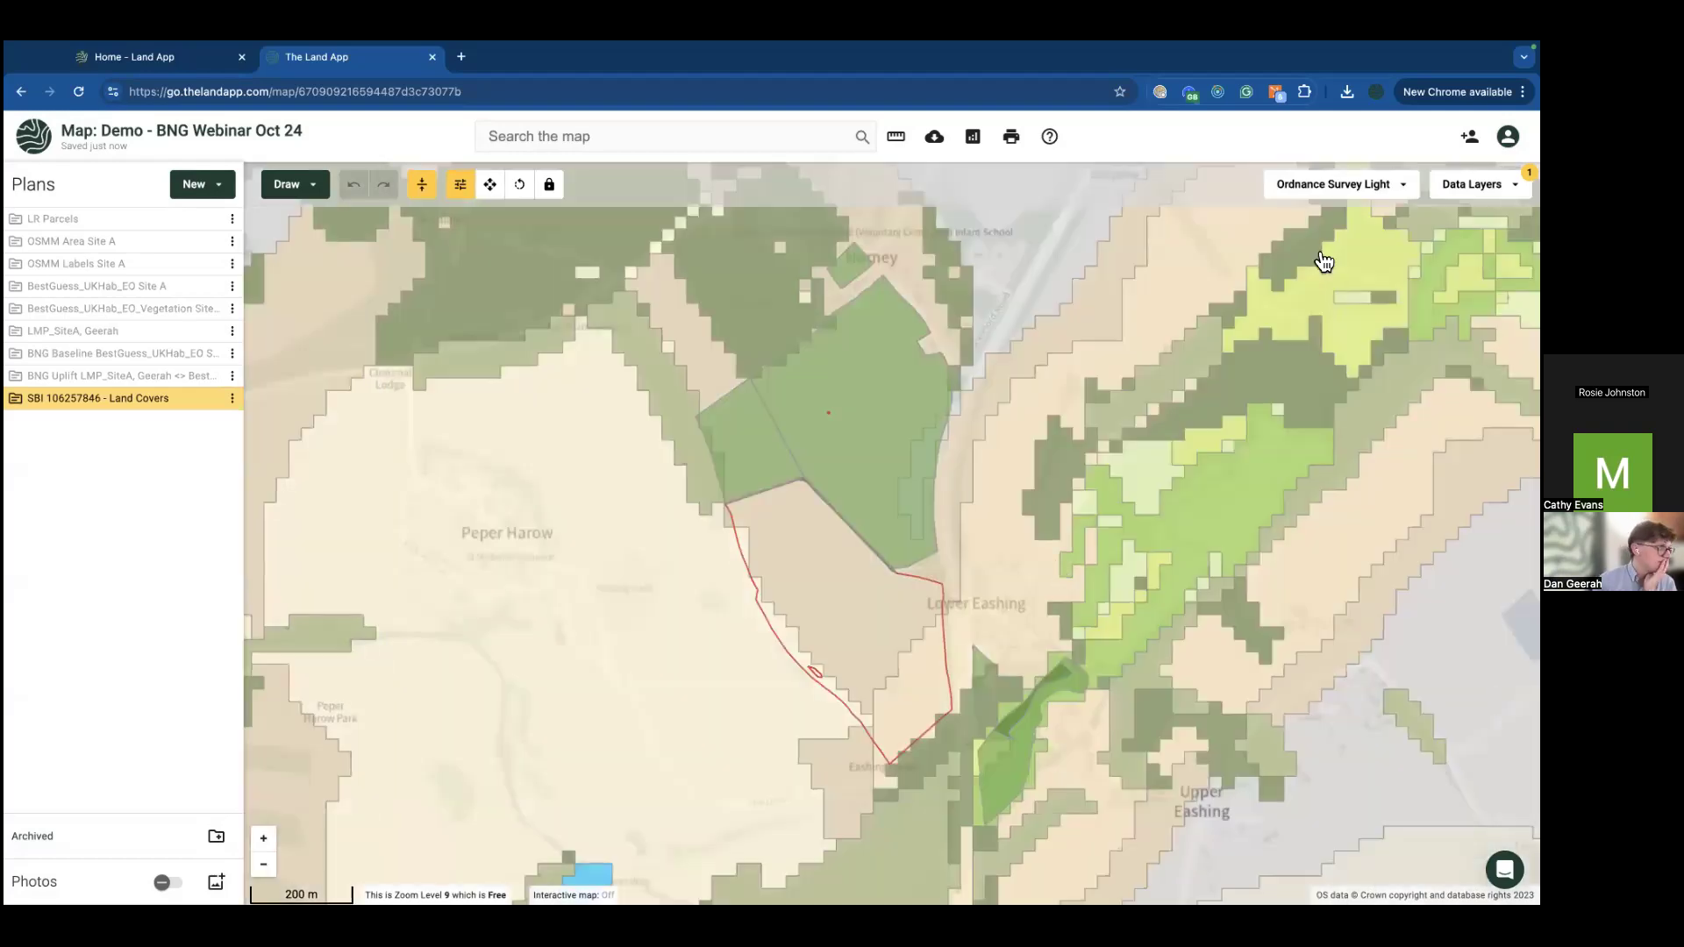
Step: Reset the map's data layers to clear the extra overlay
click(1479, 184)
click(1498, 210)
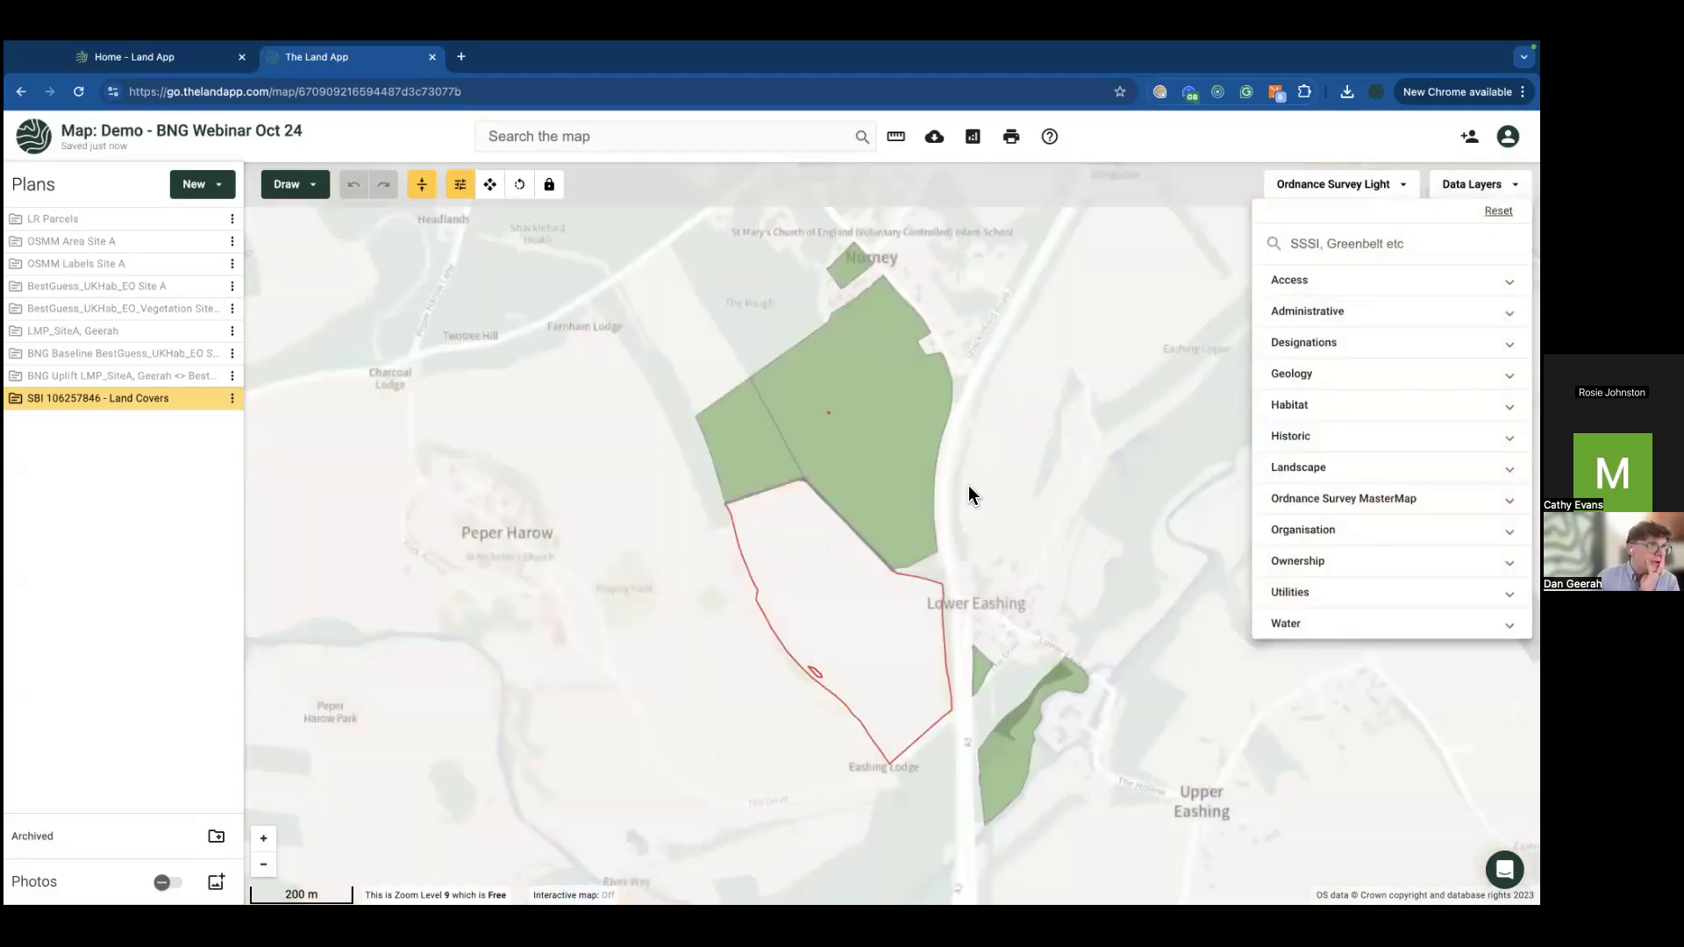
click(684, 568)
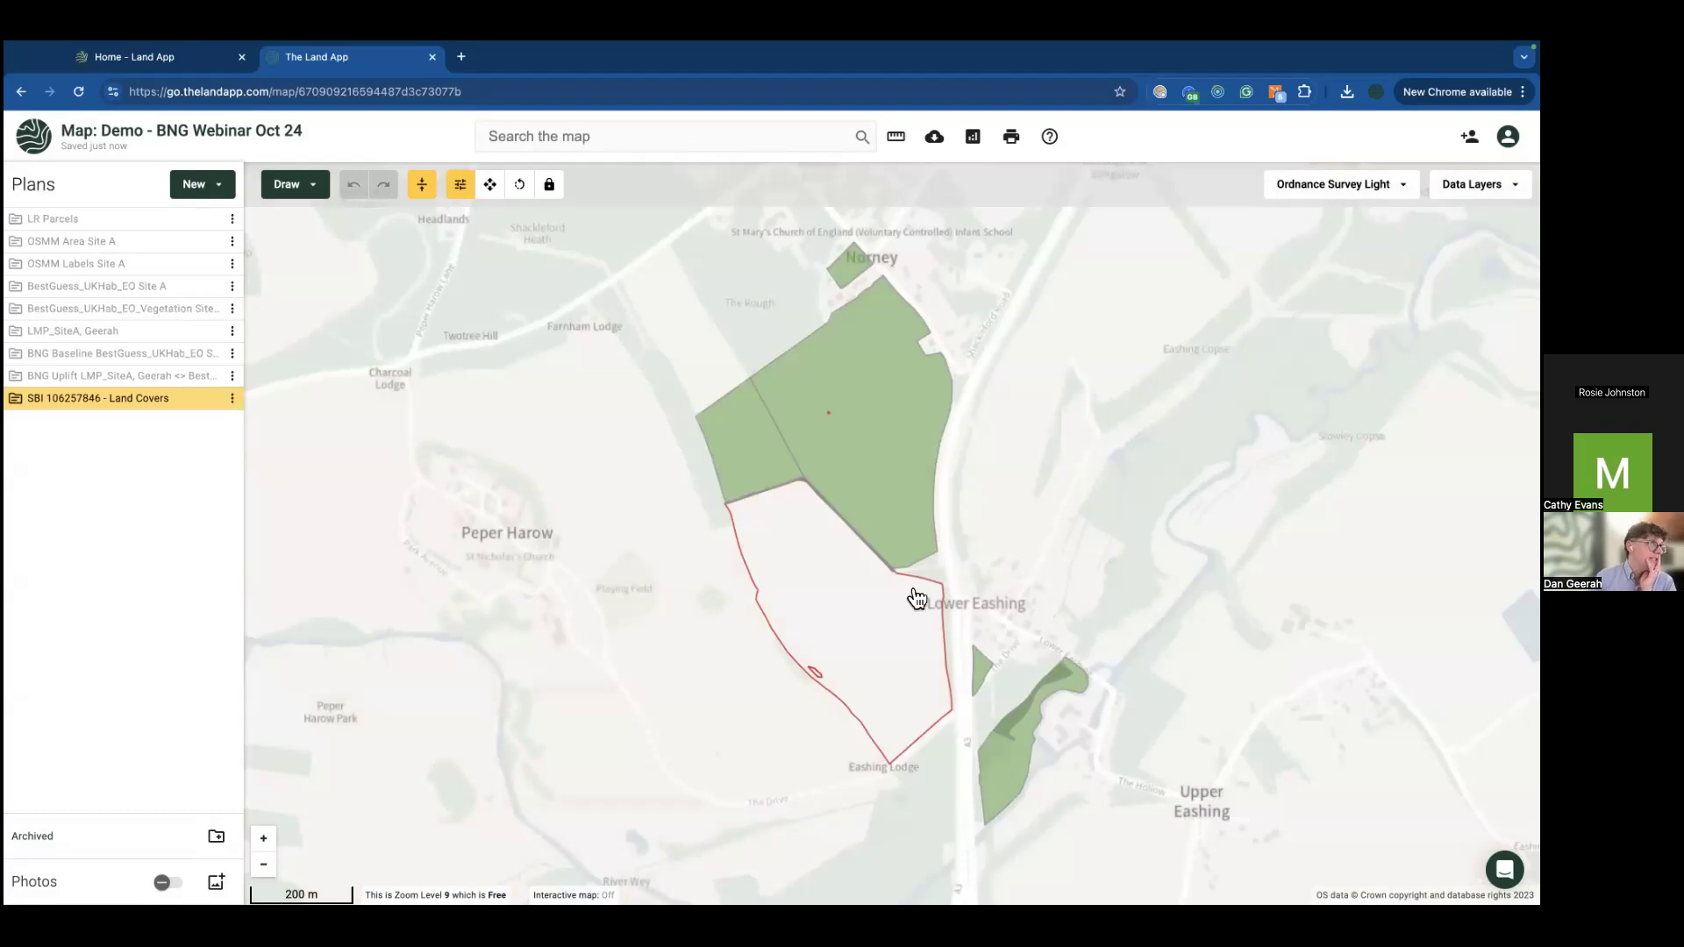
Step: Classify the 13.67 ha arable field as LG11 Lucerne-type leguminous nitrogen-fixing crop
click(877, 462)
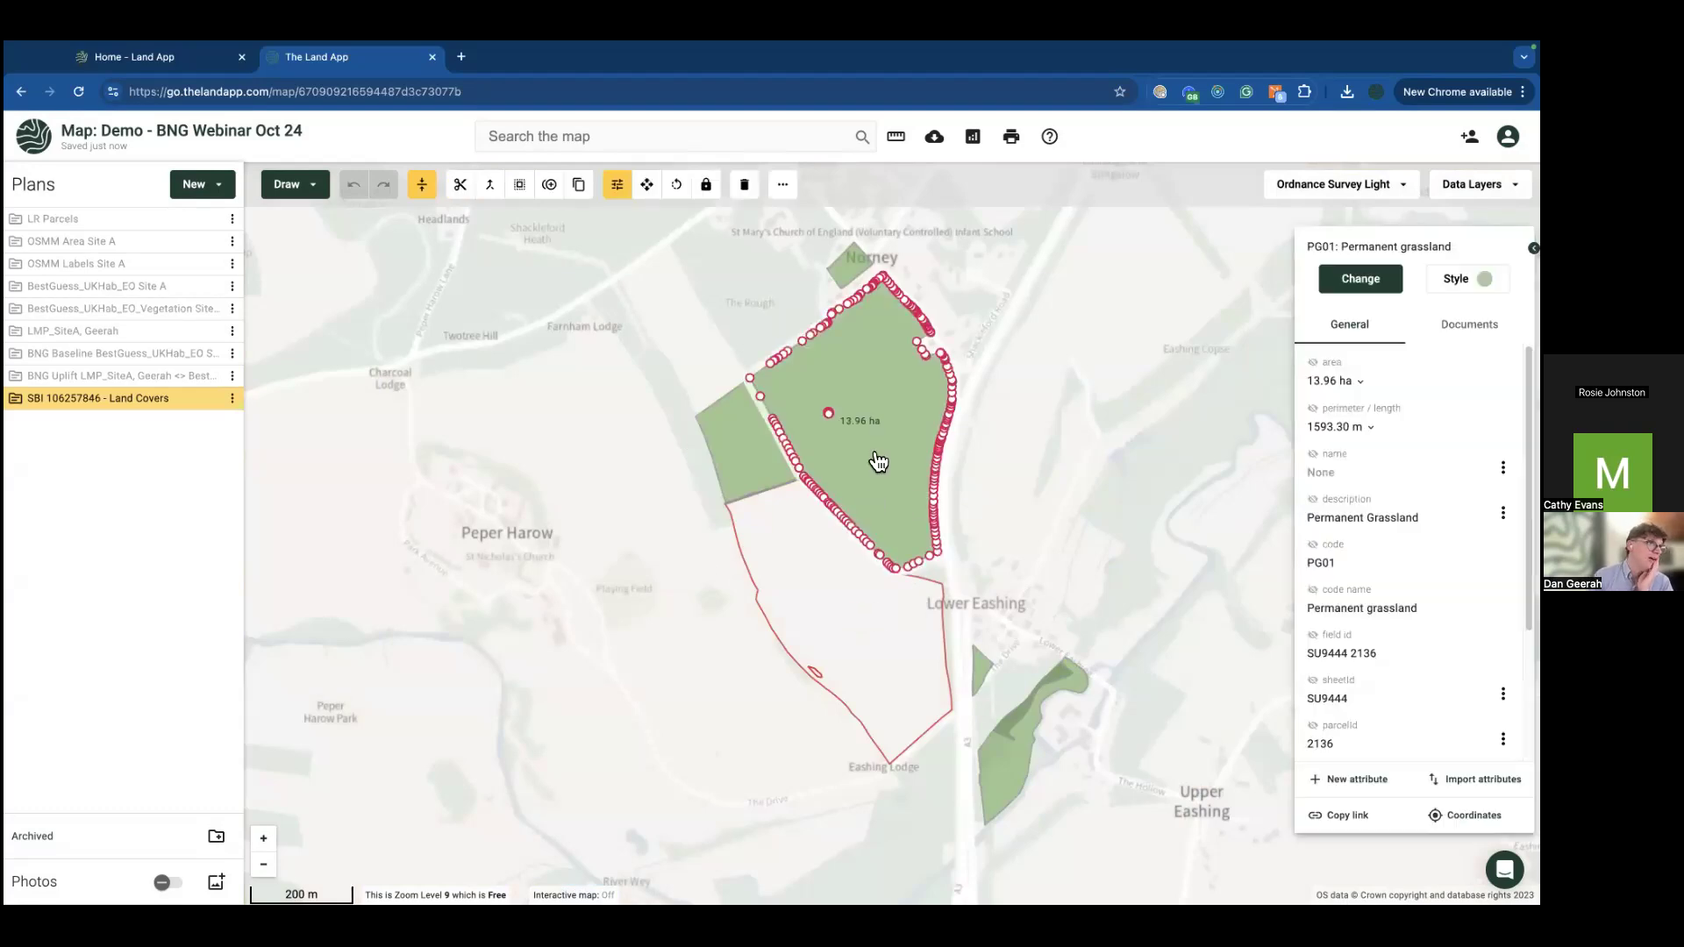
click(748, 464)
click(825, 595)
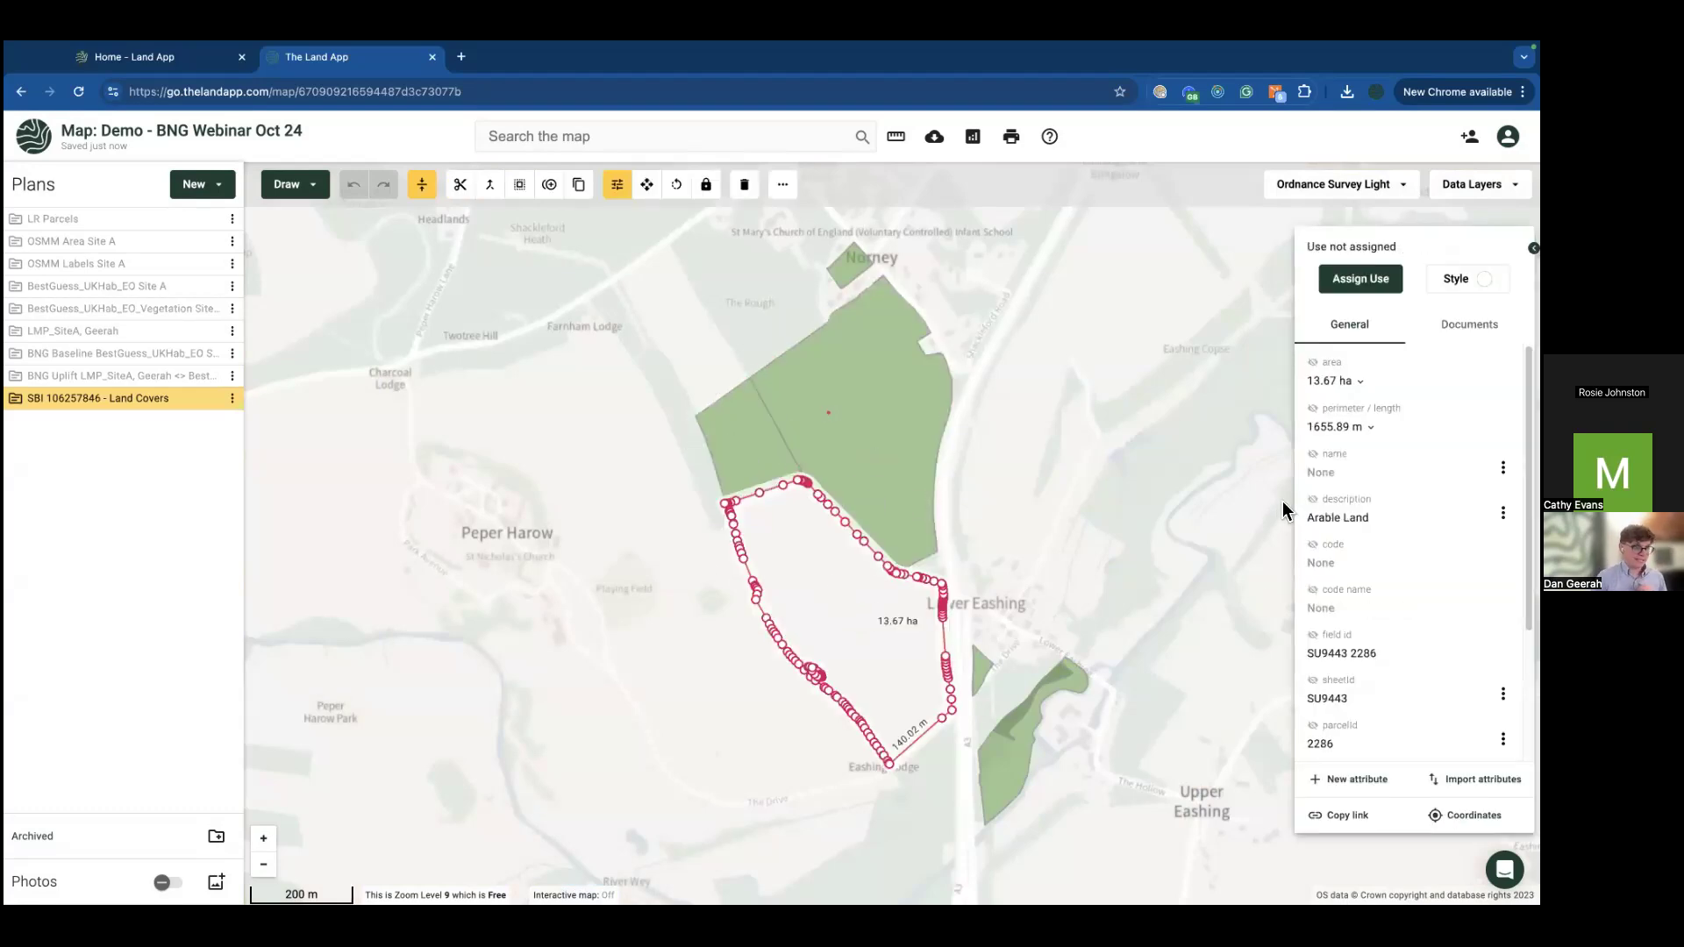
click(1359, 278)
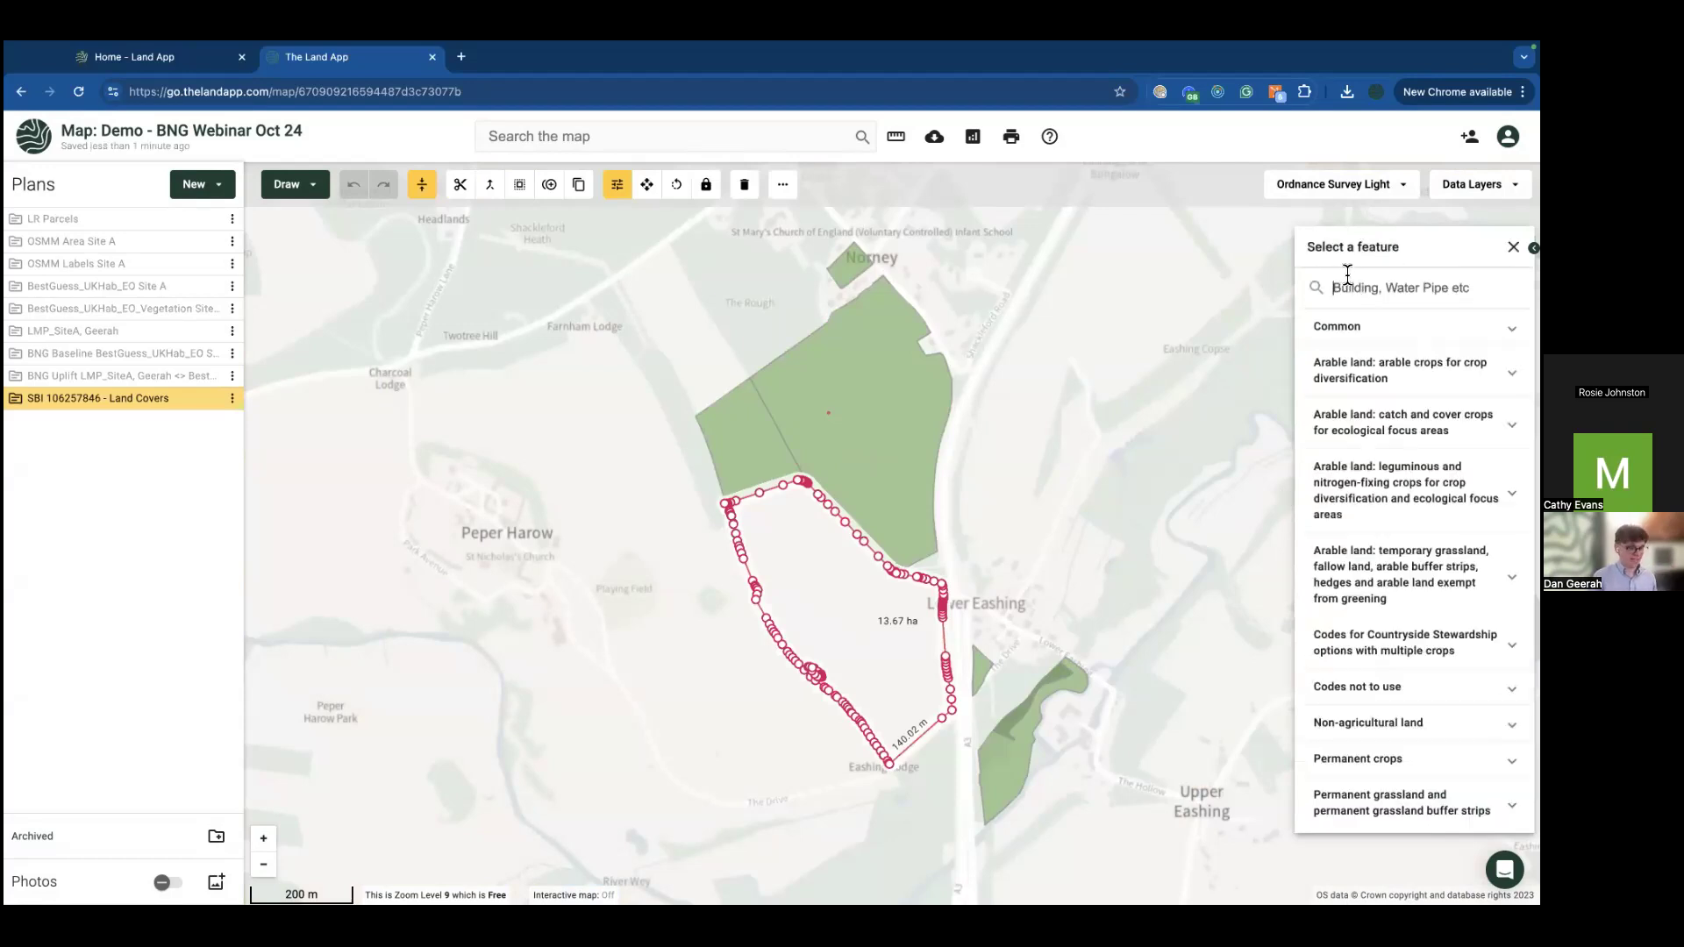
text(luce)
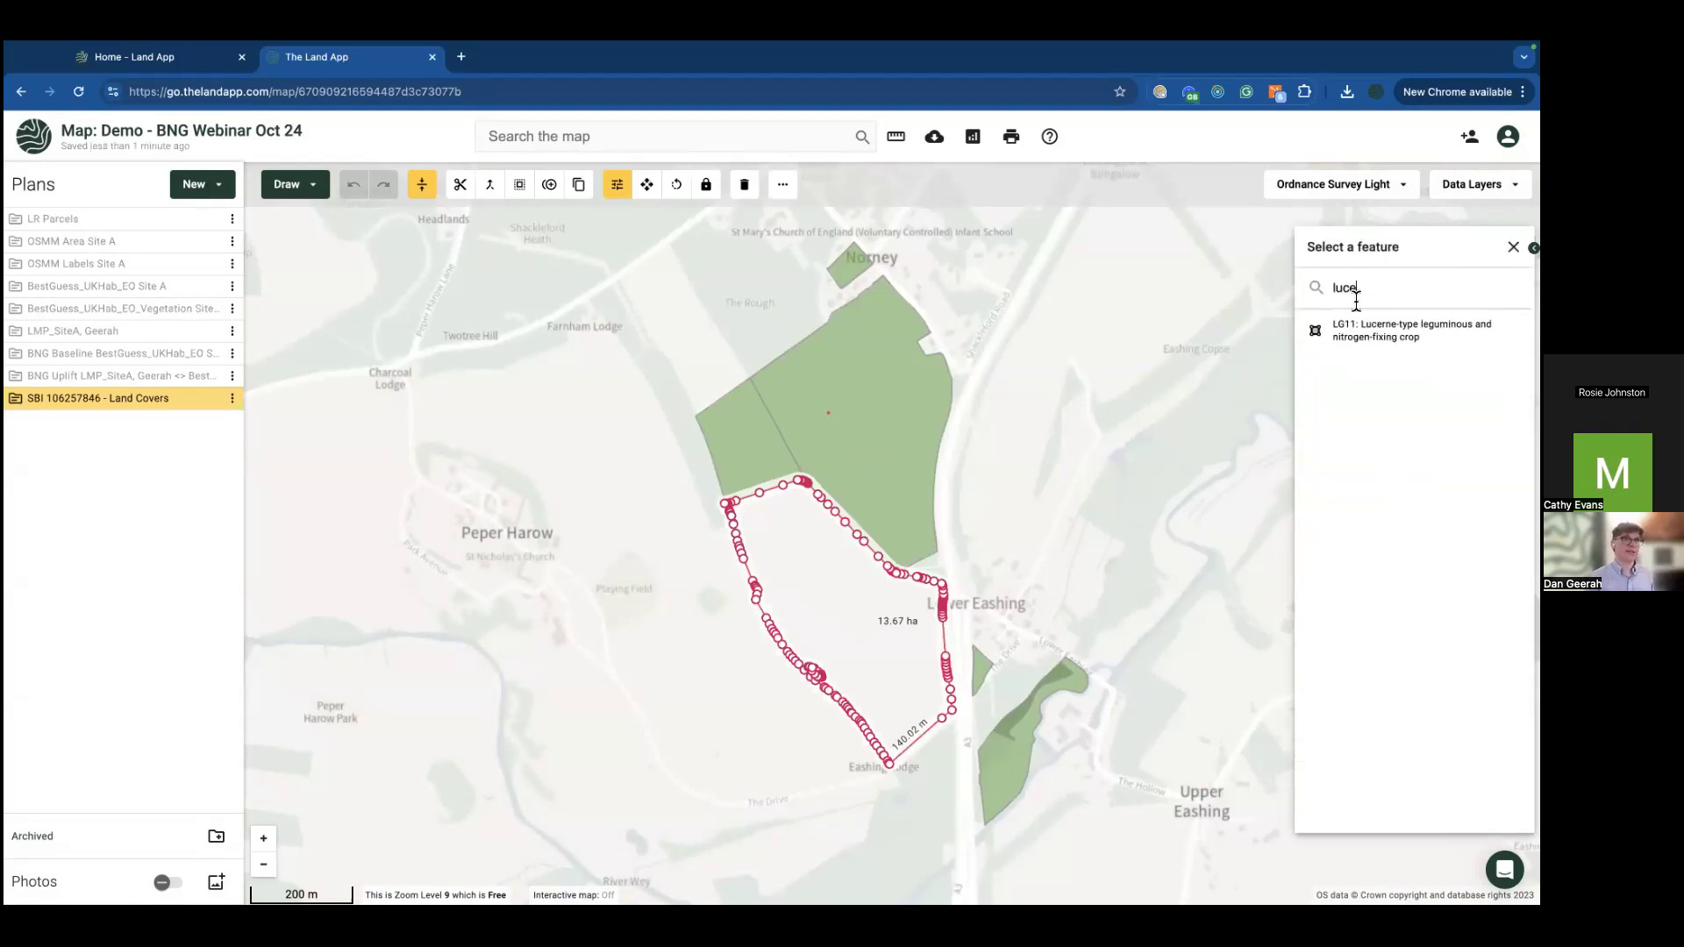
click(1368, 330)
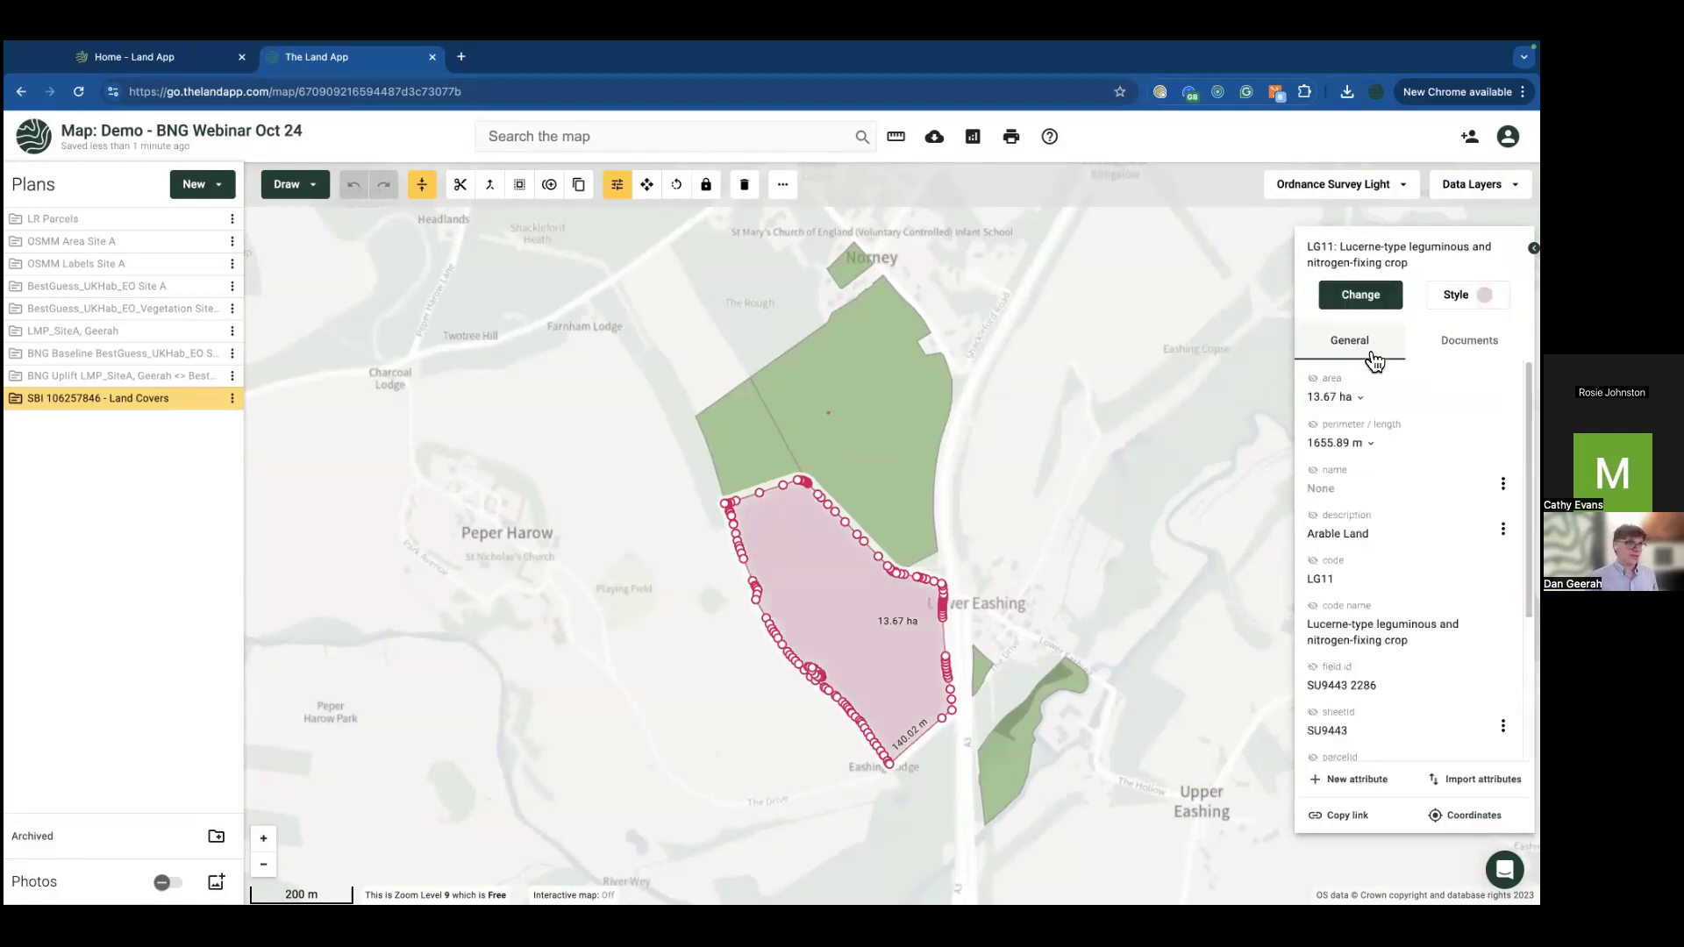
click(1061, 577)
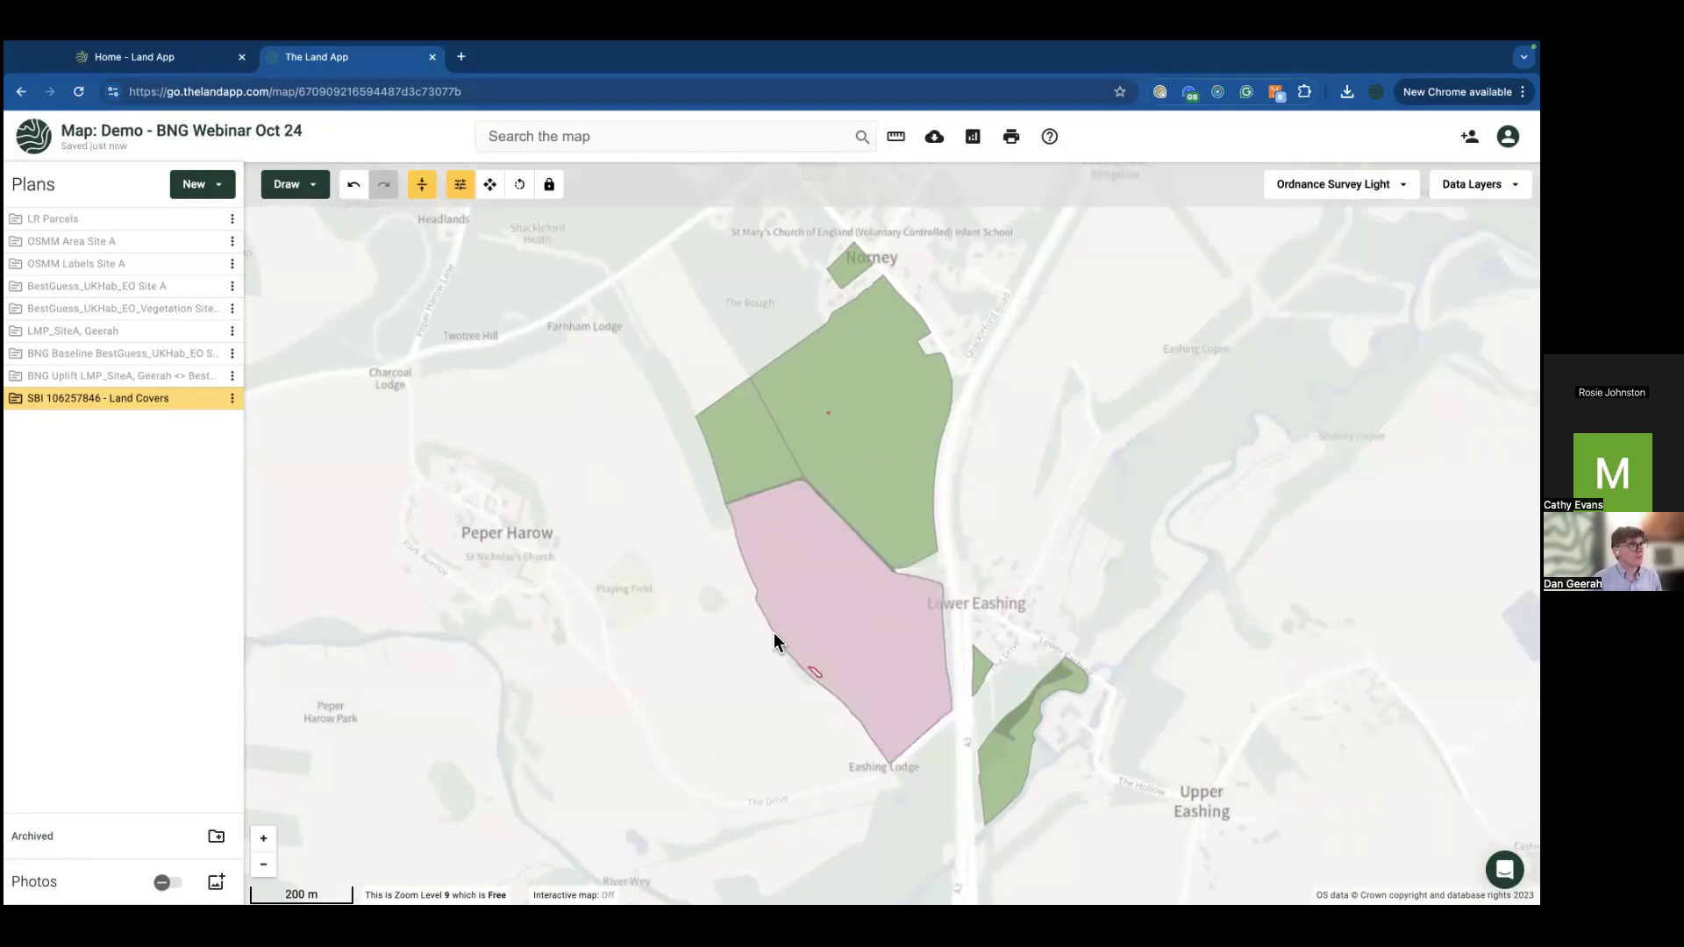
Step: Duplicate the Land Covers plan as a Baseline Habitat Assessment v2 plan named BHA_Norney plus the user's surname
click(232, 400)
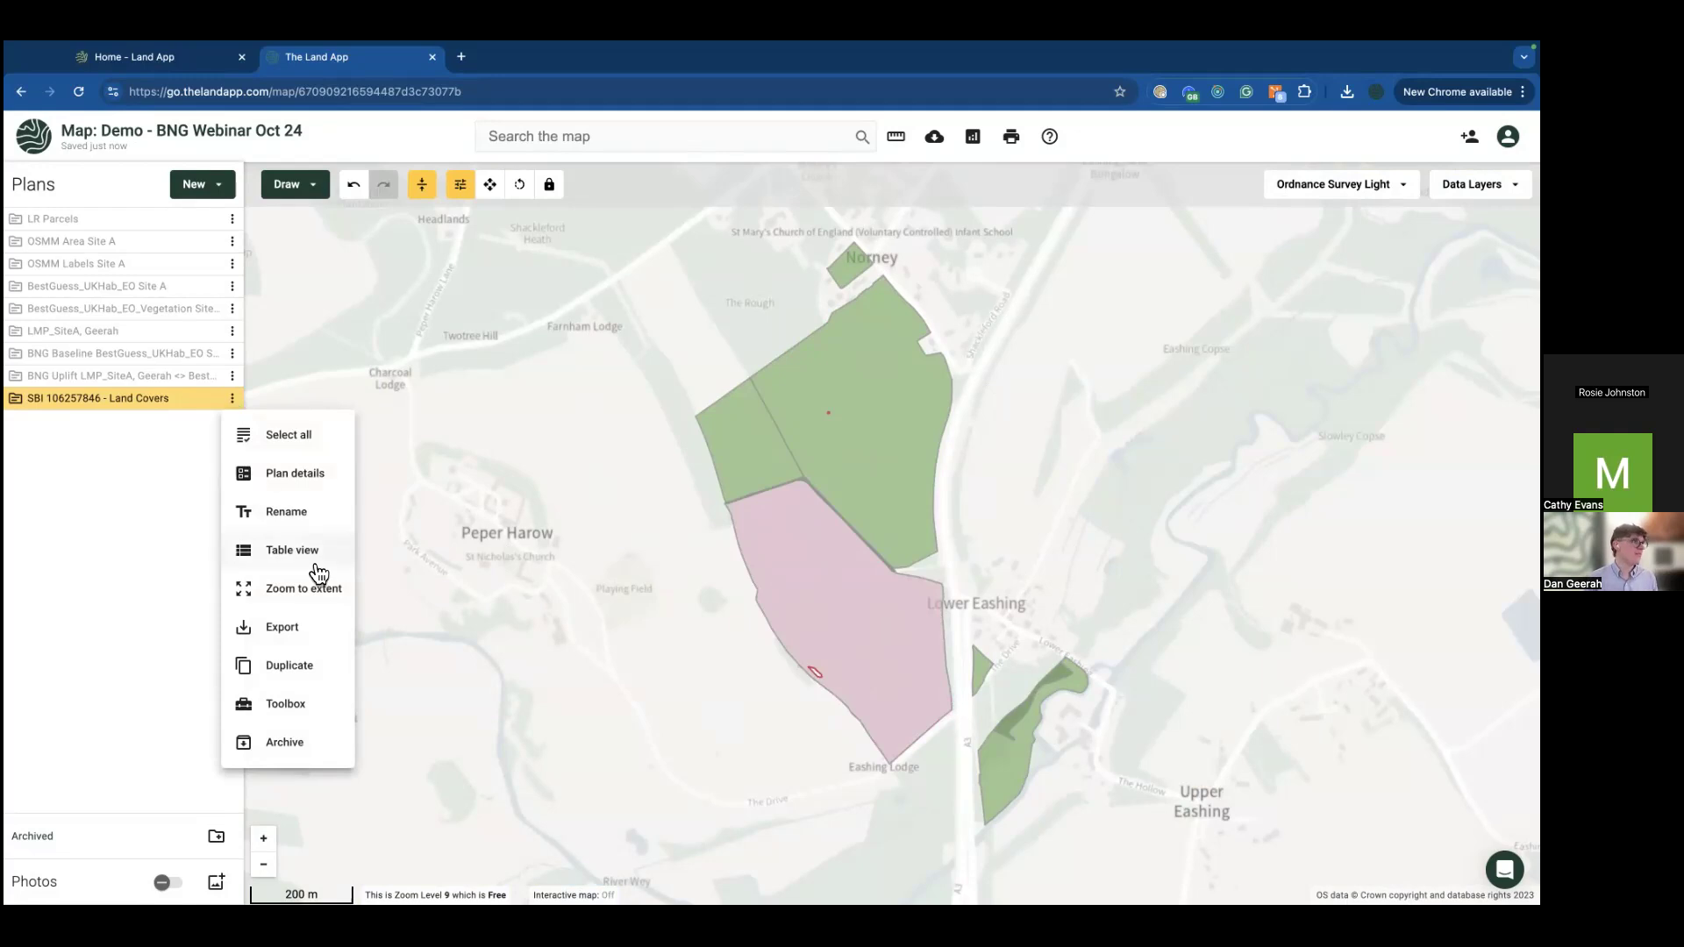
click(303, 667)
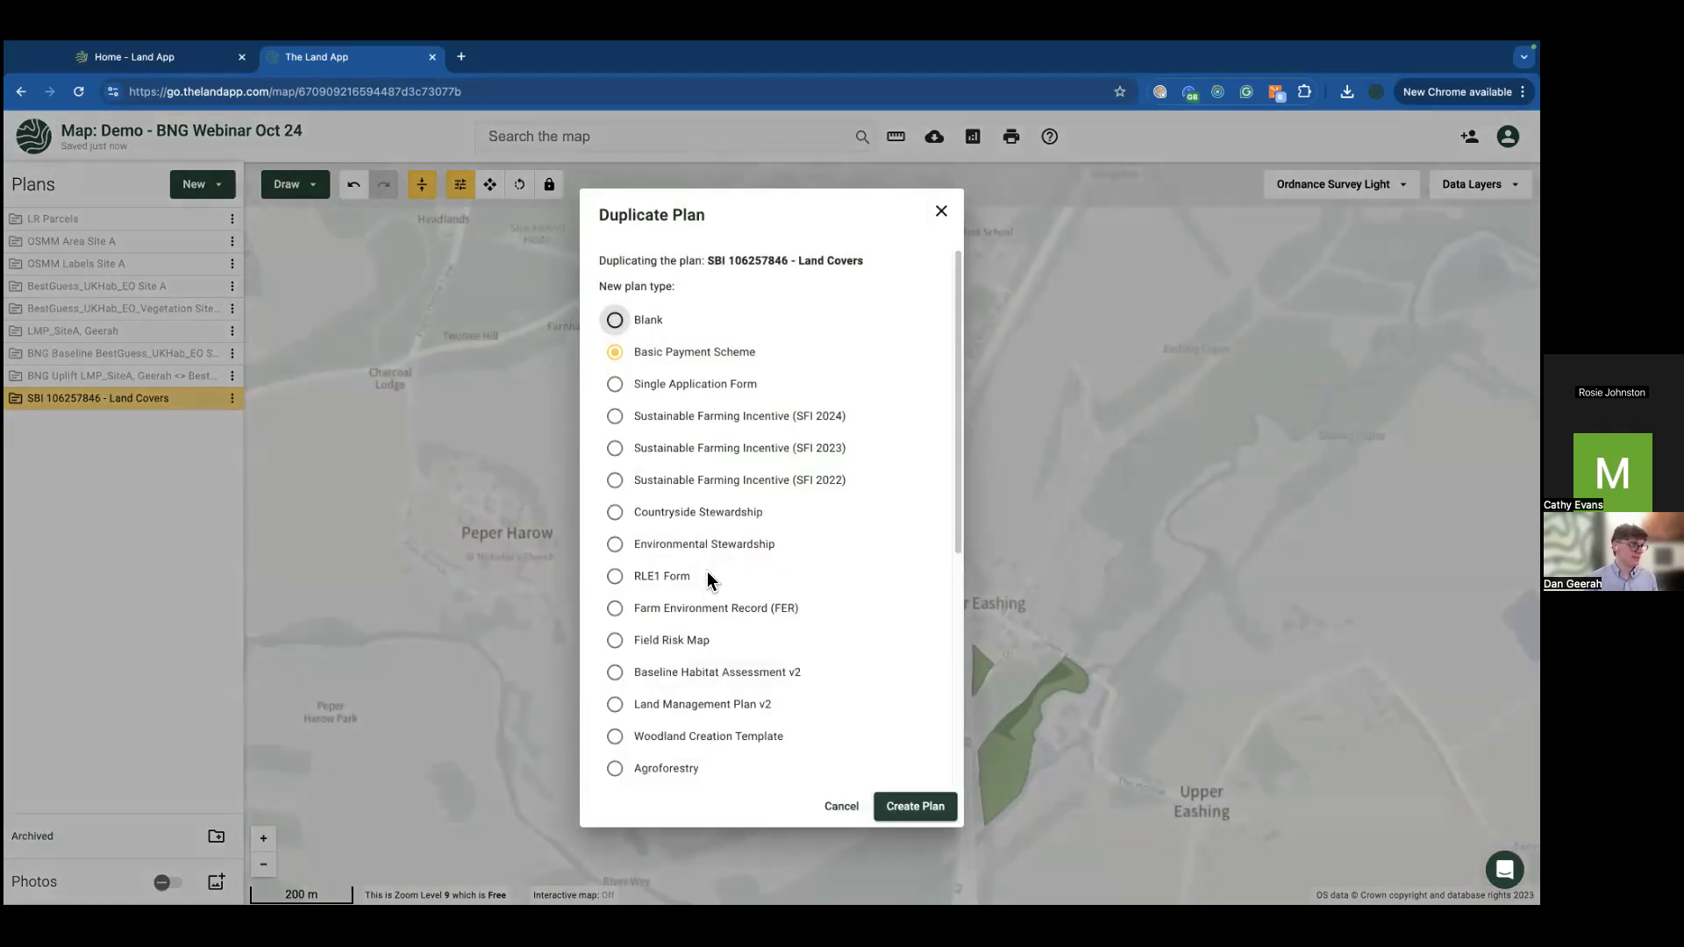
click(618, 673)
scroll(624, 674, down, 5)
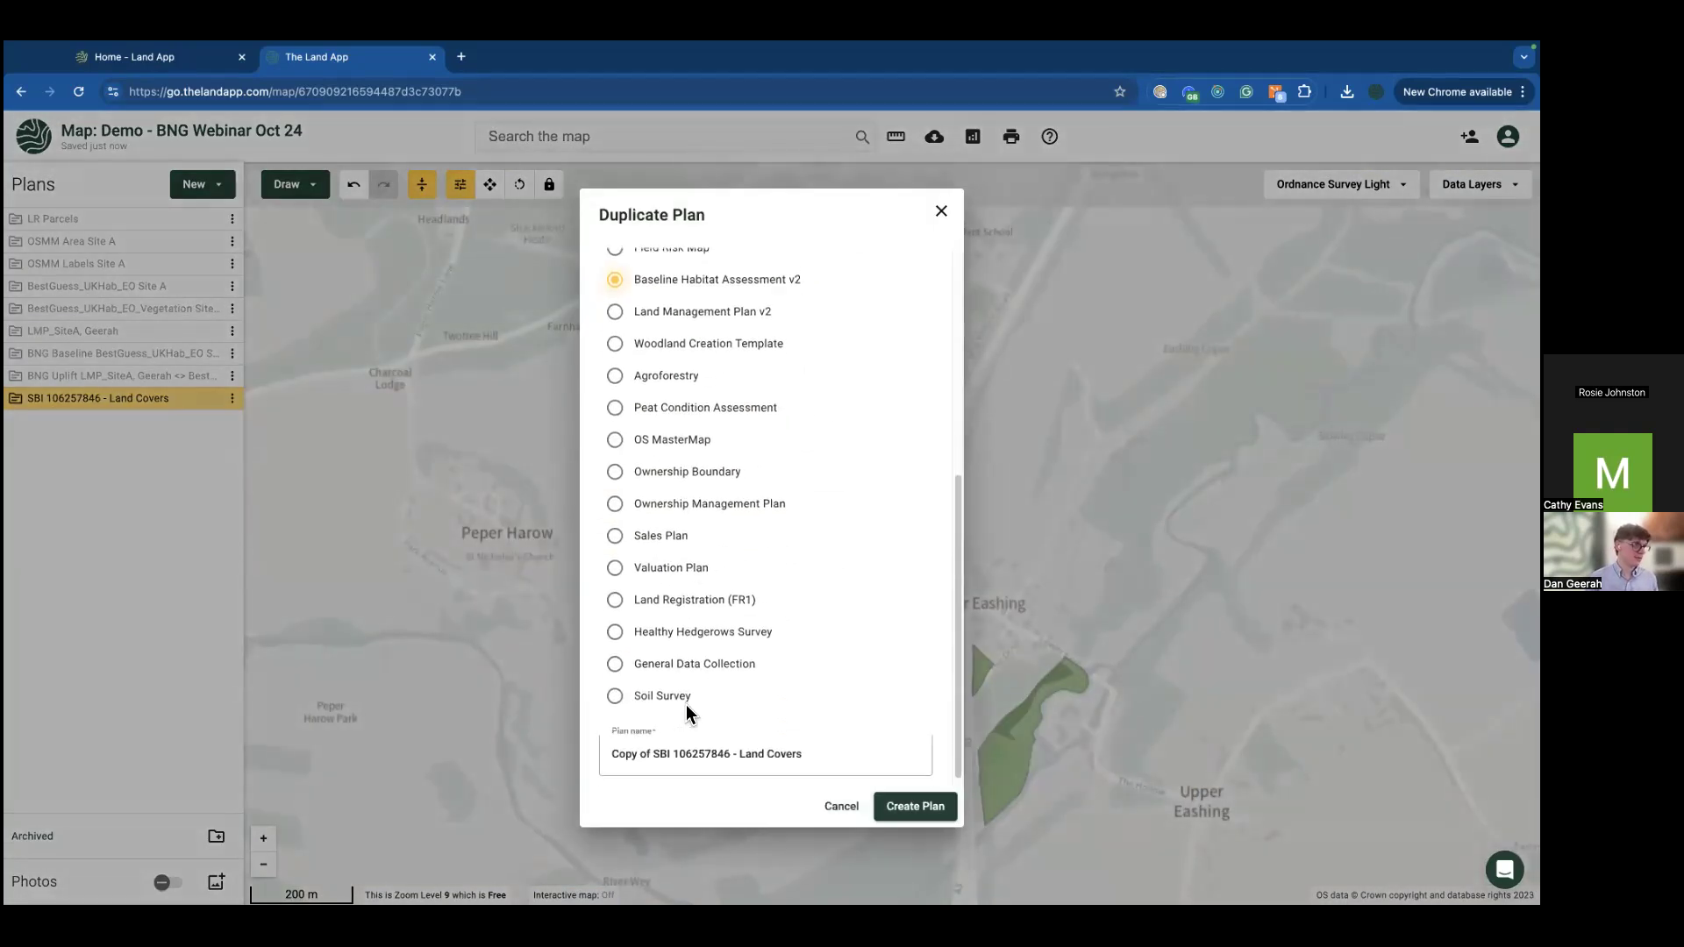
triple_click(685, 751)
text(BHA_)
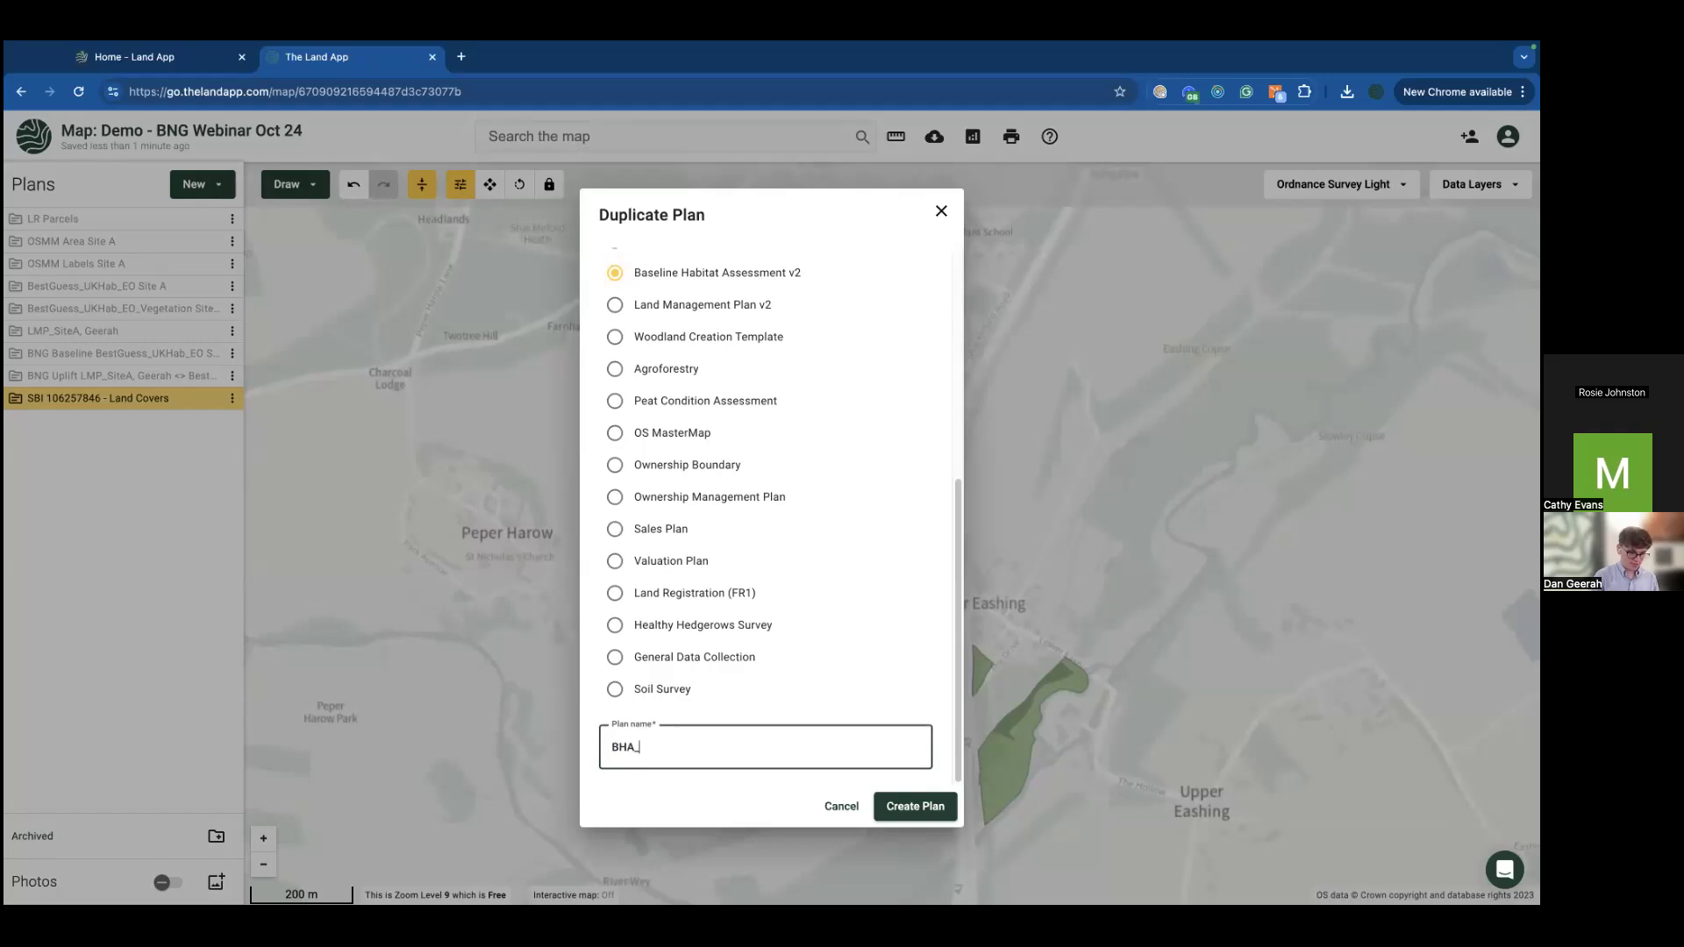
text(Norney, )
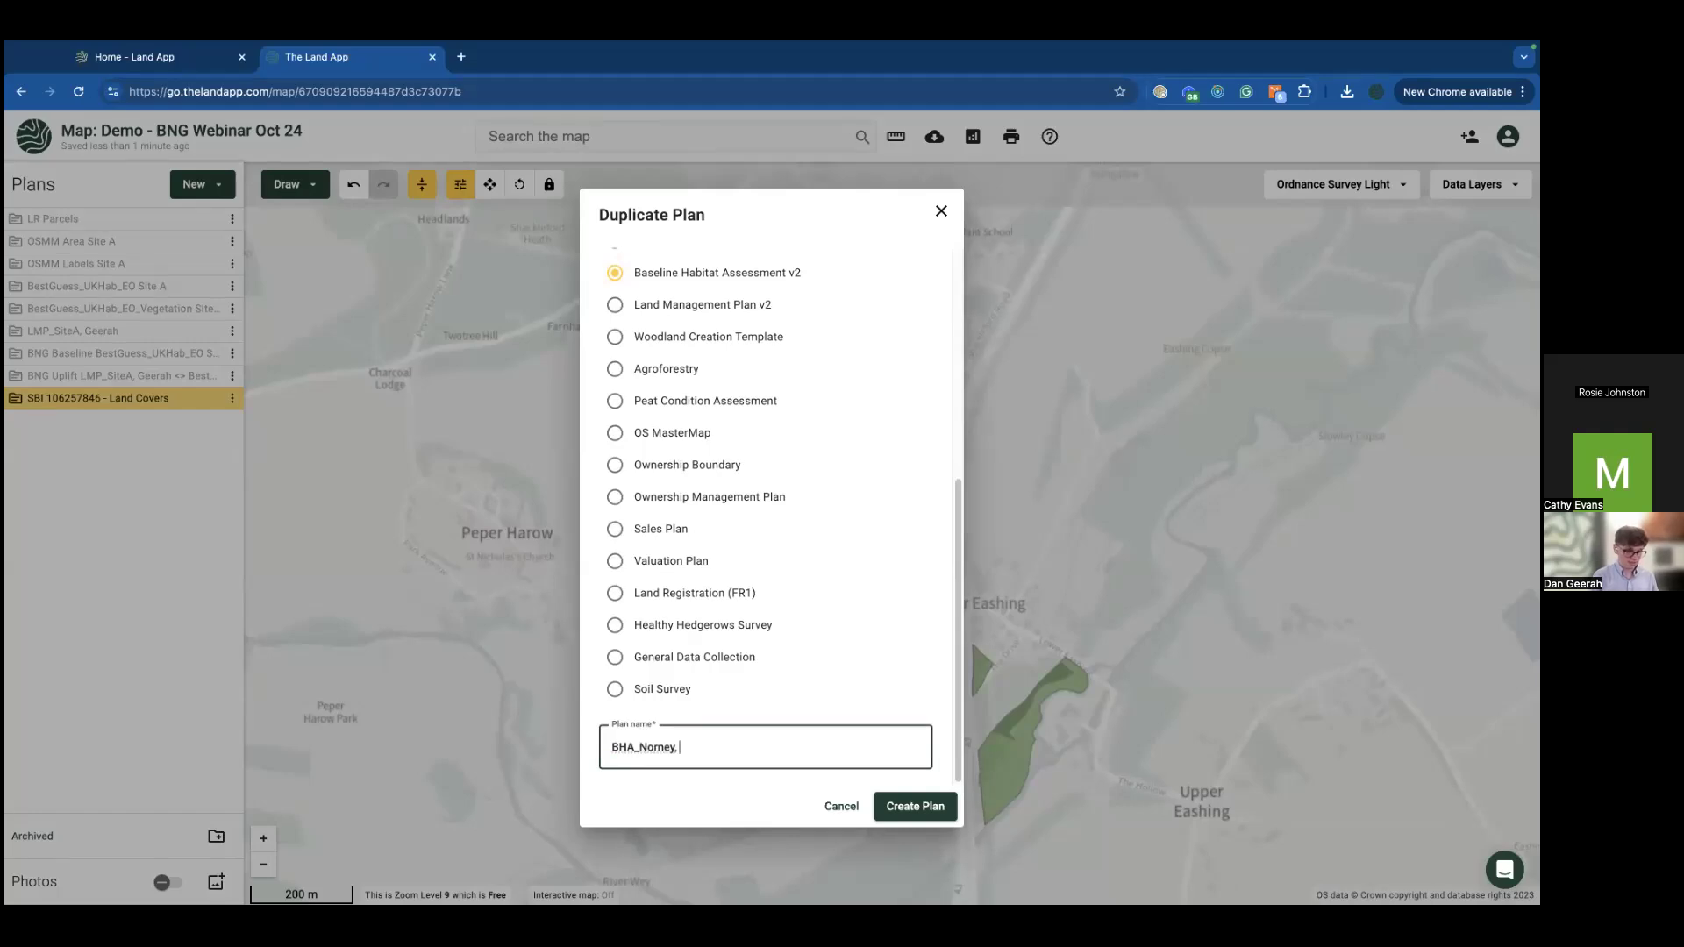
text(geerah)
click(955, 810)
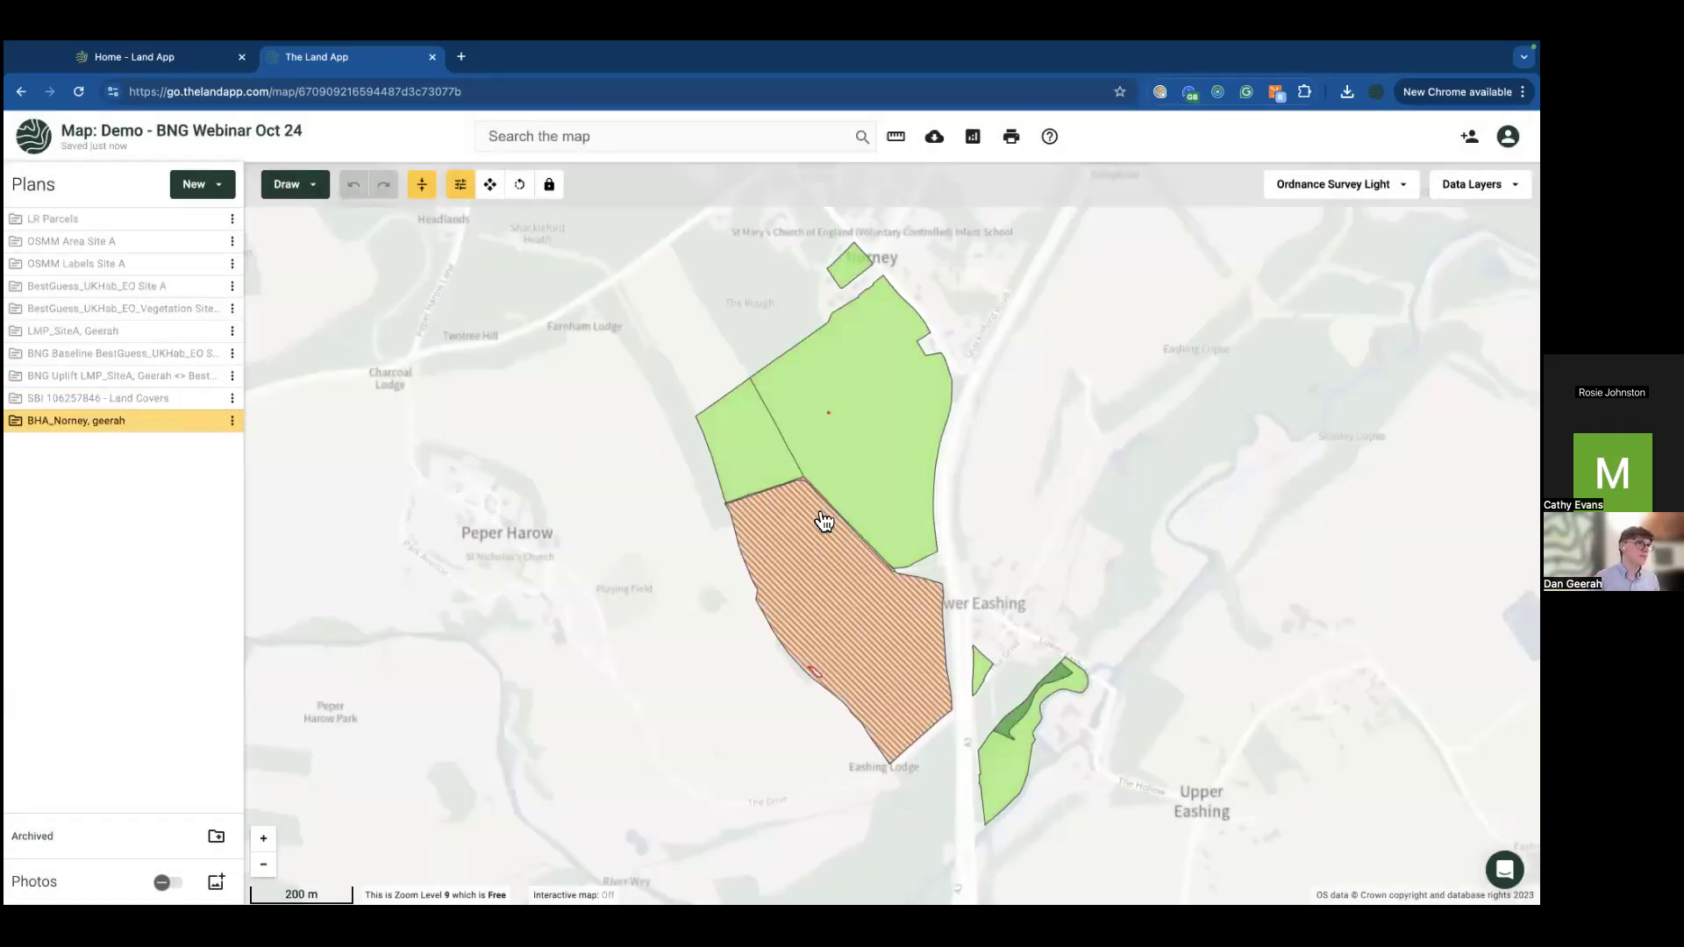
Step: Select all similar grassland fields and reclassify them as g4 Modified grassland
click(820, 568)
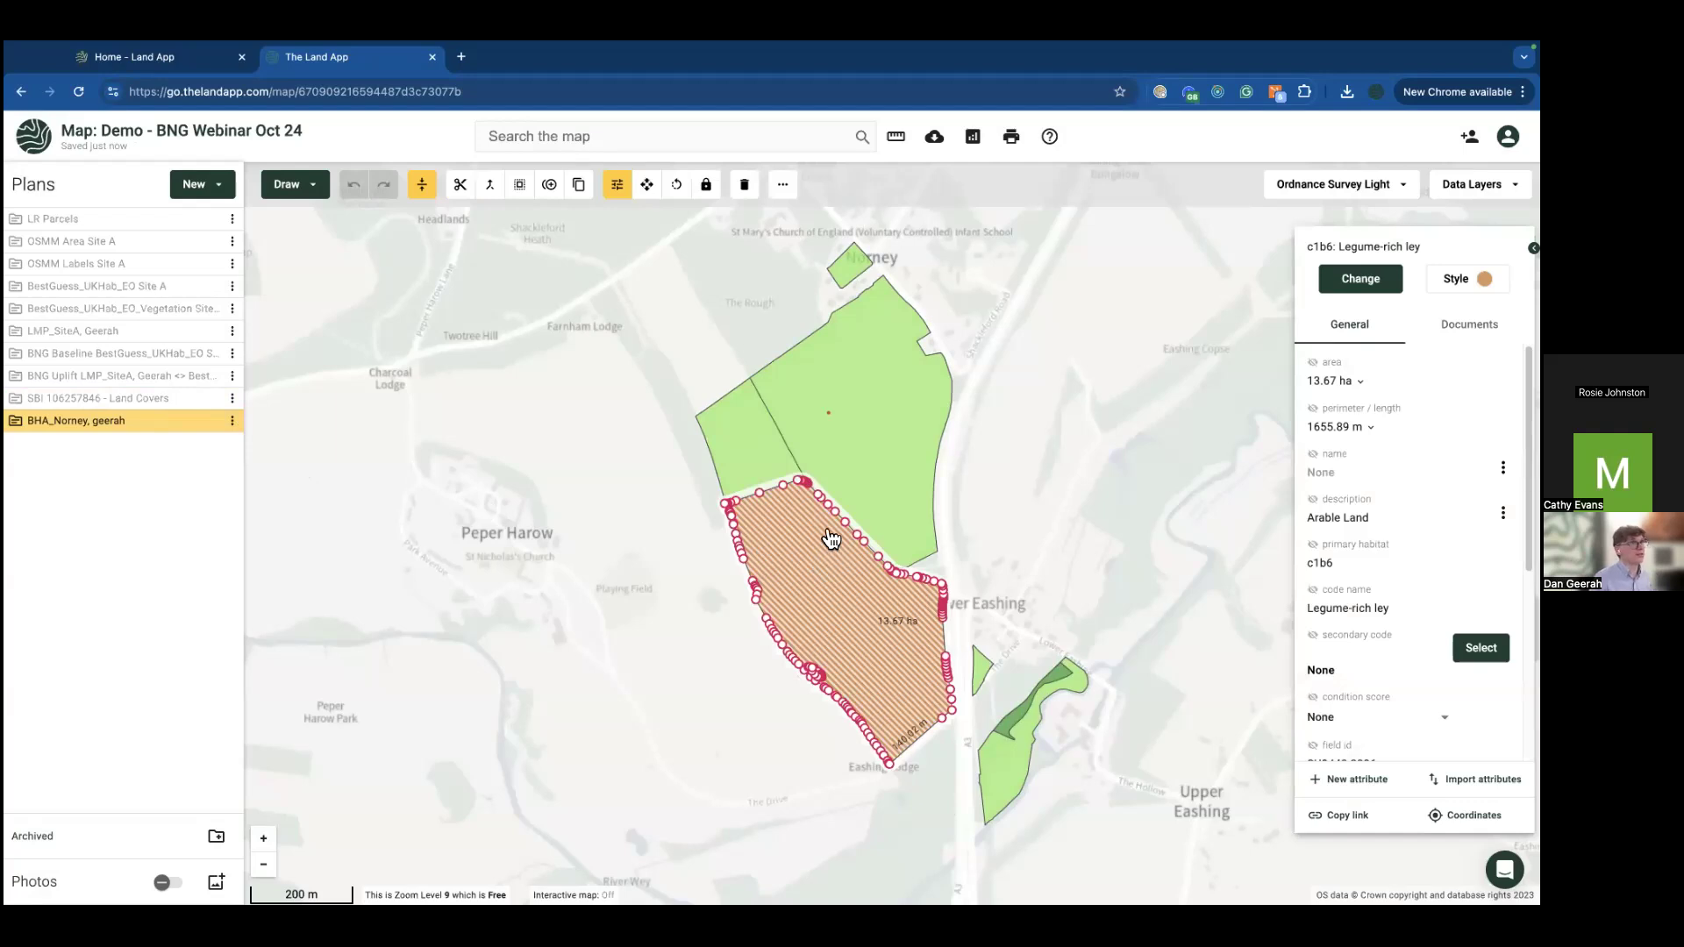
click(918, 420)
click(709, 436)
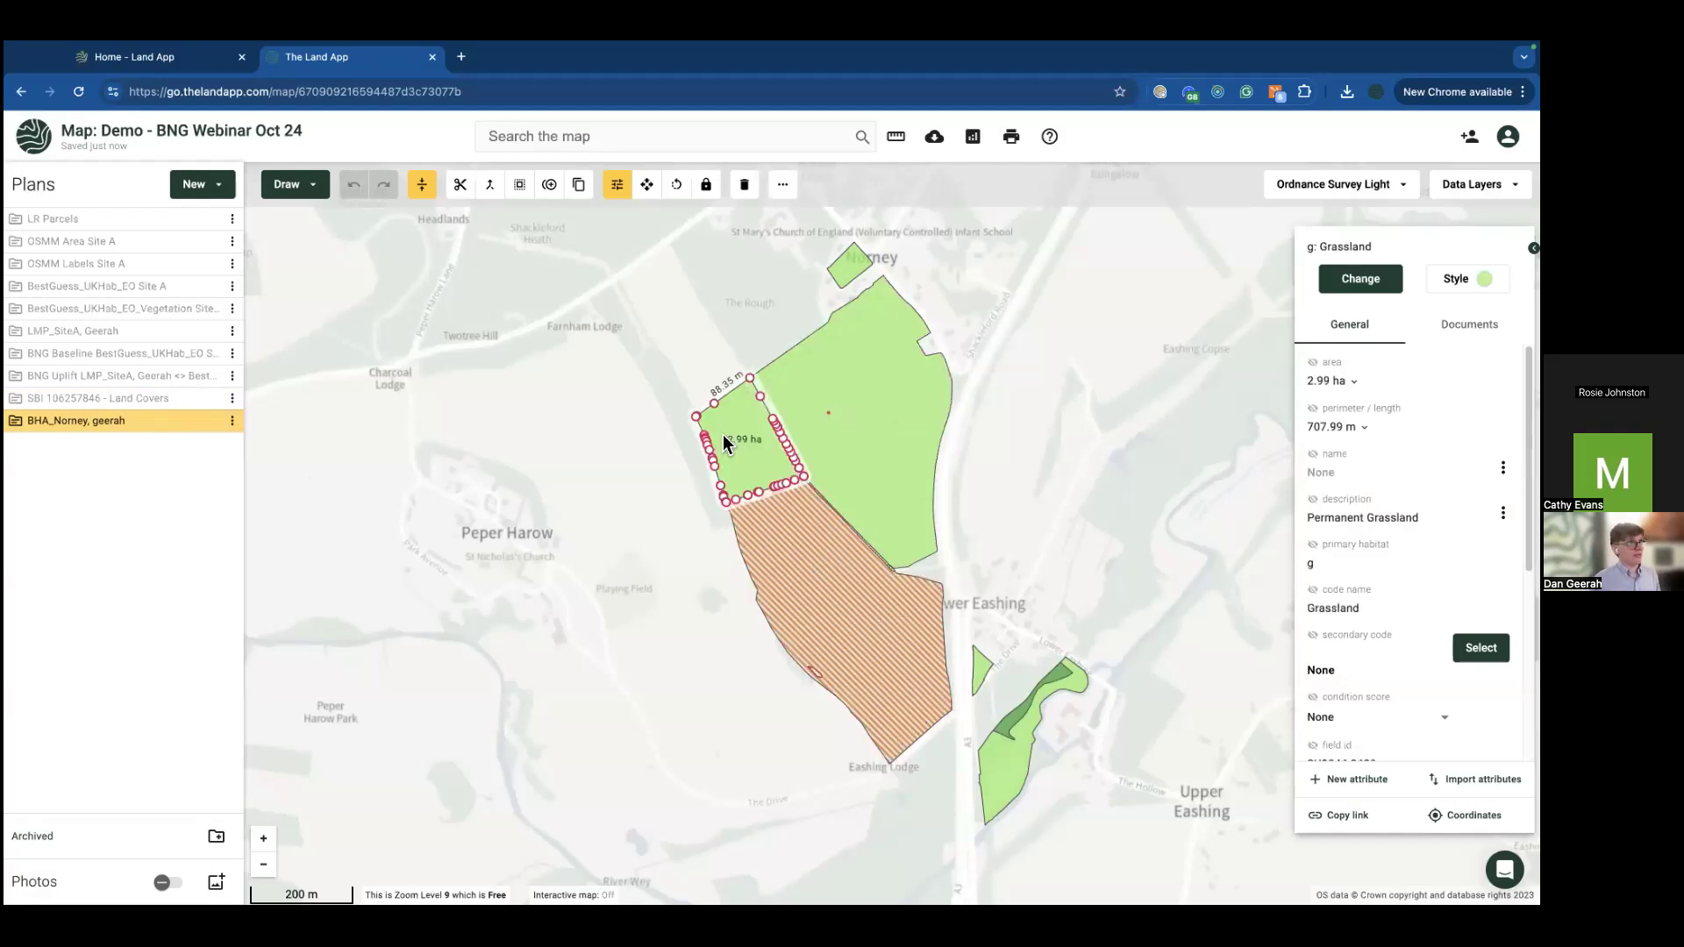
right_click(723, 434)
click(741, 538)
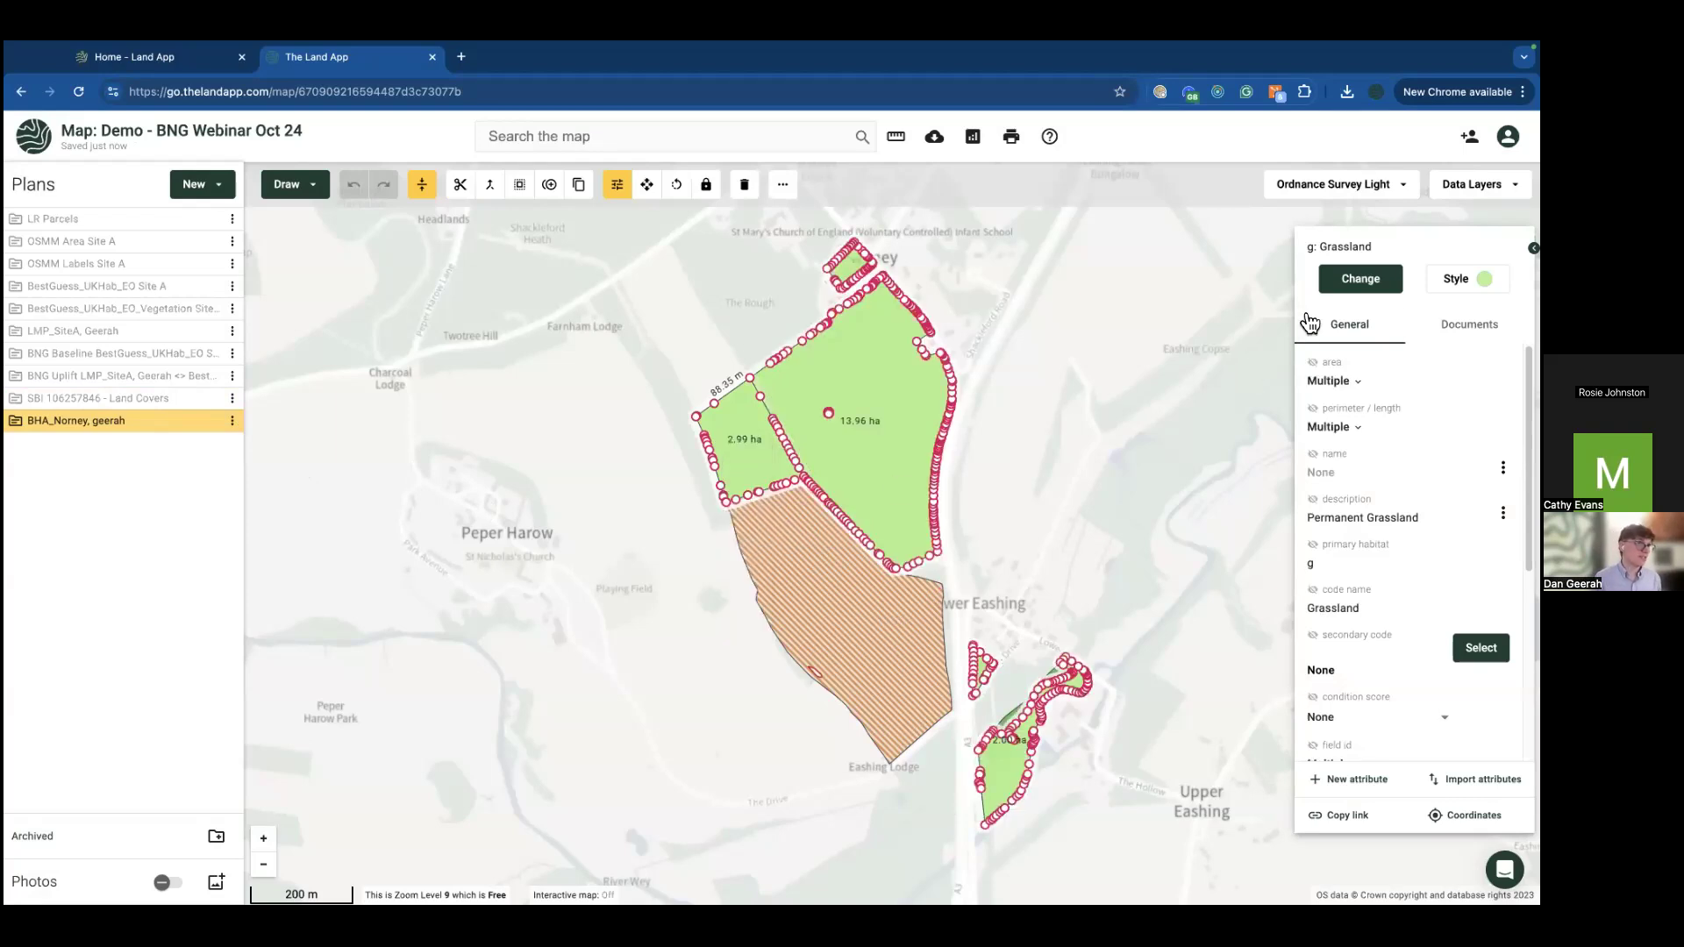
click(1351, 280)
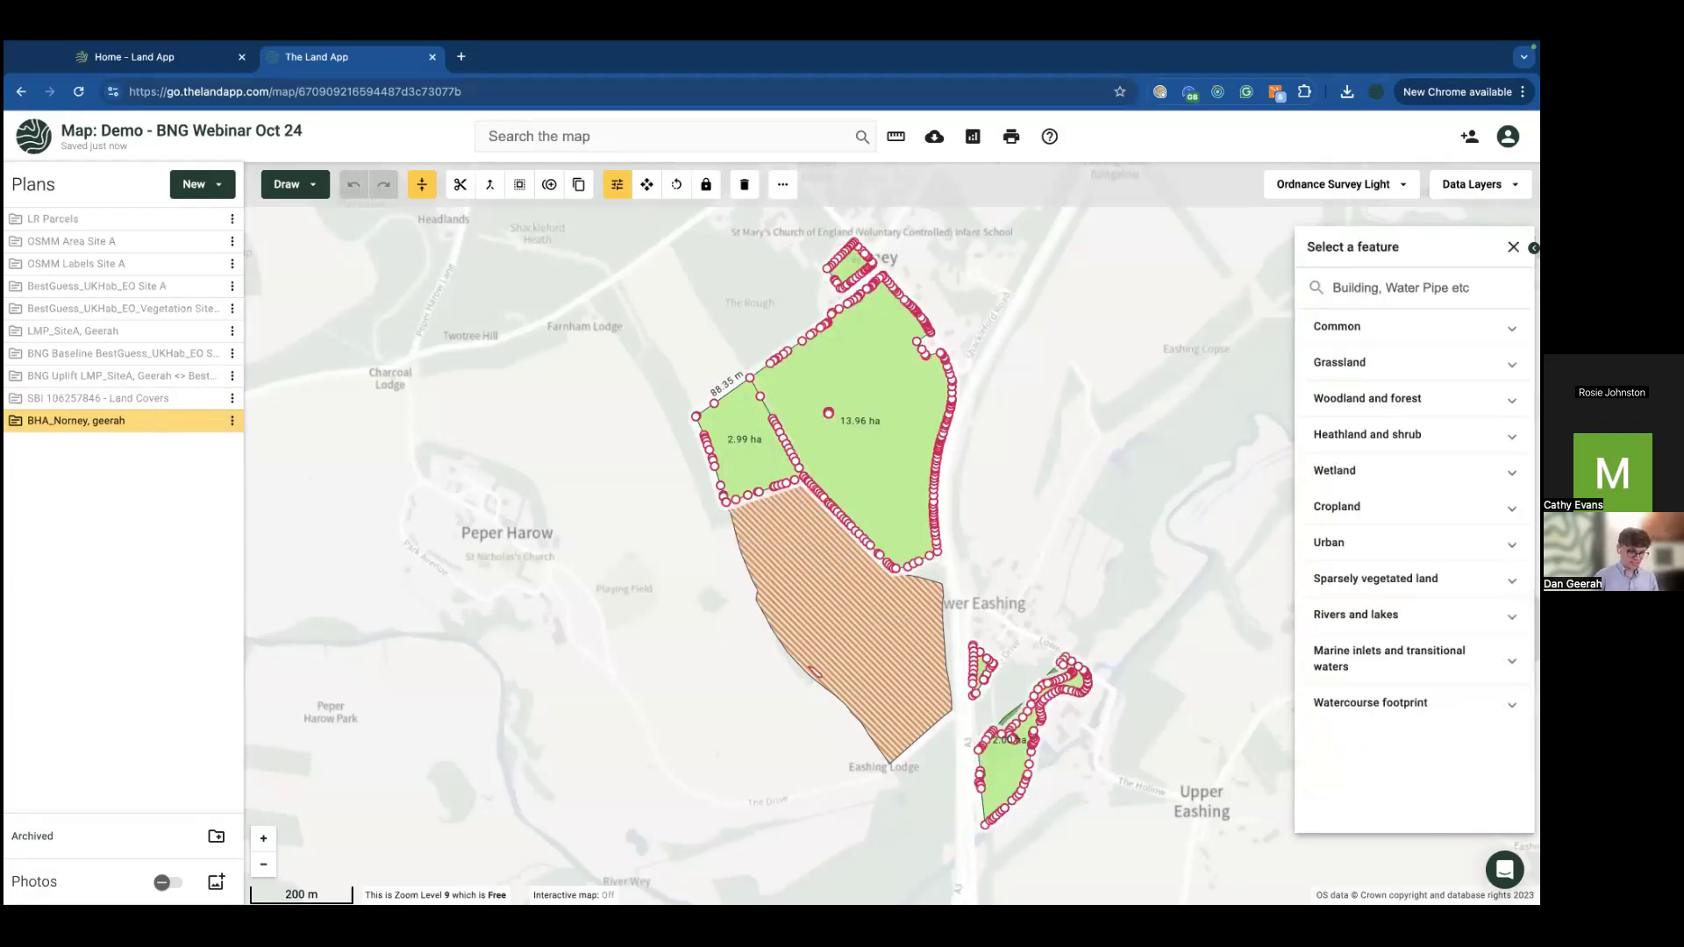
text(g4)
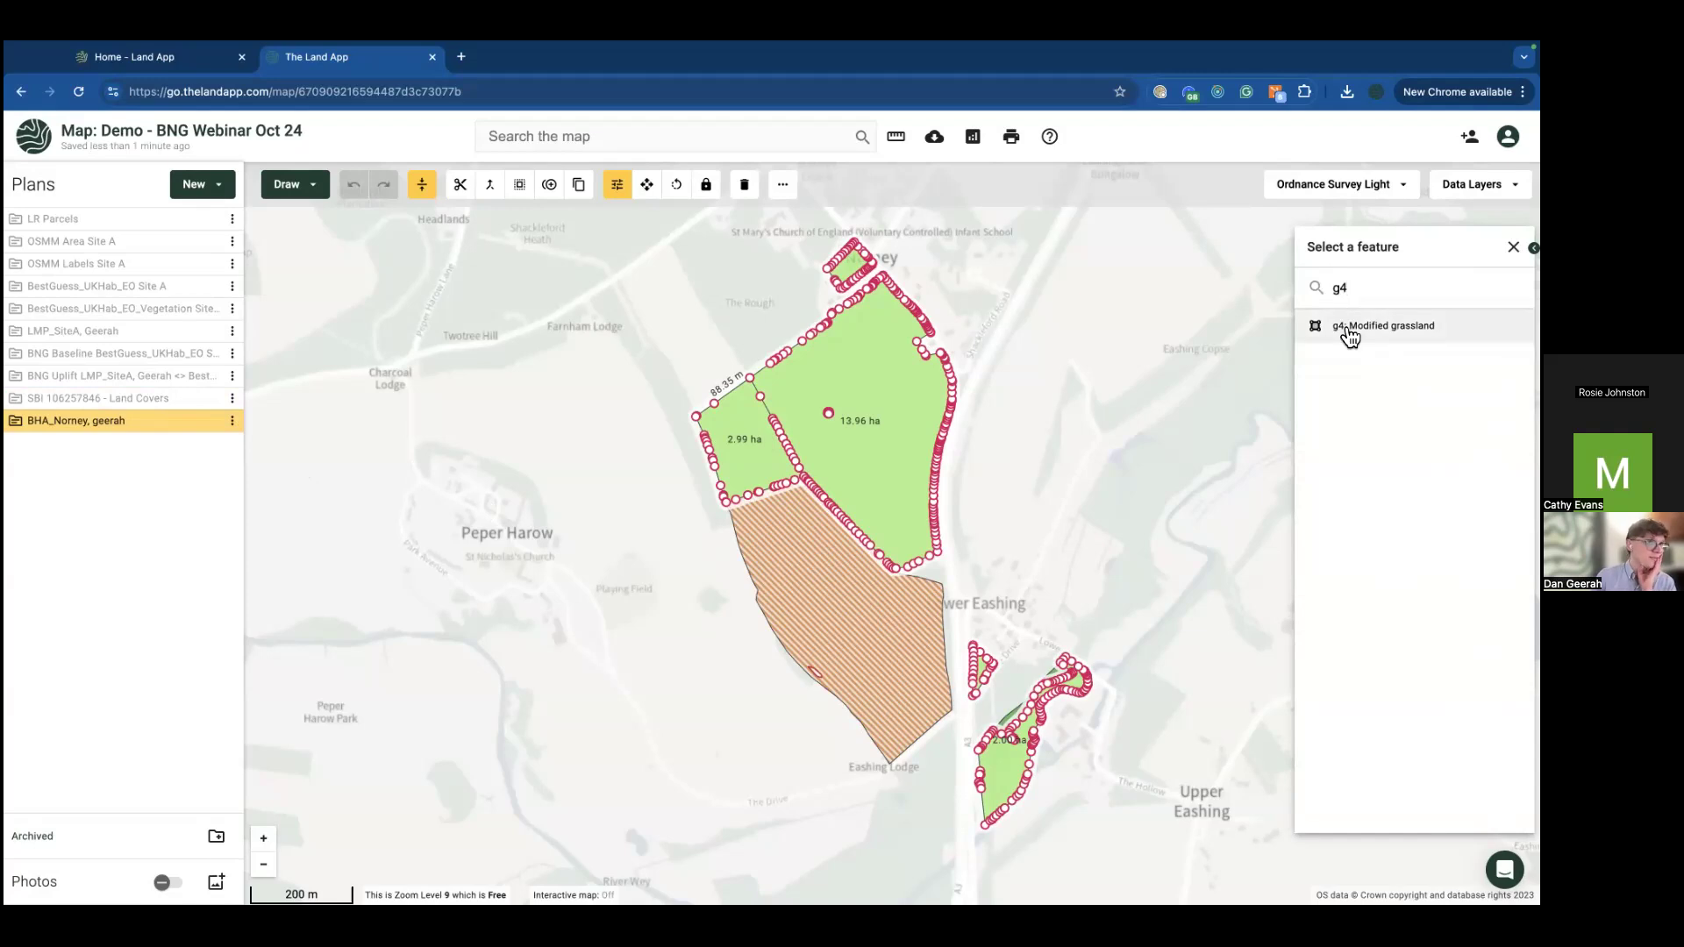
click(1349, 336)
click(1115, 681)
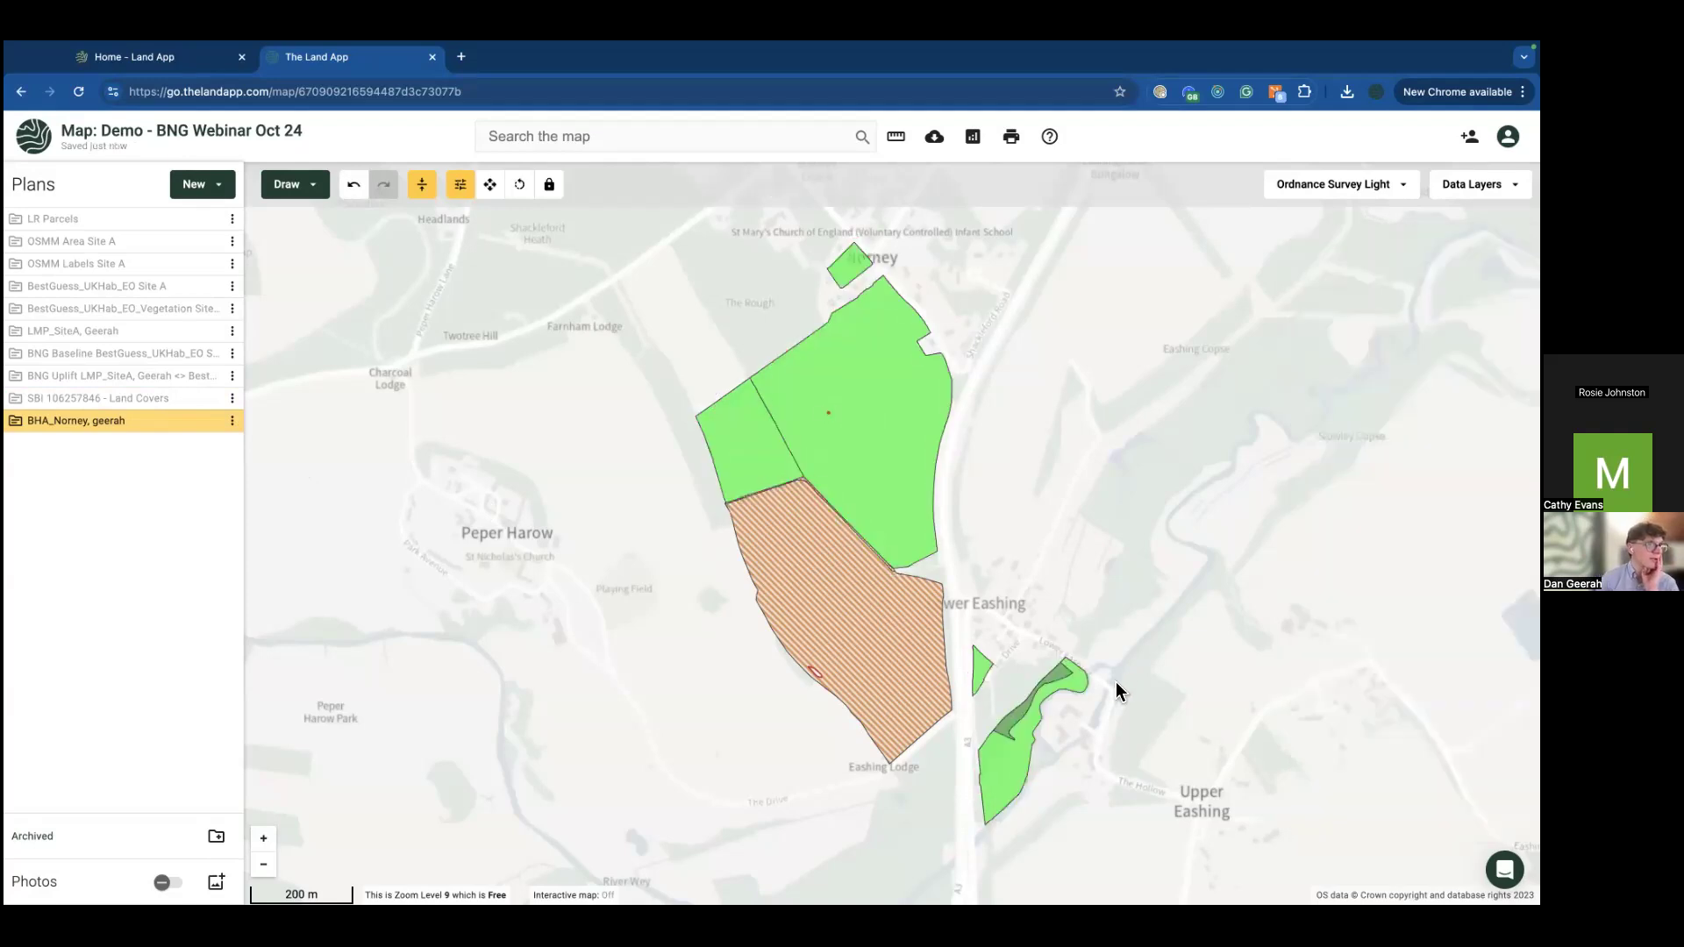
Step: Reclassify the 2.00 ha riverside field near Upper Eashing as g3c Other neutral grassland
drag(1116, 681, 1023, 583)
scroll(885, 517, up, 4)
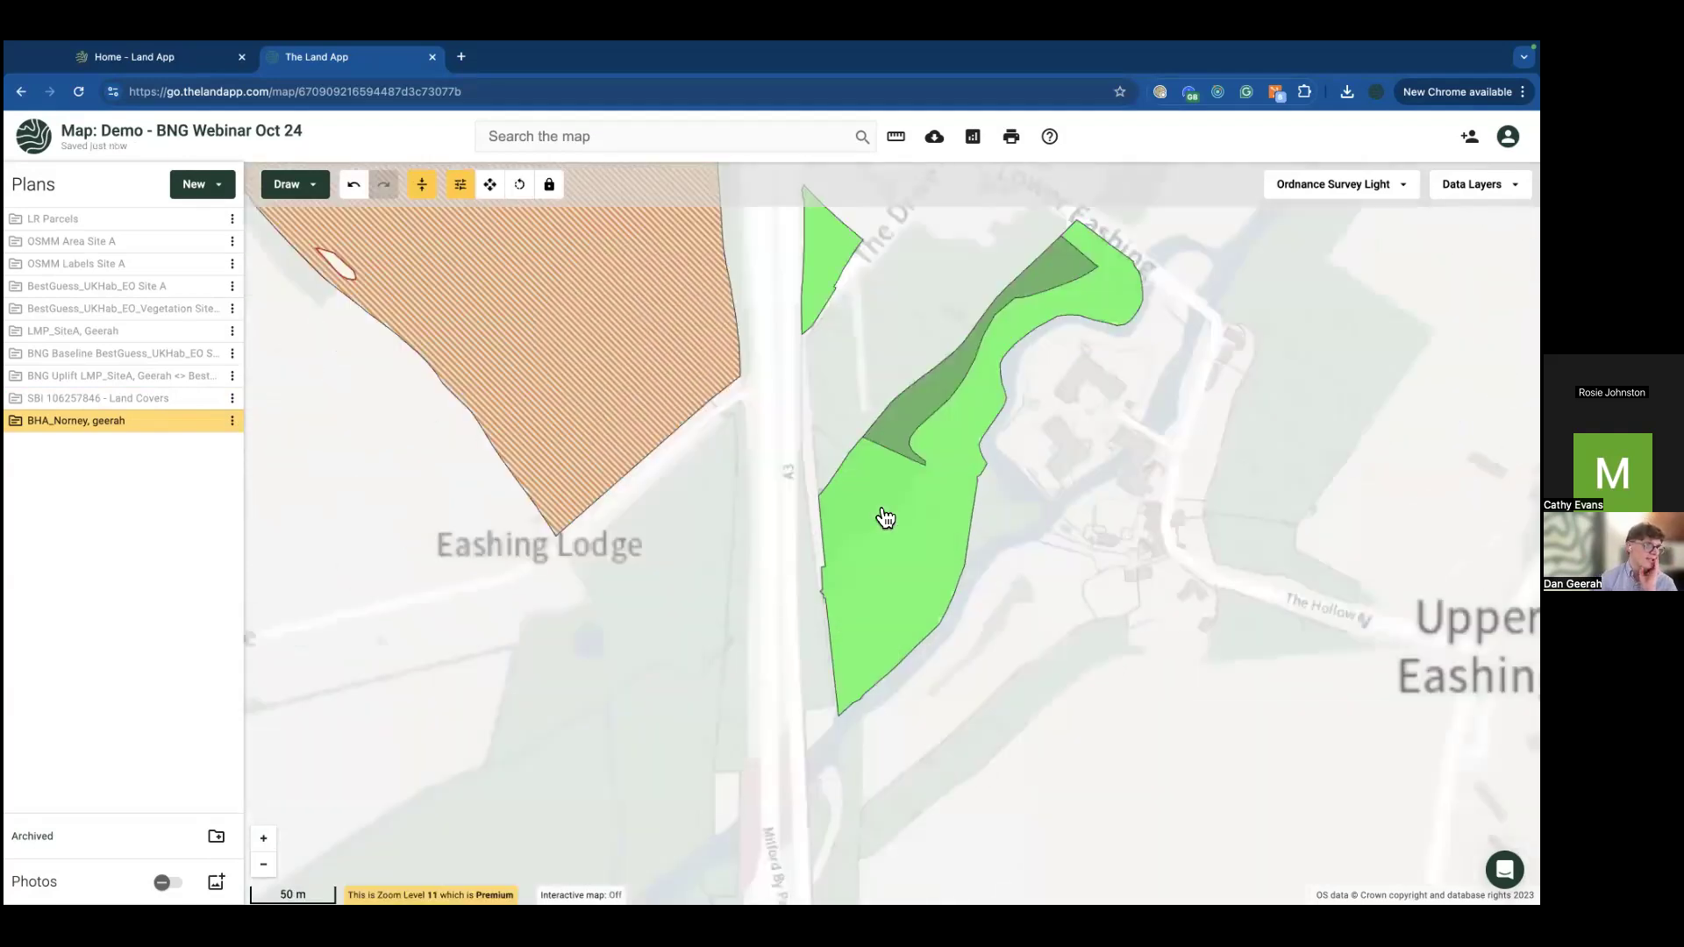
click(989, 439)
click(1364, 274)
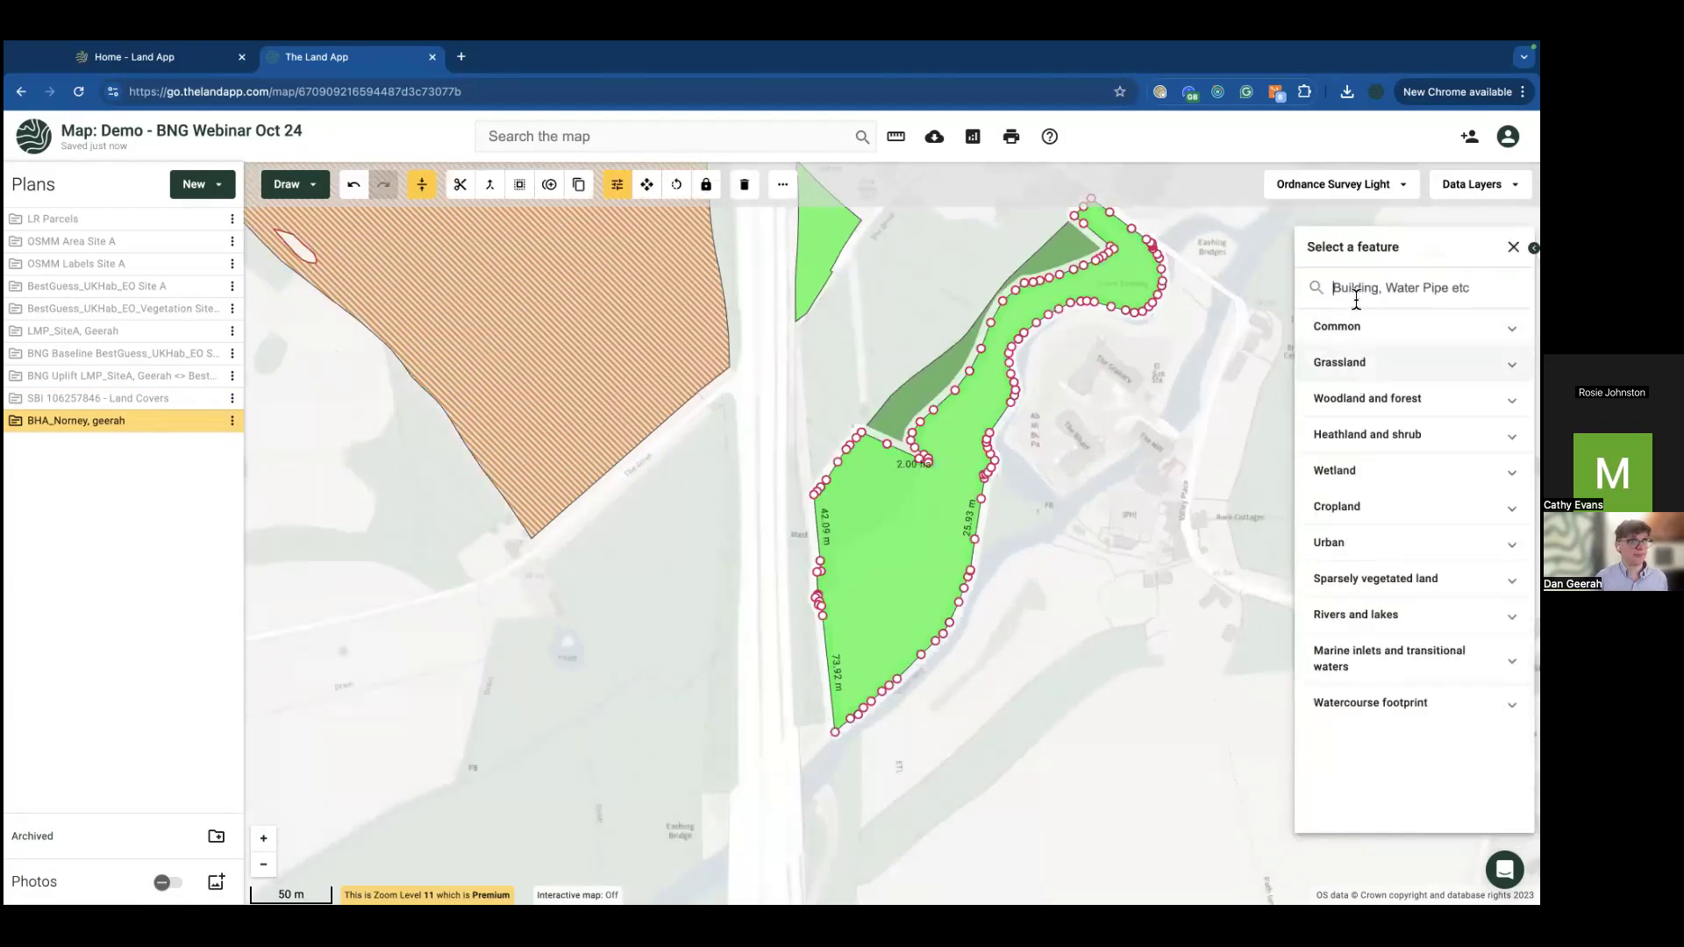
text(g3xc)
key(BackSpace)
key(BackSpace)
text(c)
click(1358, 324)
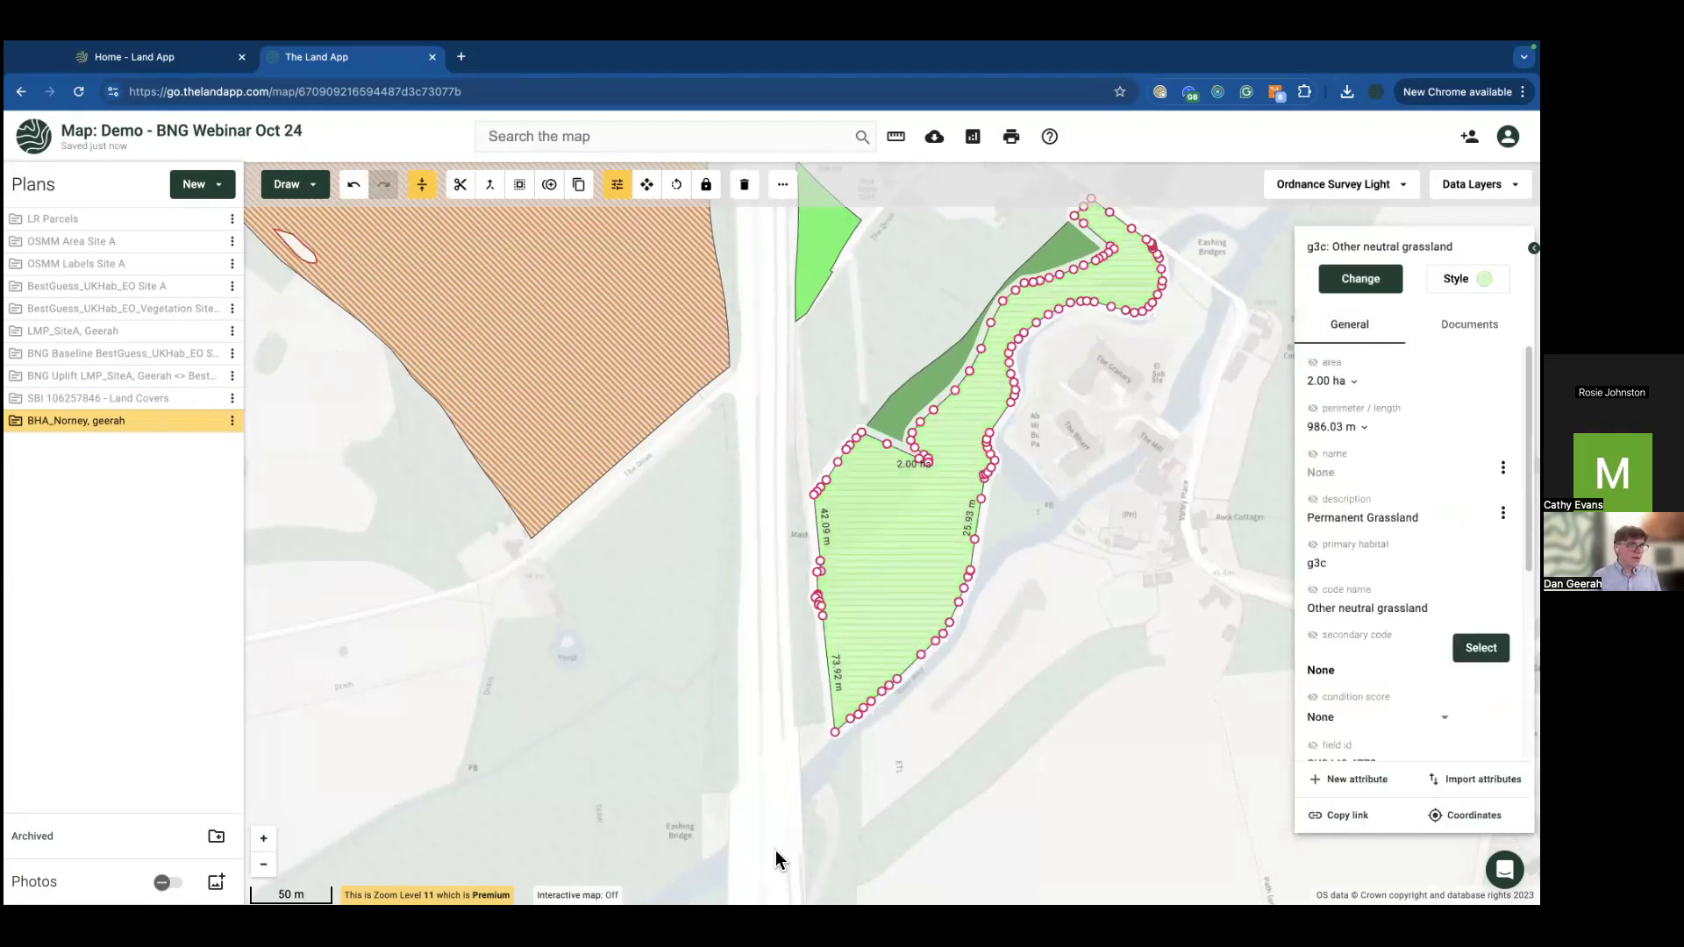
click(724, 697)
scroll(664, 671, down, 3)
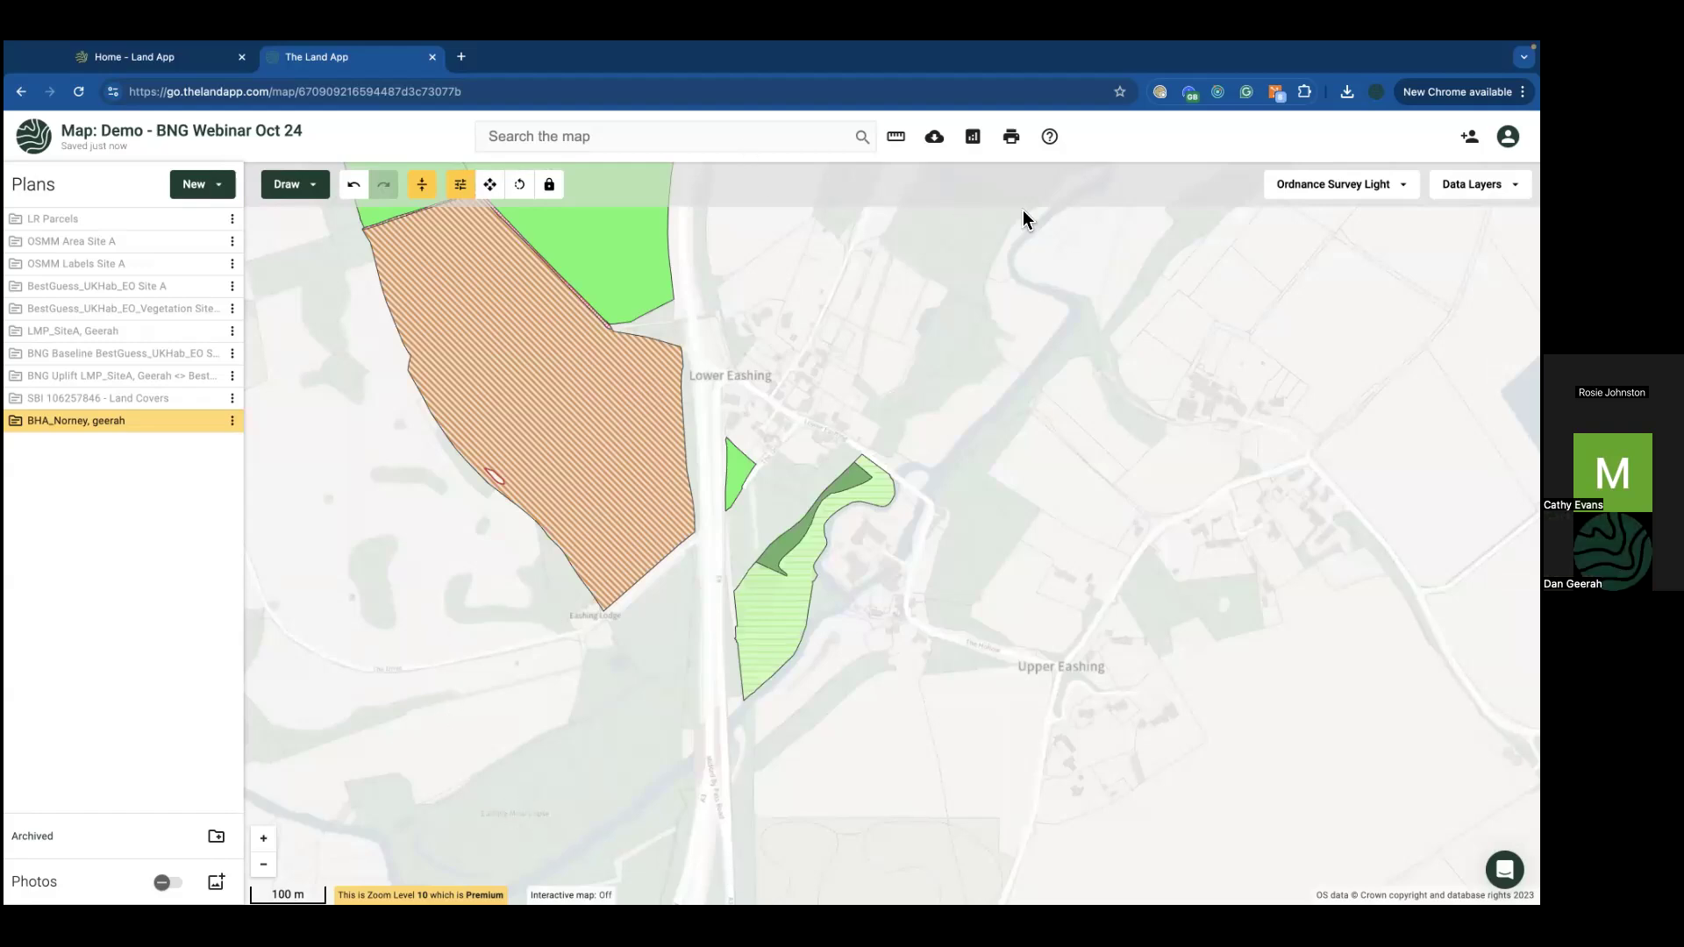
Step: Zoom out over the site plots and hide the BHA_Norney plan
scroll(377, 478, down, 3)
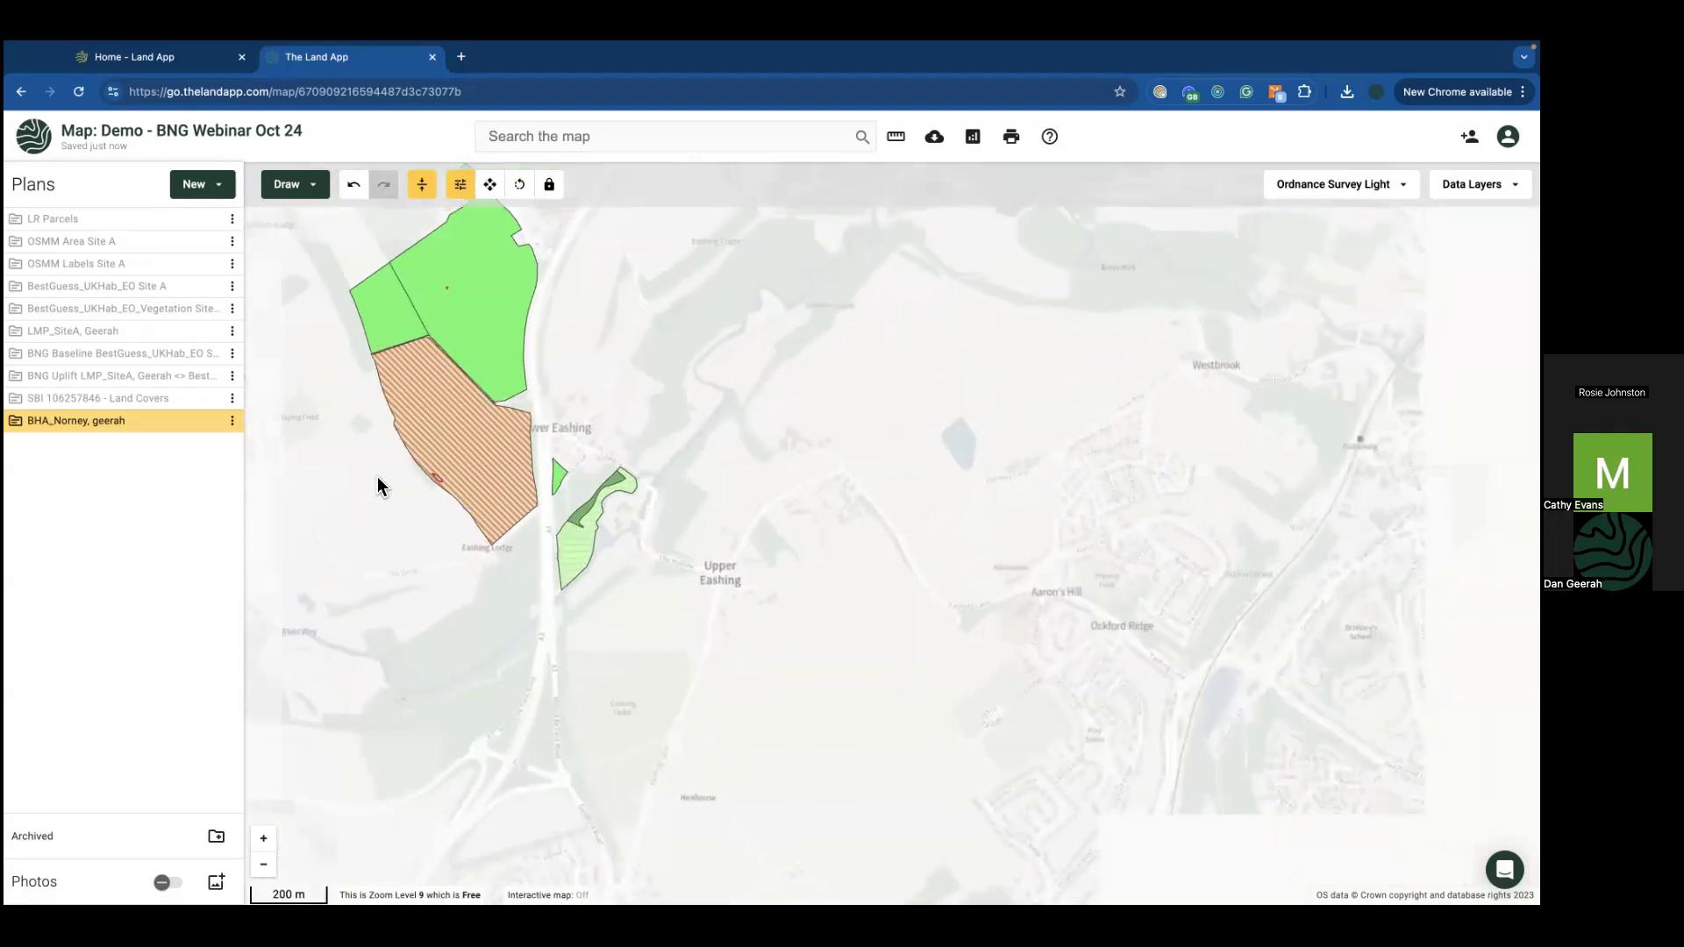
drag(379, 480, 425, 521)
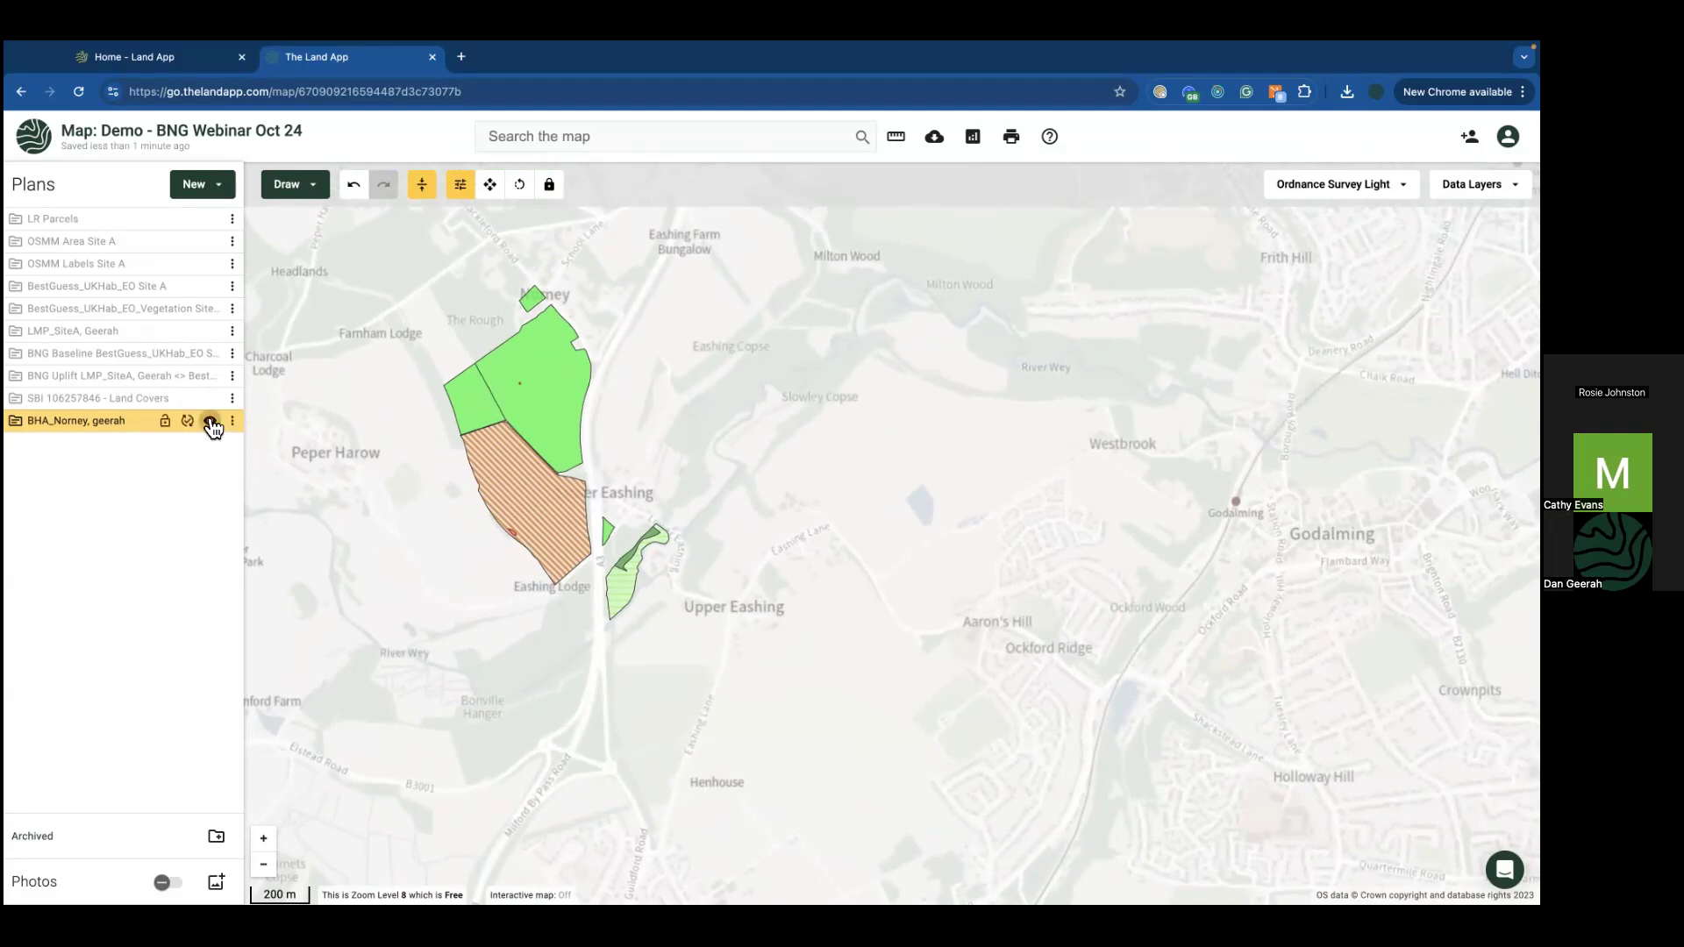
click(209, 421)
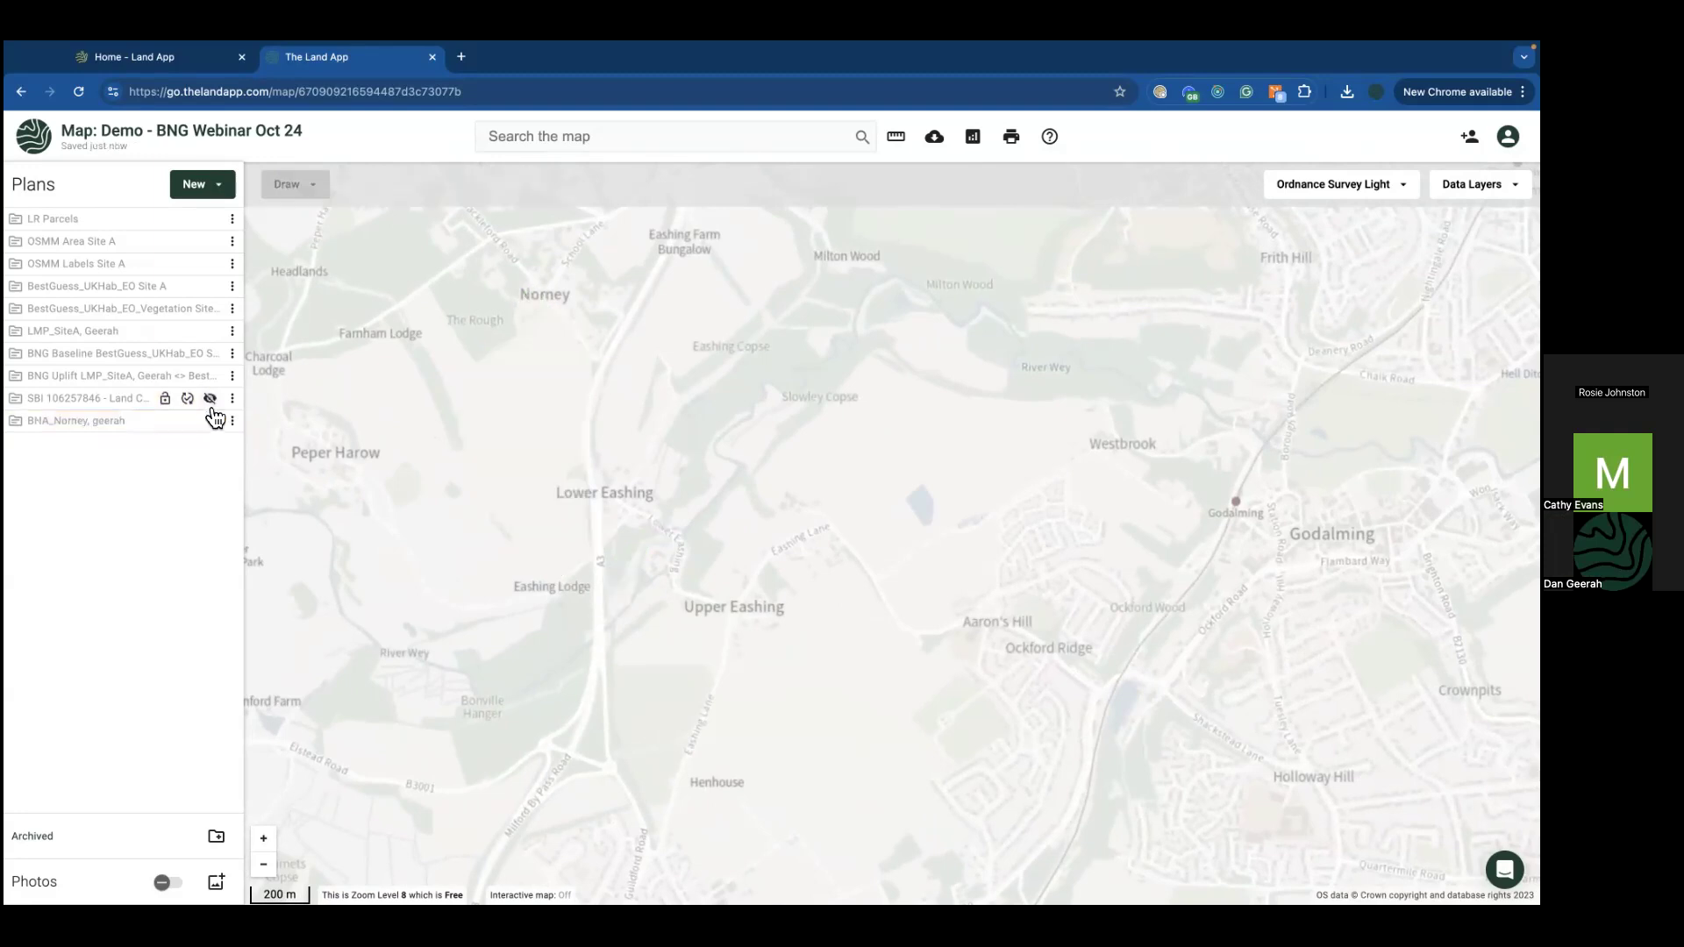
Step: Zoom to the OSMM Area Site A extent, hide it, and show the BestGuess_UKHab_EO Site A plan
click(233, 243)
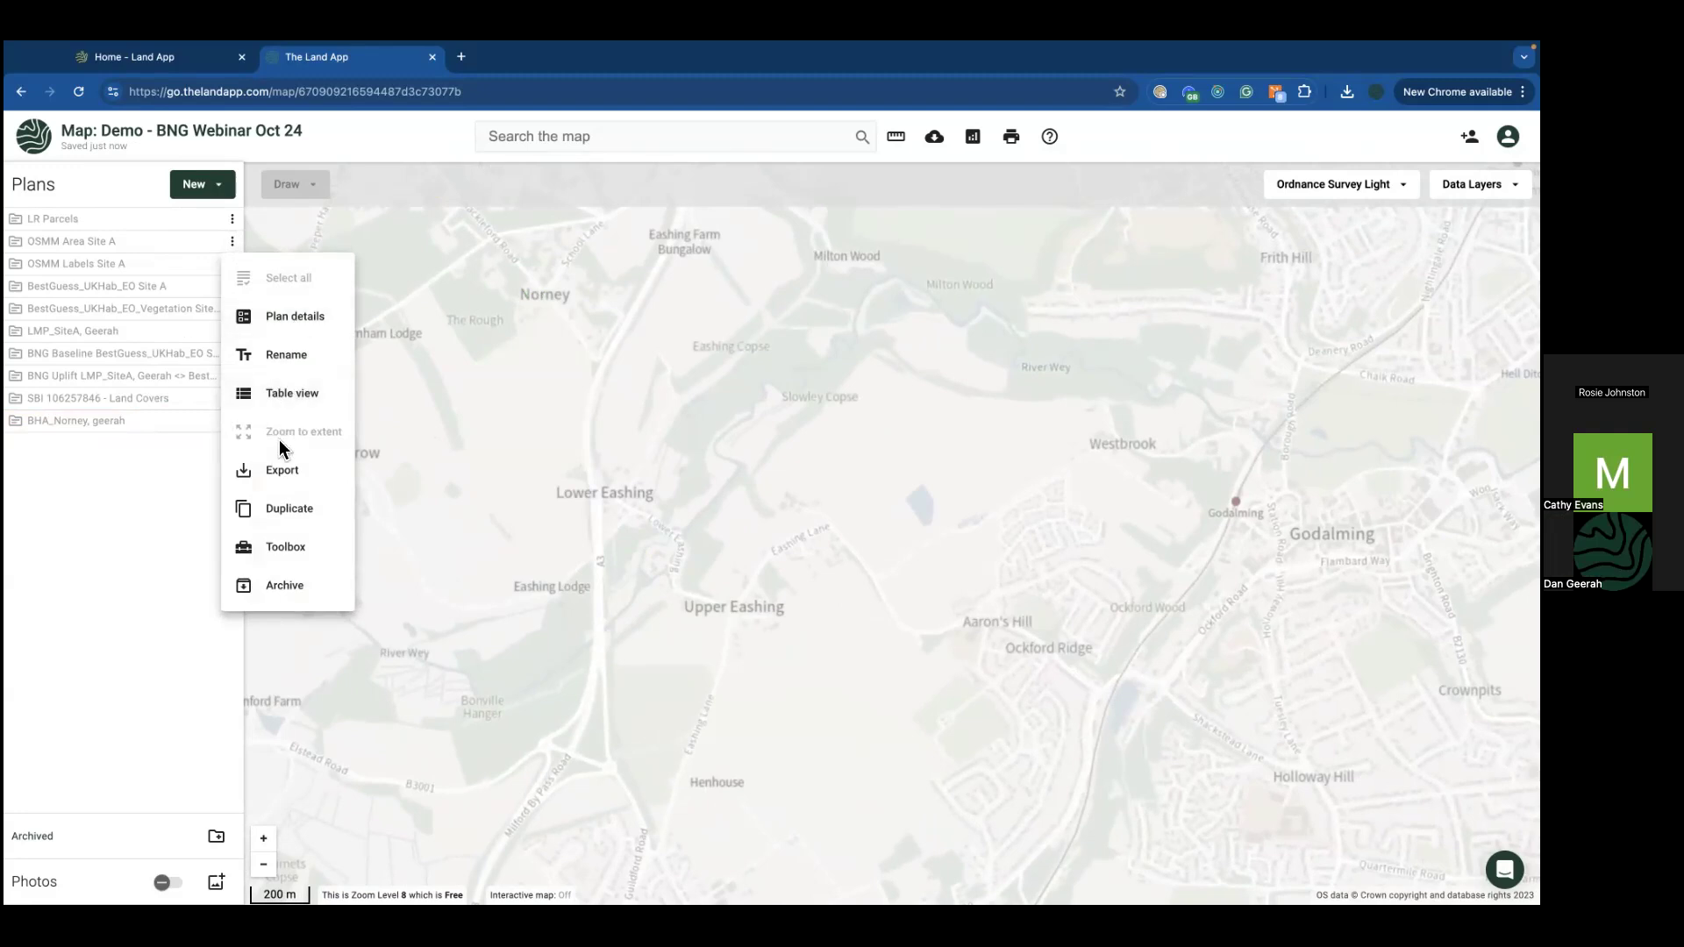
click(165, 261)
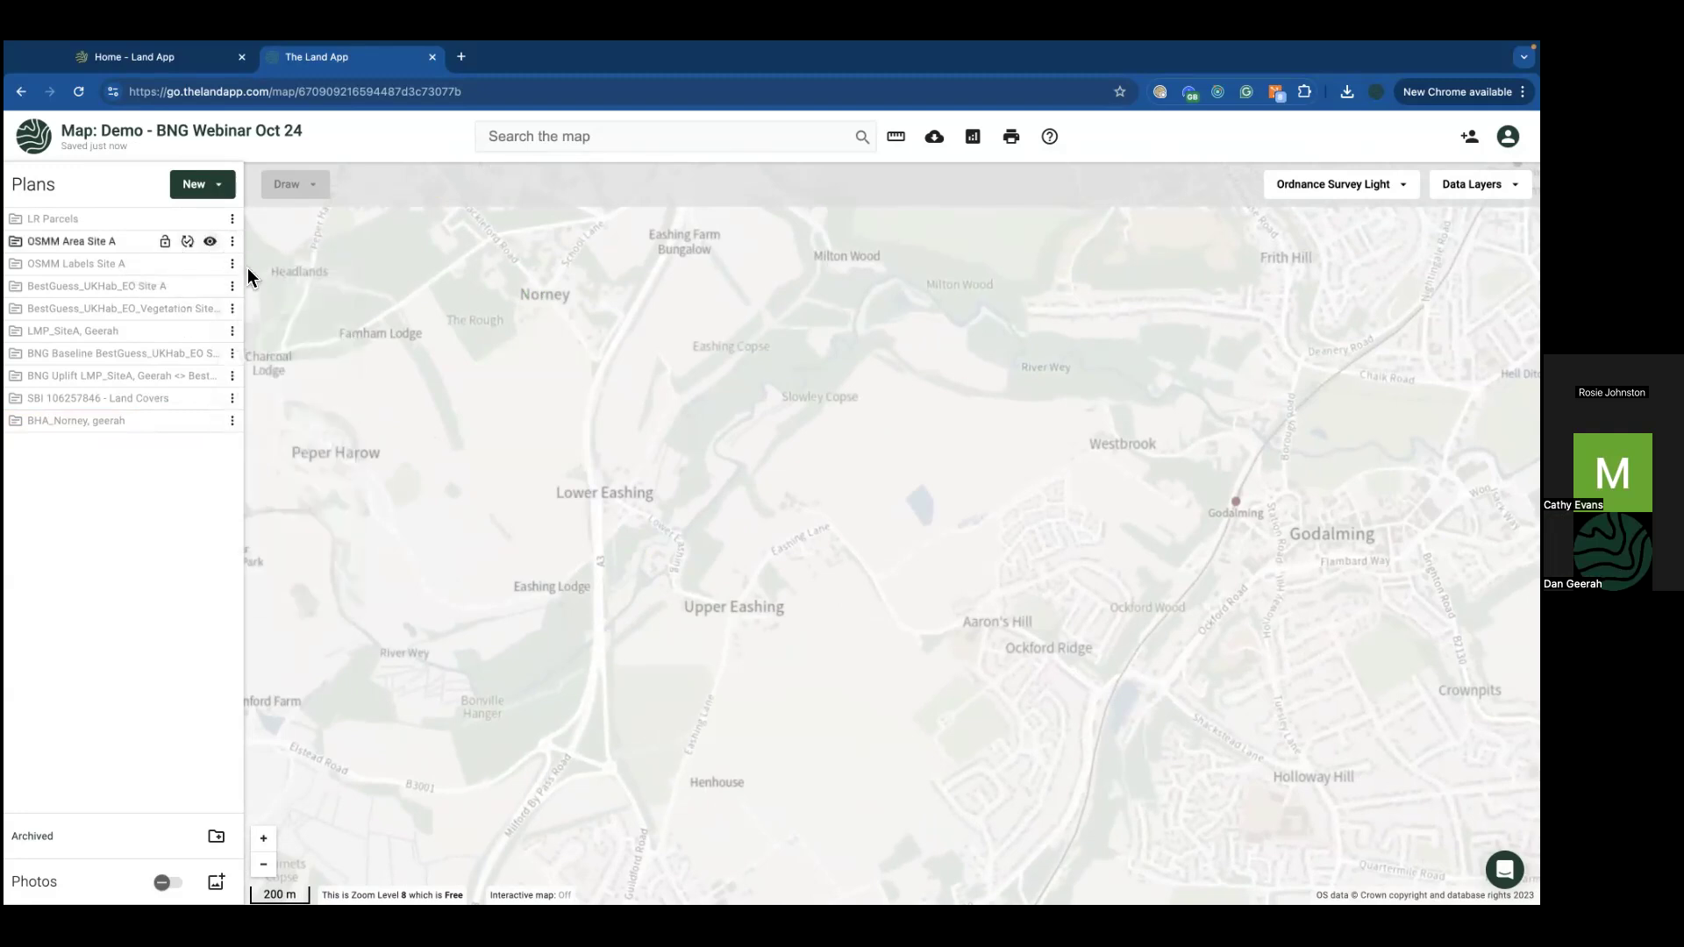
click(229, 249)
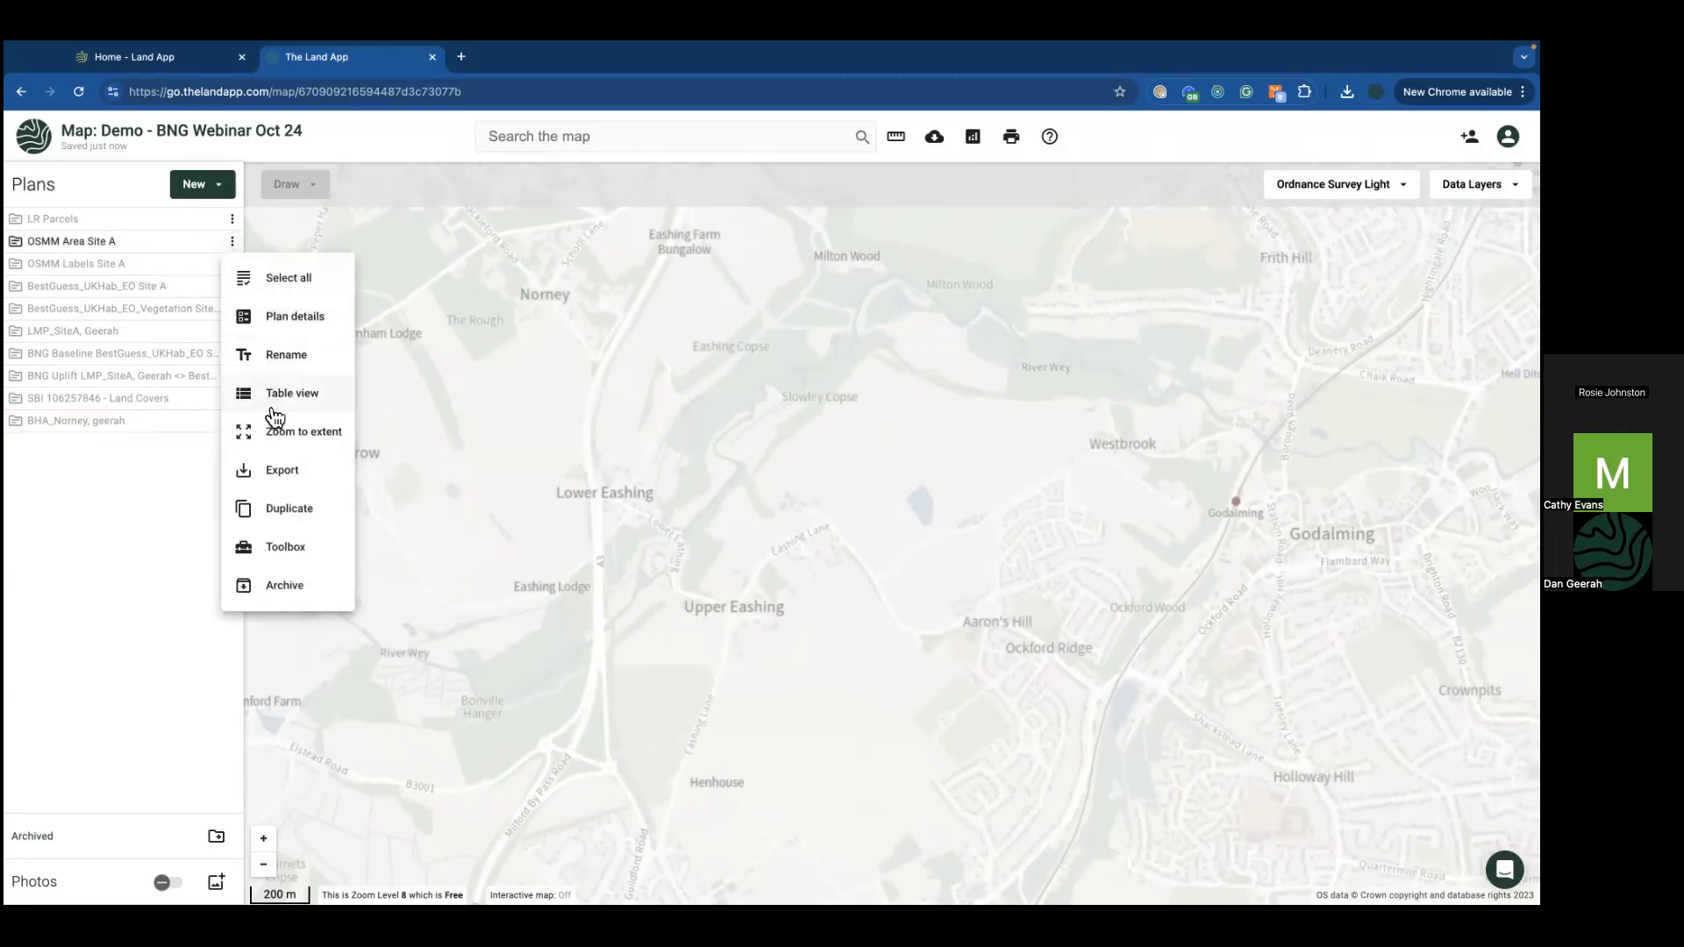
click(273, 426)
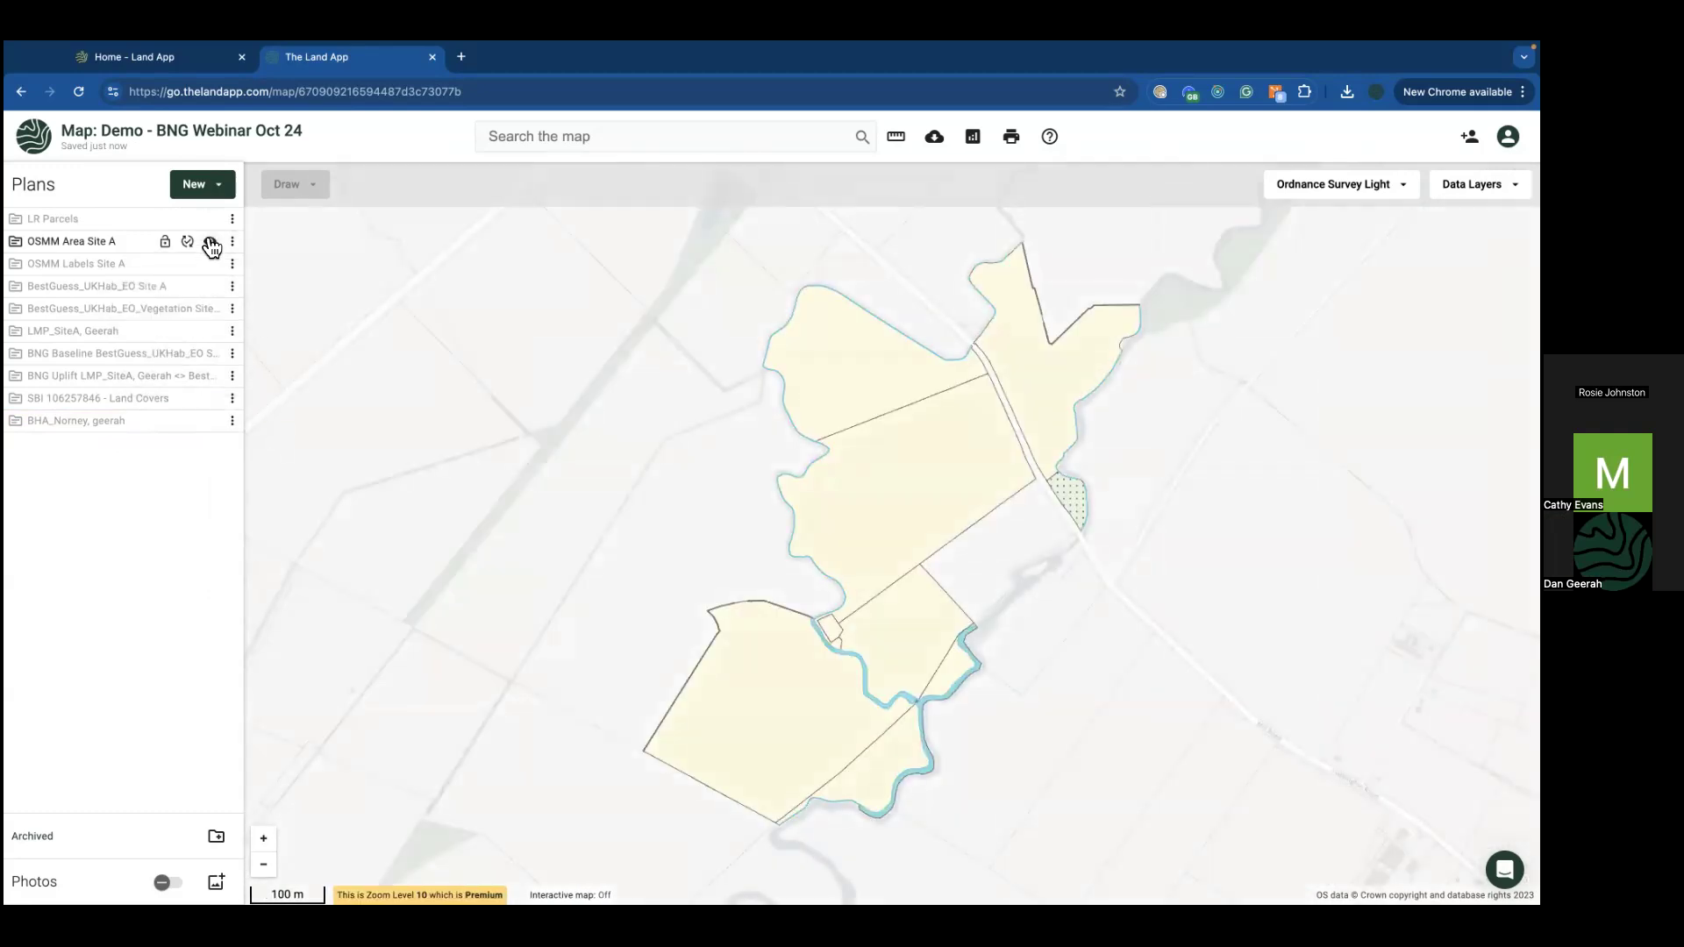
click(210, 241)
click(209, 287)
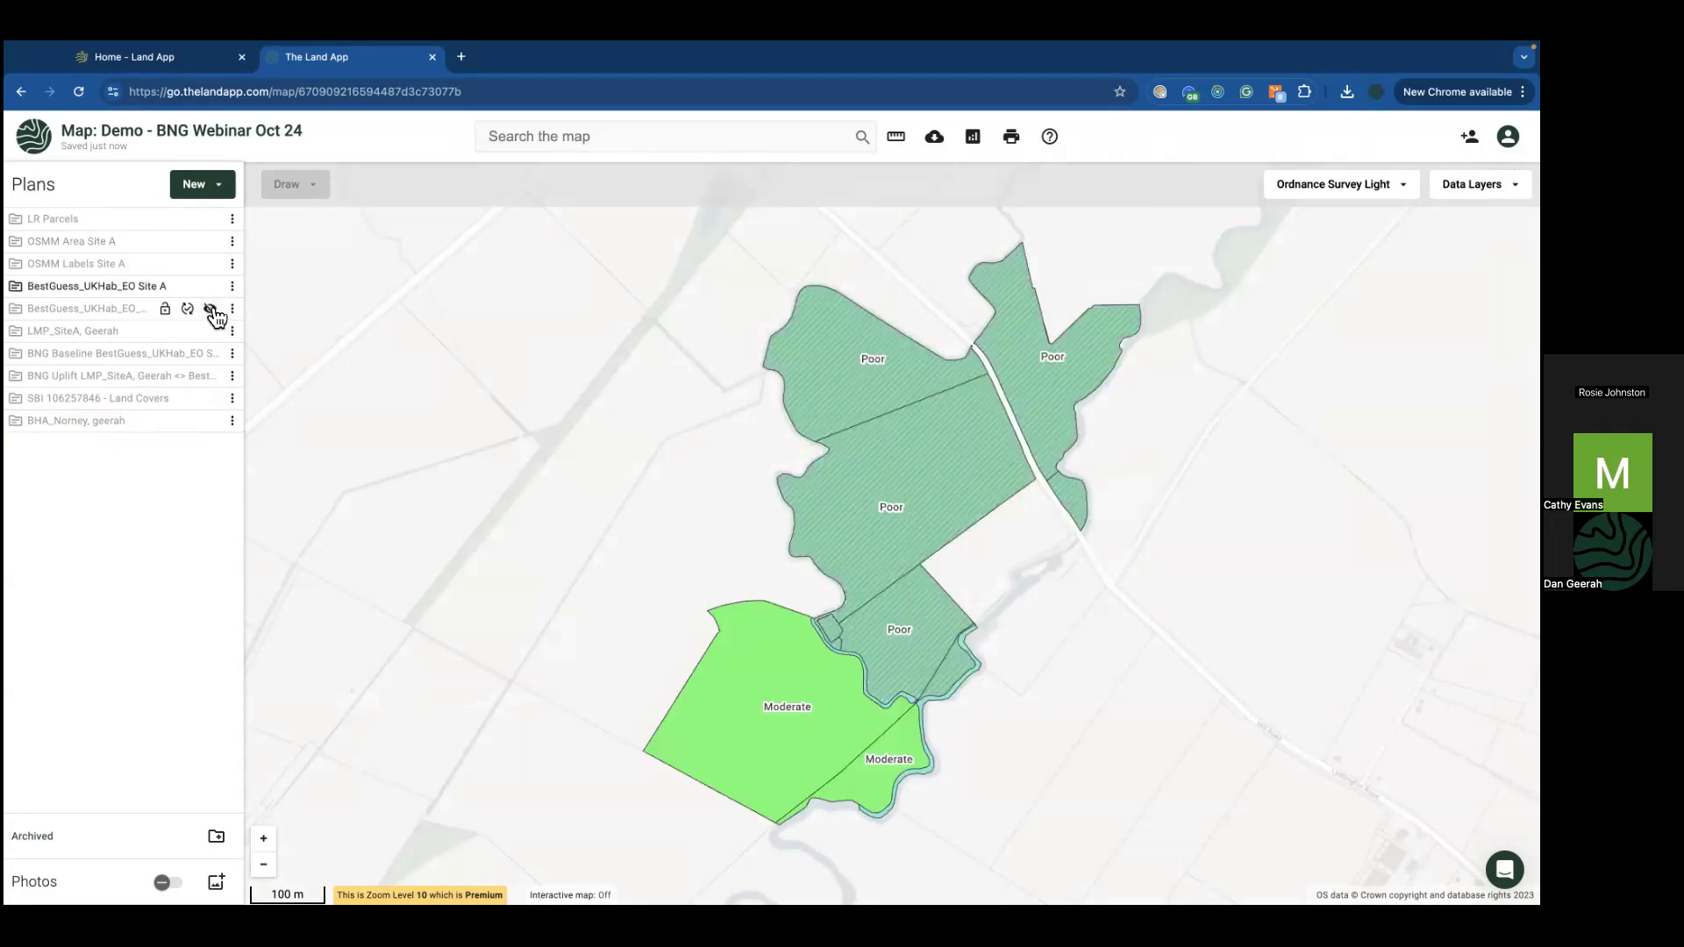
mouse_move(567, 44)
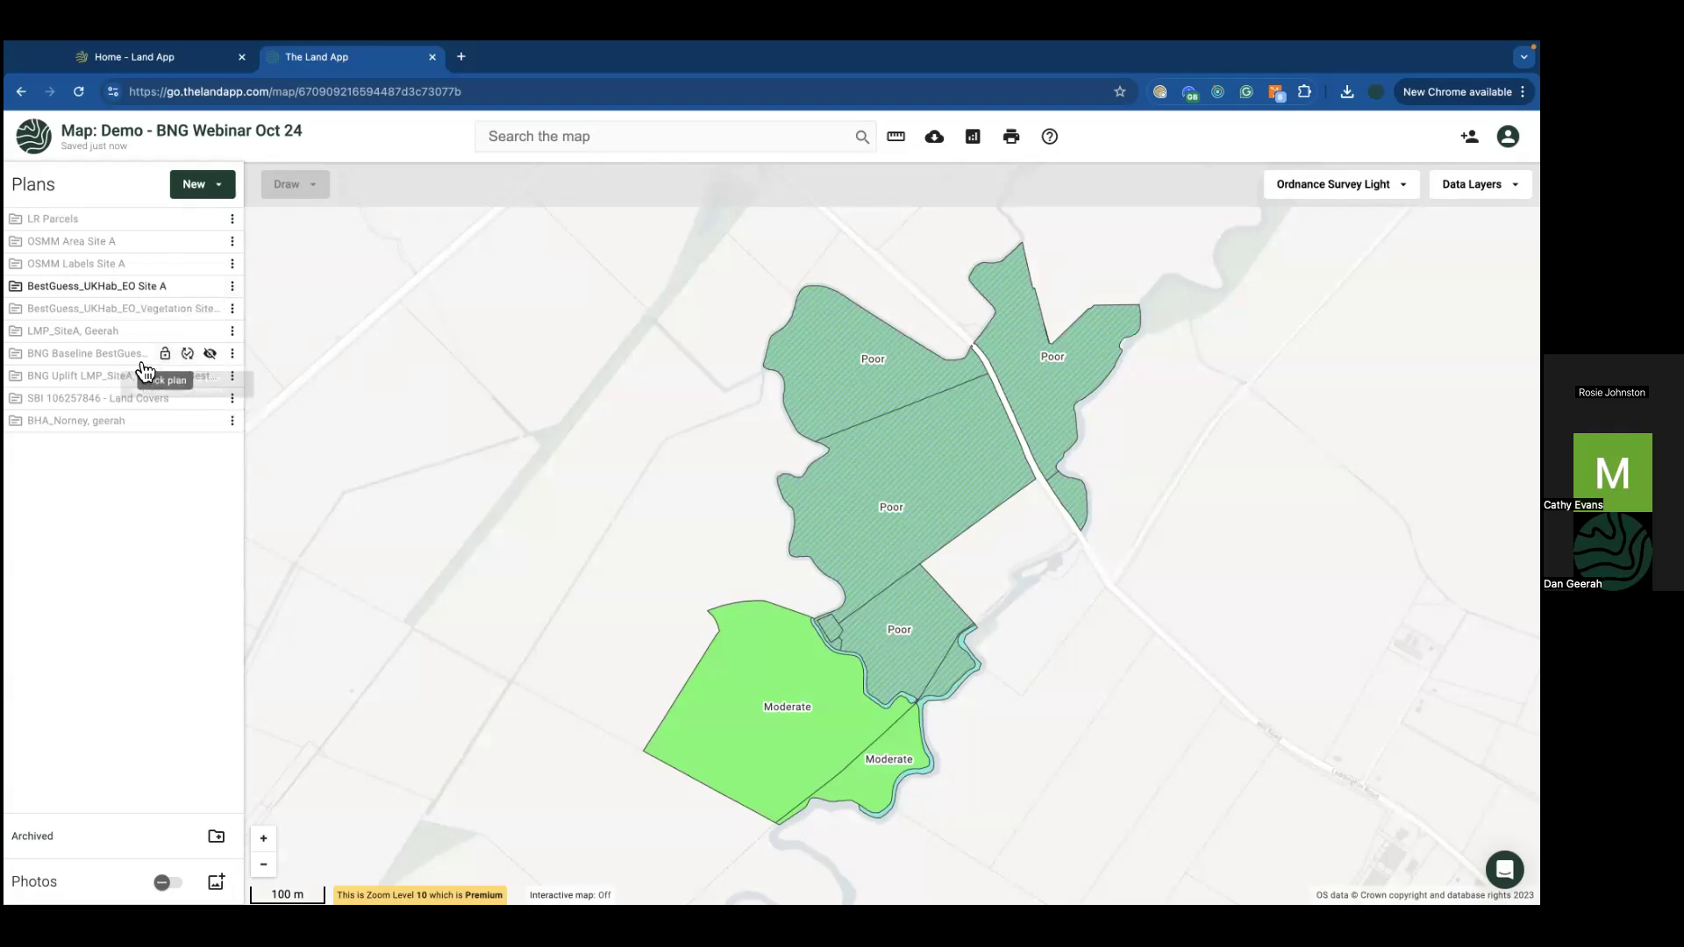
Step: Lock the BNG Baseline plan, then hide both the BNG Baseline and BNG Uplift layers
click(210, 354)
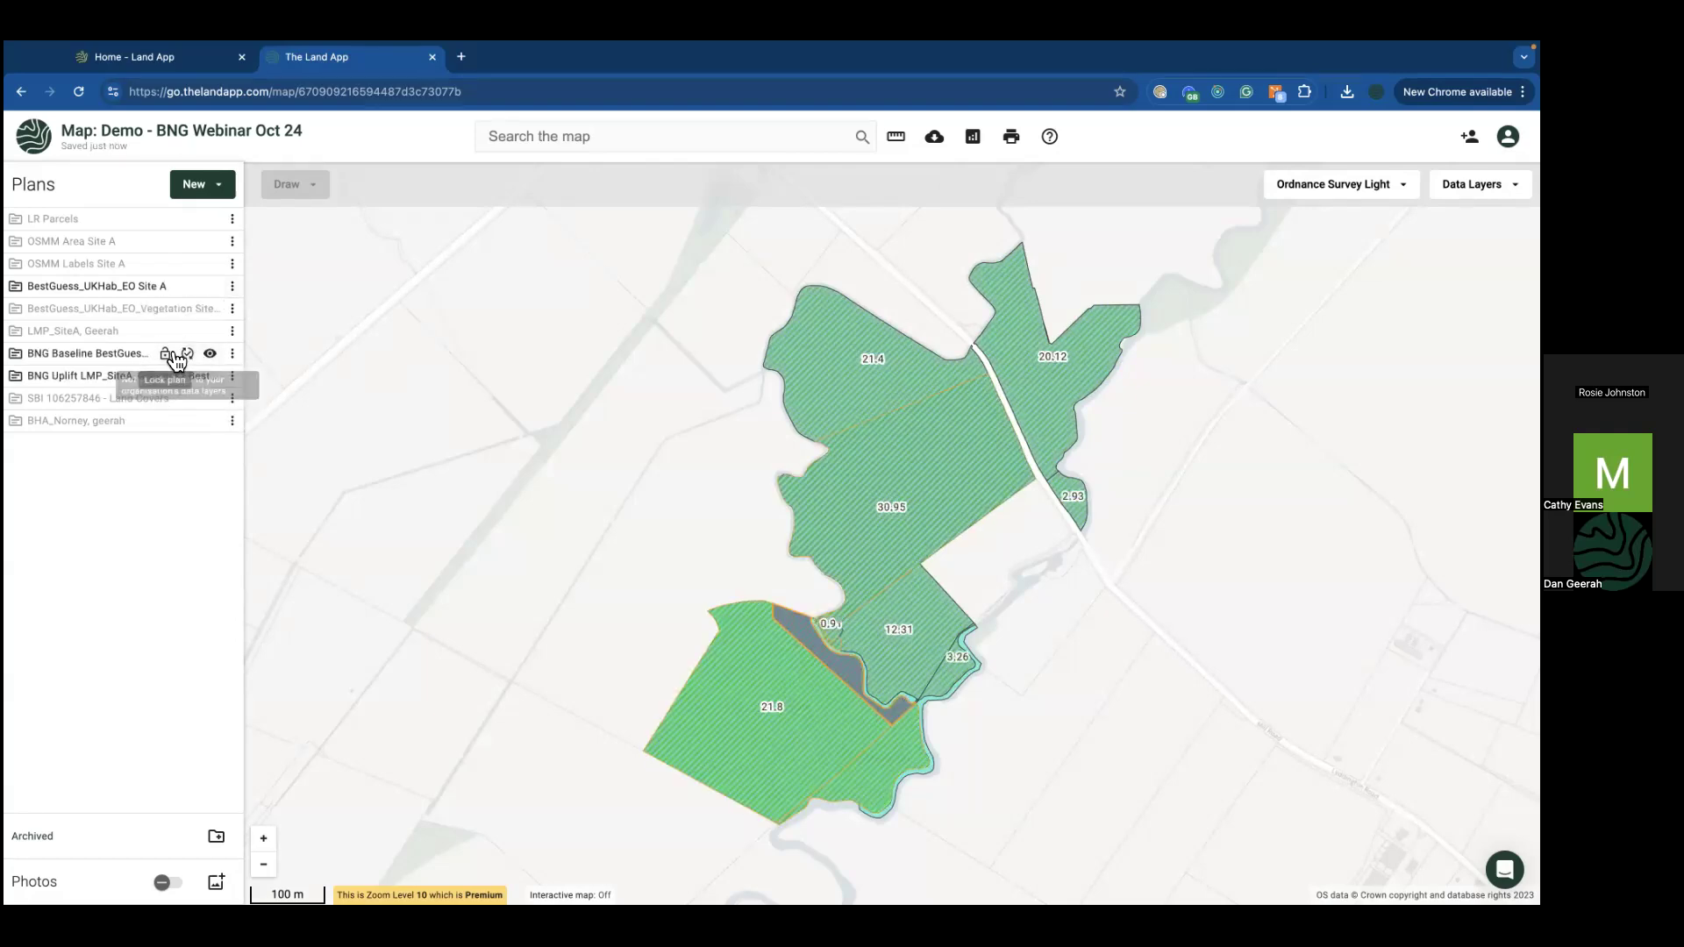
click(166, 377)
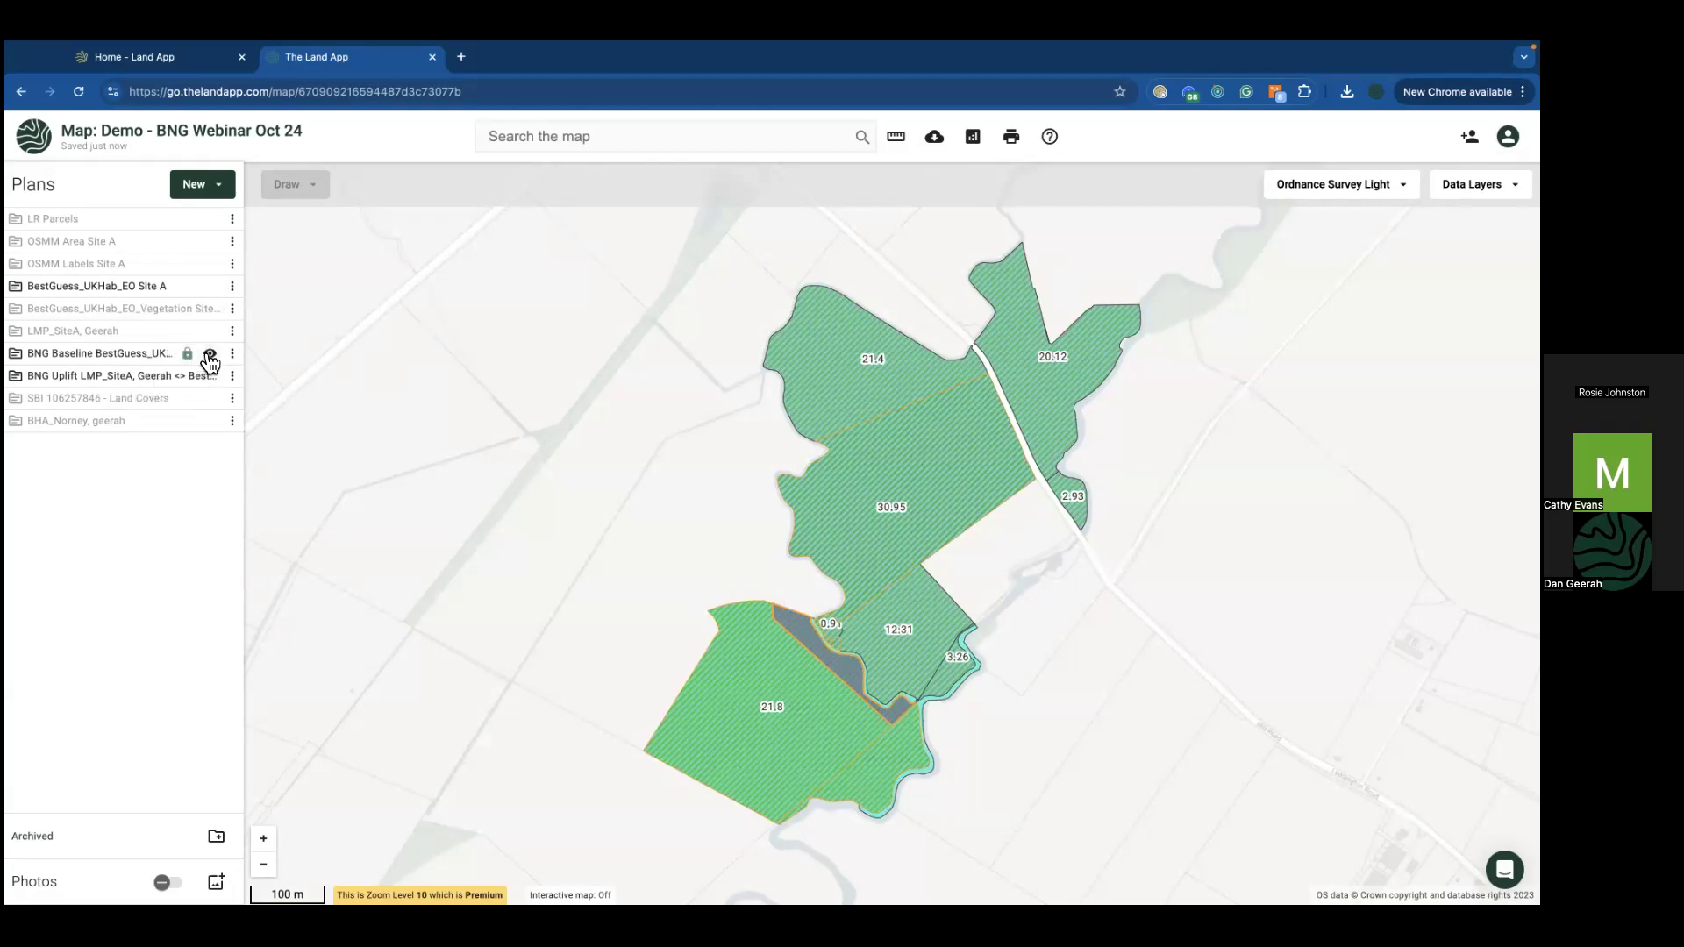
click(211, 375)
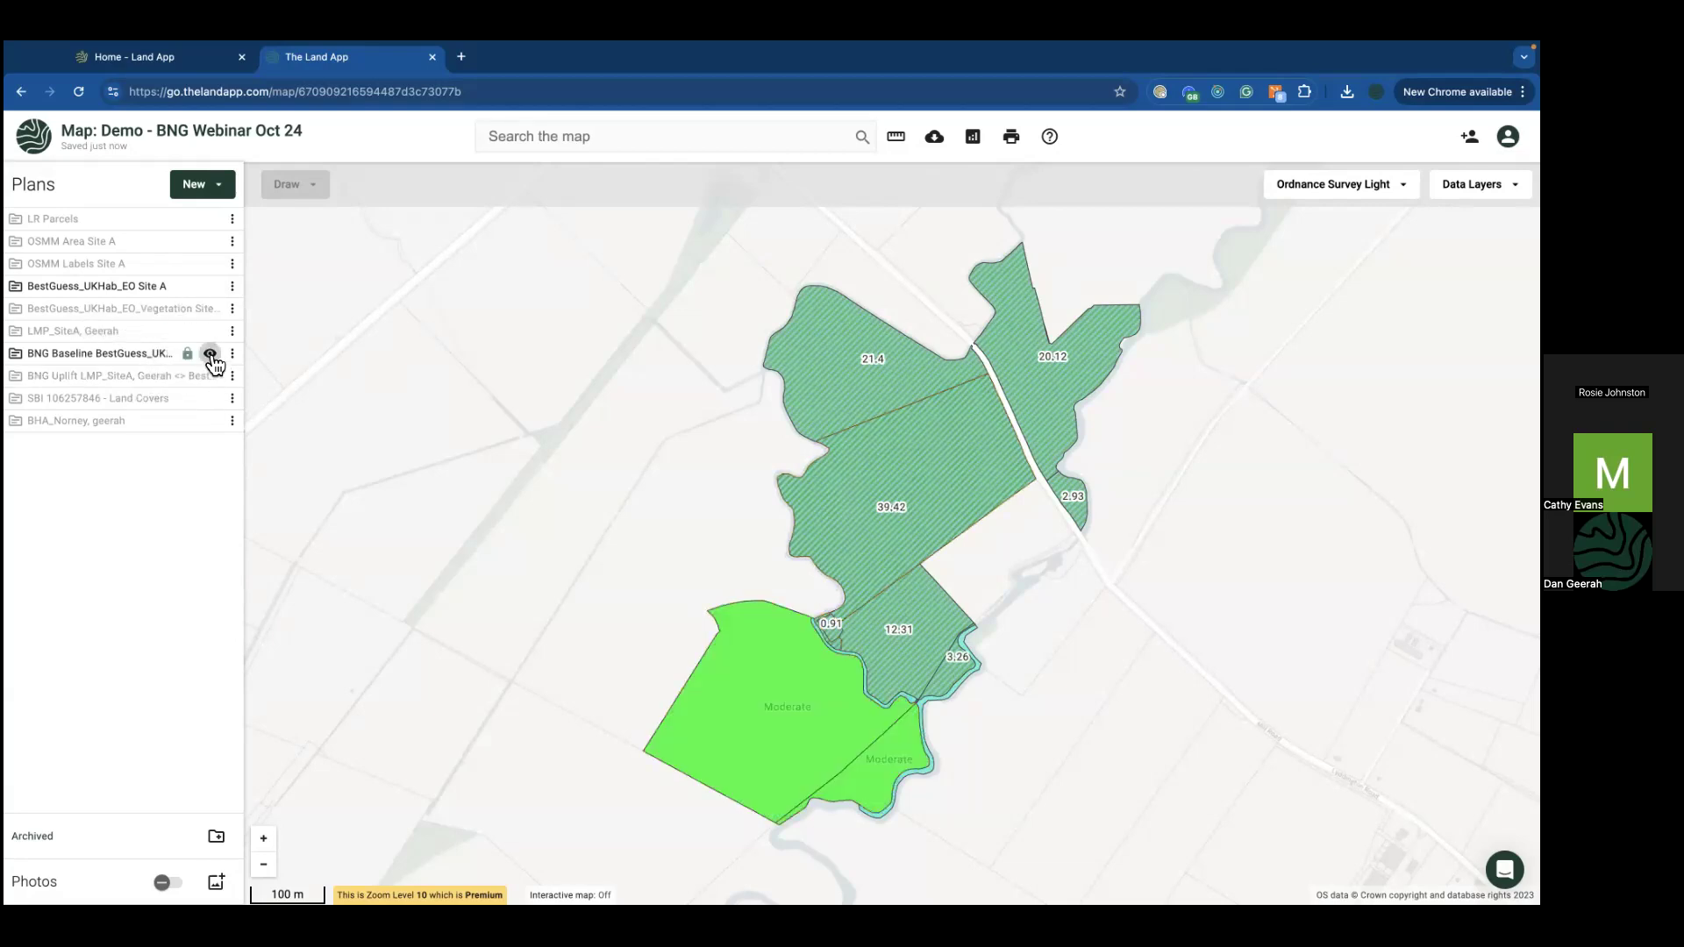
click(209, 353)
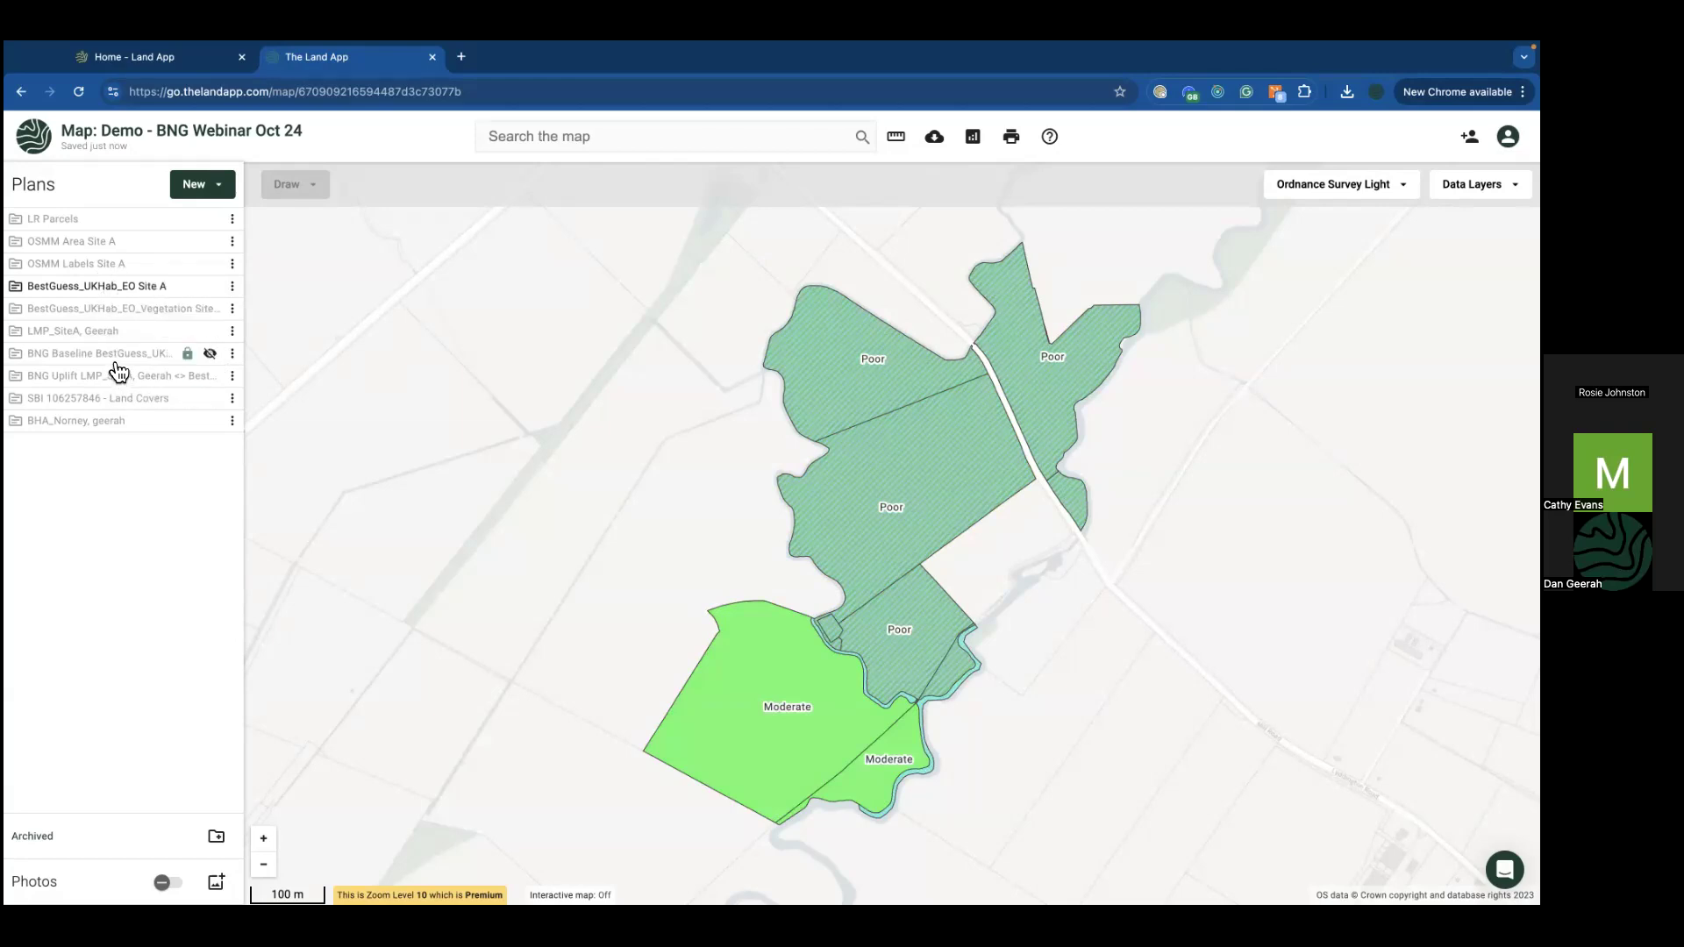
Step: Run the Auto-populate BNG Metric Calculator on the BestGuess_UKHab_EO Site A plan and return to the map
click(232, 286)
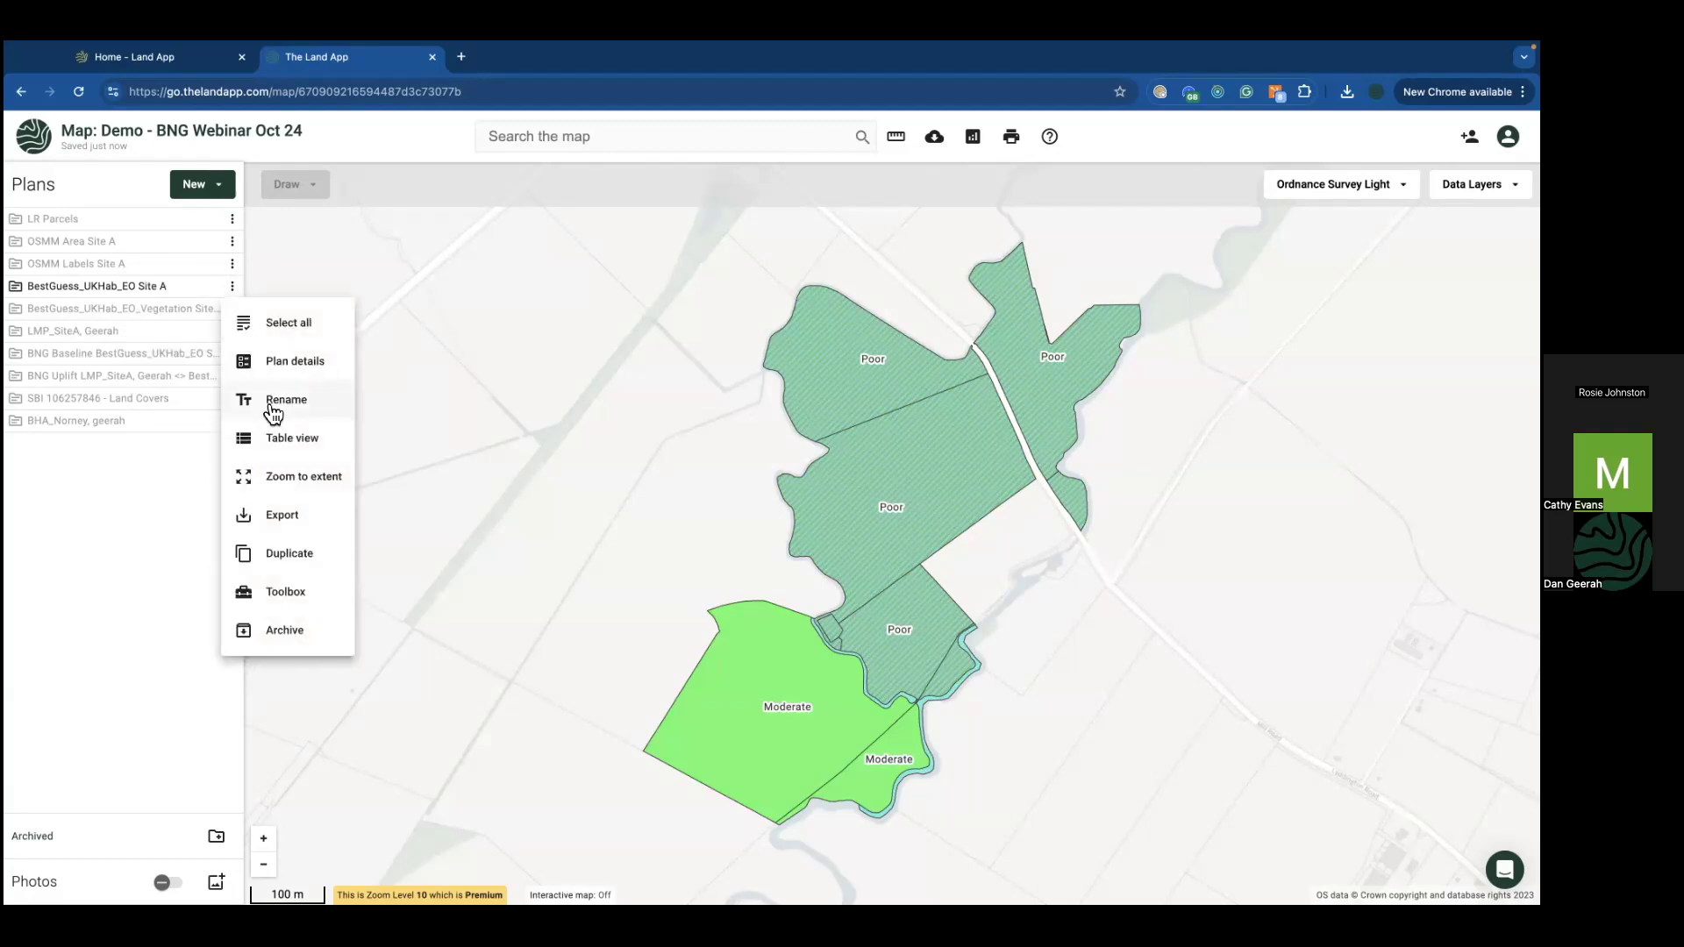
click(233, 288)
click(264, 591)
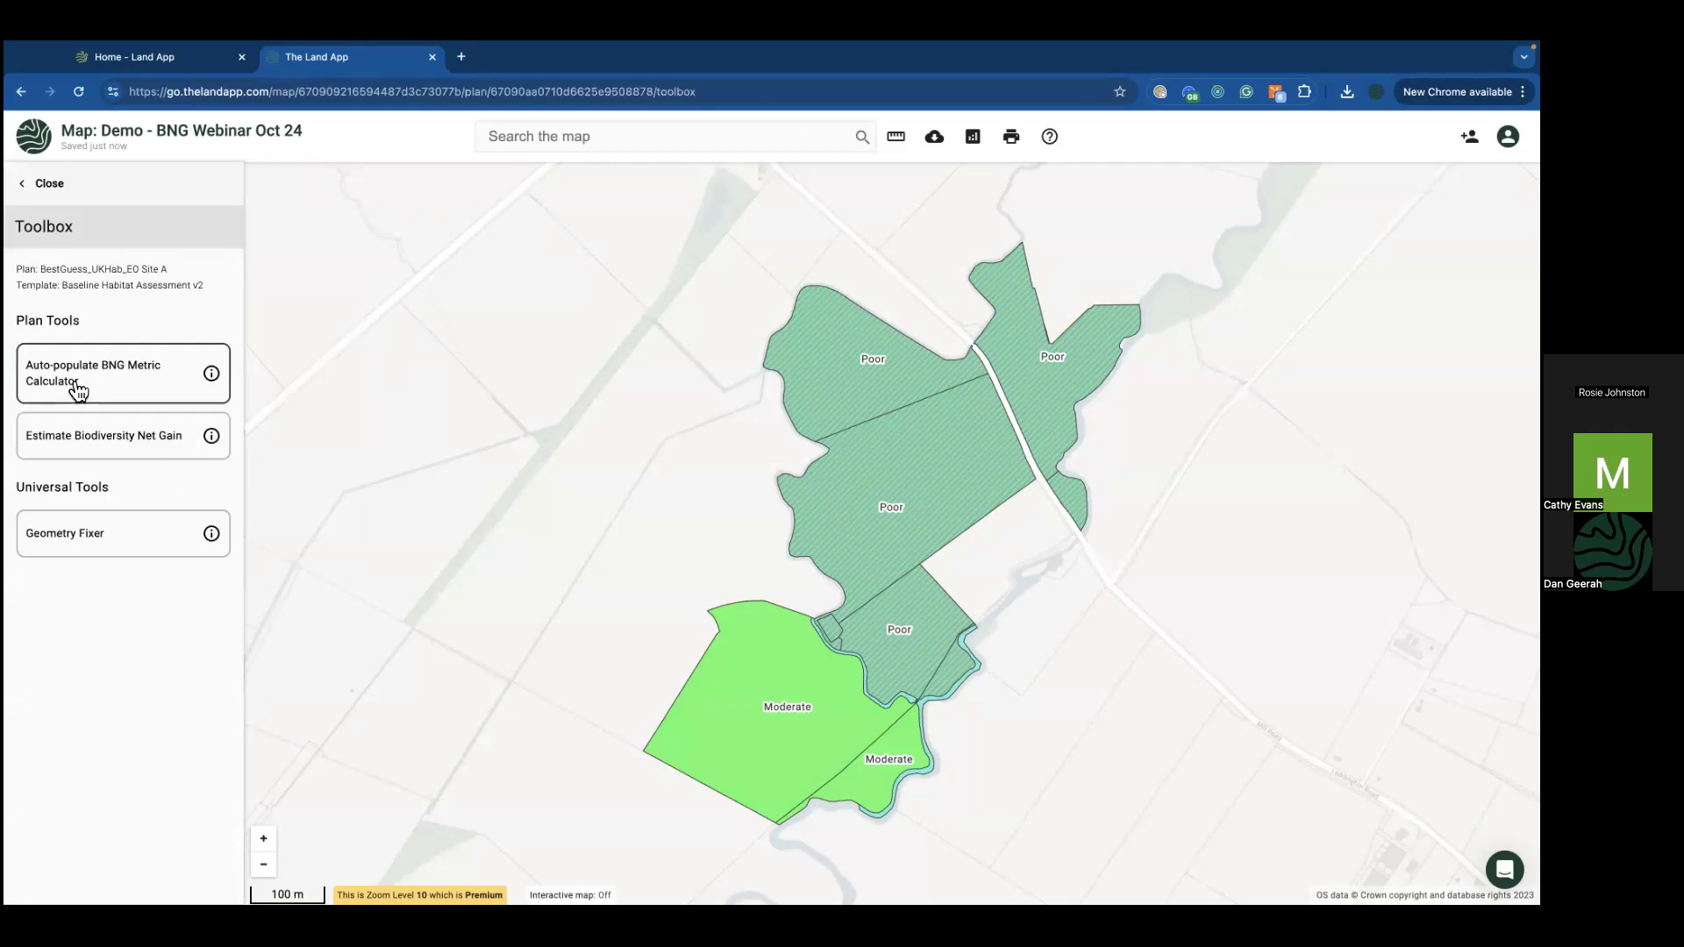
click(77, 389)
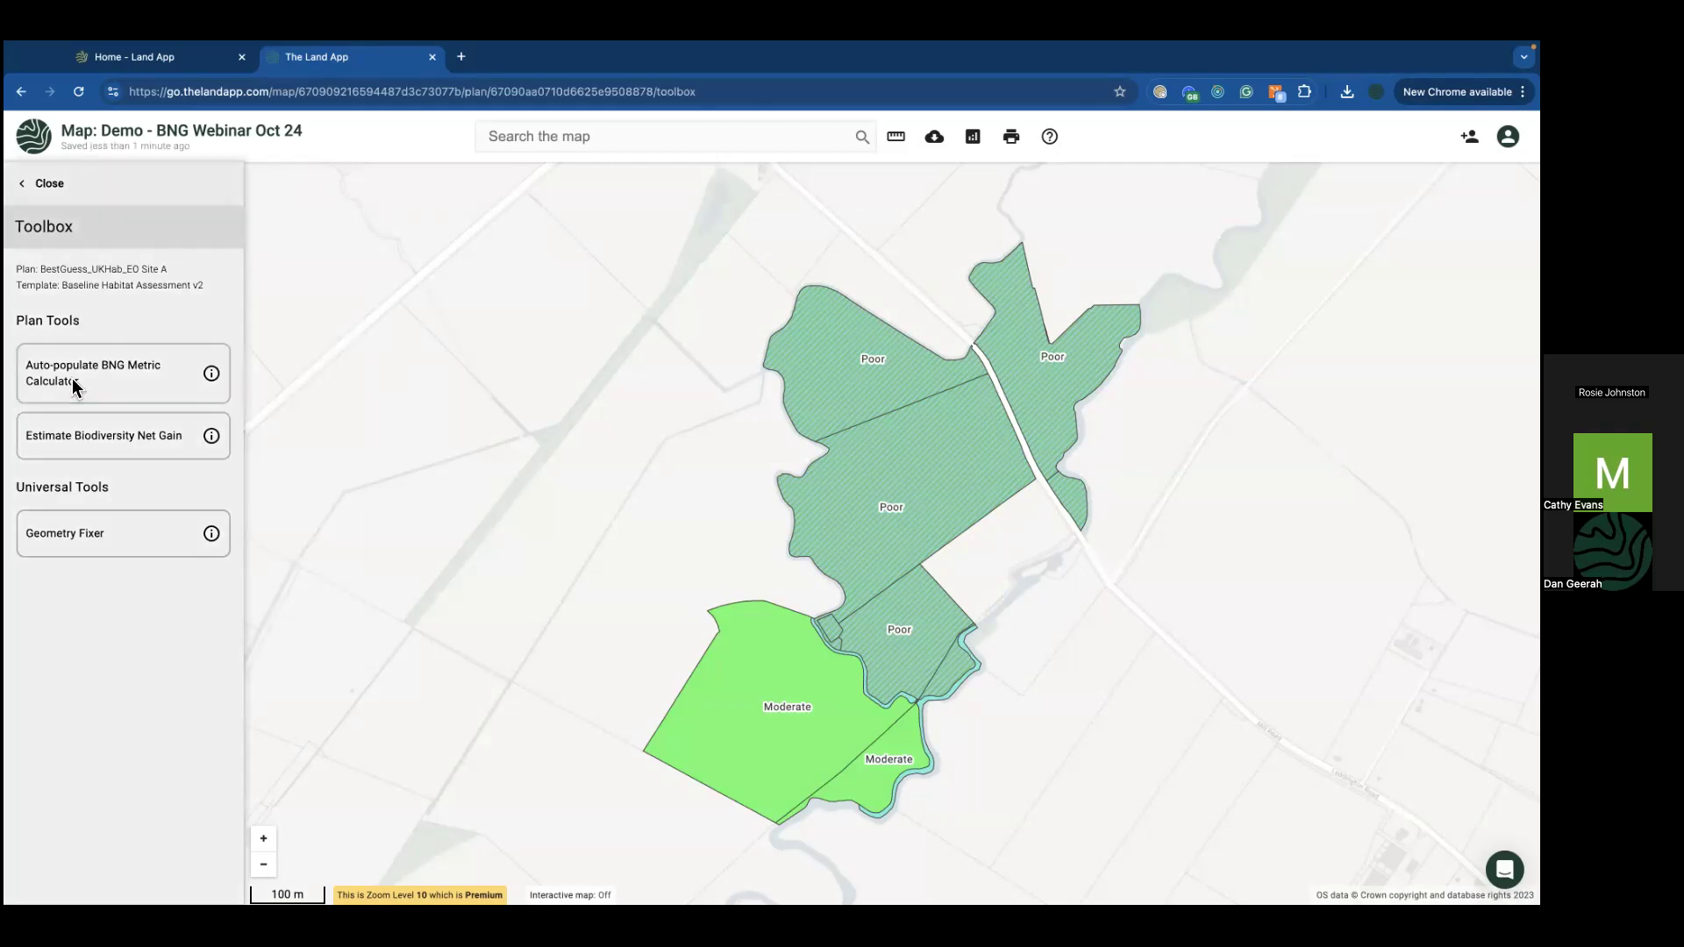
click(896, 619)
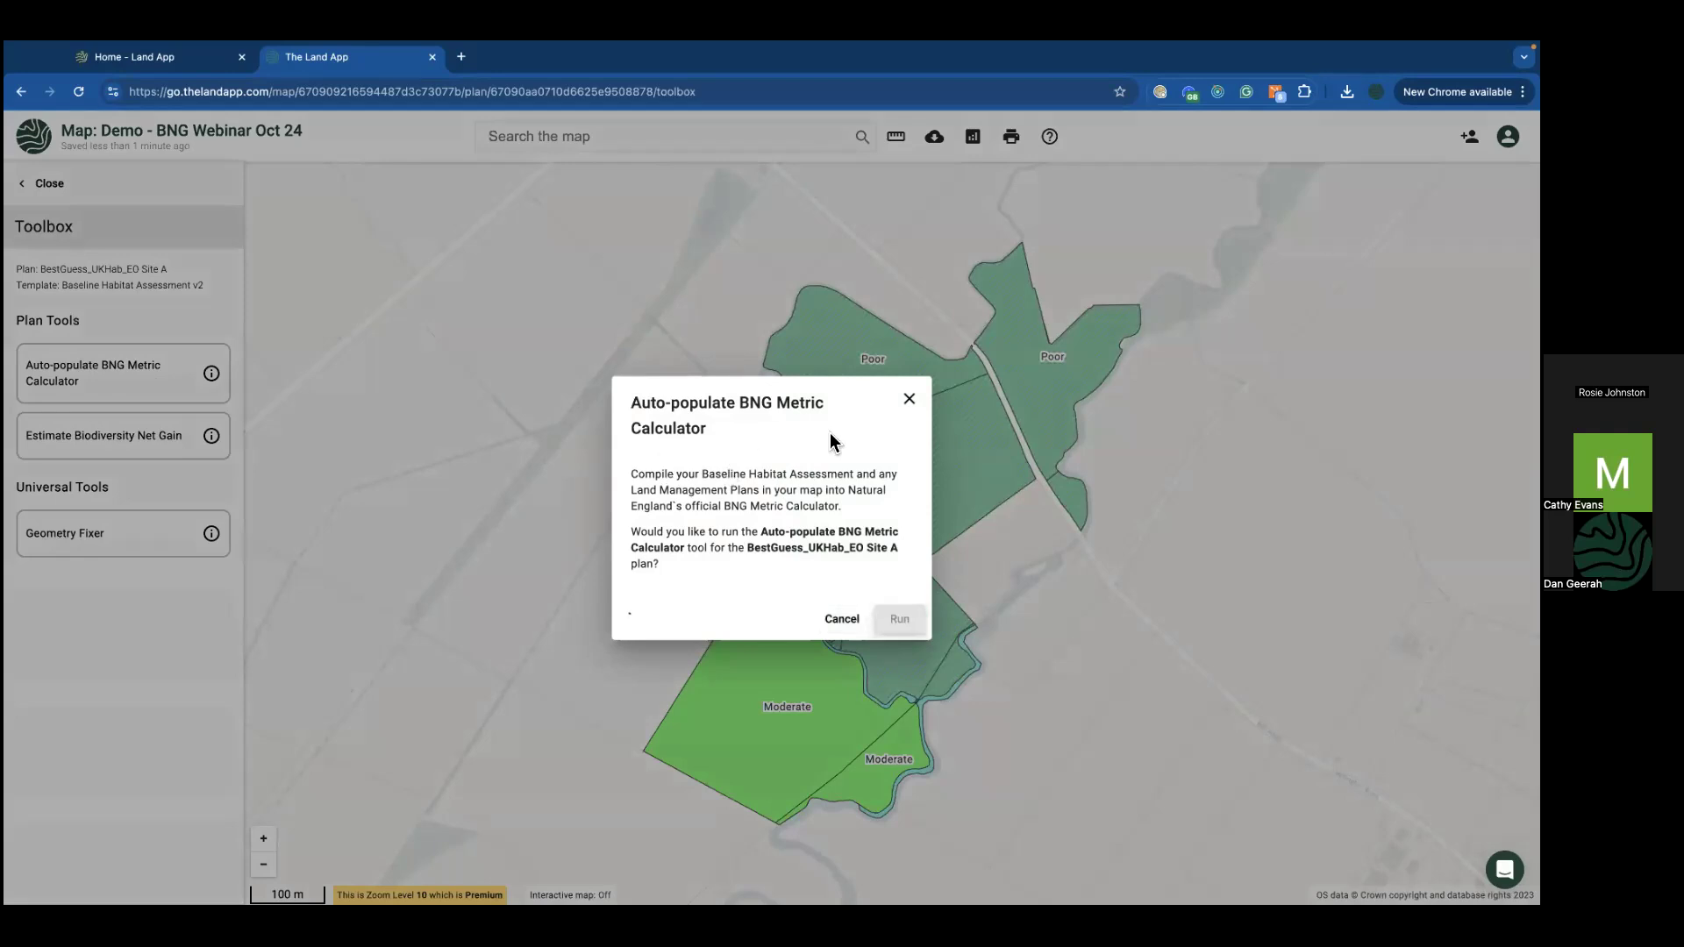
click(843, 597)
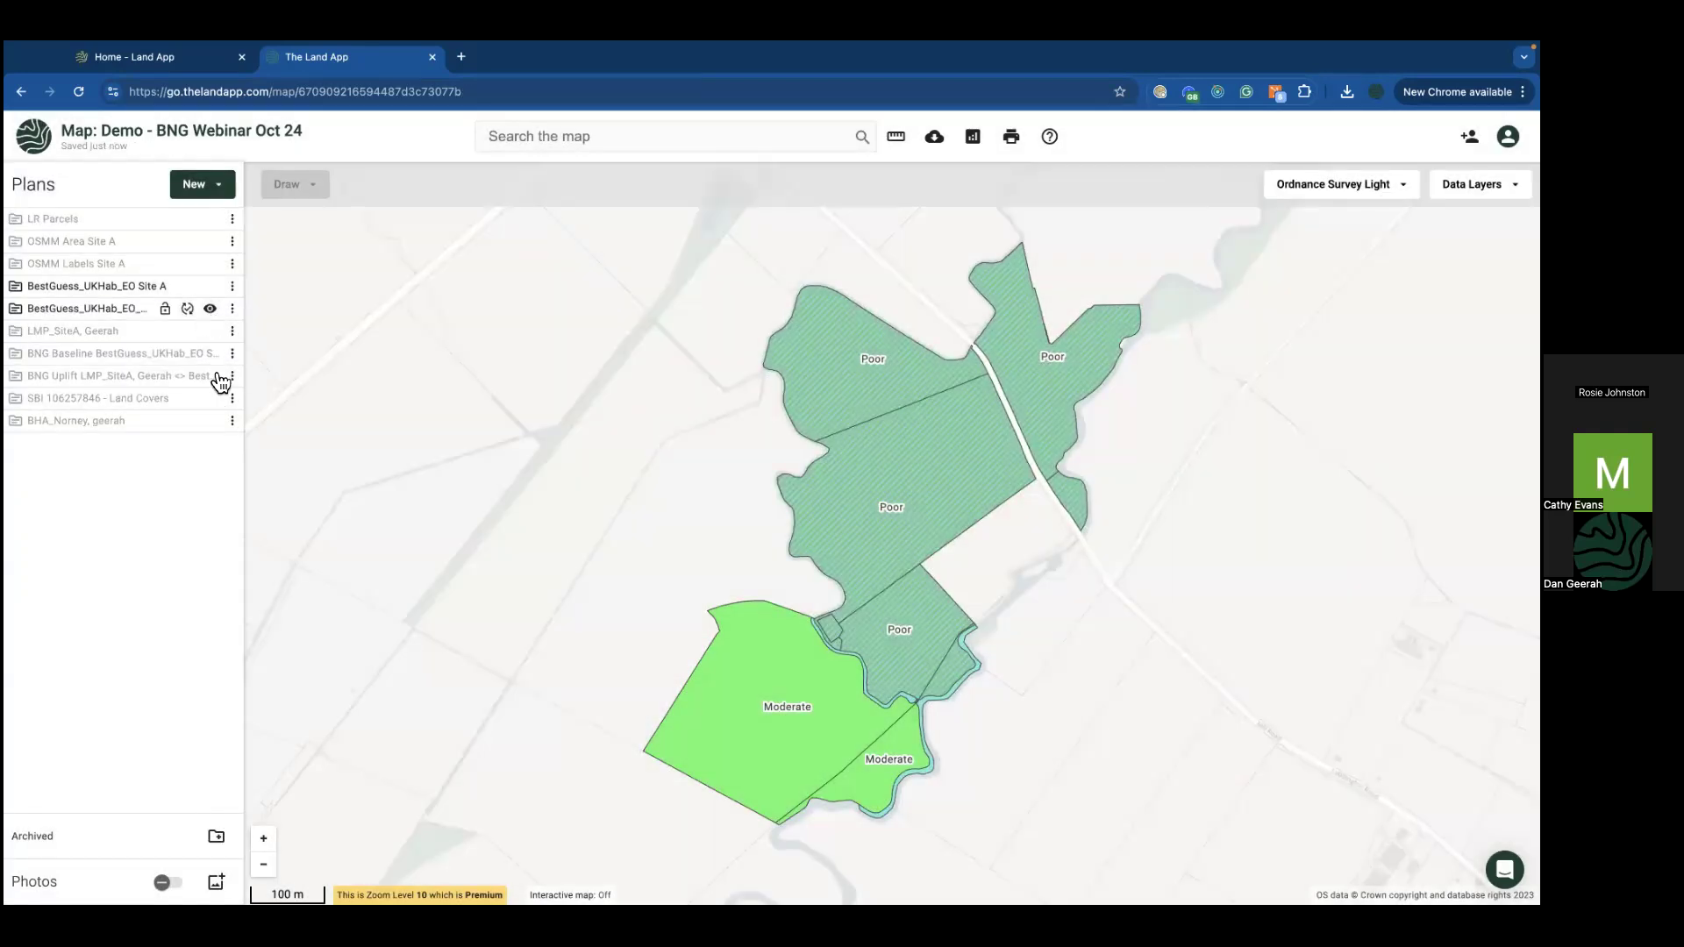
click(211, 377)
Step: Hide the BNG Uplift layer again so only the BestGuess_UKHab_EO Site A layers remain
click(210, 377)
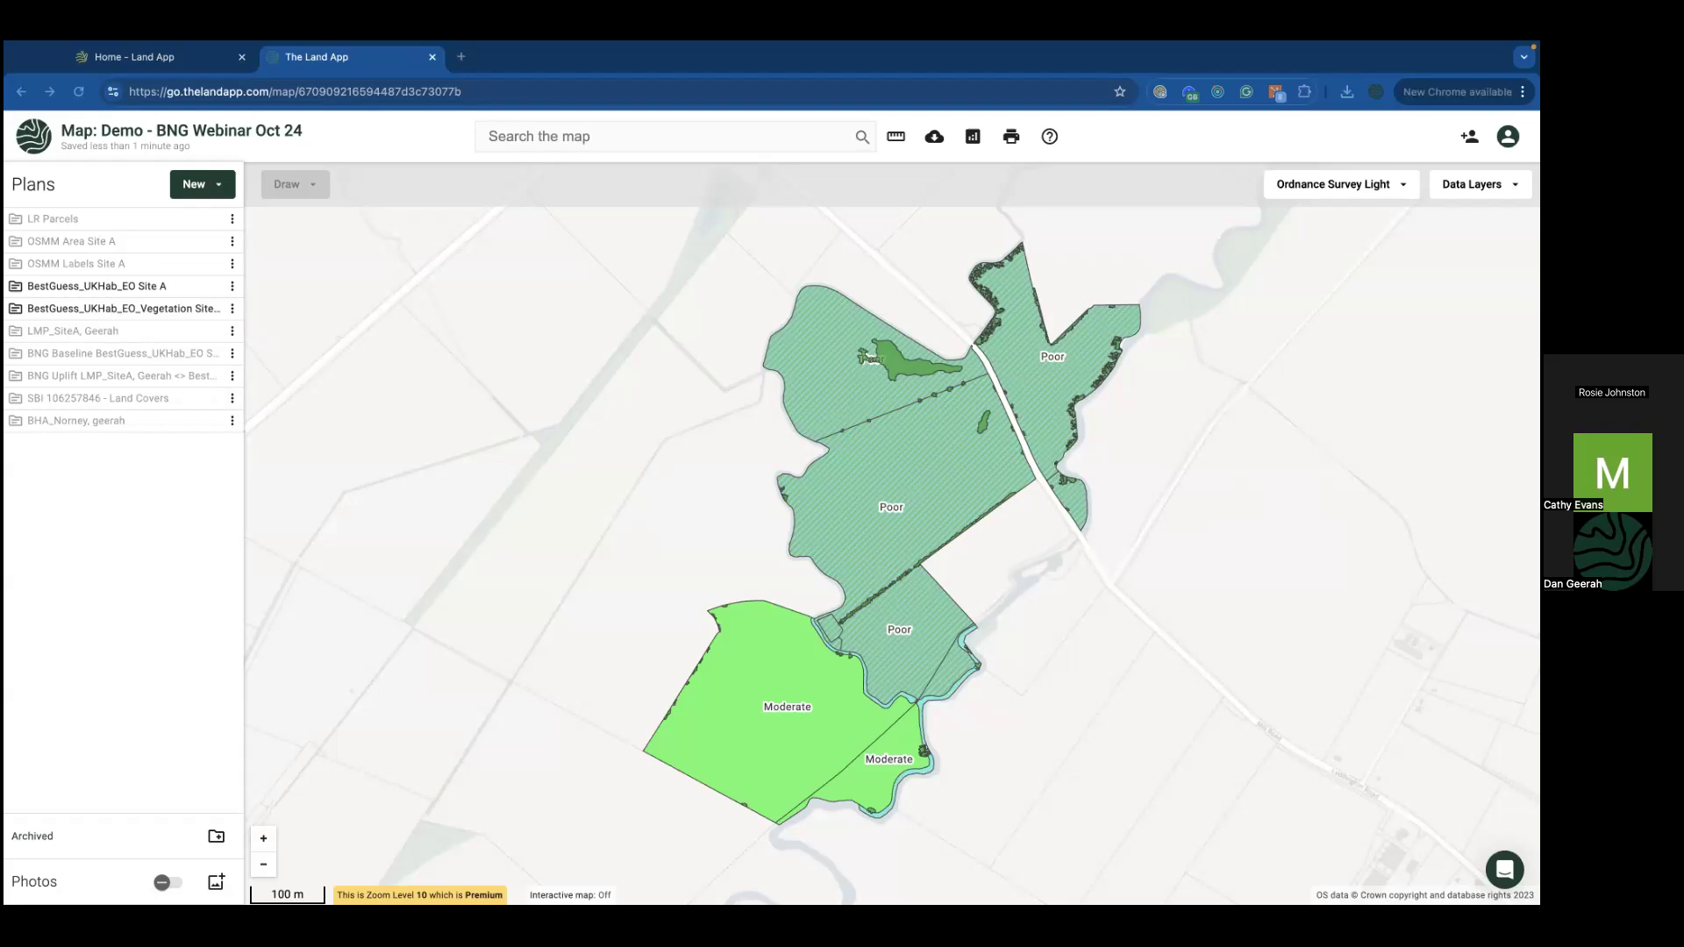
mouse_move(988, 899)
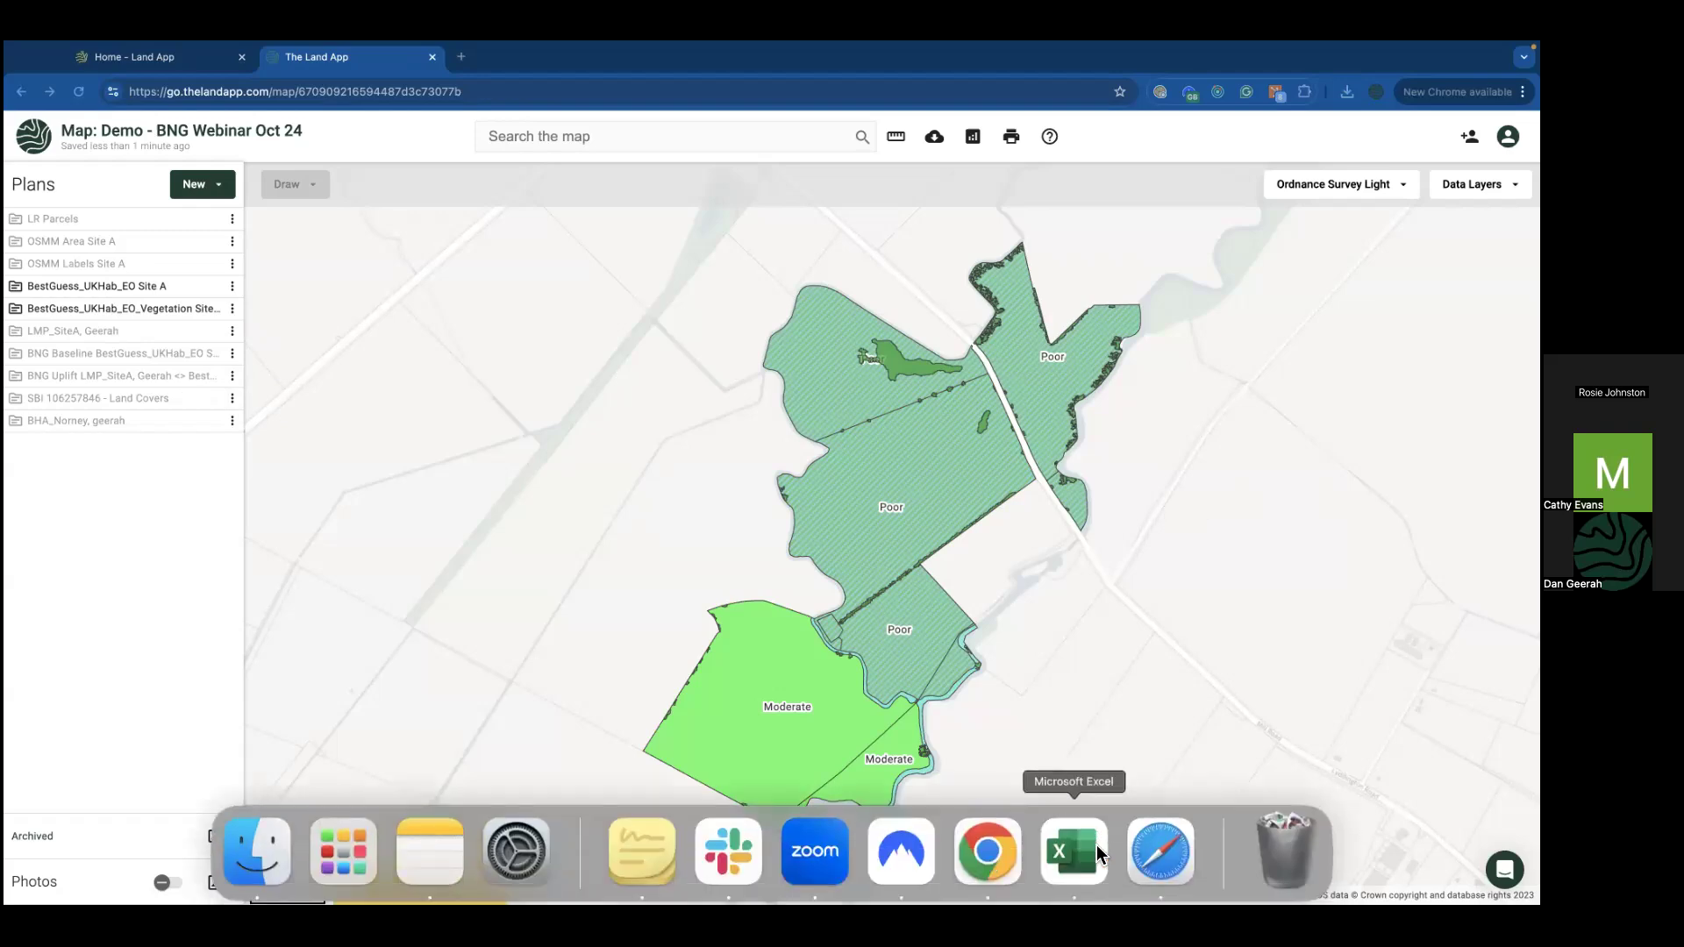
Step: On the full-screen D-2 Off-Site Habitat Creation sheet, set cell L11 to 'Location ecologically desirable but not in local strategy'
click(1096, 845)
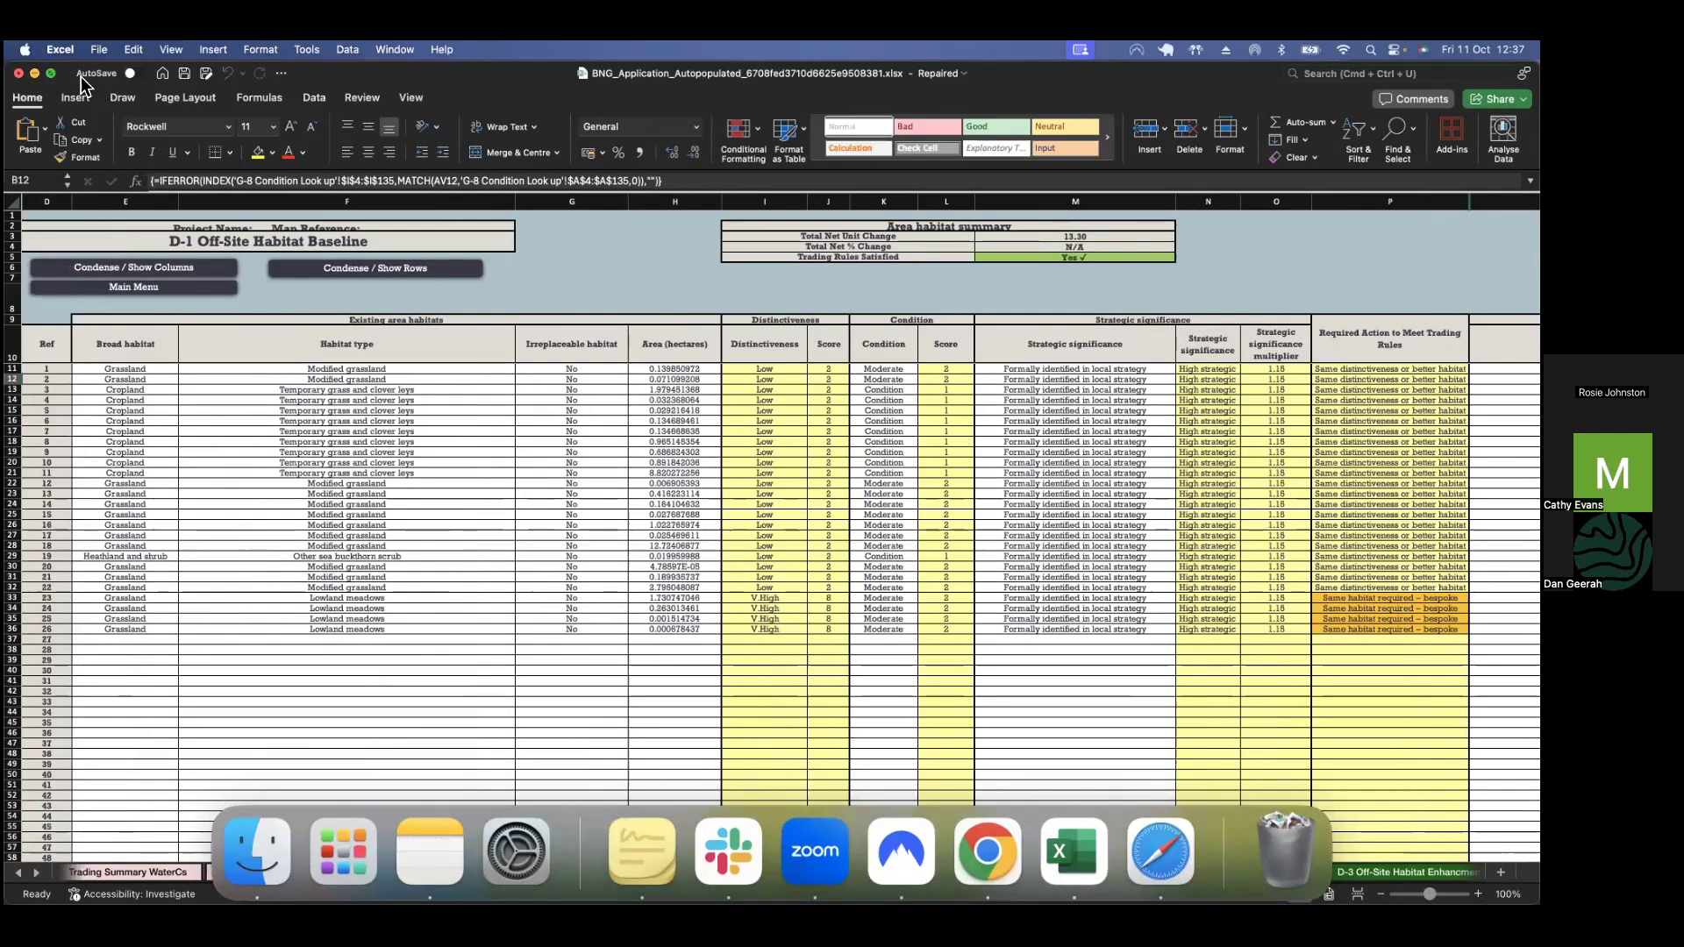
click(51, 72)
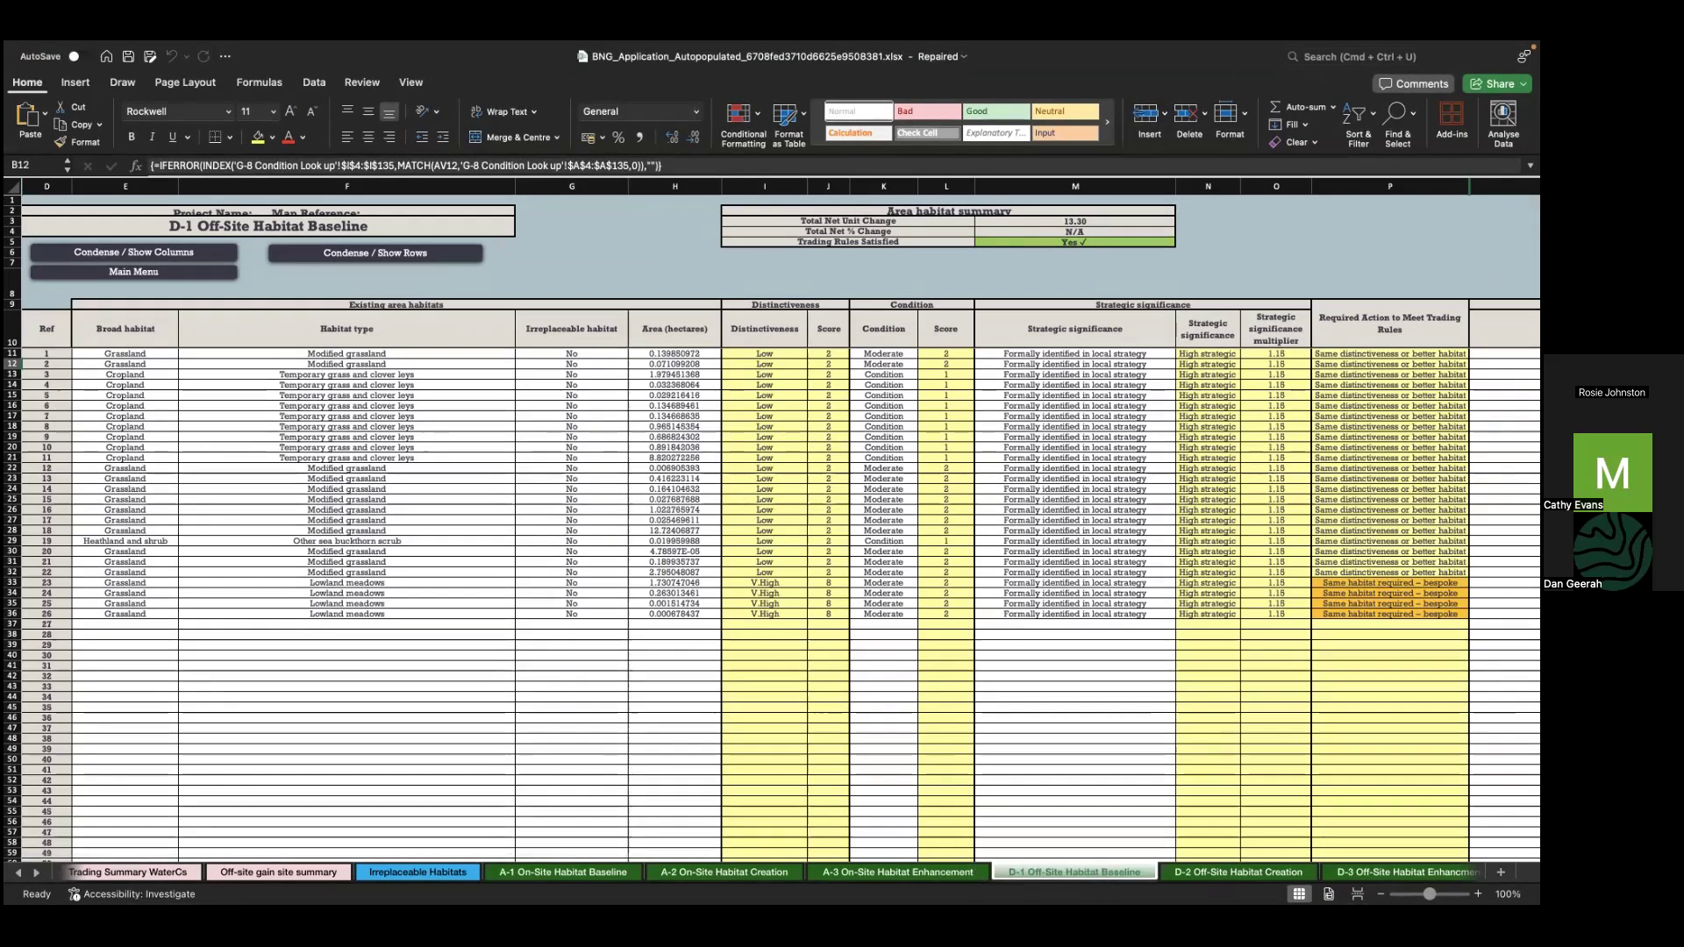
key(ctrl+Page_Down)
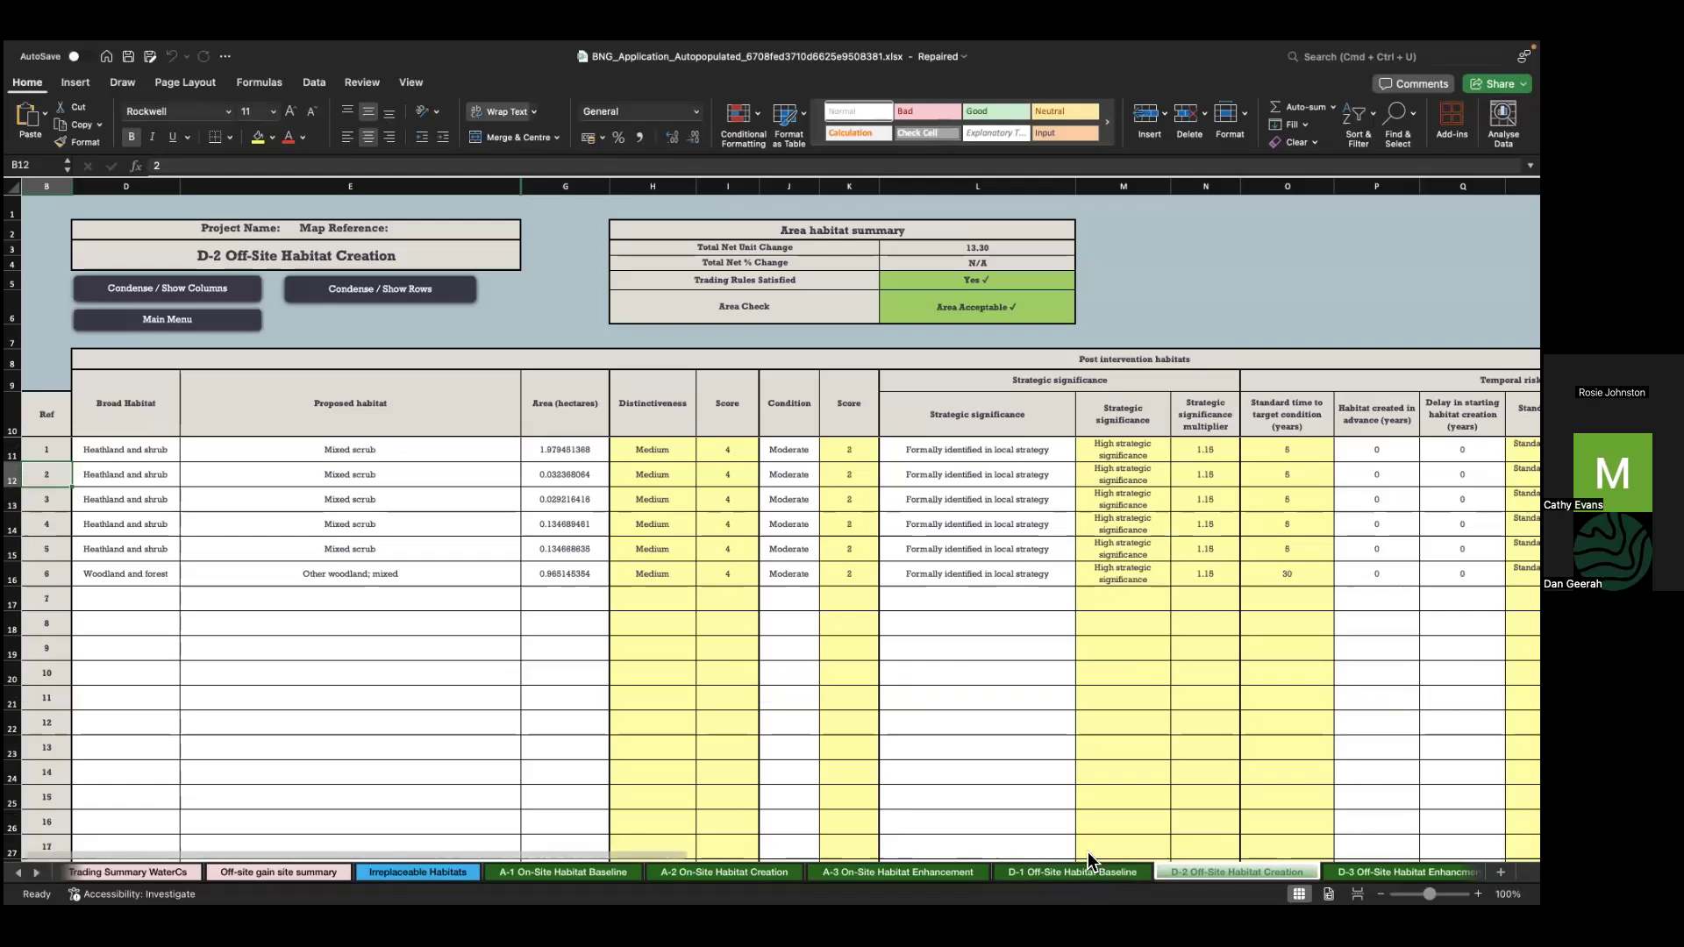
click(1203, 451)
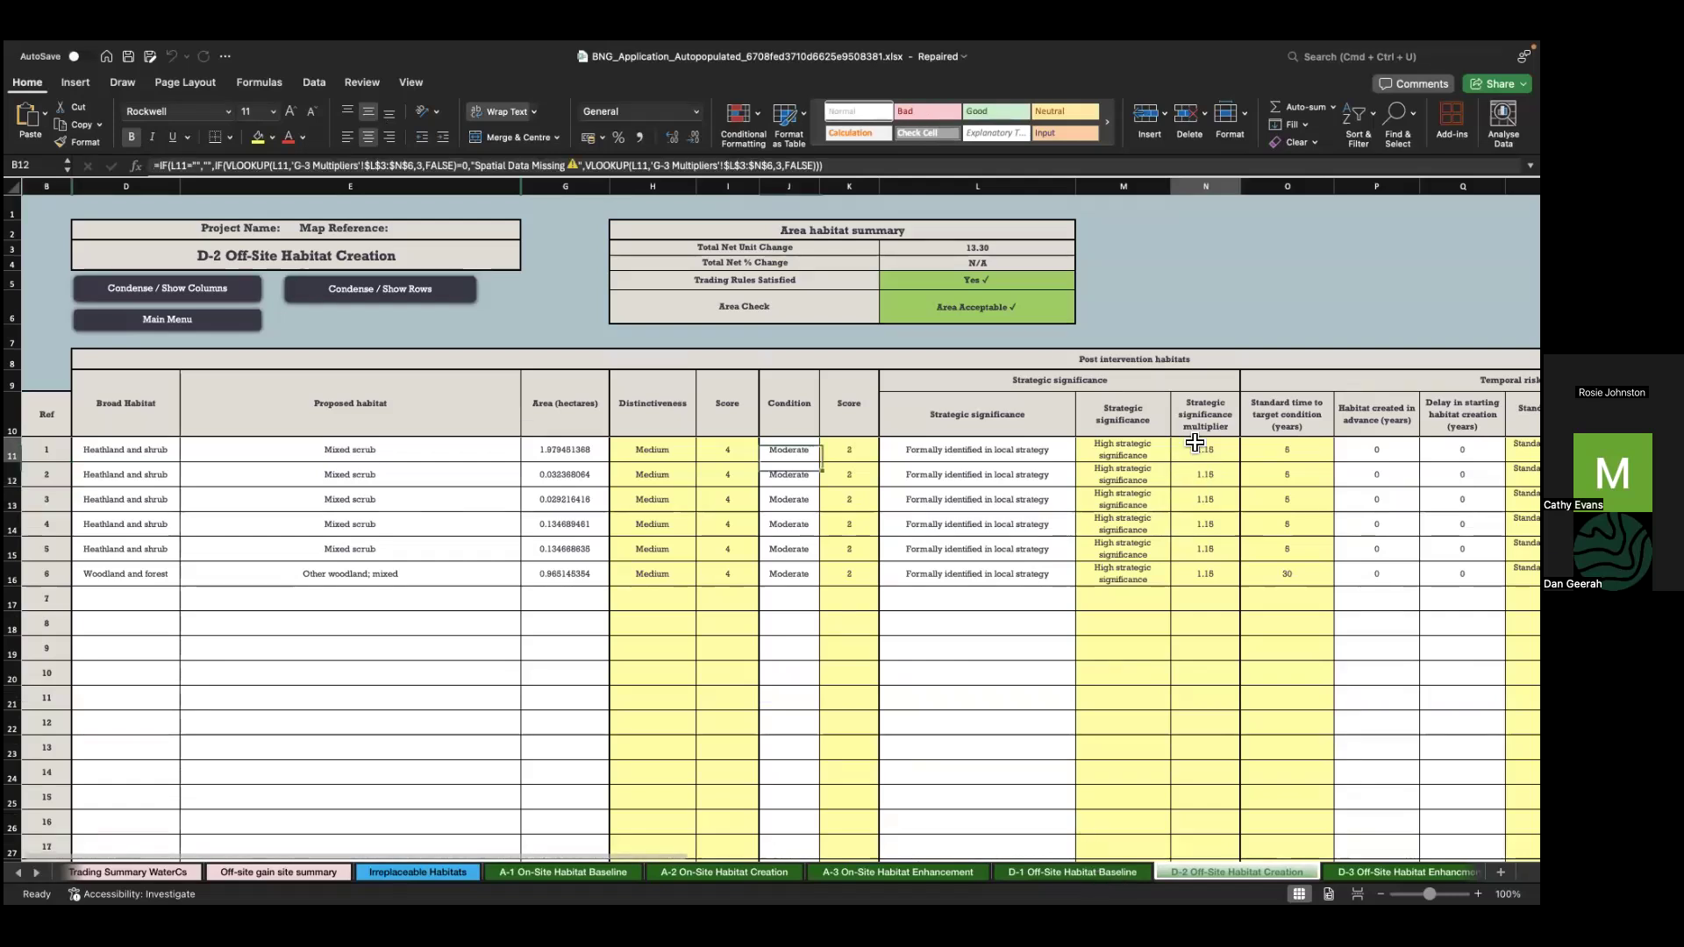
click(1064, 452)
click(1082, 454)
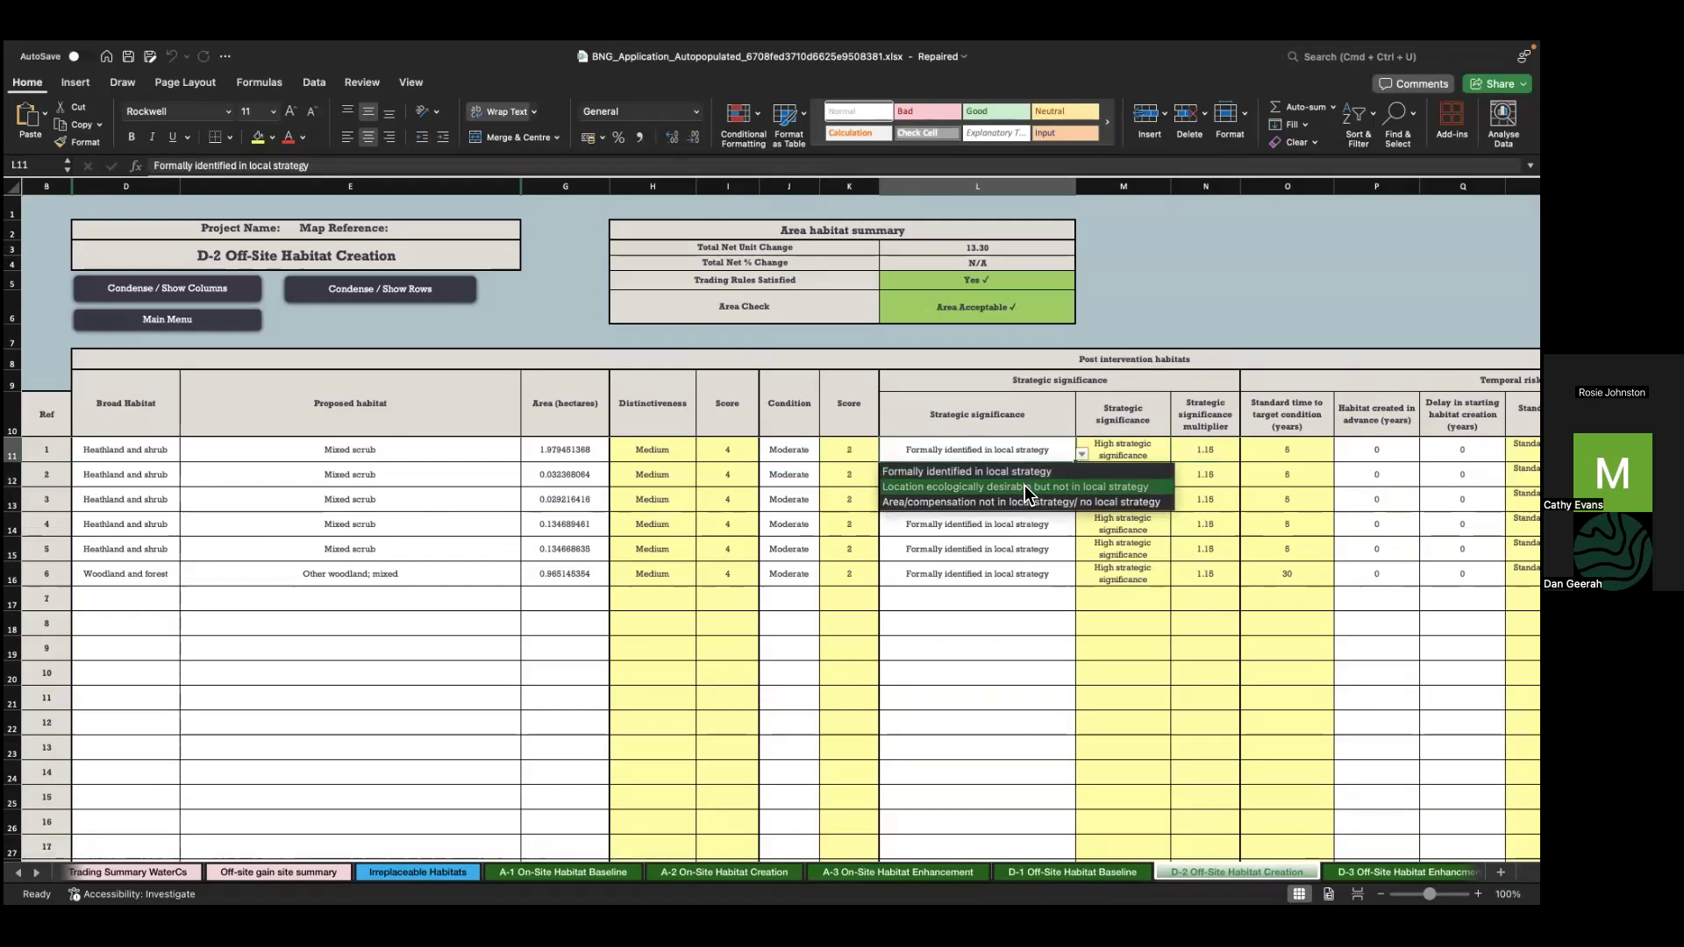
click(1024, 486)
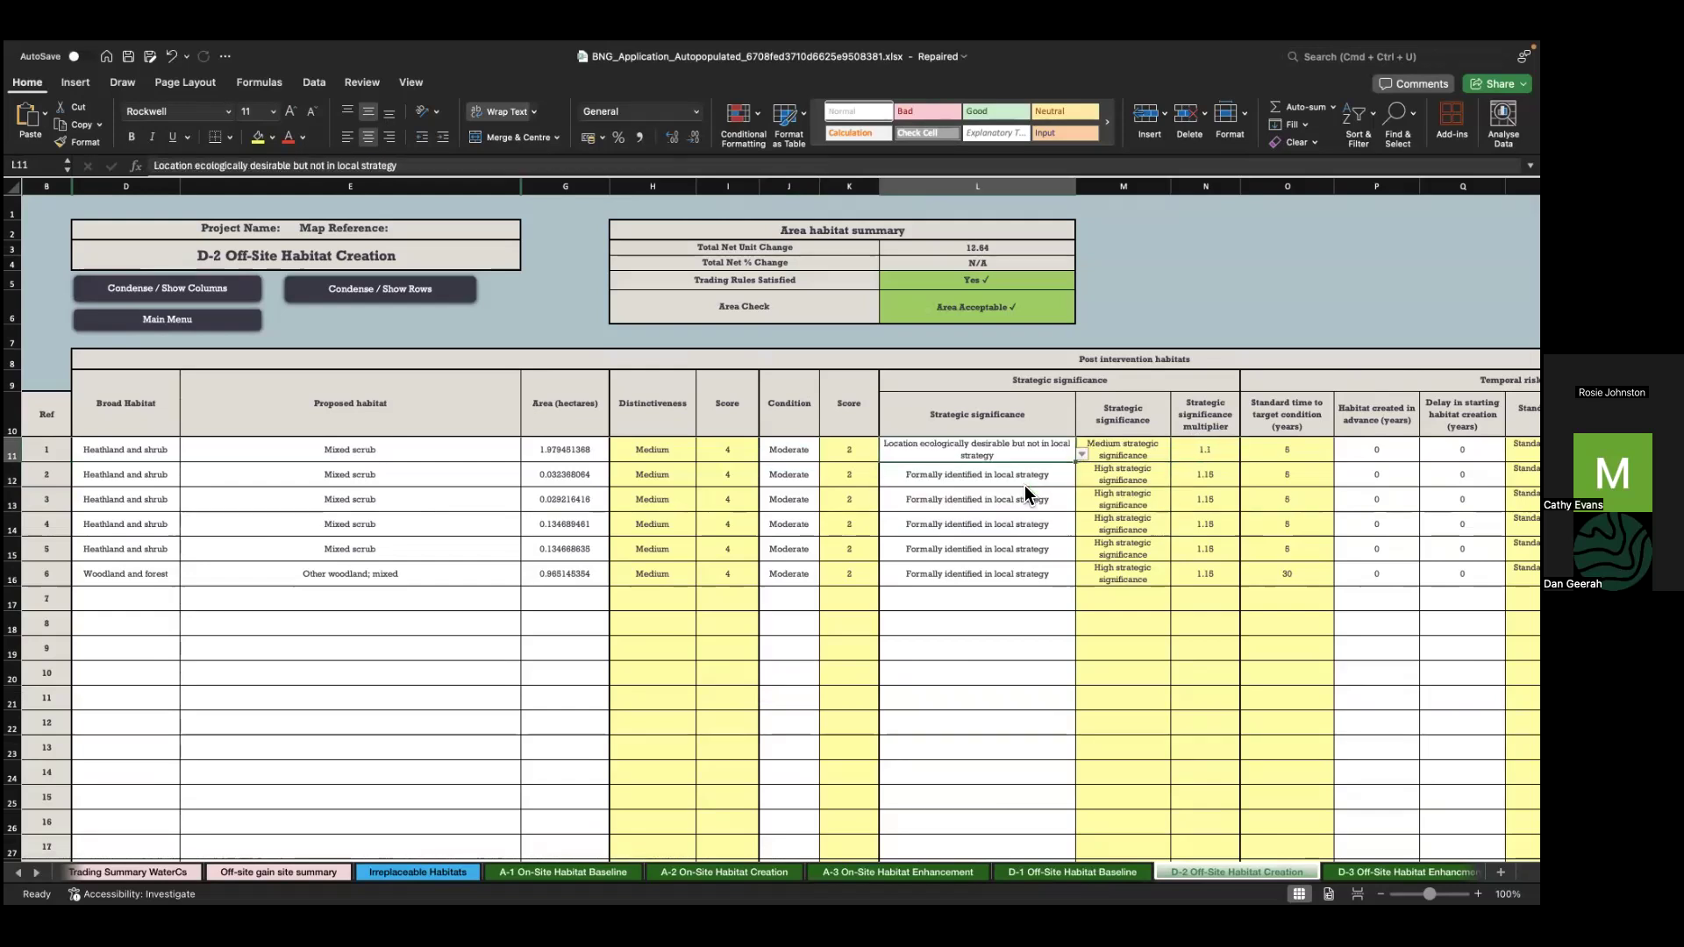
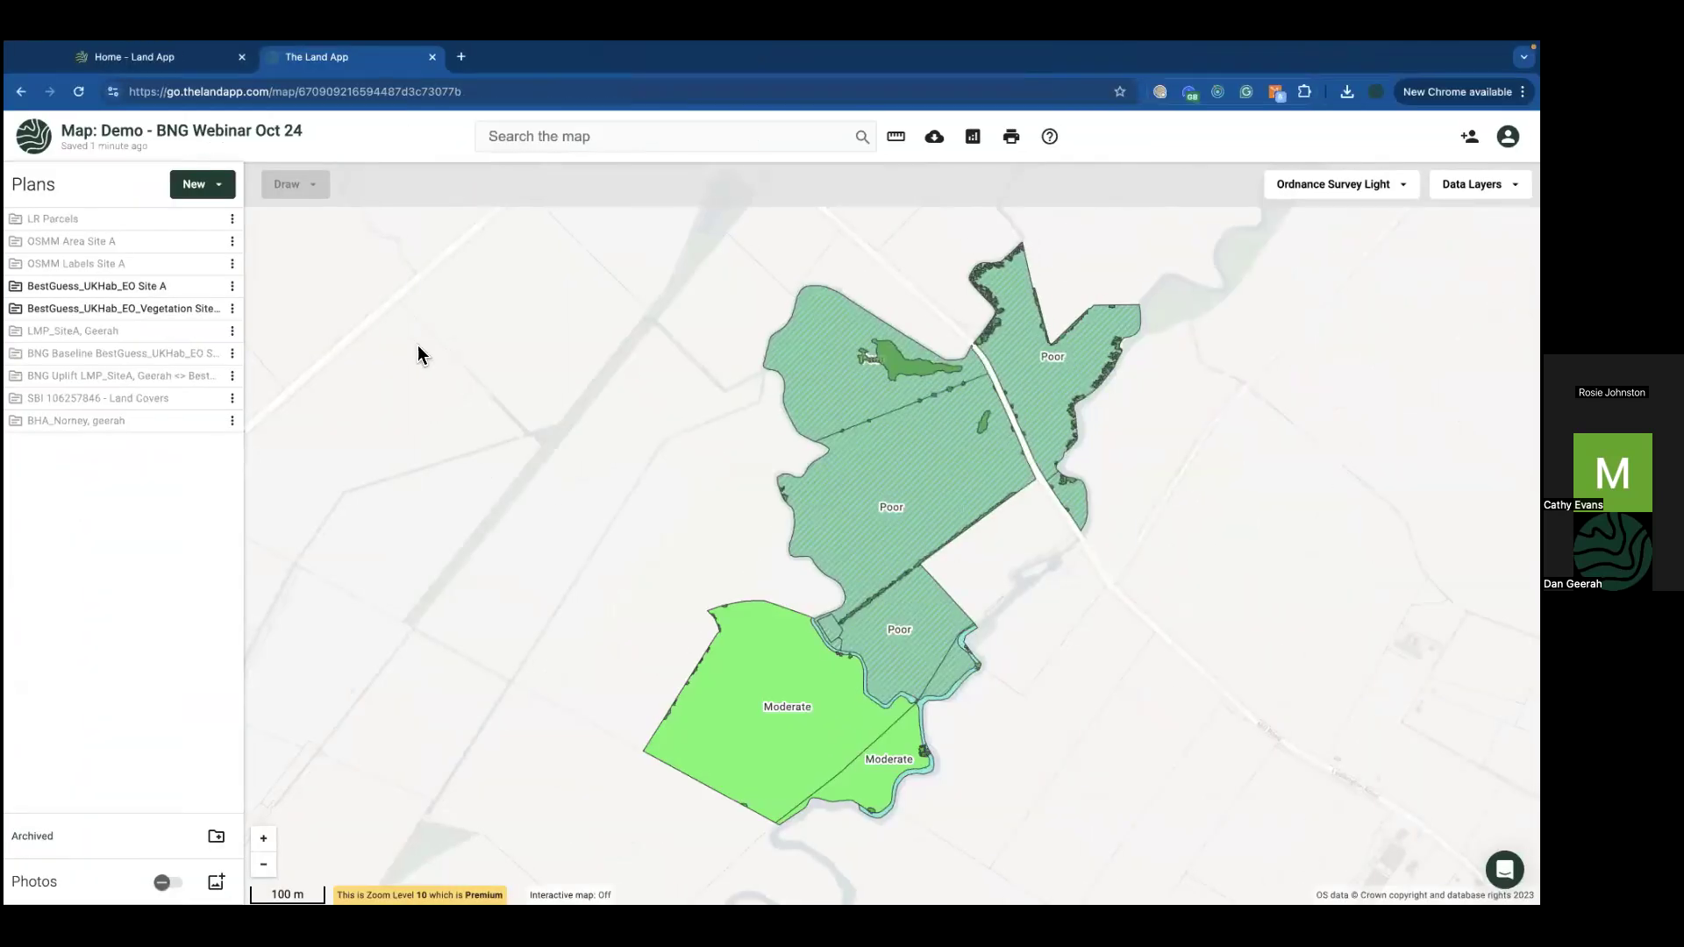
Step: Hide the vegetation patches, briefly show then hide the BNG Uplift plan, and restore vegetation
click(210, 308)
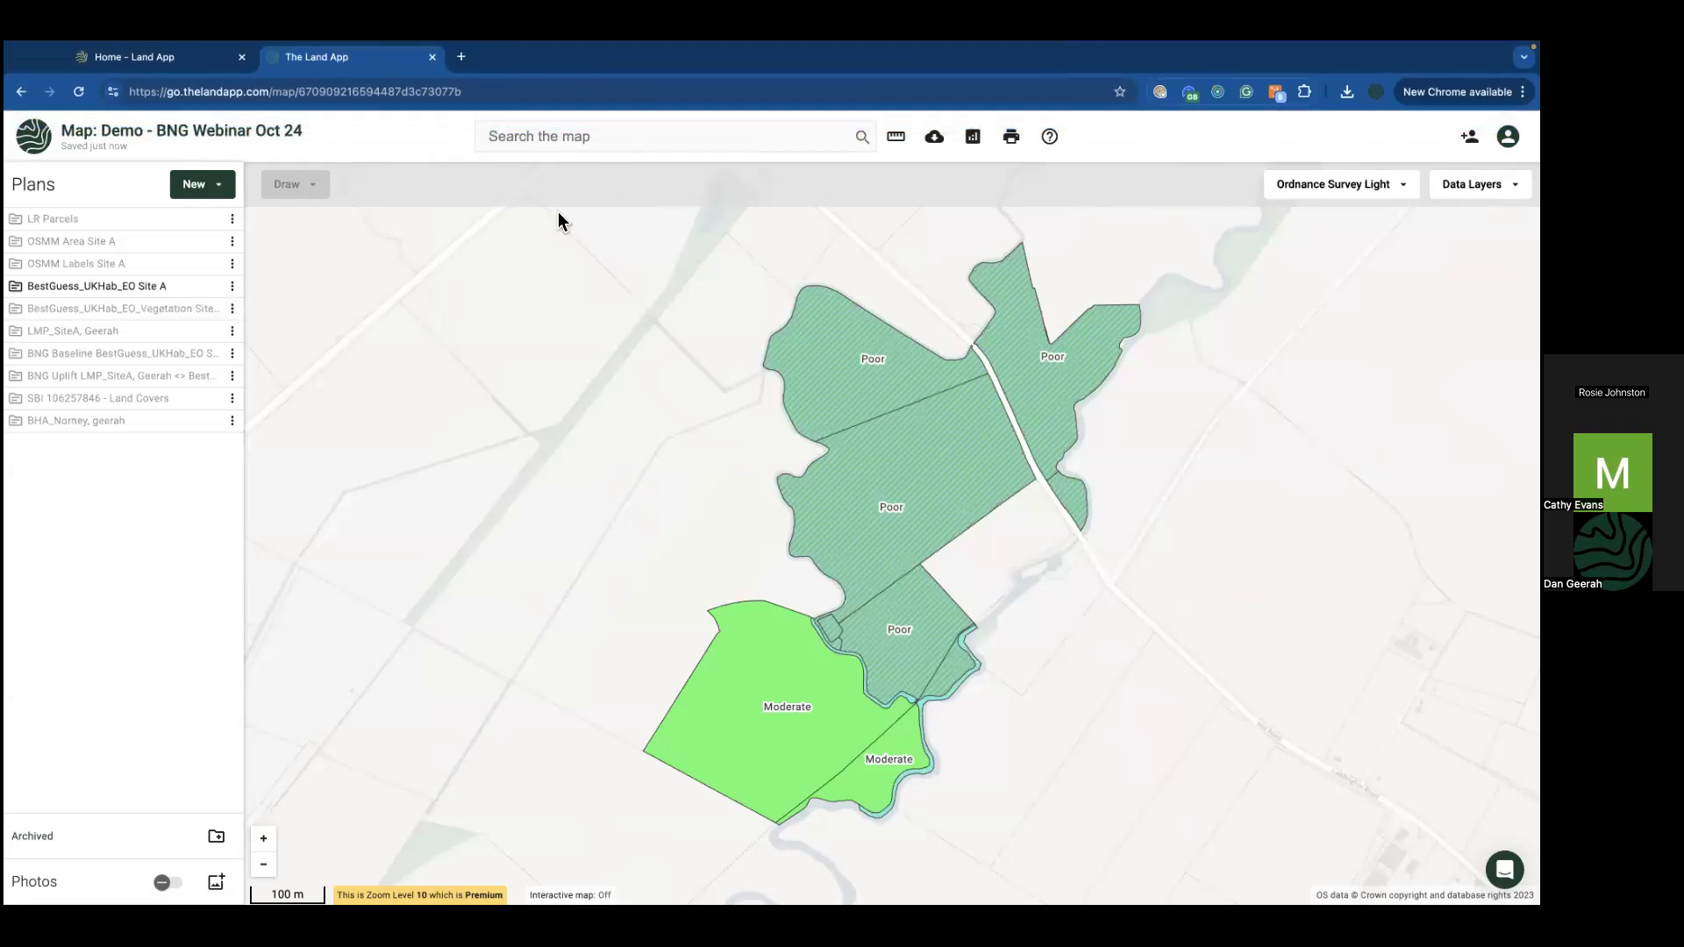
mouse_move(210, 363)
click(210, 376)
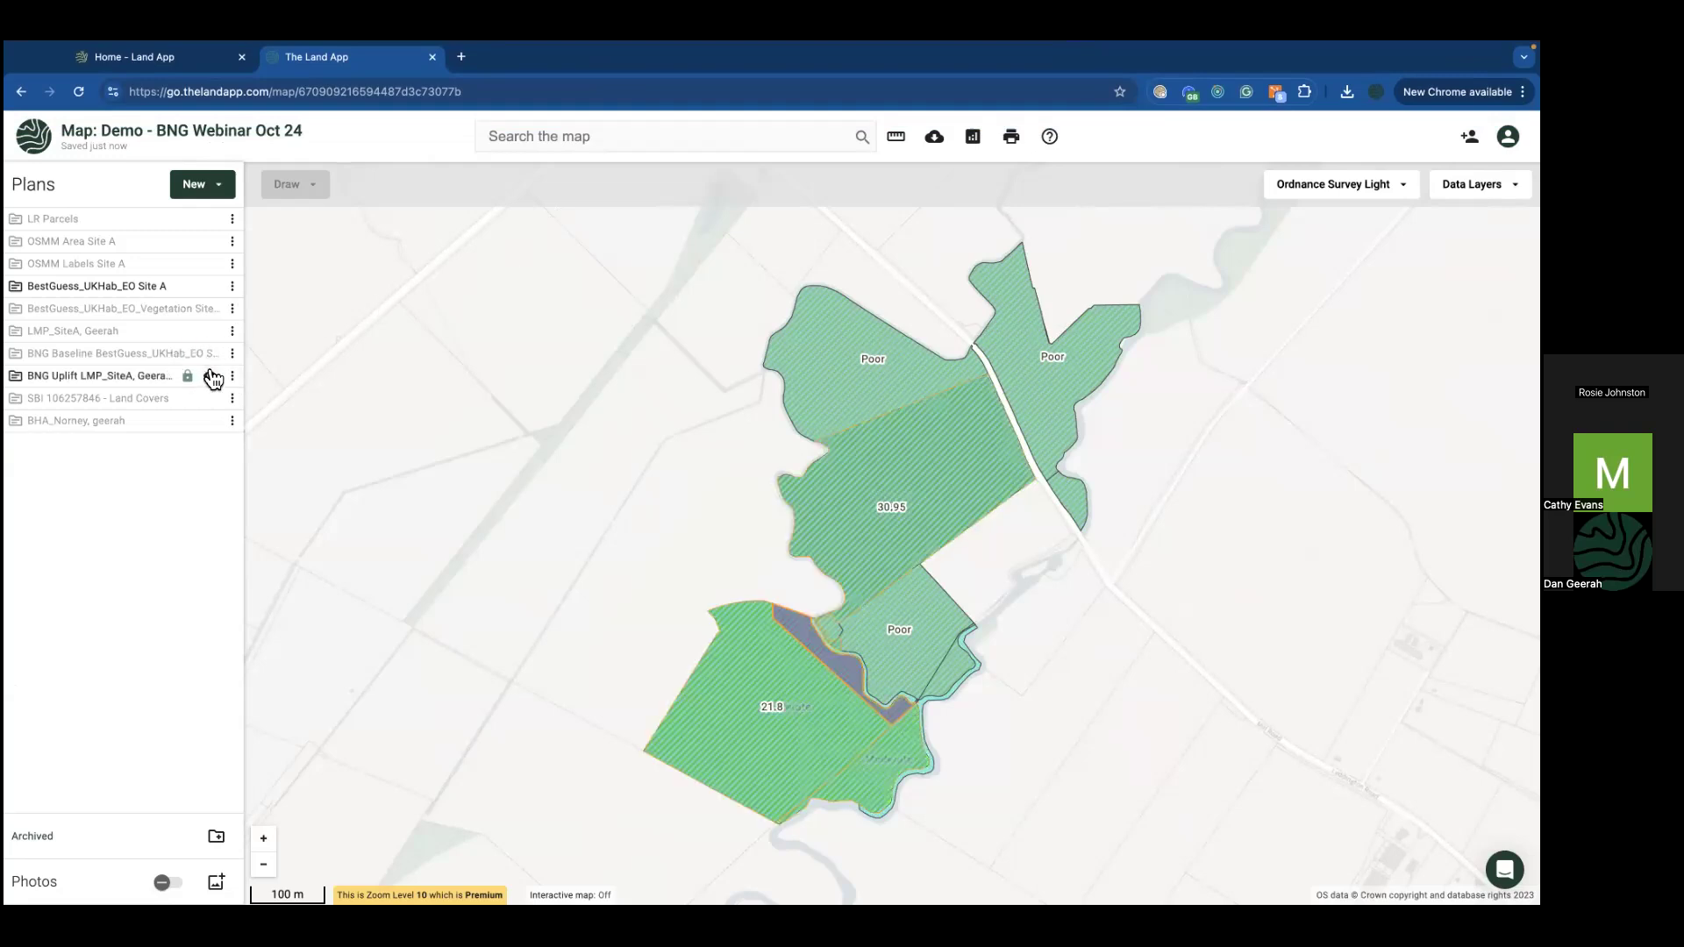
click(211, 376)
click(210, 309)
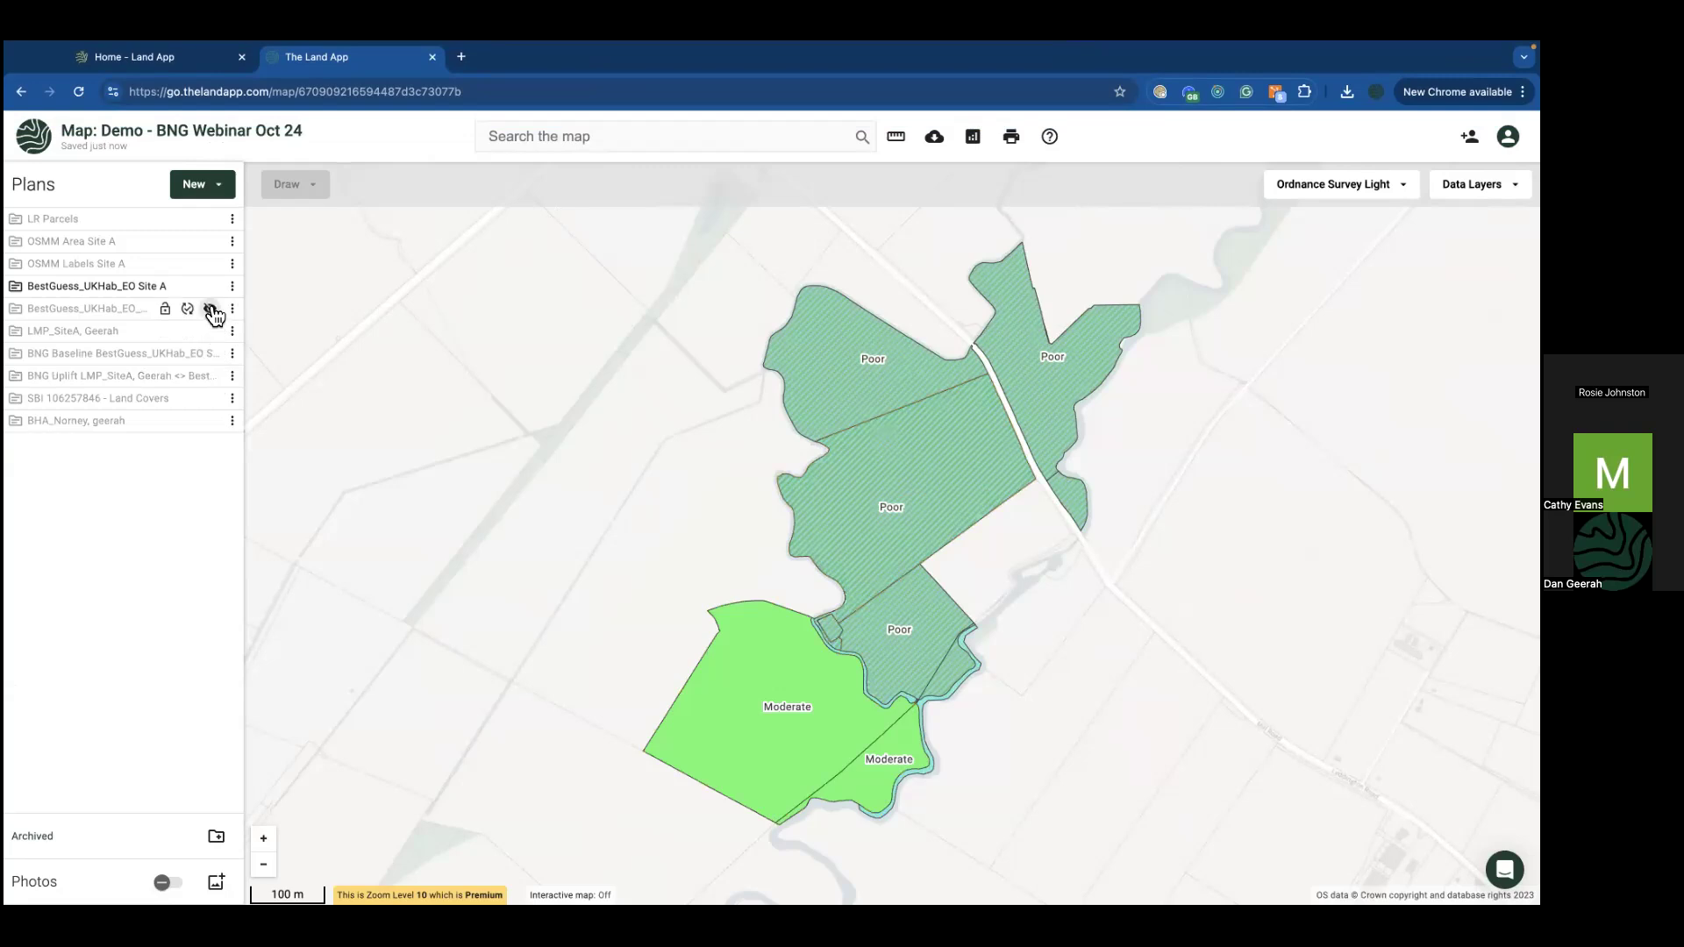
Step: Hide vegetation and Site A, leaving only LMP_SiteA's 5.81, 0.59 and 1.07 ha parcels shown
click(210, 286)
click(210, 286)
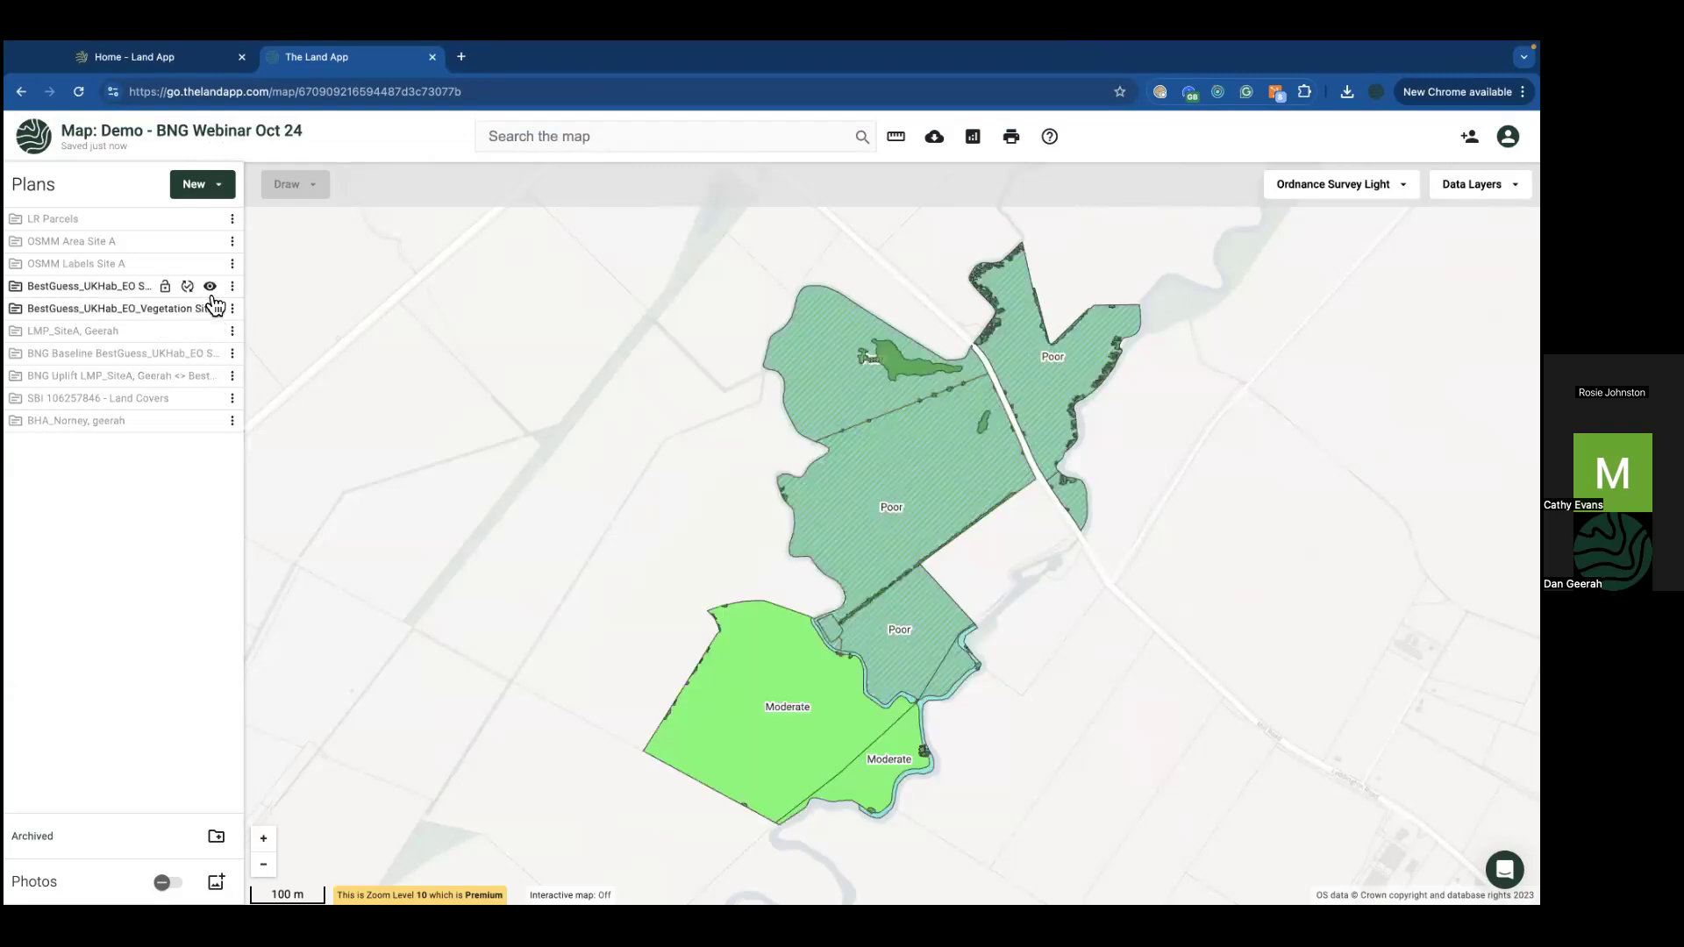
click(210, 309)
click(210, 286)
click(211, 332)
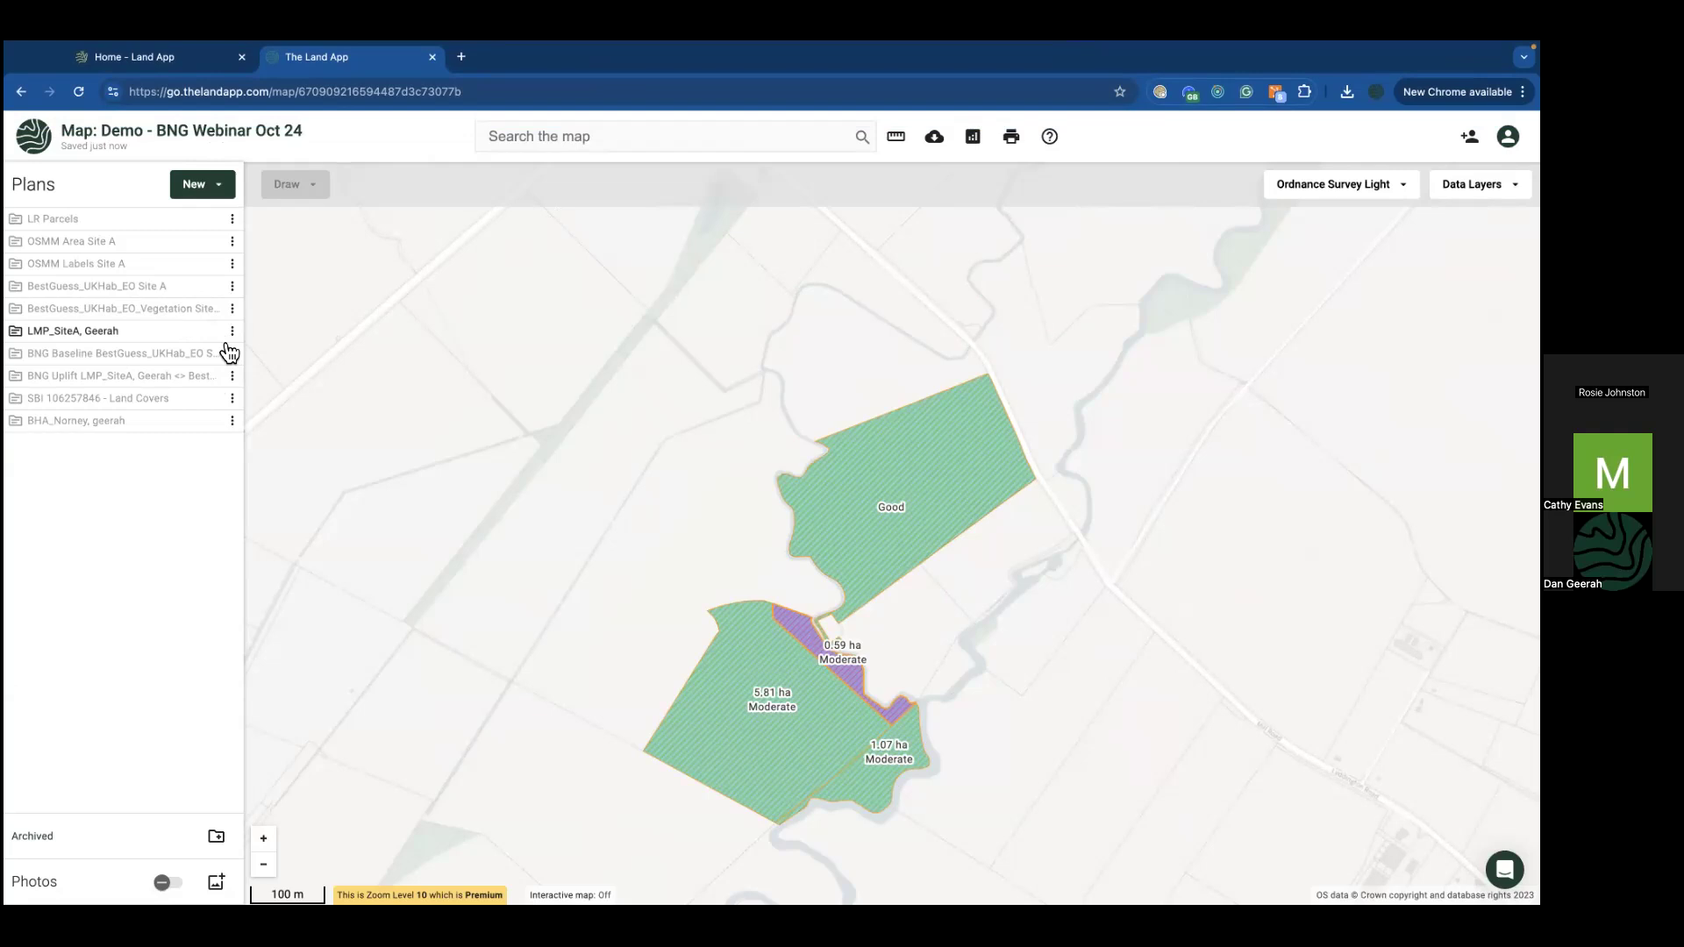
mouse_move(214, 336)
drag(450, 596, 451, 583)
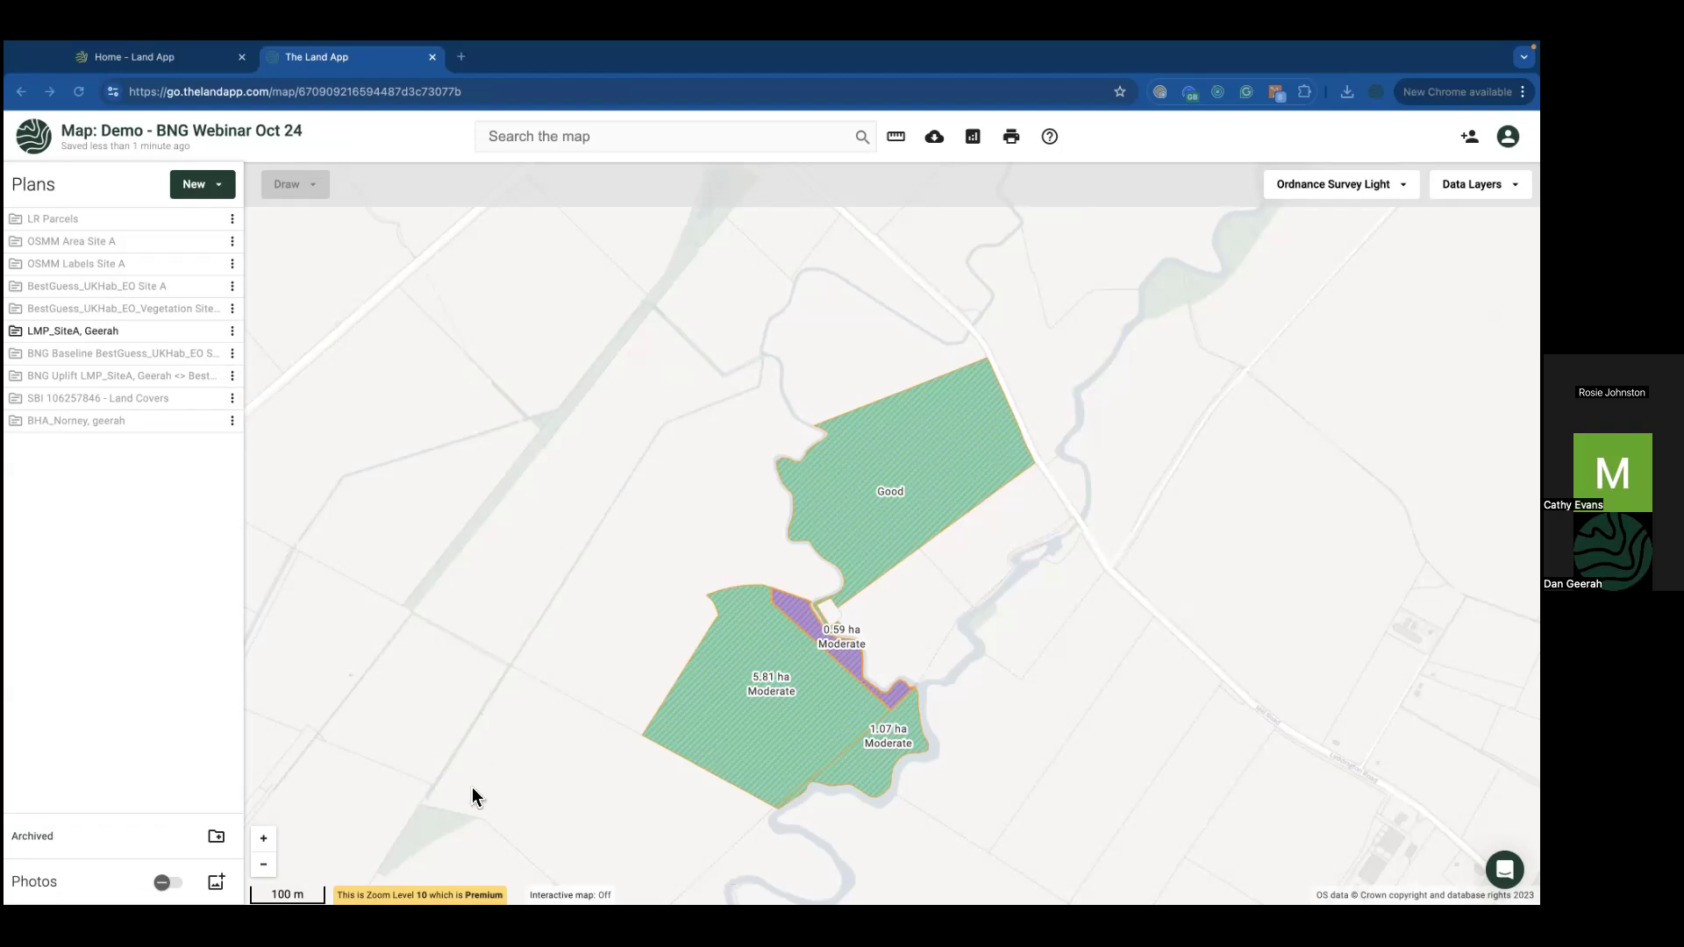
Step: Split a 0.56 ha piece off the upper Poor parcel and code it h3h Mixed scrub
click(210, 332)
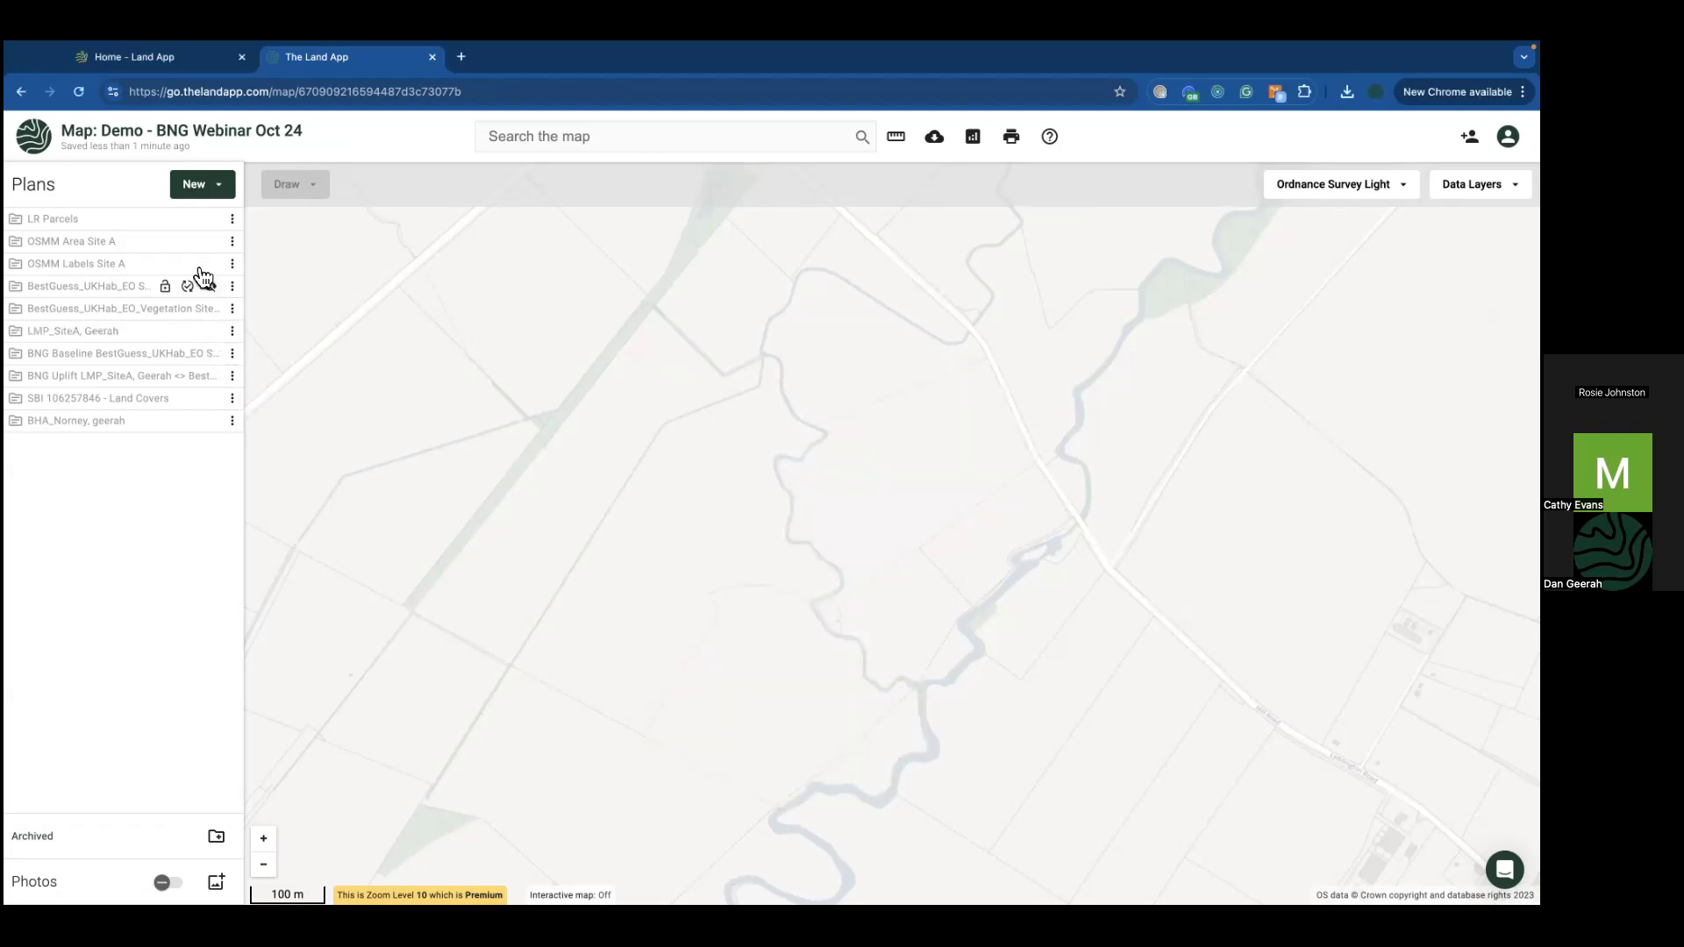
click(211, 287)
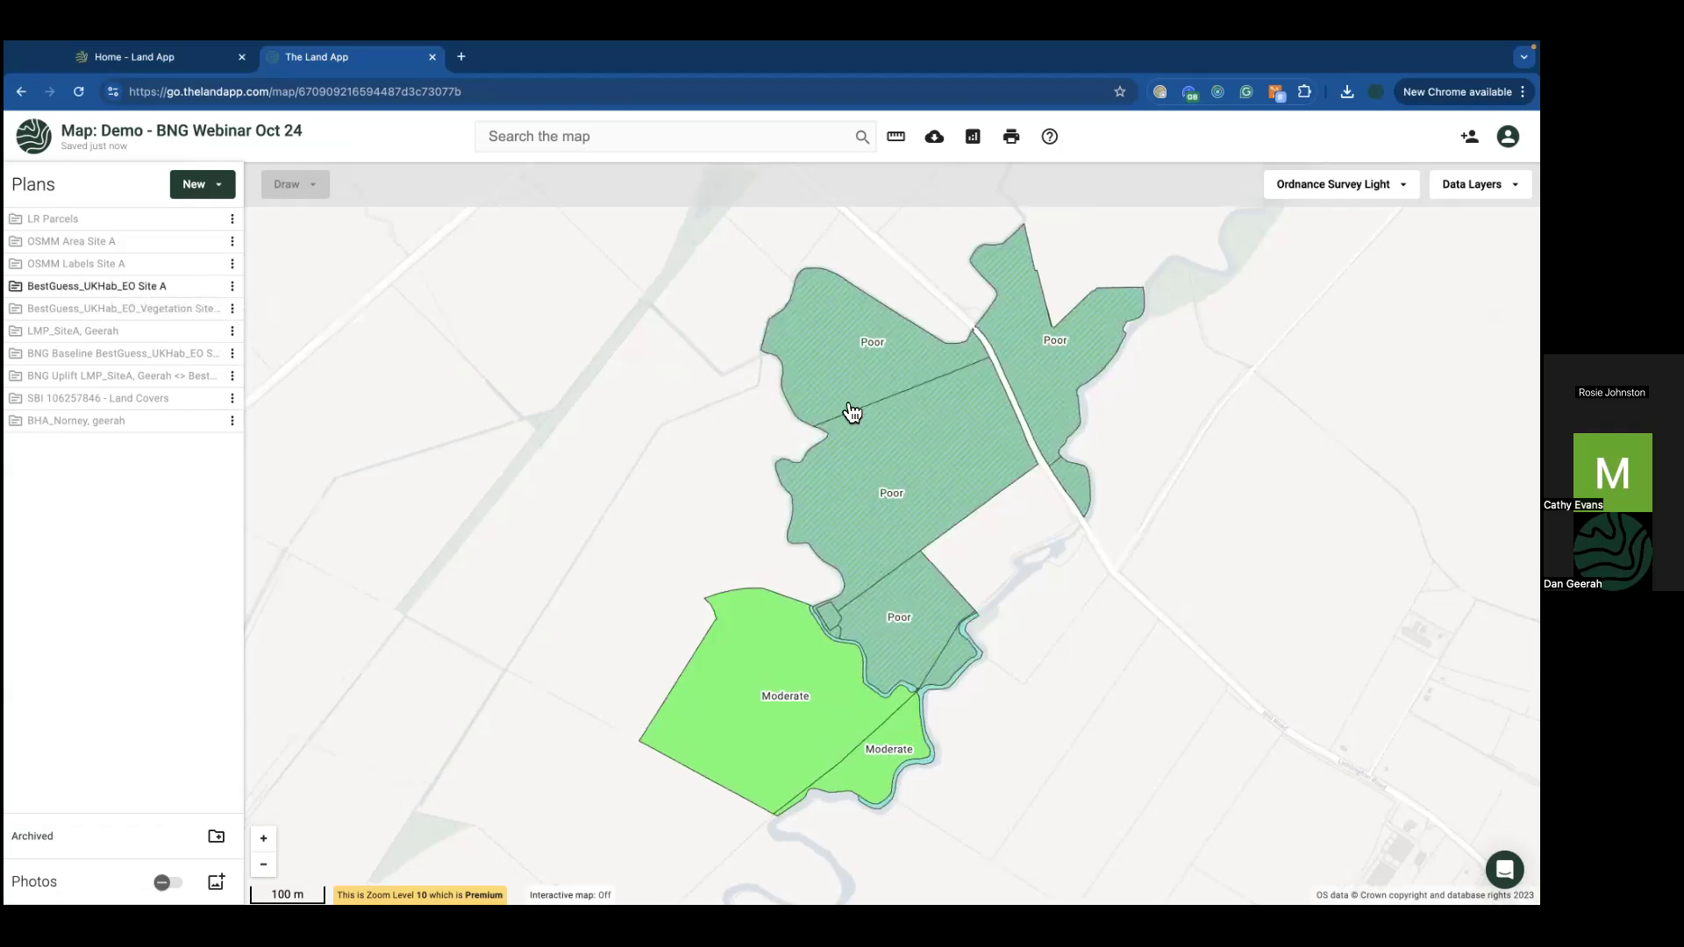
scroll(853, 413, up, 3)
click(868, 320)
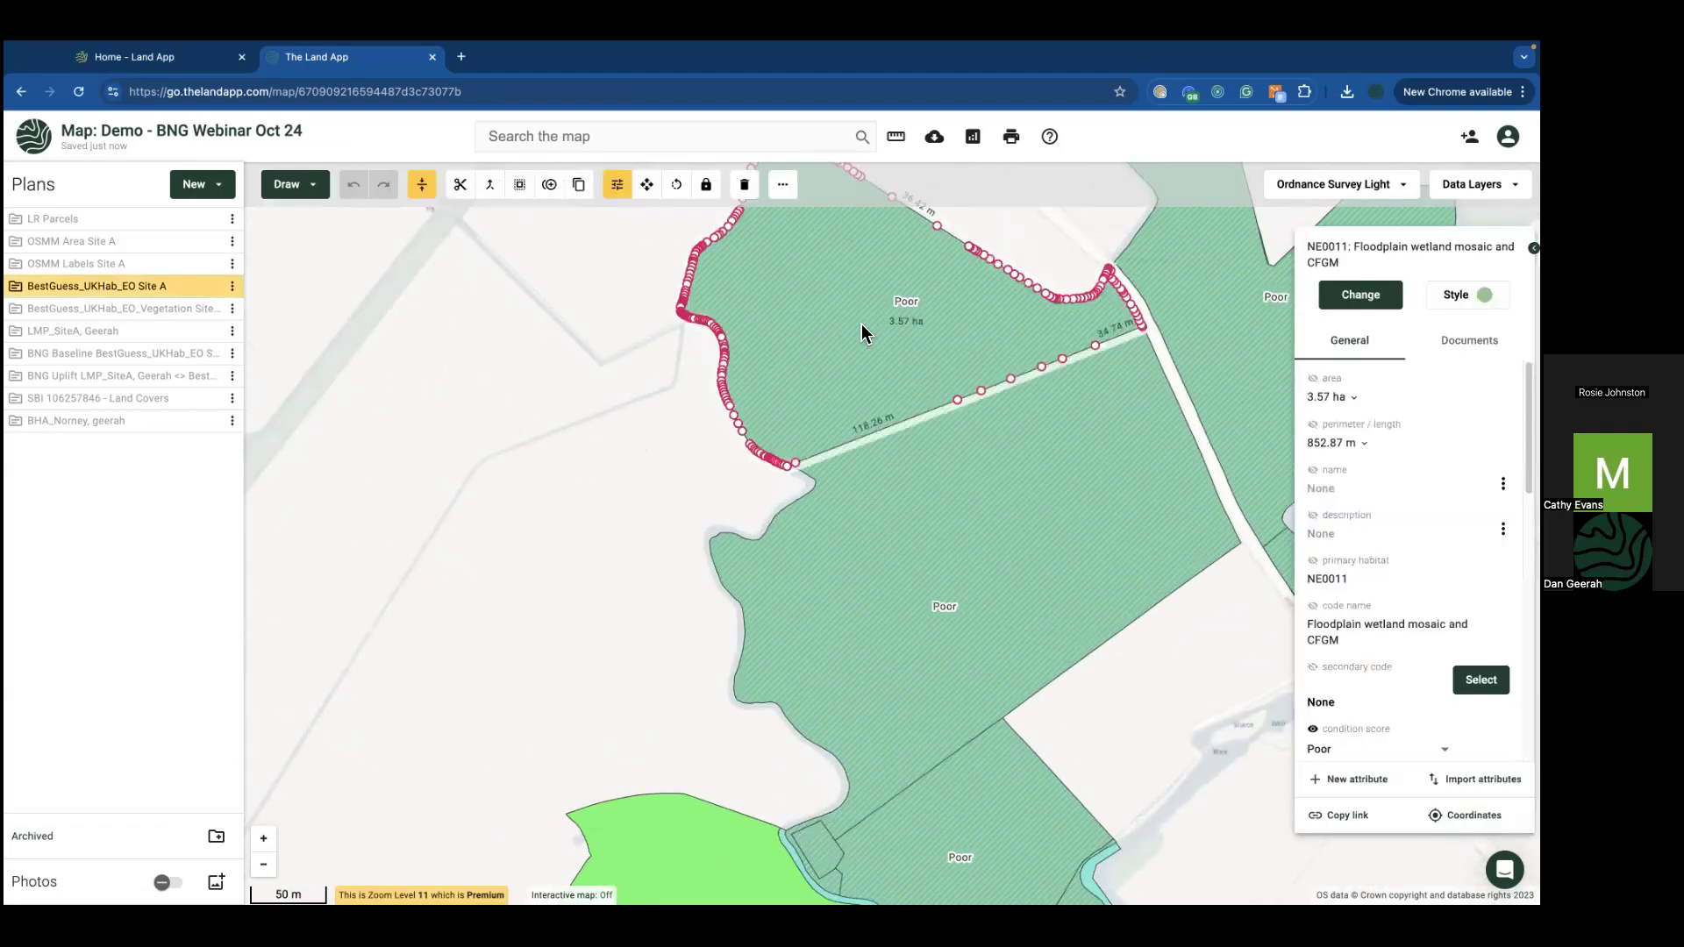
mouse_move(851, 494)
mouse_down()
mouse_move(824, 370)
mouse_move(714, 380)
mouse_move(785, 472)
mouse_up()
click(1358, 295)
text(h3h)
click(1325, 327)
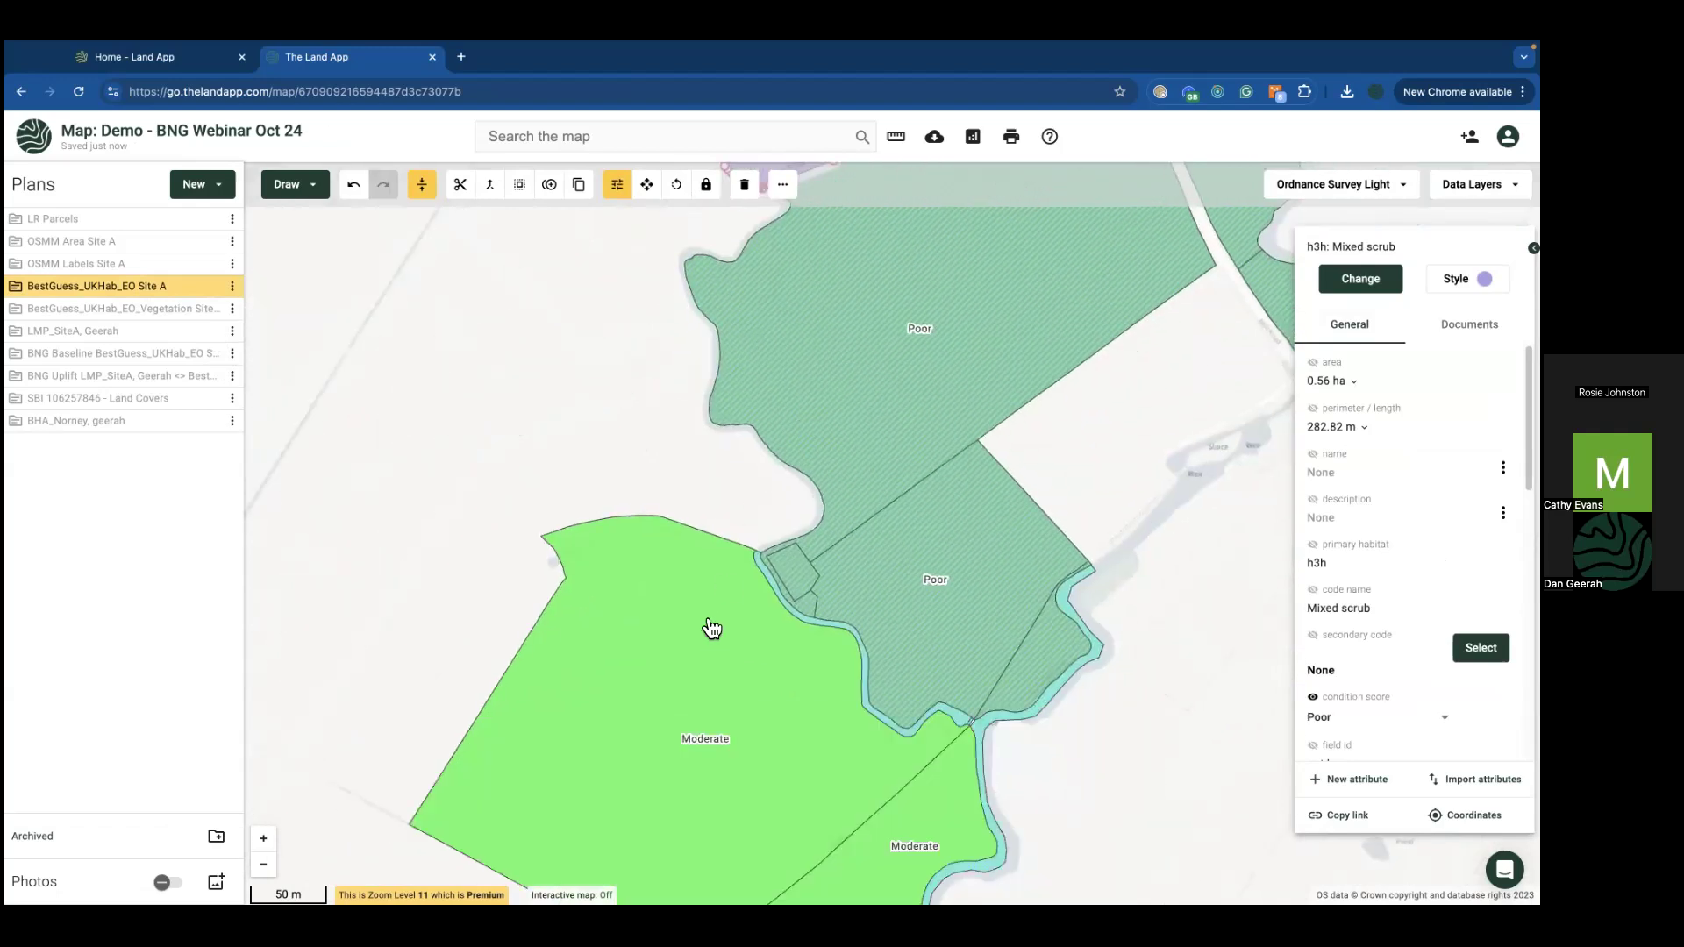
Step: Split a 1.29 ha piece from the Moderate grassland and code it w1g Other broadleaved woodland
click(654, 643)
right_click(669, 639)
mouse_move(459, 631)
mouse_down()
mouse_move(613, 661)
mouse_move(848, 553)
mouse_up()
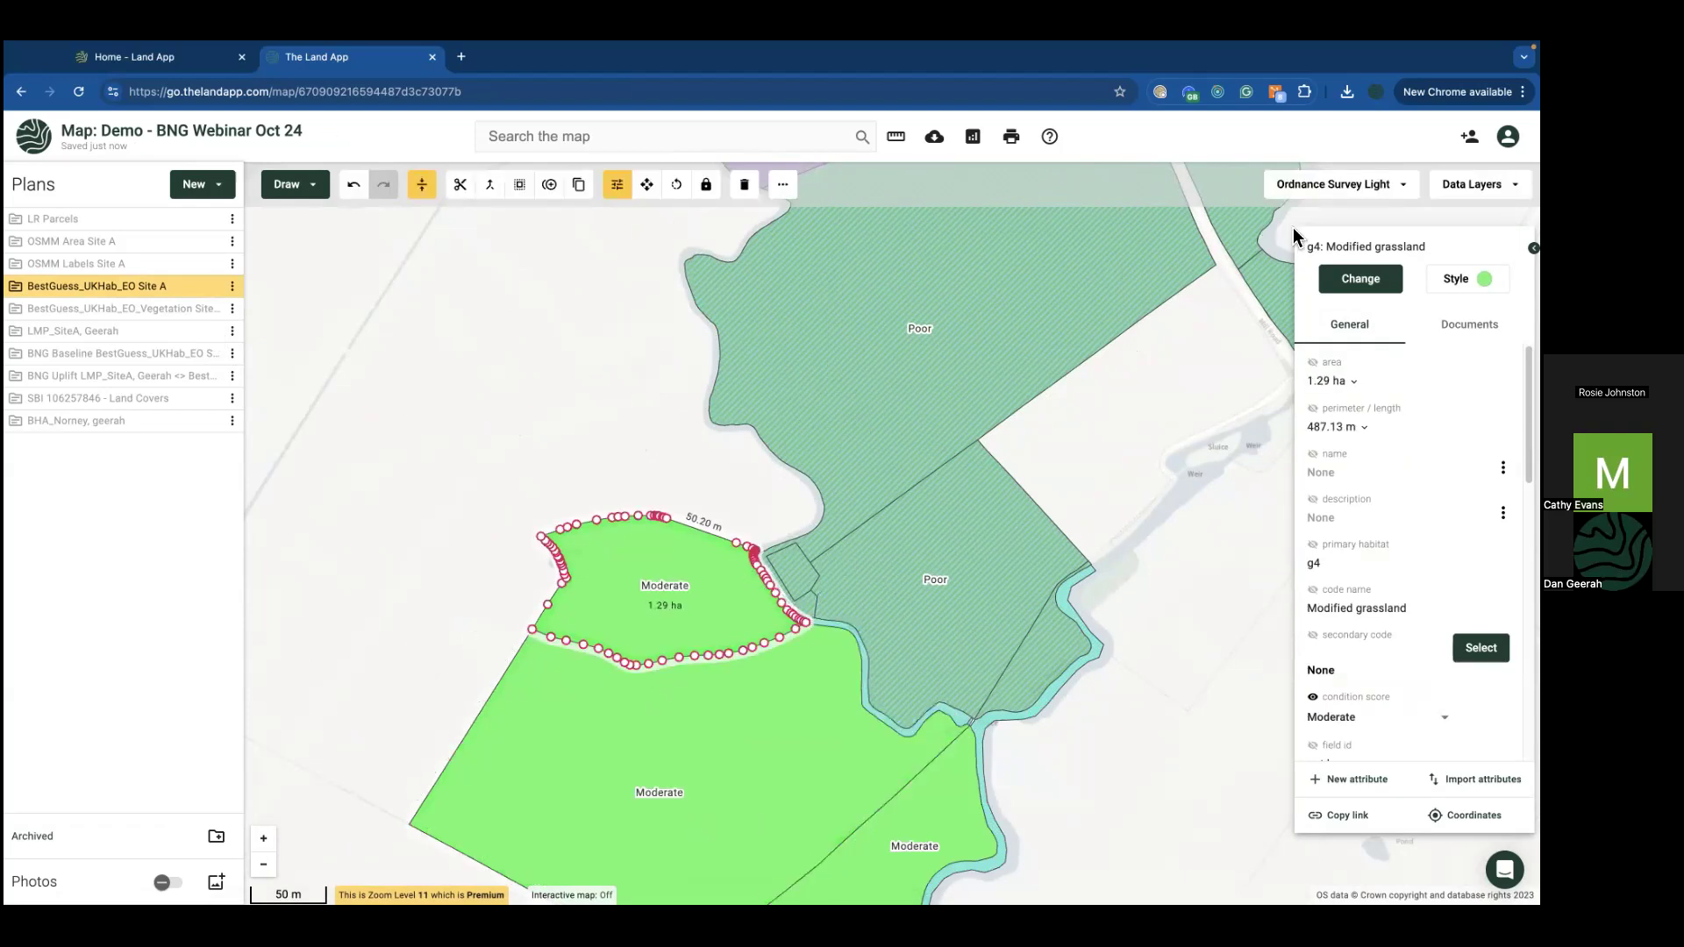
click(1334, 279)
text(w1)
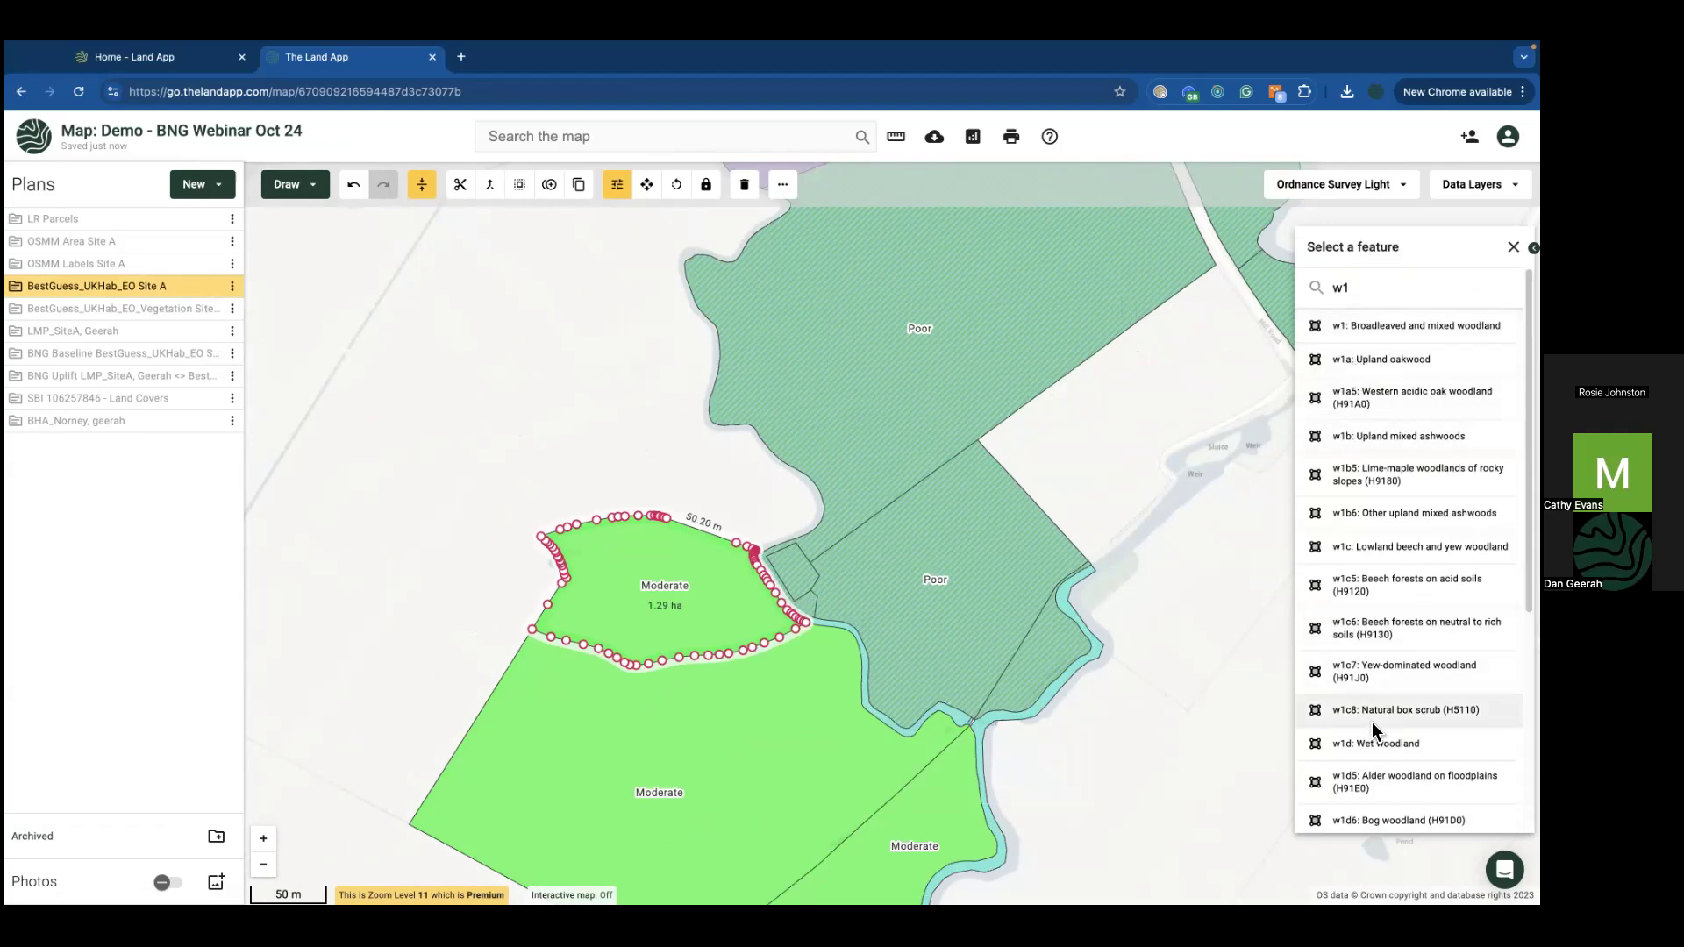
scroll(1372, 723, down, 3)
scroll(1375, 708, down, 3)
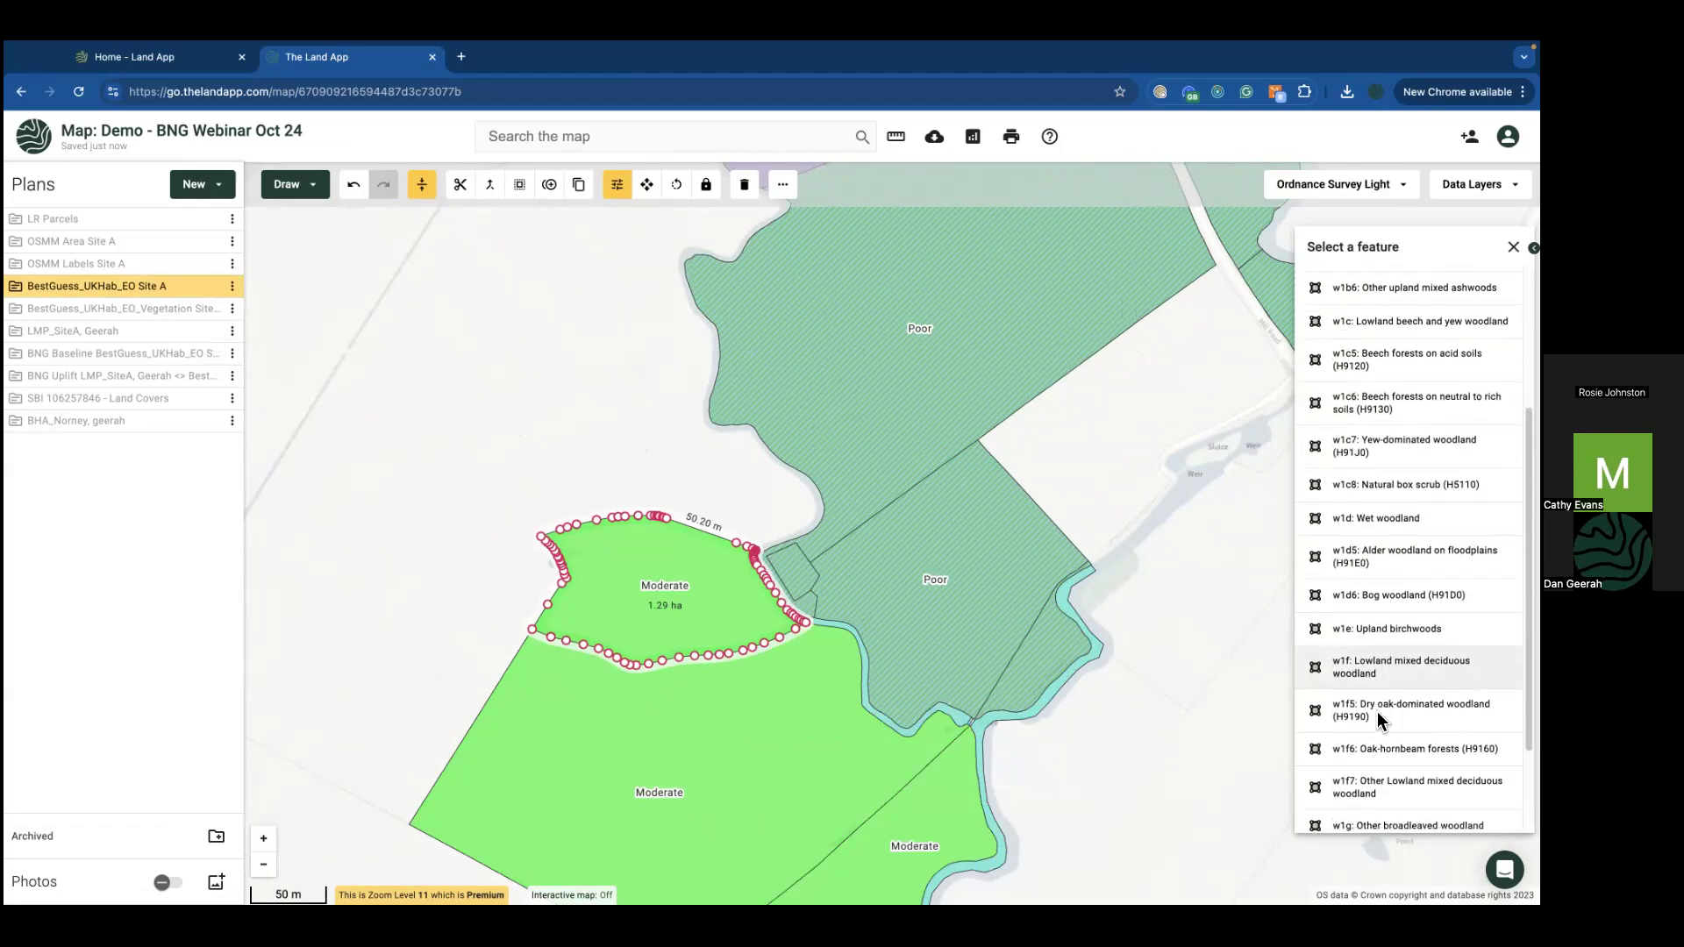
click(1373, 702)
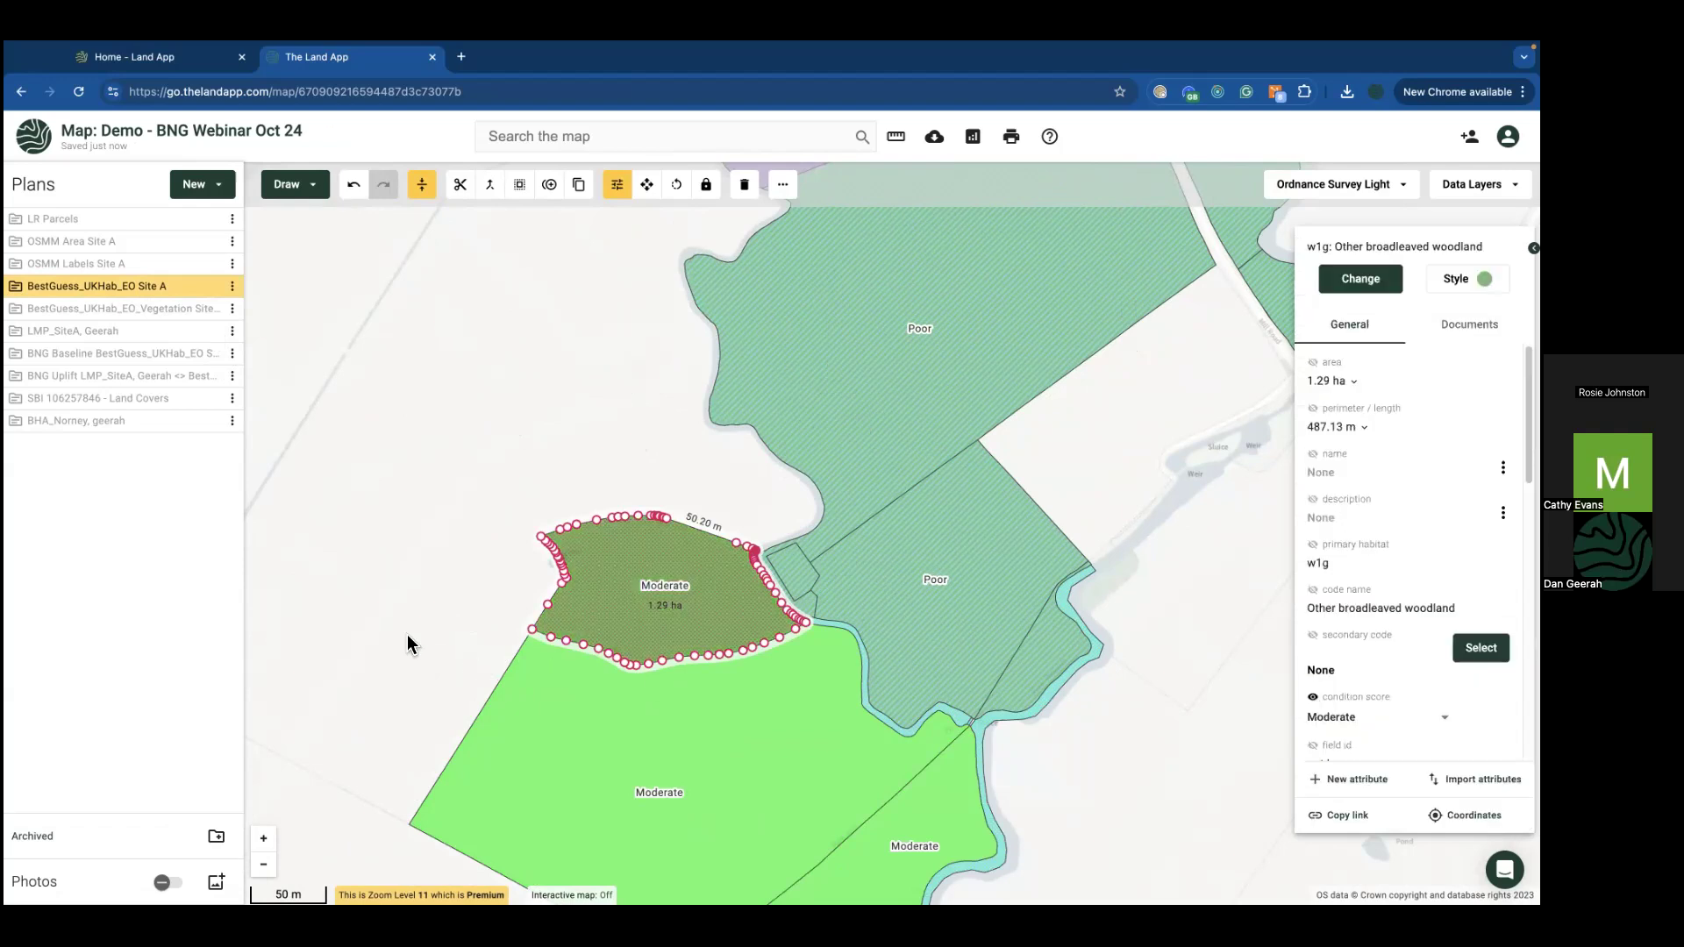
click(328, 486)
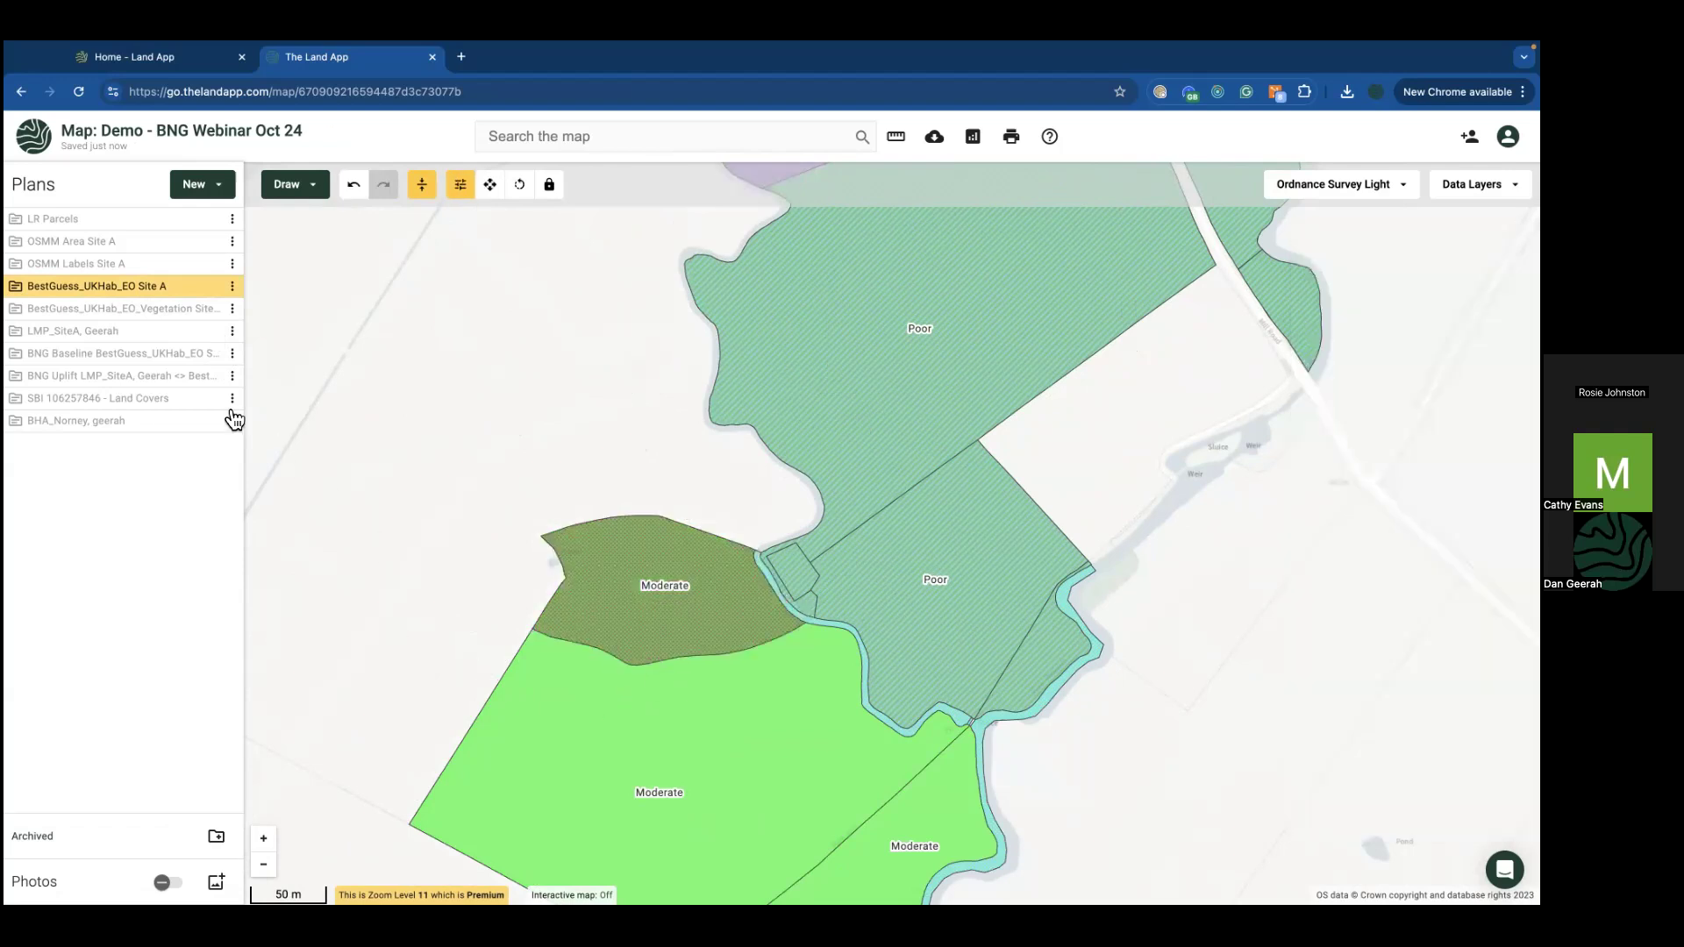
Step: Recode the 1.29 ha woodland patch as c1c Cereal crops
click(232, 288)
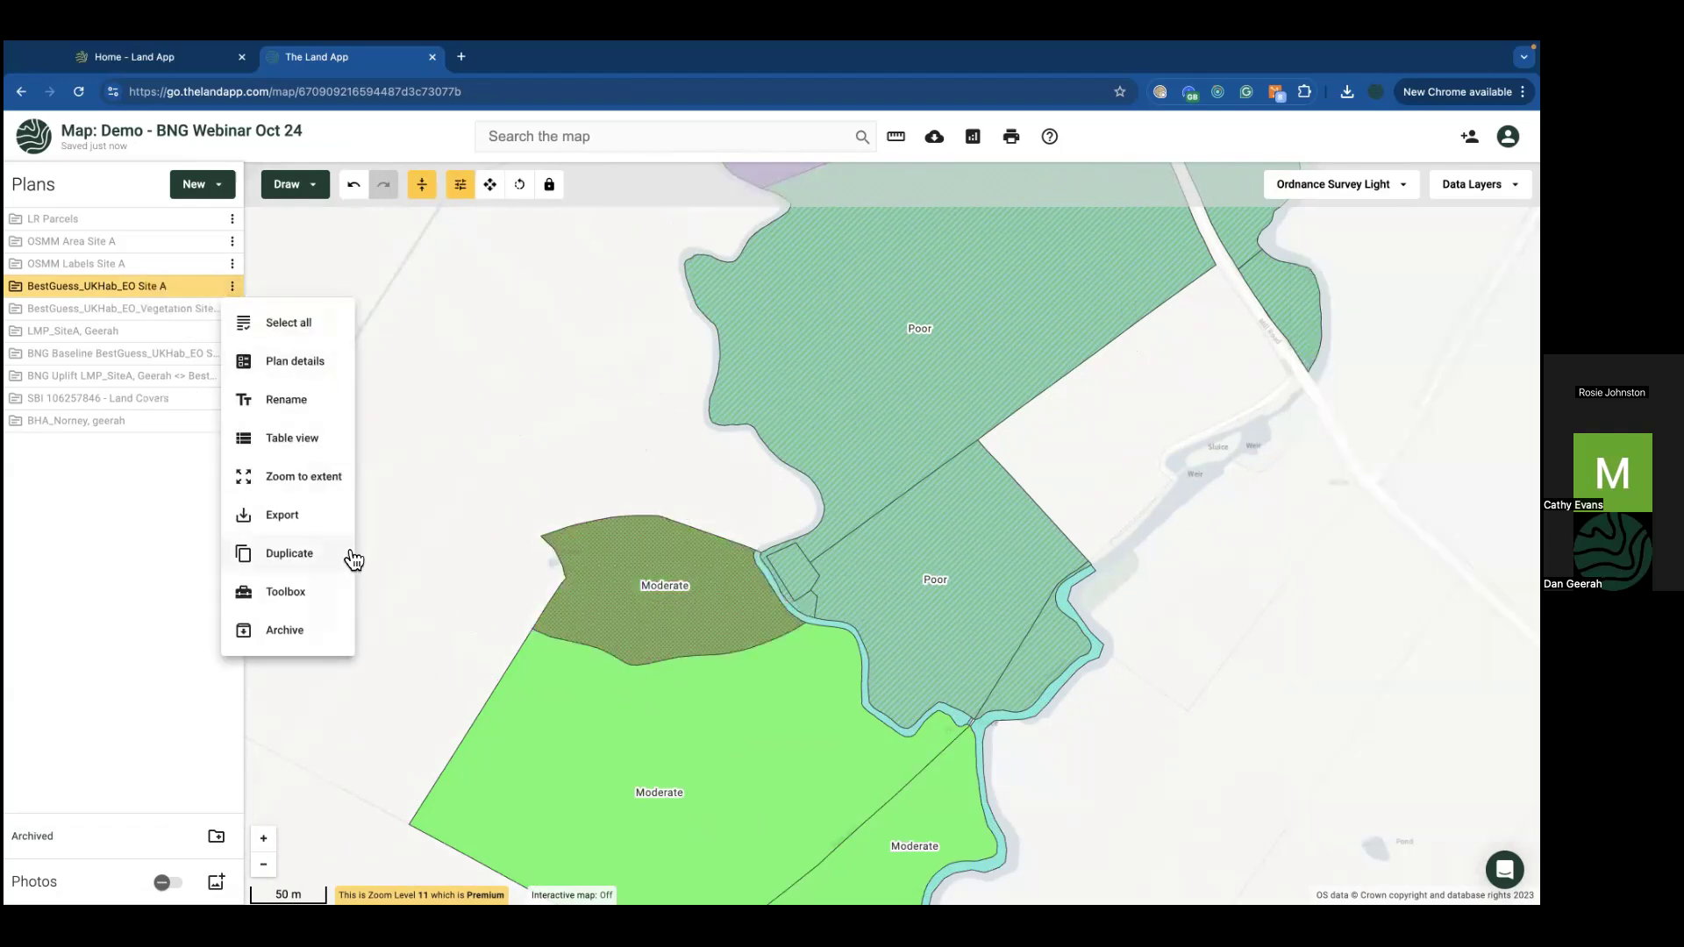
click(319, 592)
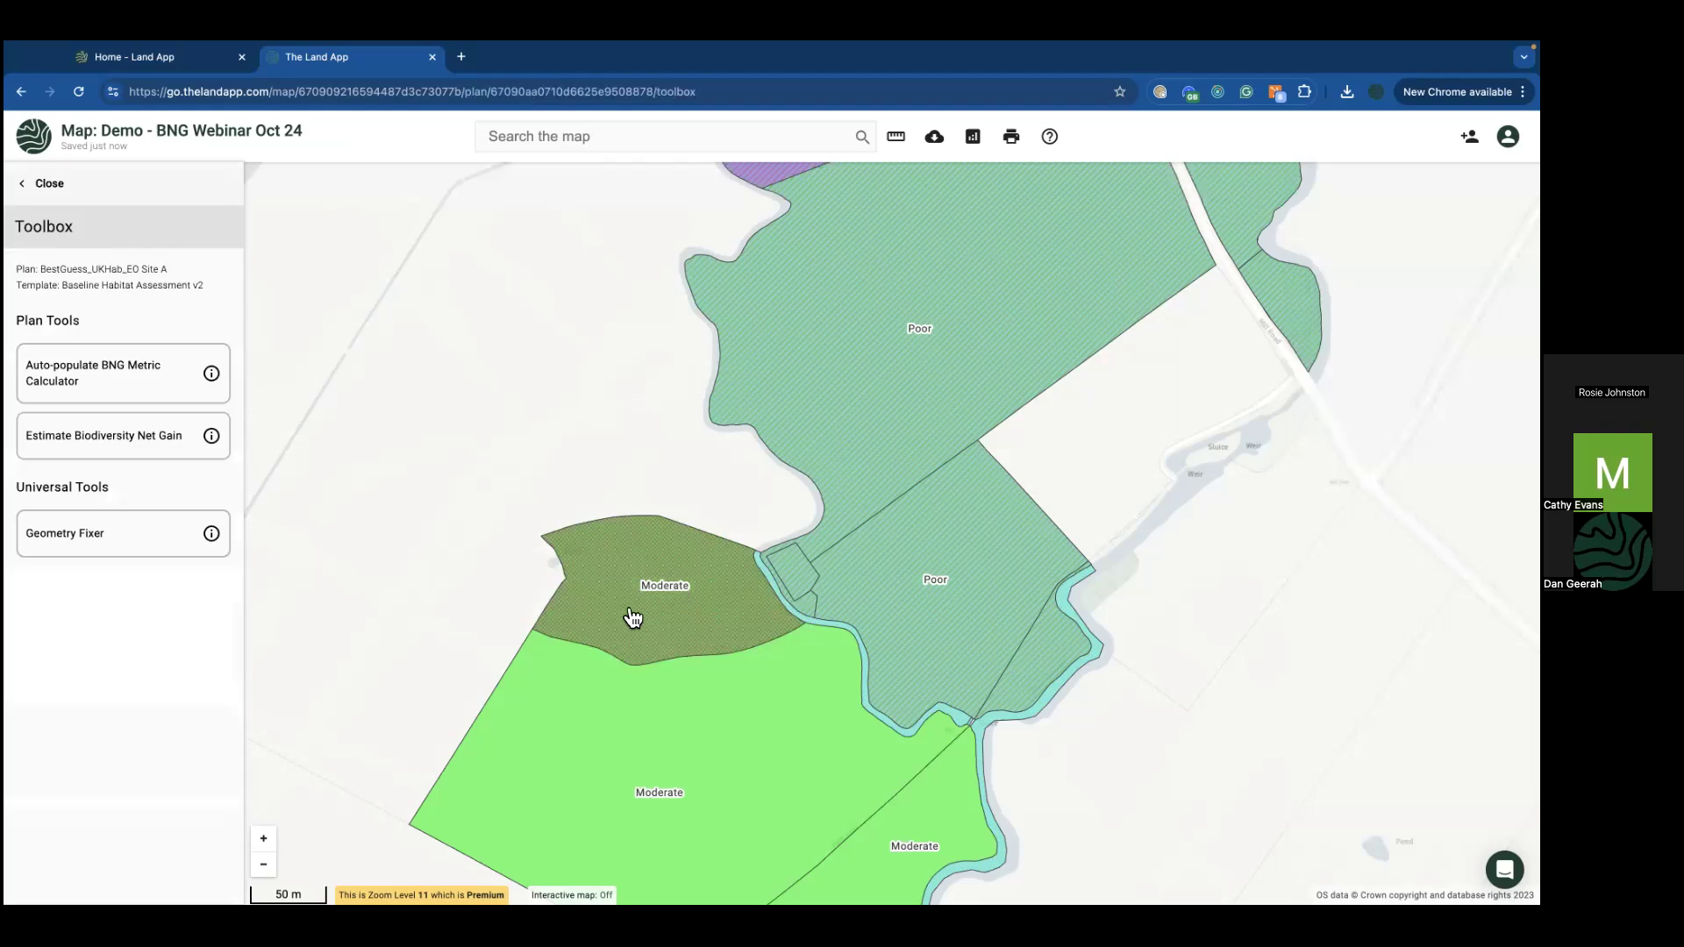
click(39, 182)
click(713, 601)
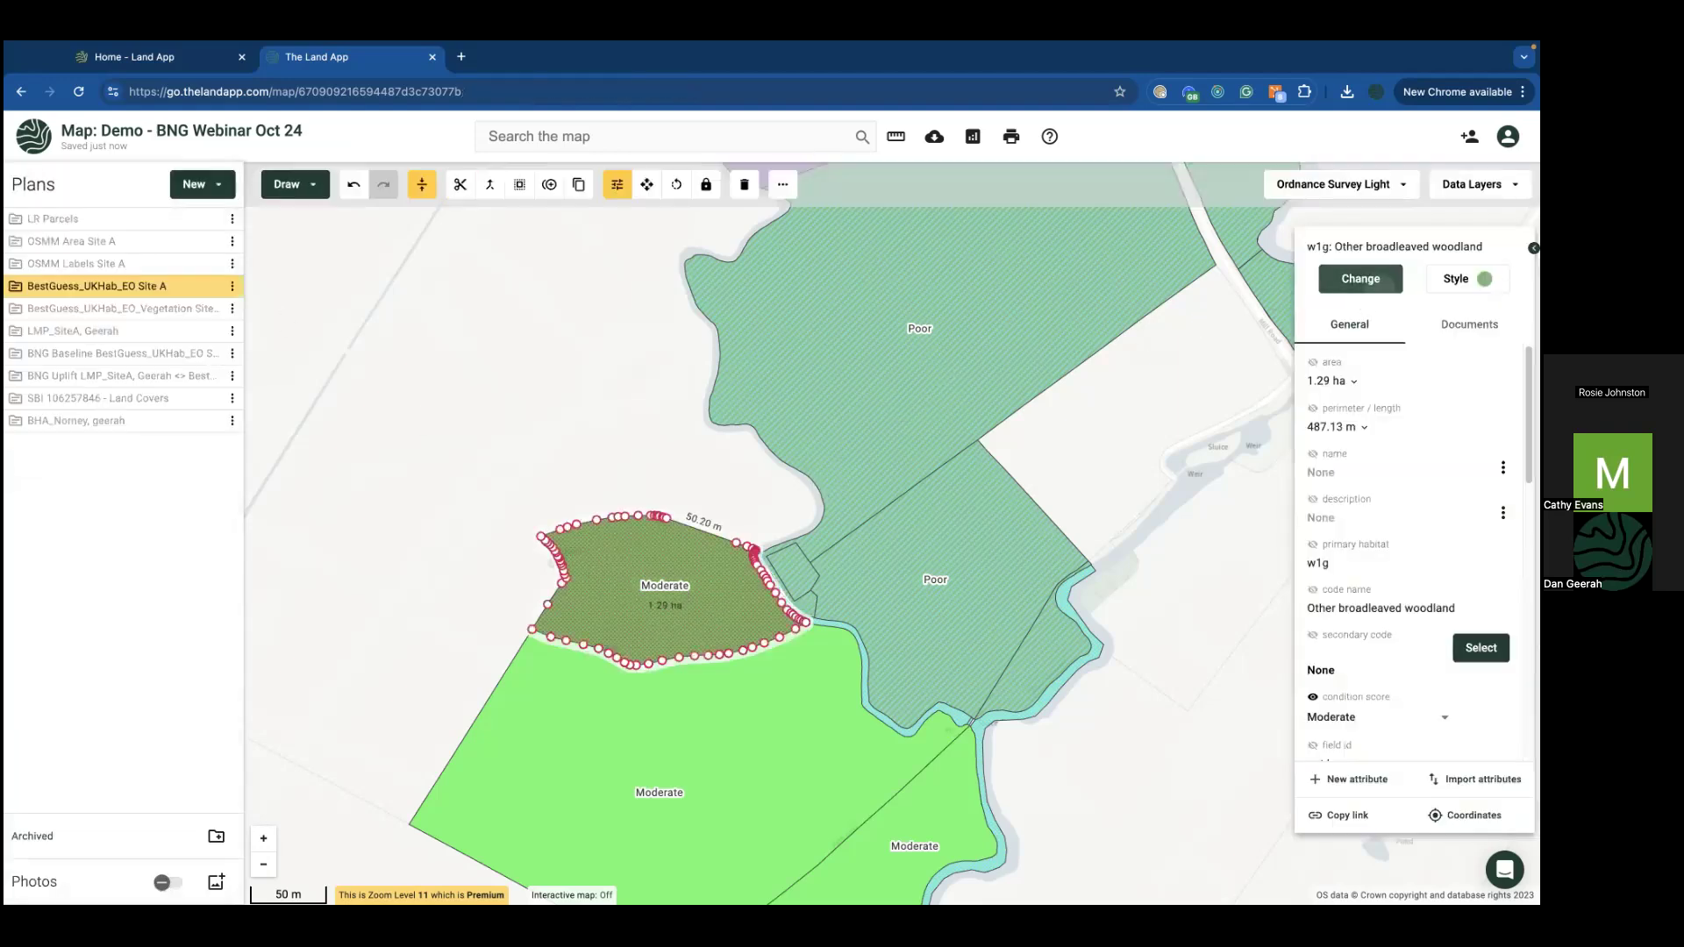
click(1366, 279)
text(g1c)
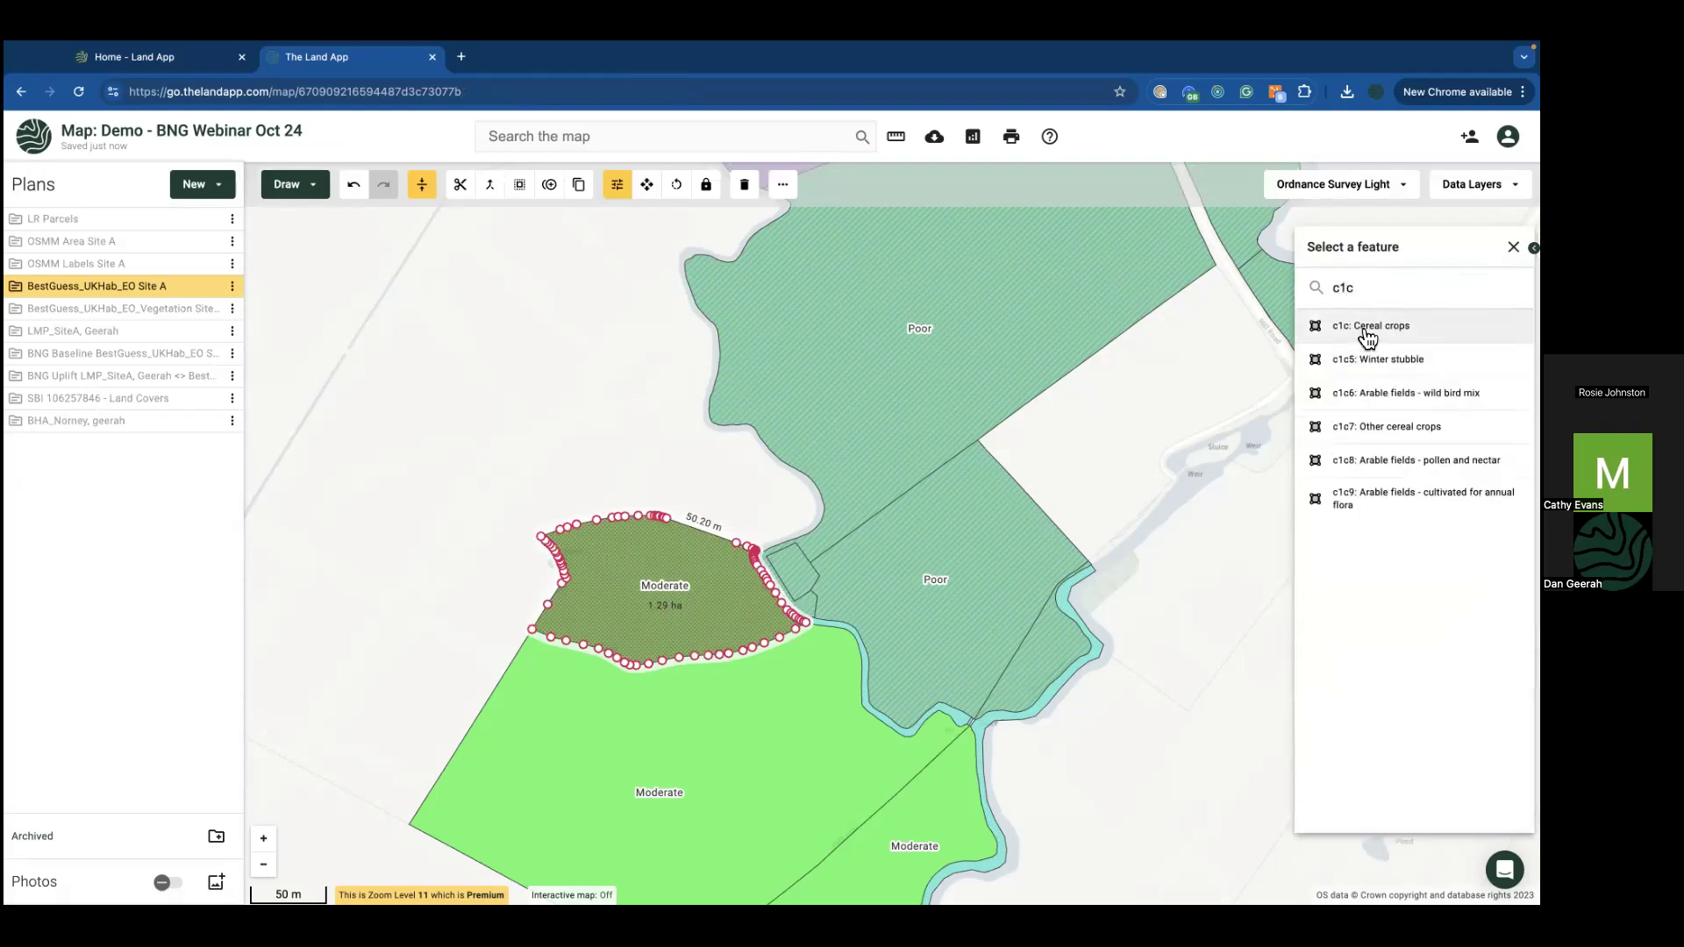
click(1366, 330)
click(372, 506)
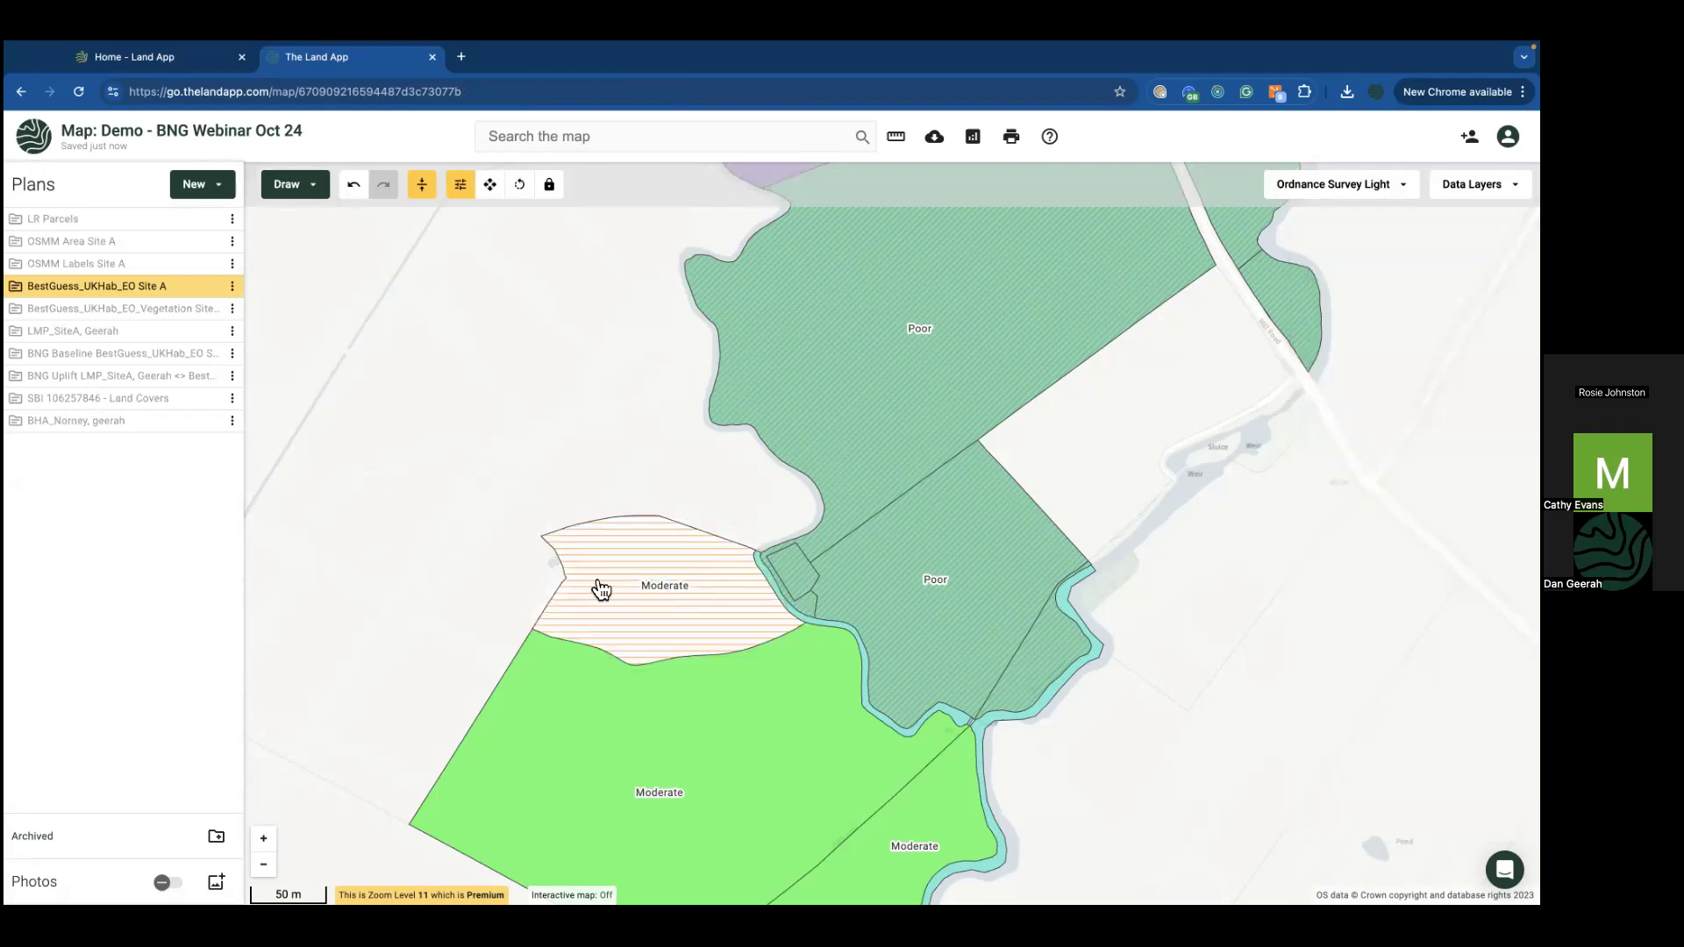
click(688, 581)
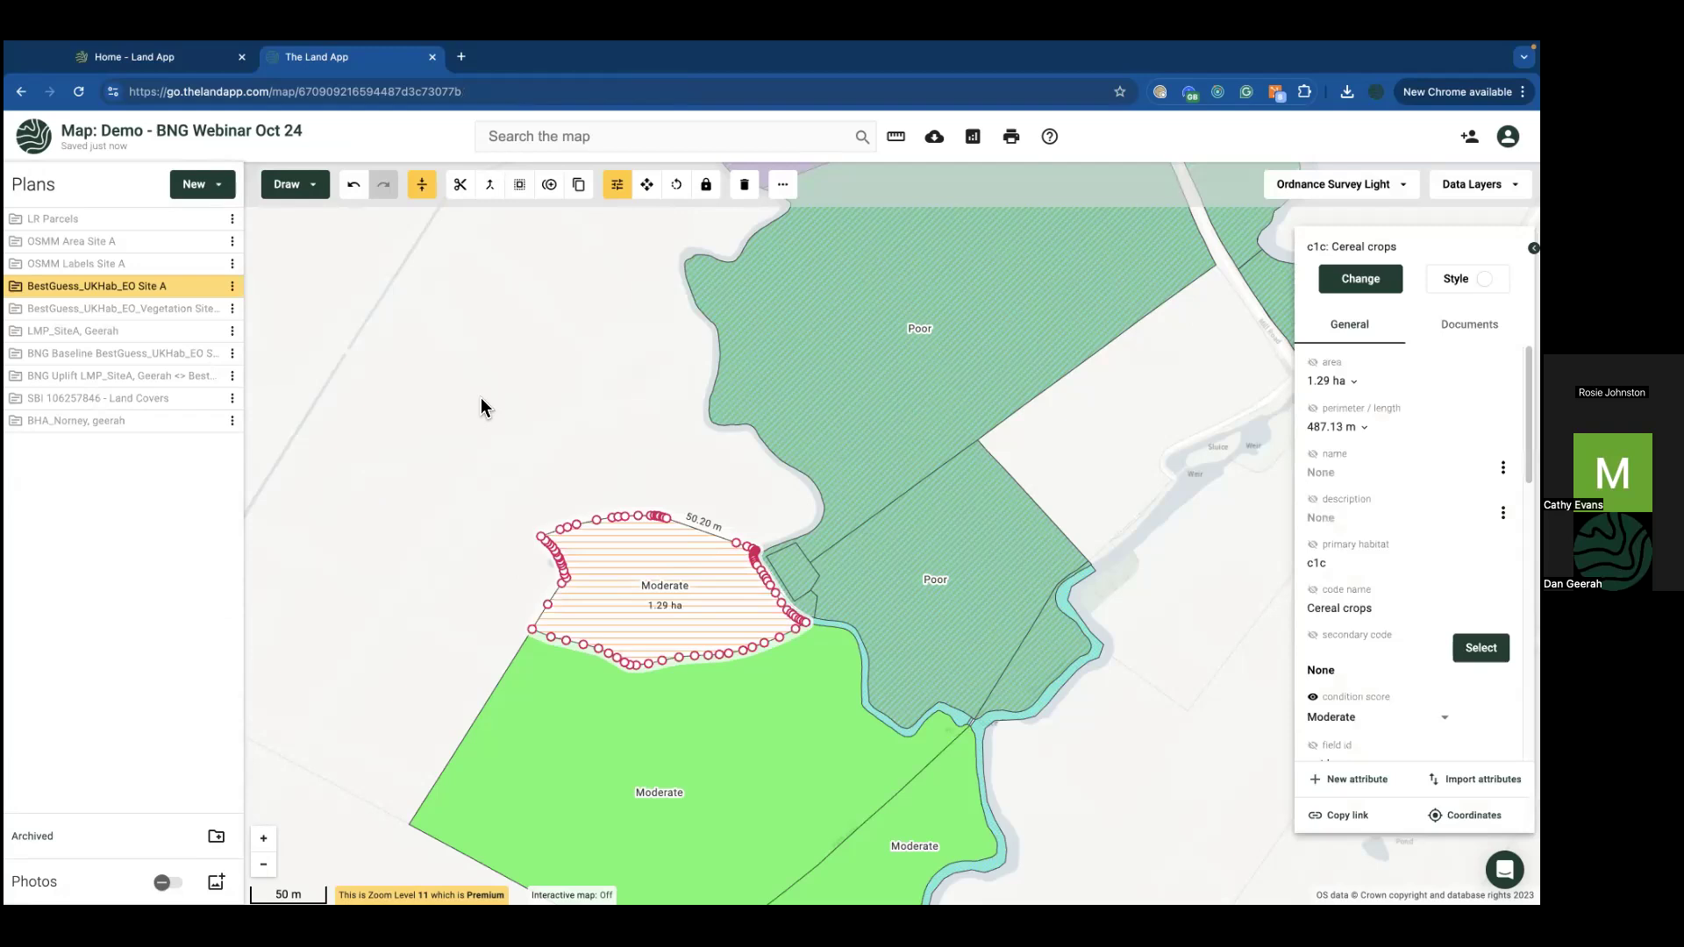
Step: Show the LMP_SiteA plan on the map alongside Site A
click(231, 286)
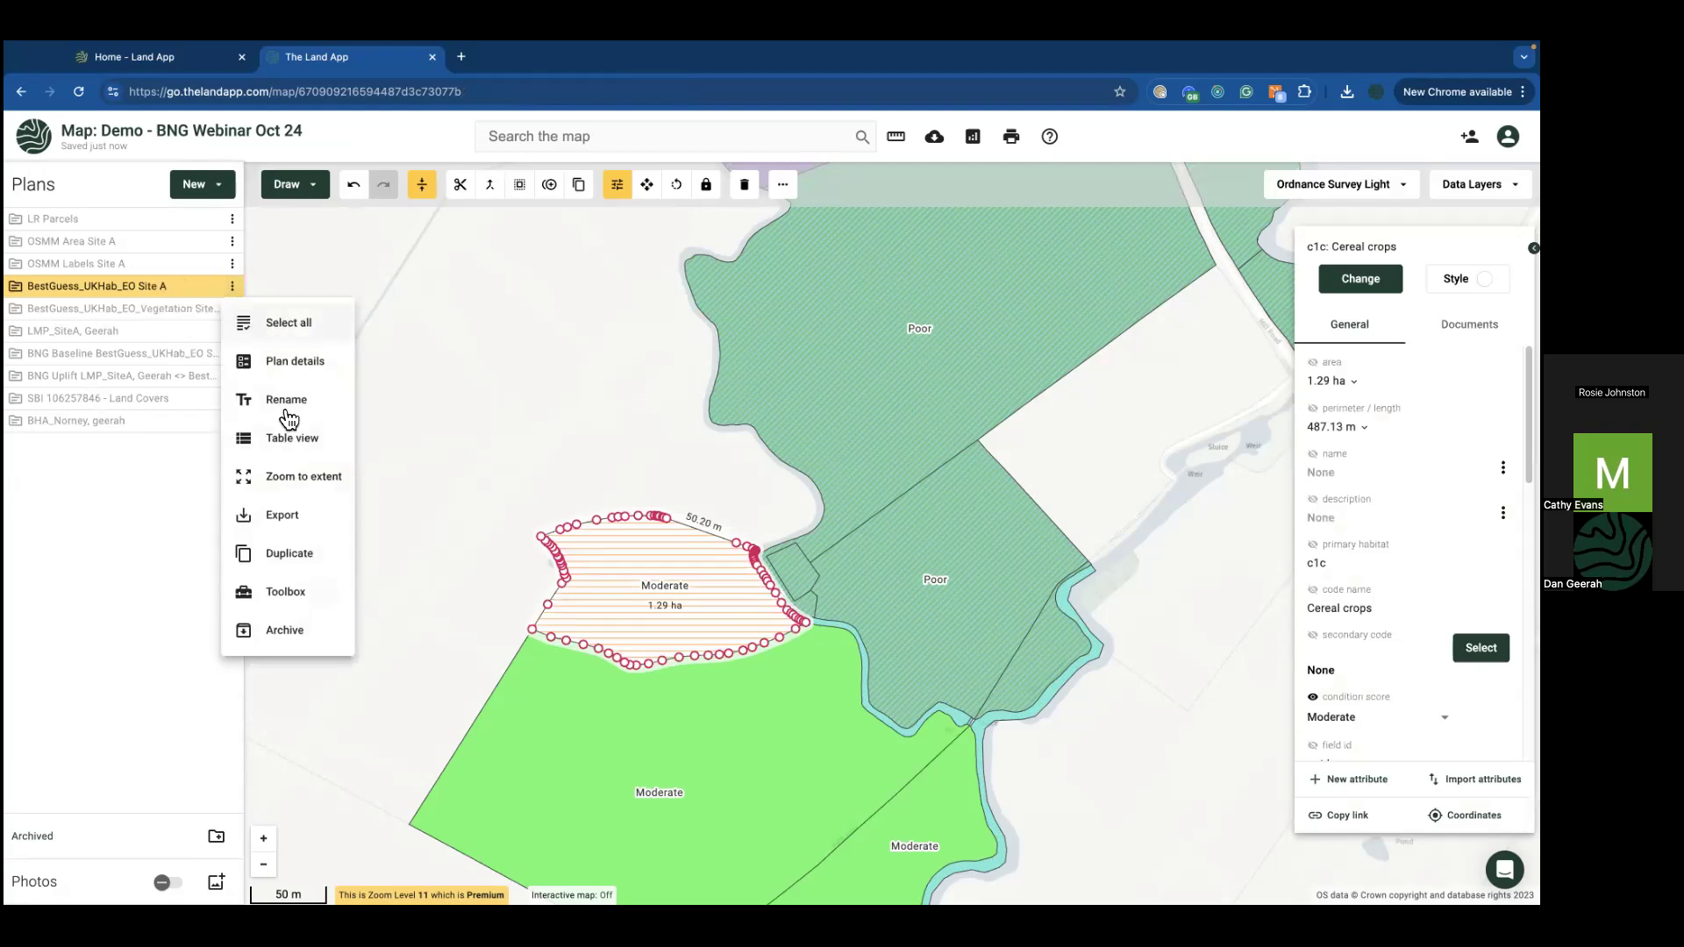
click(168, 456)
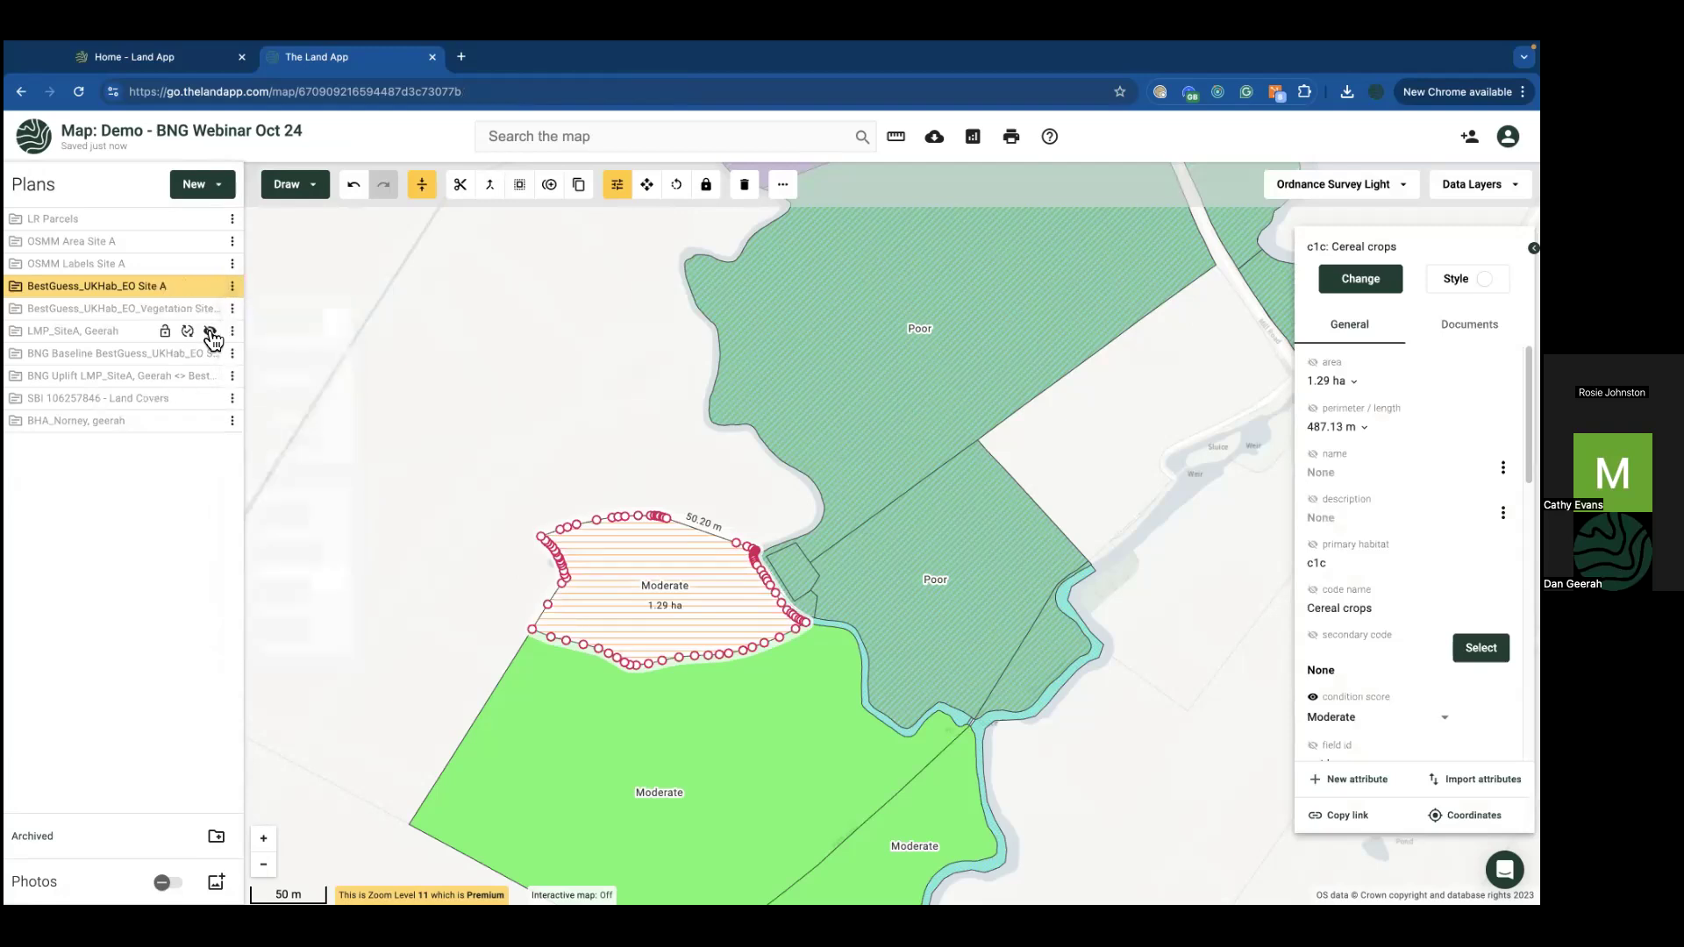
click(211, 332)
click(211, 332)
click(212, 334)
Step: Run the Estimate Biodiversity Net Gain tool from the Site A plan's Toolbox
click(232, 287)
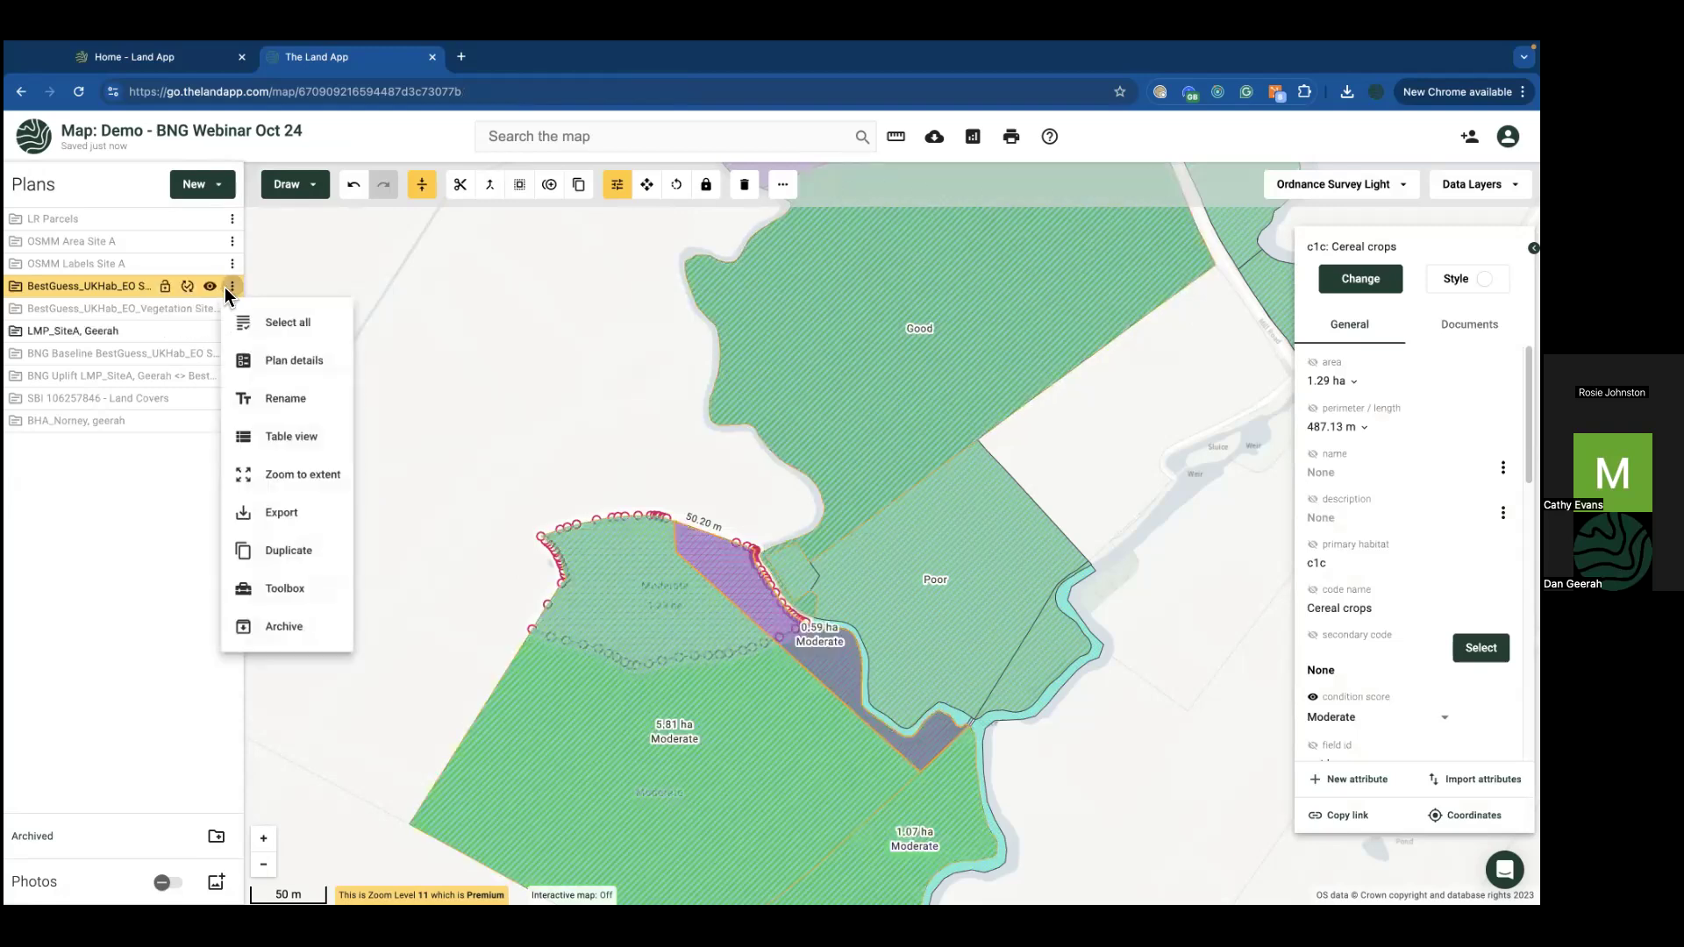
click(285, 591)
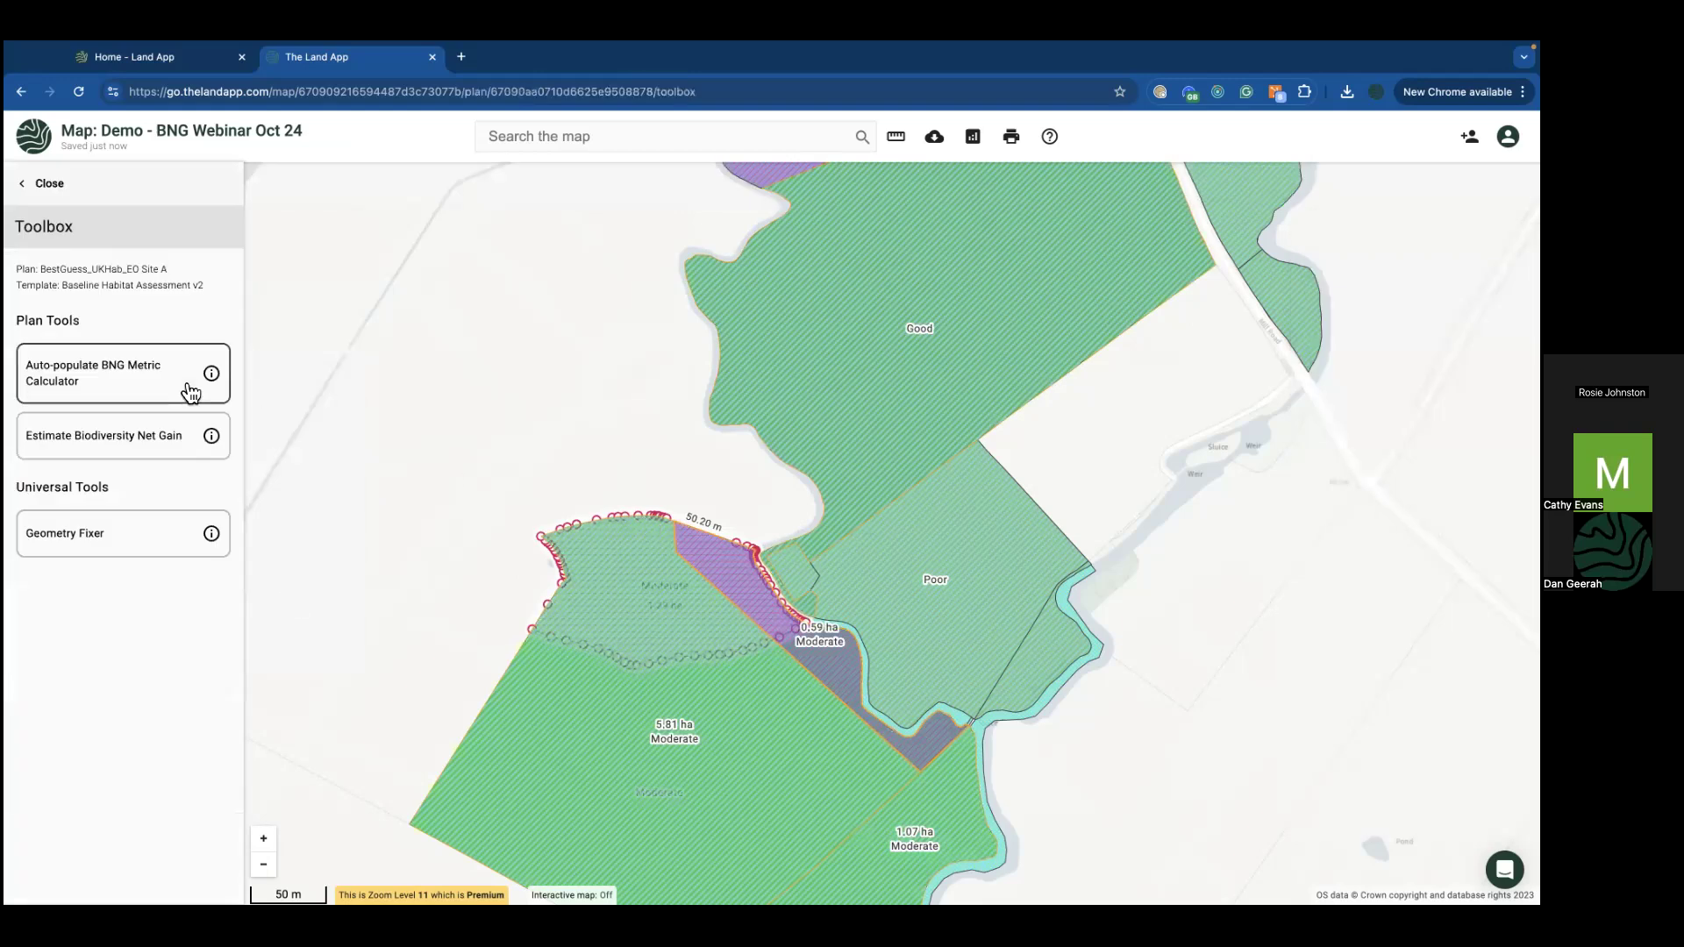
click(109, 458)
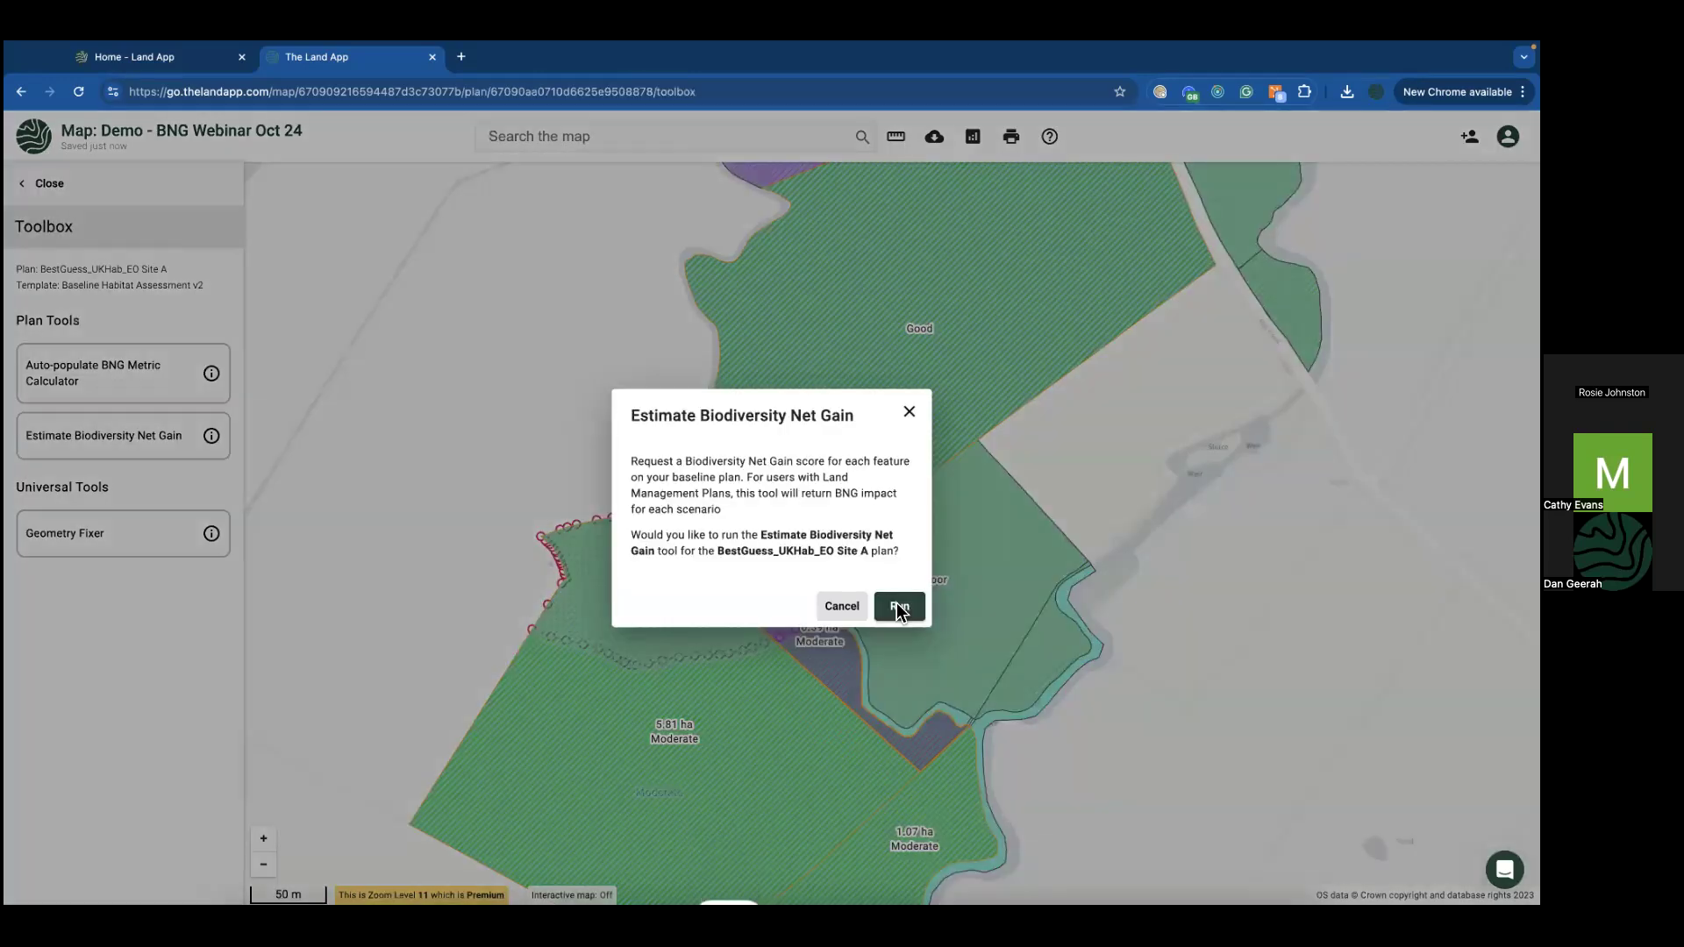
click(902, 611)
click(890, 590)
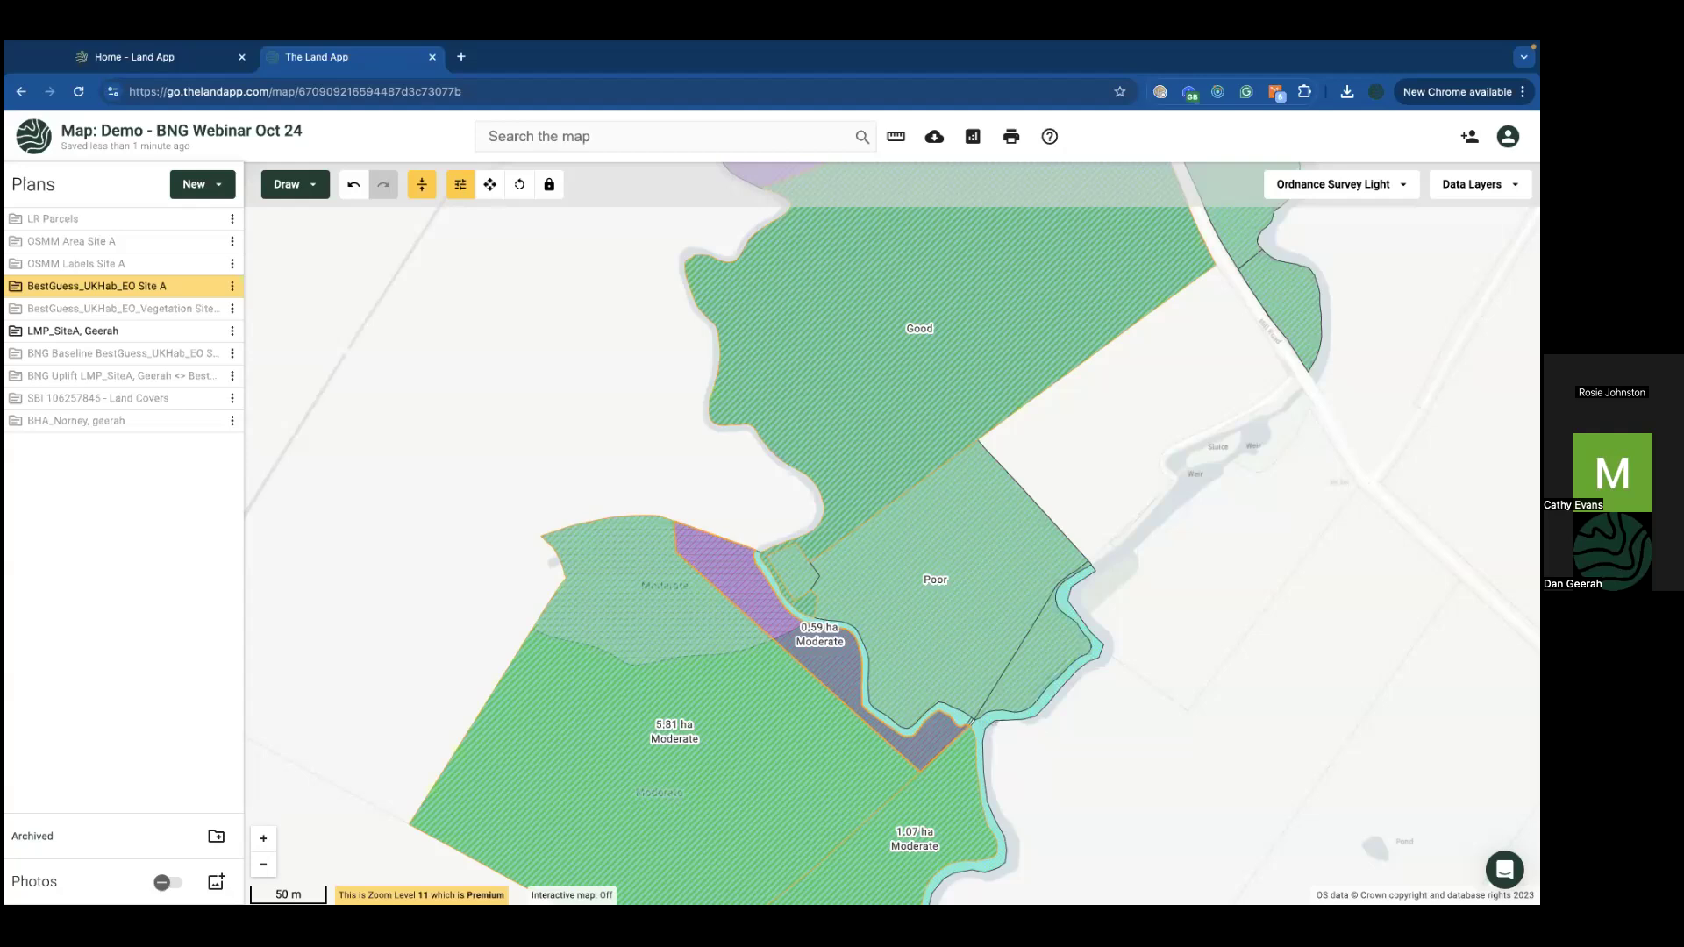
Step: Glance at the BNG metric workbook in Excel, then return to the Land App map
mouse_move(987, 899)
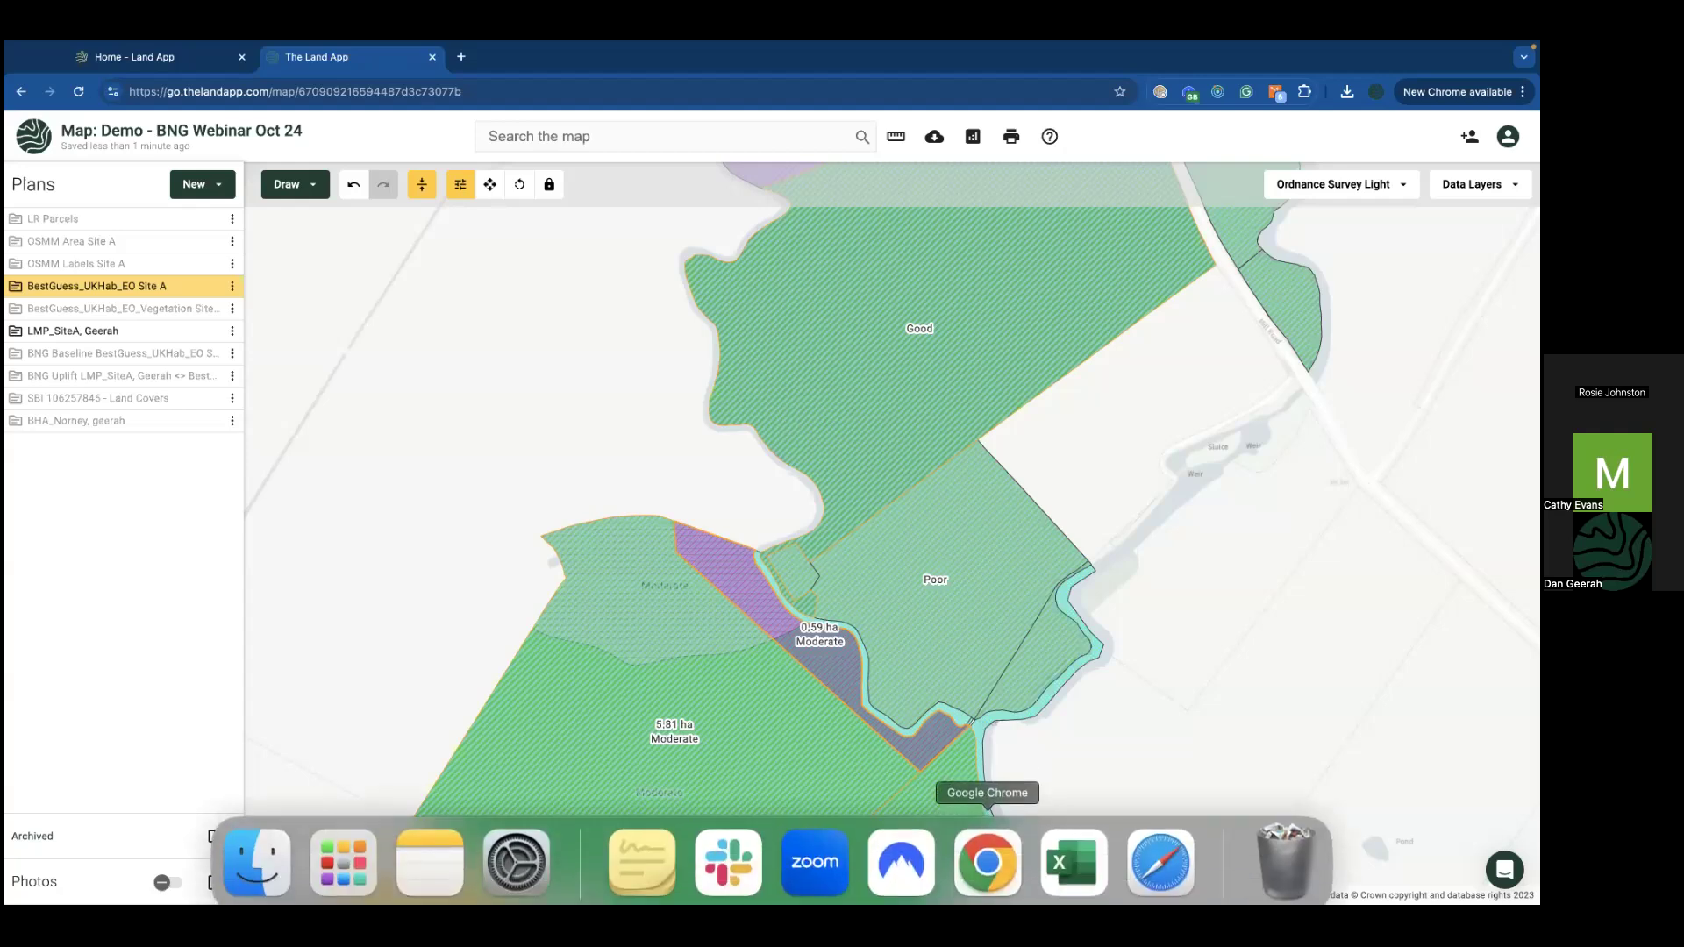
click(1073, 851)
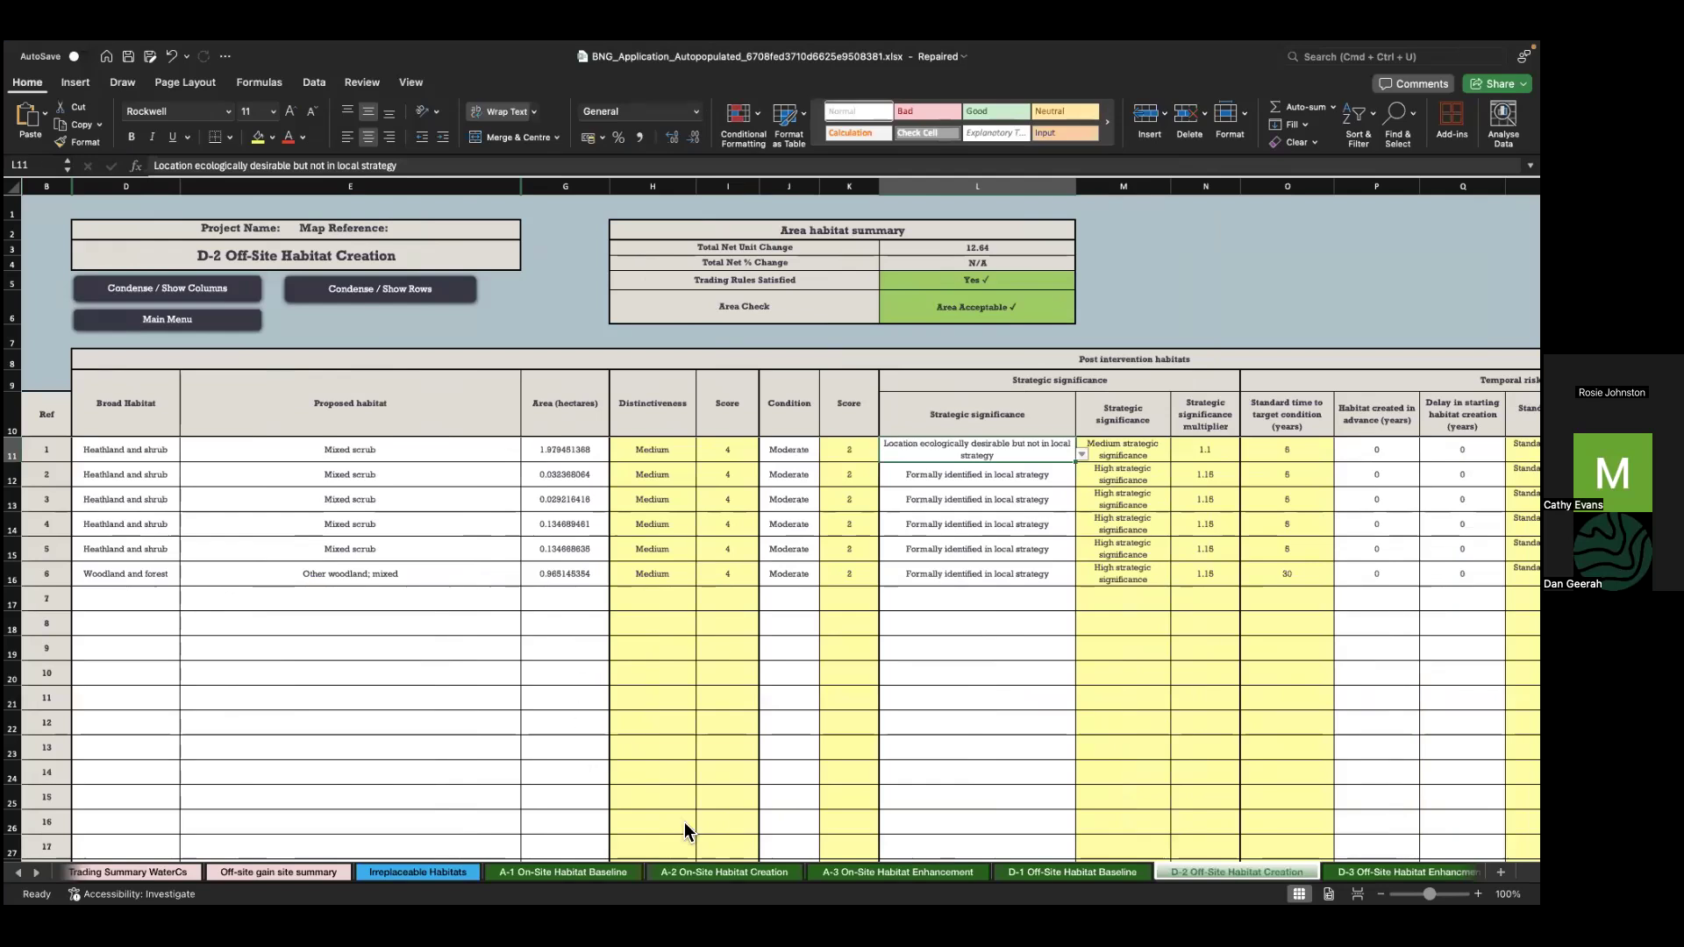
scroll(738, 561, right, 3)
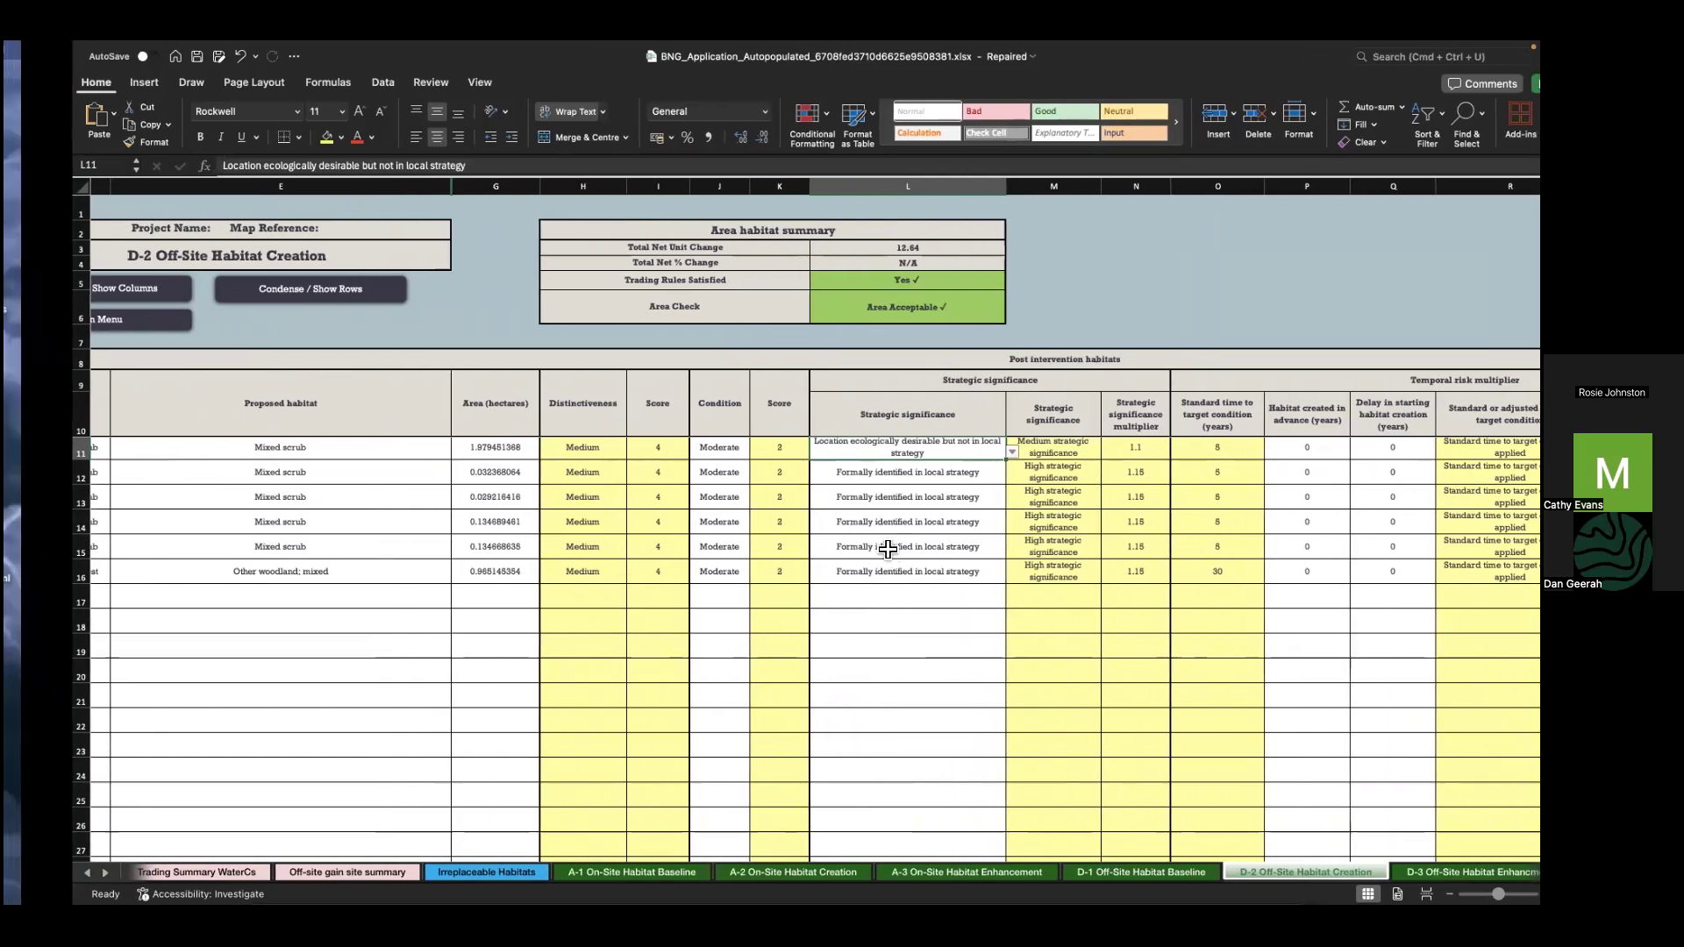
key(ctrl+Left)
key(ctrl+Right)
key(ctrl+Right)
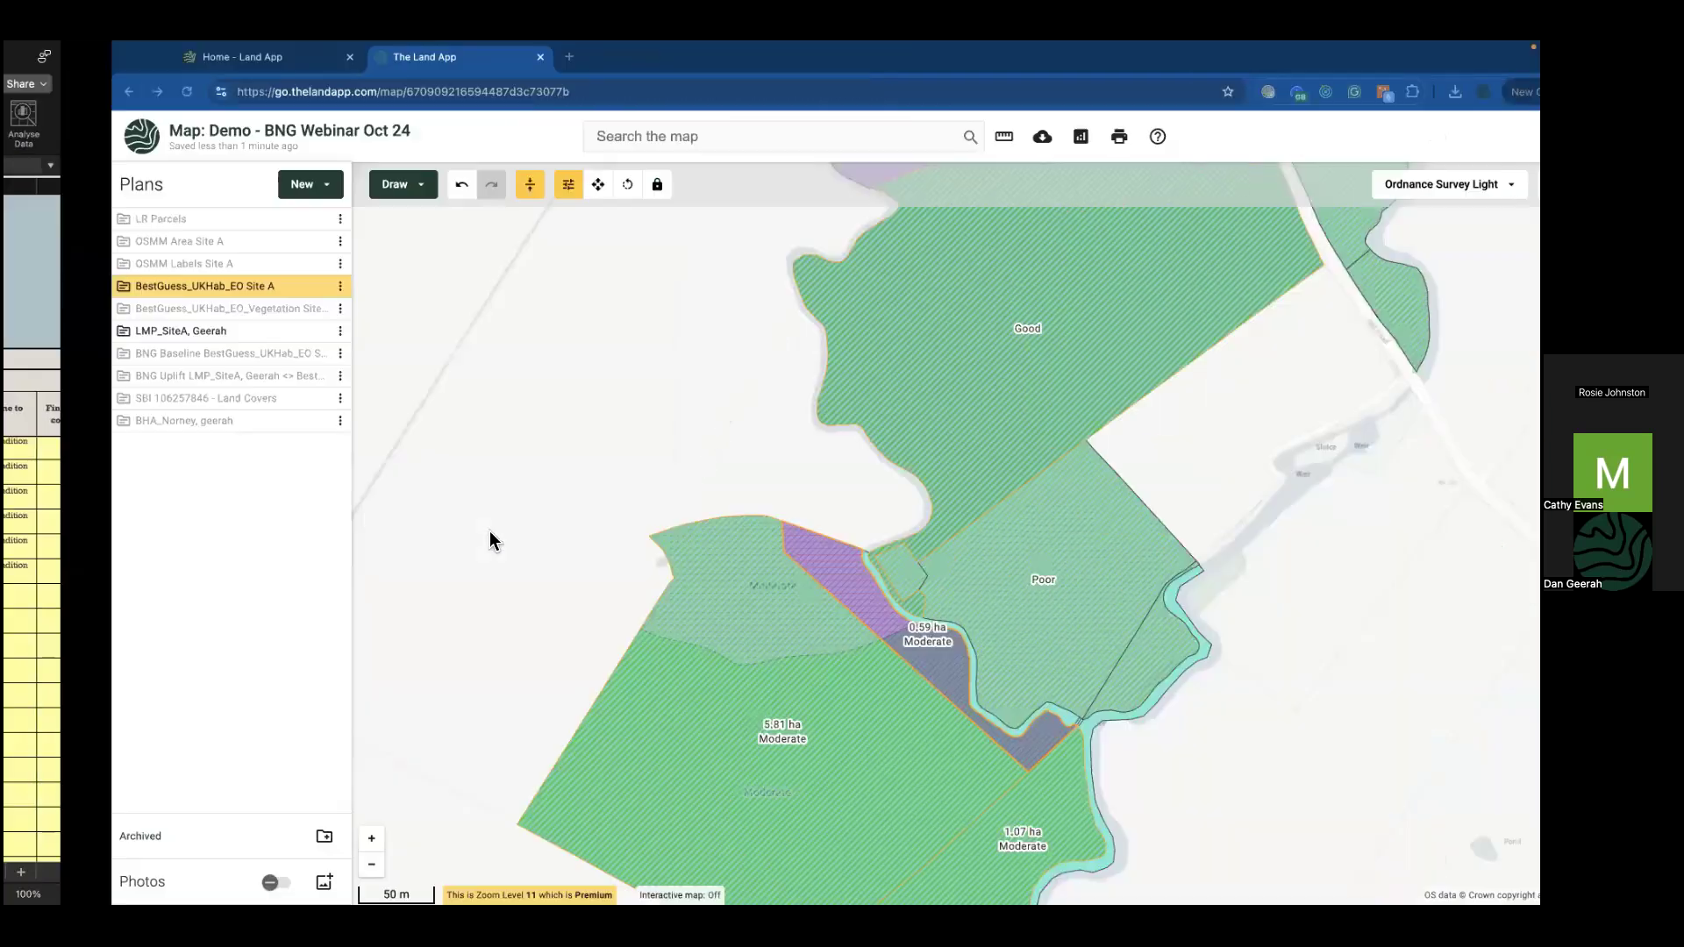
click(216, 333)
Step: Reload the map and hide the BNG Baseline and lower BNG Uplift plans
click(77, 91)
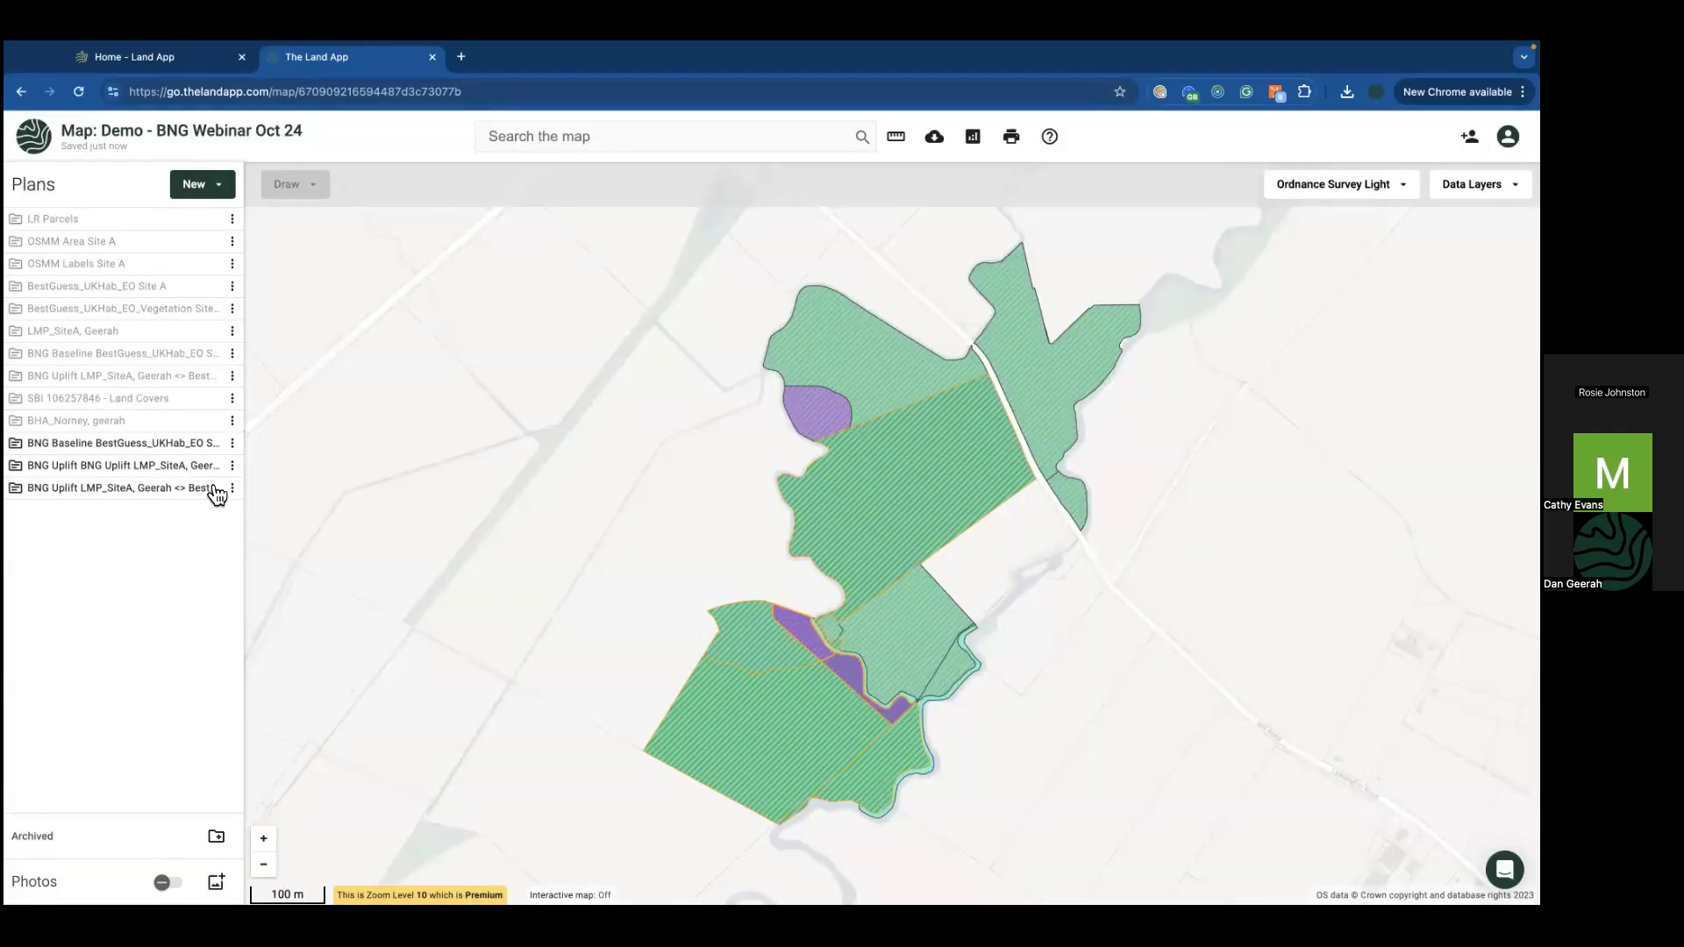
mouse_move(217, 478)
click(210, 488)
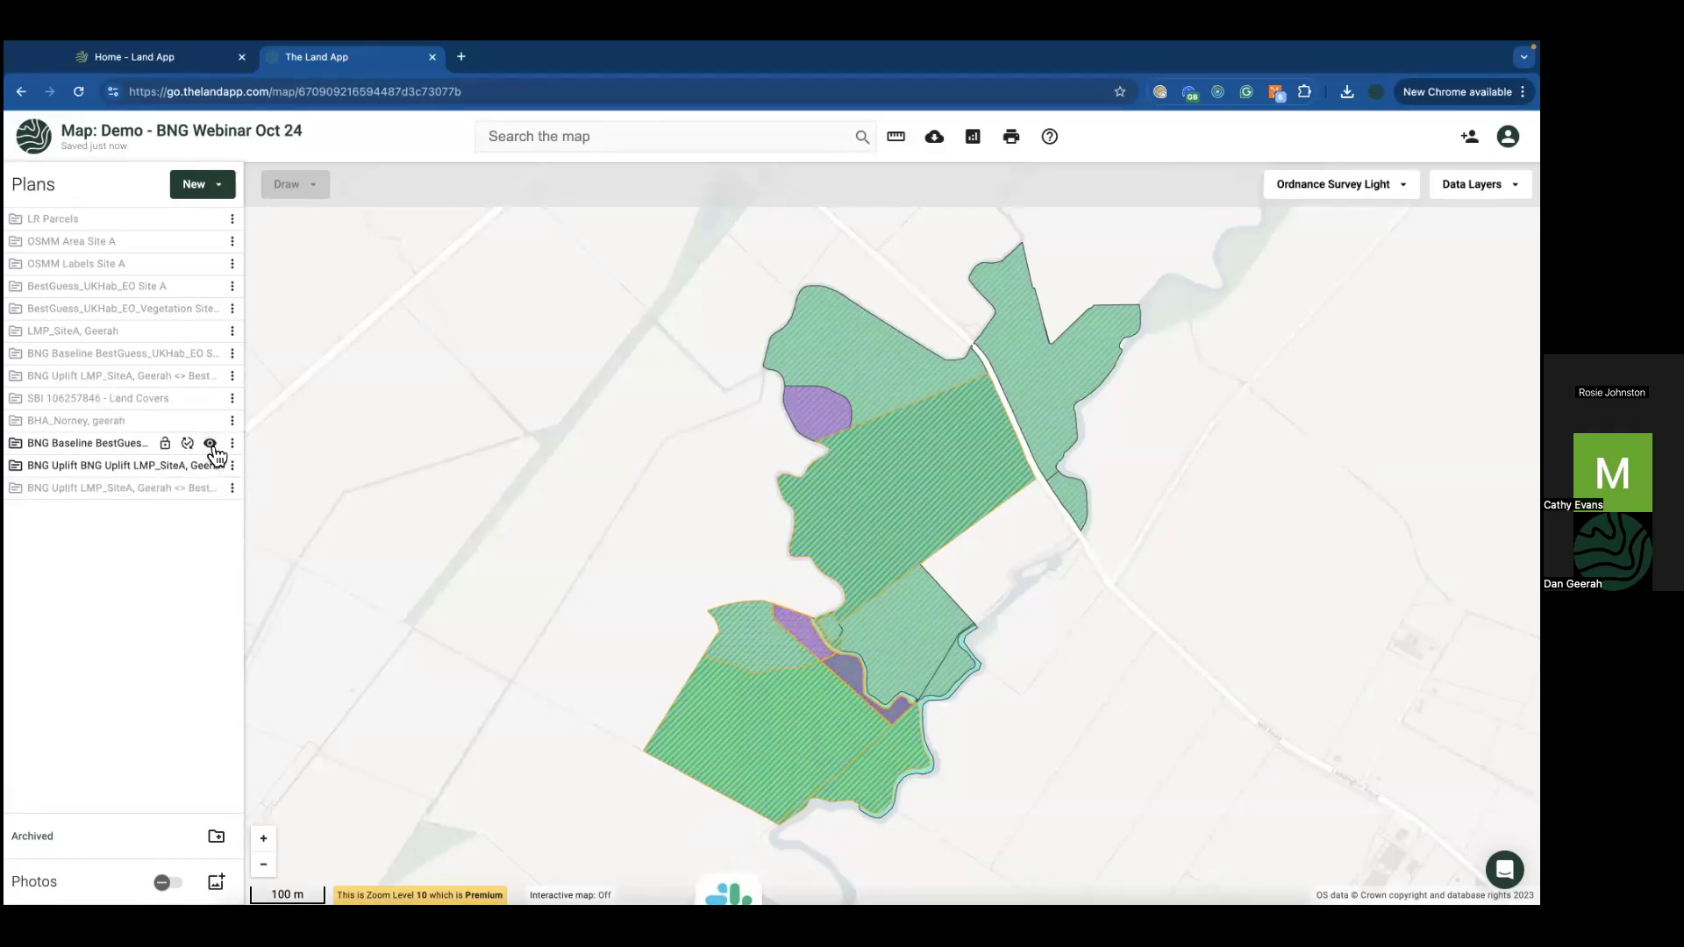
click(211, 444)
Step: Inspect the mixed scrub sliver and the floodplain wetland polygon (2.82 creation, 2.04 baseline units)
click(794, 630)
scroll(1351, 577, down, 10)
scroll(1324, 491, up, 1)
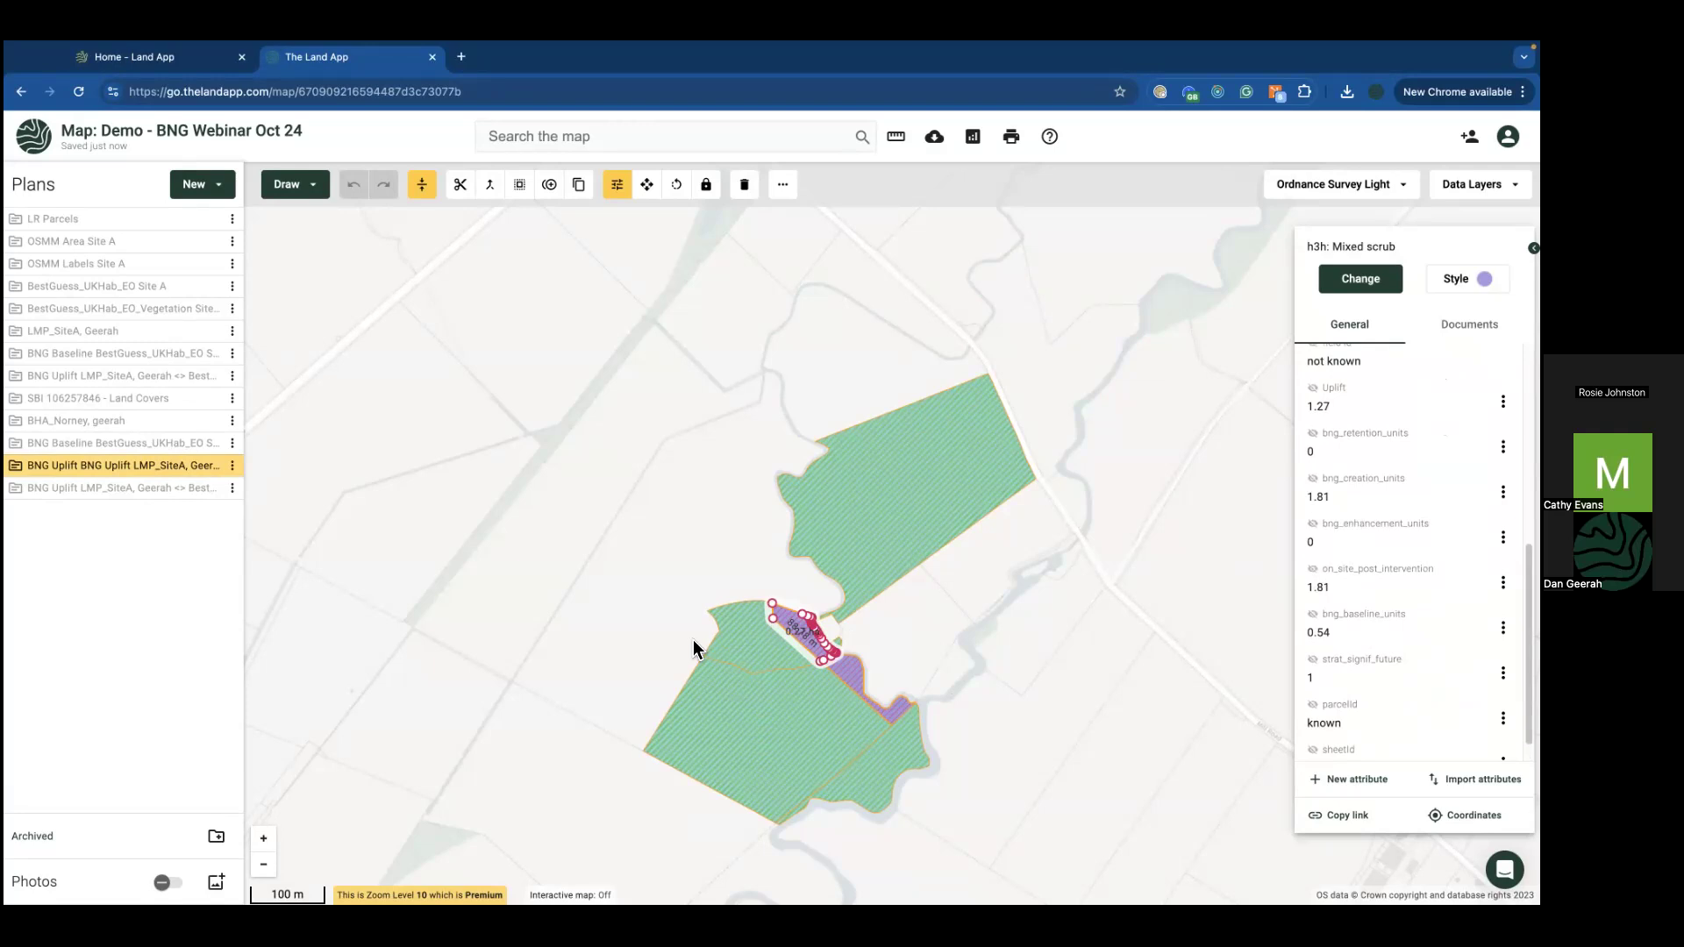
click(762, 649)
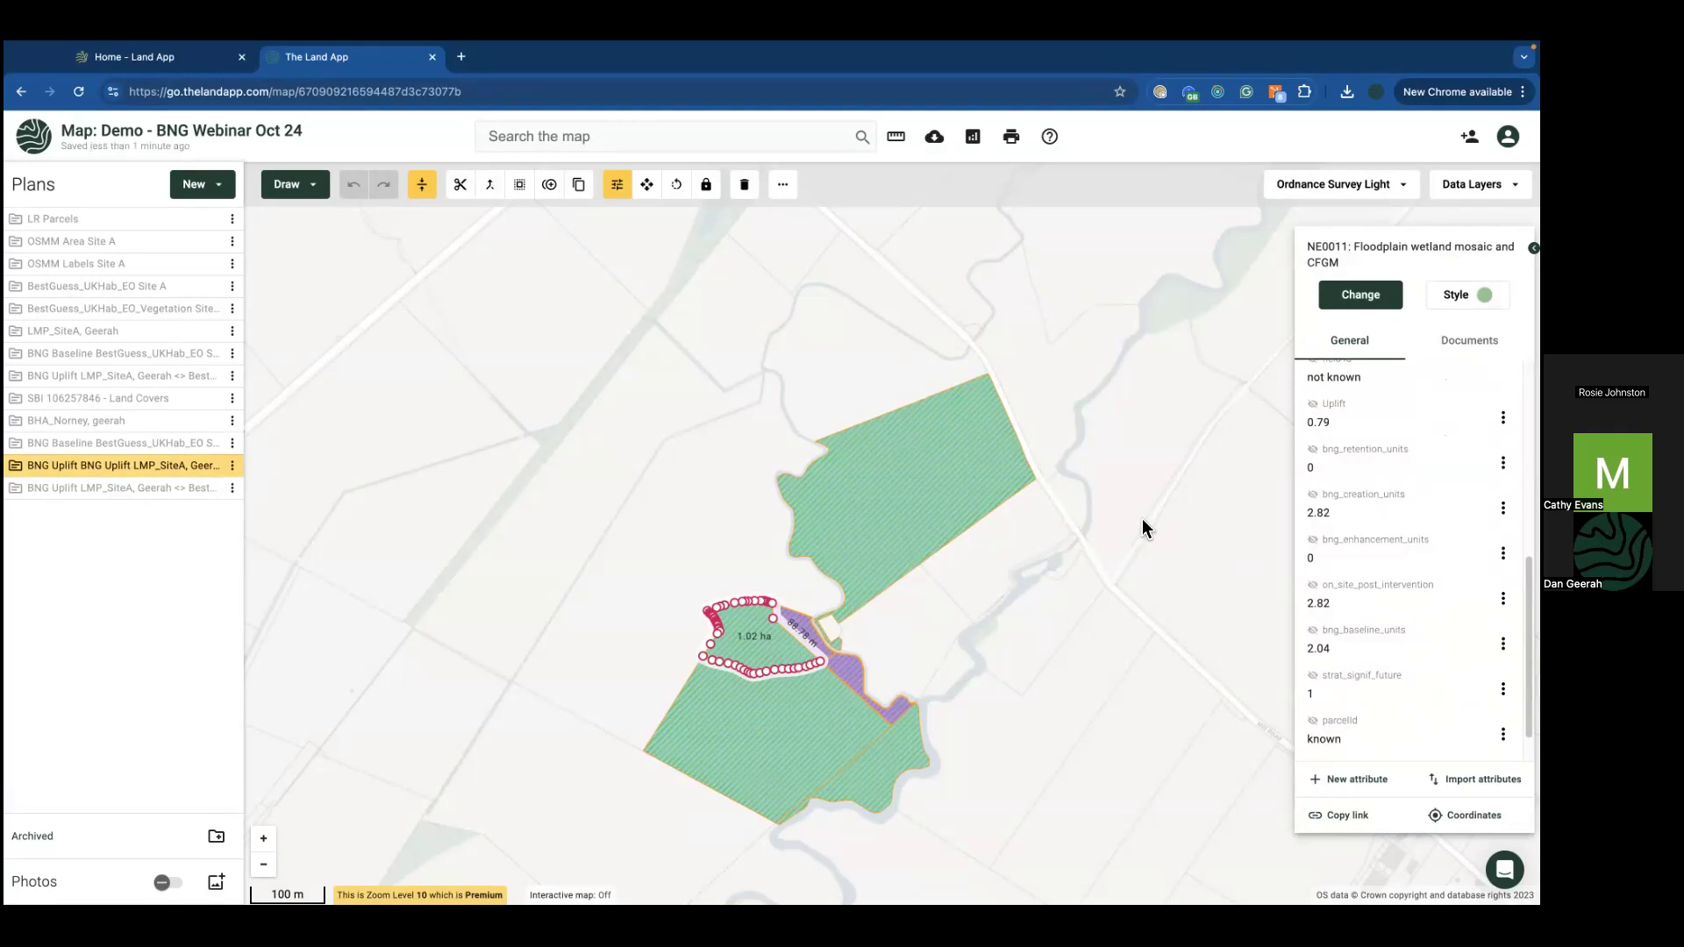
drag(759, 568, 669, 542)
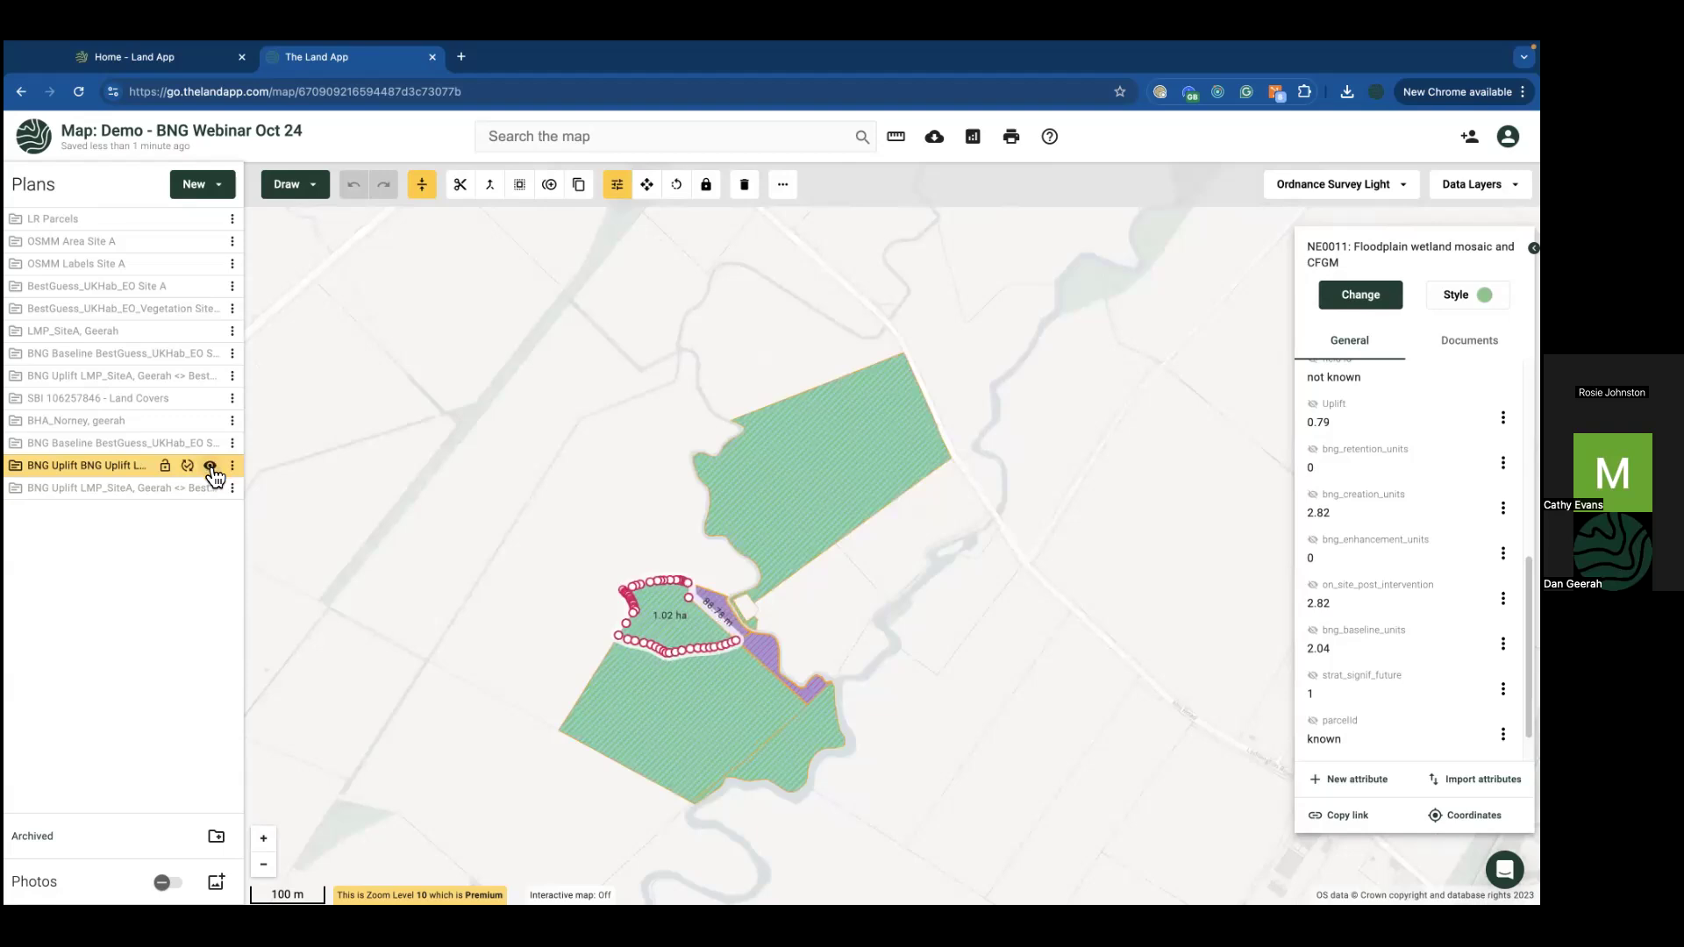
Step: Swap to the BNG Baseline plan, check the river's 2.67 baseline units, then bring up Excel
click(211, 468)
click(211, 444)
scroll(857, 682, up, 2)
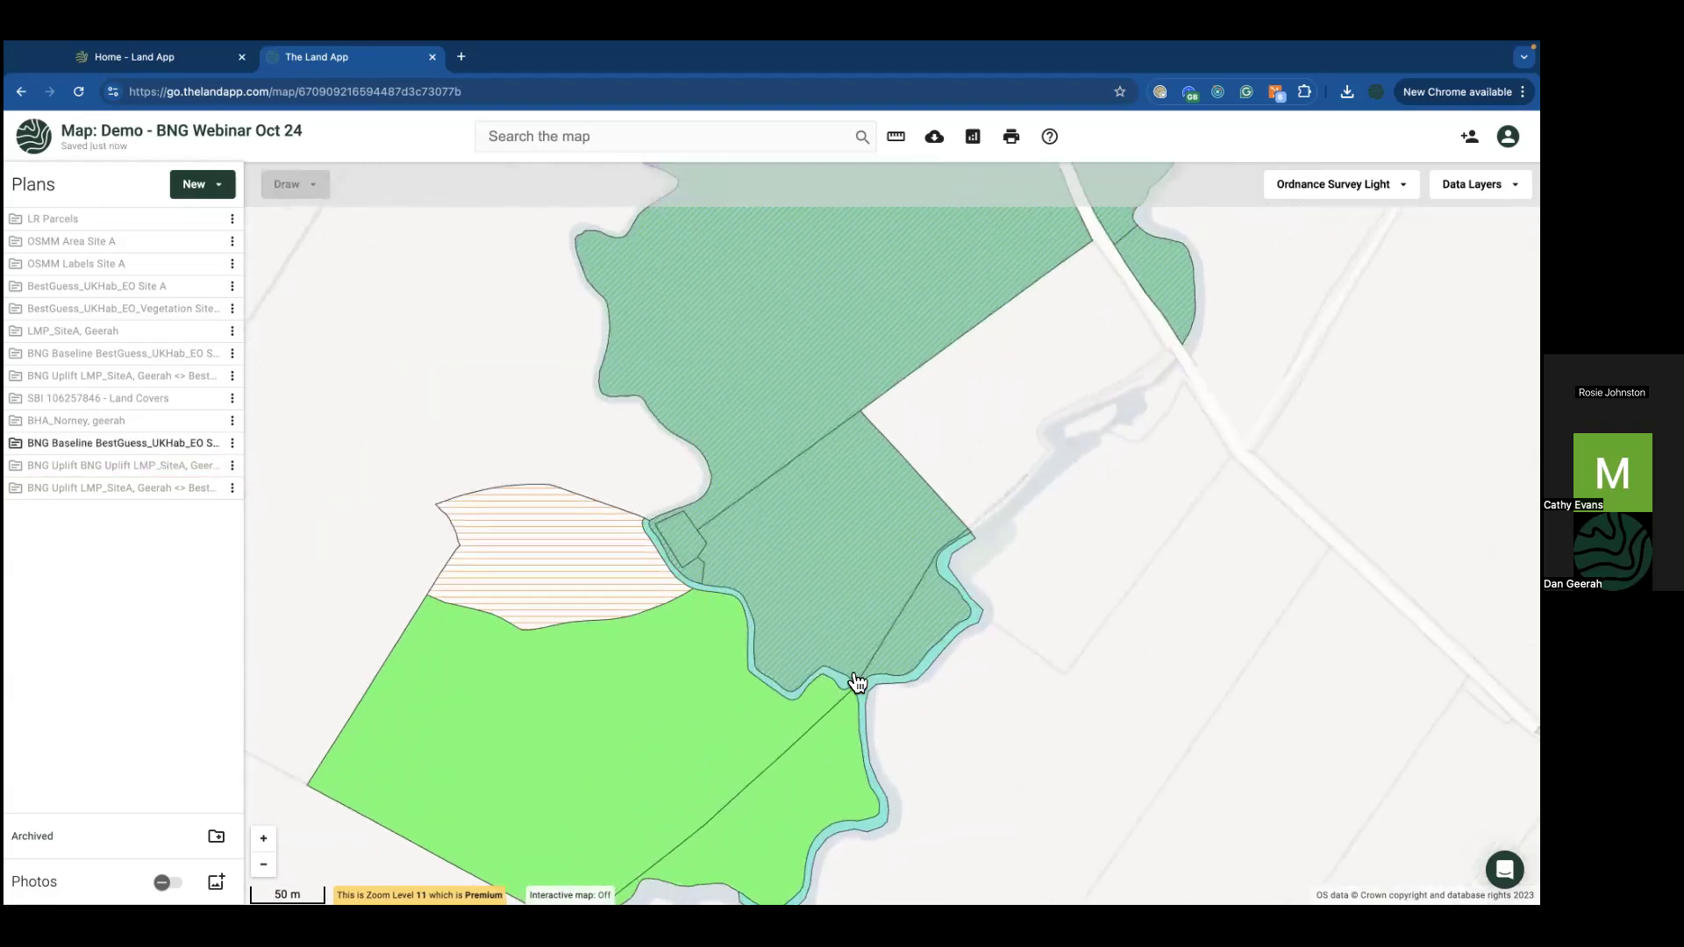
click(857, 683)
scroll(1403, 570, down, 3)
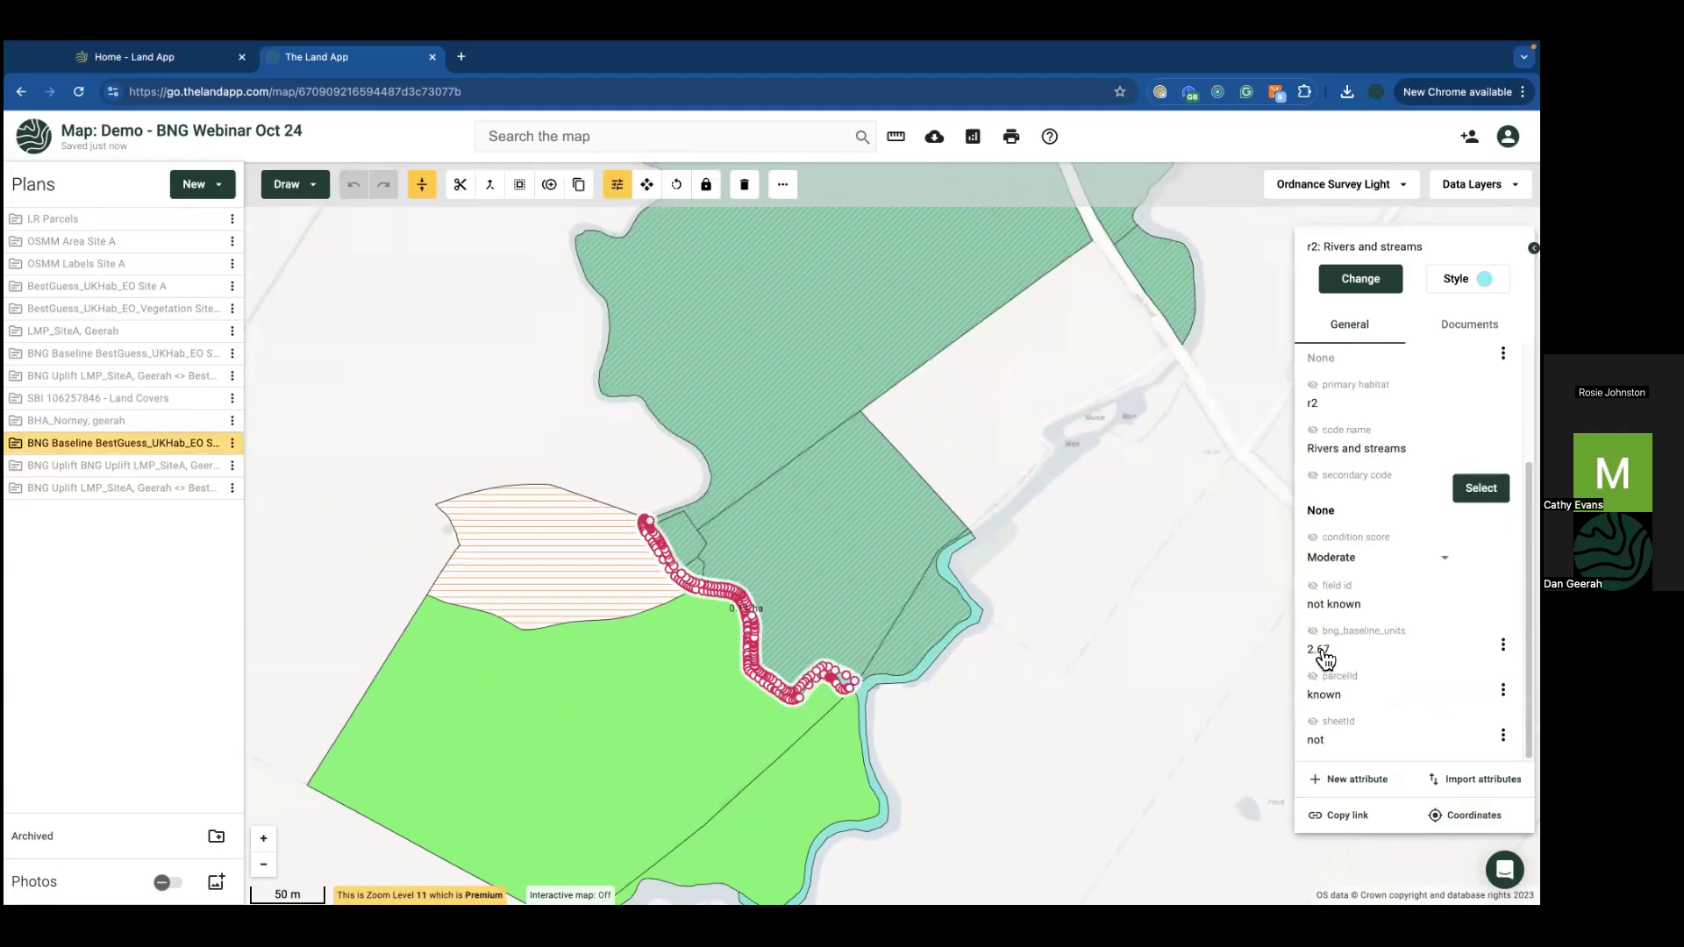
scroll(902, 687, up, 2)
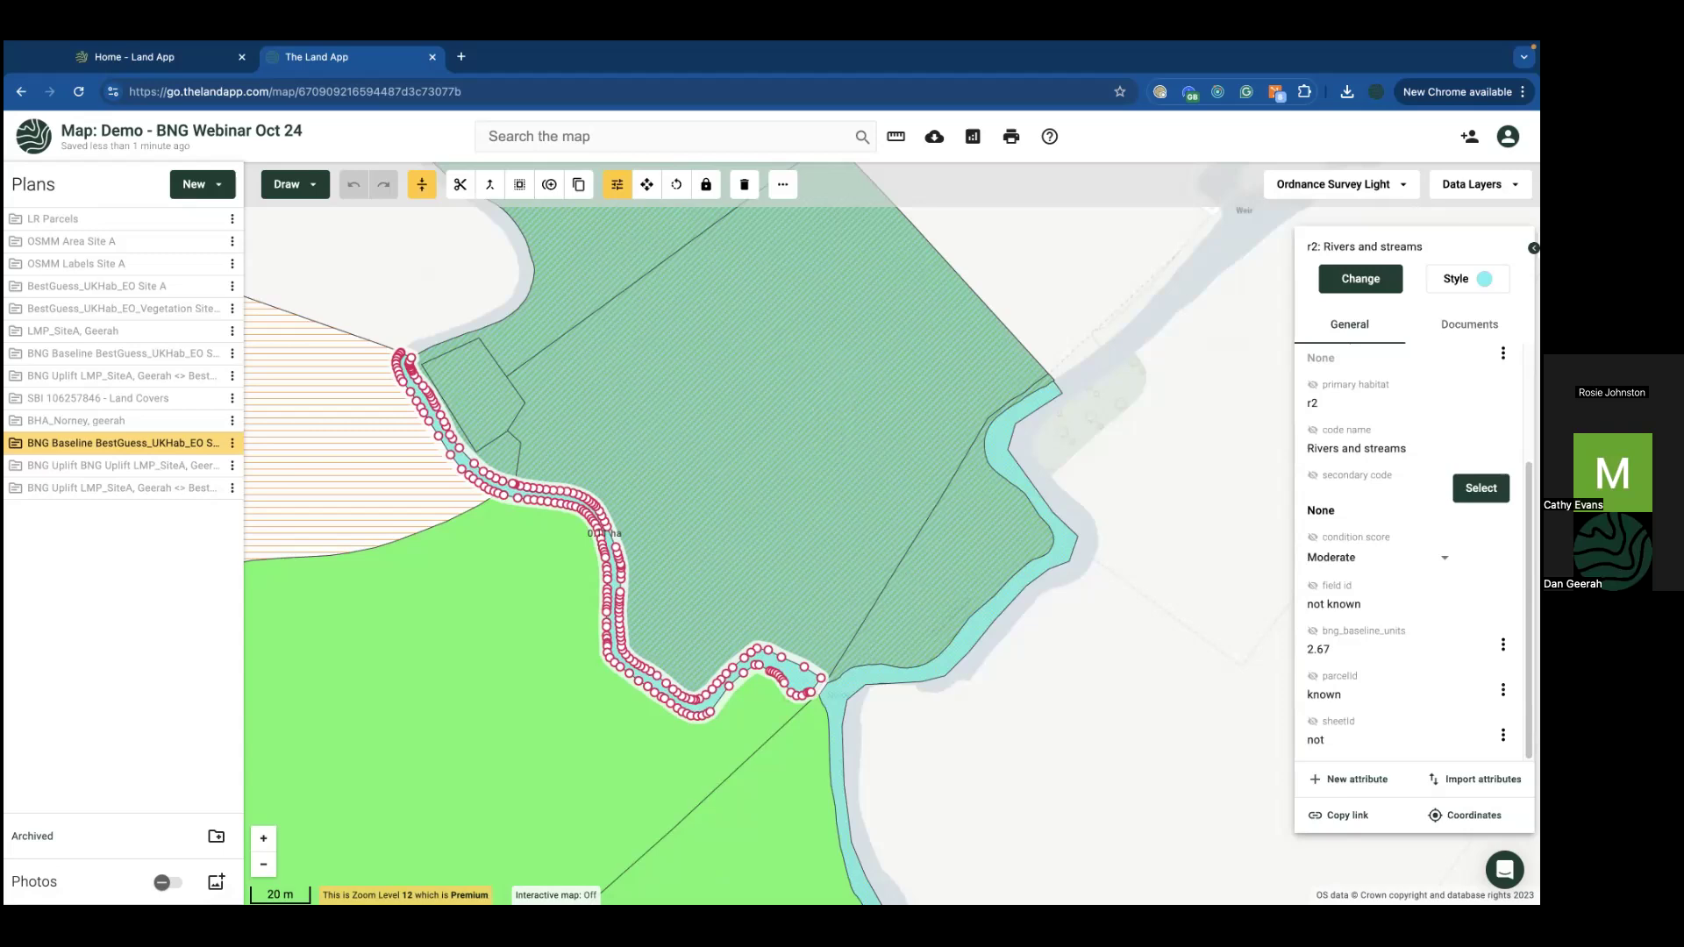
click(1071, 855)
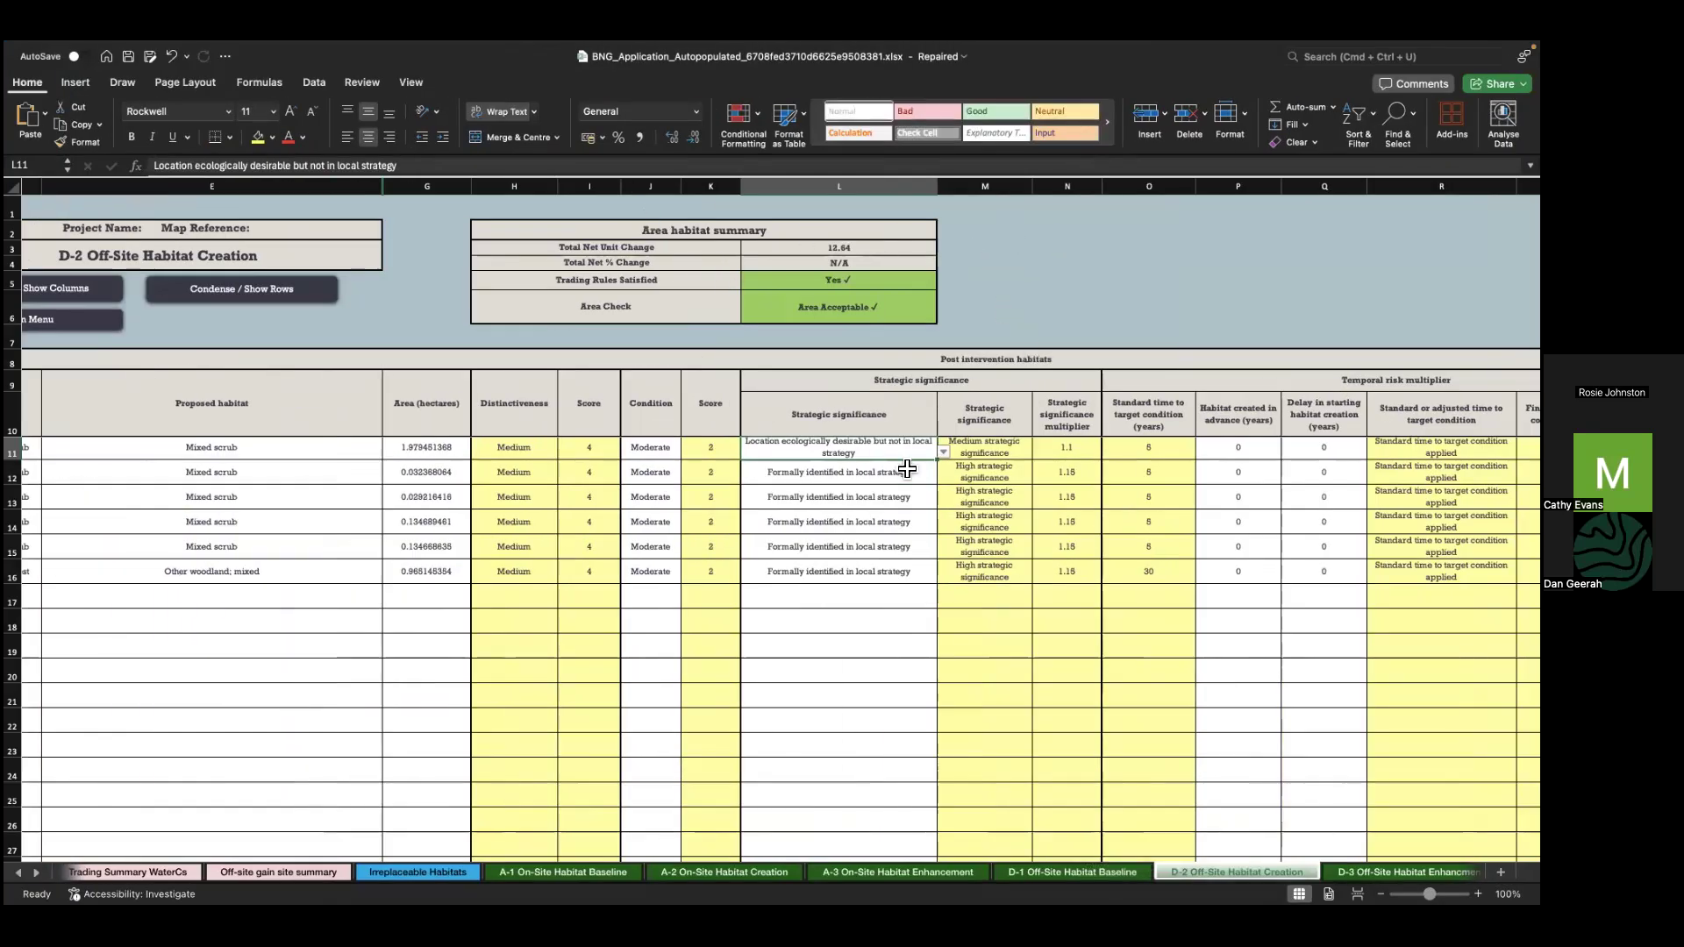
Step: Set L11 to 'Area/compensation not in local strategy', dropping total net unit change to 11.32
click(943, 452)
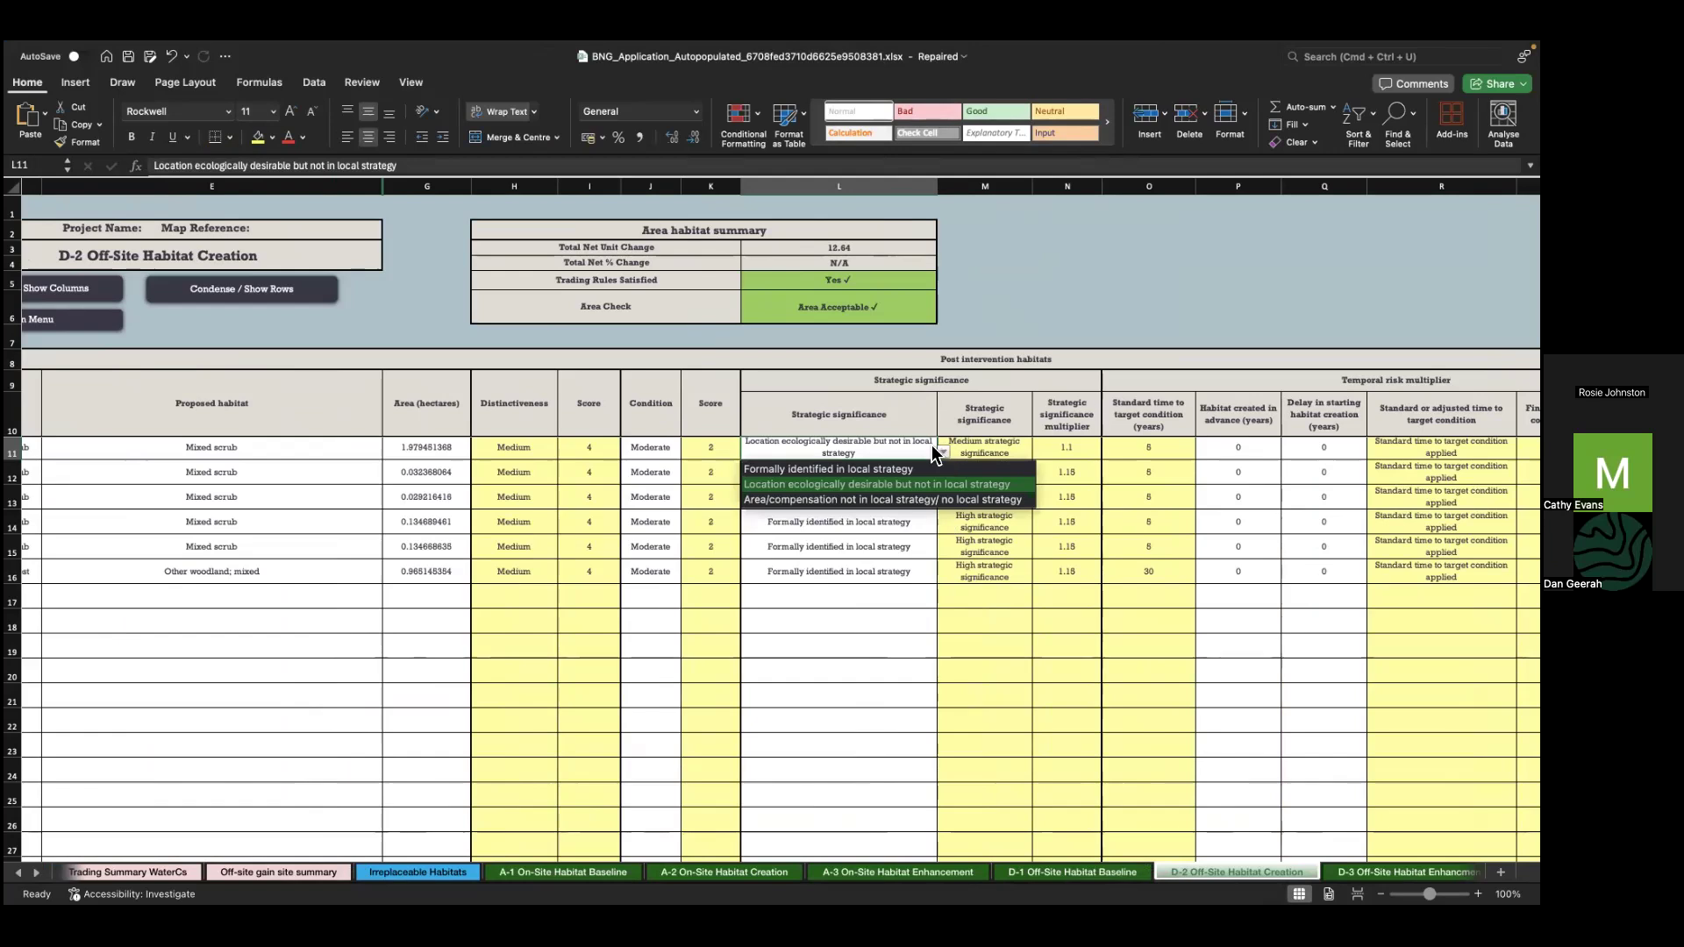
click(894, 469)
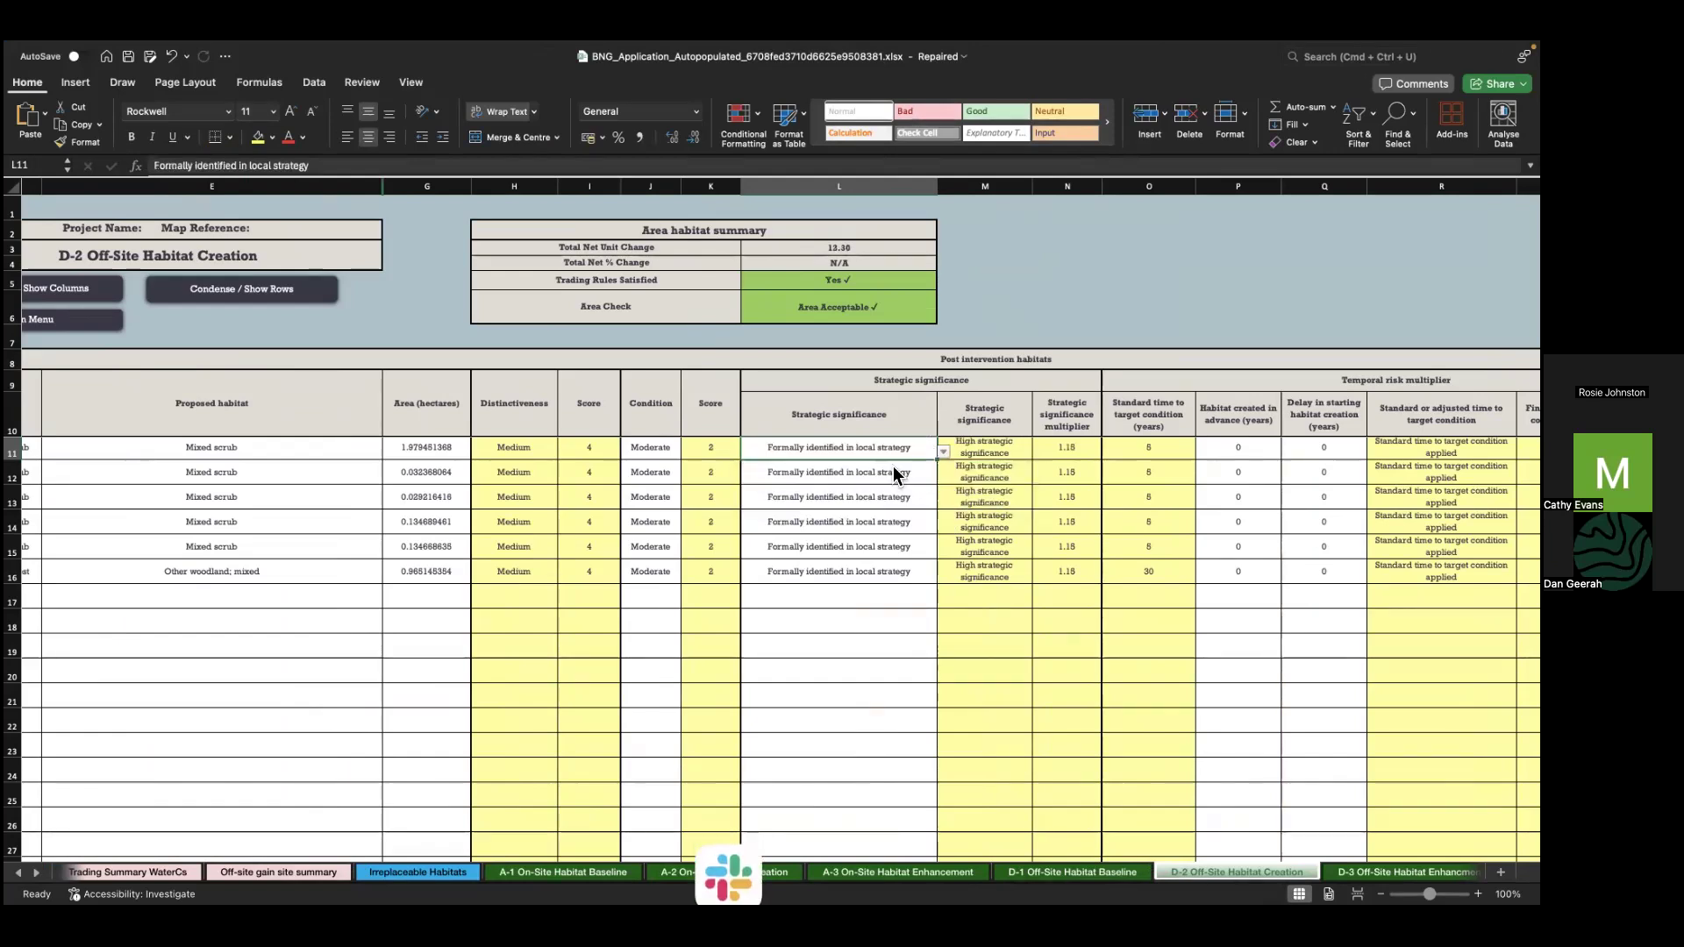
click(1091, 454)
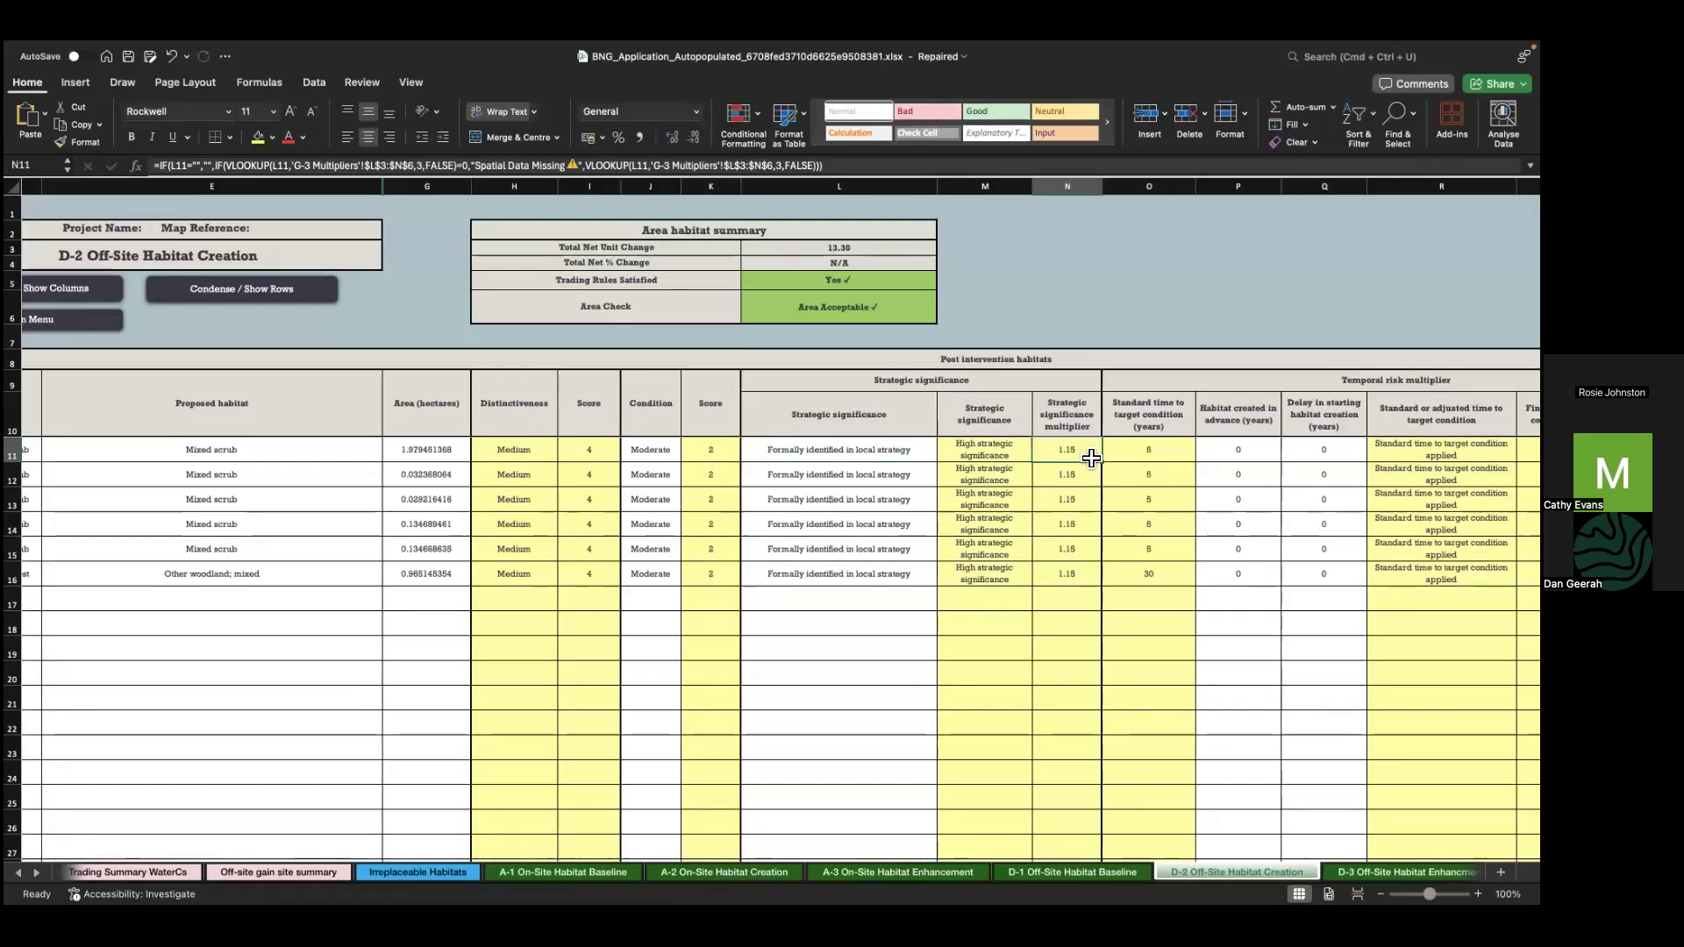
click(884, 440)
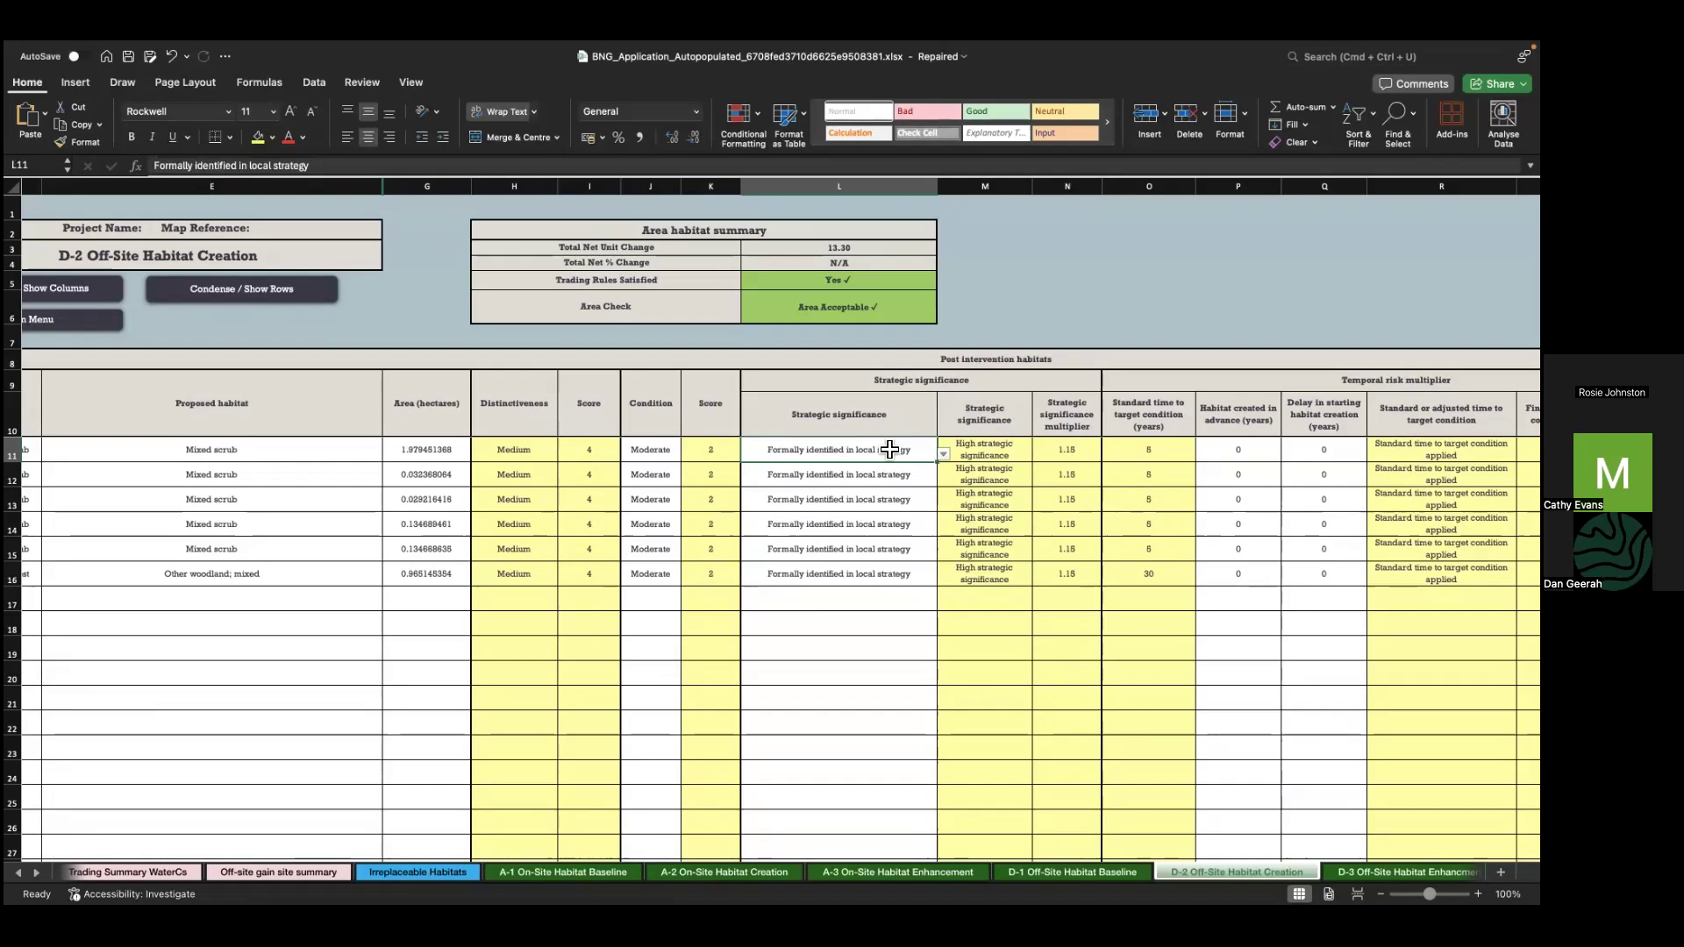
click(949, 452)
click(932, 451)
click(943, 454)
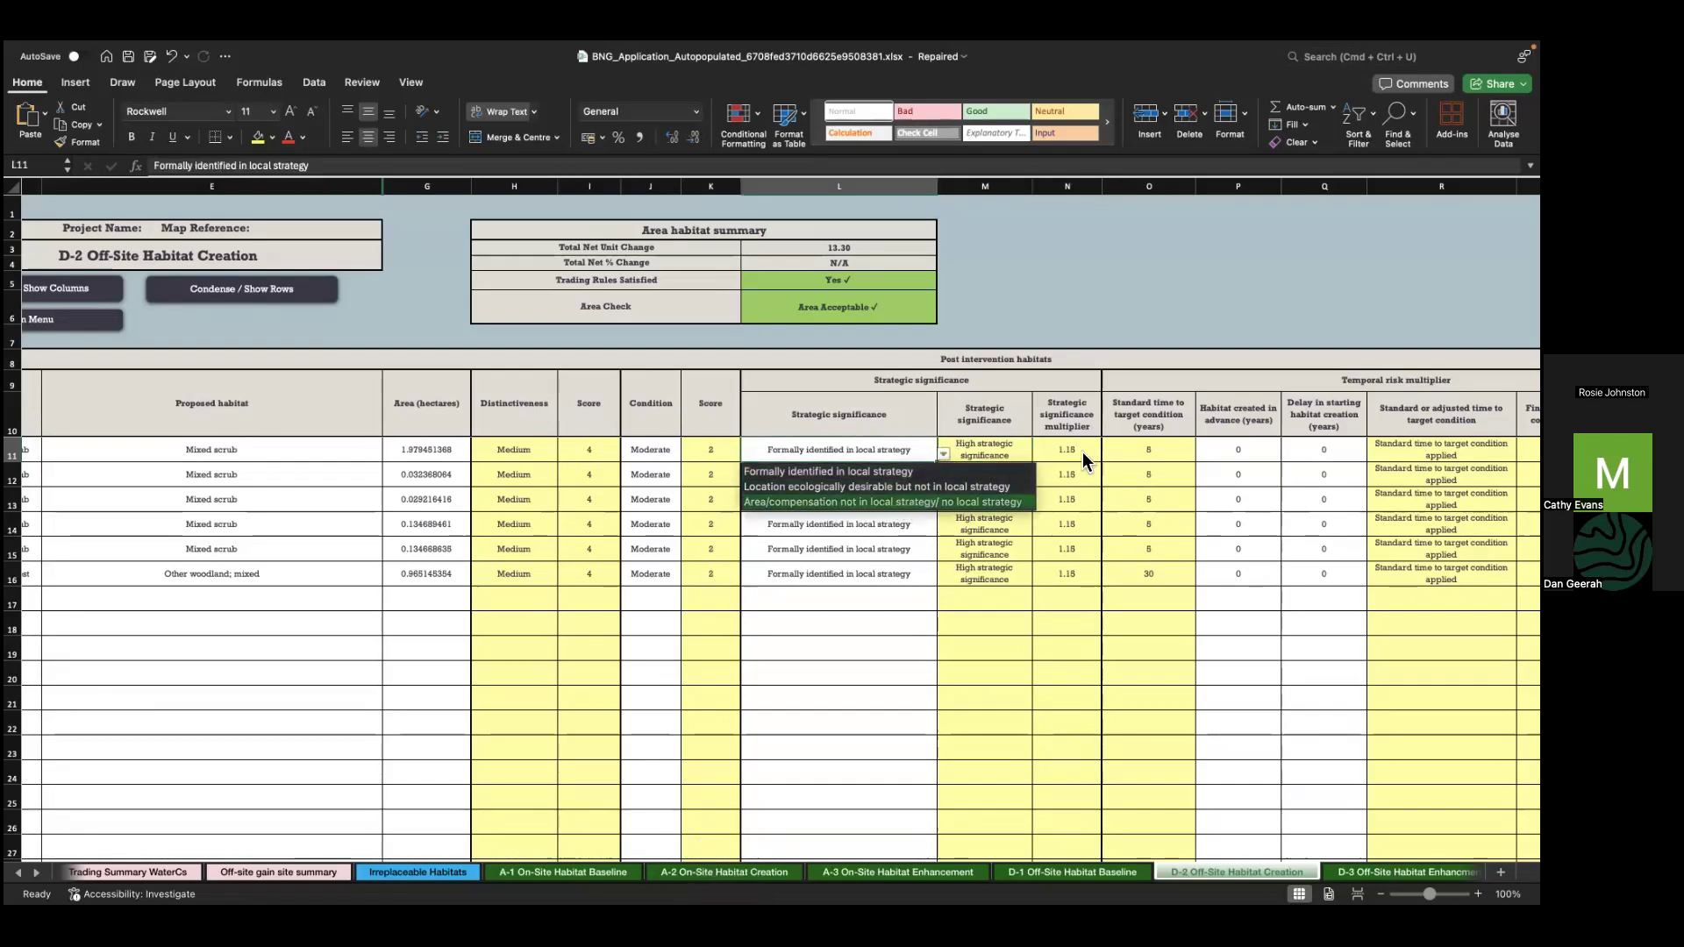
key(Return)
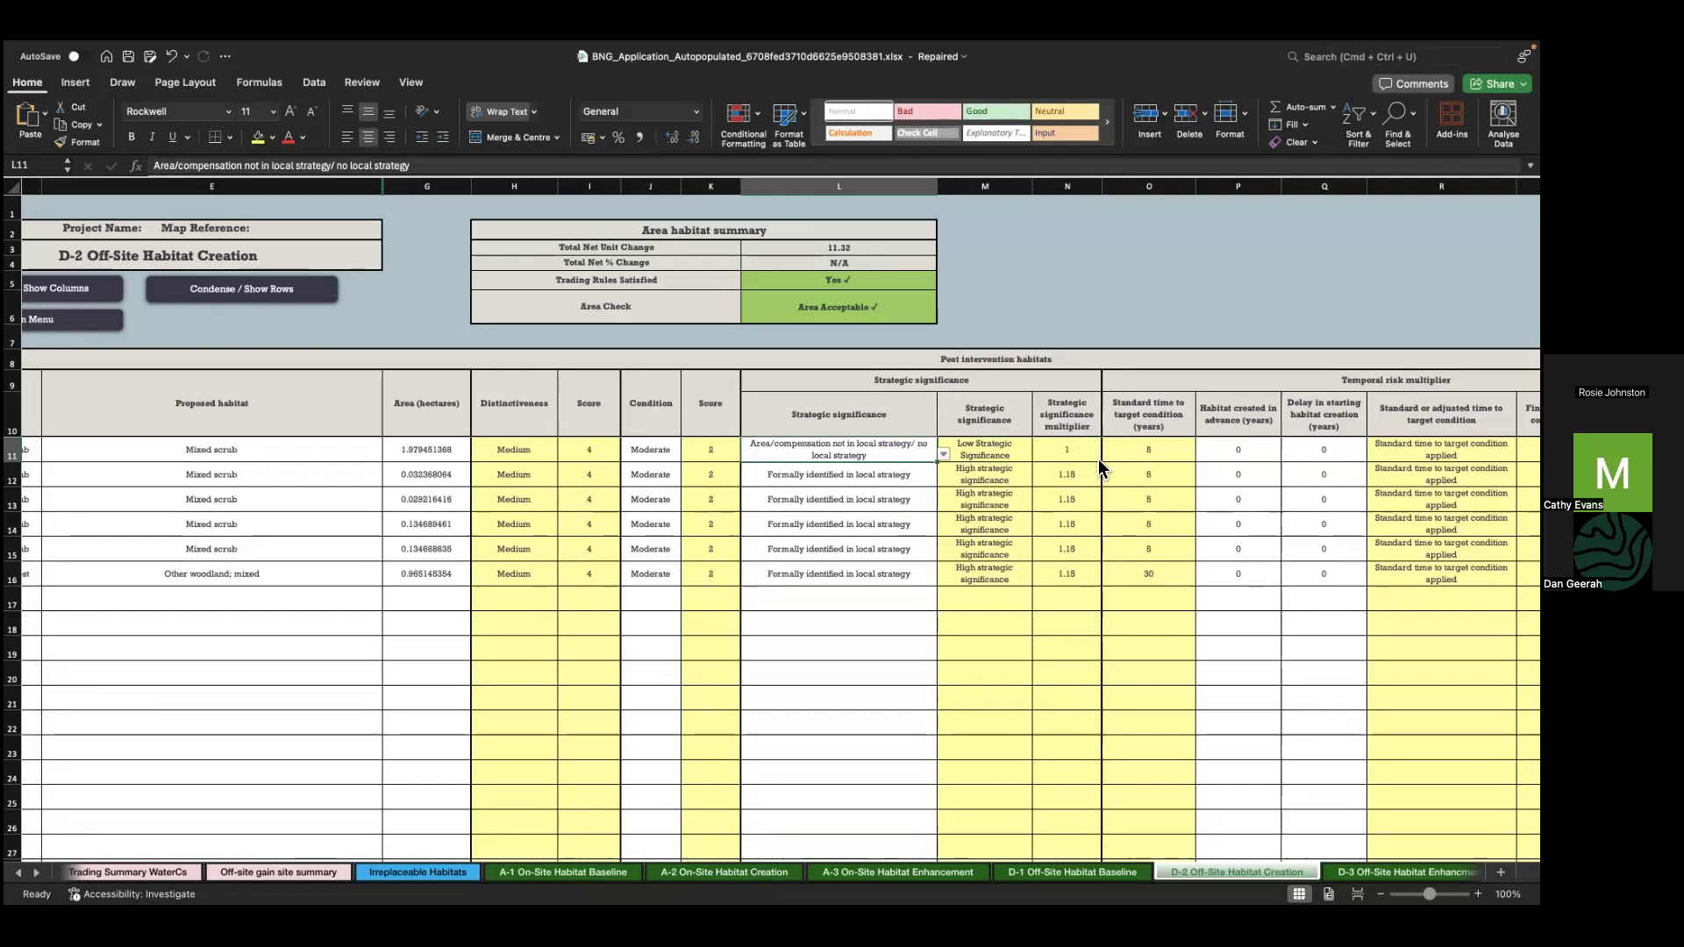
key(ctrl+Right)
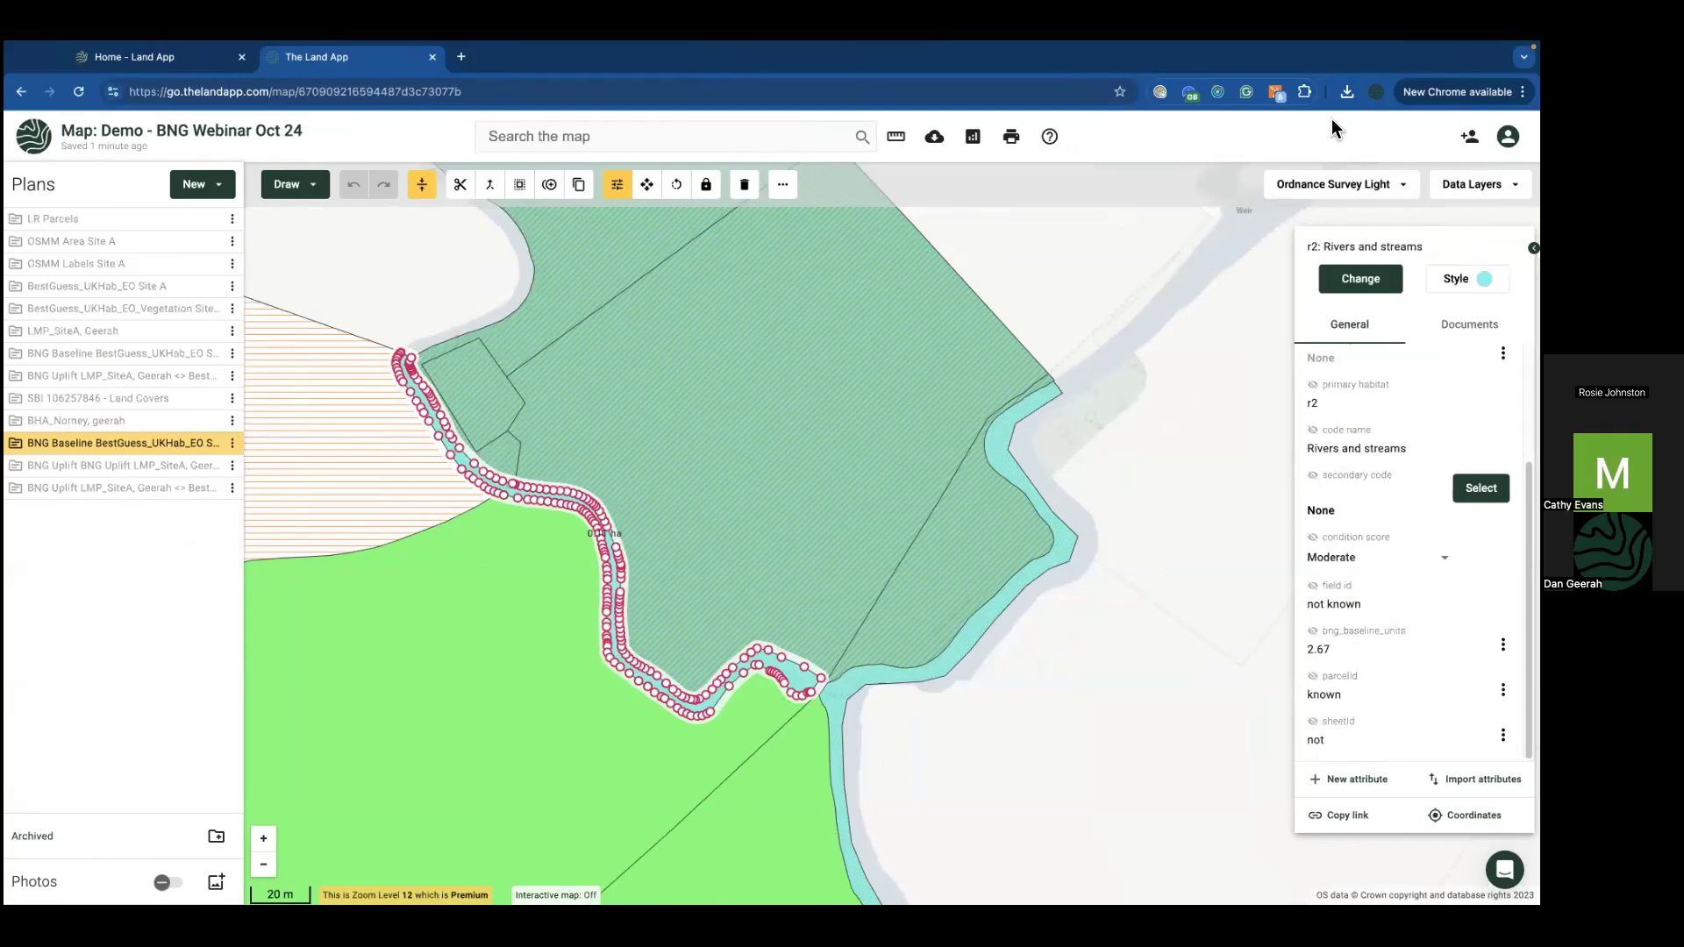
Step: Turn on the Habitat Networks (England) data layer and pan to view it around Site A
click(1335, 175)
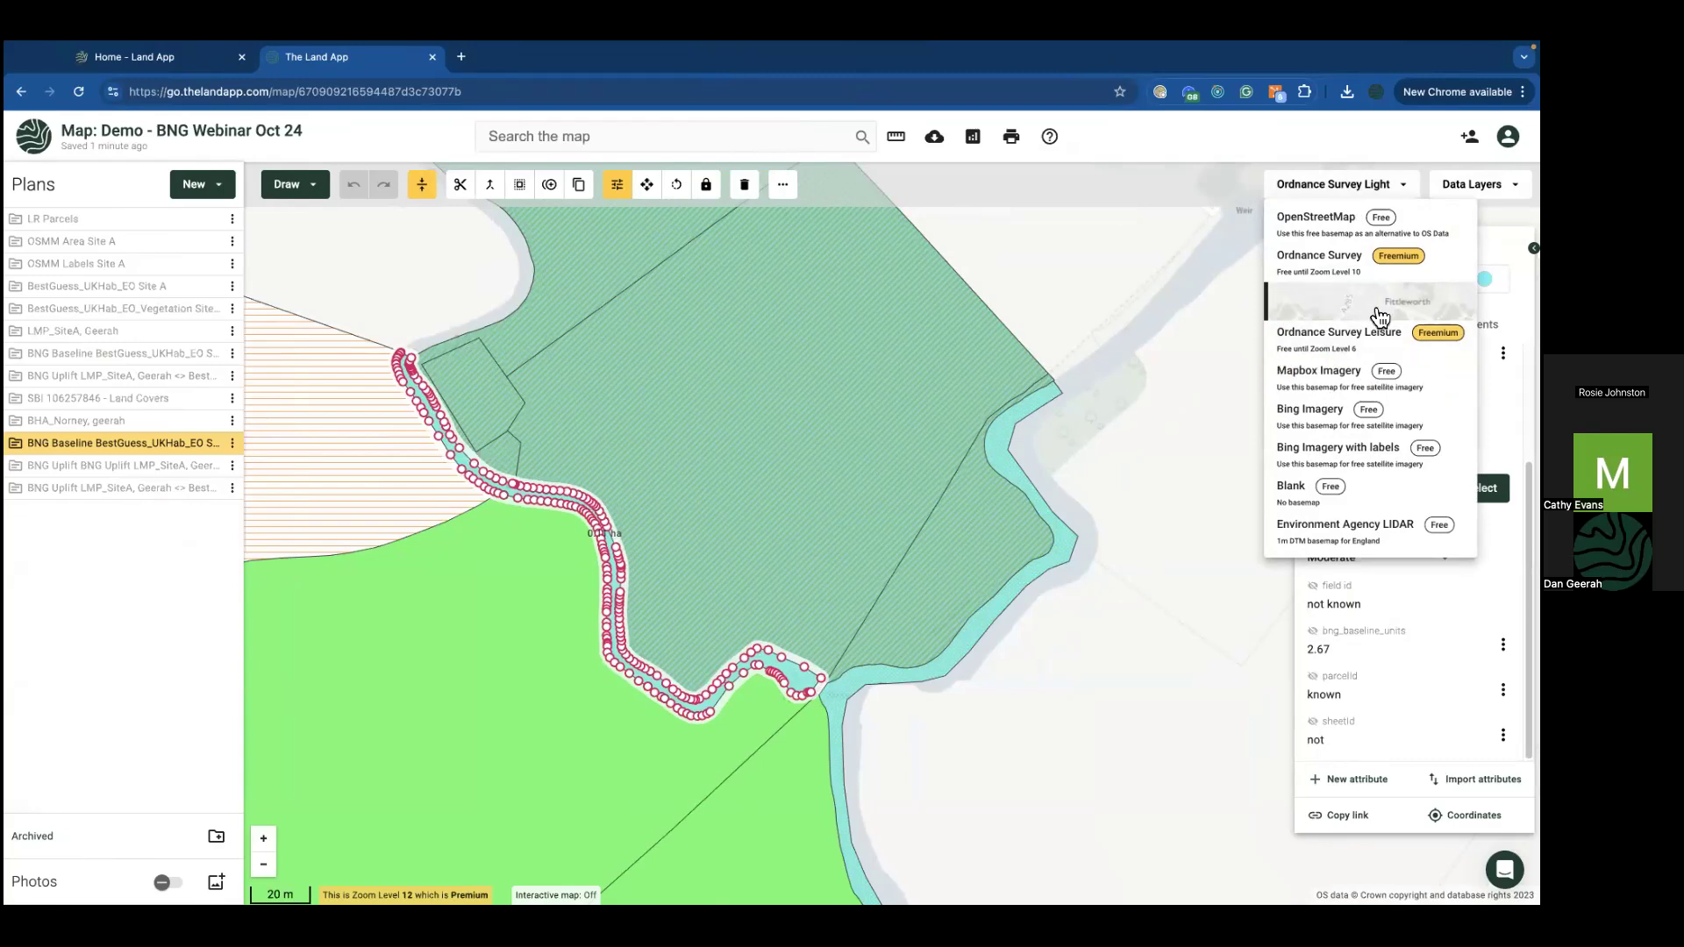
click(1337, 184)
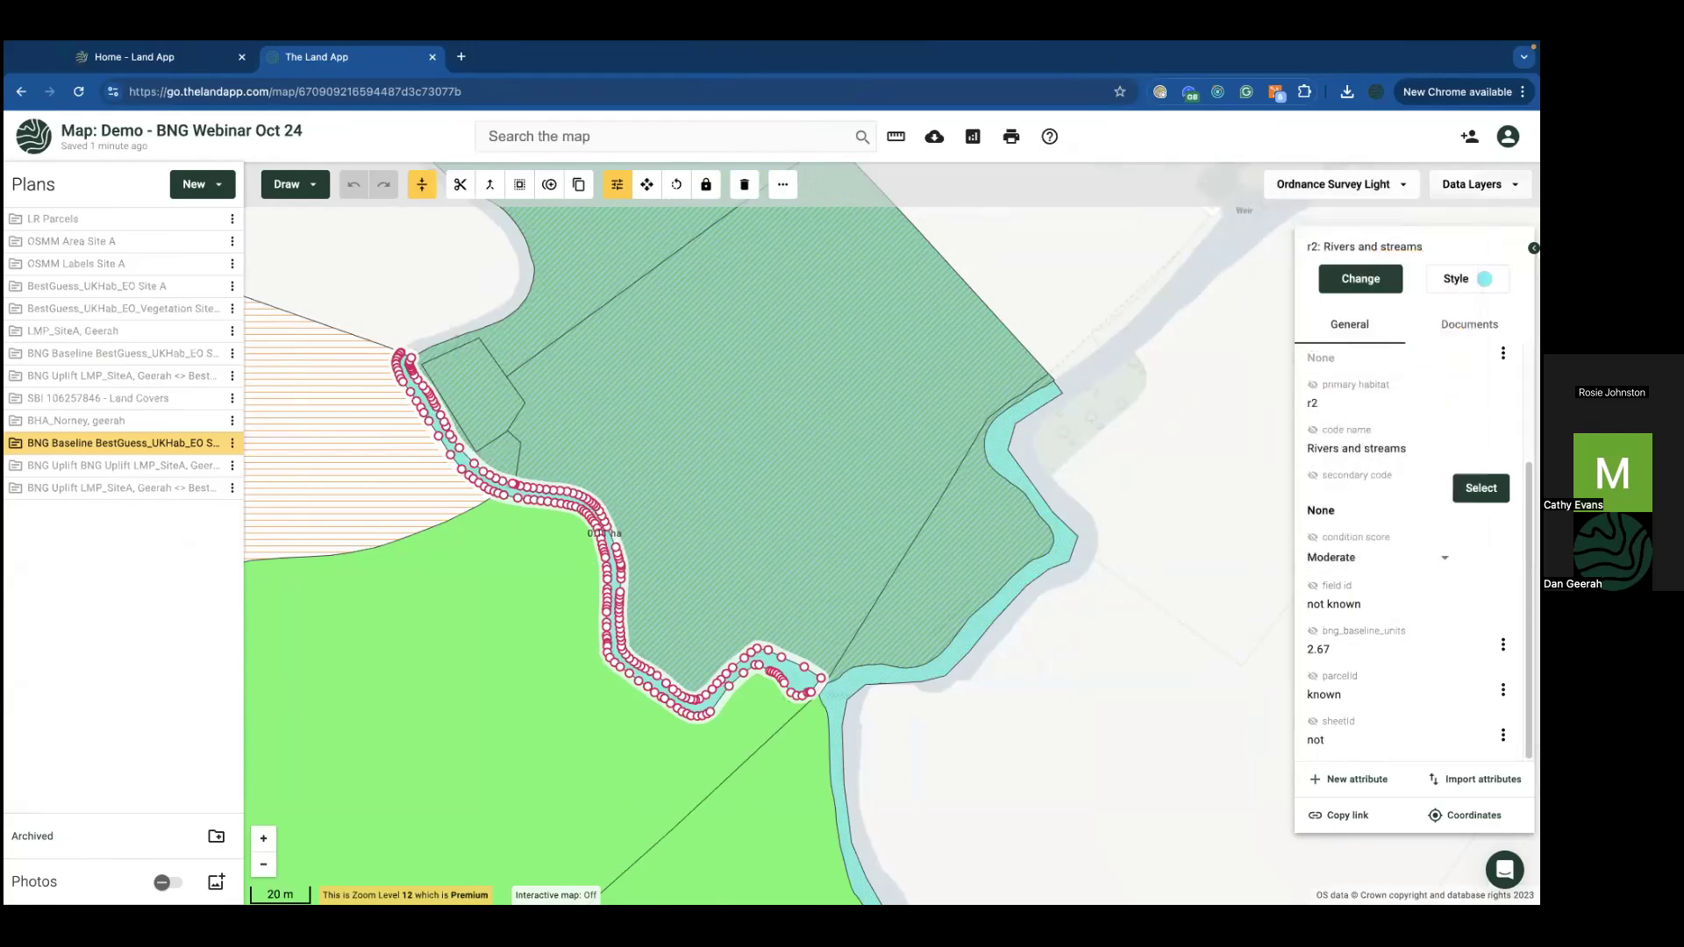
click(1478, 184)
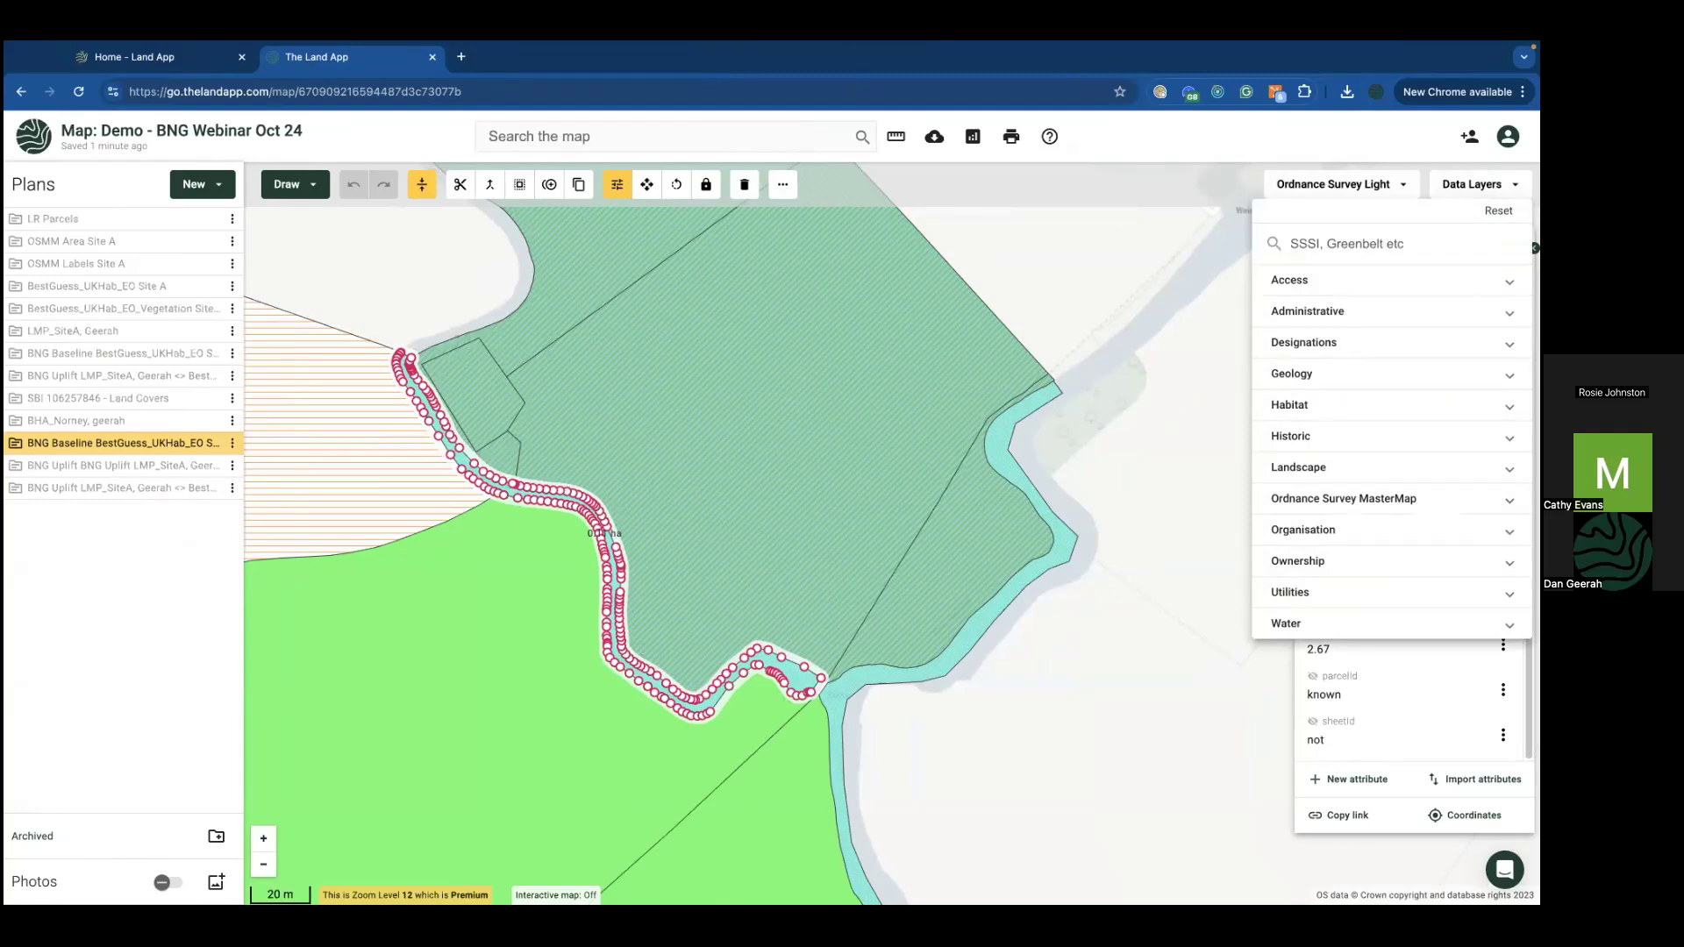
text(hab)
click(1371, 291)
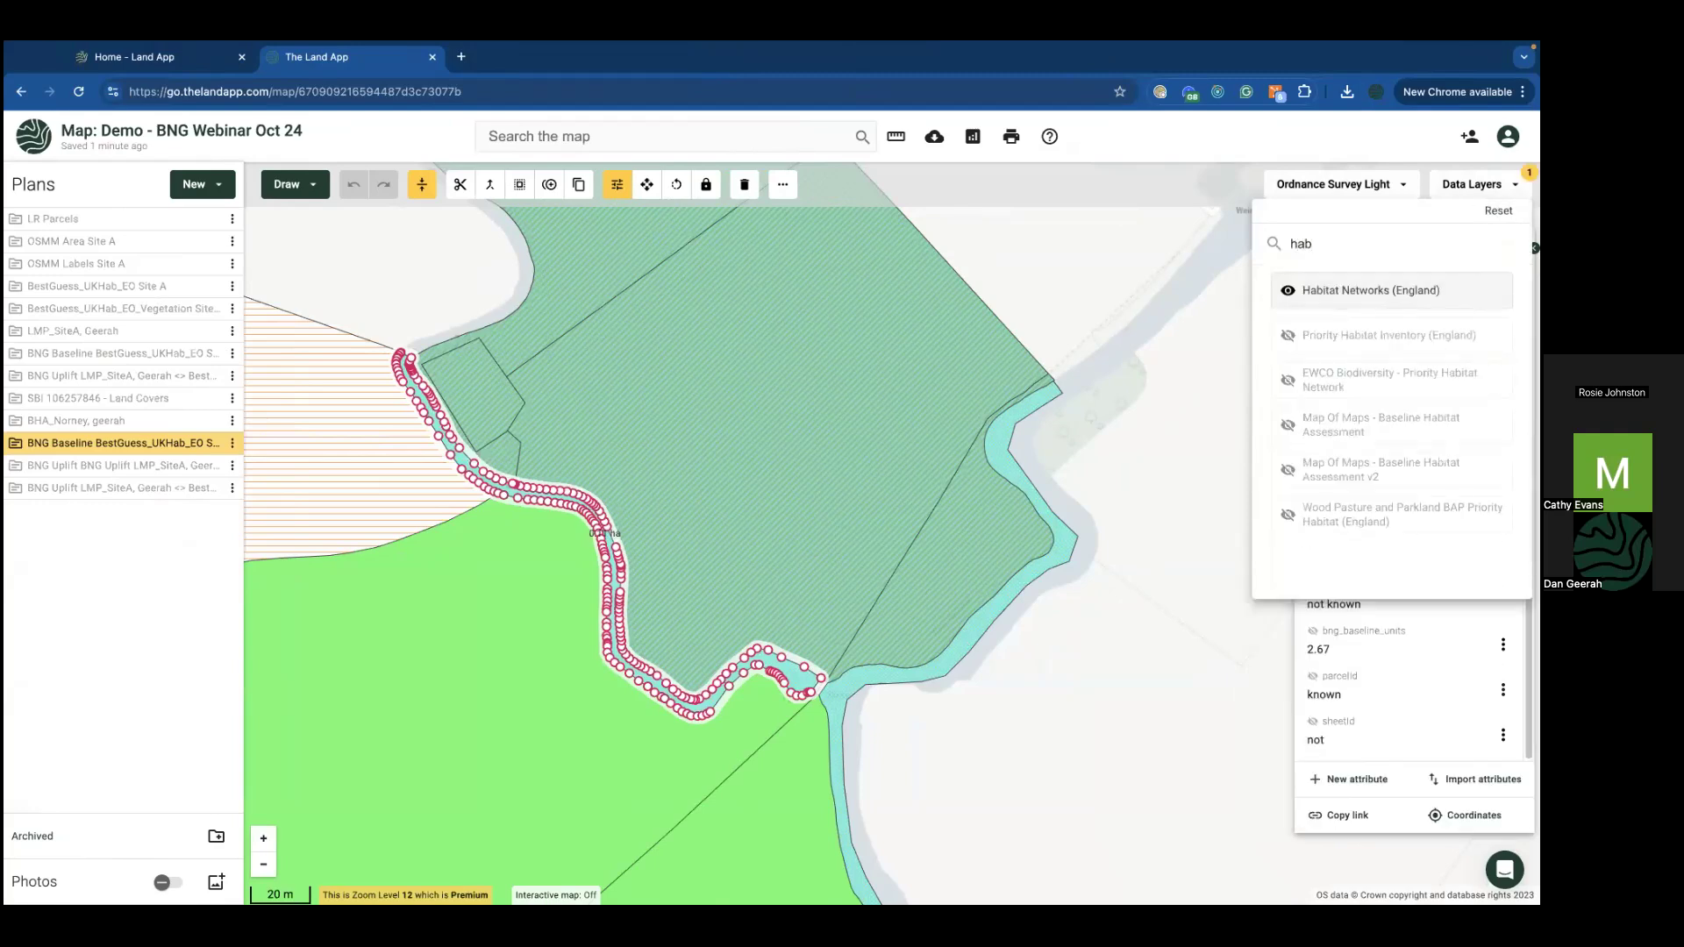
click(875, 761)
scroll(877, 758, down, 5)
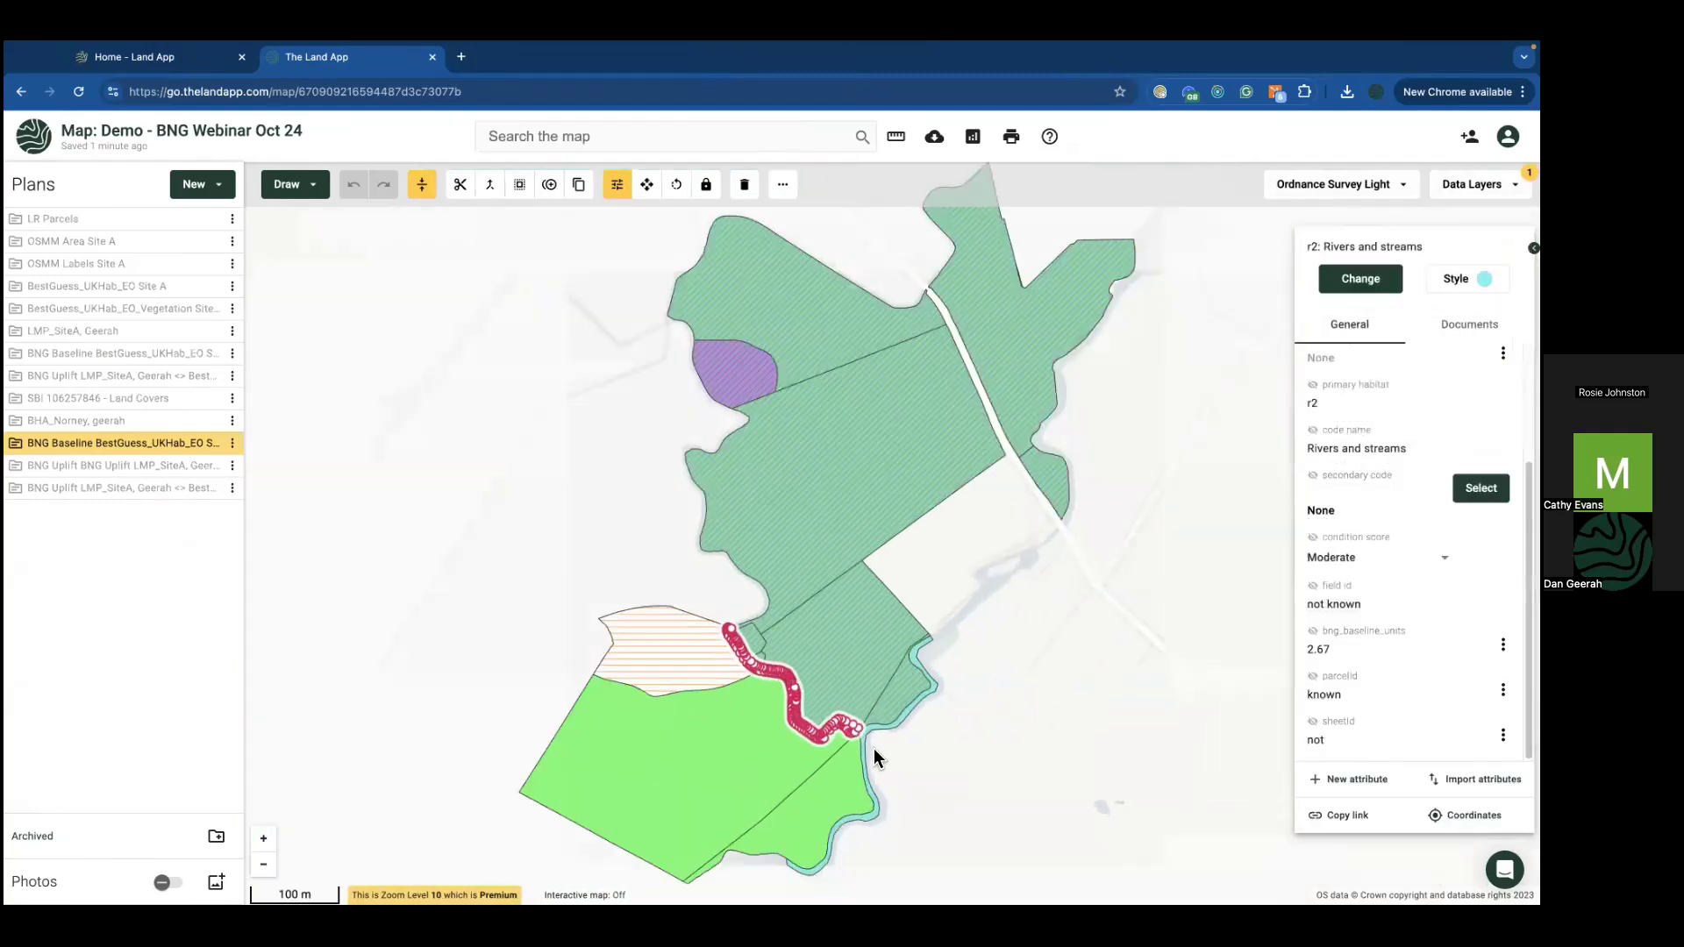
drag(640, 629, 534, 575)
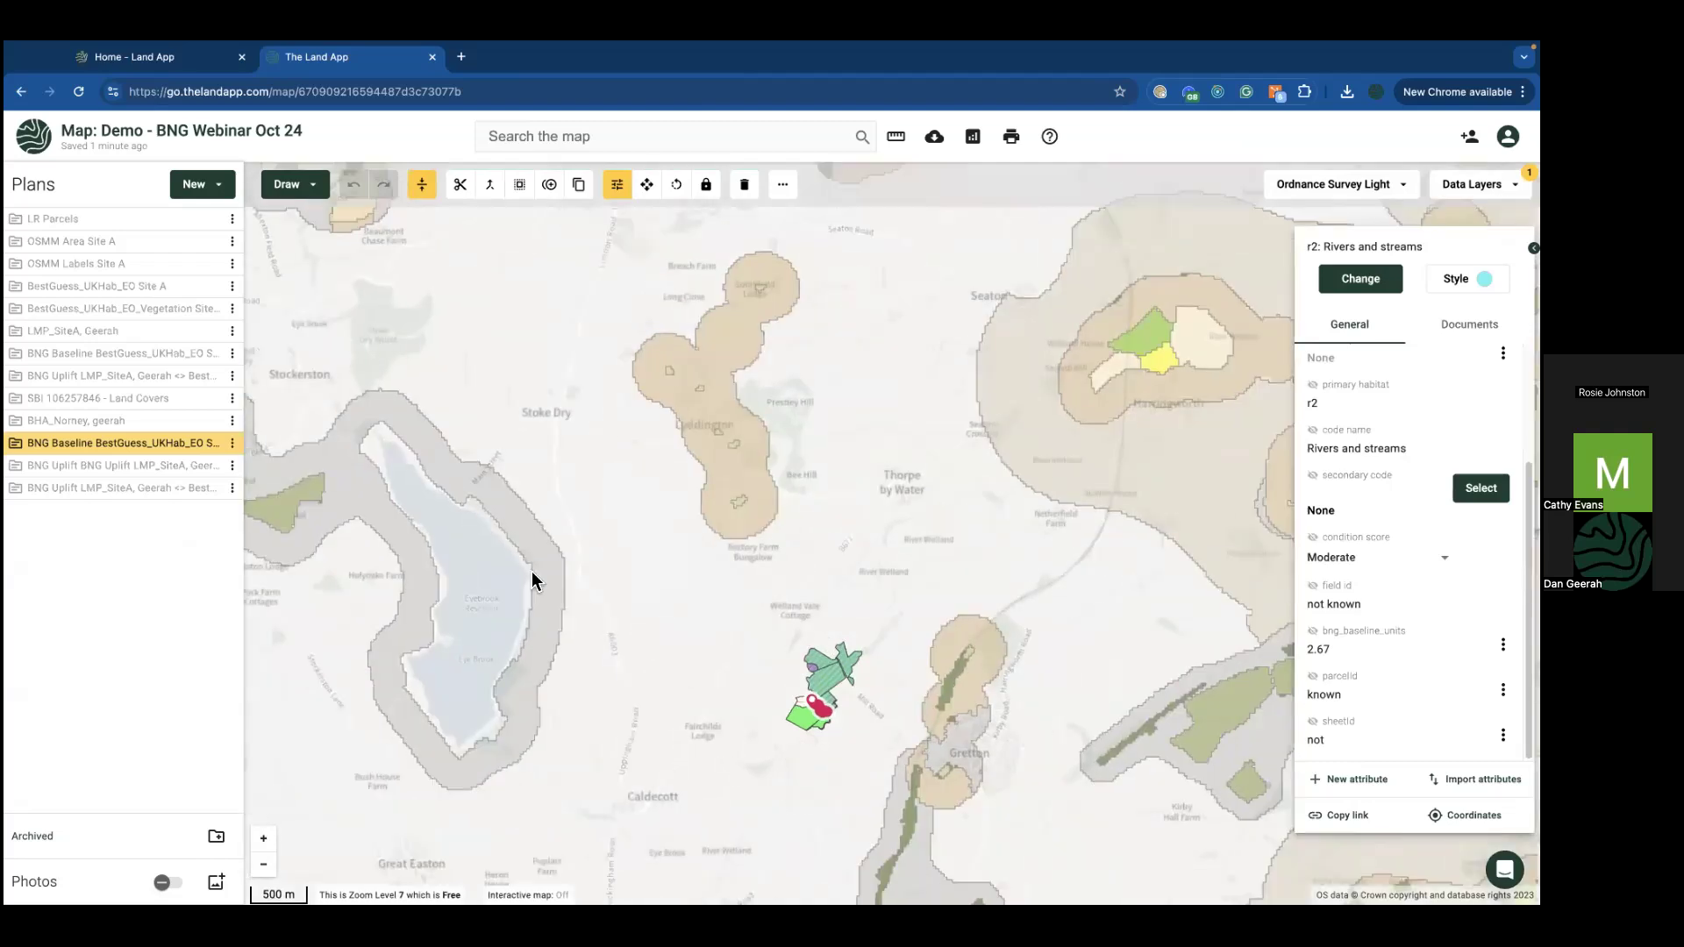
click(754, 692)
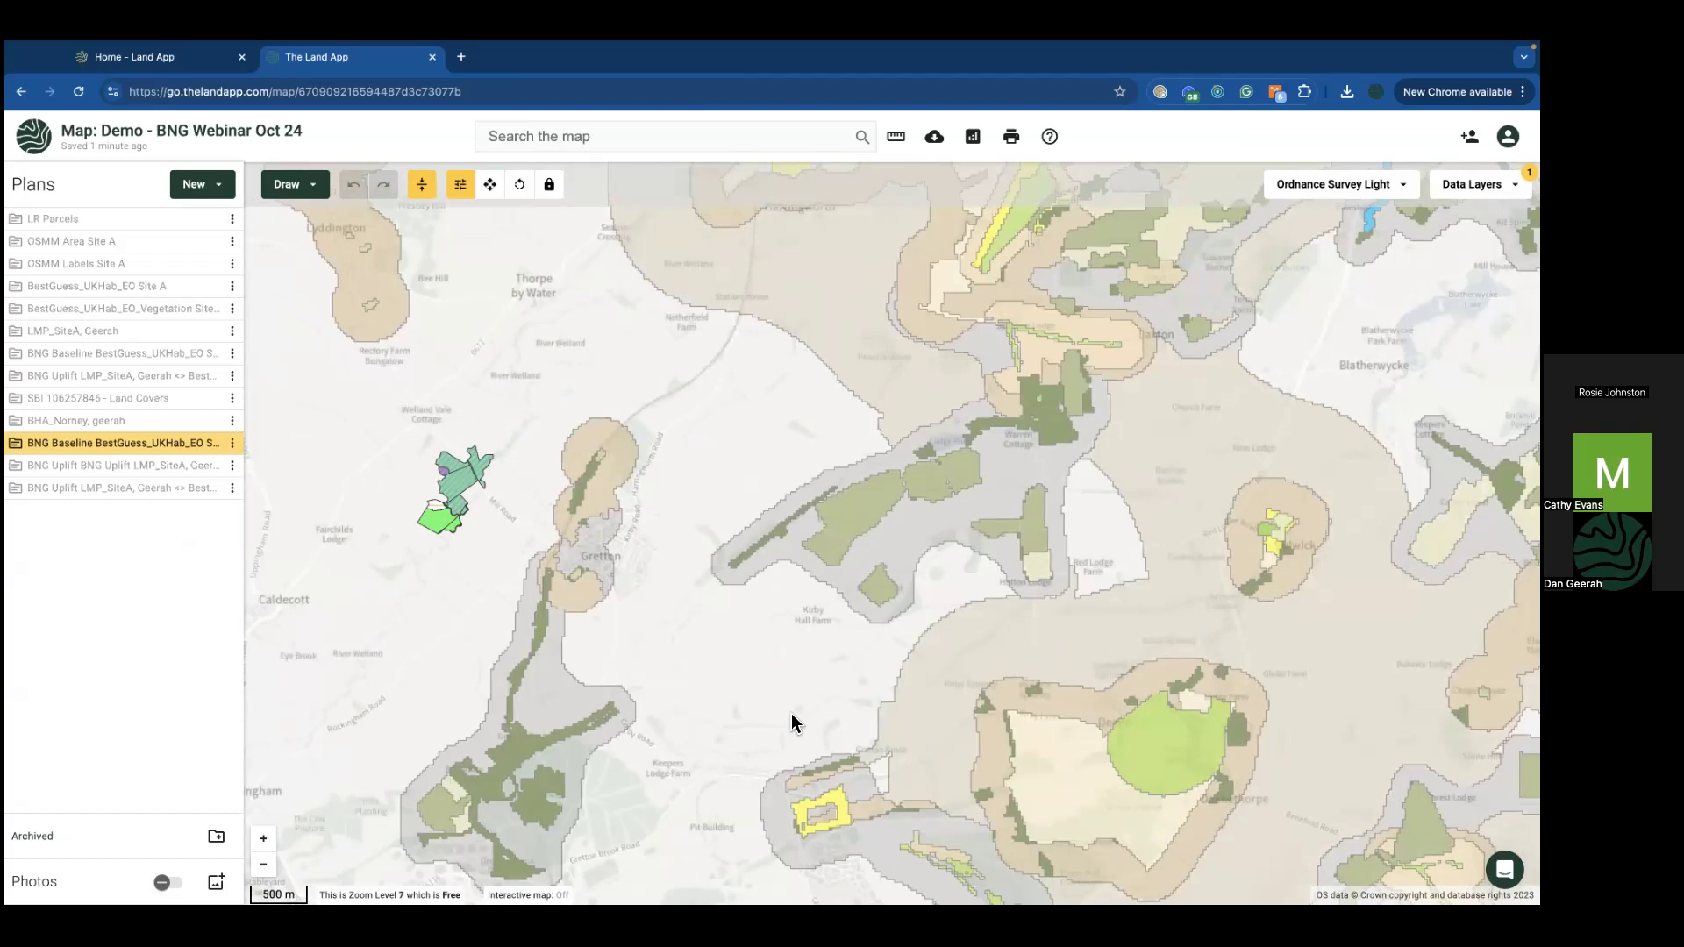
key(ctrl+Right)
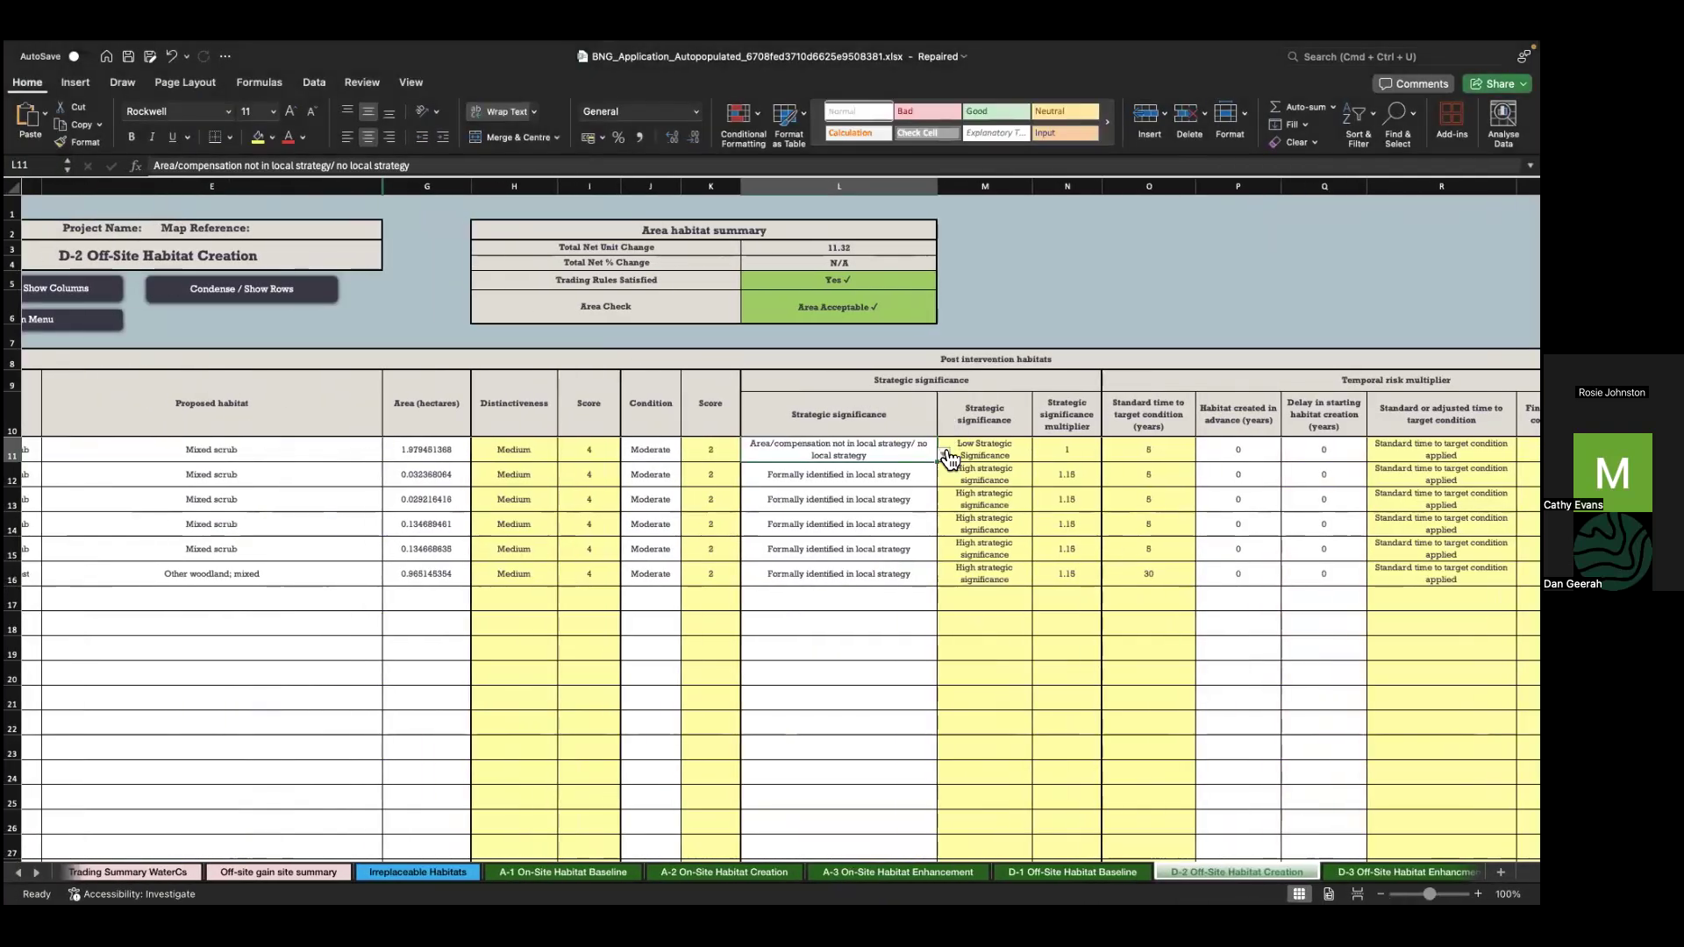
Step: Reset L11 to 'Formally identified in local strategy', restoring total net unit change to 13.30
click(942, 453)
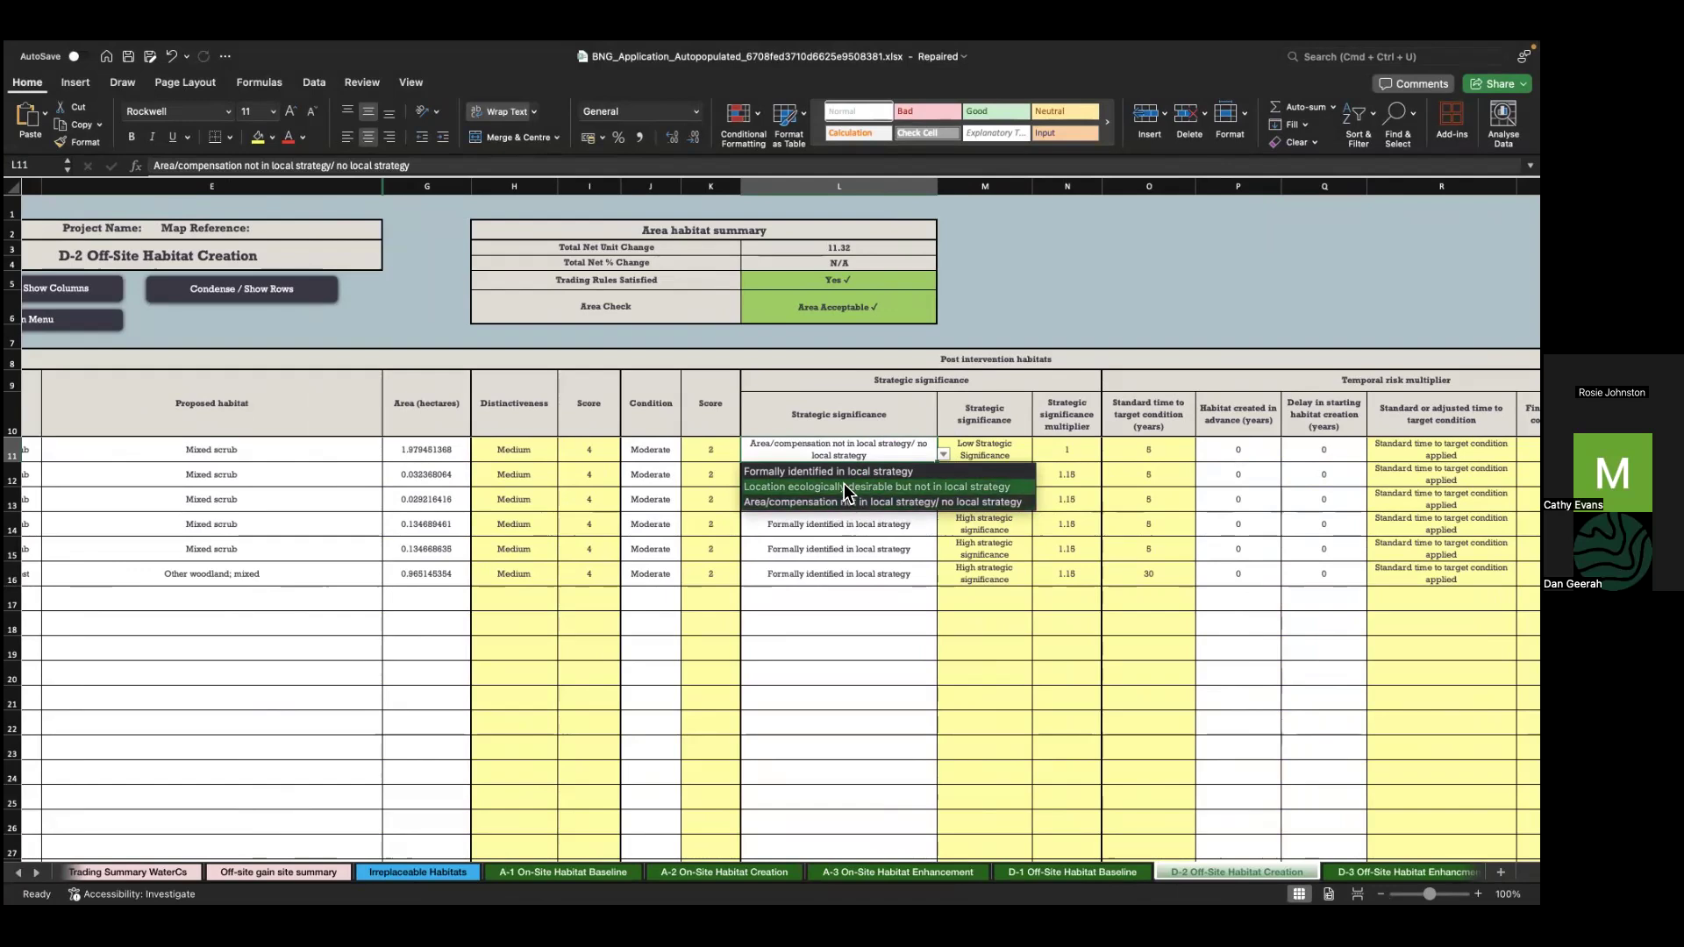
click(844, 486)
click(942, 453)
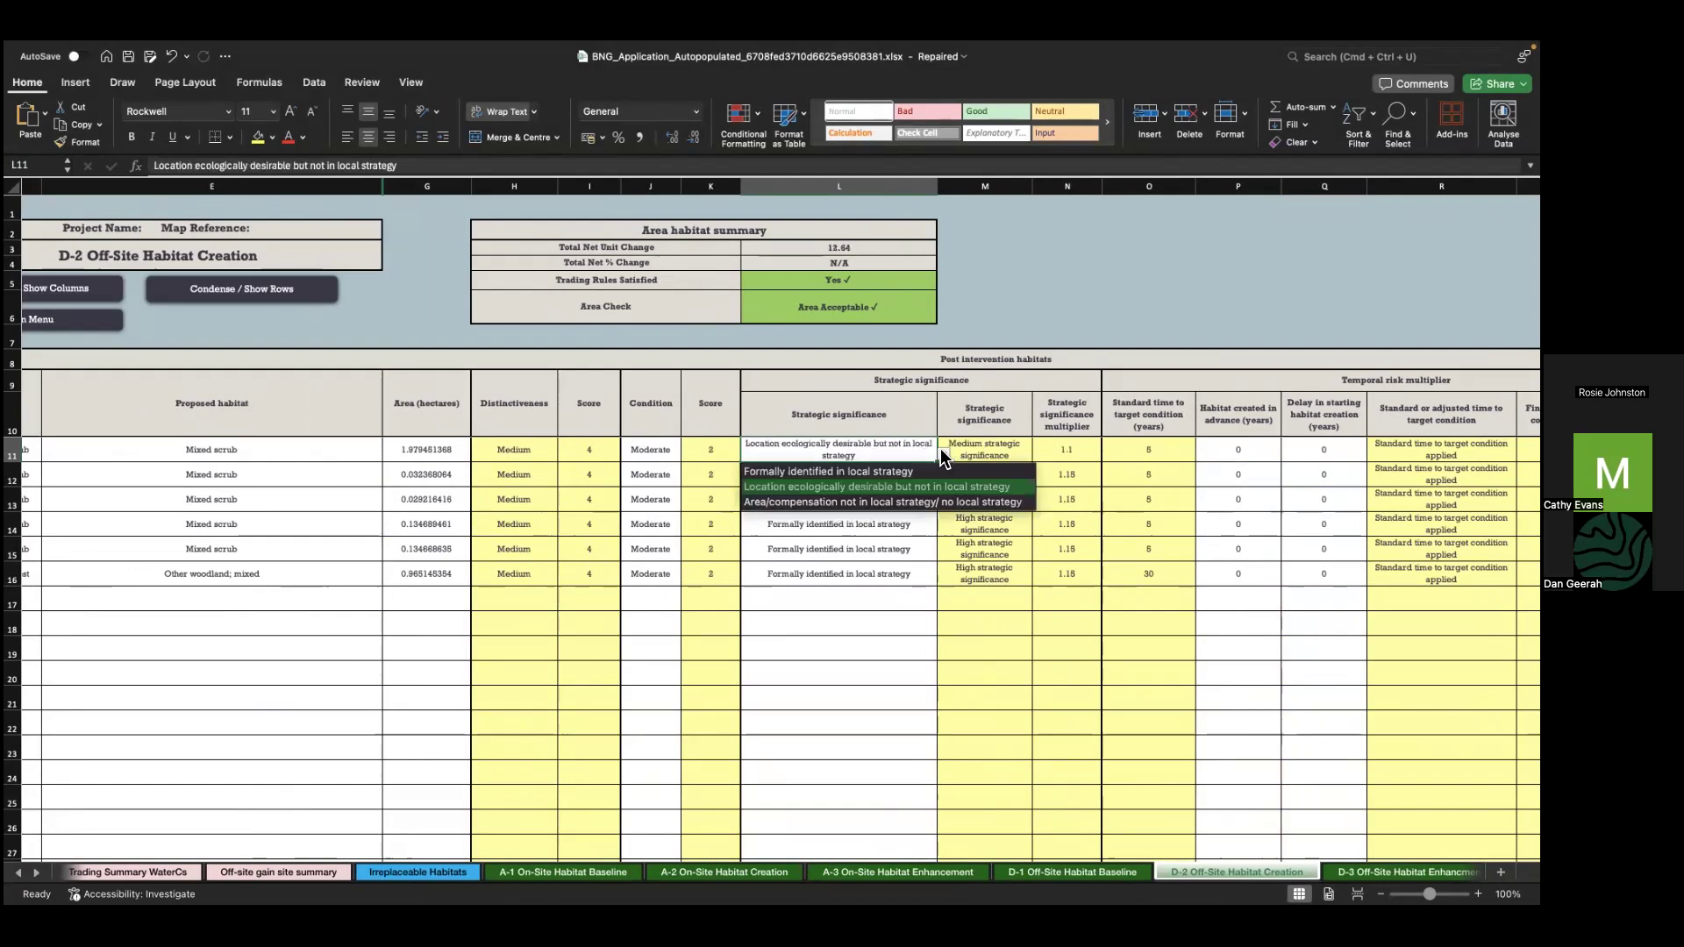
click(899, 474)
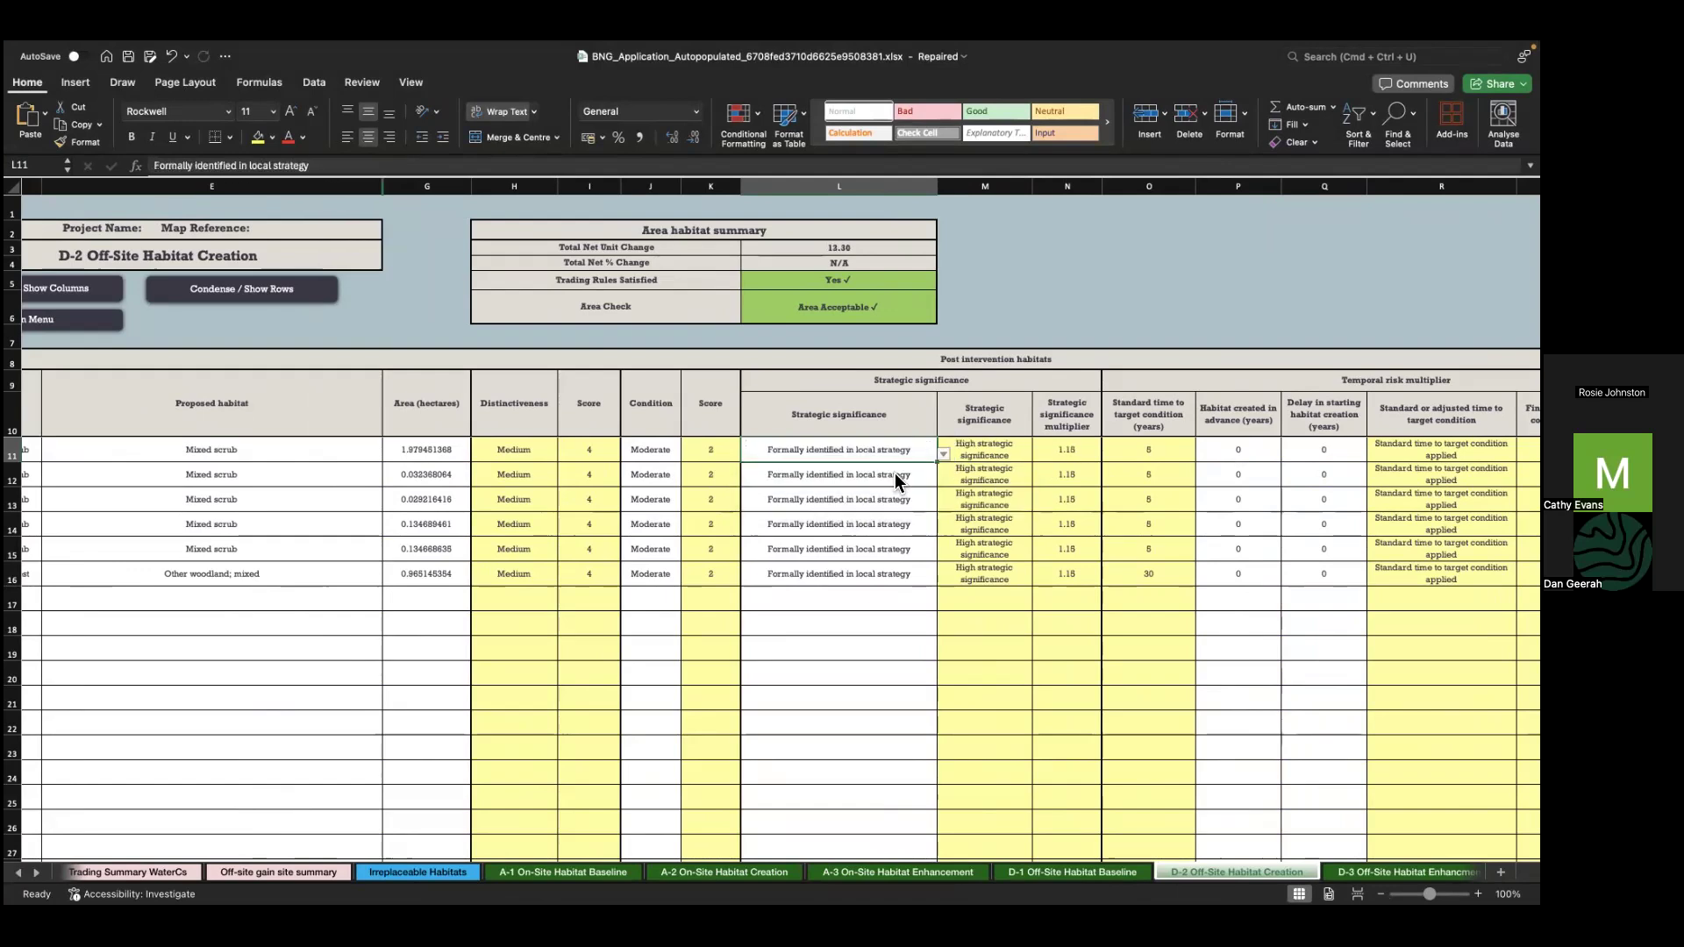
key(ctrl+Right)
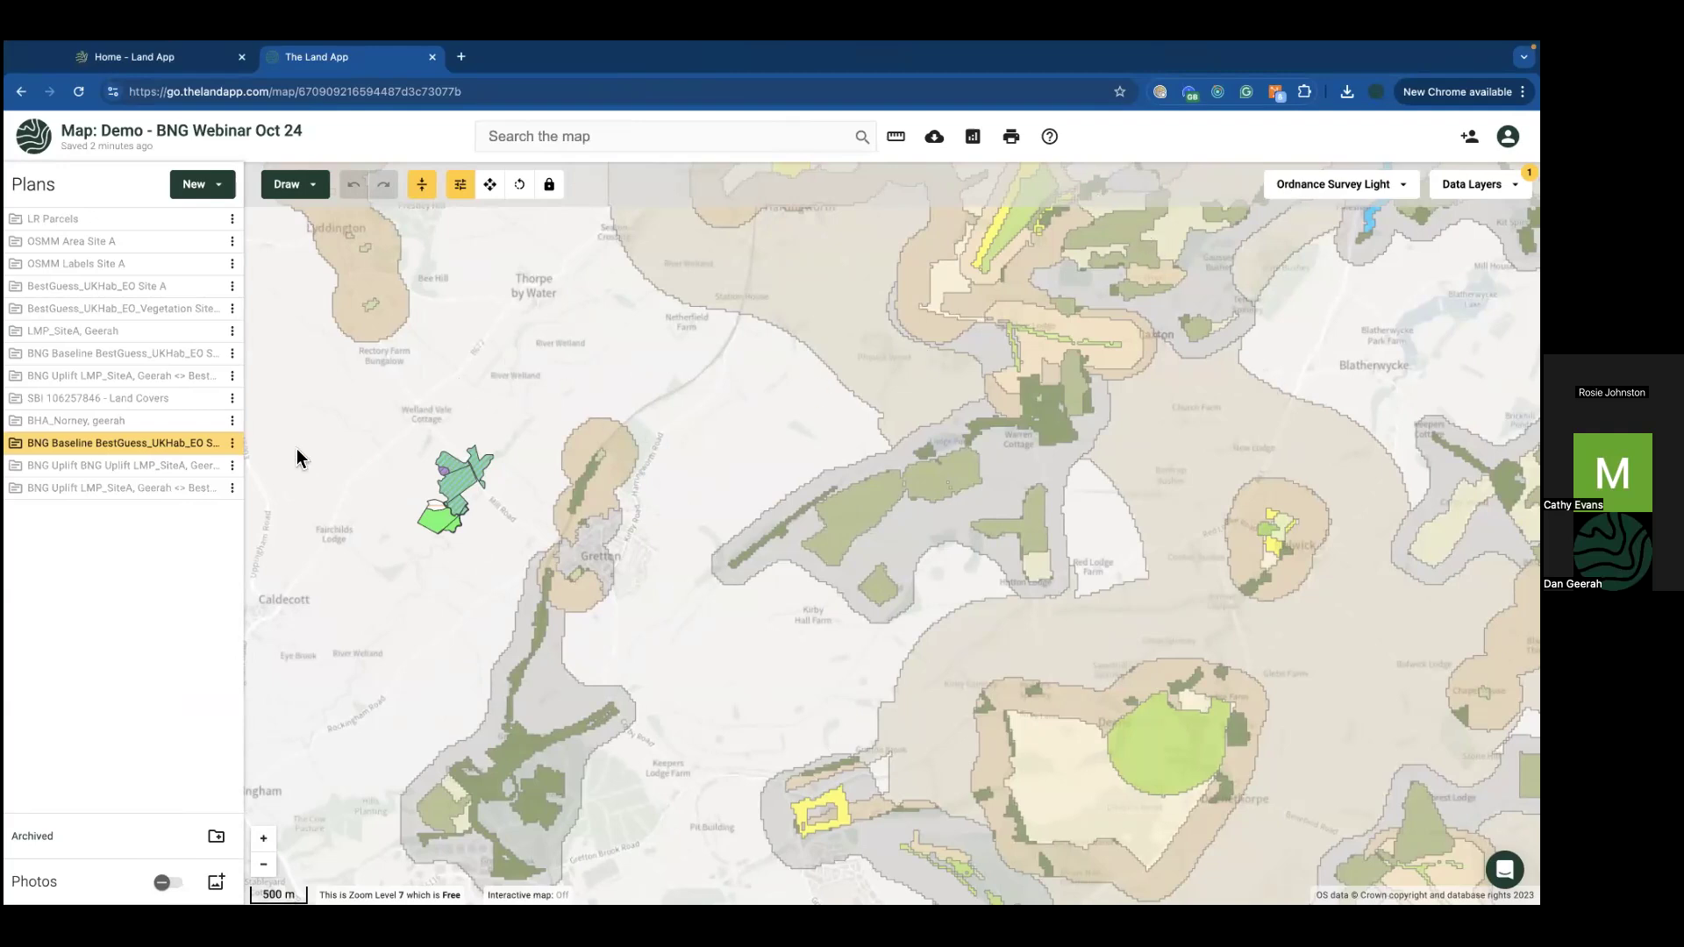
Step: Zoom to the BNG Baseline plan, inspect the 6.57 ha Poor floodplain parcel, then hide the plan
click(235, 445)
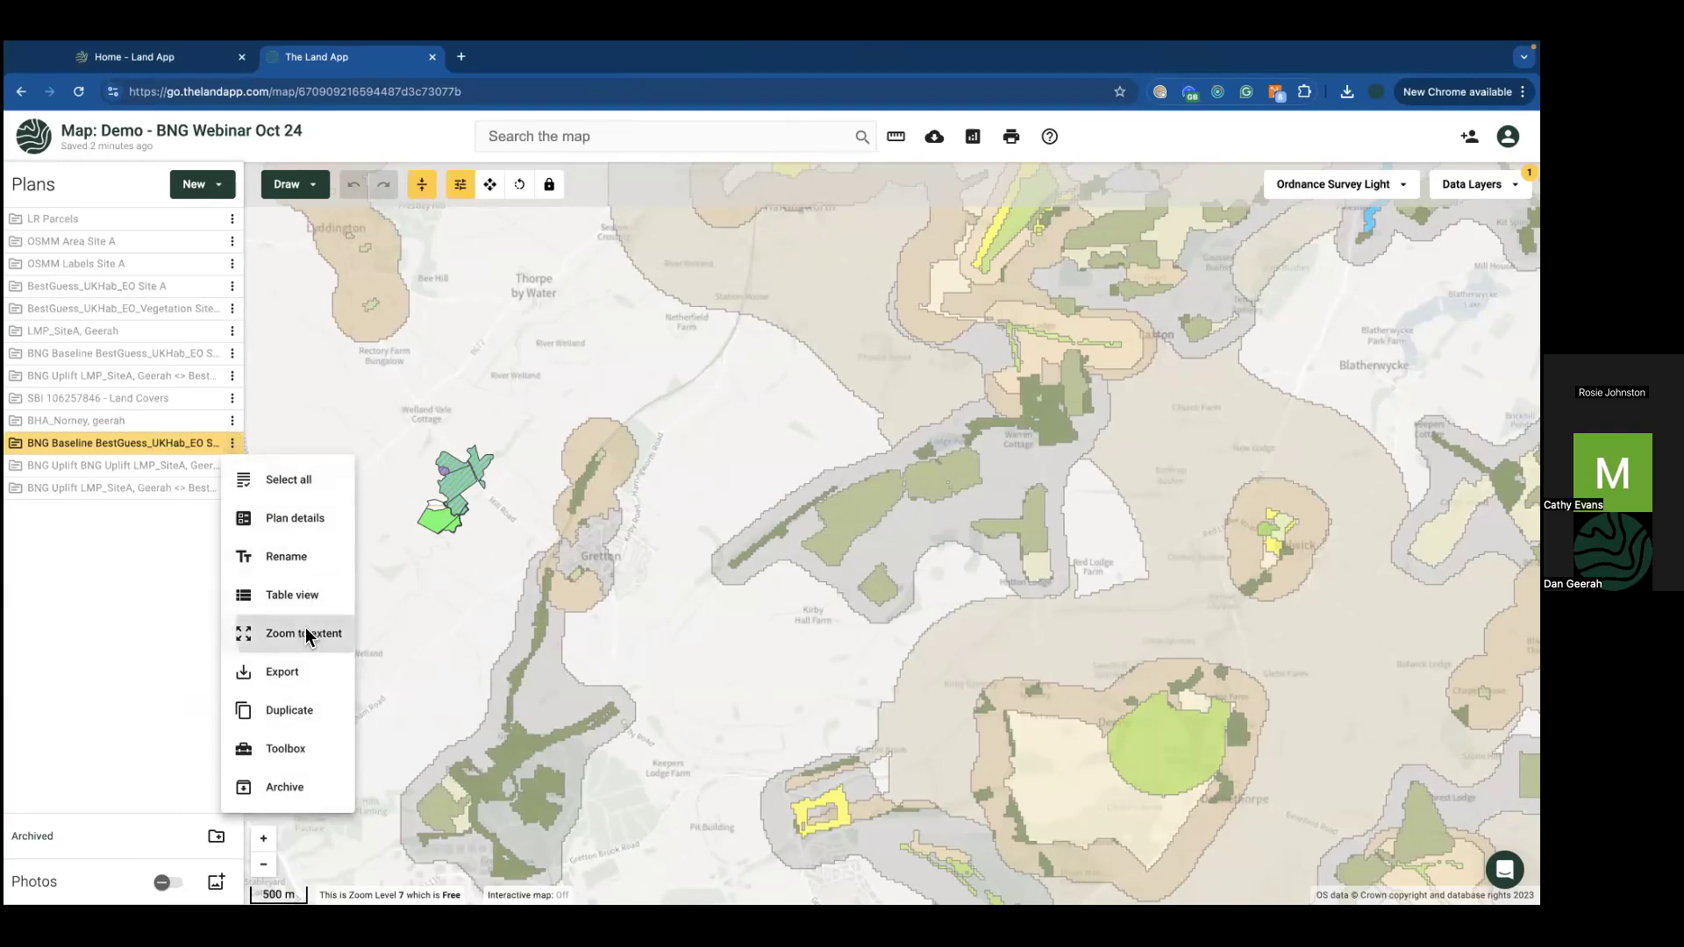
click(305, 628)
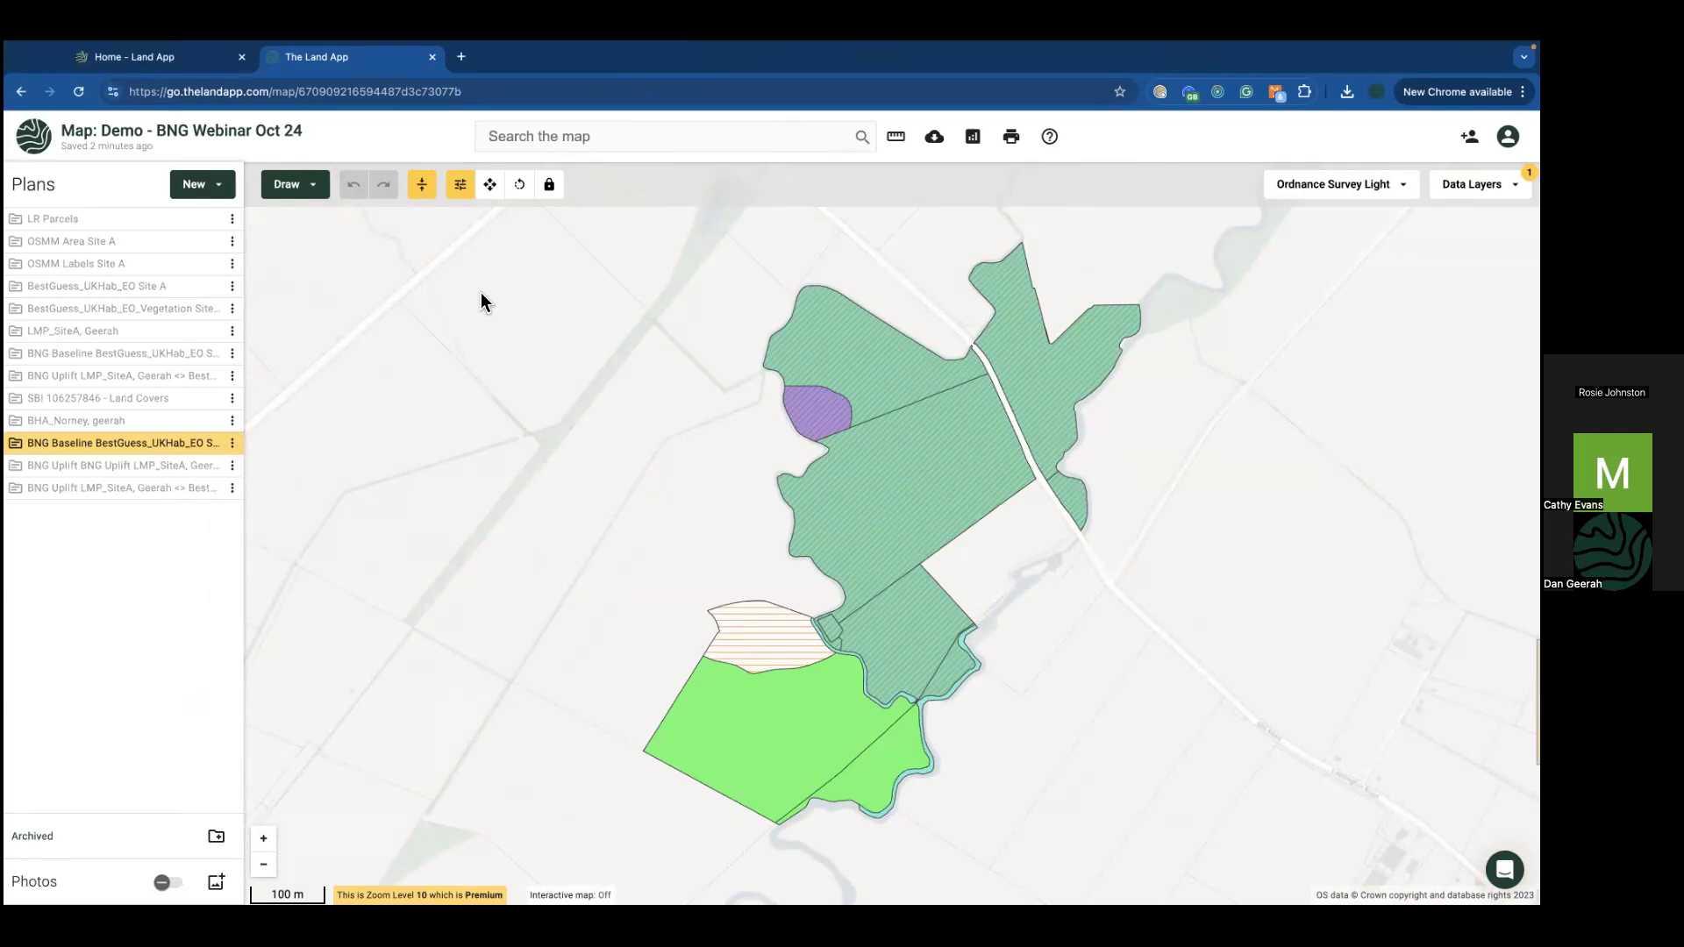
click(913, 522)
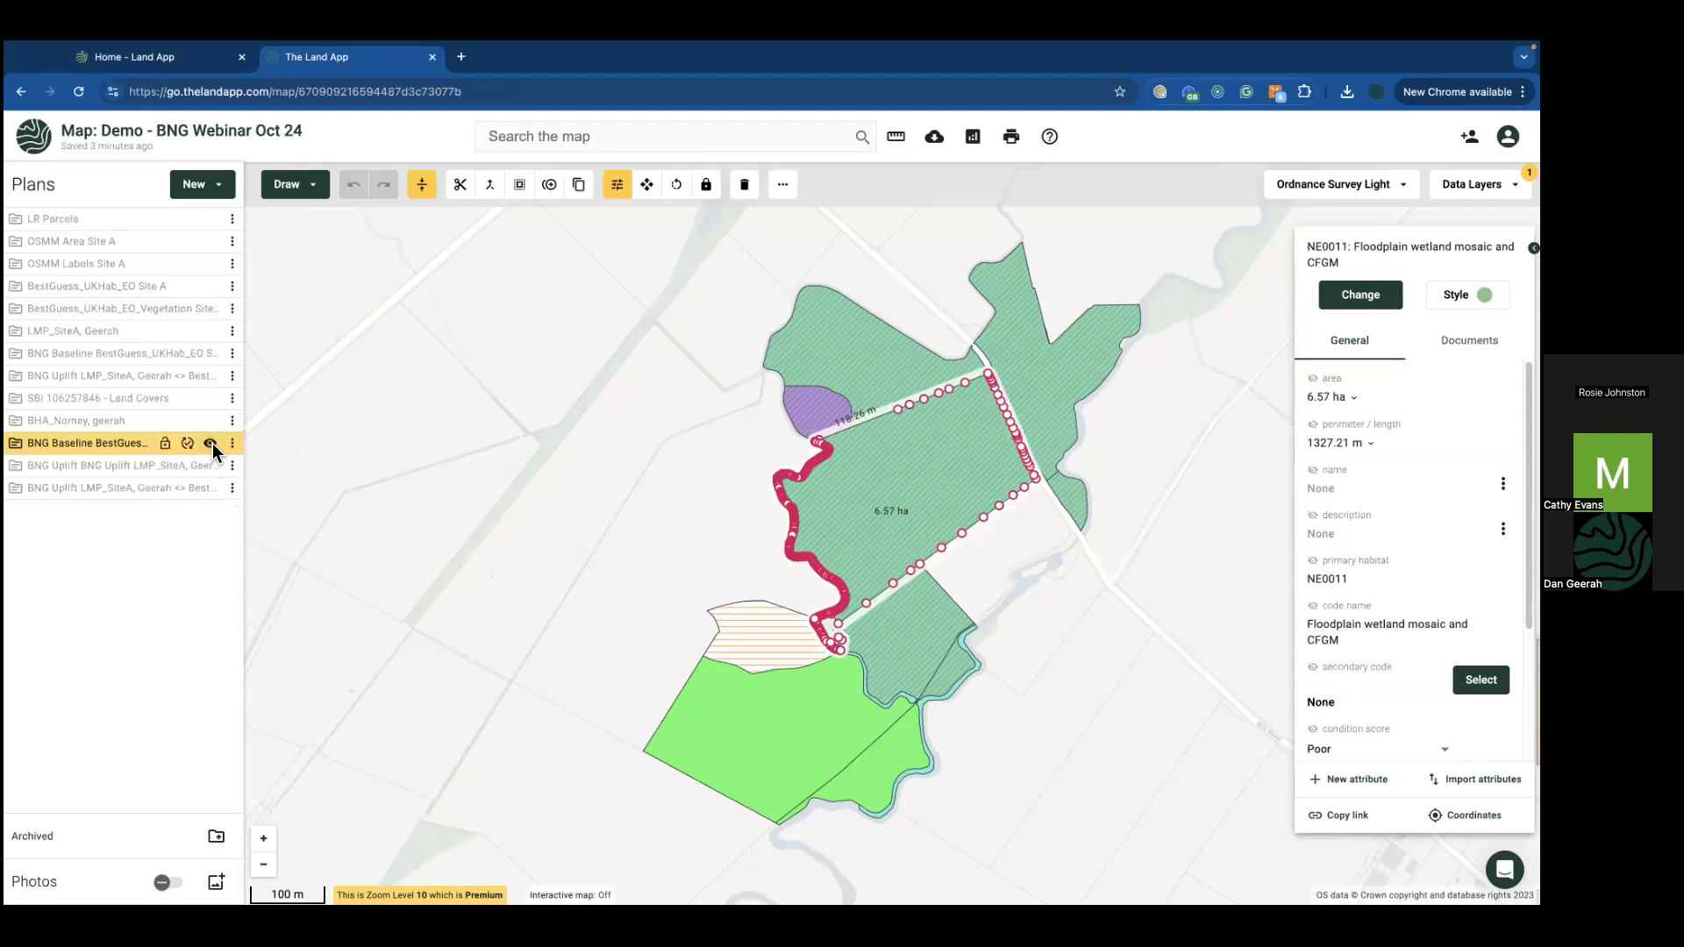
click(213, 444)
Step: Show the LMP_SiteA, Geerah plan and select only its four area features
click(210, 329)
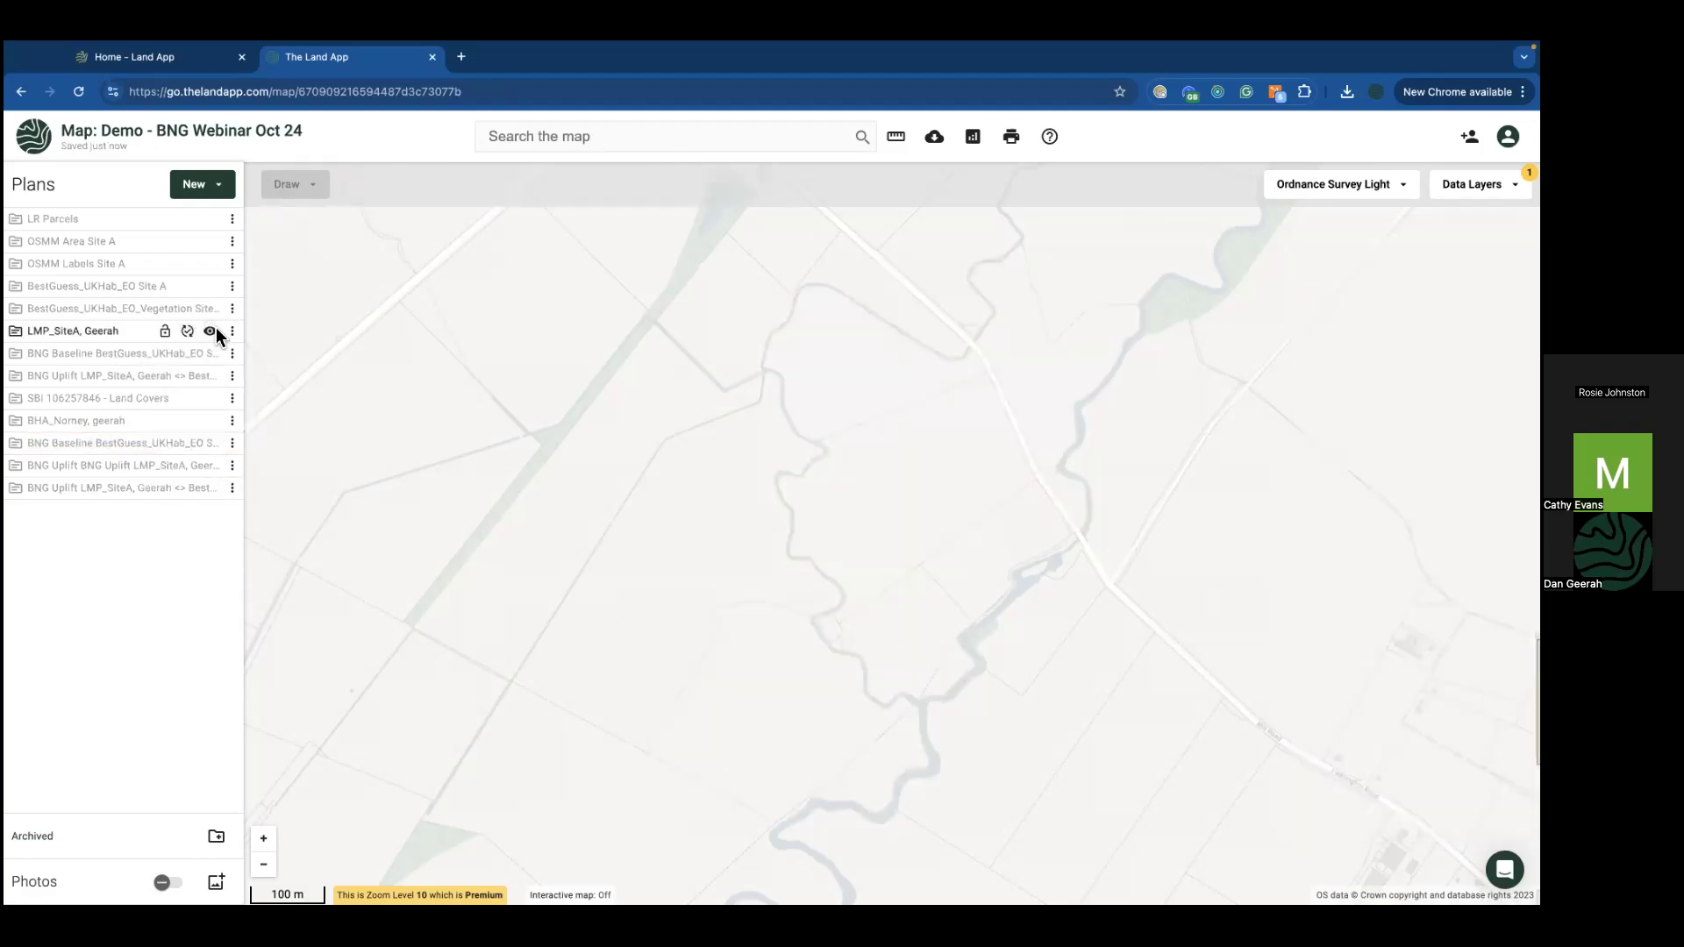
click(231, 330)
click(260, 358)
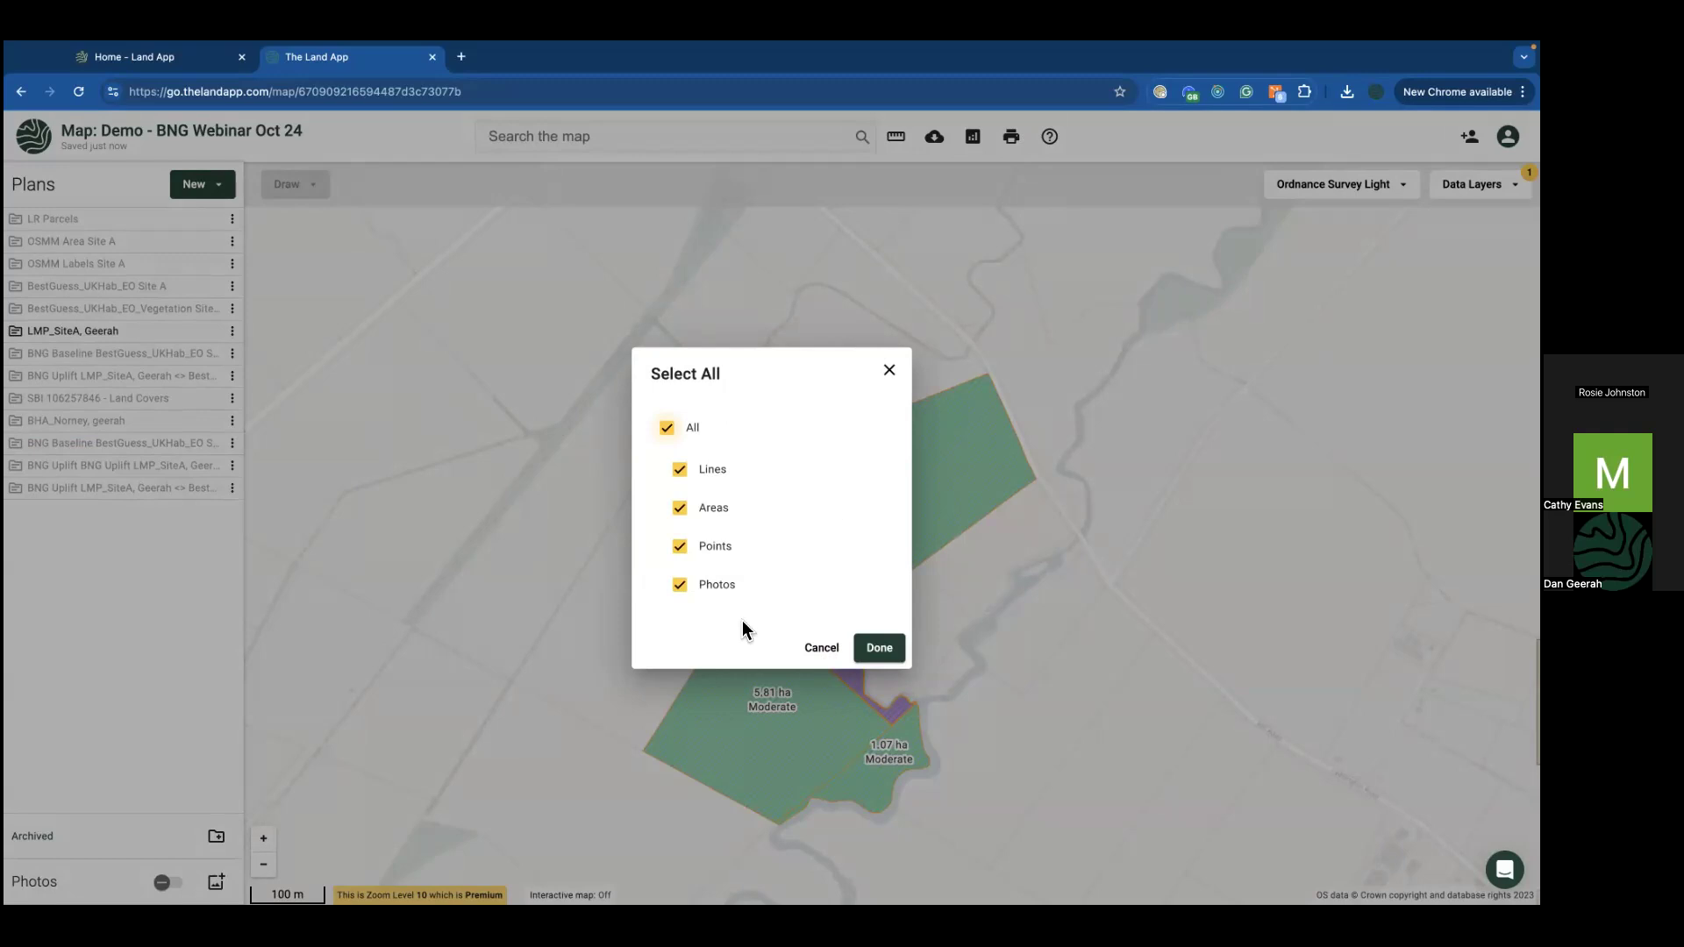
click(667, 429)
click(679, 508)
click(879, 648)
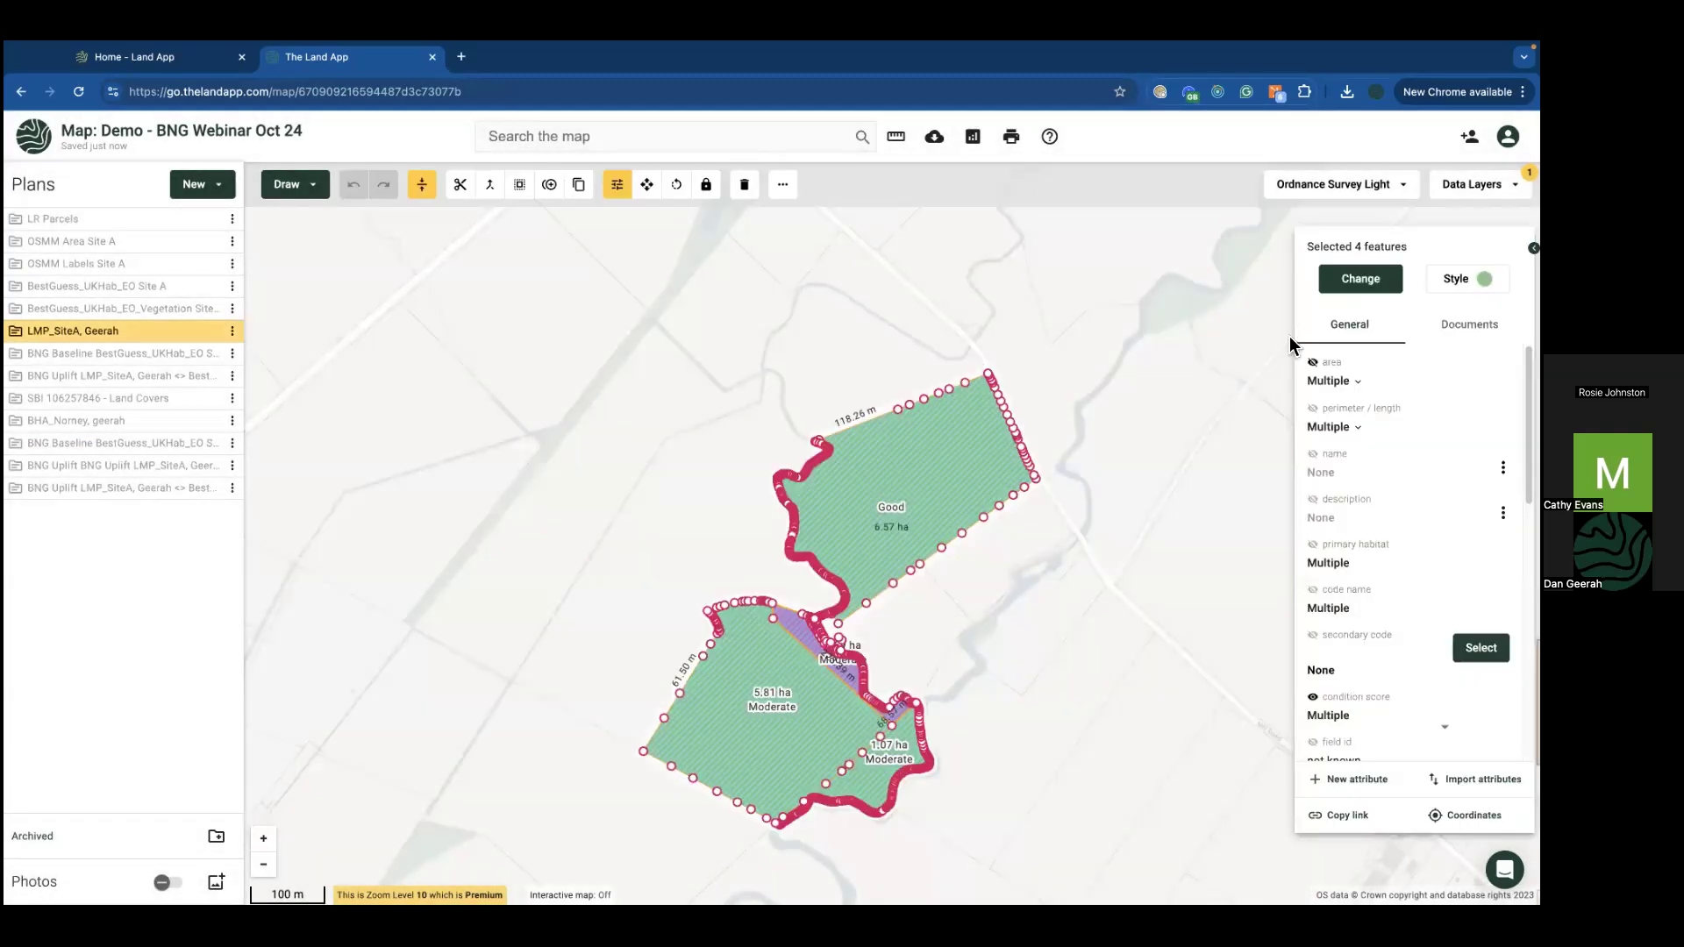
Step: Set the condition score of all four areas to Good
click(1338, 717)
click(1344, 561)
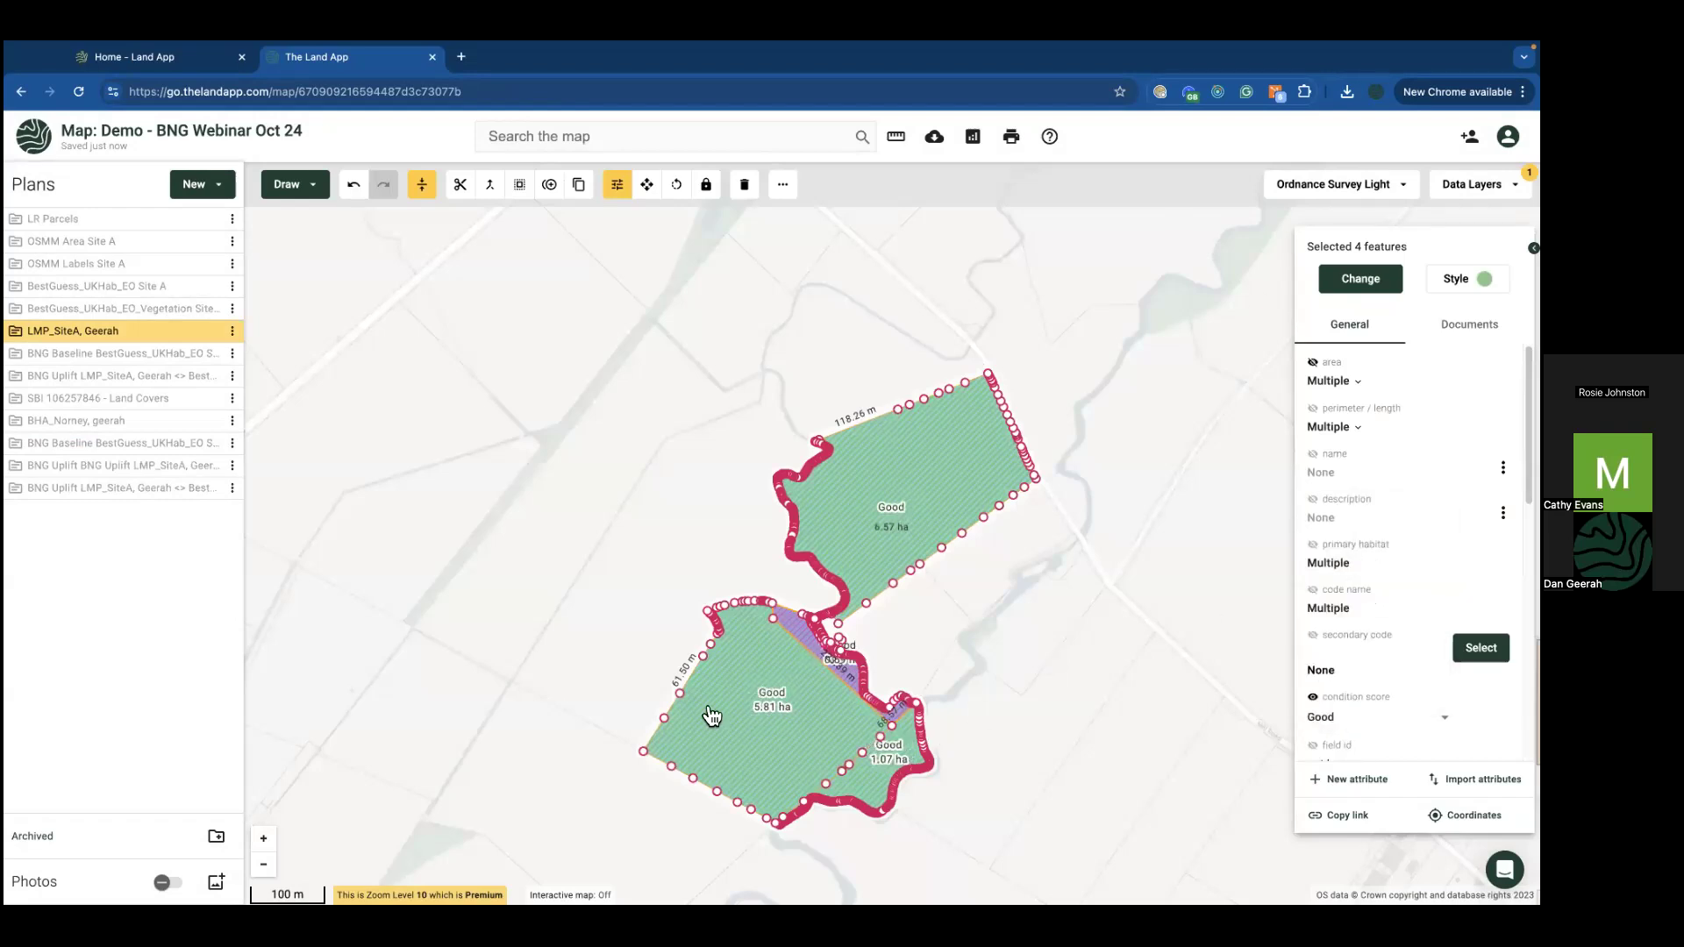
click(643, 677)
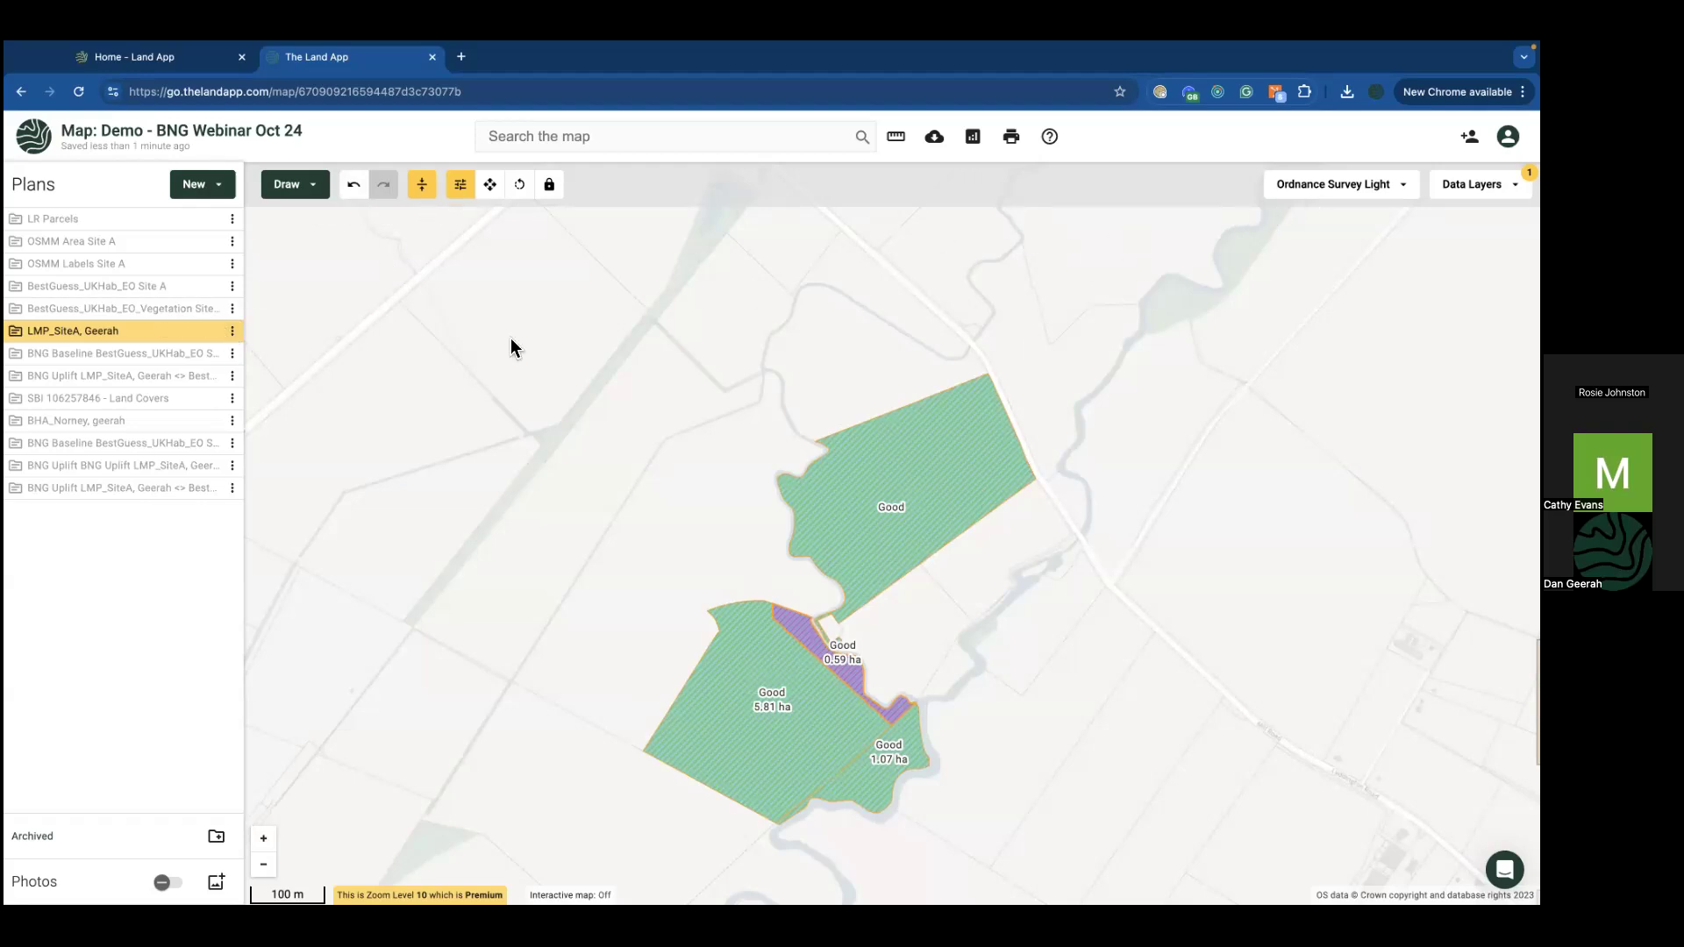
Step: Draw a line tracing the river channel across the 6.57 ha field
click(949, 509)
scroll(871, 481, up, 2)
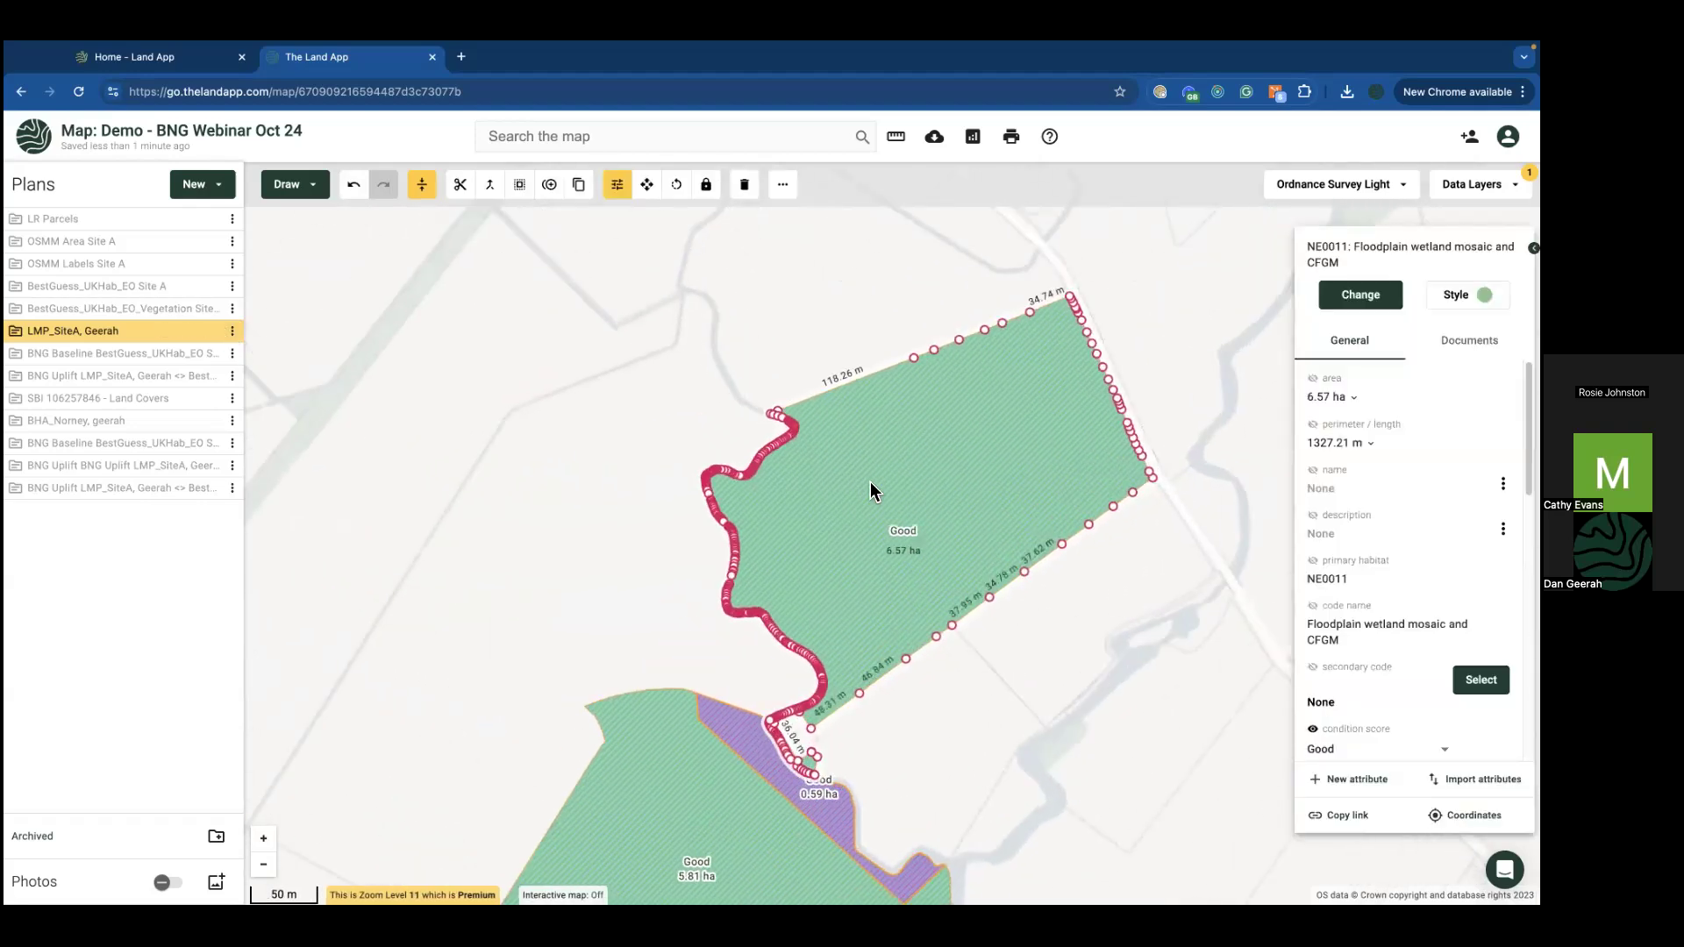
drag(664, 419, 494, 415)
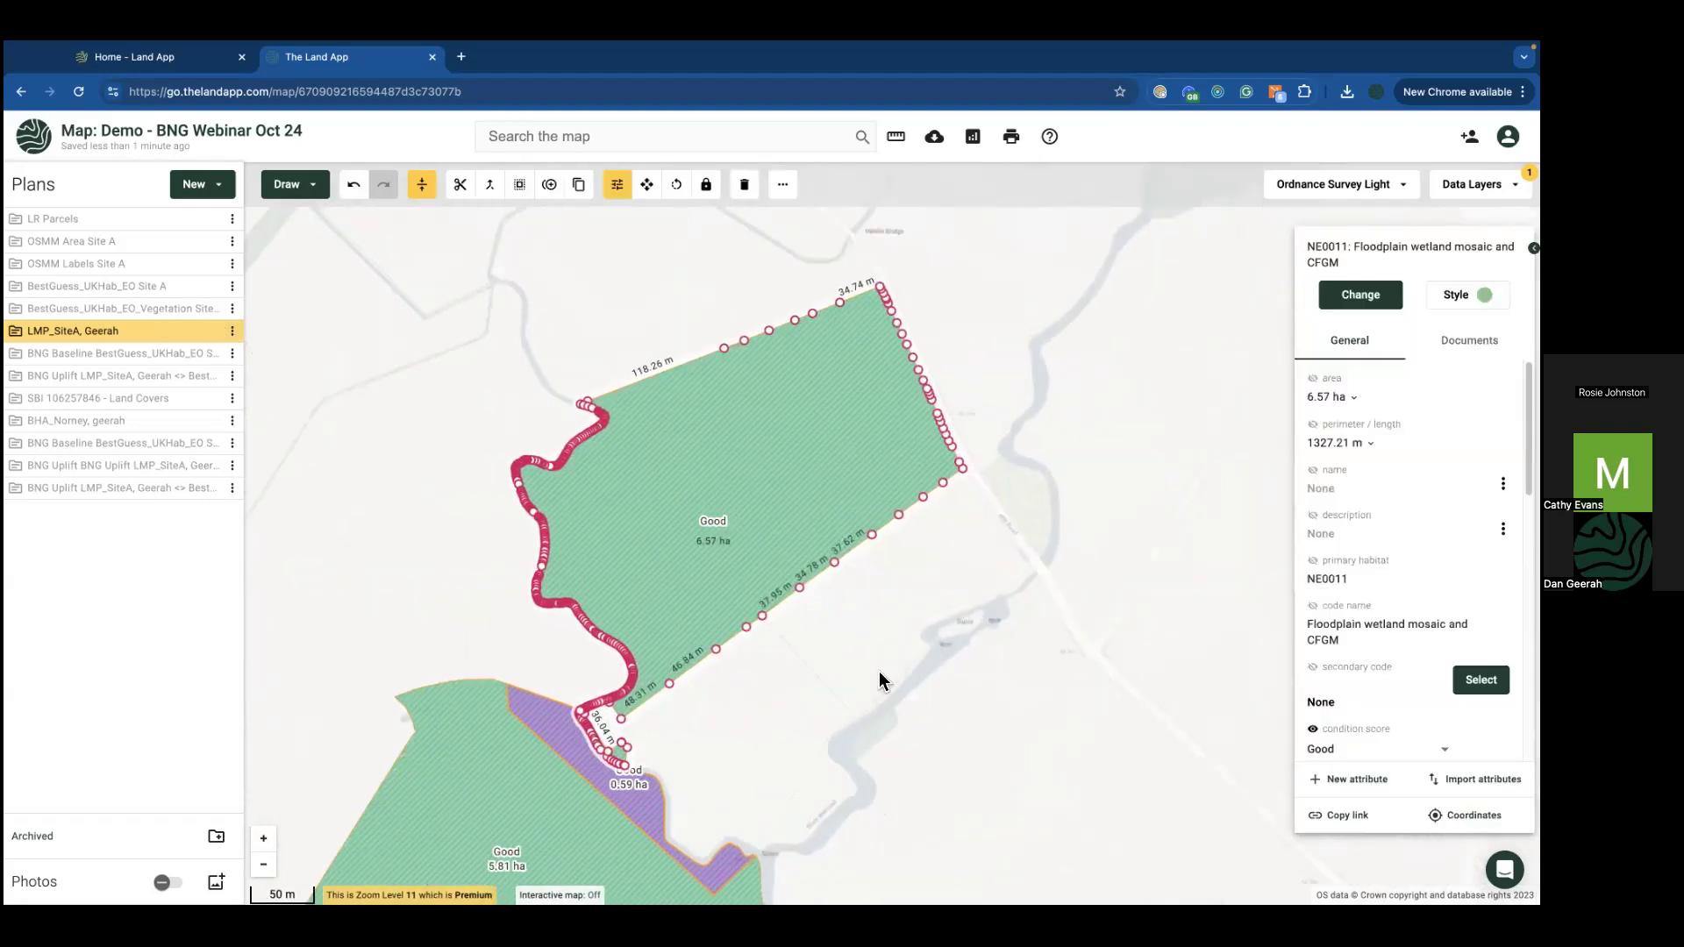
click(307, 187)
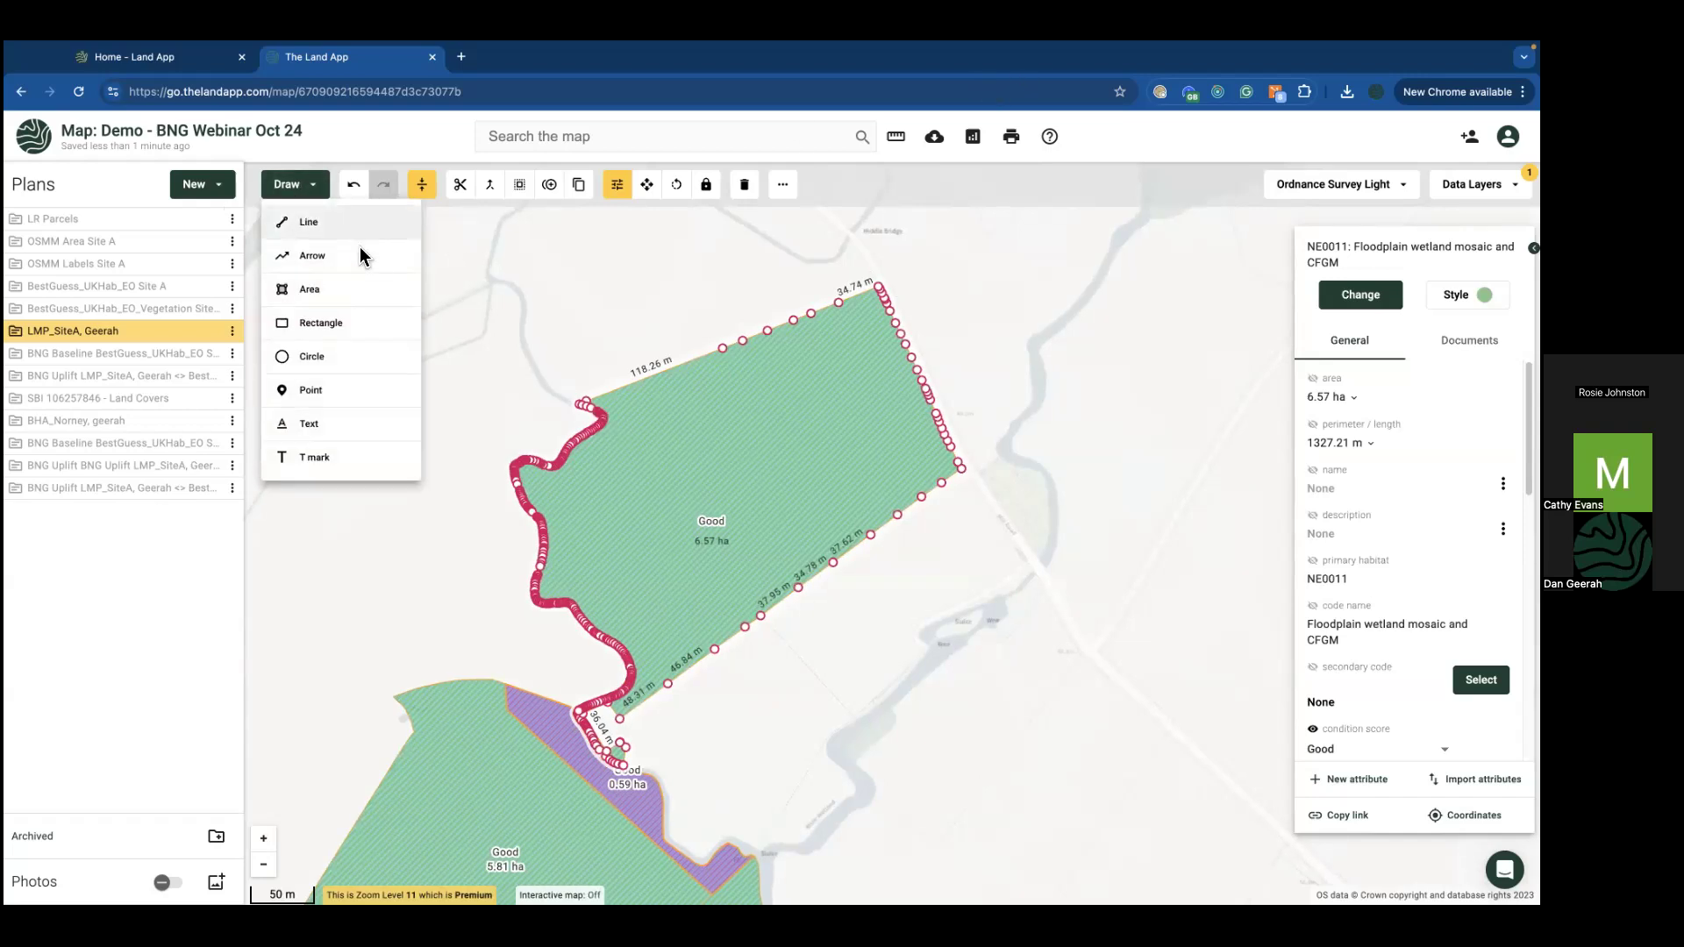
click(326, 233)
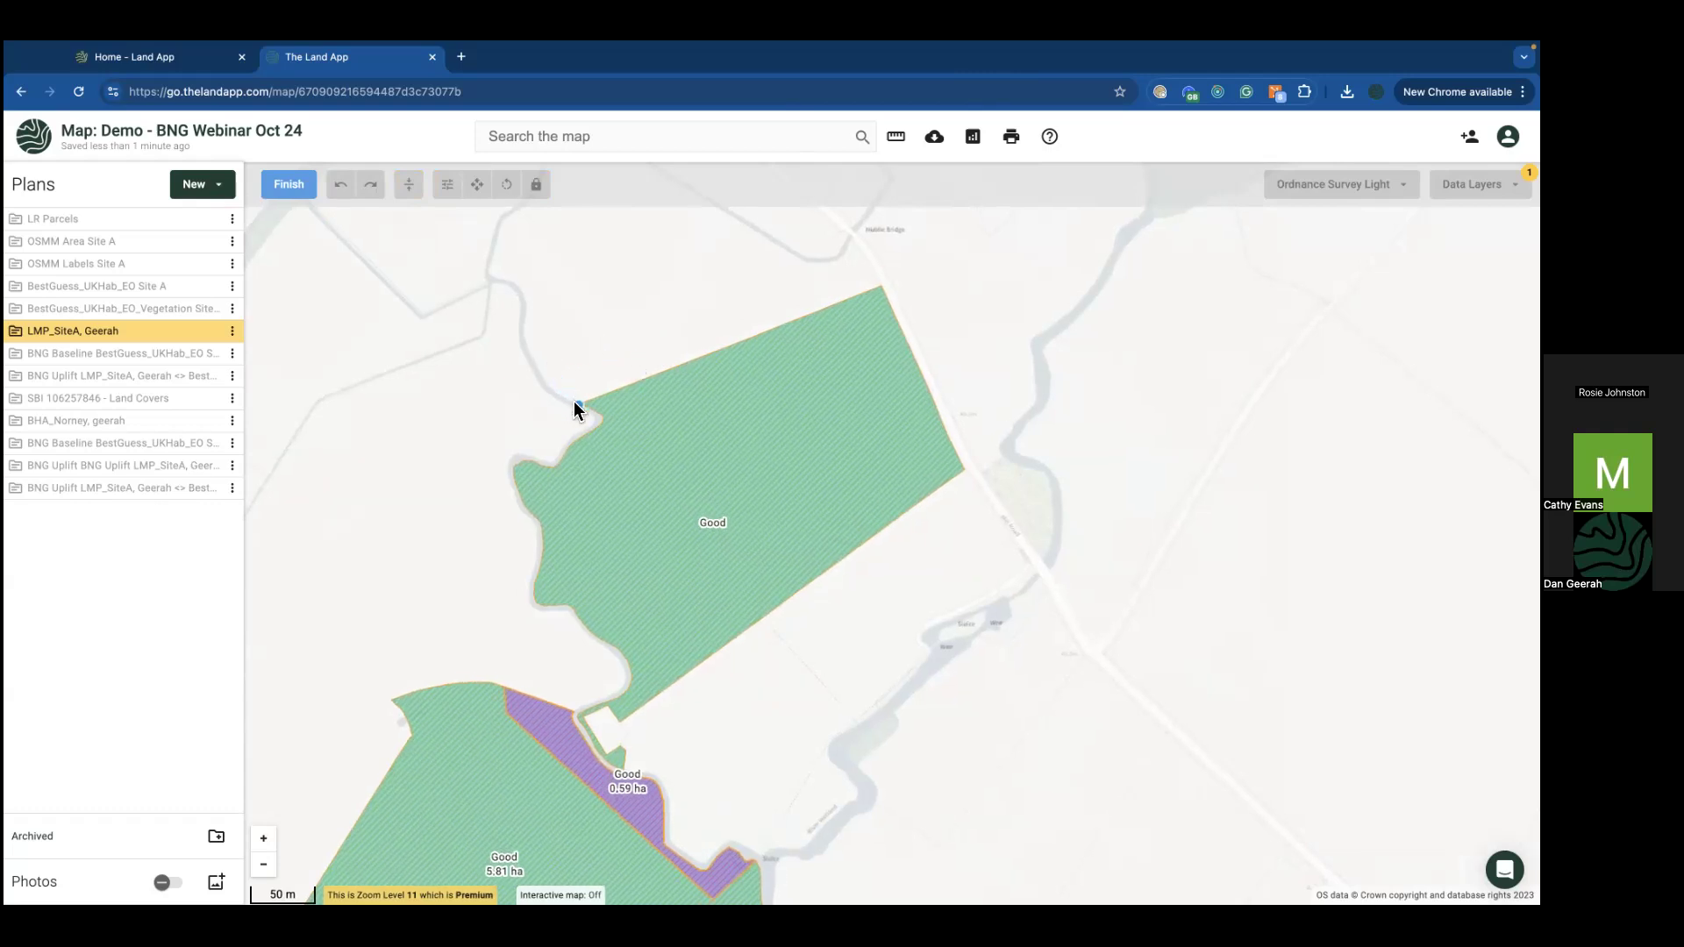
mouse_move(575, 403)
mouse_down()
mouse_move(712, 436)
mouse_move(758, 505)
mouse_move(812, 504)
mouse_move(865, 612)
mouse_up()
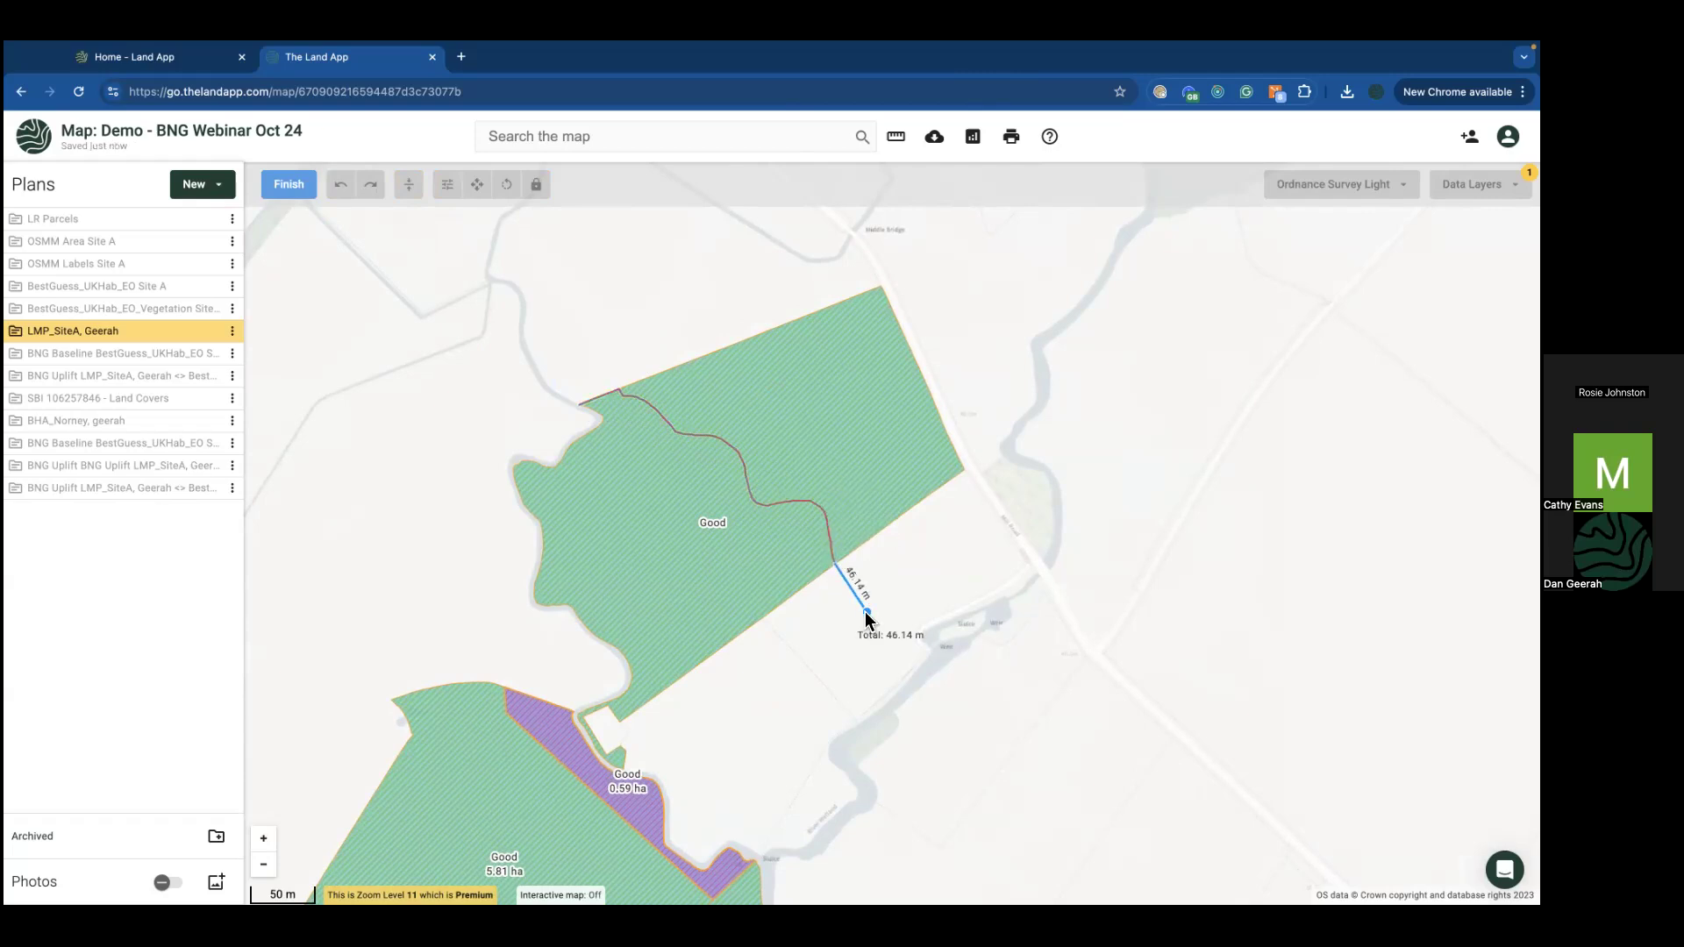
click(867, 613)
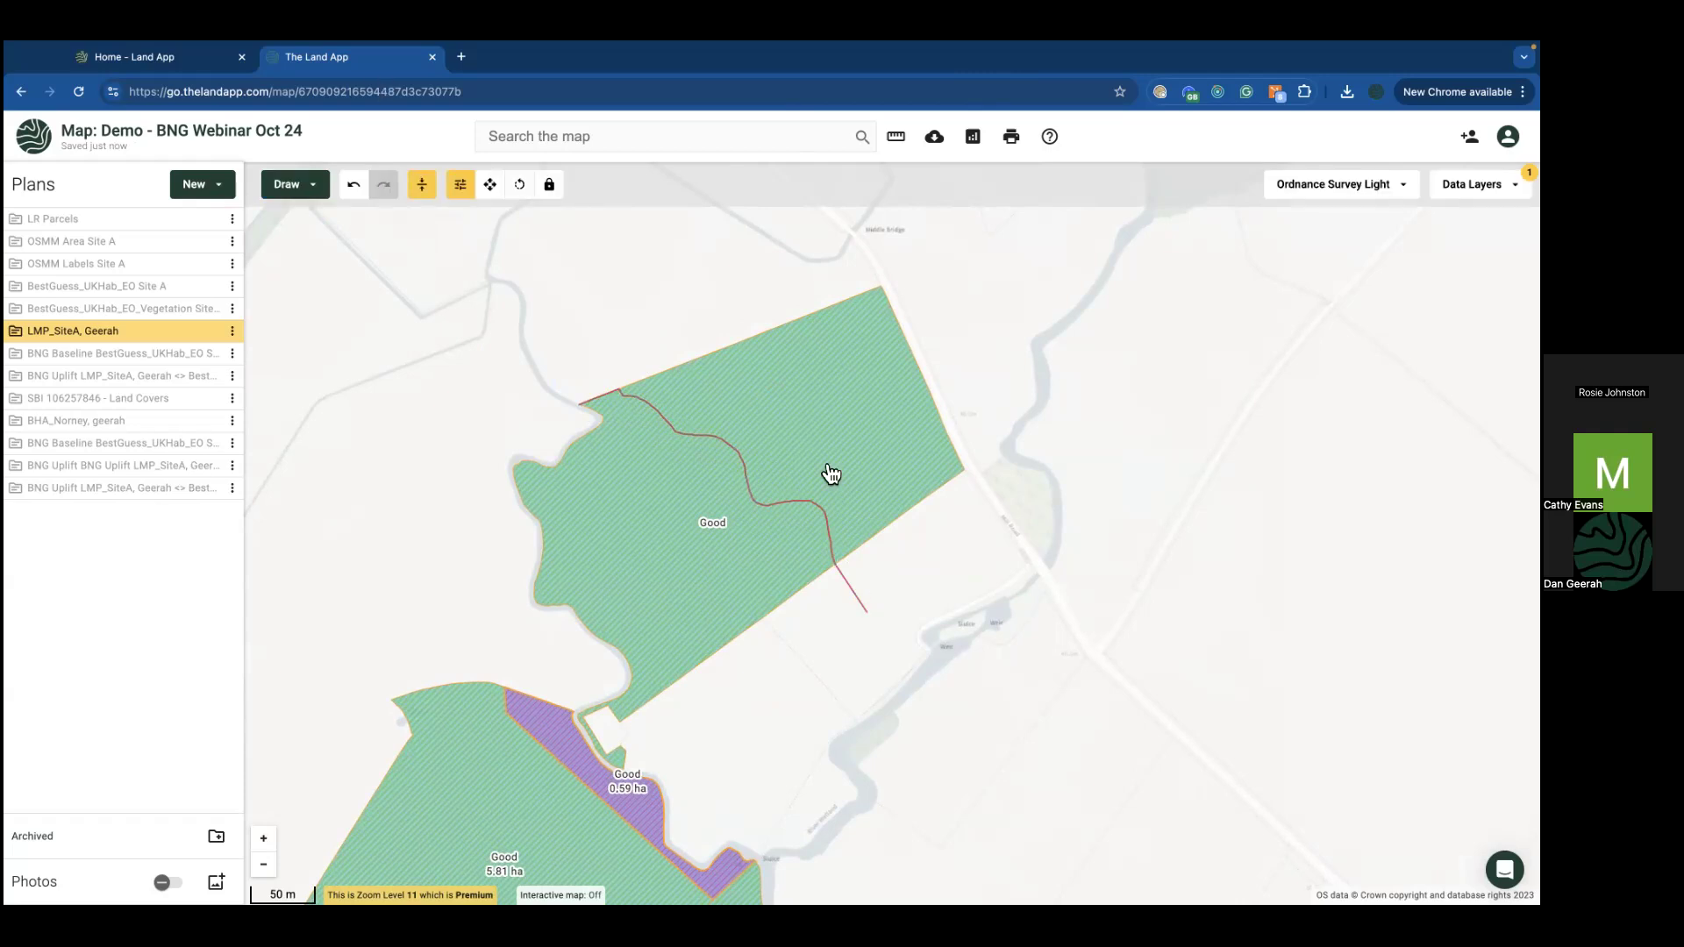
Step: Delete the stray 46.14 m line piece and select the remaining 295.82 m river line
click(853, 594)
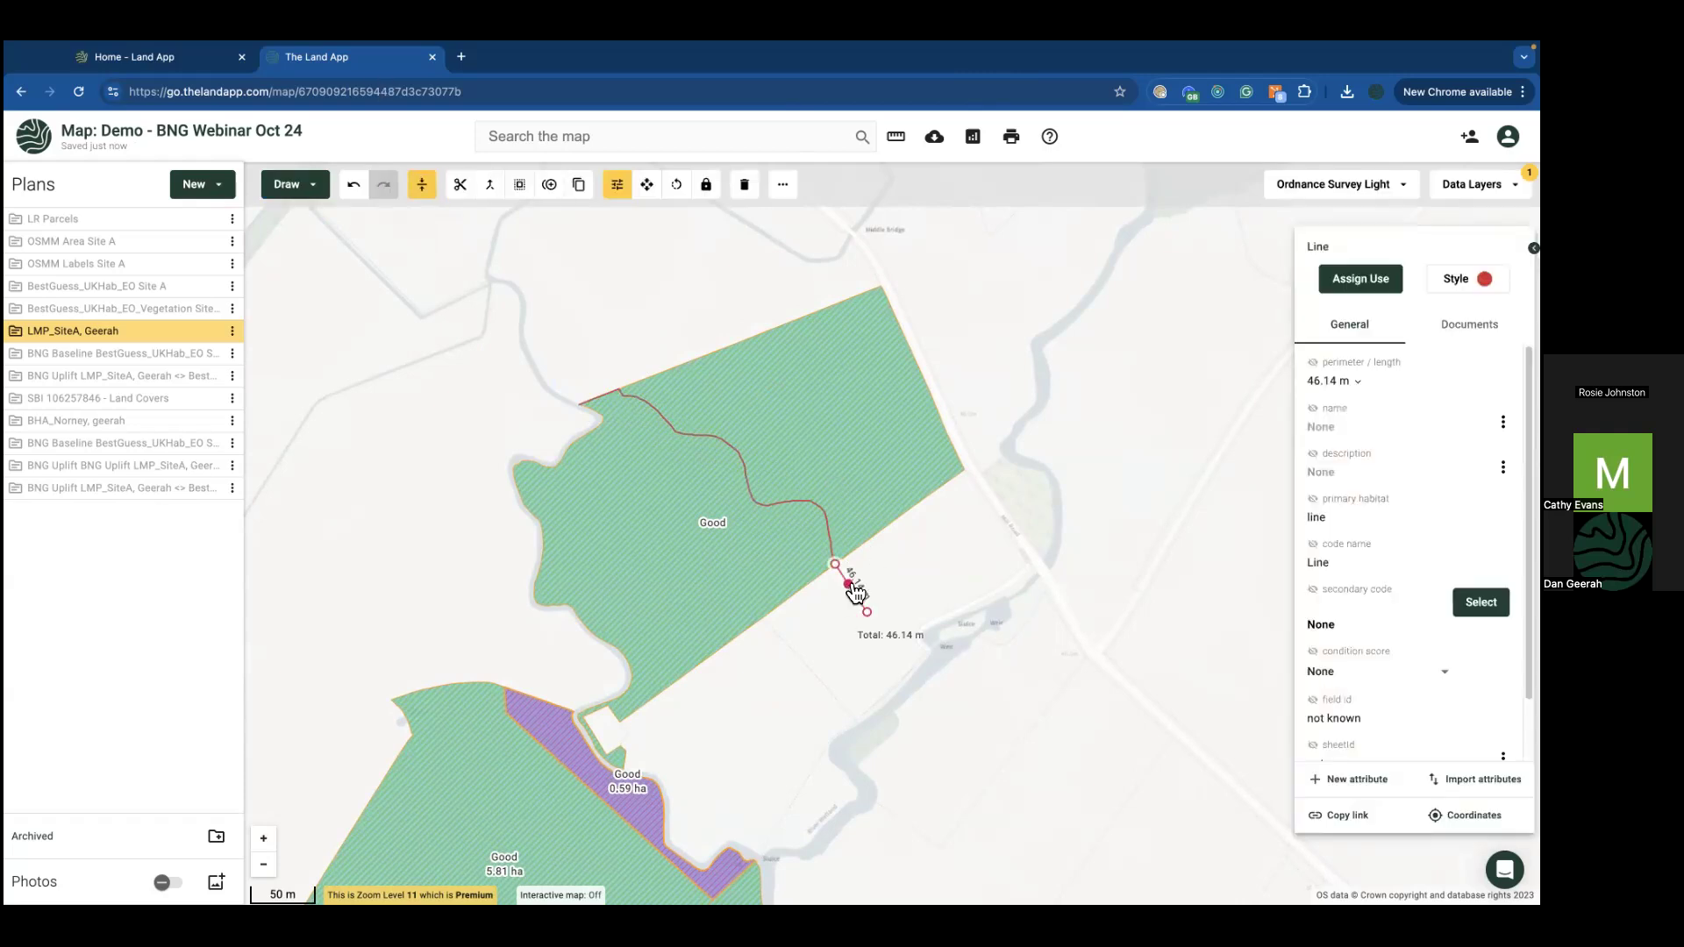
click(744, 184)
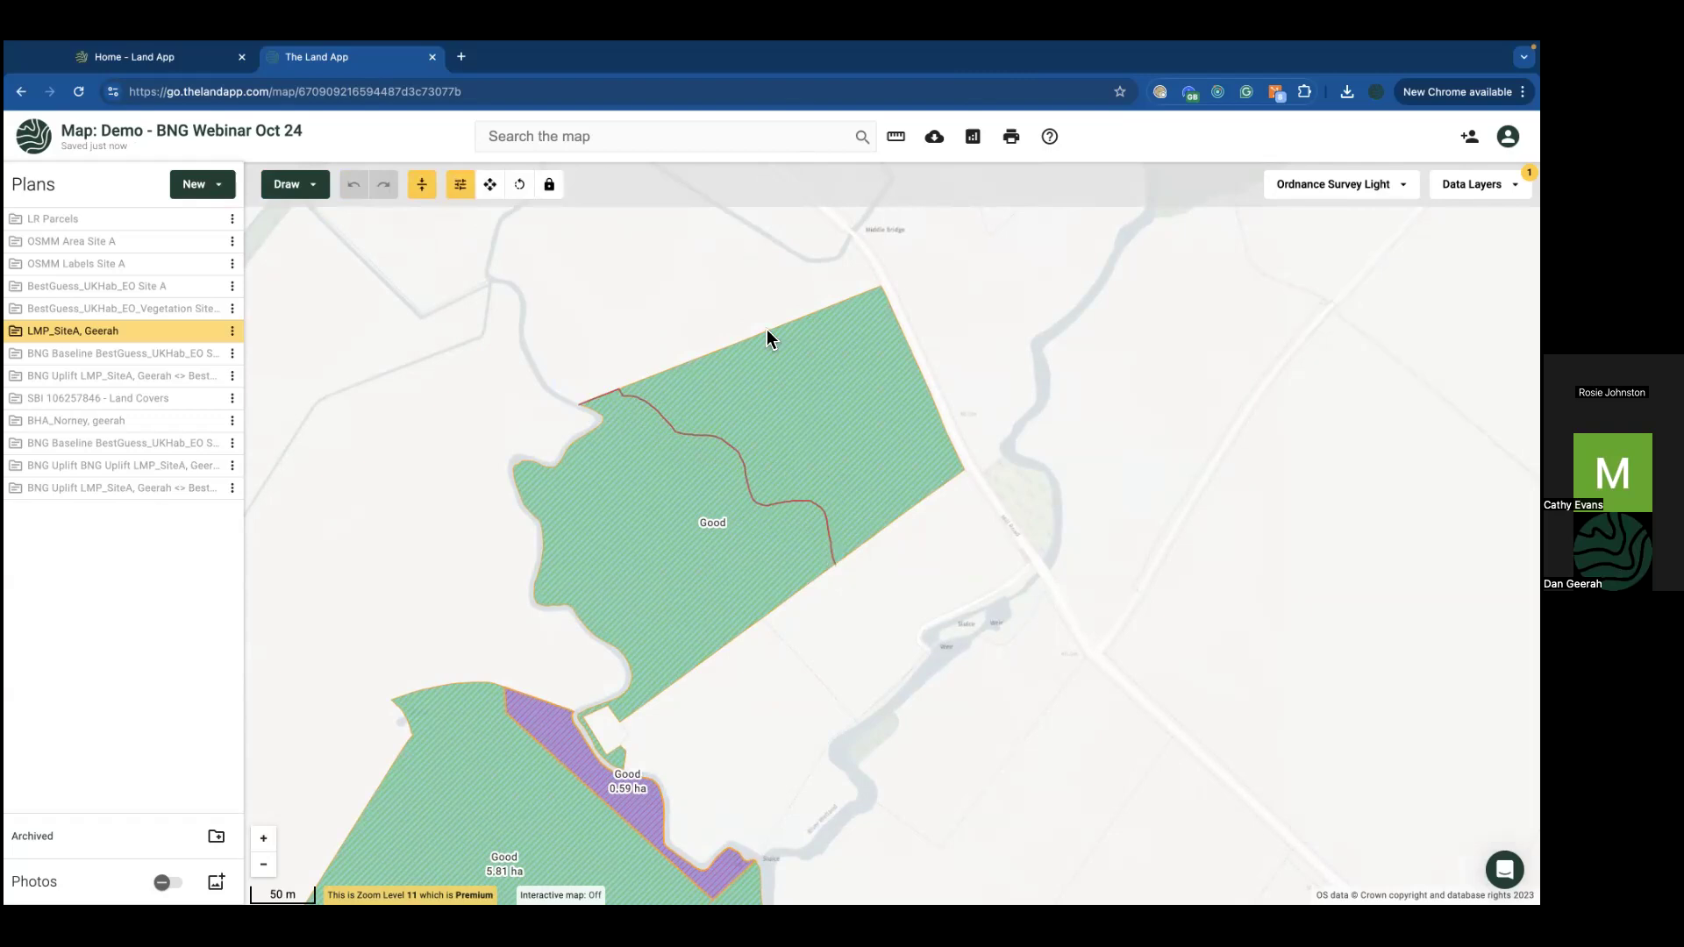
click(787, 509)
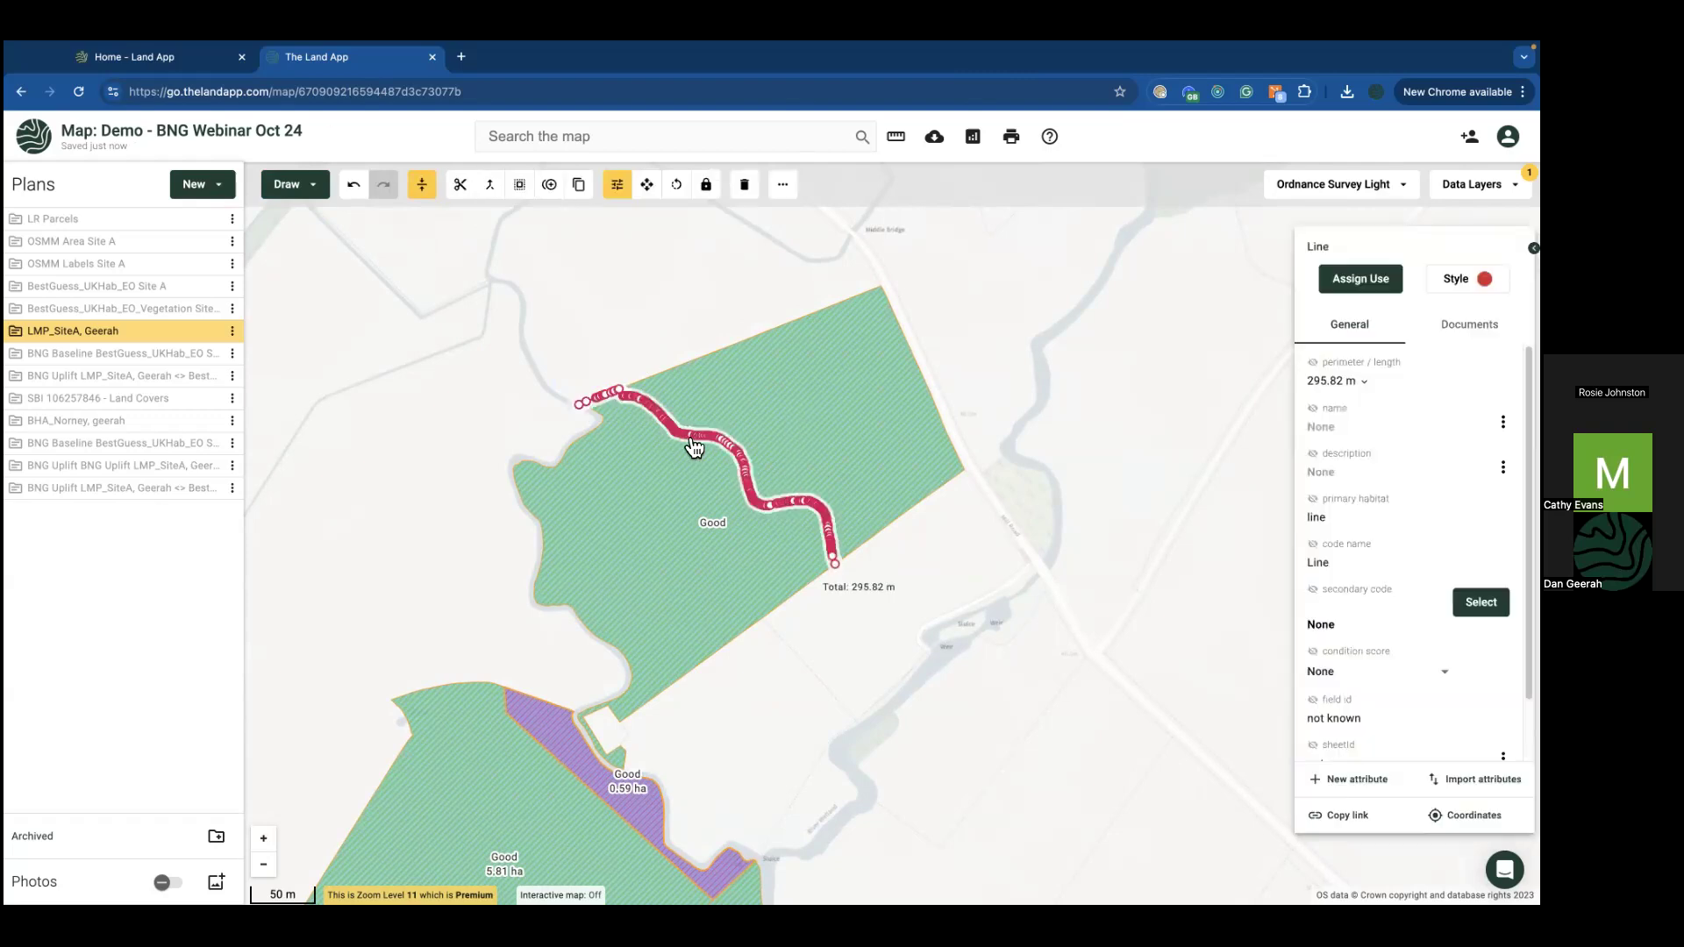
scroll(684, 434, up, 5)
scroll(754, 364, up, 1)
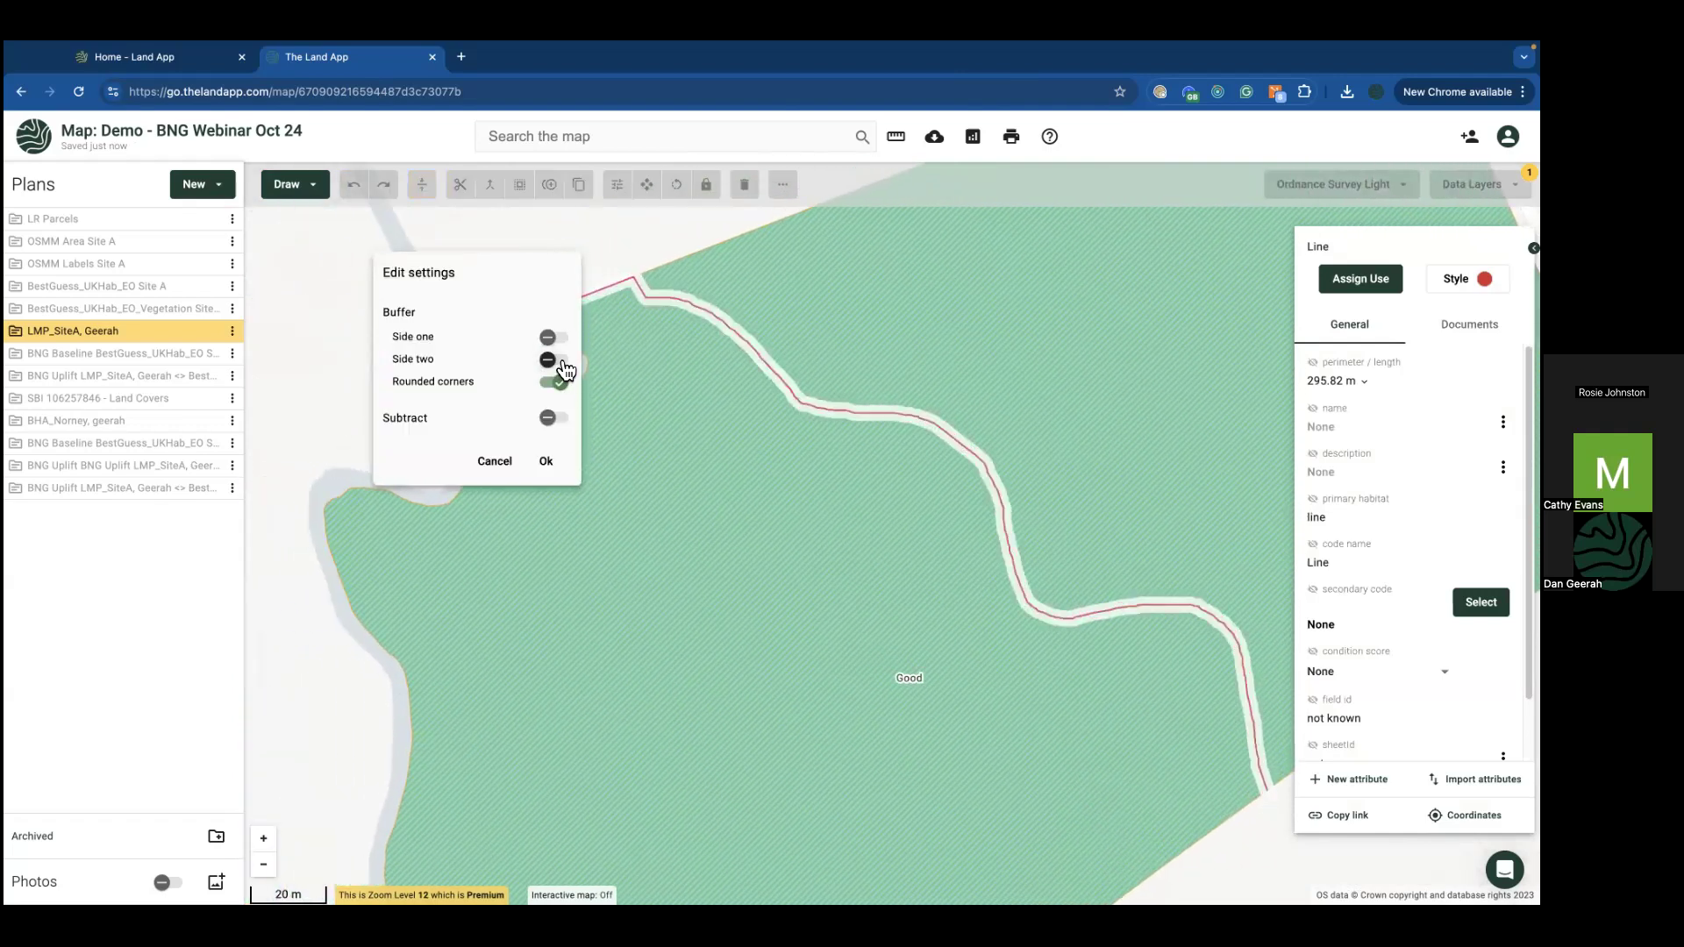
Step: Buffer the river line 3 m on both sides to create a river polygon
click(554, 360)
click(451, 399)
key(BackSpace)
text(3)
click(554, 519)
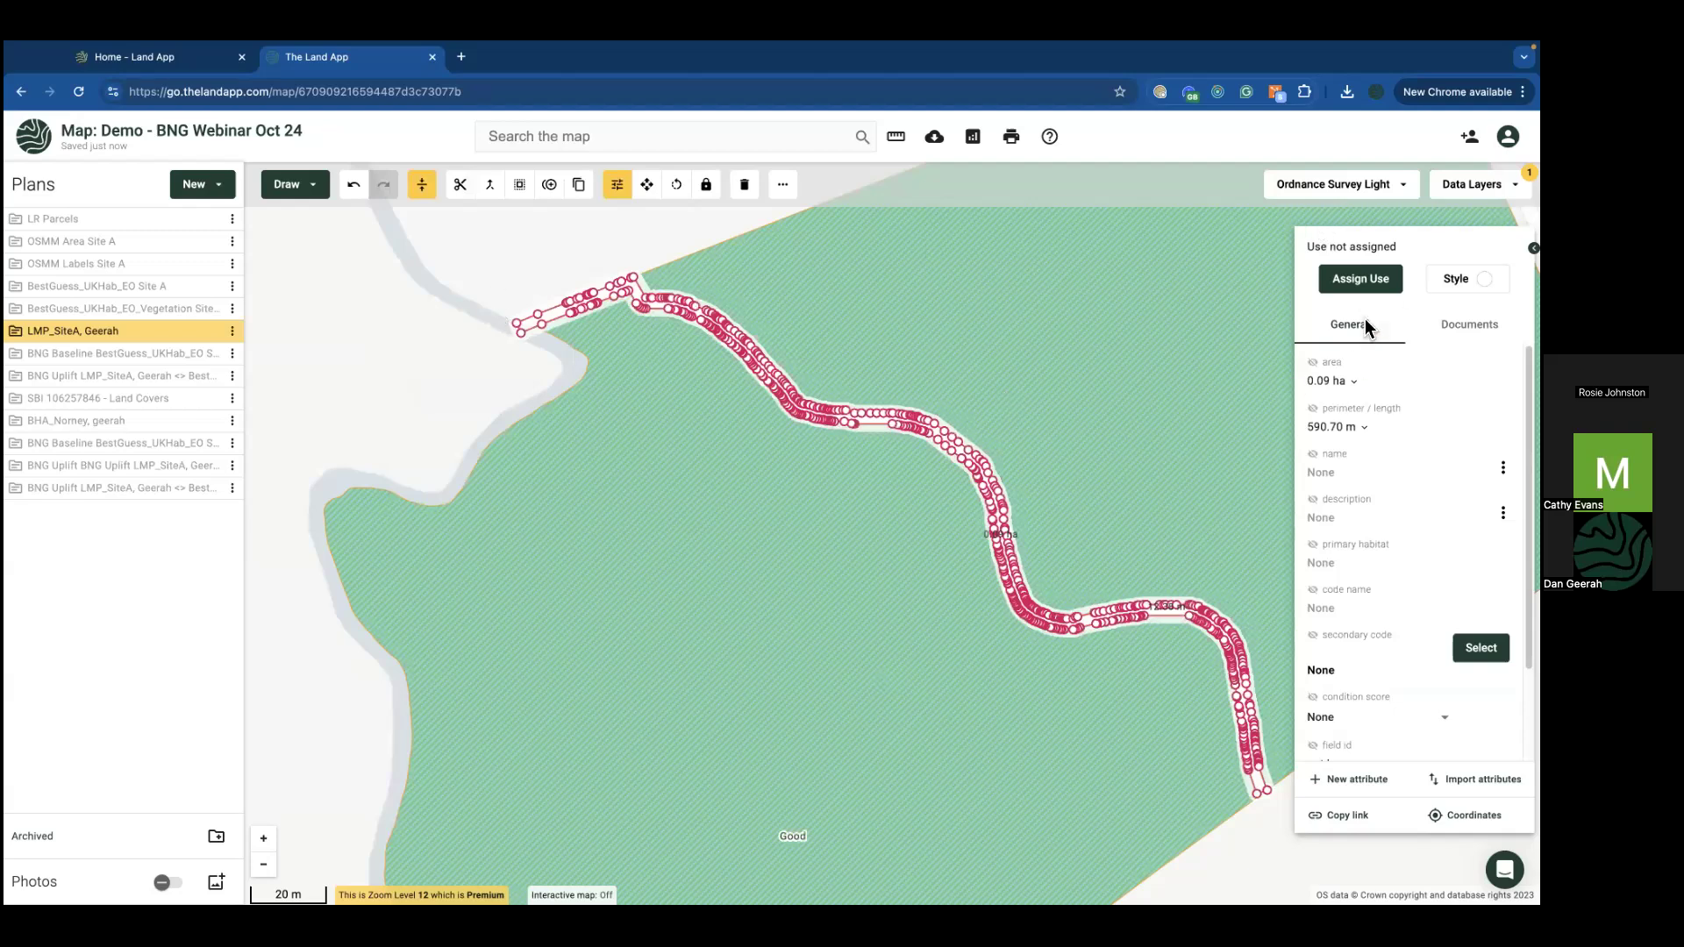
Step: Classify the buffer as r2a: Rivers (priority habitat) and check the floodplain field's reduced area
click(1364, 279)
text(r2a)
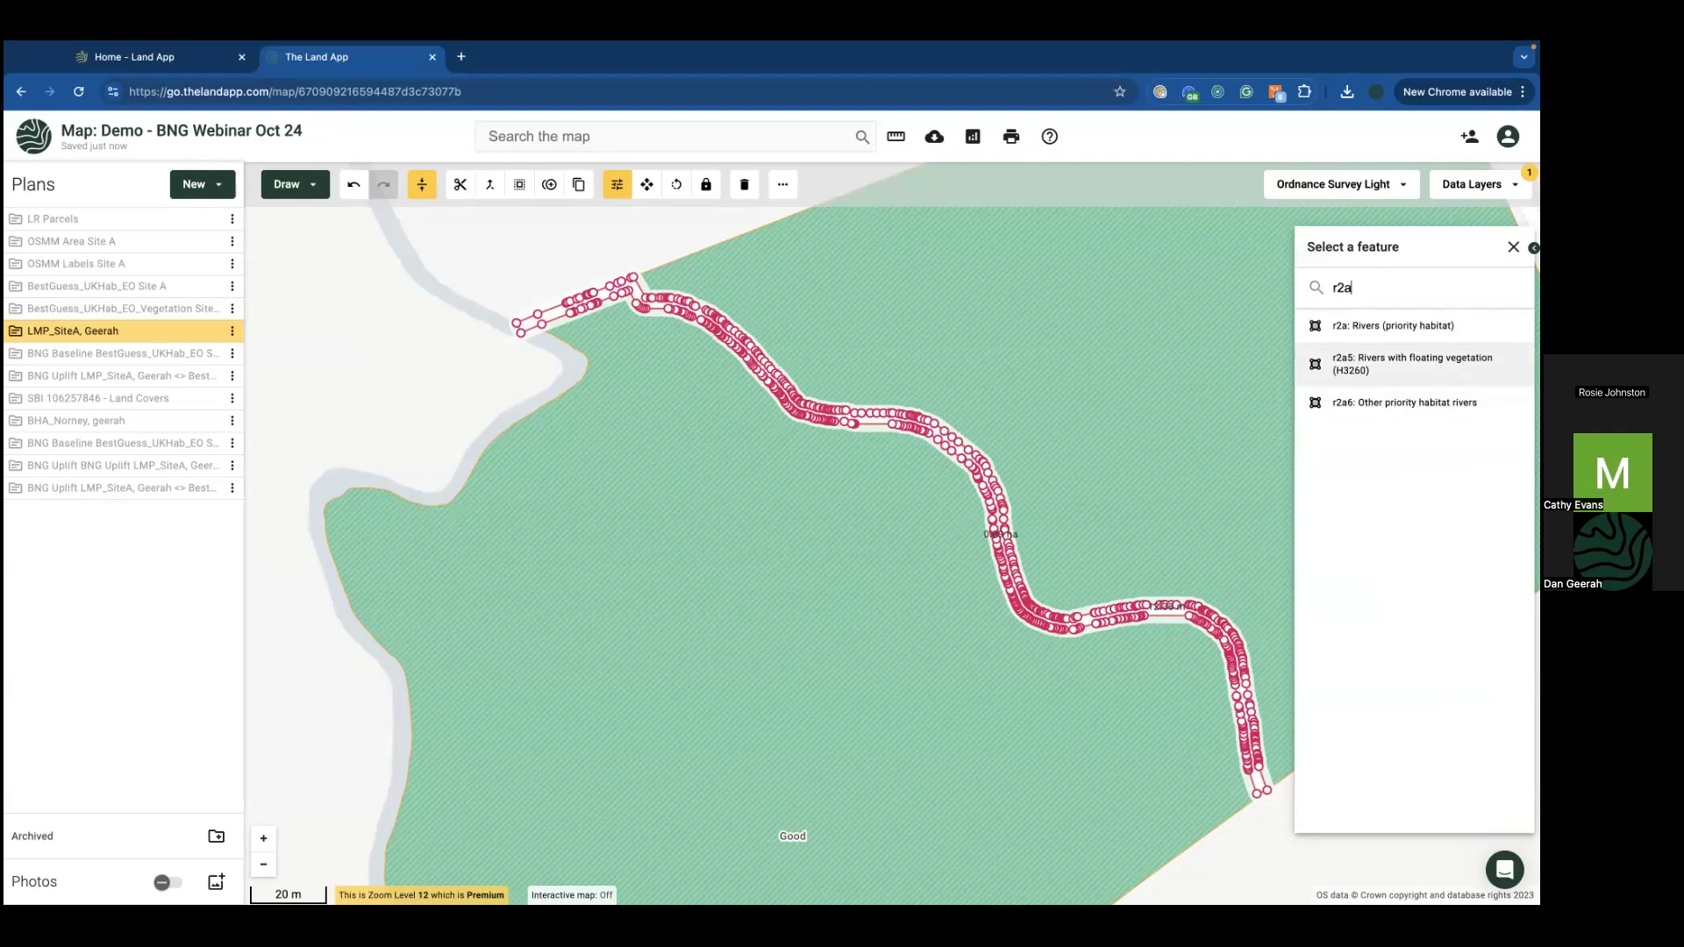
click(1375, 332)
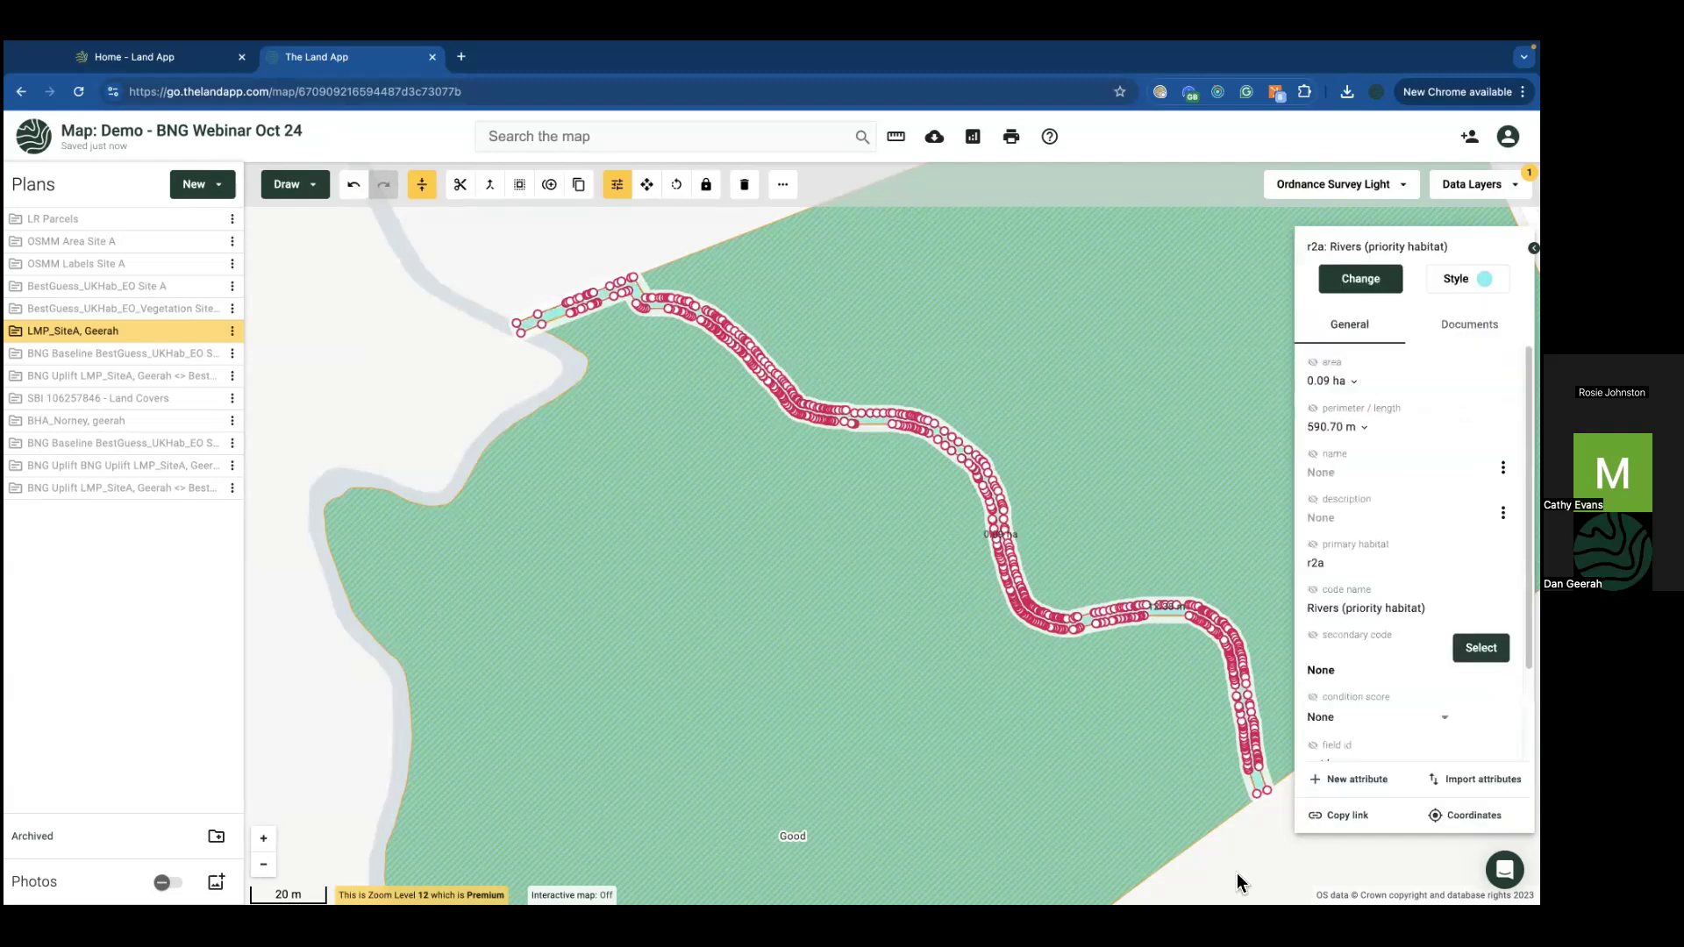
click(1239, 881)
click(977, 680)
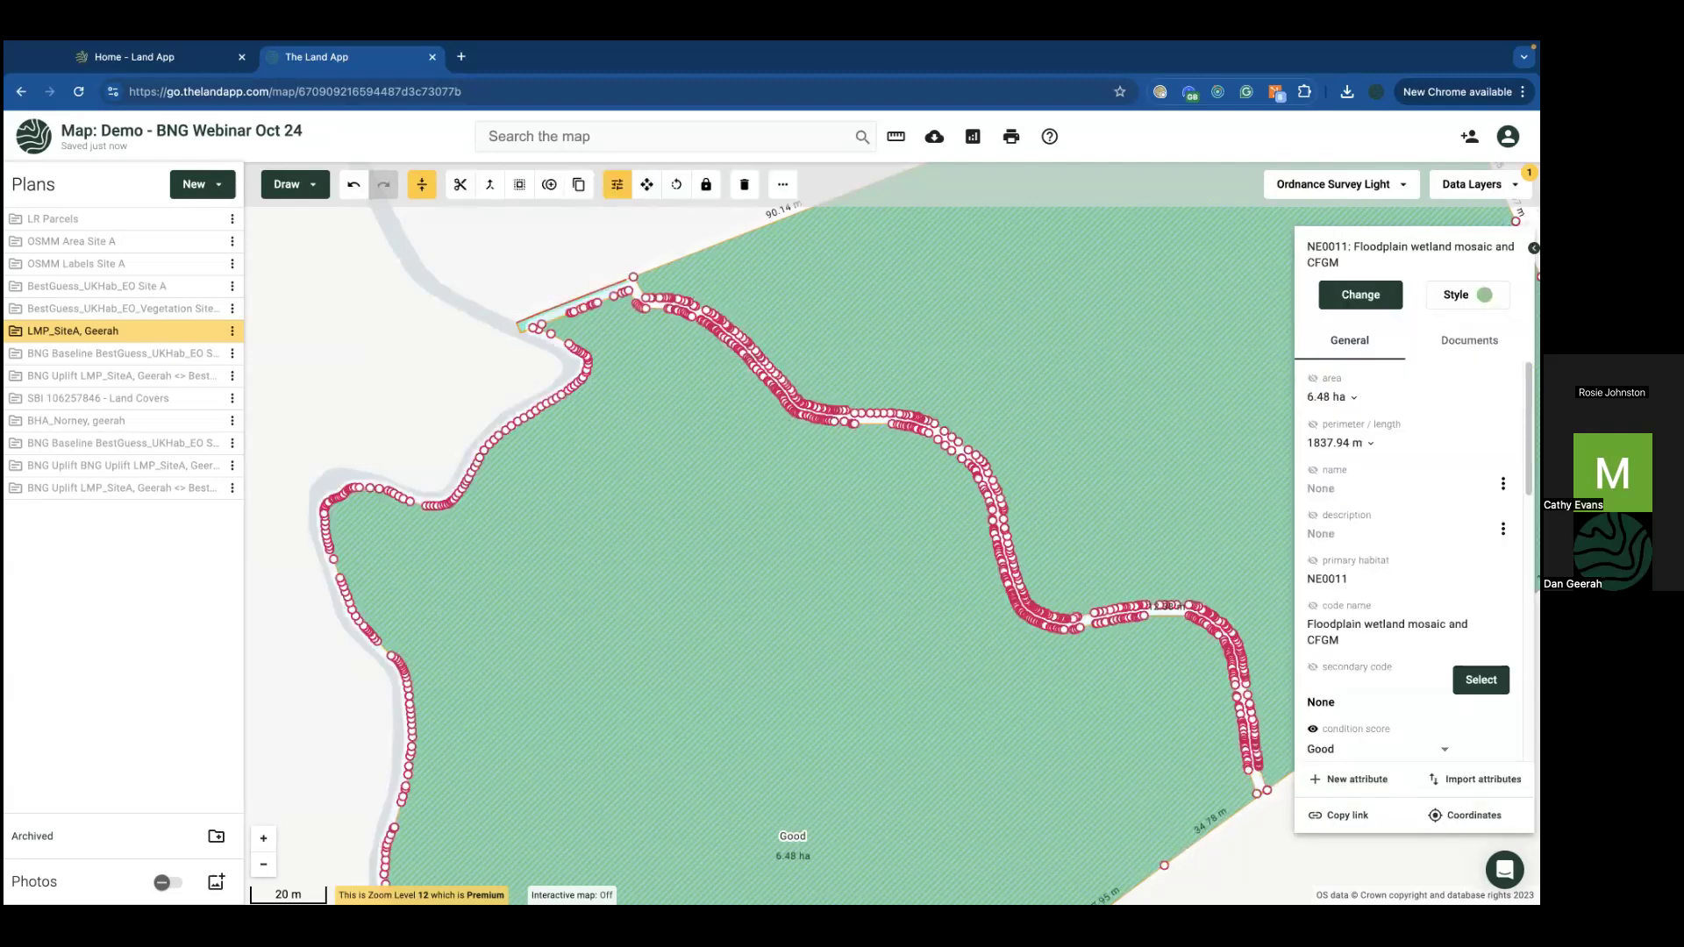
Step: Compare the buffered river habitat's details with the 6.48 ha floodplain field's
scroll(1188, 778, down, 2)
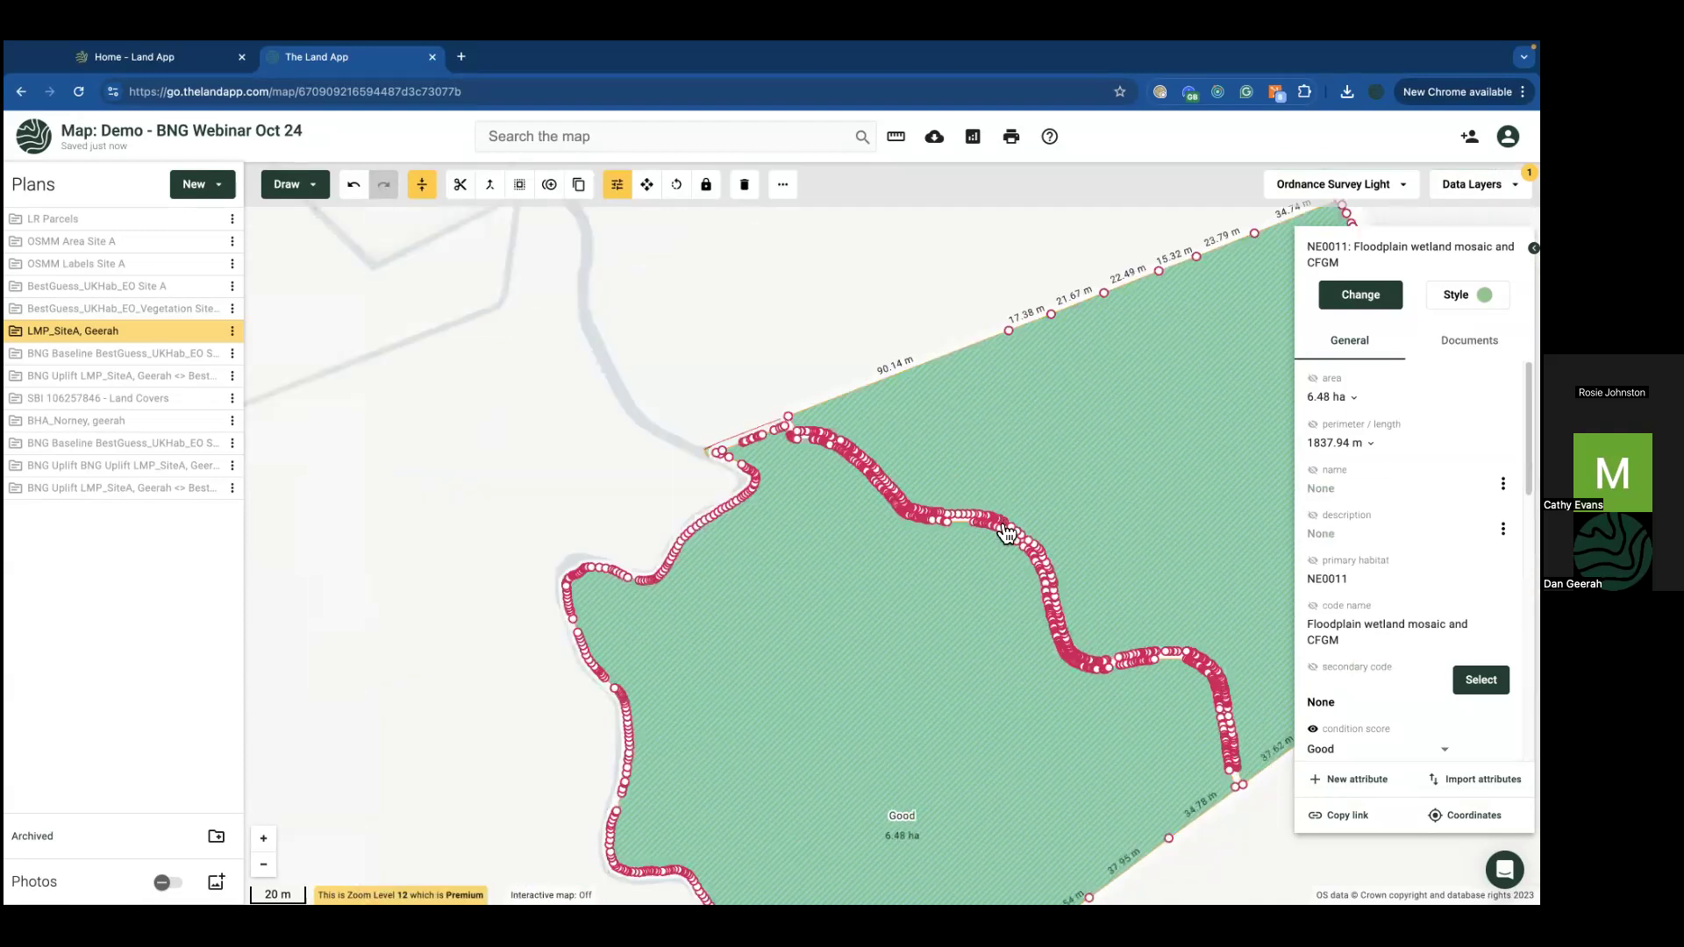
scroll(1006, 530, up, 5)
click(851, 520)
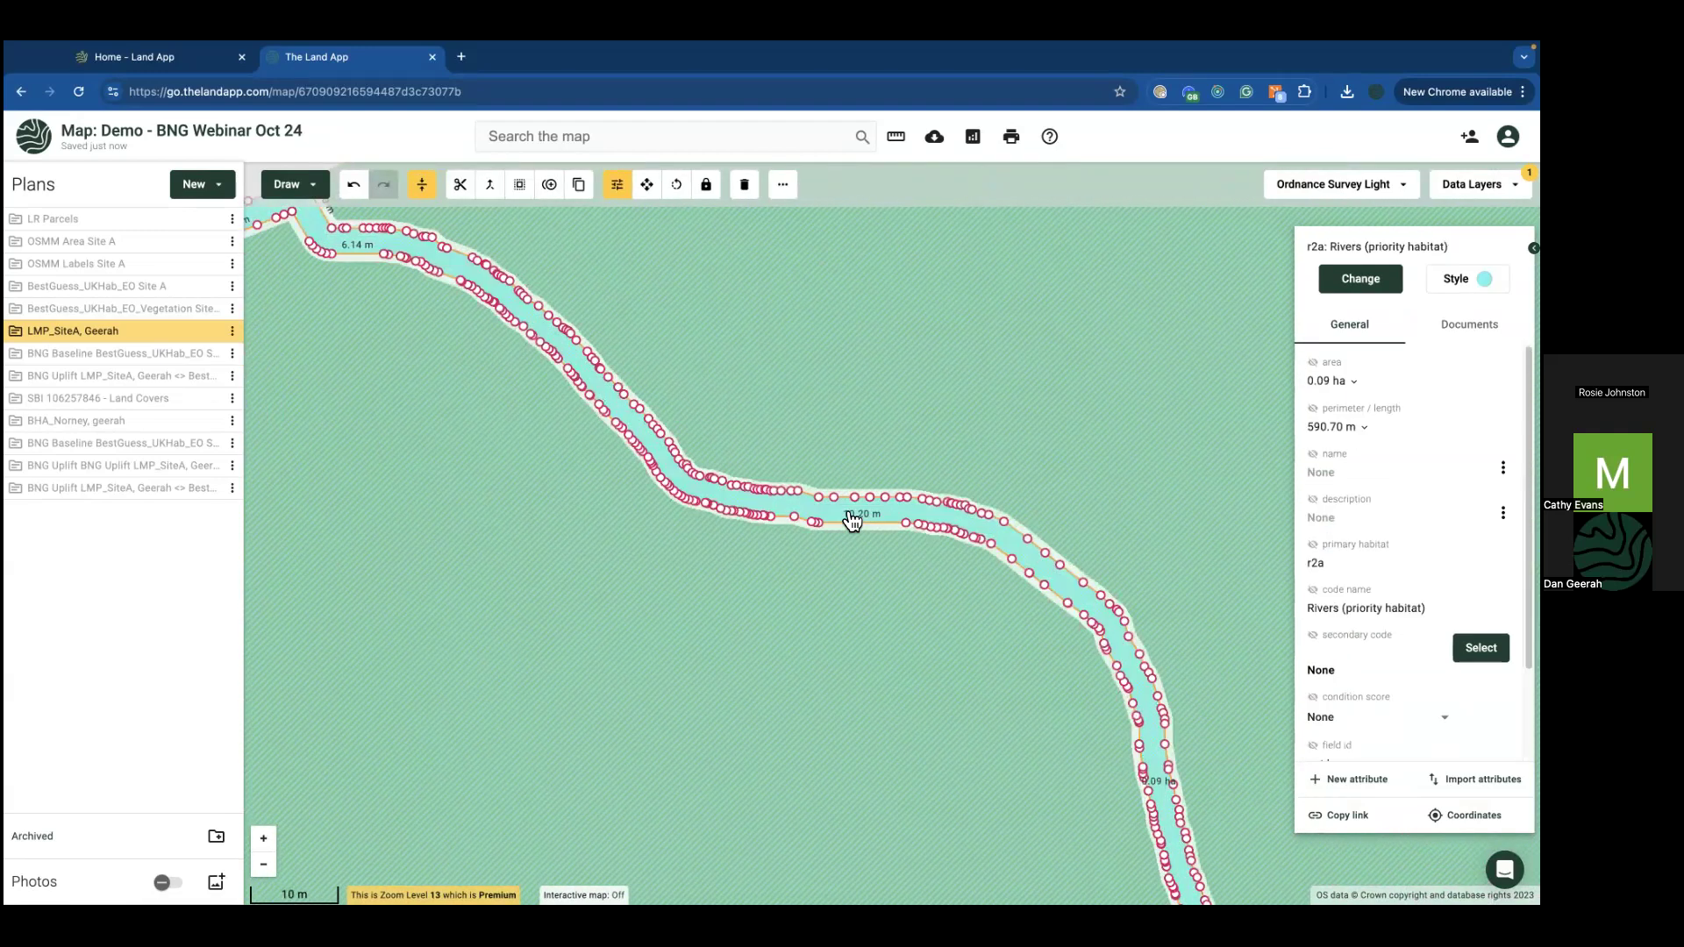
click(855, 677)
scroll(865, 669, down, 4)
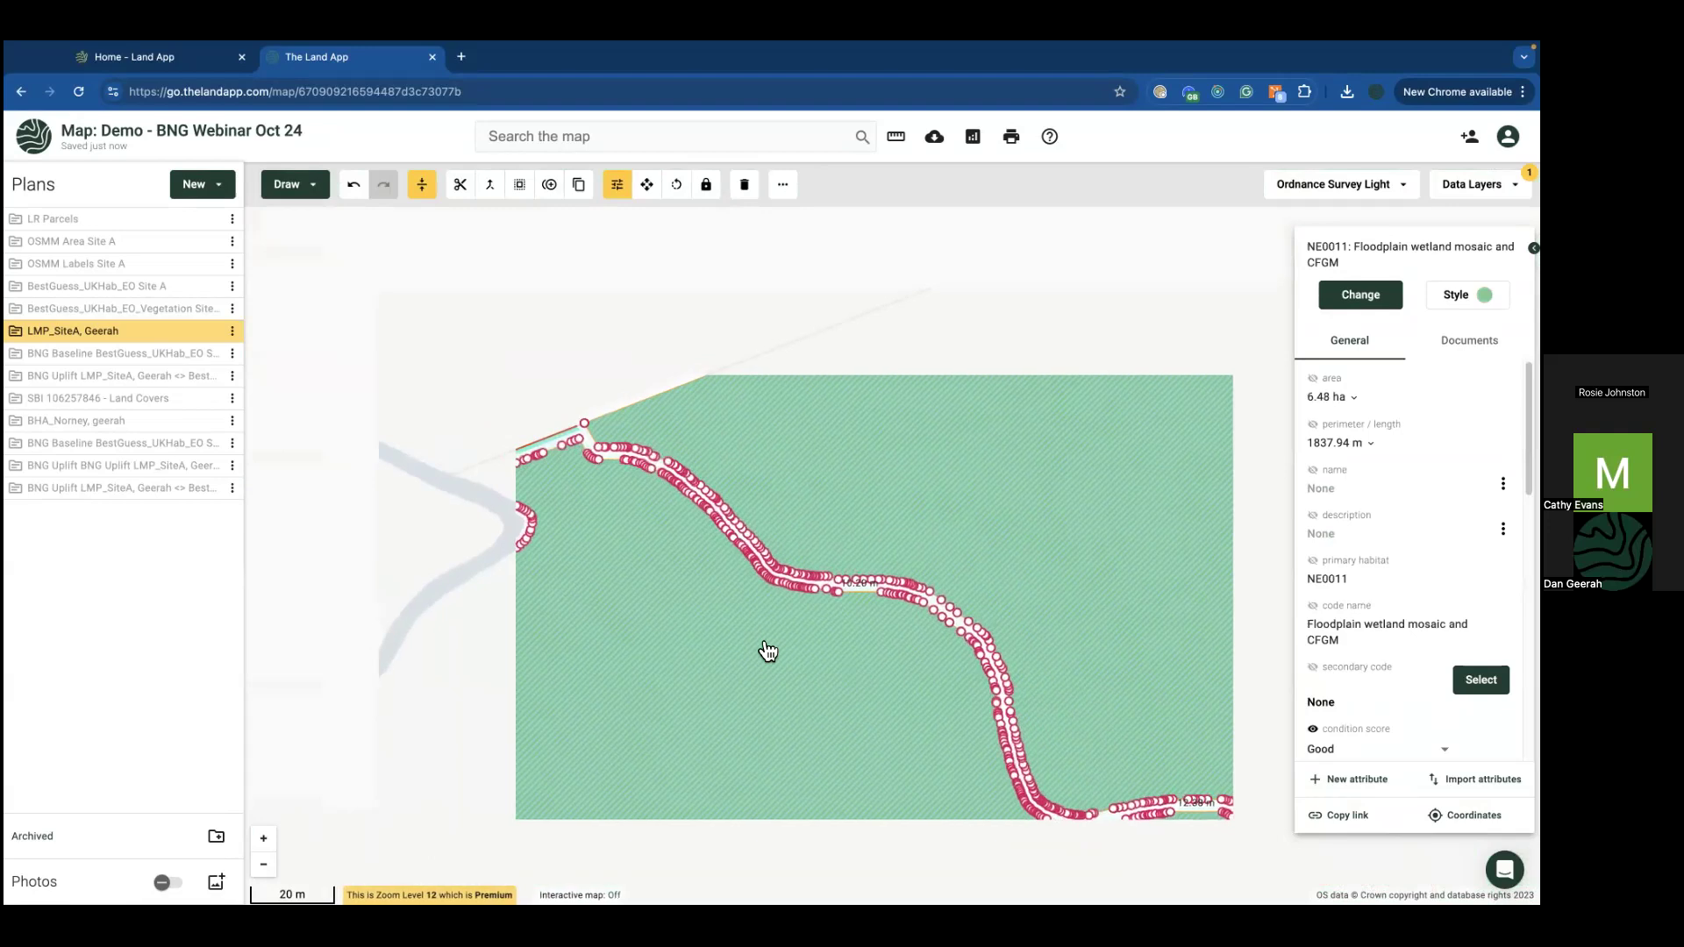
click(855, 387)
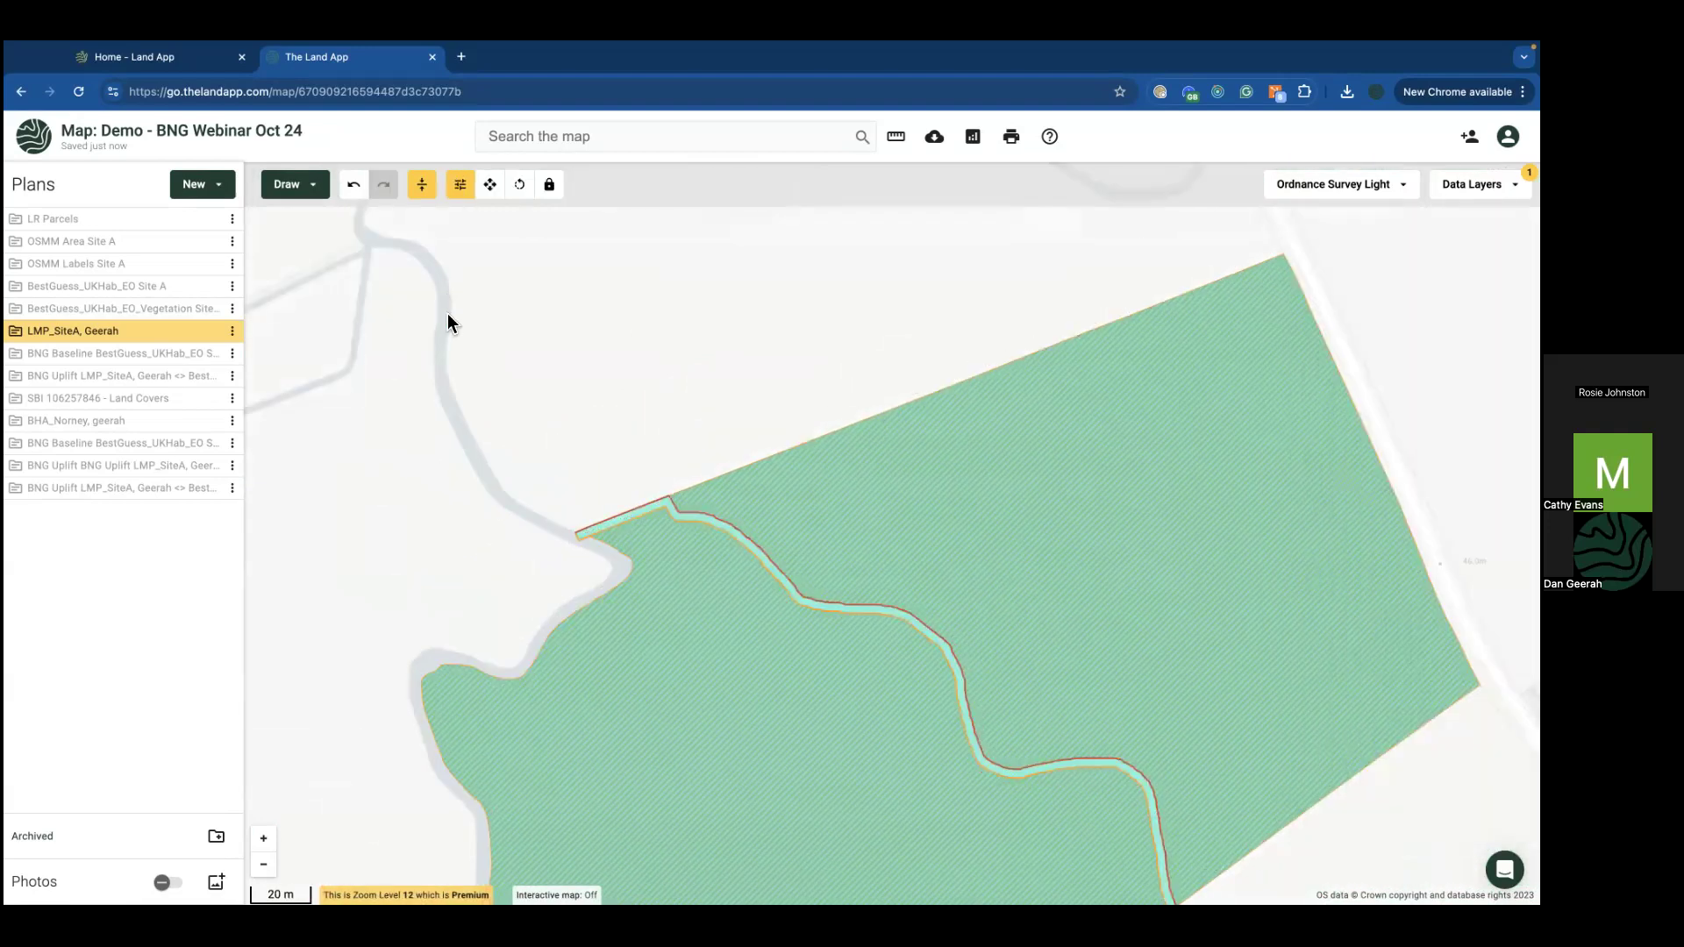
Step: Delete the original 295.82 m river tracing line and recentre the map on the river
click(910, 613)
right_click(912, 613)
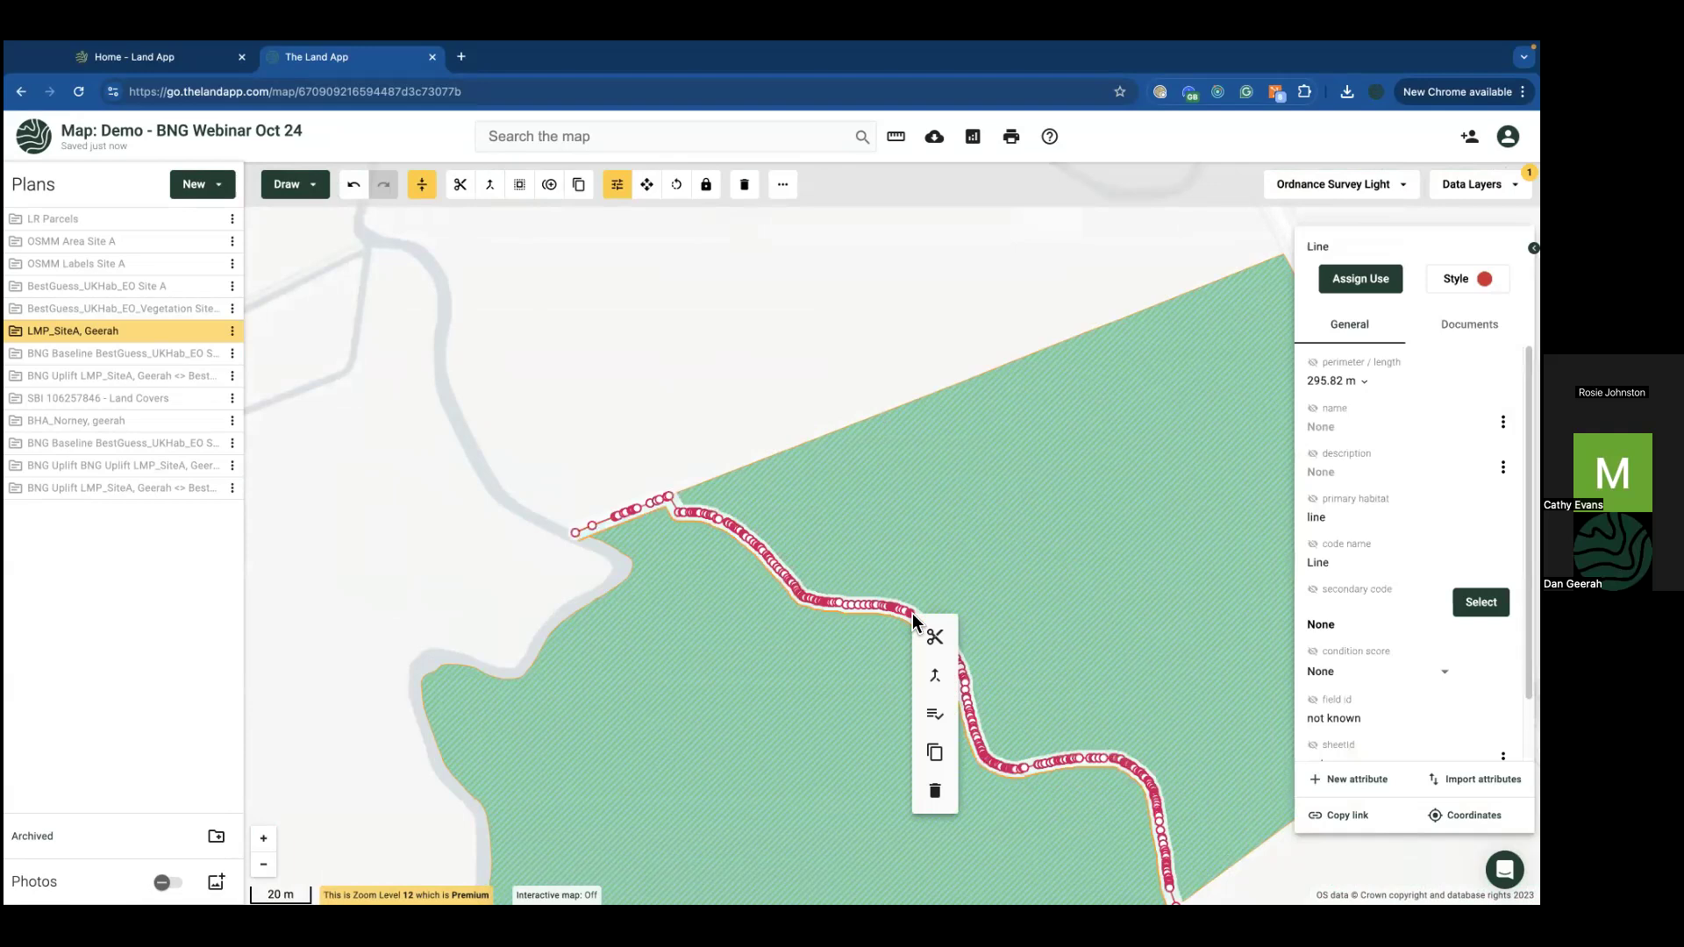
click(935, 793)
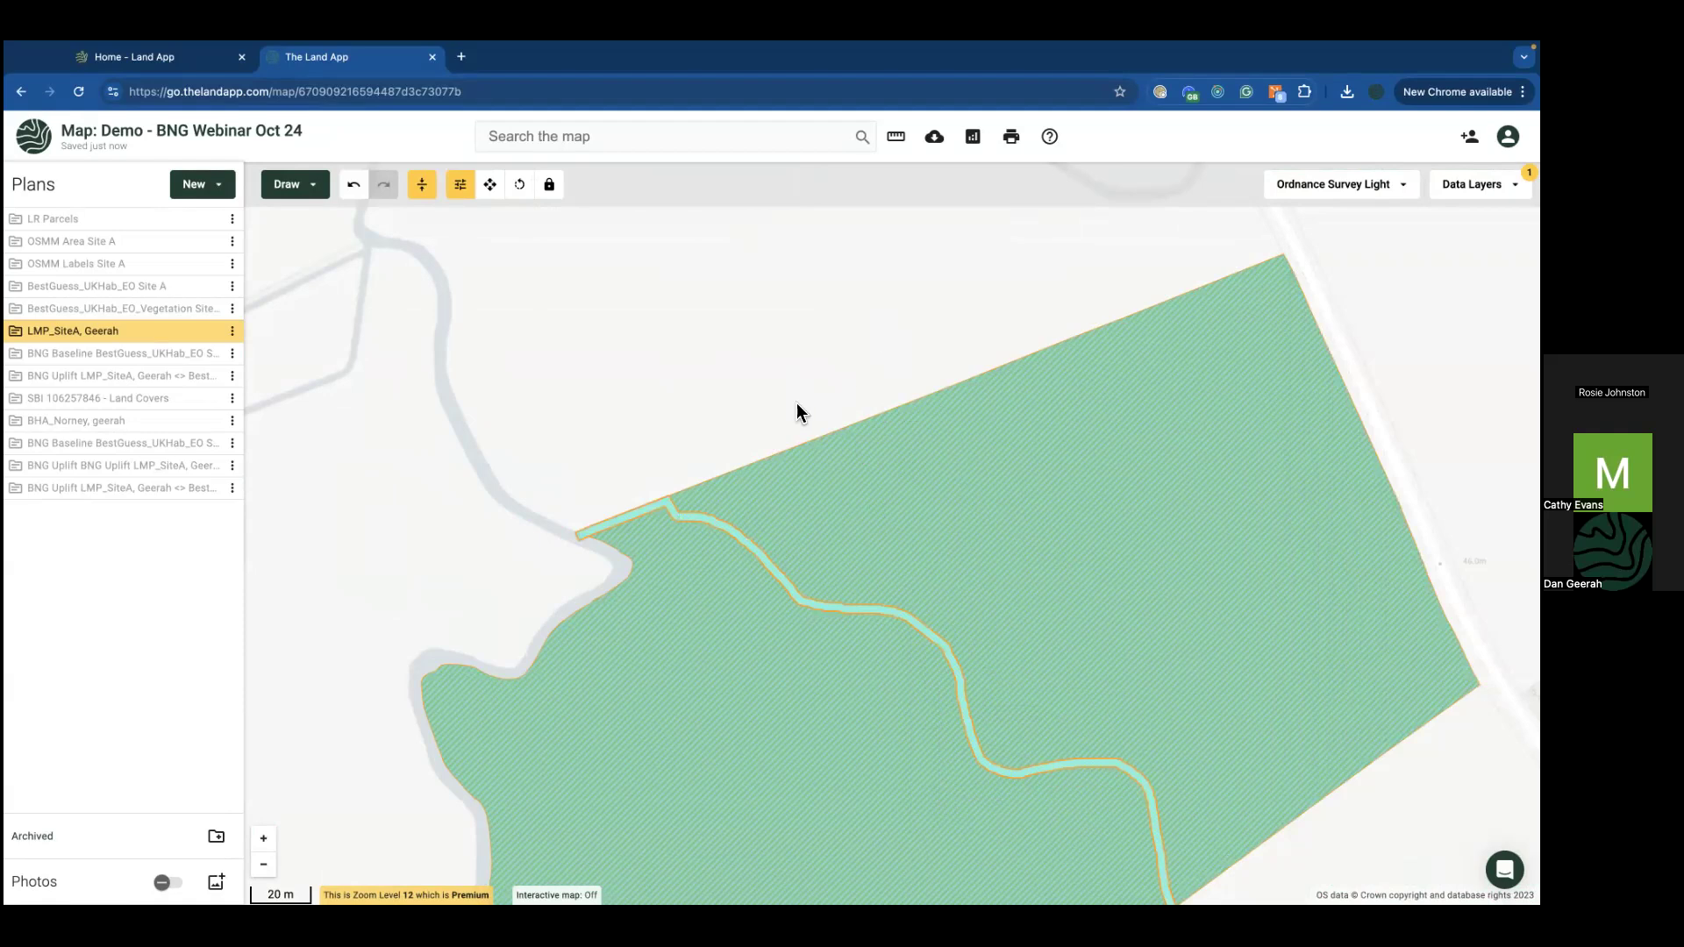
drag(639, 397, 710, 308)
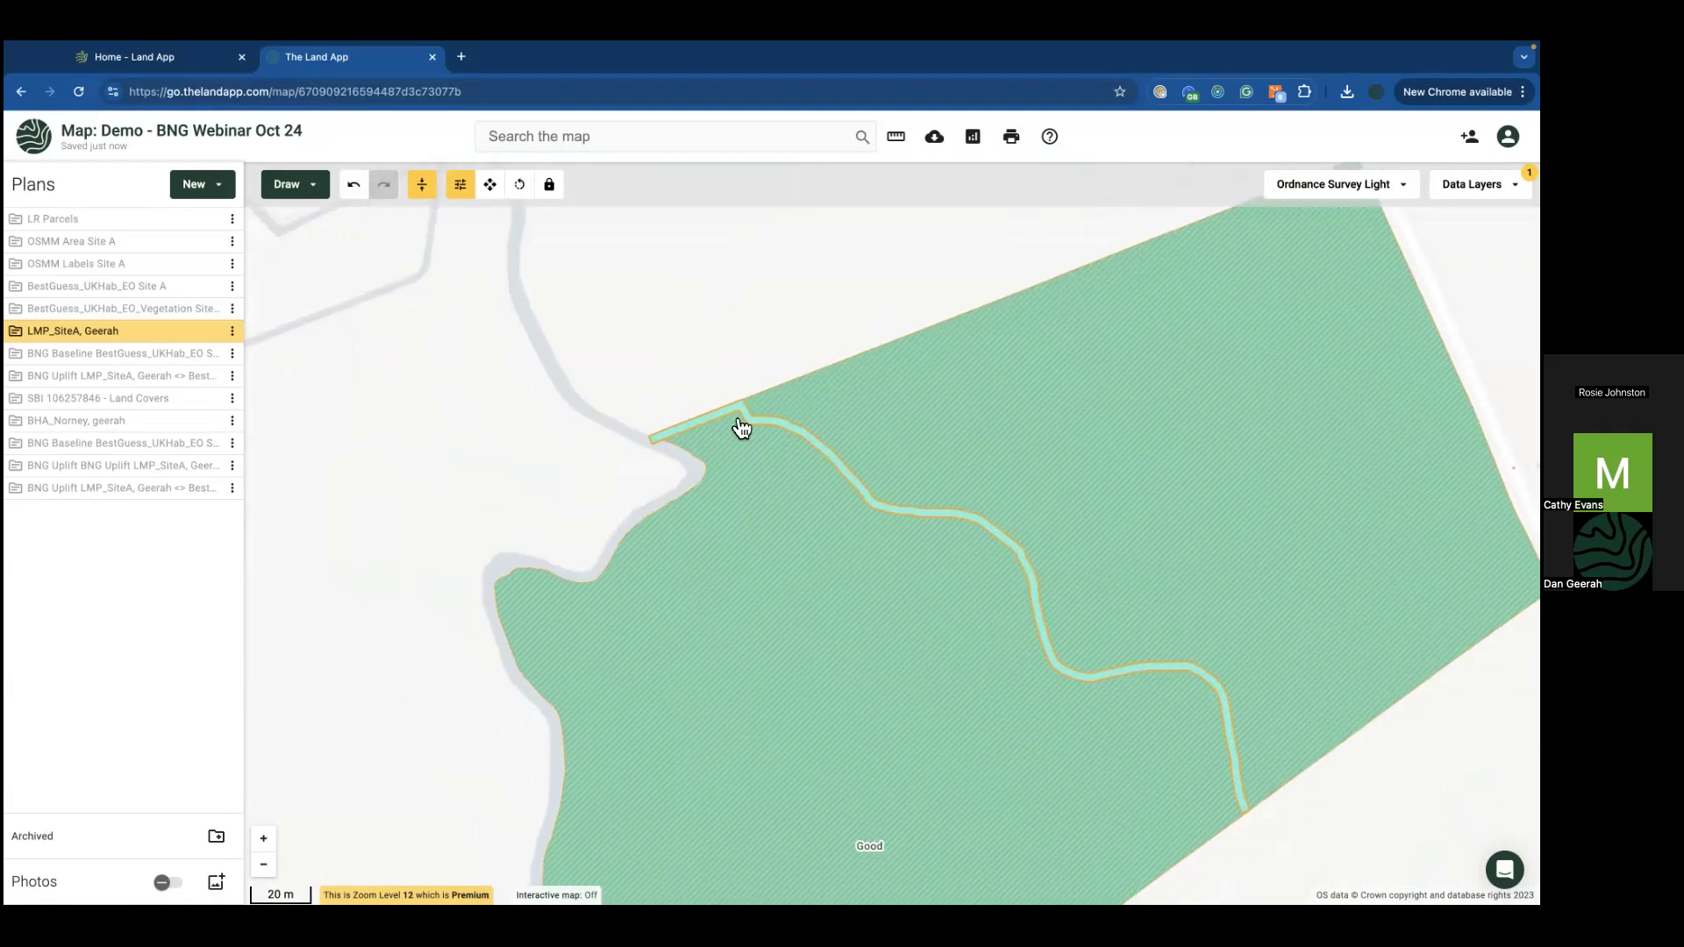
scroll(696, 444, up, 2)
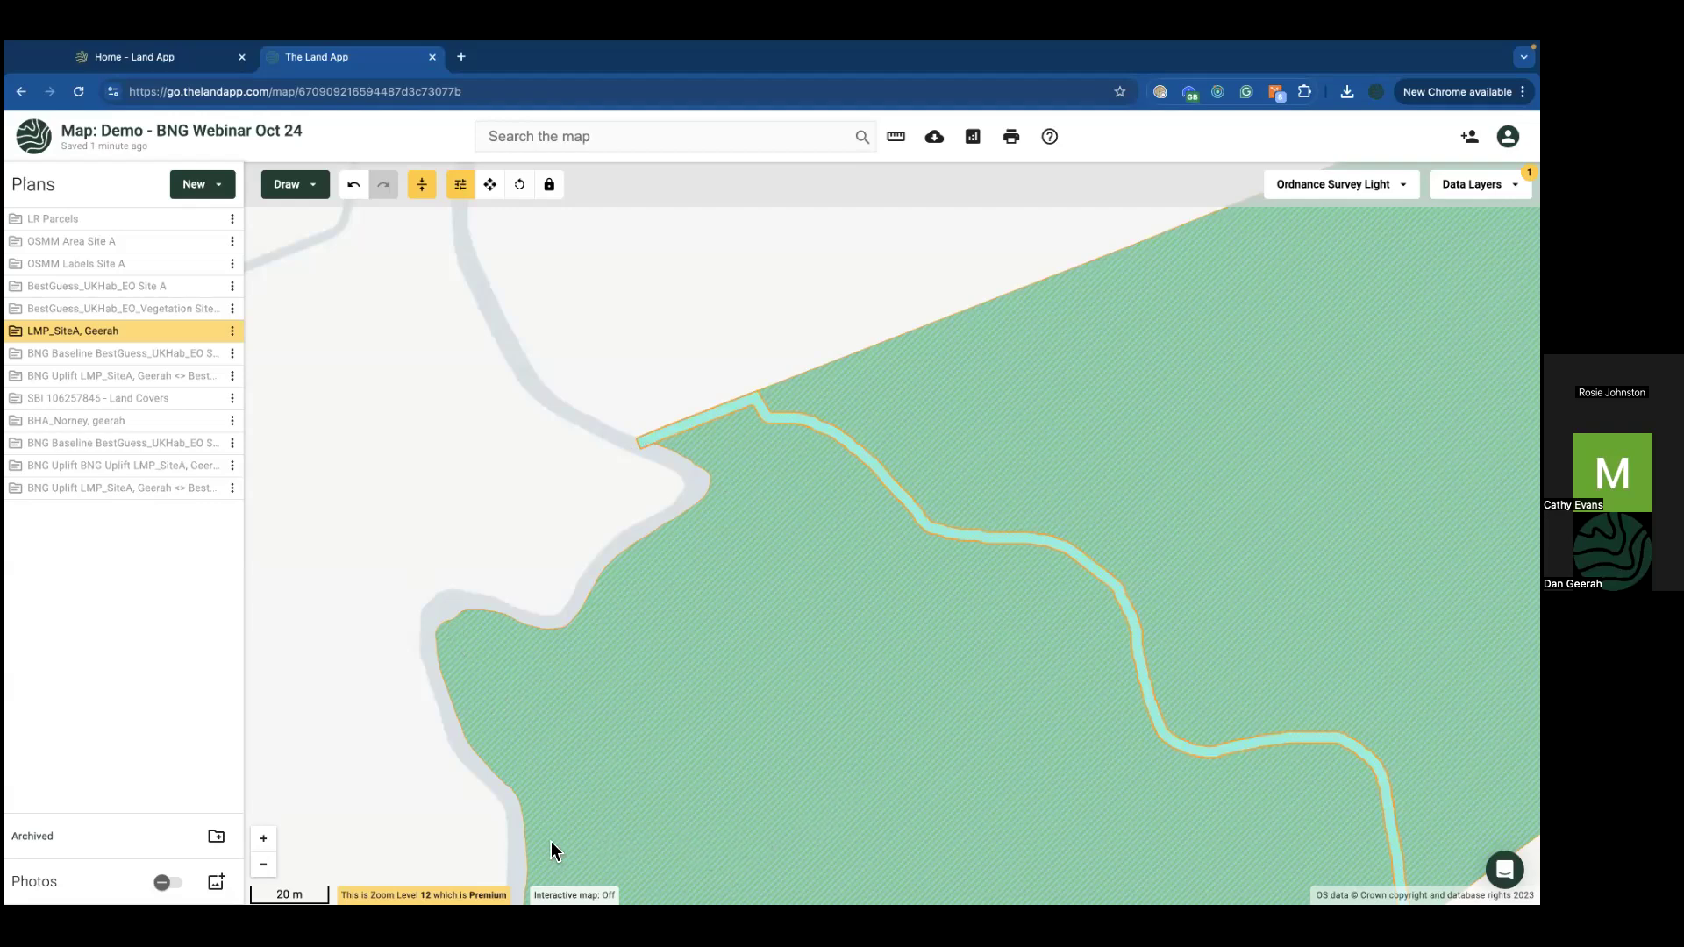
mouse_move(1048, 46)
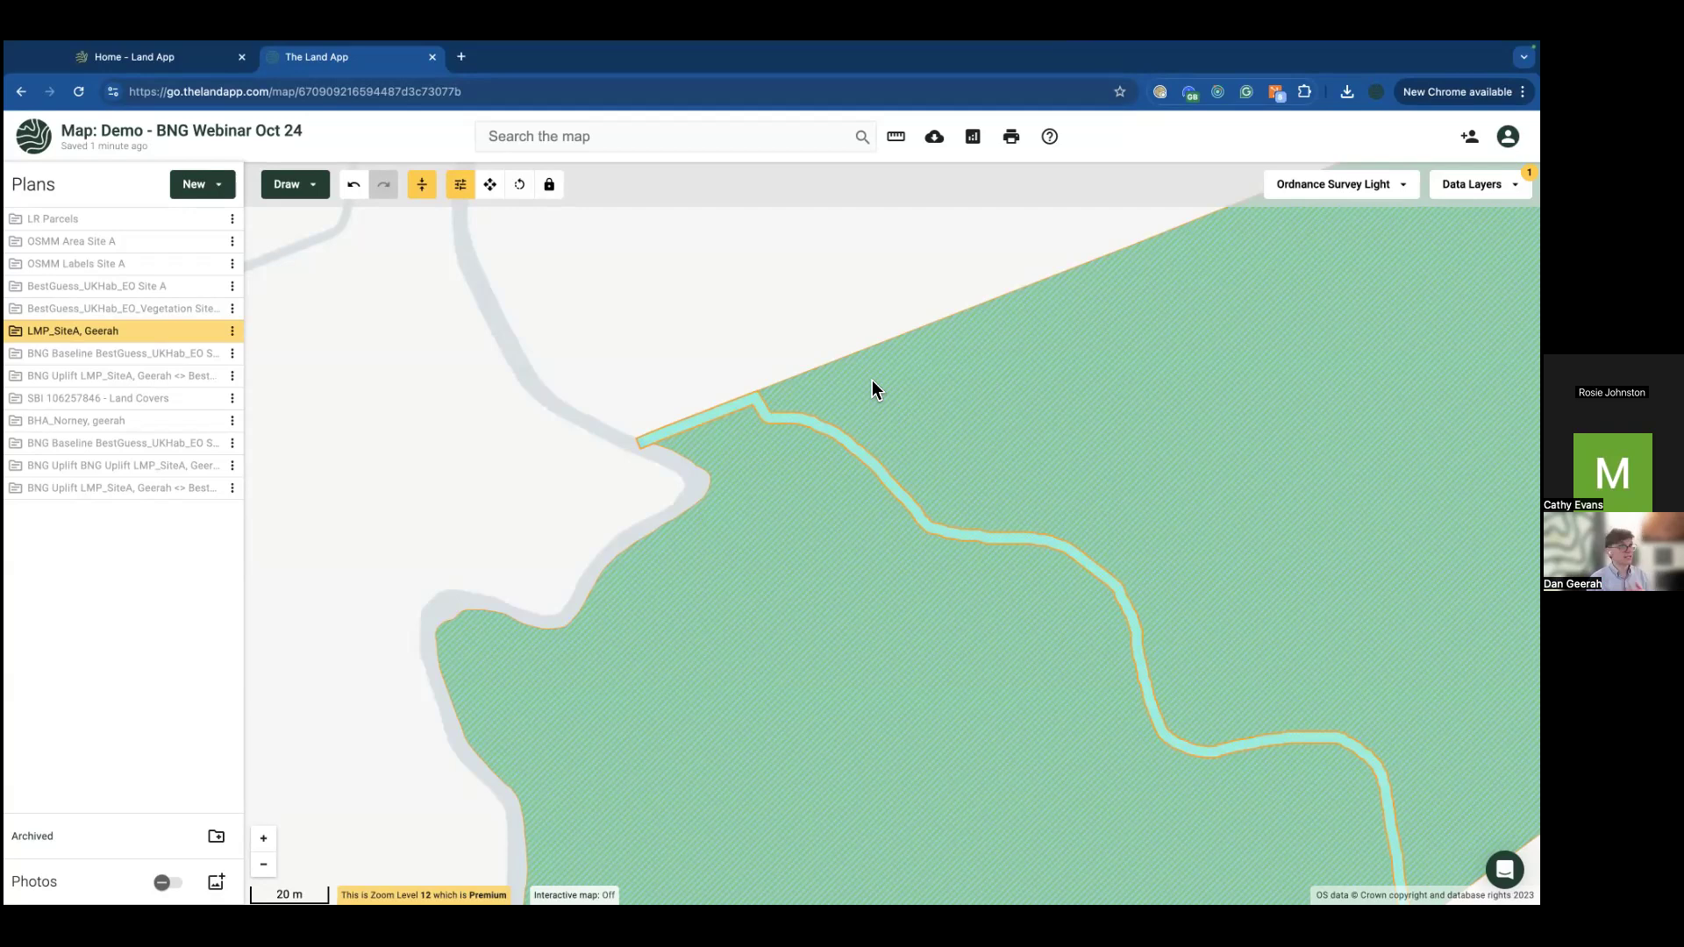
click(91, 57)
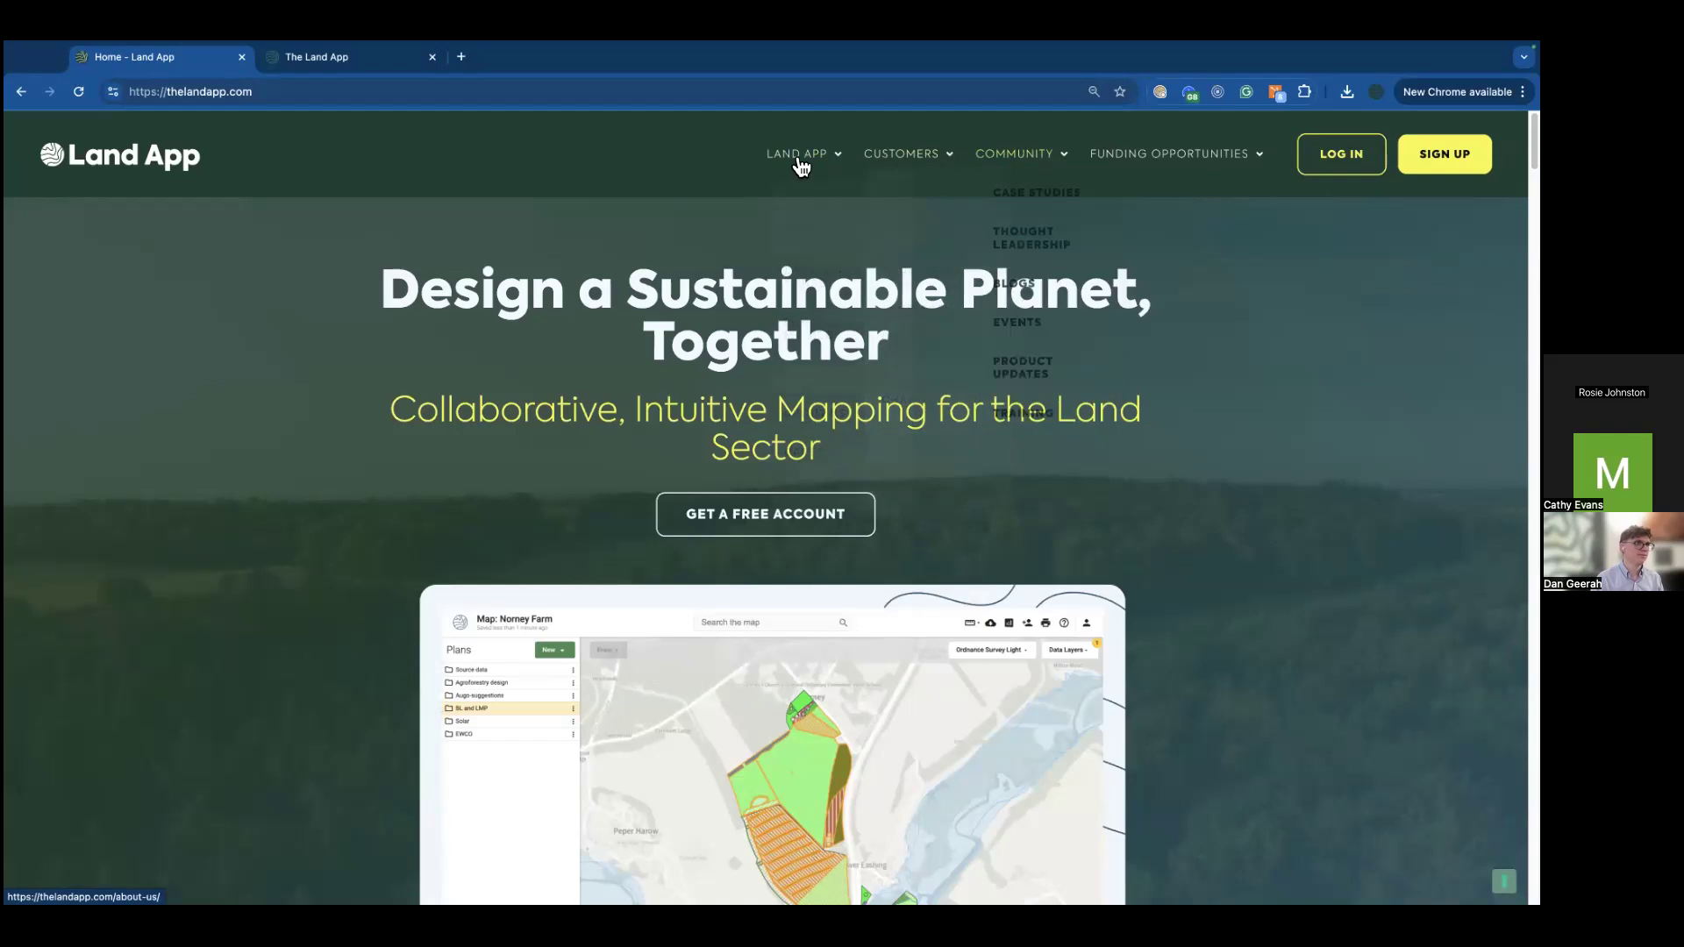
Step: Visit the Land App Contact page and then the About Us page
mouse_move(797, 157)
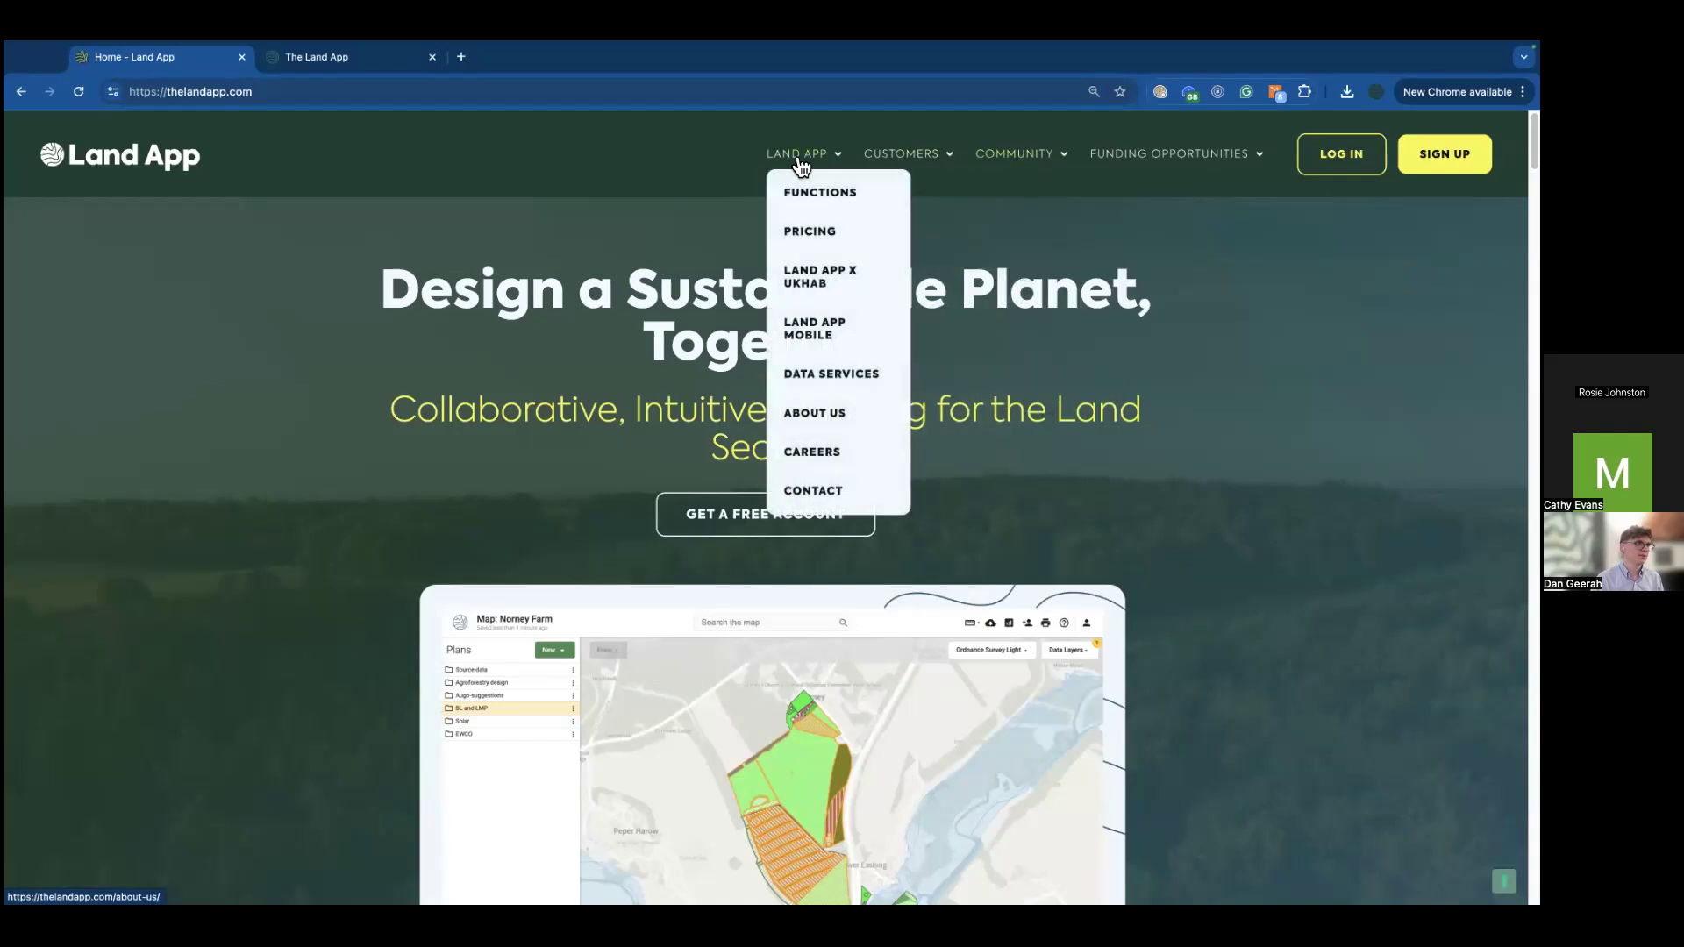
click(800, 502)
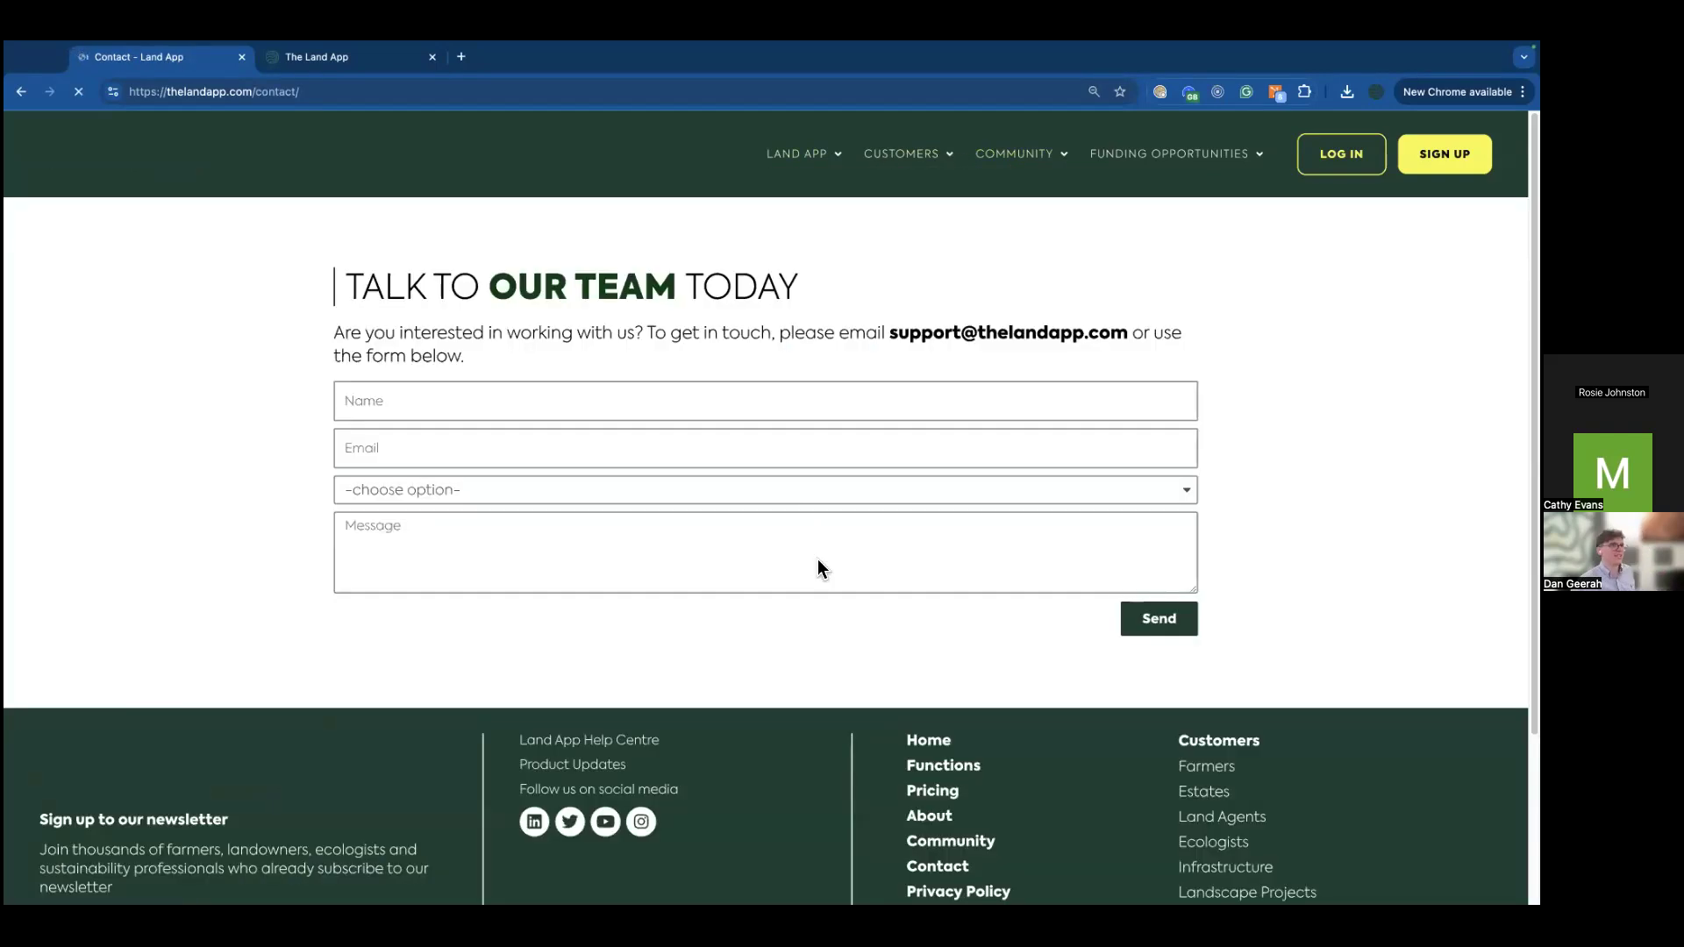
mouse_move(925, 169)
click(967, 405)
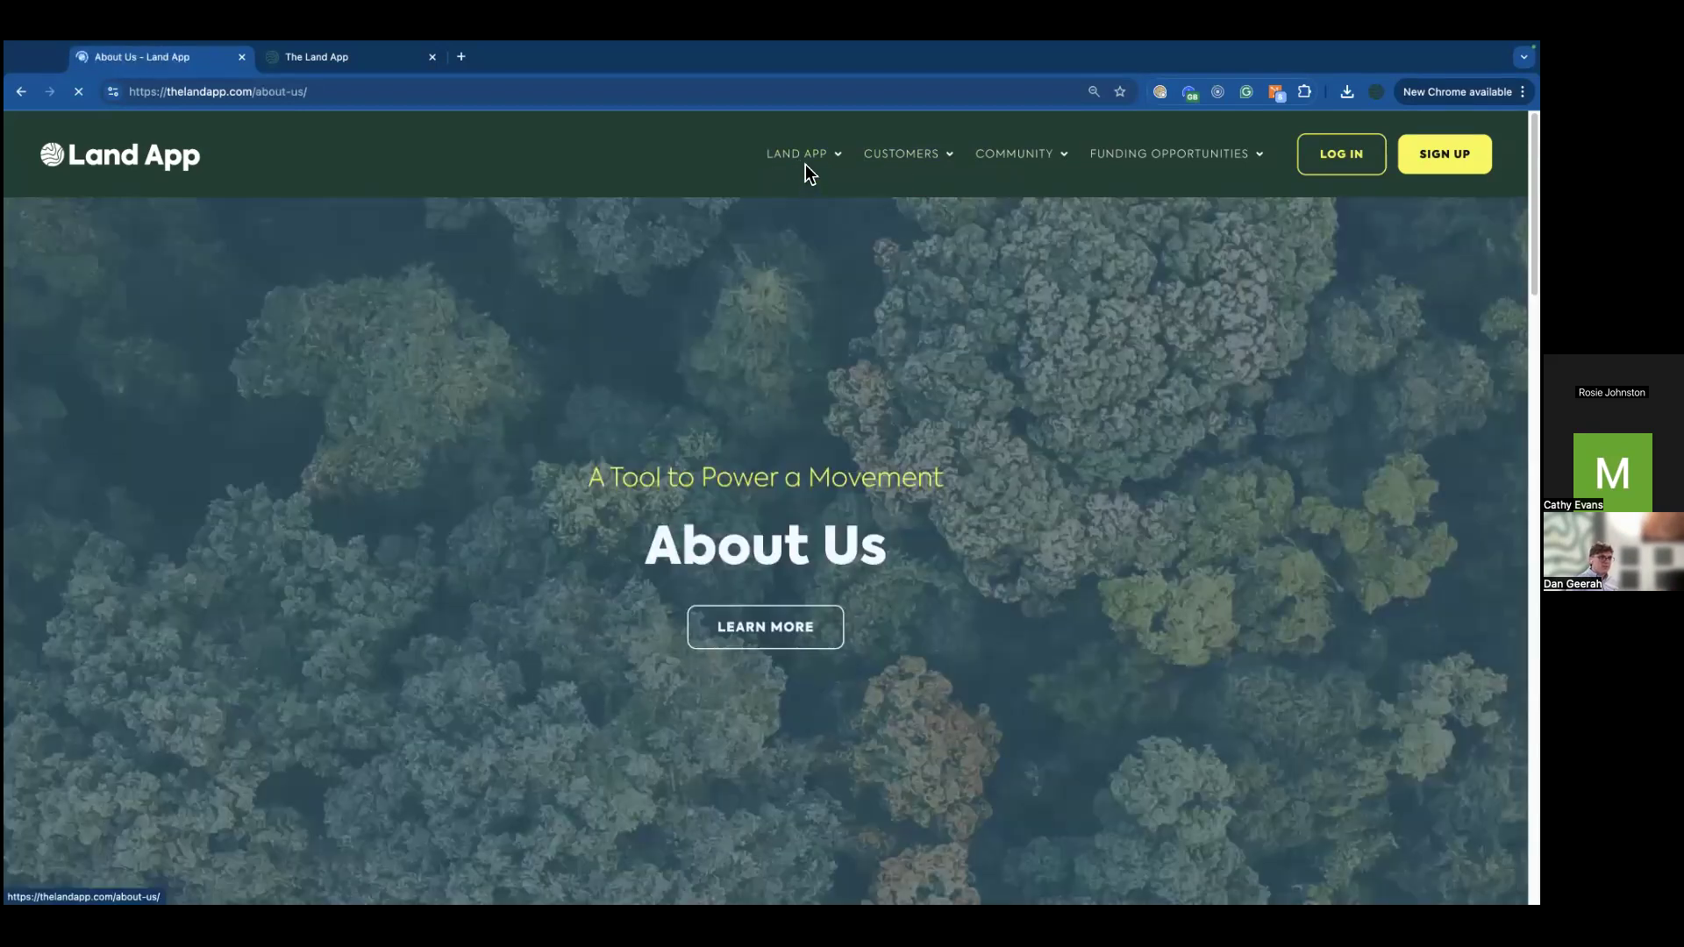
Step: Open the Land App X UKHab page and scroll through its key features
mouse_move(805, 162)
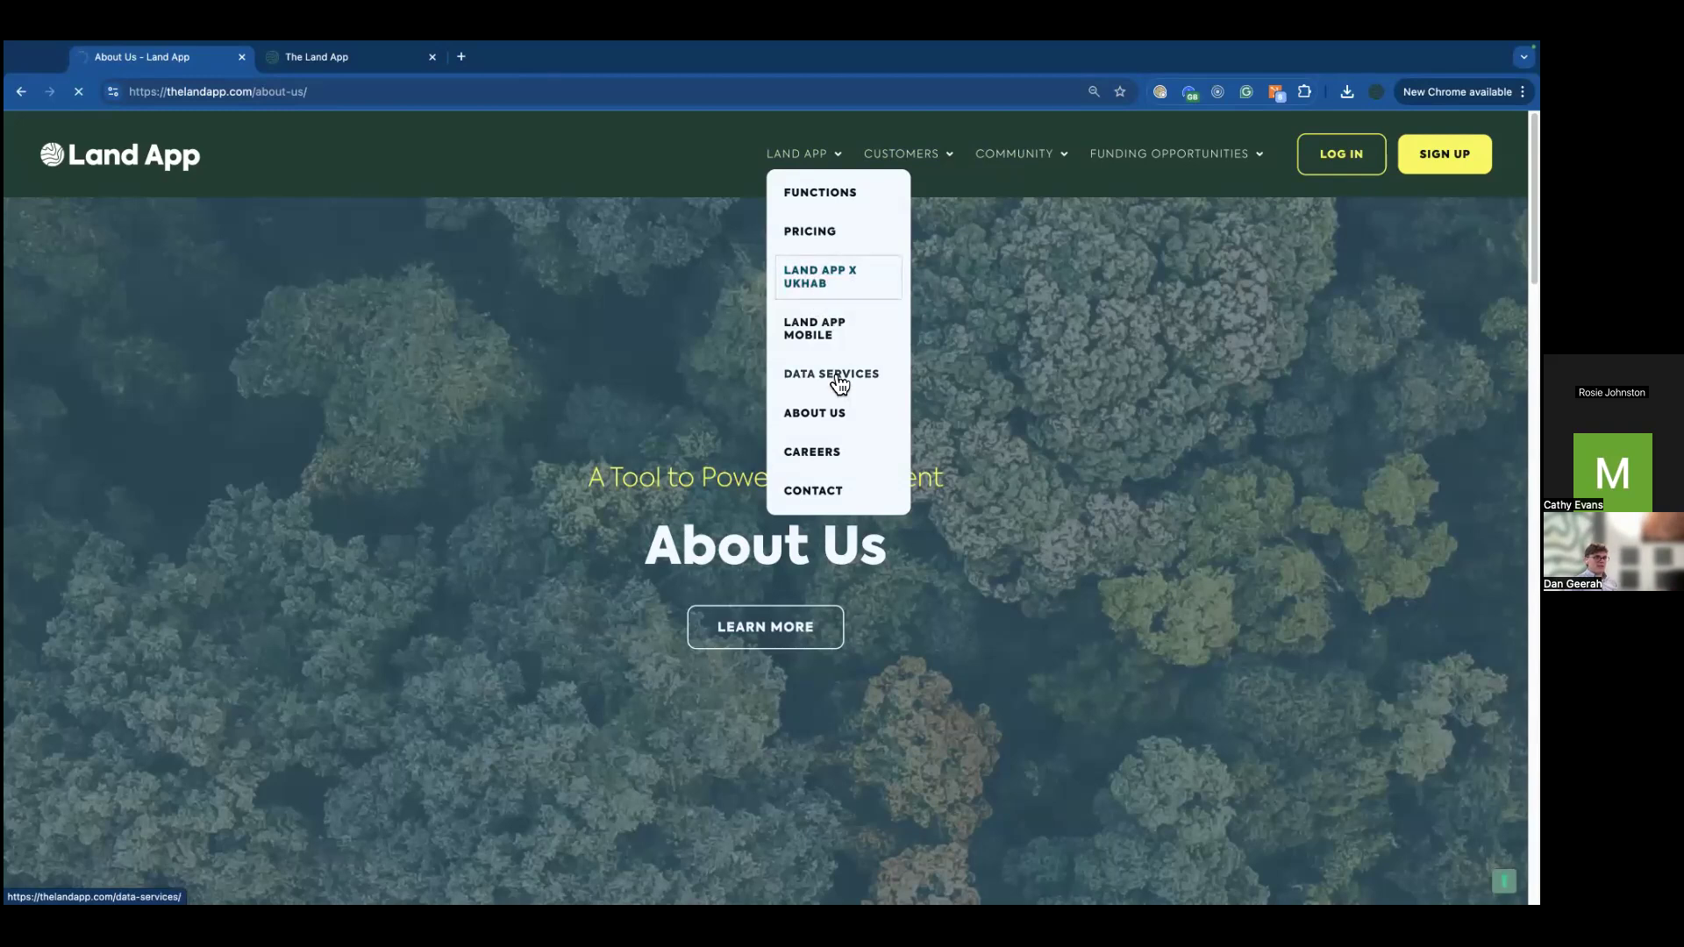
click(824, 284)
scroll(813, 551, down, 15)
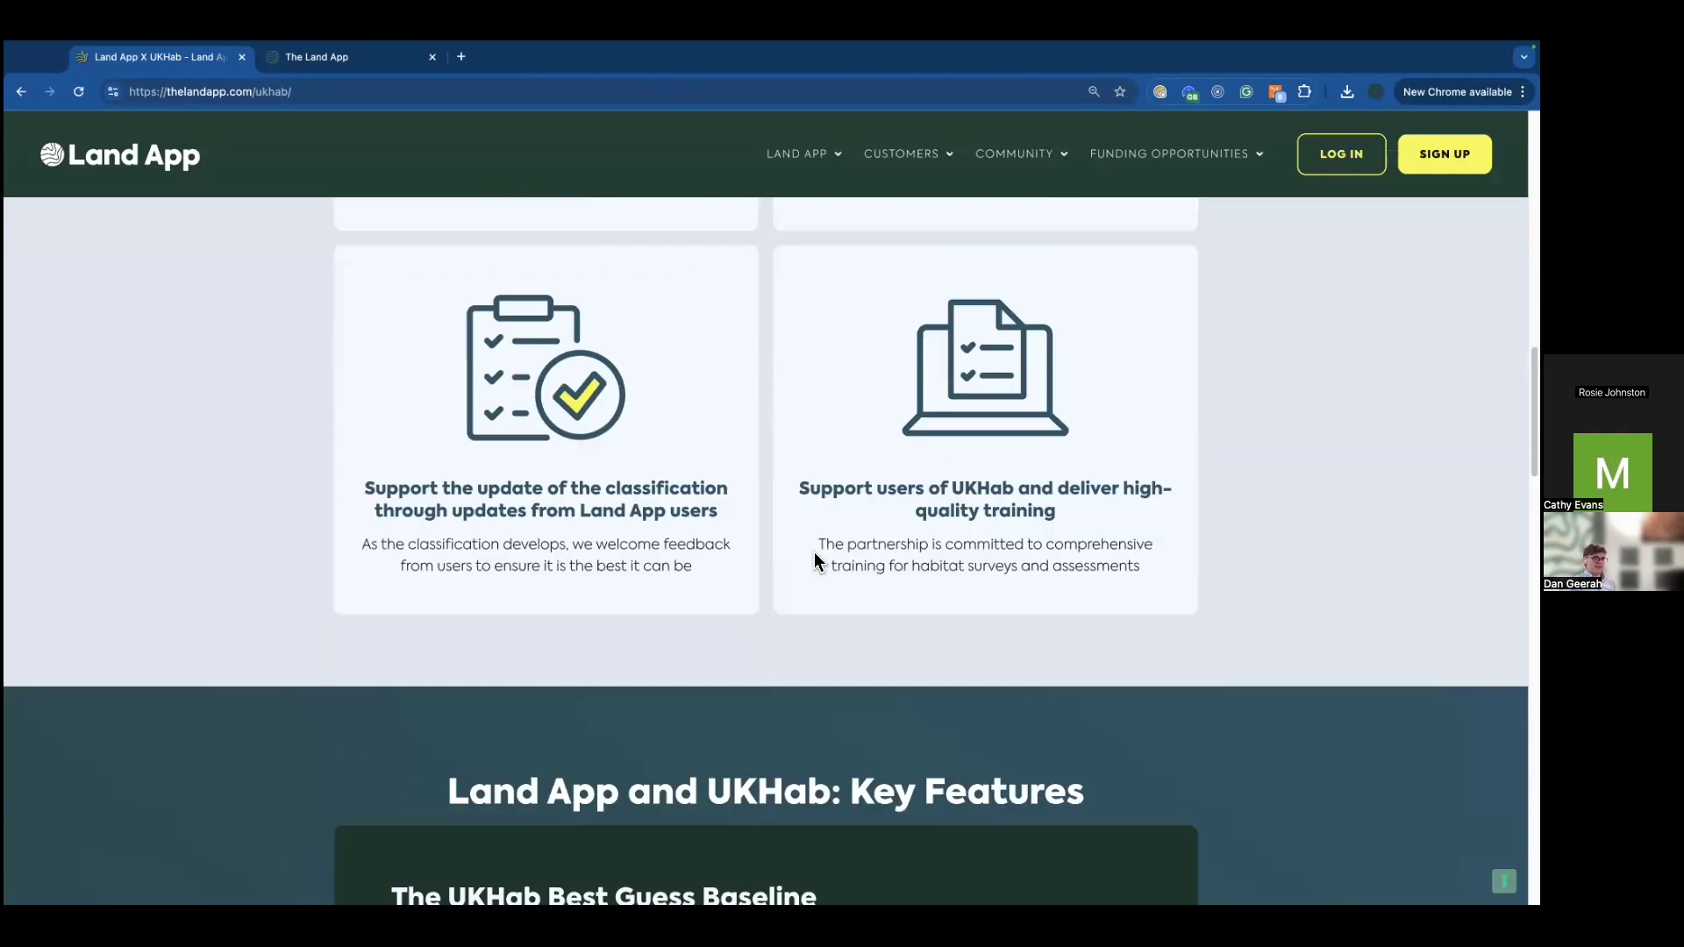
scroll(818, 560, down, 15)
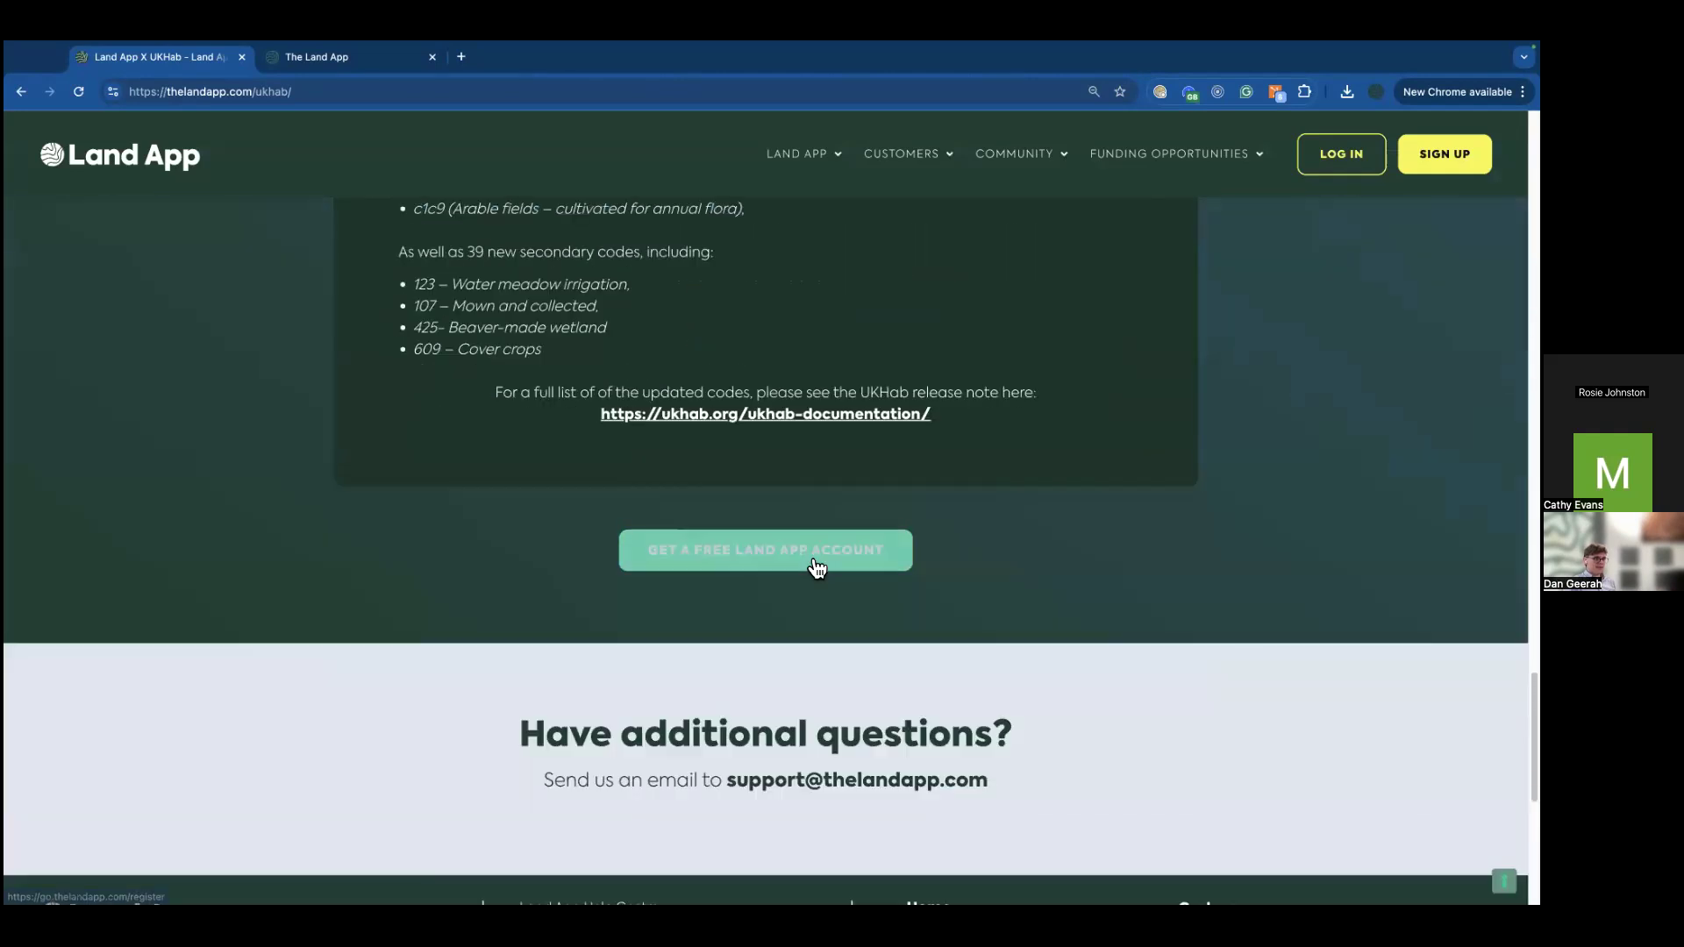
scroll(812, 554, down, 2)
scroll(812, 555, down, 4)
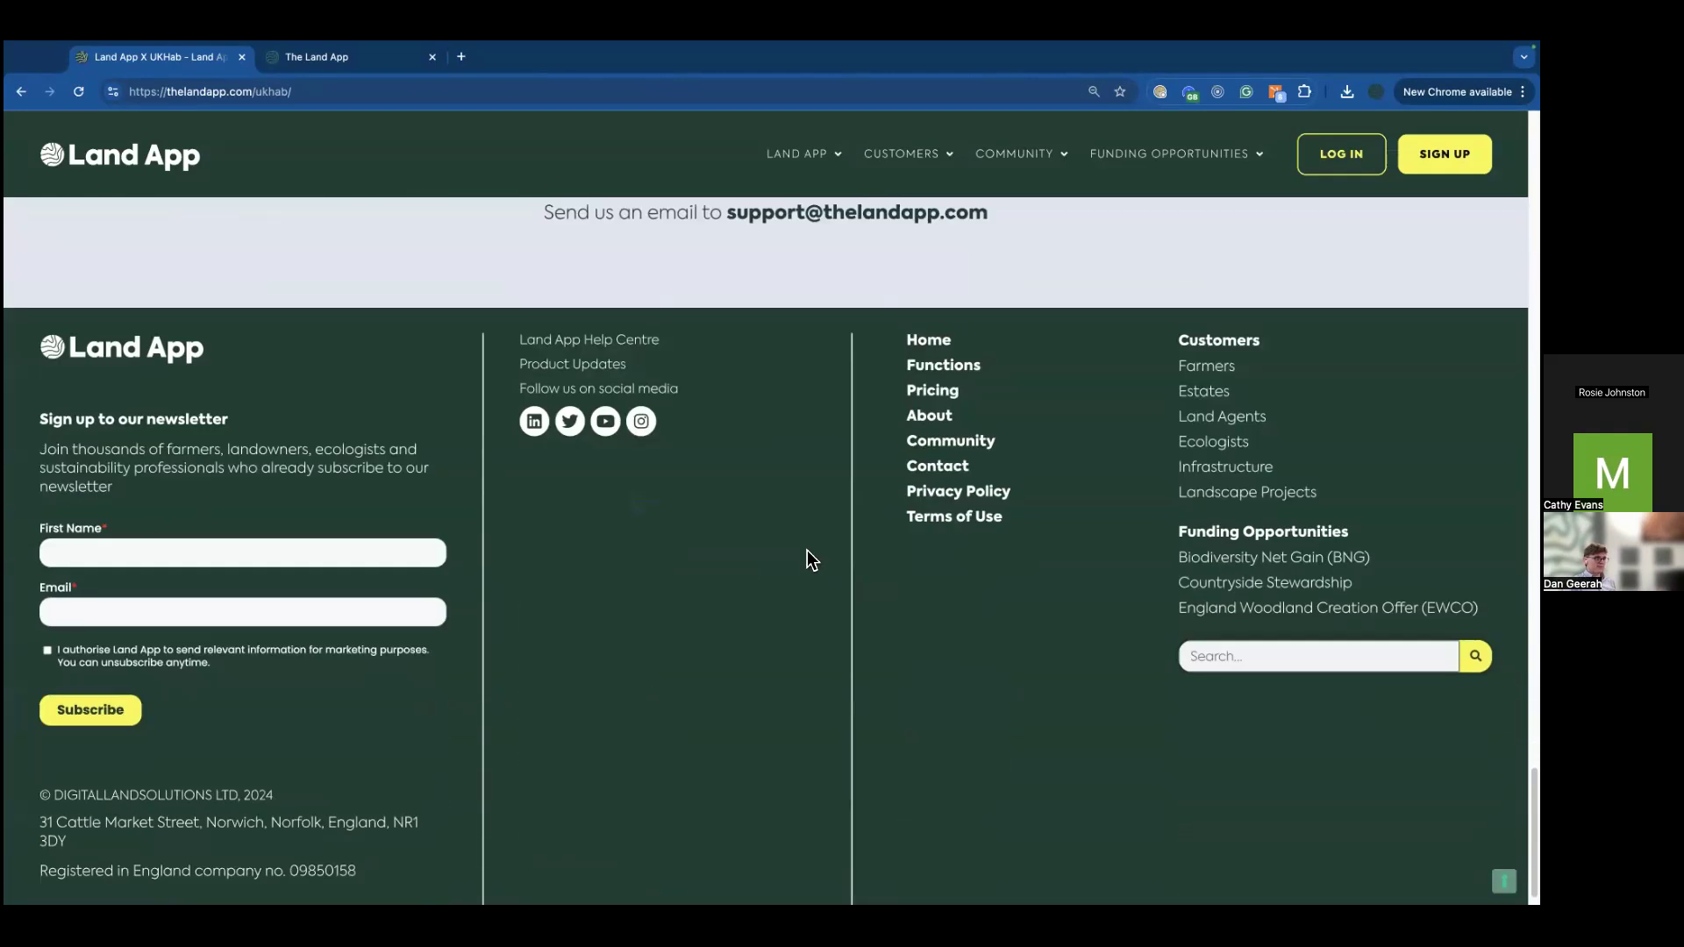
scroll(680, 451, up, 5)
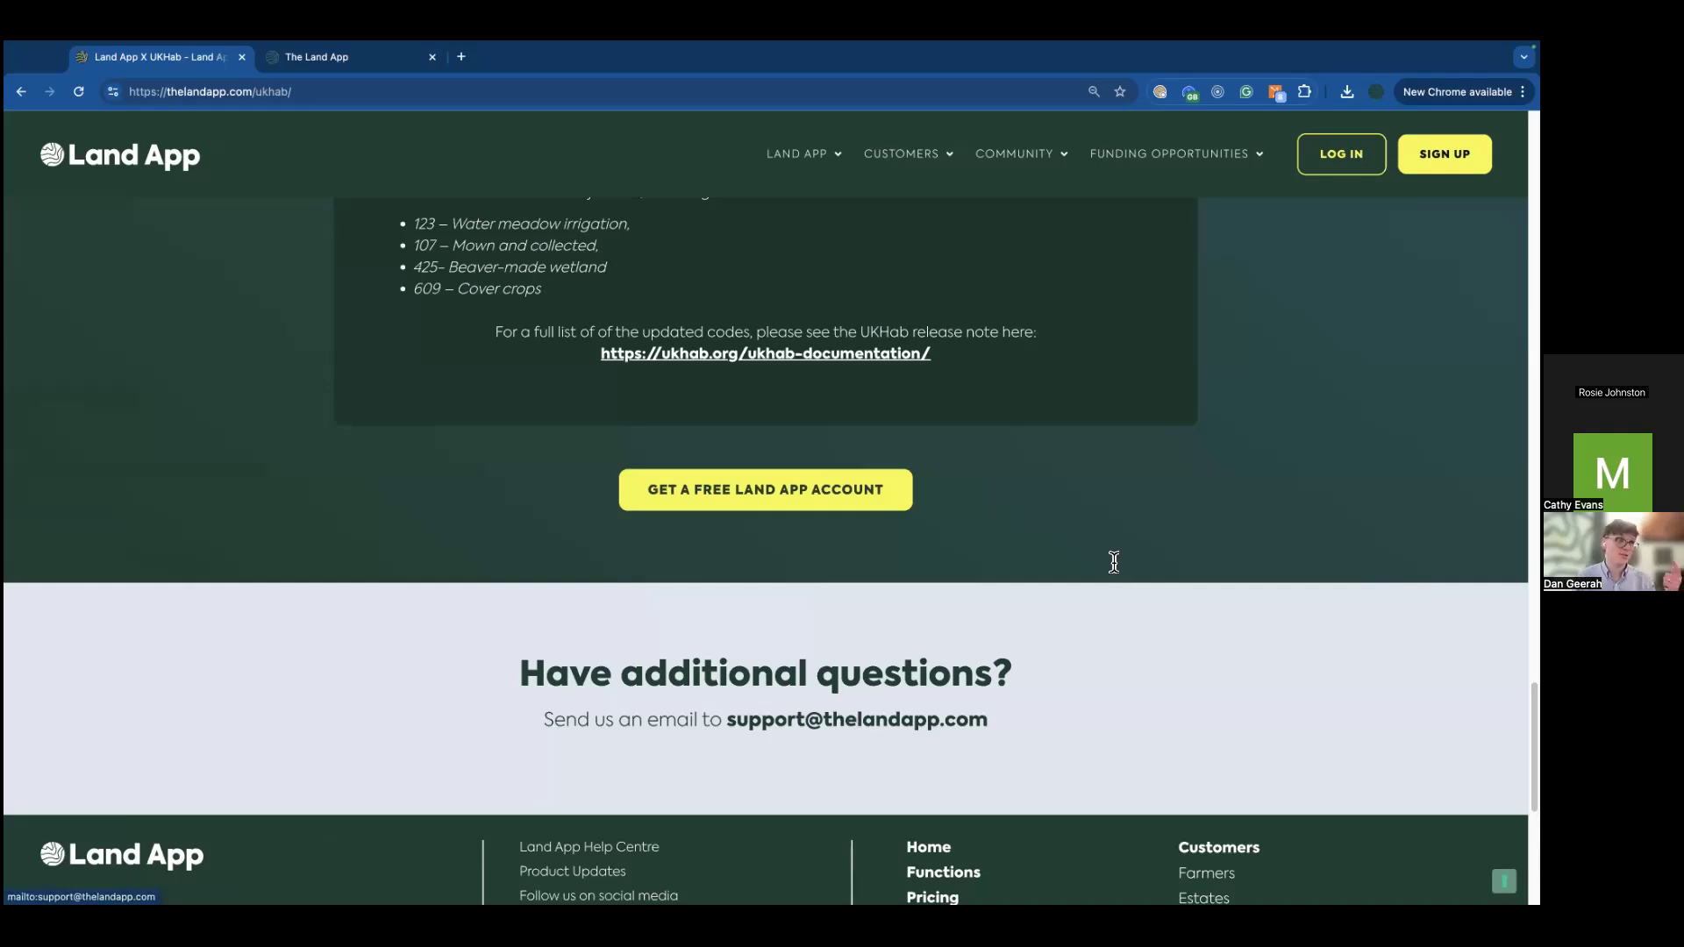
Step: Switch back to 'The Land App' browser tab showing the BNG Webinar map
click(342, 56)
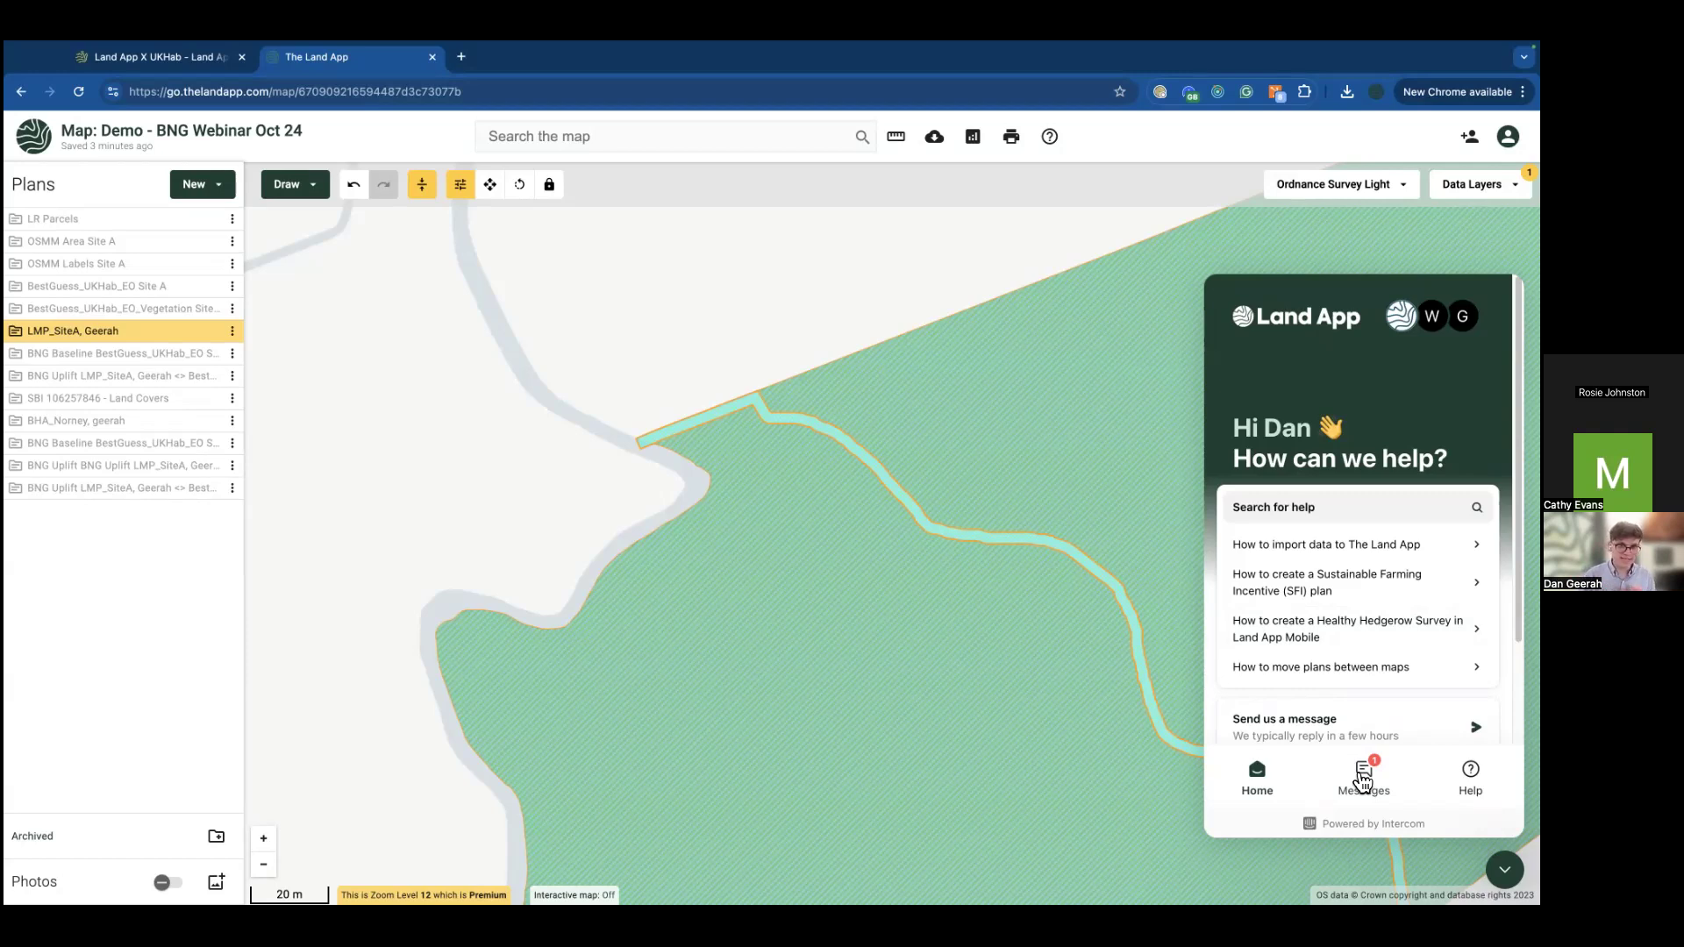
mouse_move(211, 309)
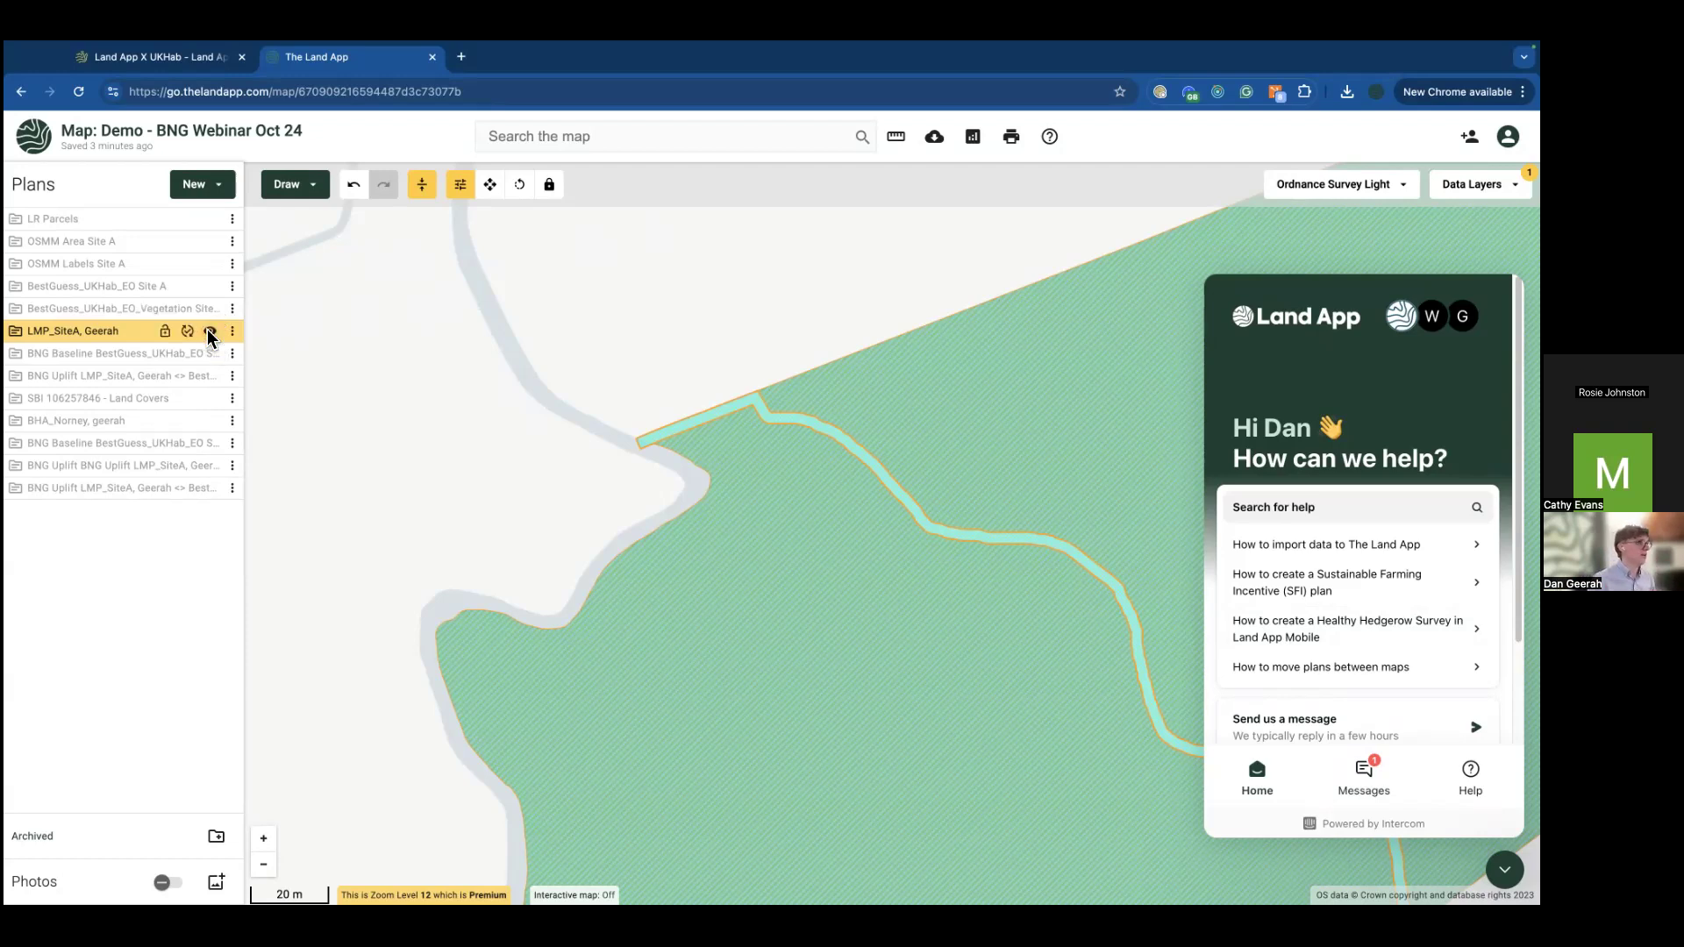
Step: Swap LMP_SiteA for the BestGuess_UKHab_EO baseline and run the Auto-populate BNG Metric Calculator on it
click(209, 331)
click(210, 287)
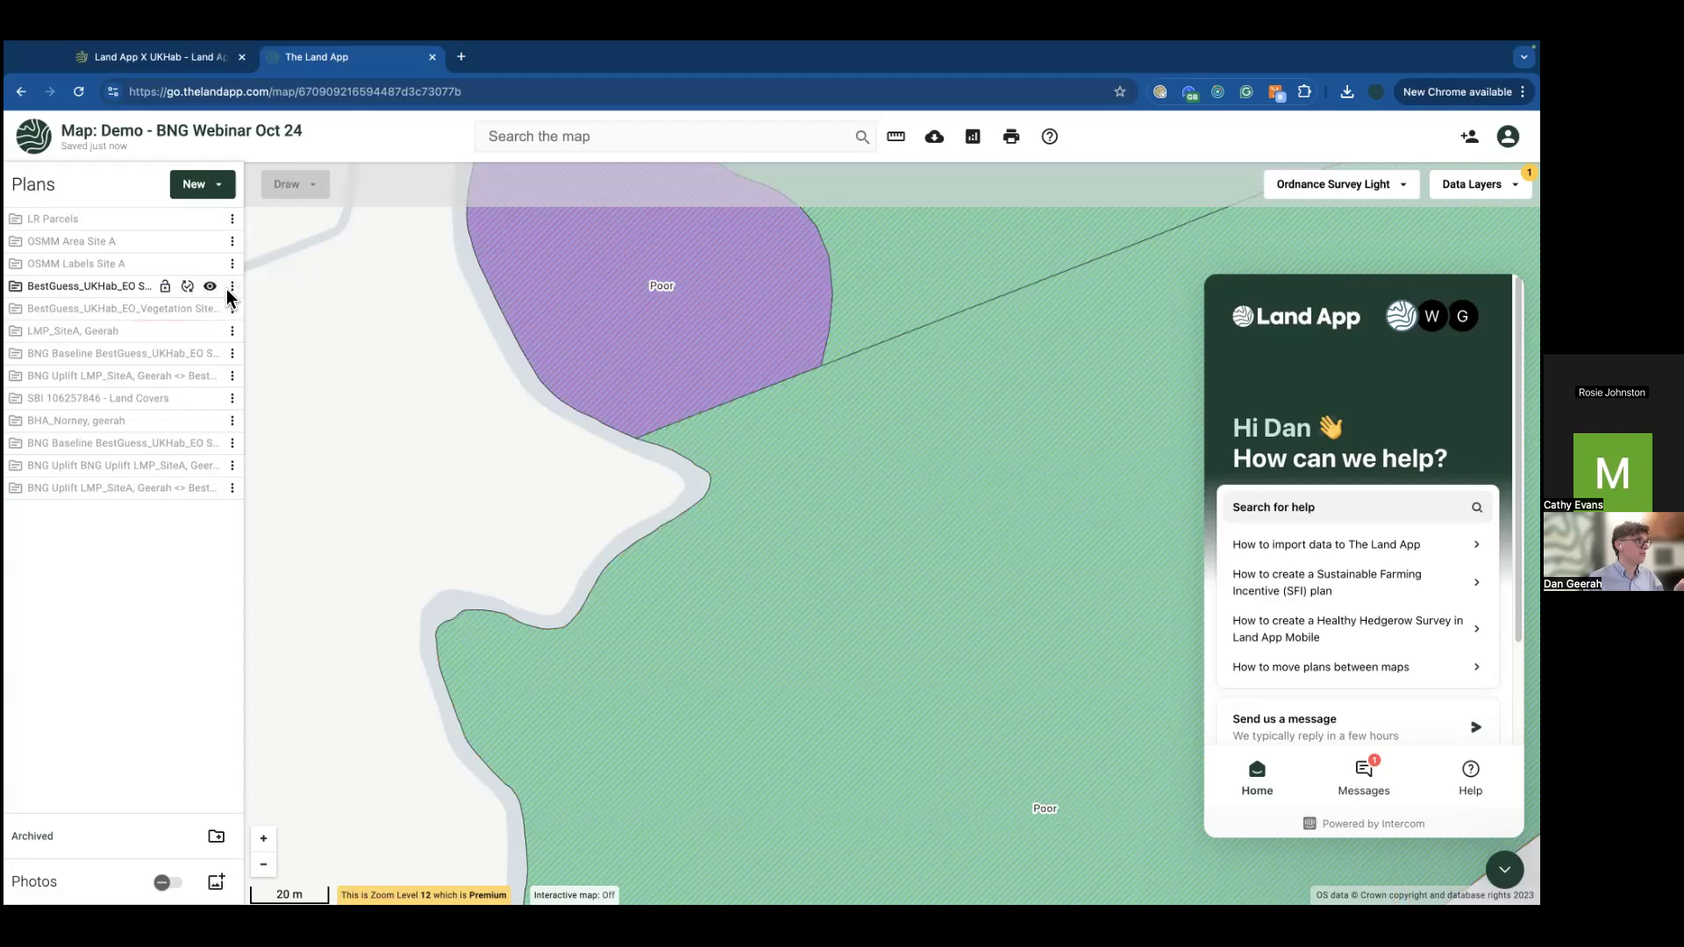
click(232, 288)
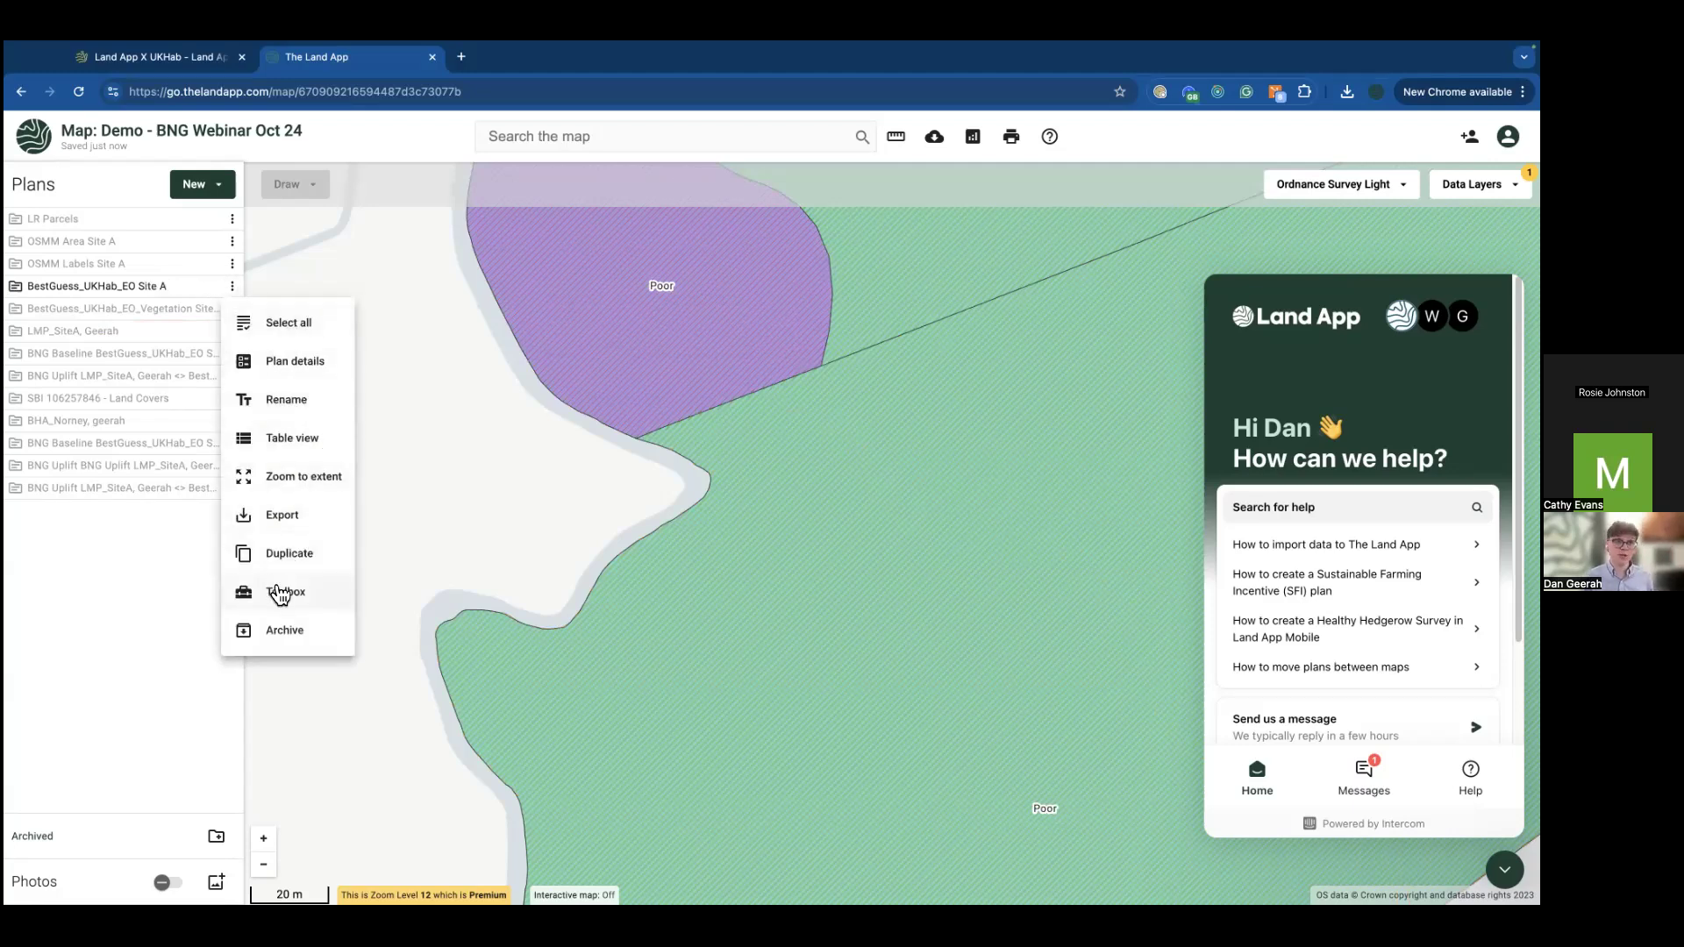
click(280, 593)
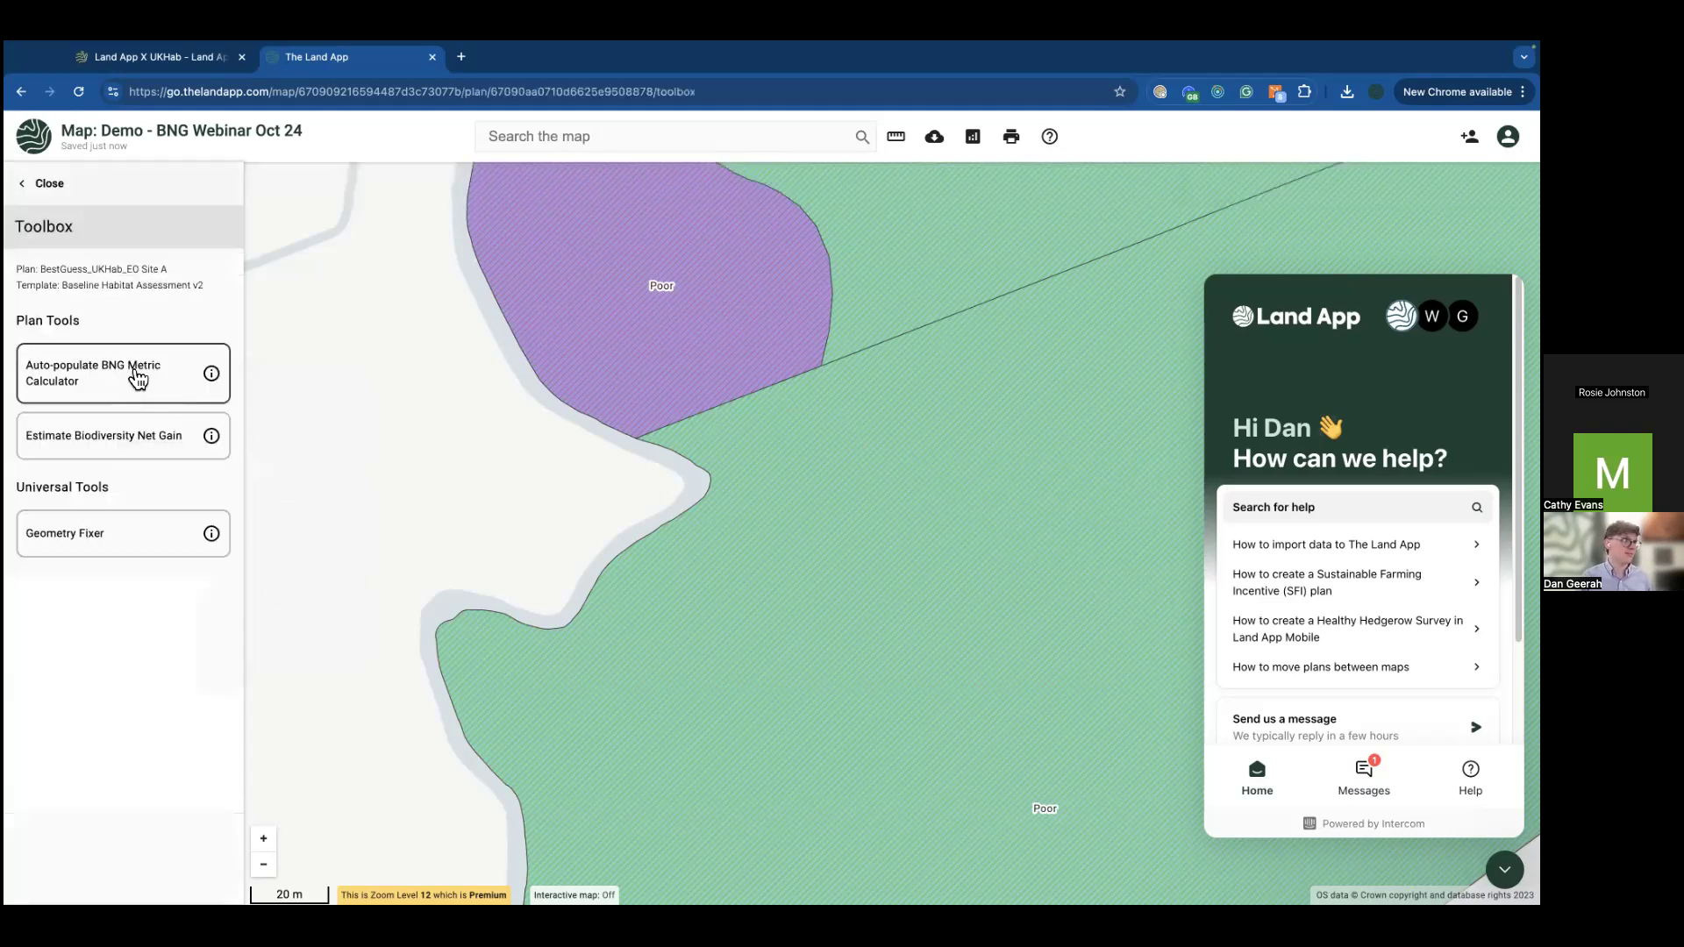
click(138, 378)
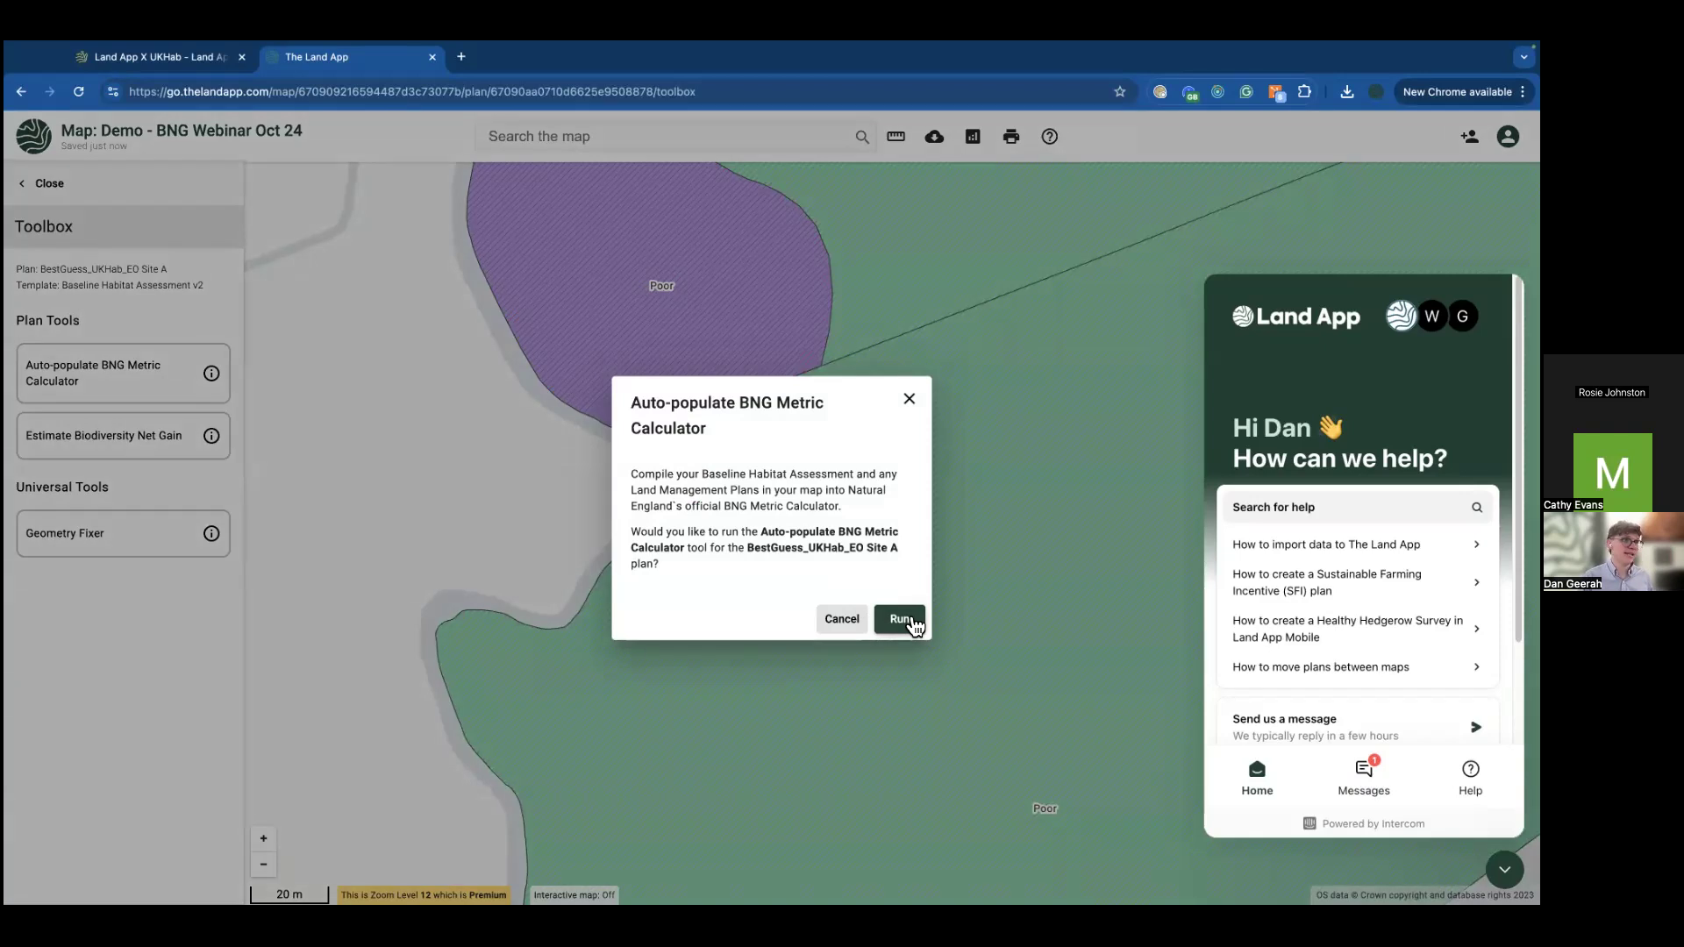
click(903, 620)
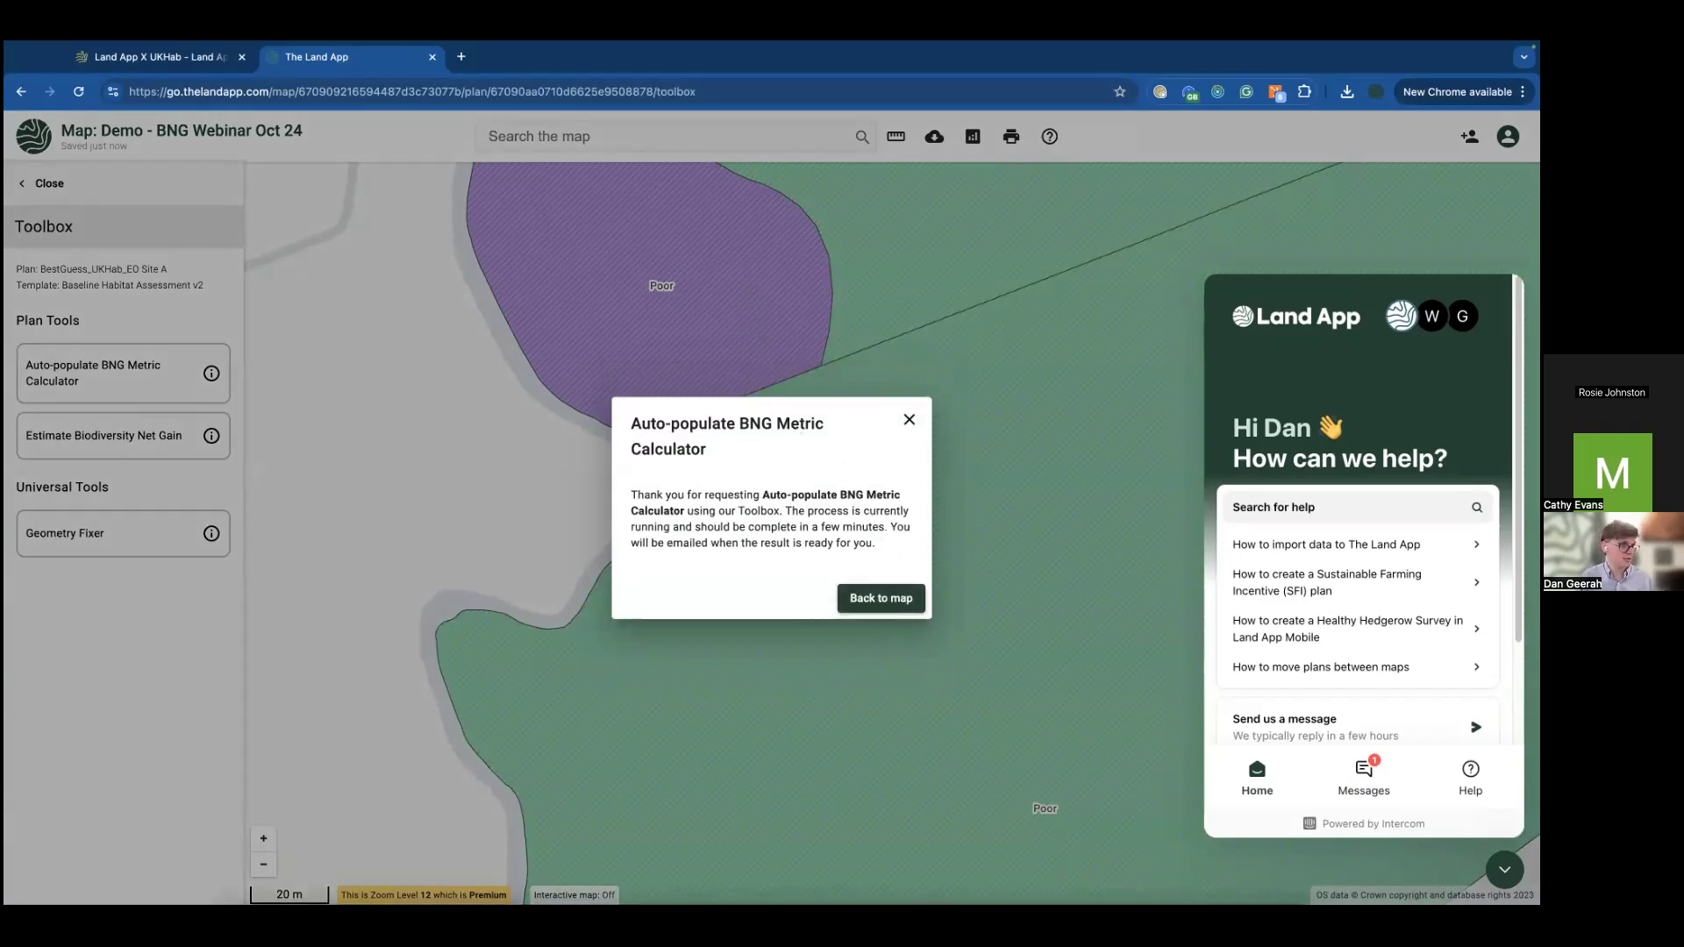
click(1110, 877)
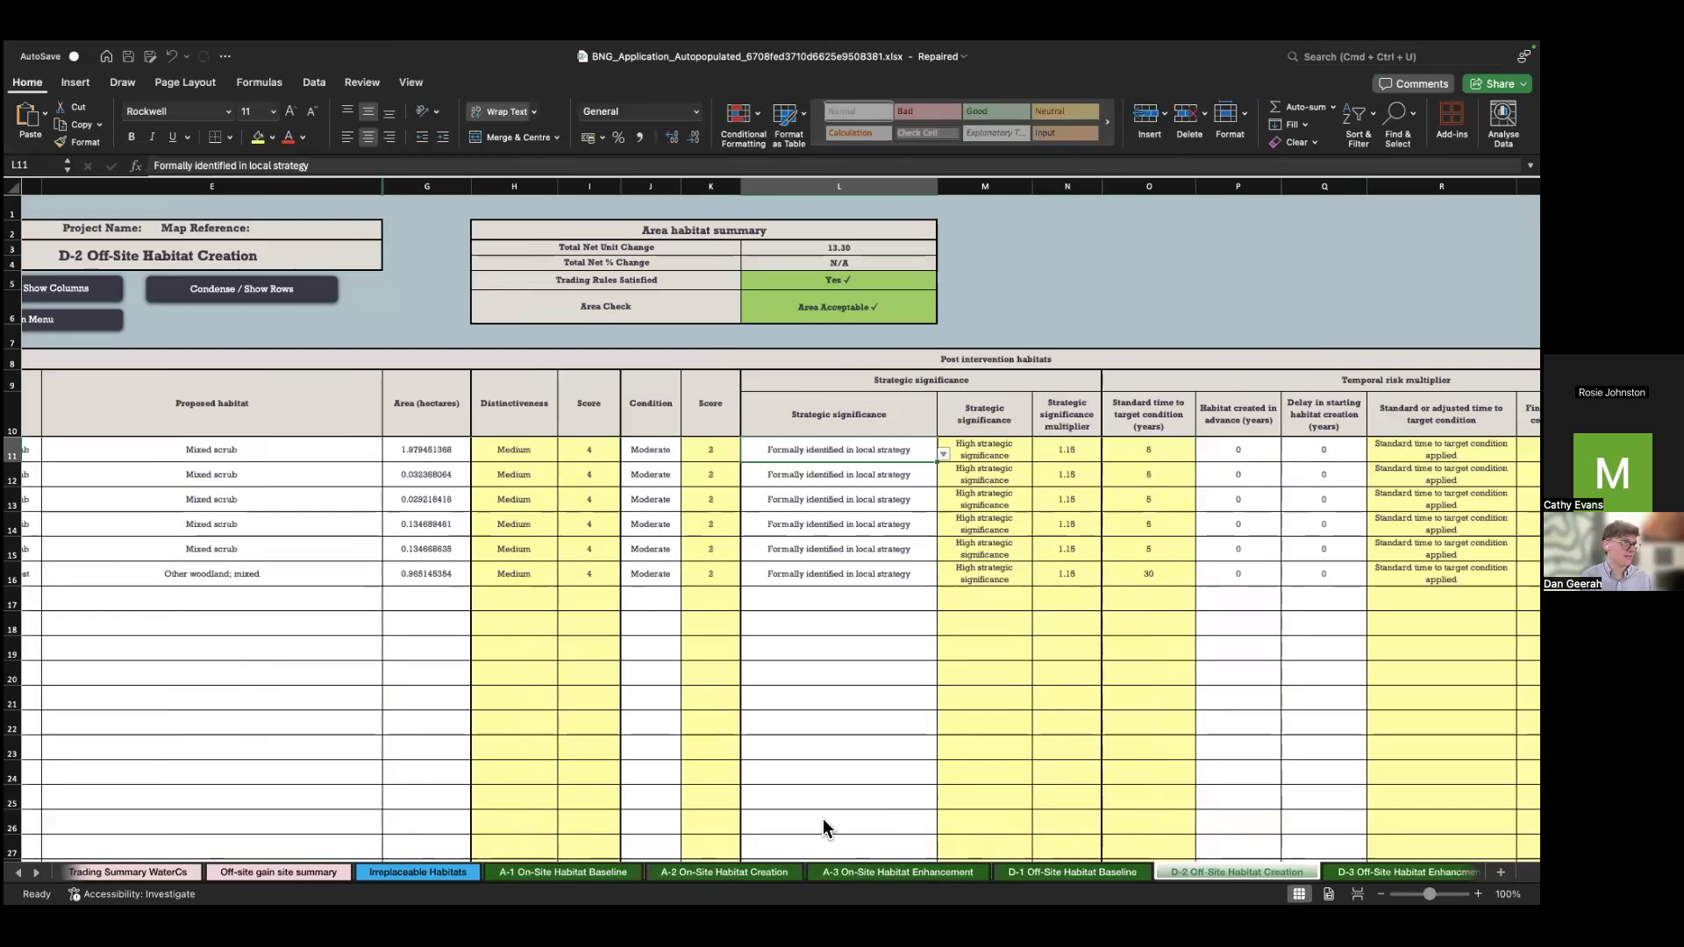
Step: View the D-1 Off-Site Habitat Baseline sheet of the autopopulated workbook, scrolling right
click(1126, 875)
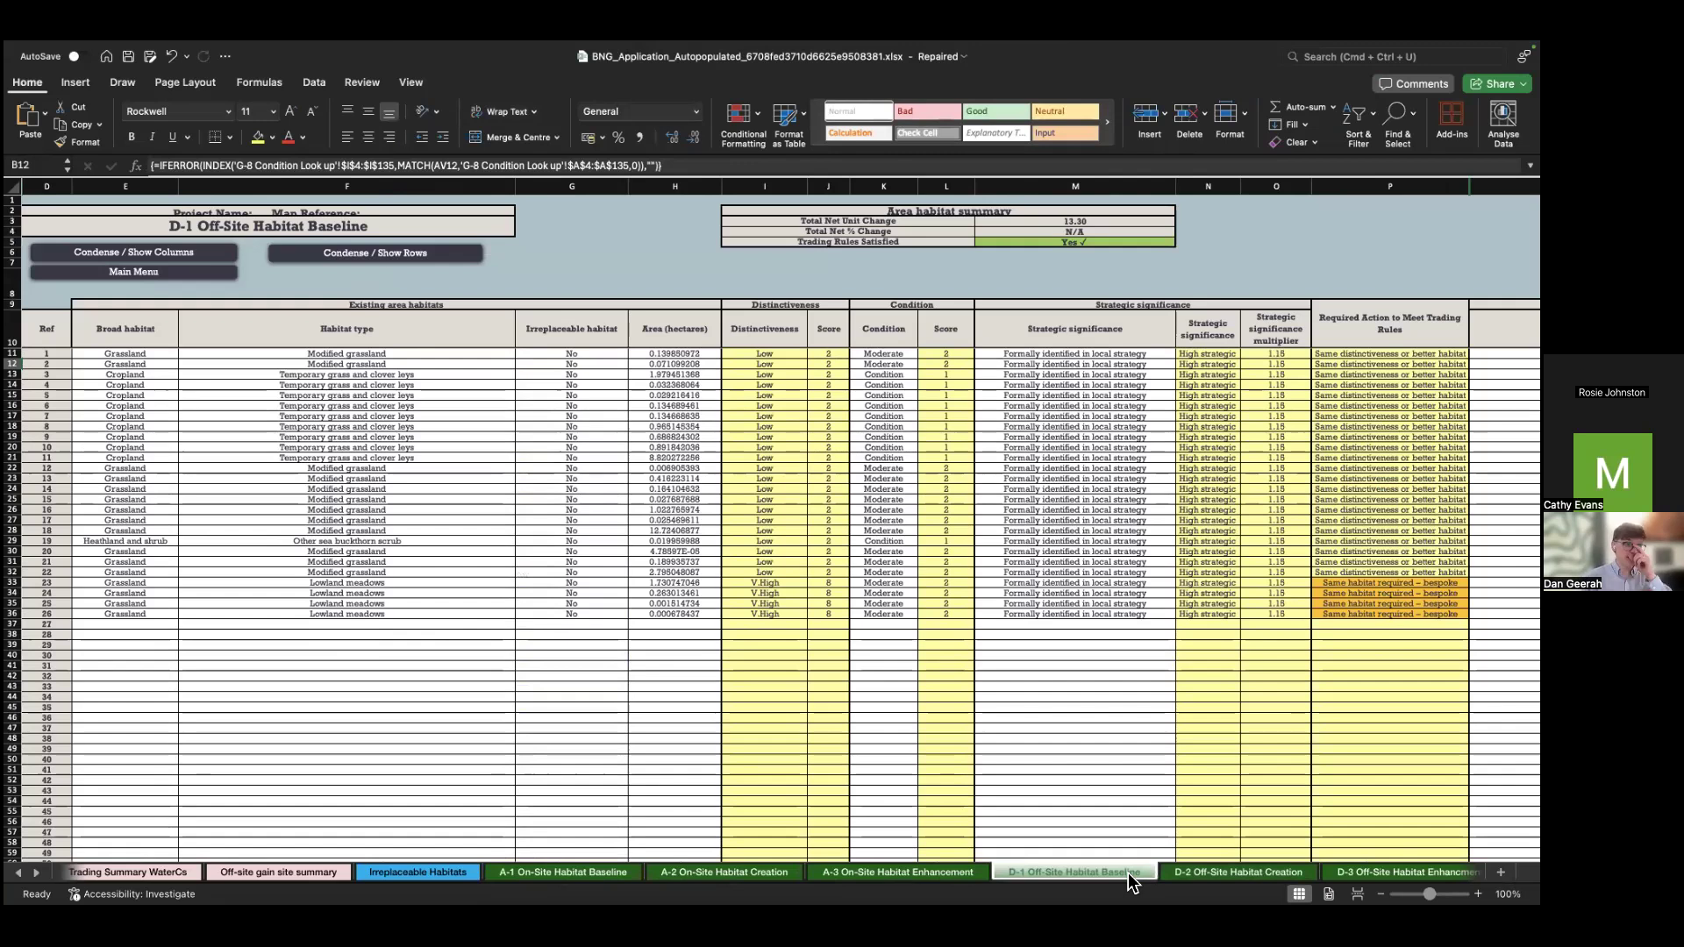
scroll(942, 605, right, 5)
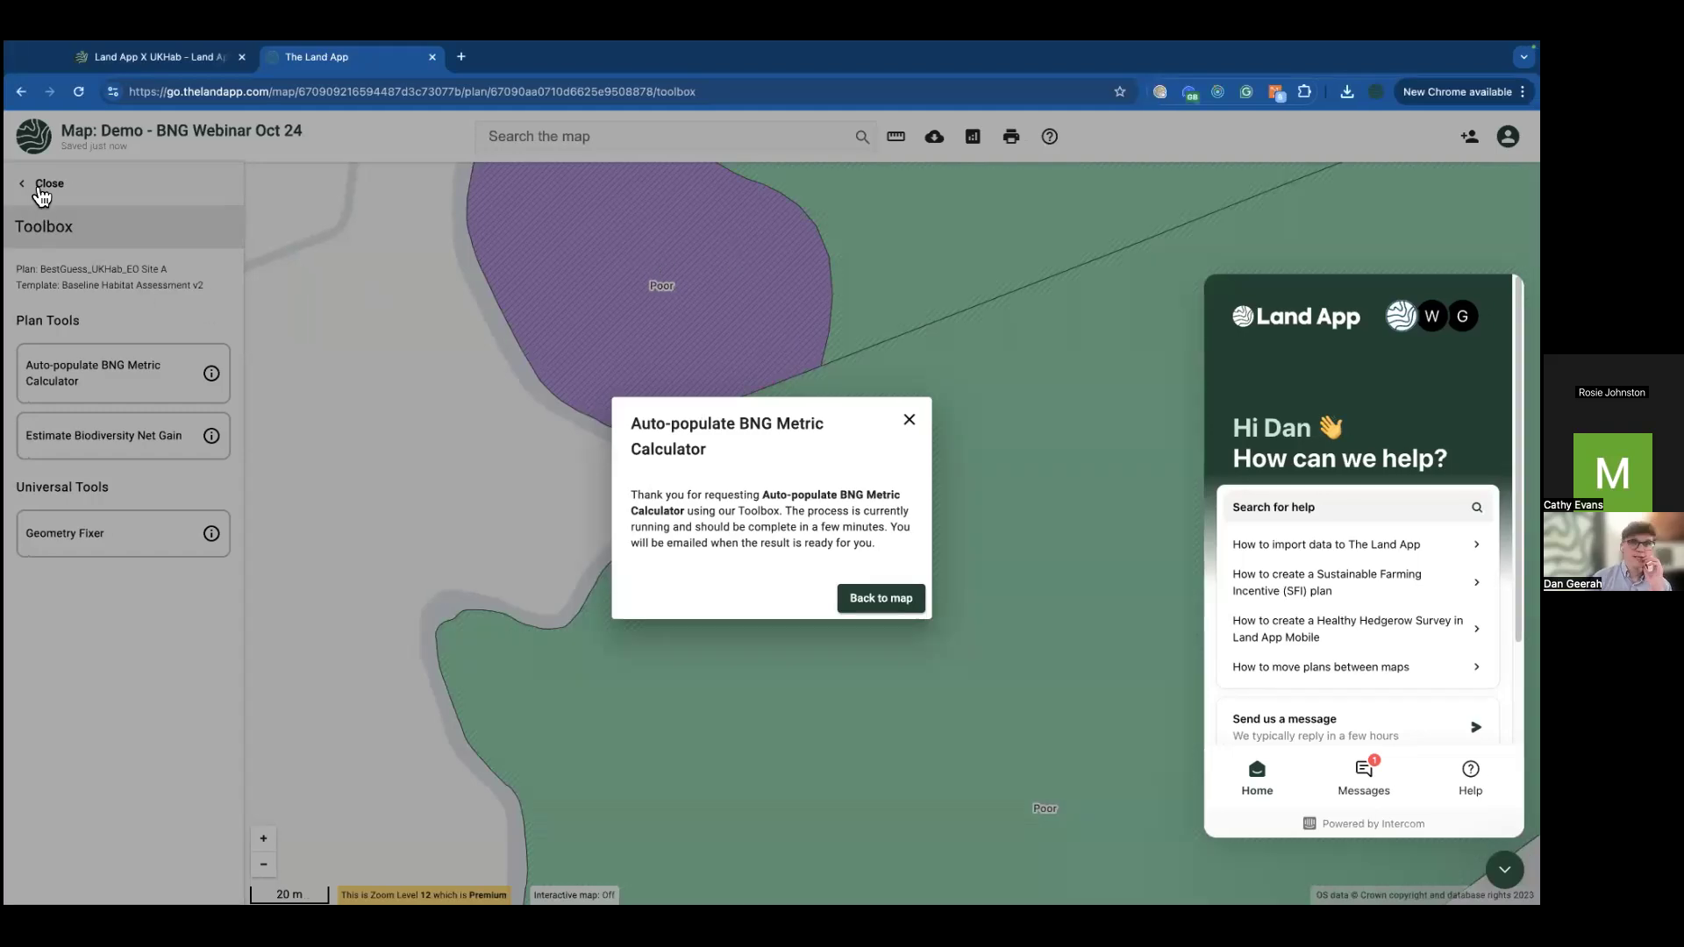
Step: Open the Data Layers report, expand Site A's breakdown and scroll through it
click(41, 189)
click(46, 186)
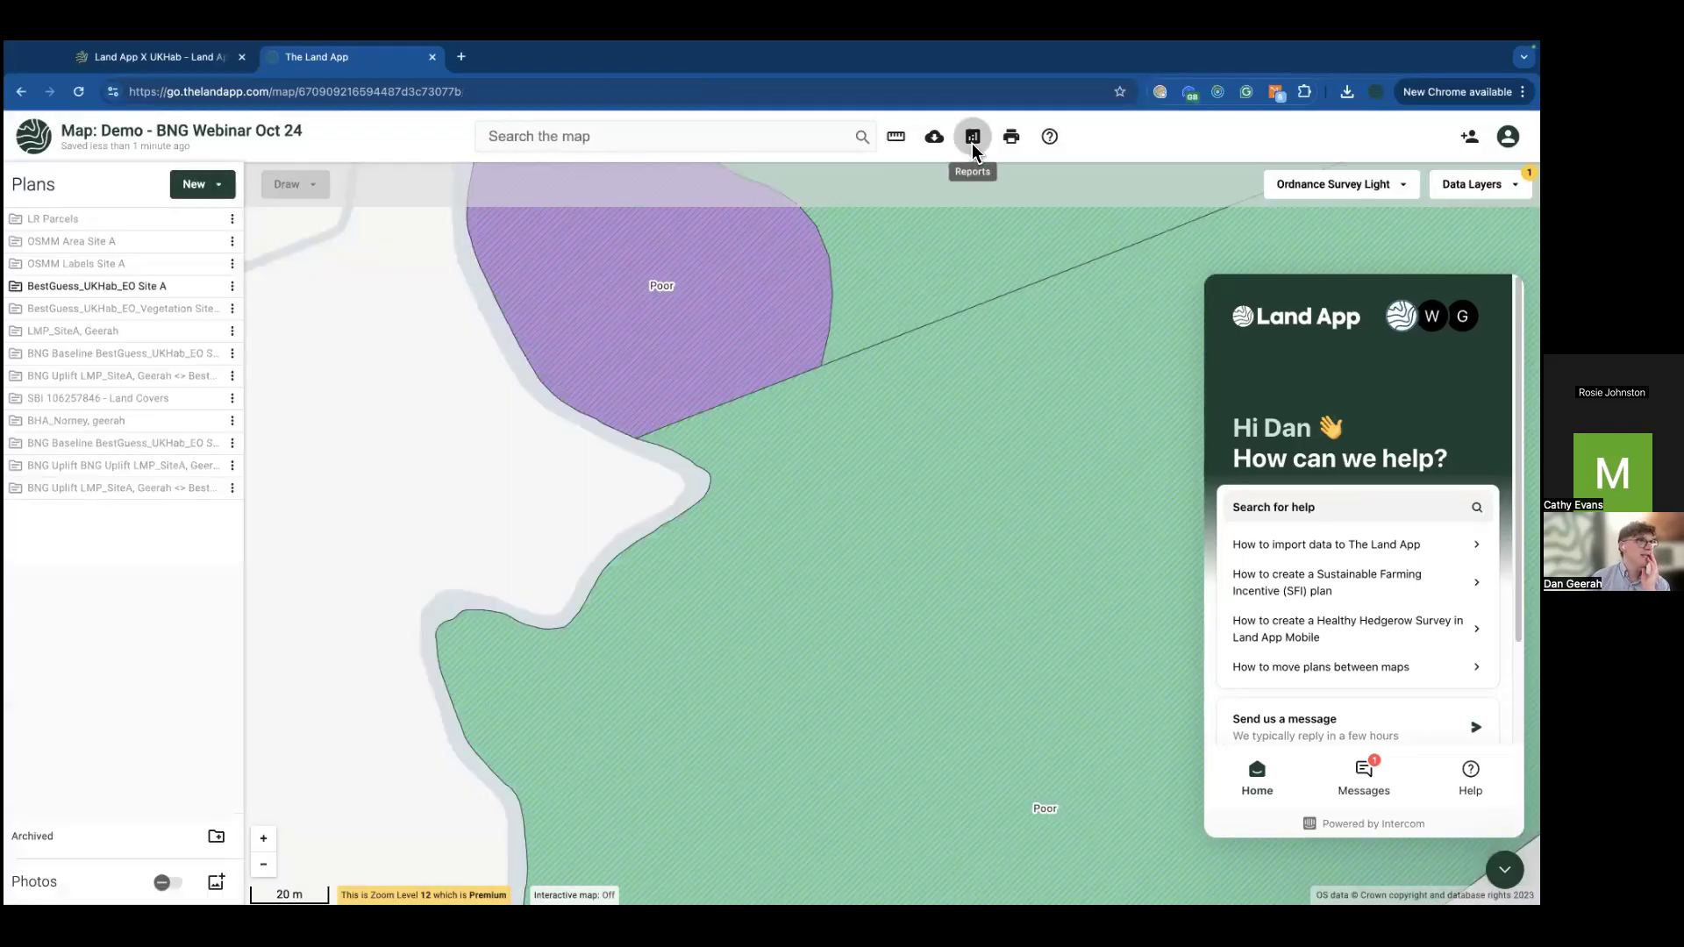
click(971, 140)
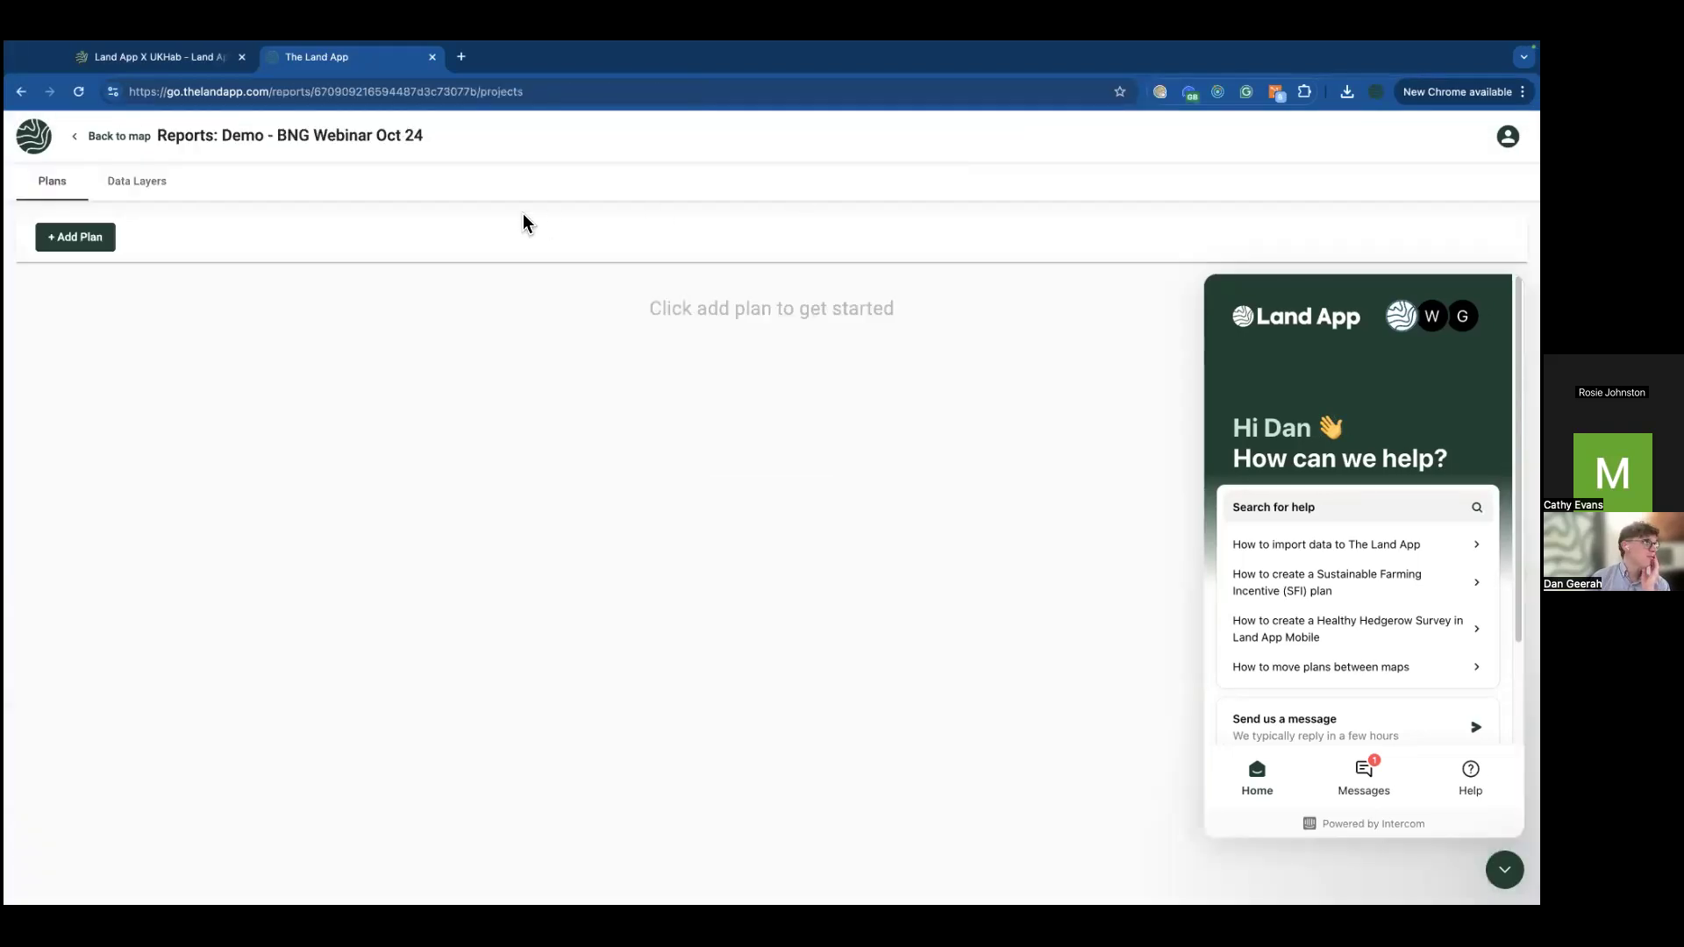
click(166, 188)
click(201, 295)
scroll(196, 408, down, 3)
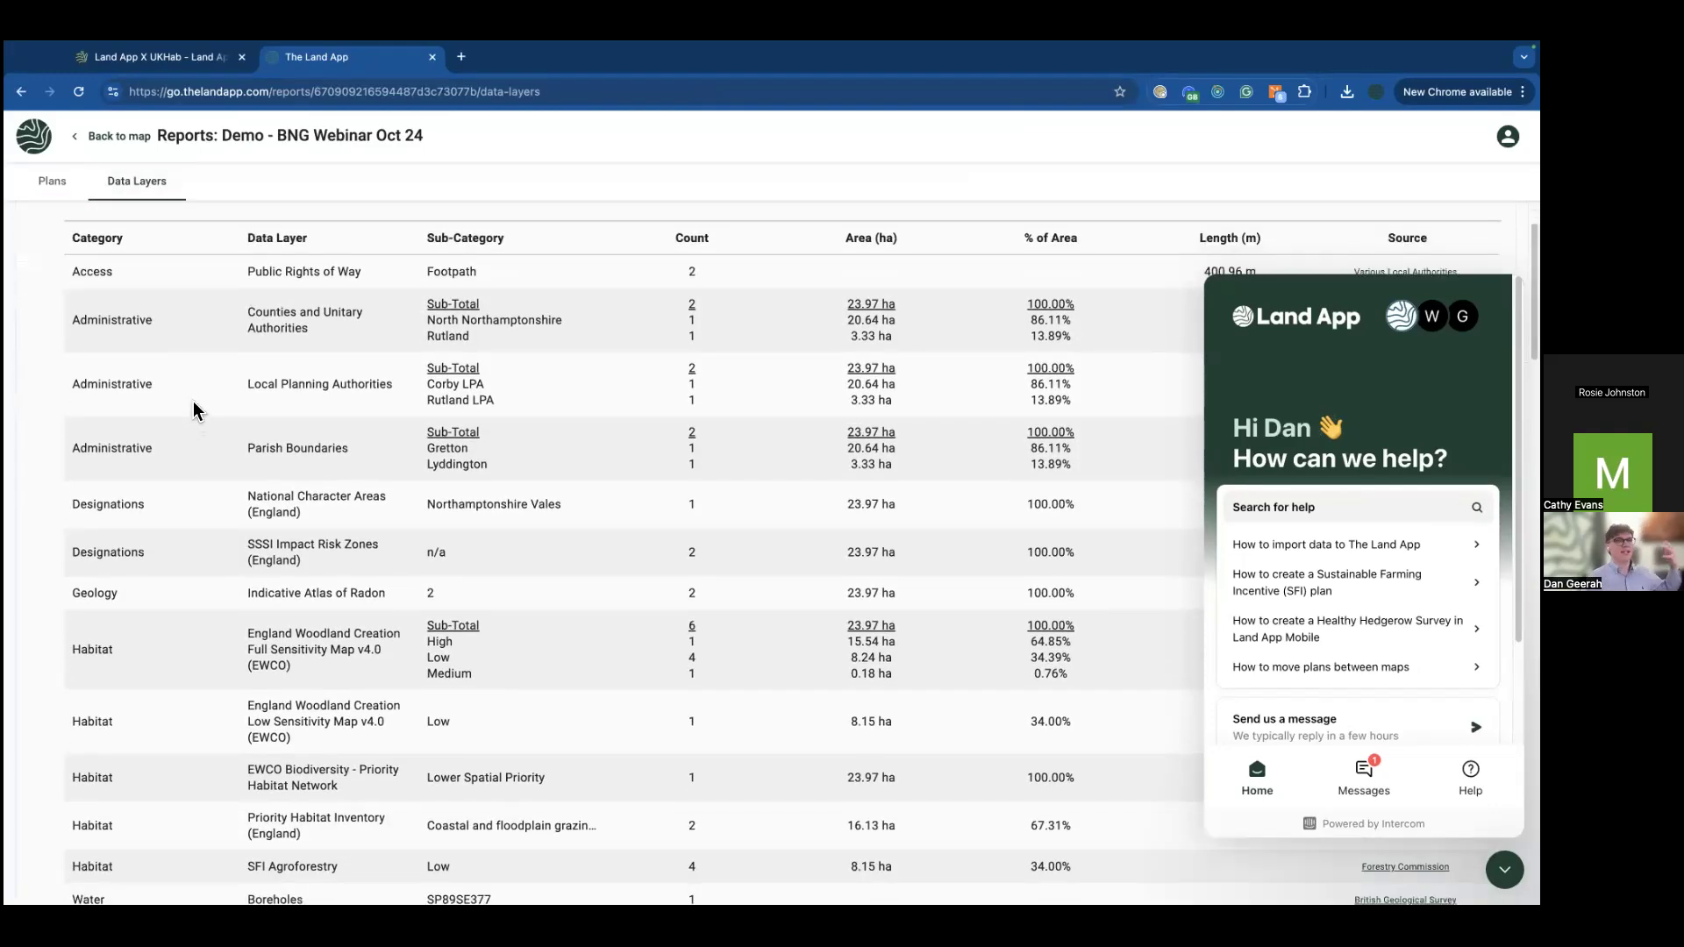
click(962, 303)
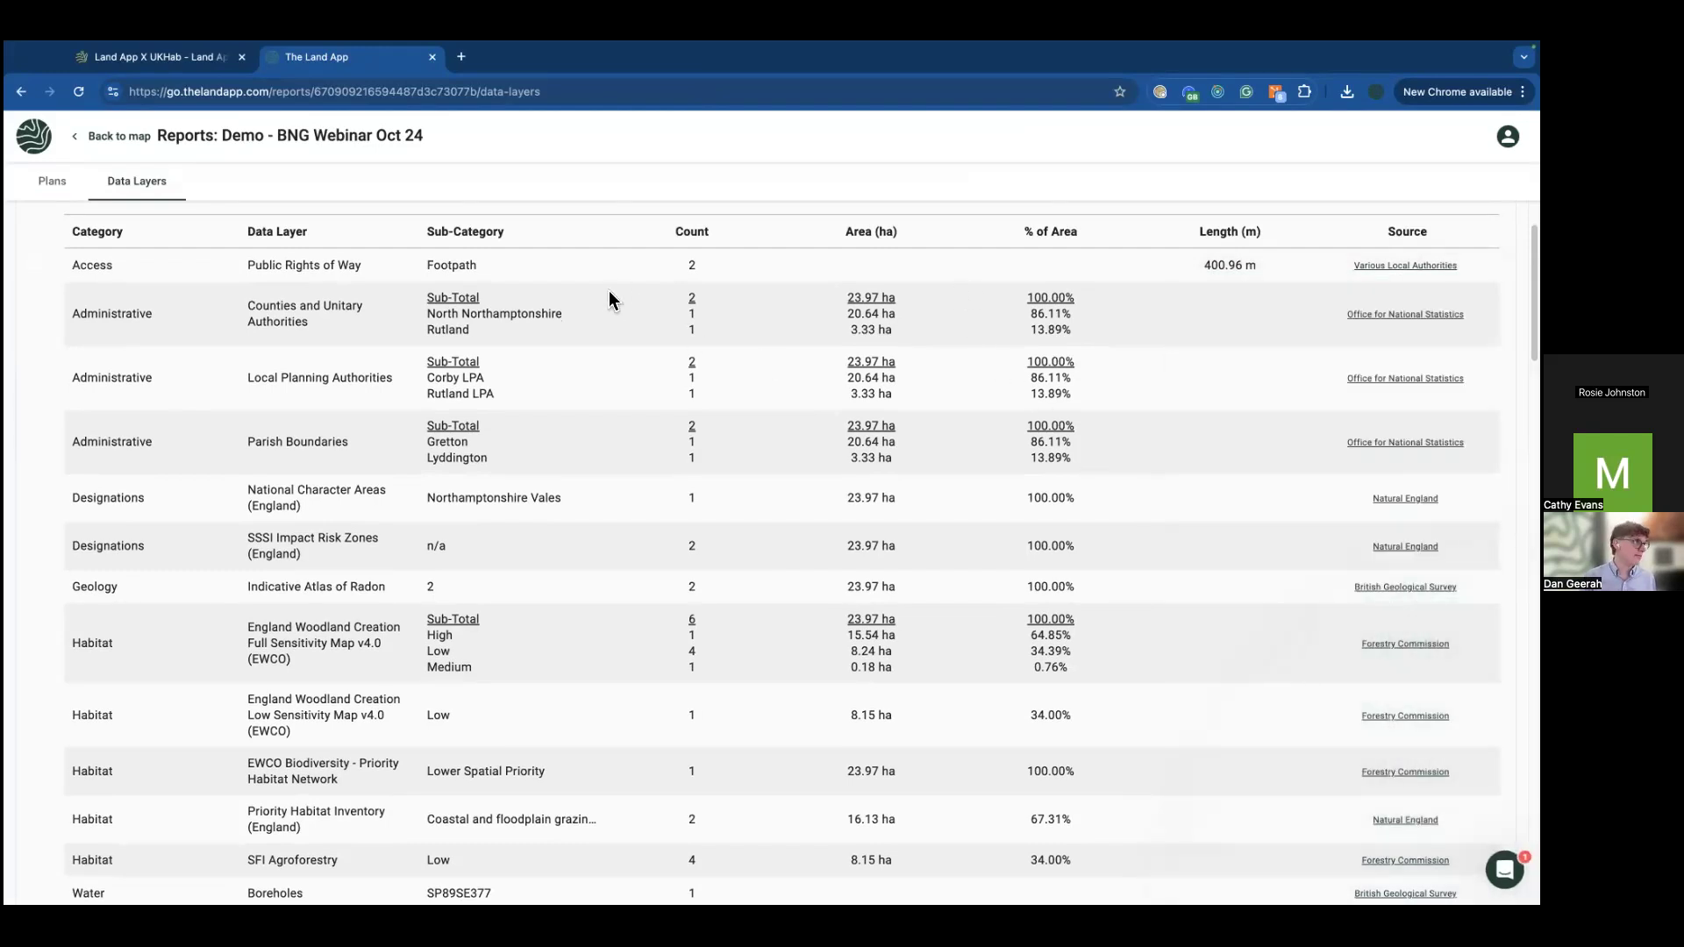
scroll(586, 355, up, 1)
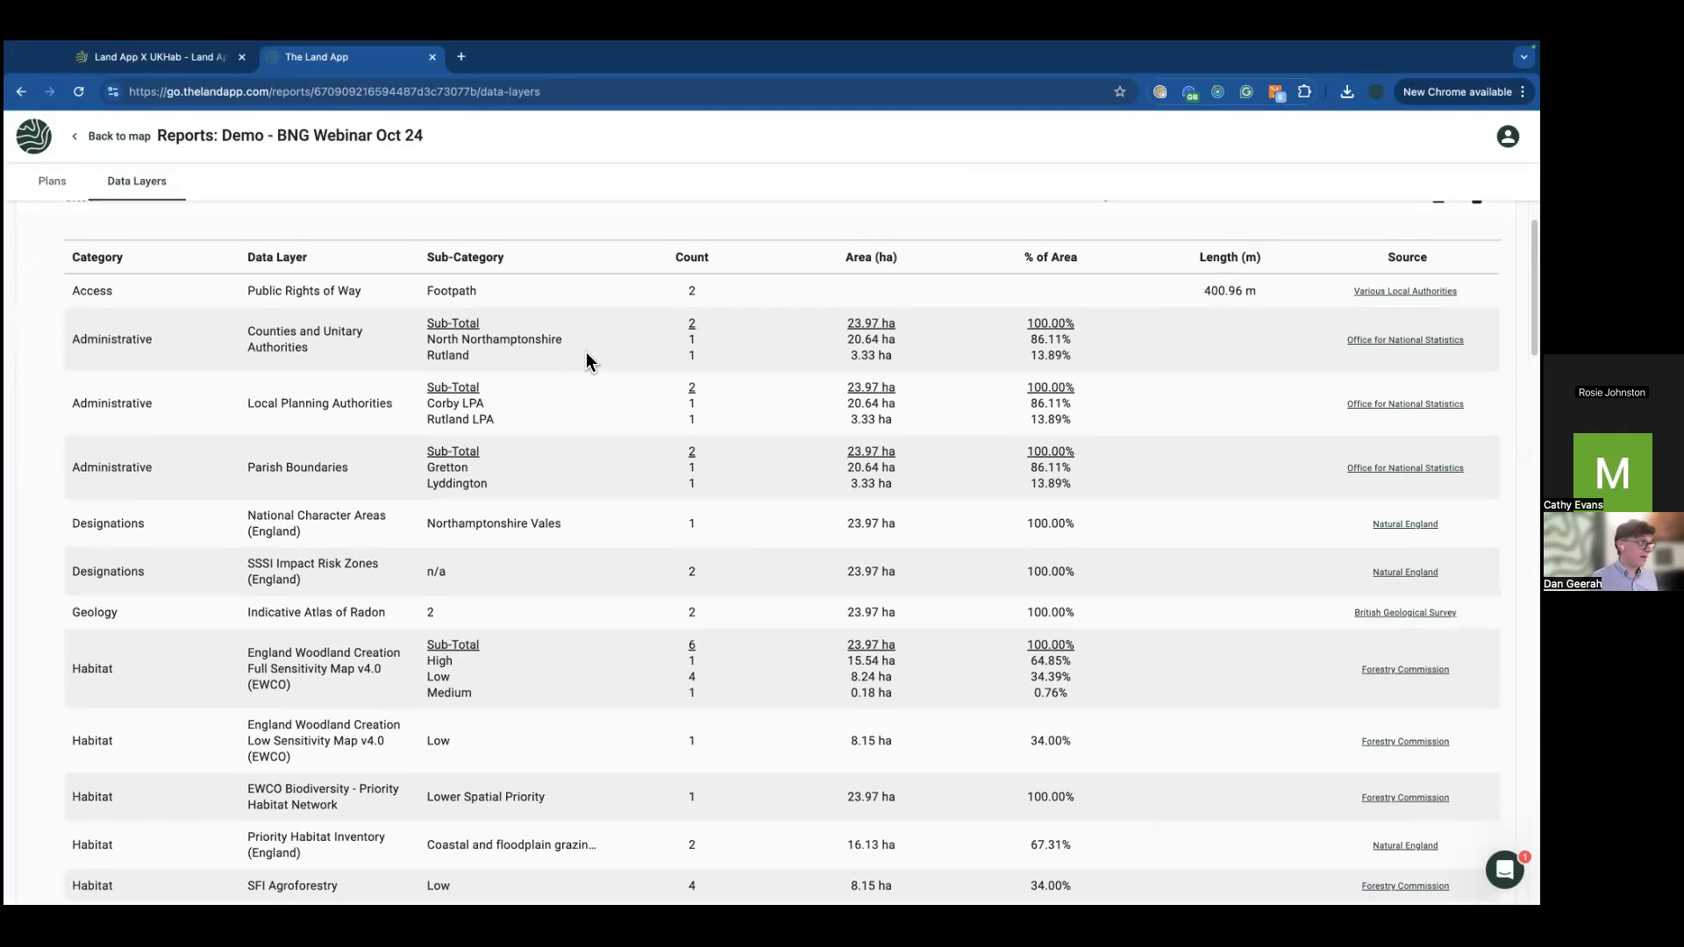
scroll(449, 402, down, 1)
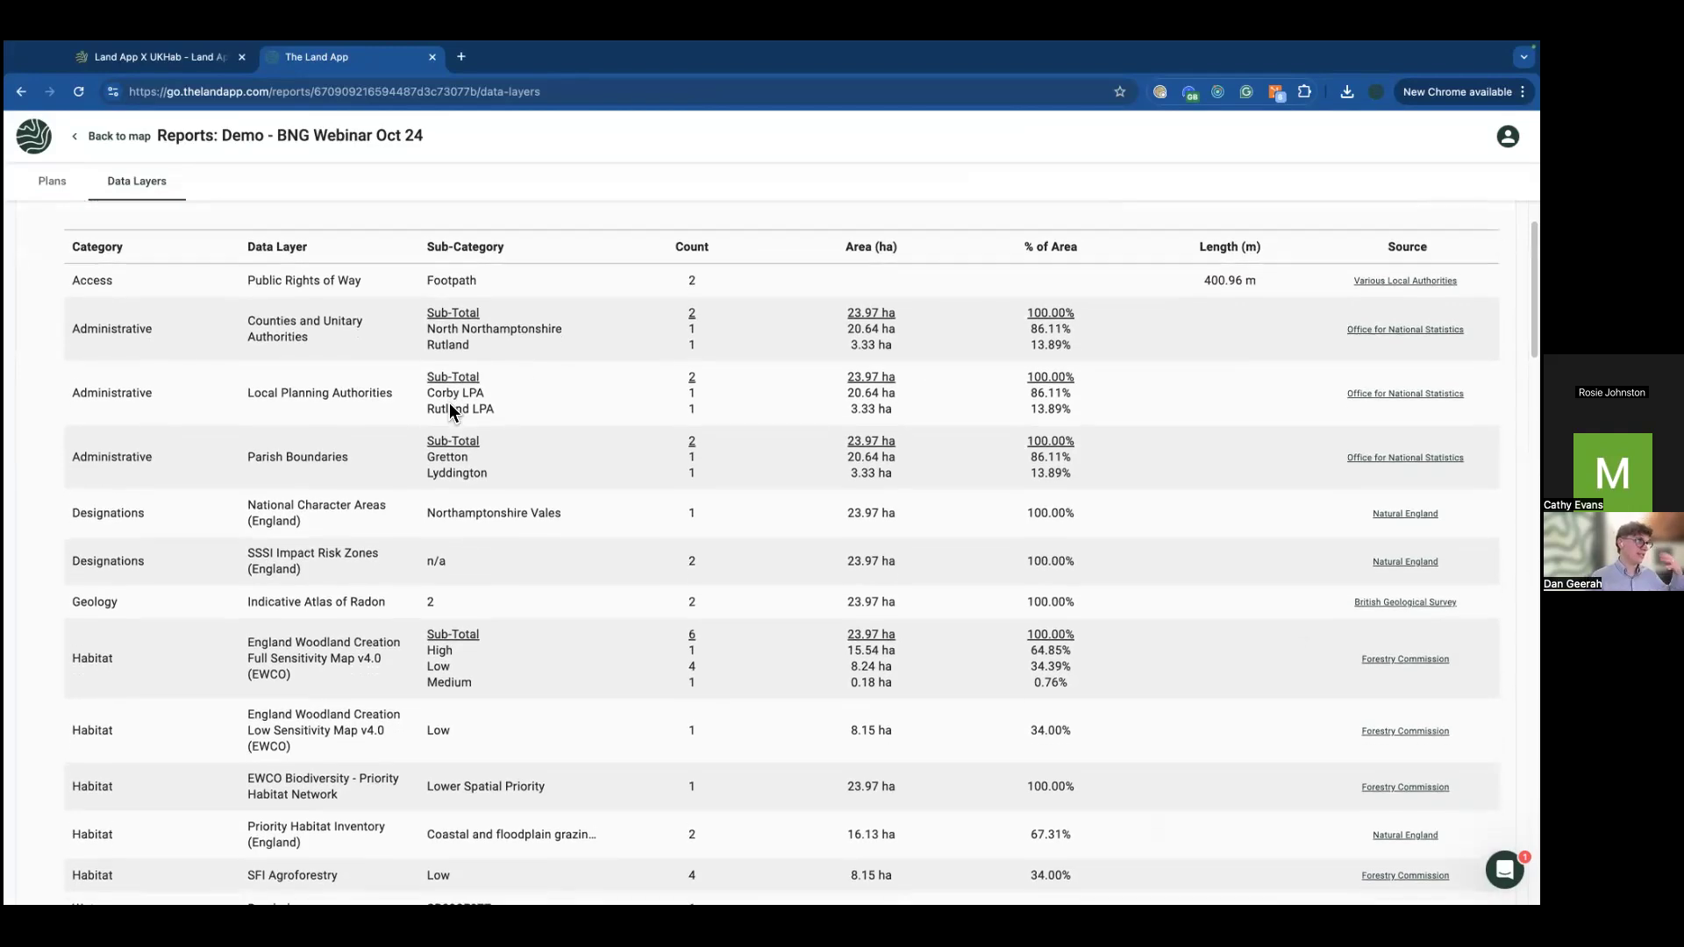
scroll(447, 415, down, 4)
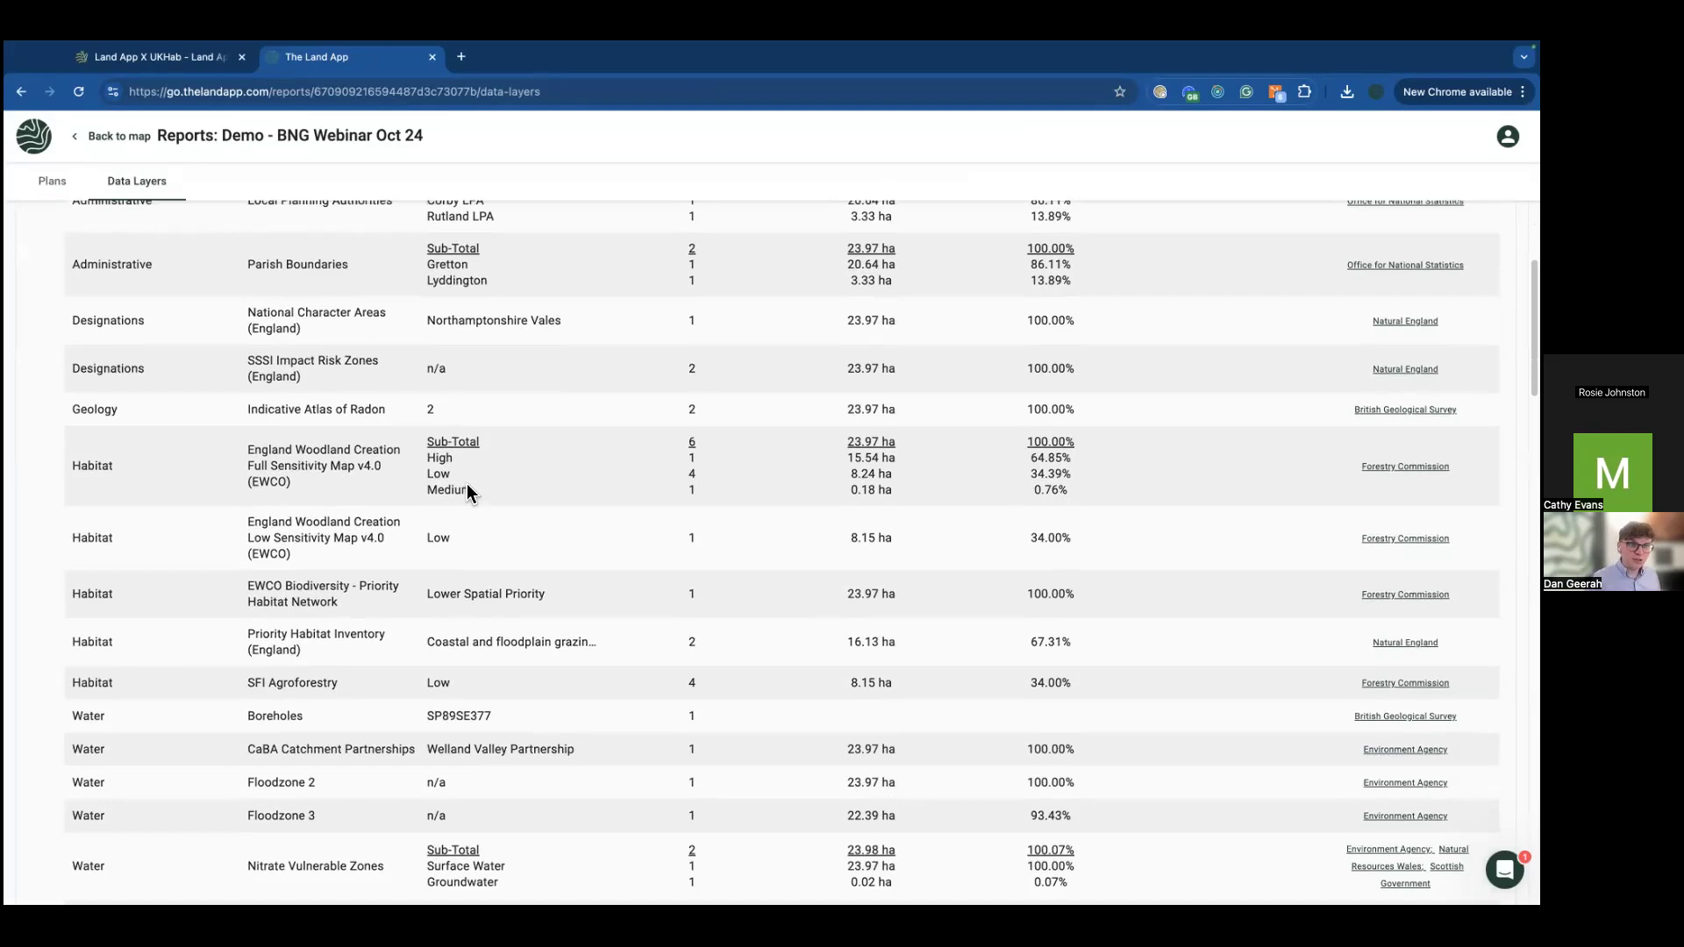
scroll(468, 518, down, 2)
scroll(468, 524, down, 2)
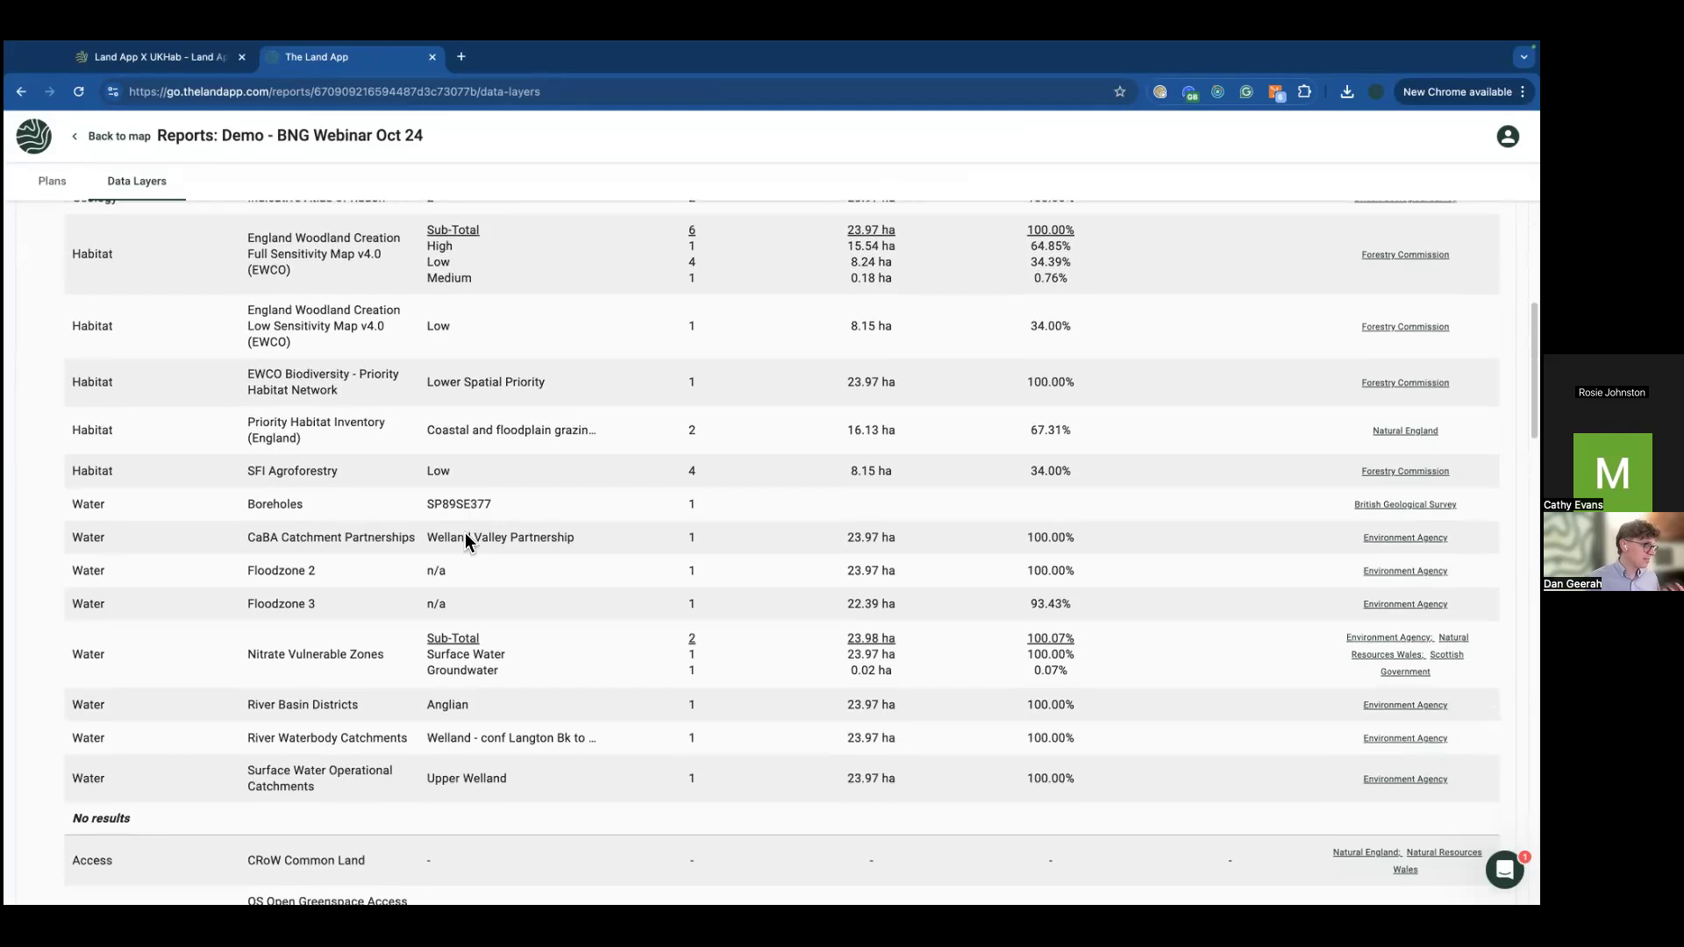
scroll(454, 635, down, 1)
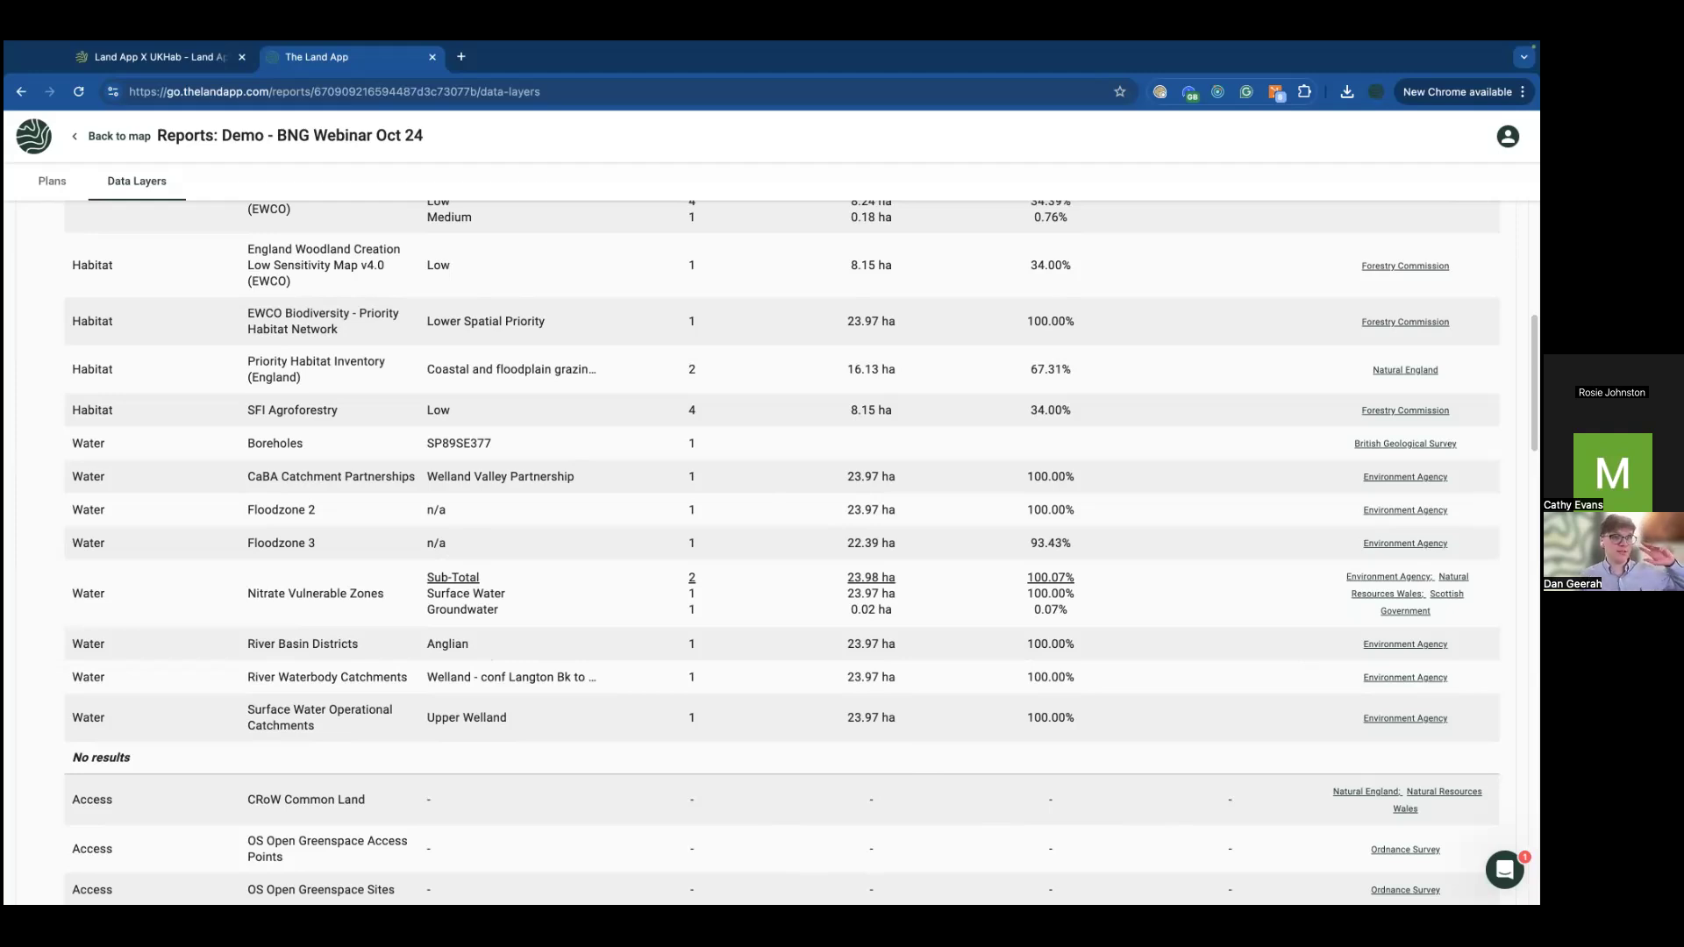
Step: Return to the presentation and advance past Q & A to the Thank you slide
key(ctrl+Right)
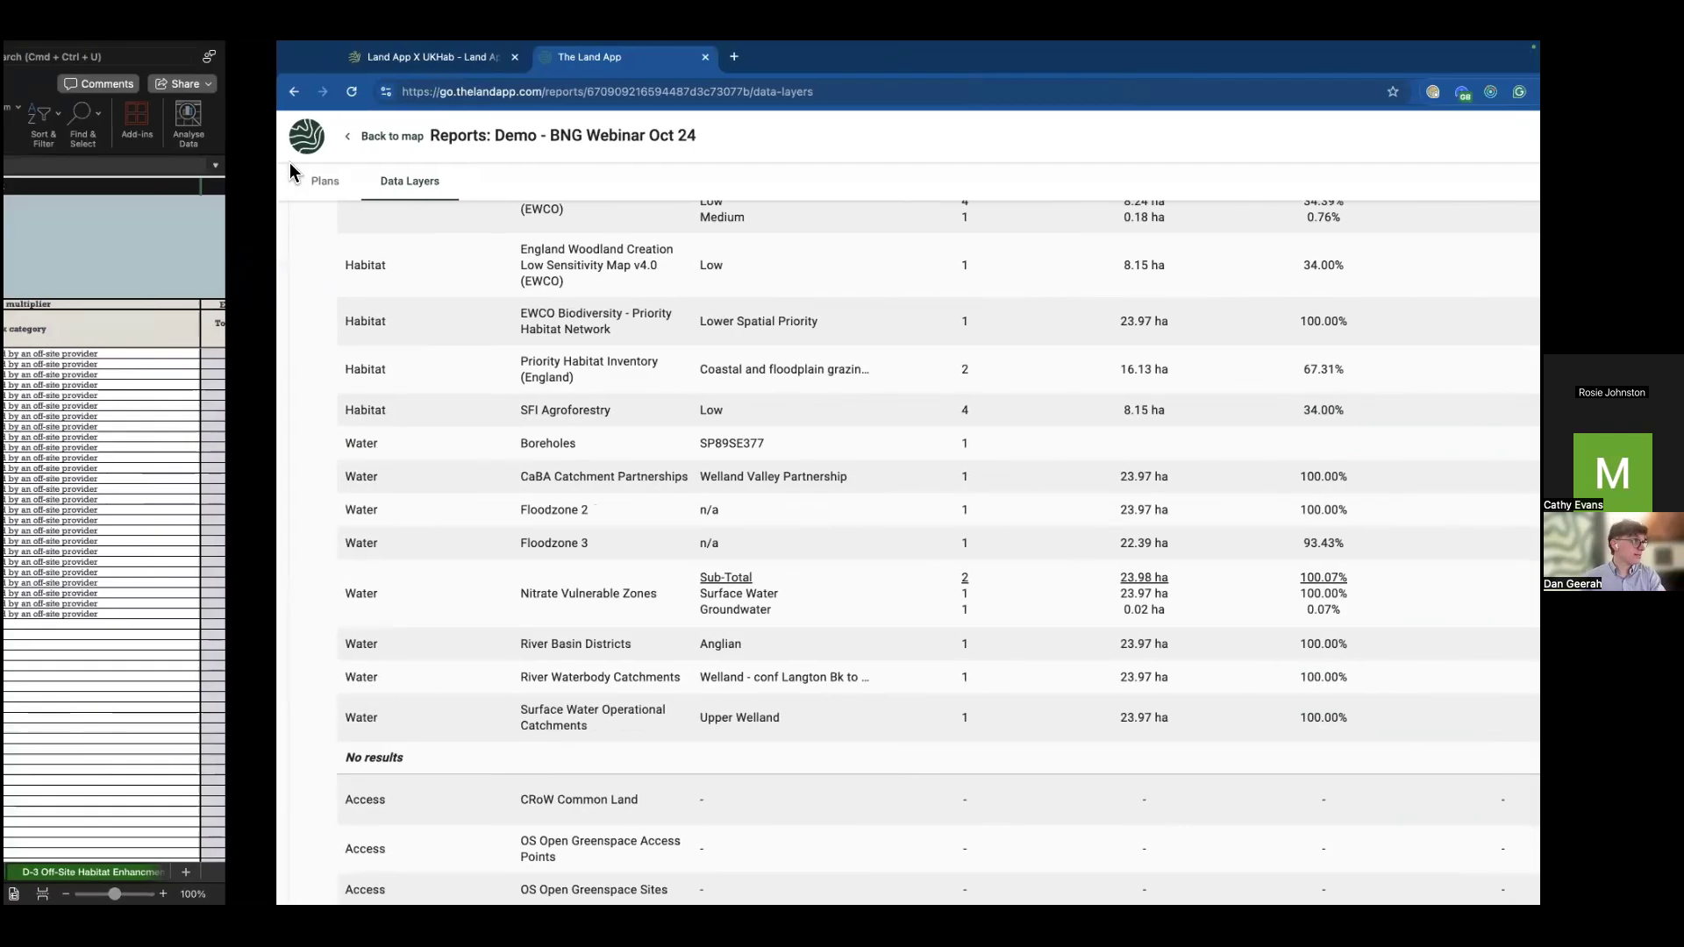
key(Right)
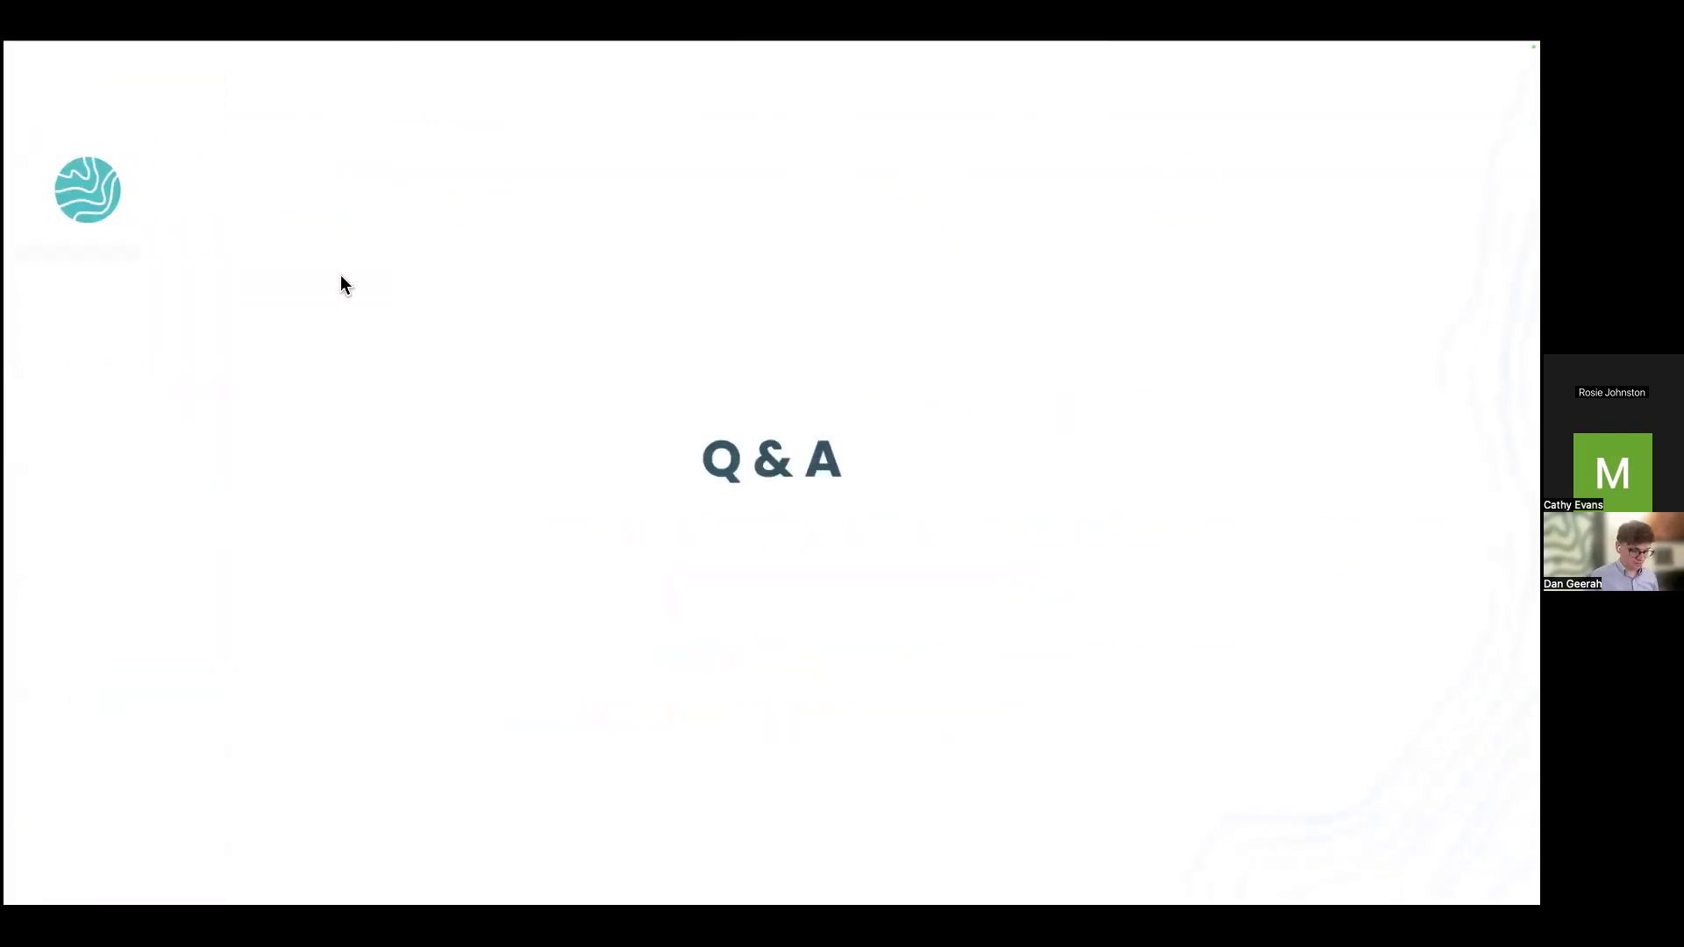
key(Right)
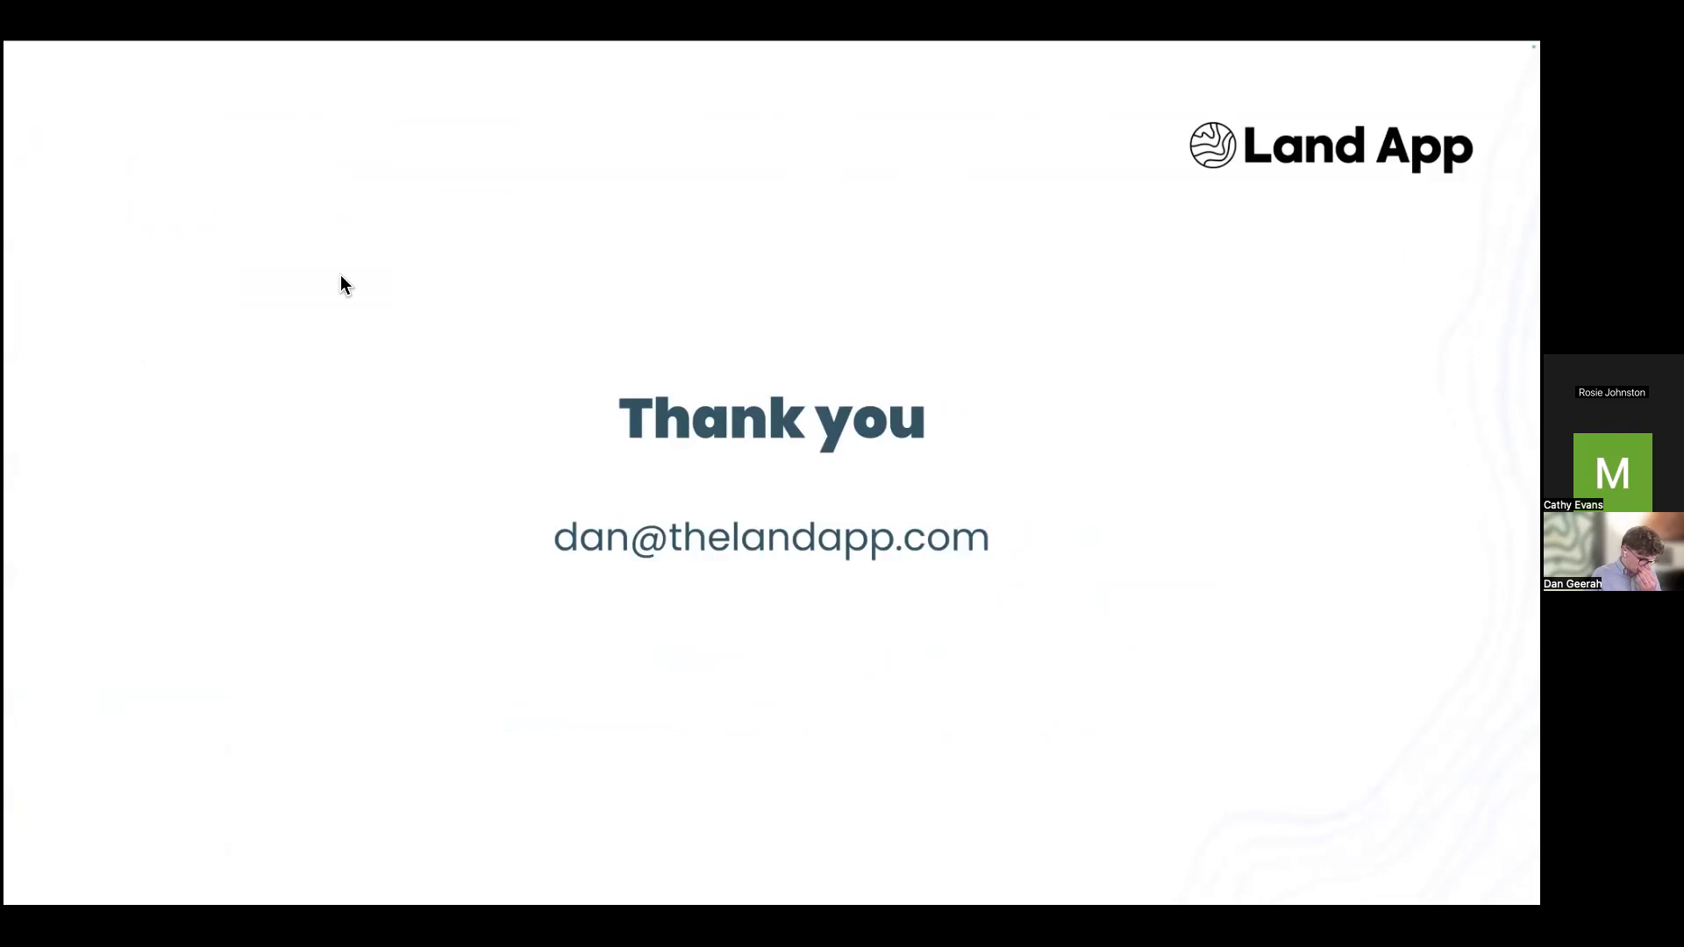